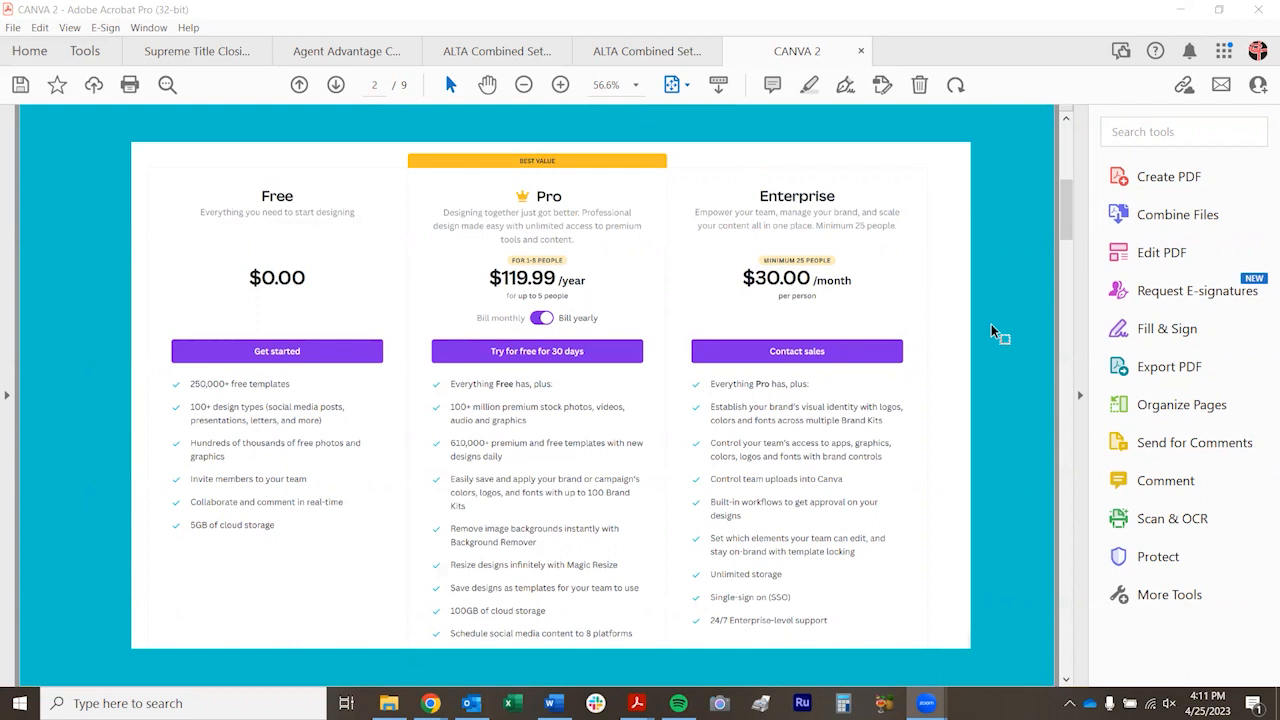
Page through the Canva presentation PDF from the pricing plans to the Additional Resources page
{"action": "left_click", "coordinate": [335, 86]}
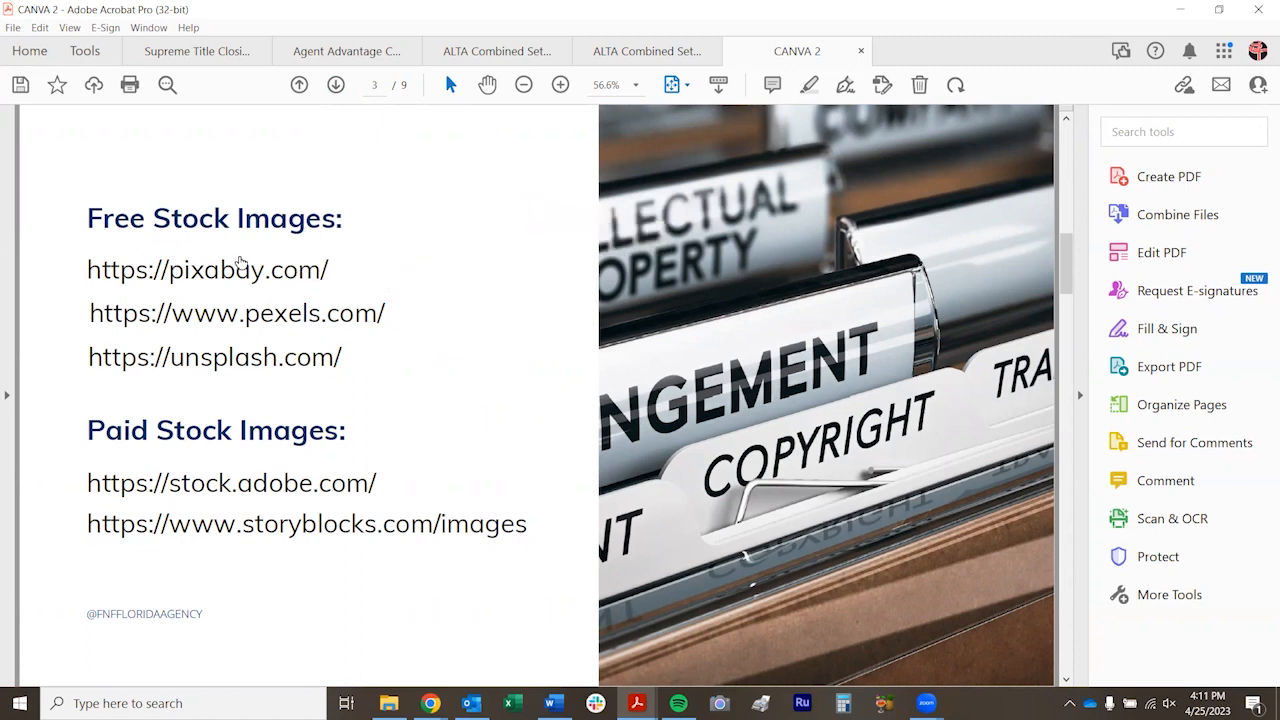
{"action": "left_click", "coordinate": [336, 86]}
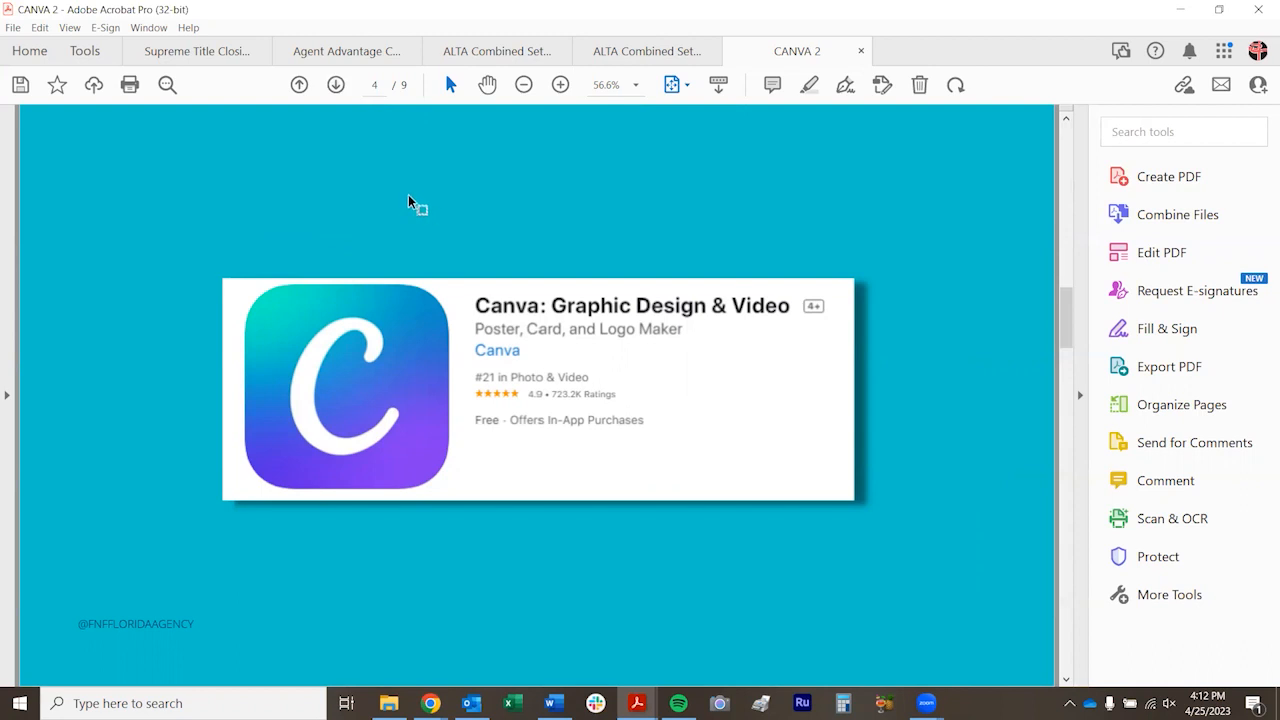
{"action": "left_click", "coordinate": [336, 85]}
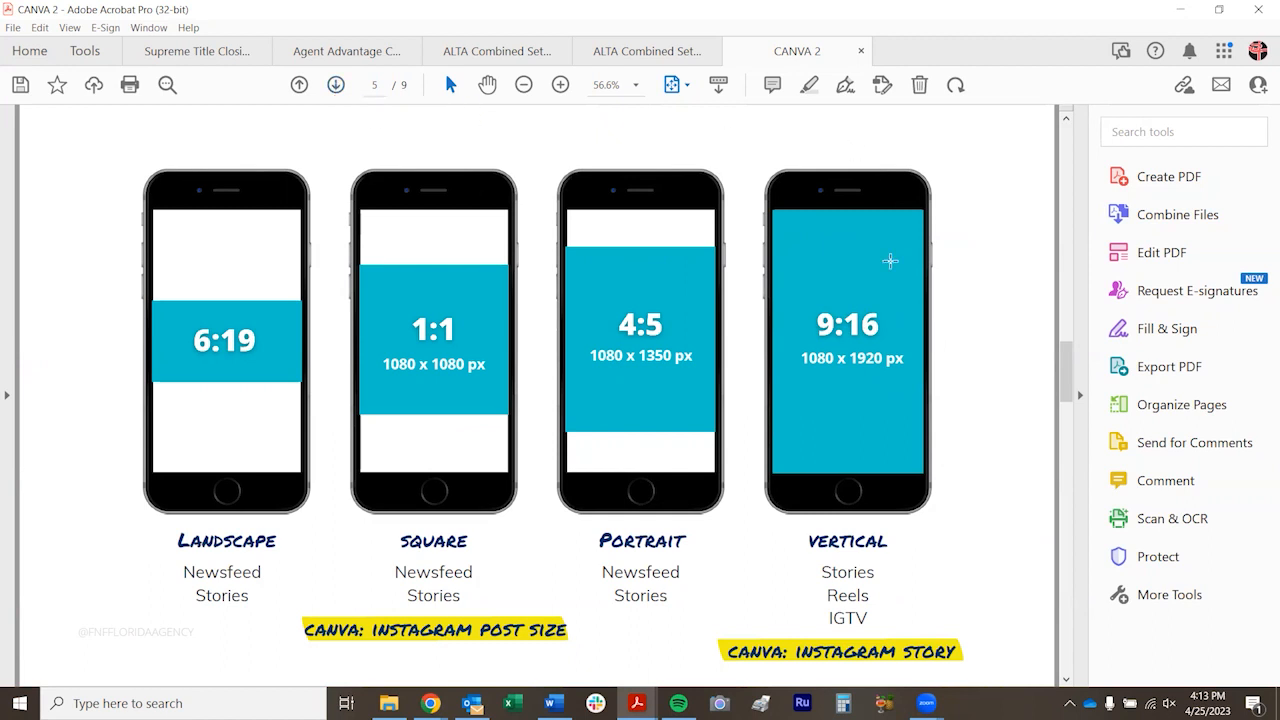
{"action": "left_click", "coordinate": [336, 85]}
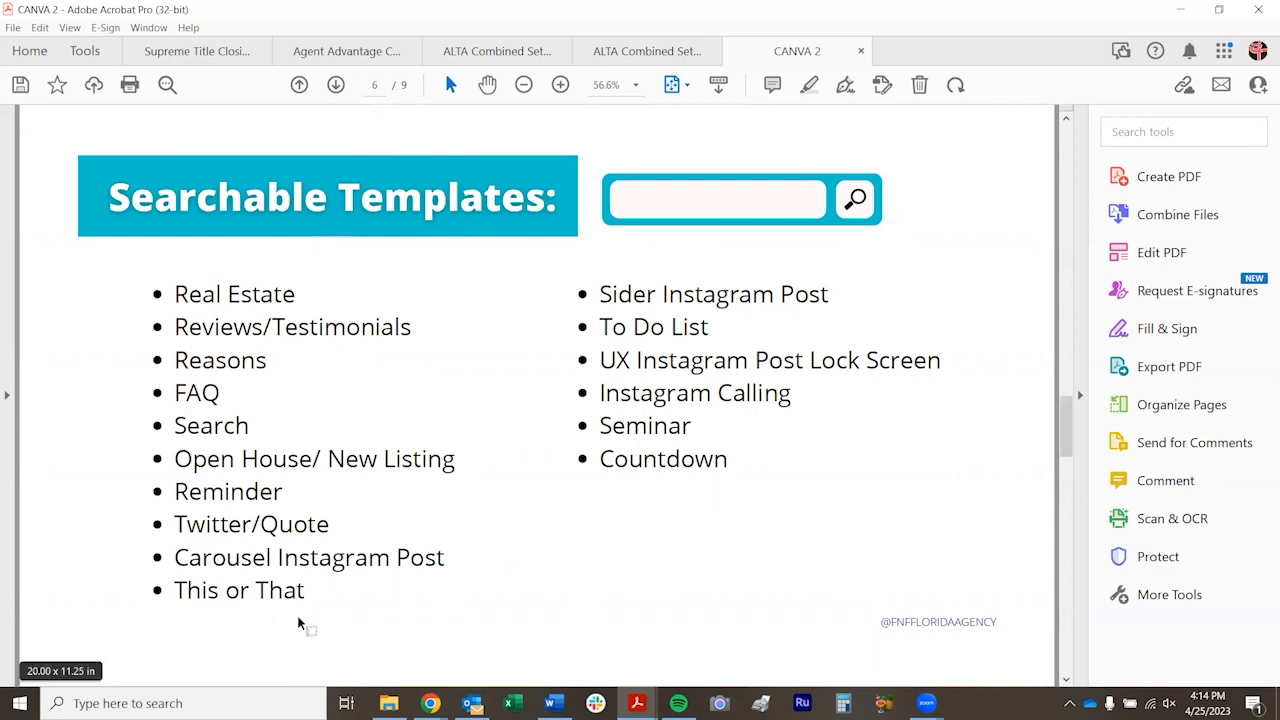
{"action": "left_click", "coordinate": [336, 86]}
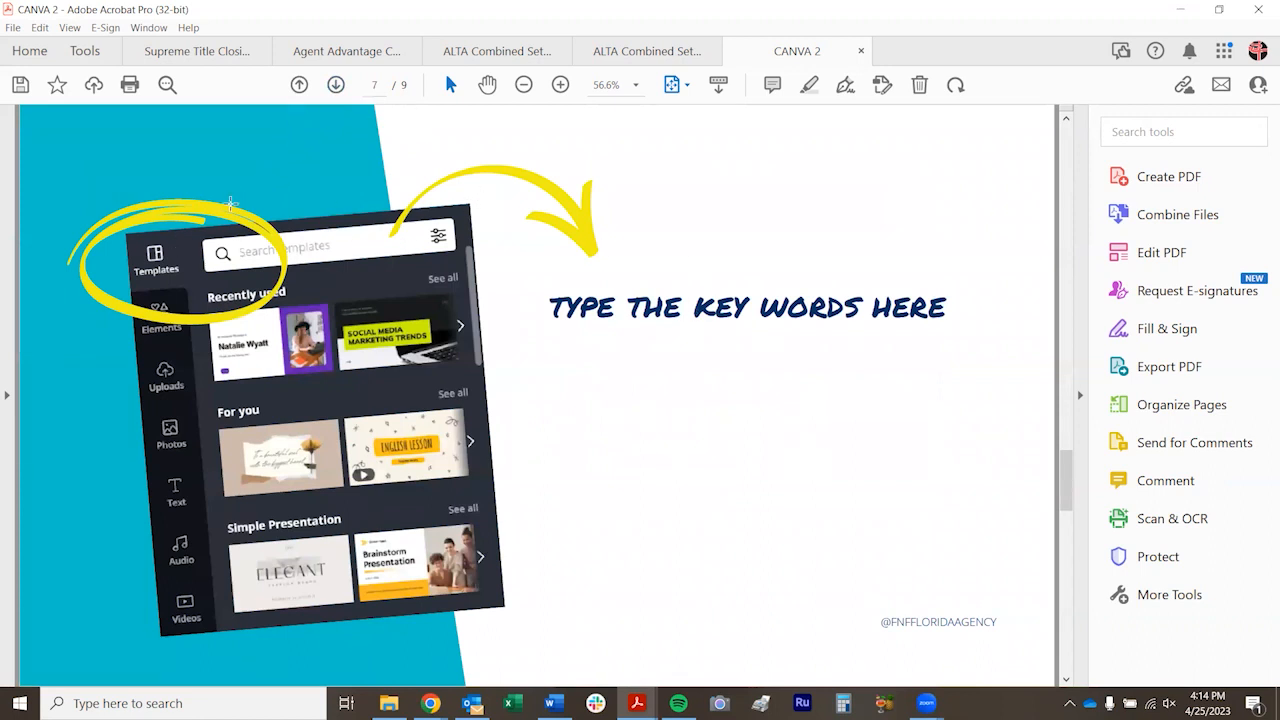
{"action": "left_click", "coordinate": [336, 86]}
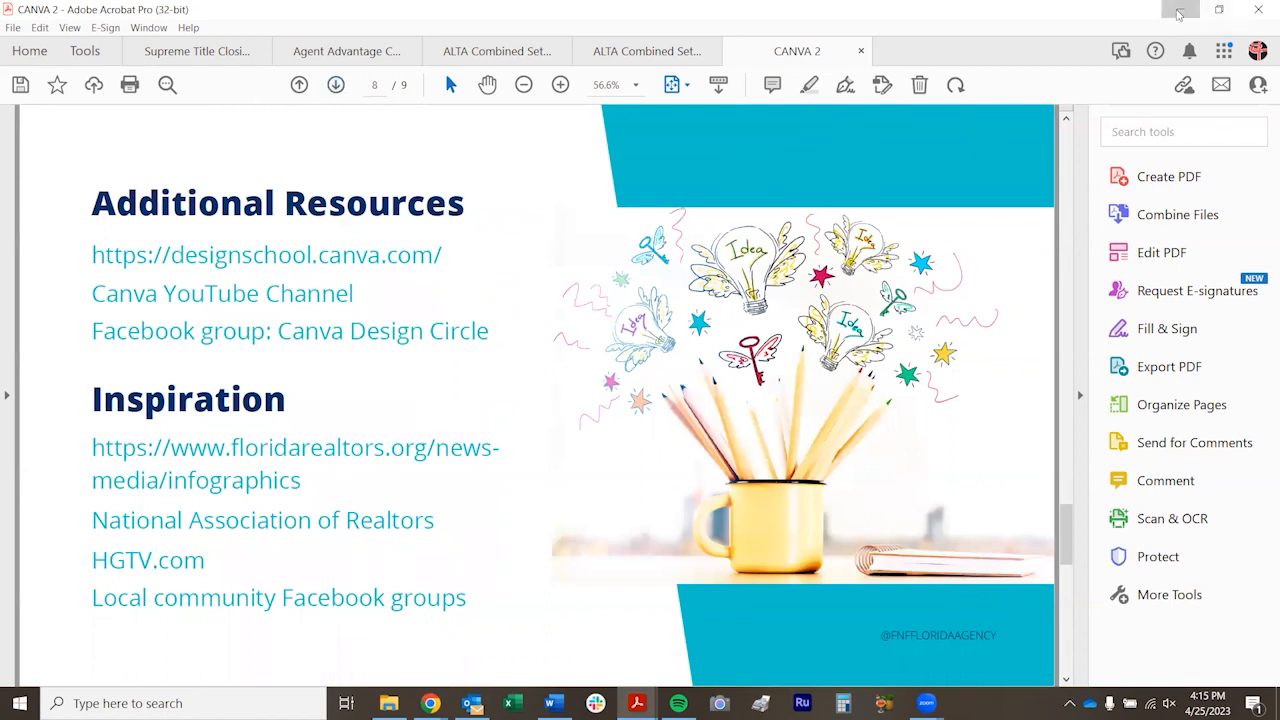
Switch to the Canva home page in Chrome and search its templates for "open house"
{"action": "left_click", "coordinate": [1180, 9]}
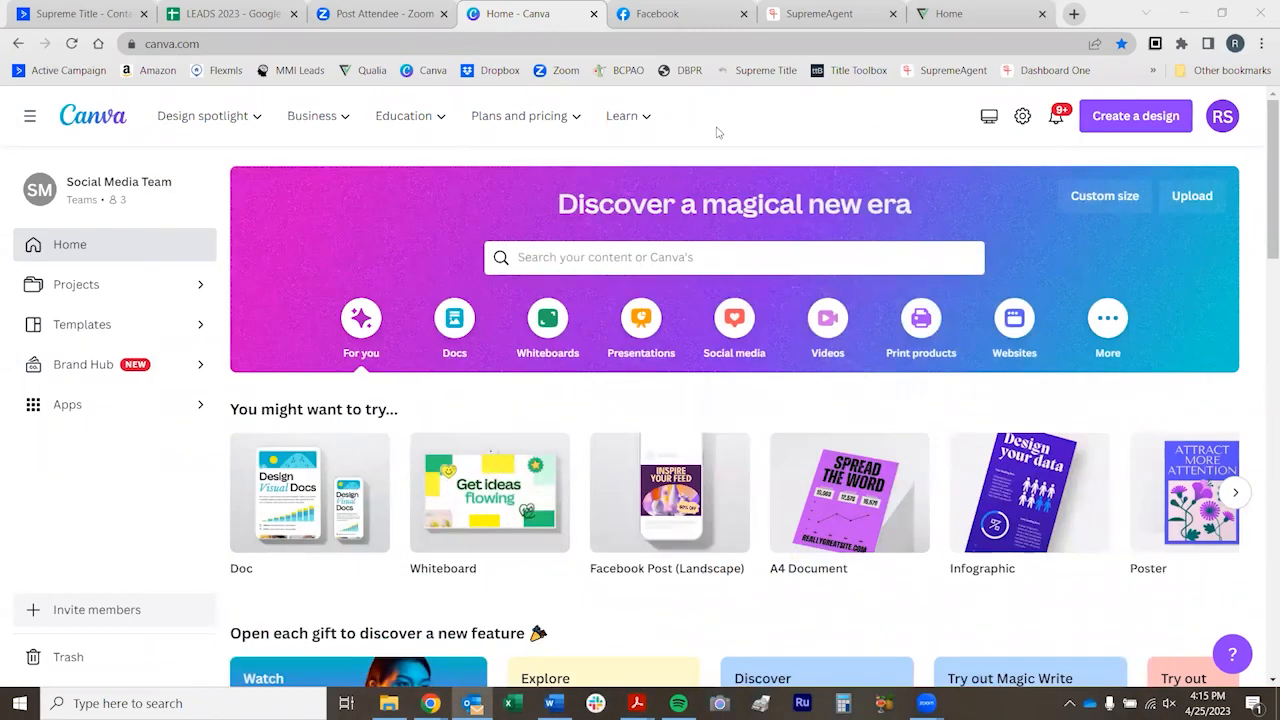
{"action": "left_click", "coordinate": [534, 260]}
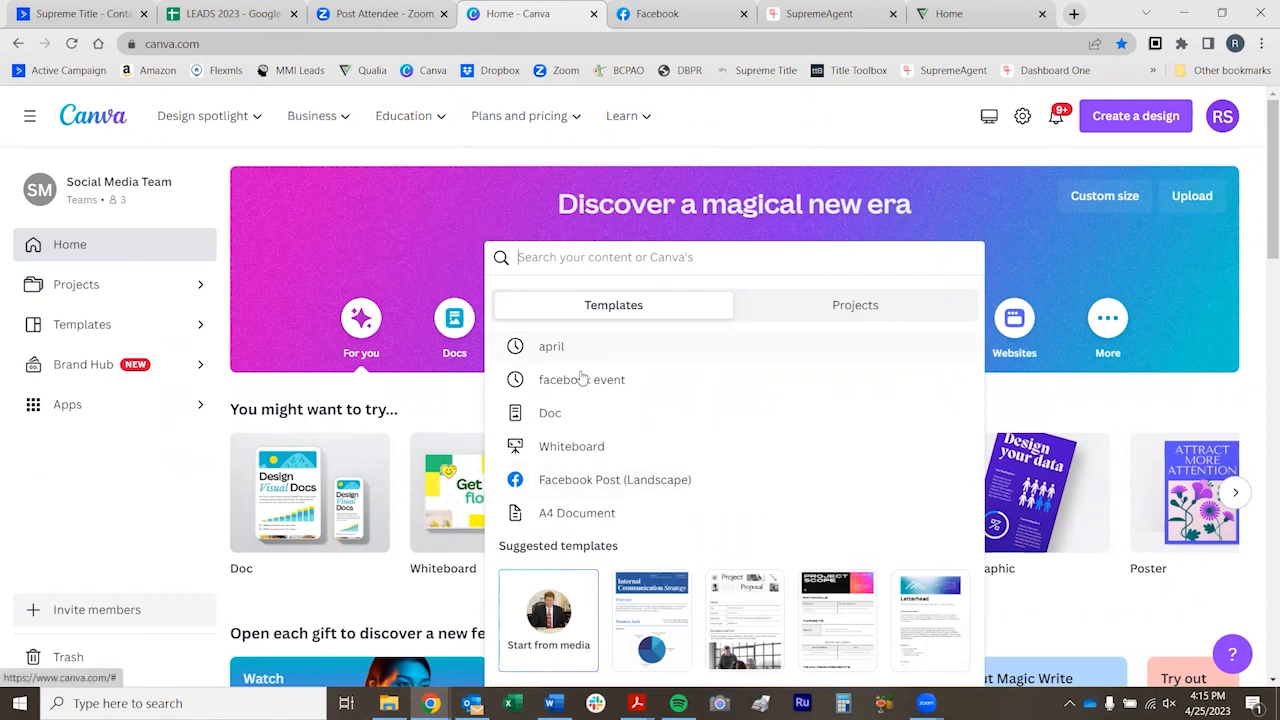
{"action": "scroll", "coordinate": [580, 425], "scroll_direction": "down", "scroll_amount": 3}
{"action": "scroll", "coordinate": [580, 405], "scroll_direction": "up", "scroll_amount": 3}
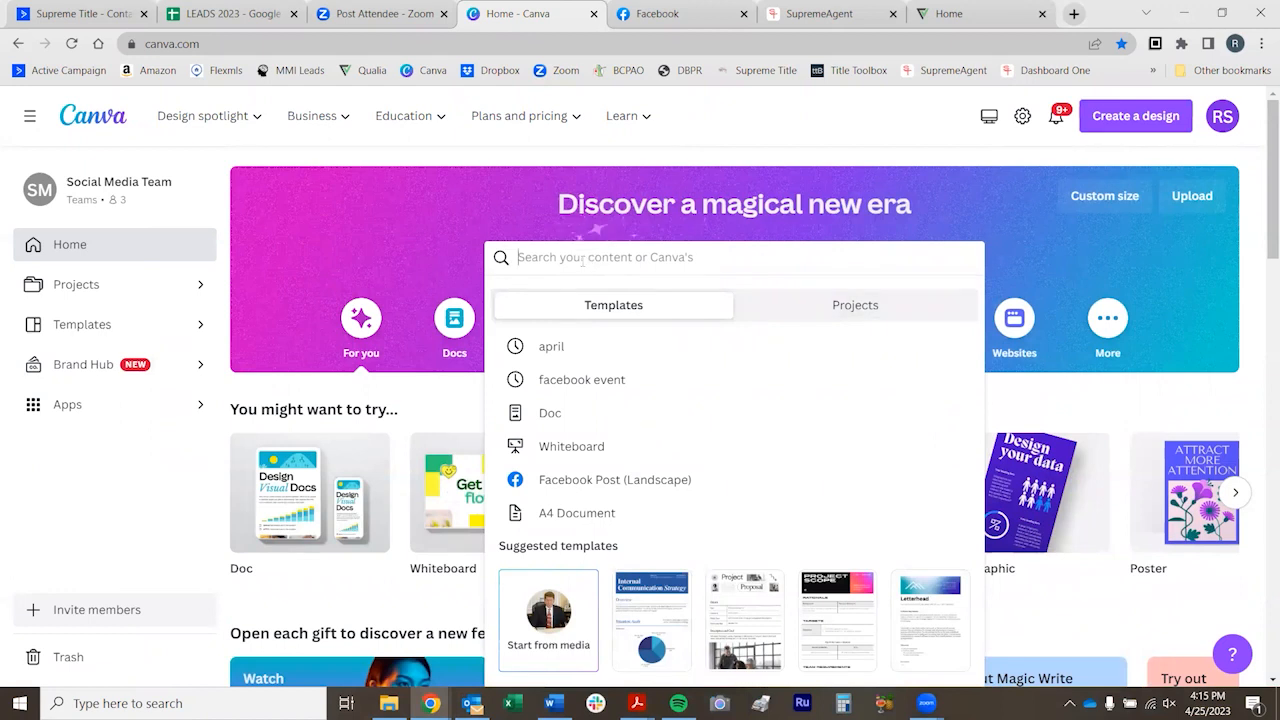
{"action": "type", "text": "open house"}
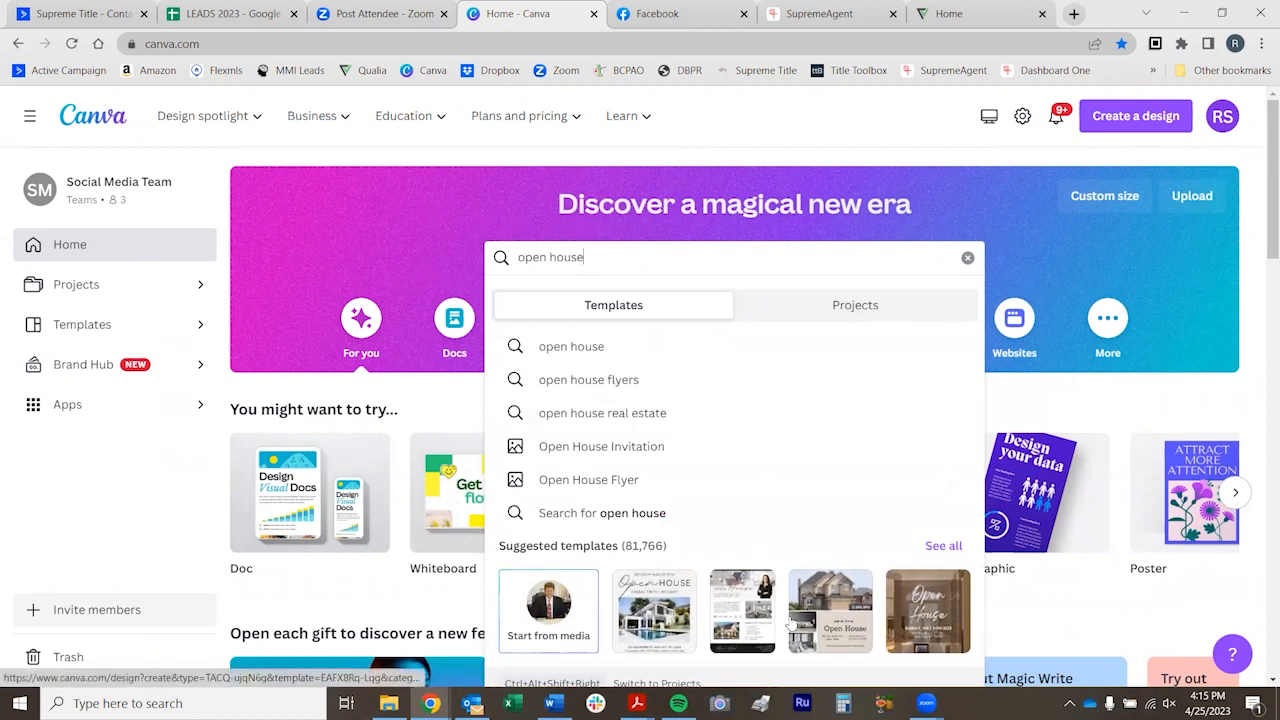
Check the "open house" matches among existing projects, return to the template suggestions and clear the search
{"action": "left_click", "coordinate": [839, 319]}
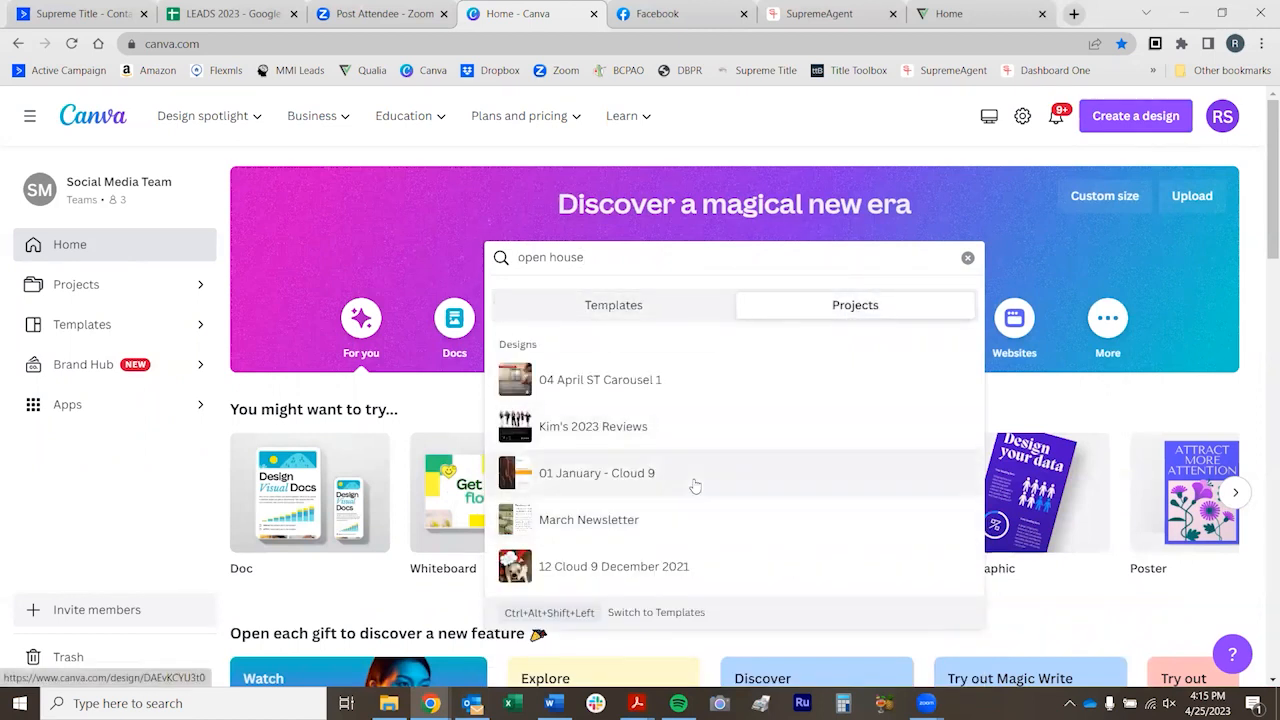
{"action": "scroll", "coordinate": [700, 470], "scroll_direction": "down", "scroll_amount": 2}
{"action": "scroll", "coordinate": [702, 456], "scroll_direction": "up", "scroll_amount": 2}
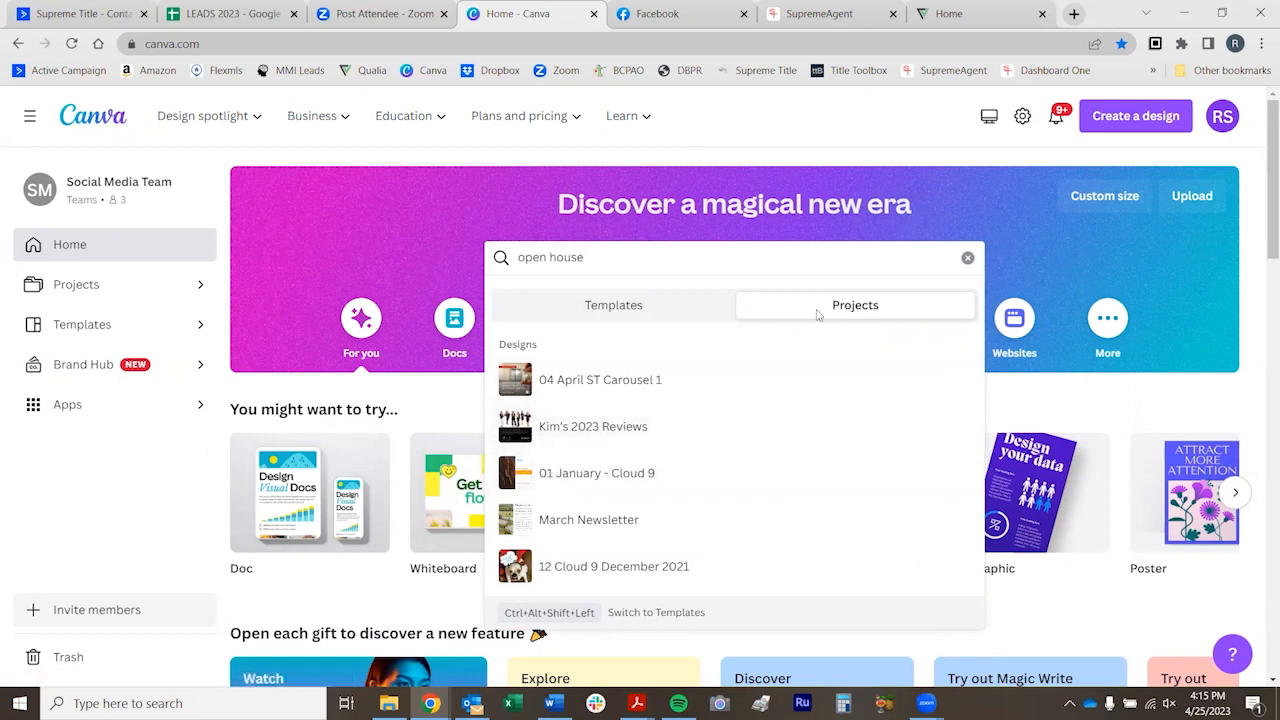
{"action": "left_click", "coordinate": [603, 316]}
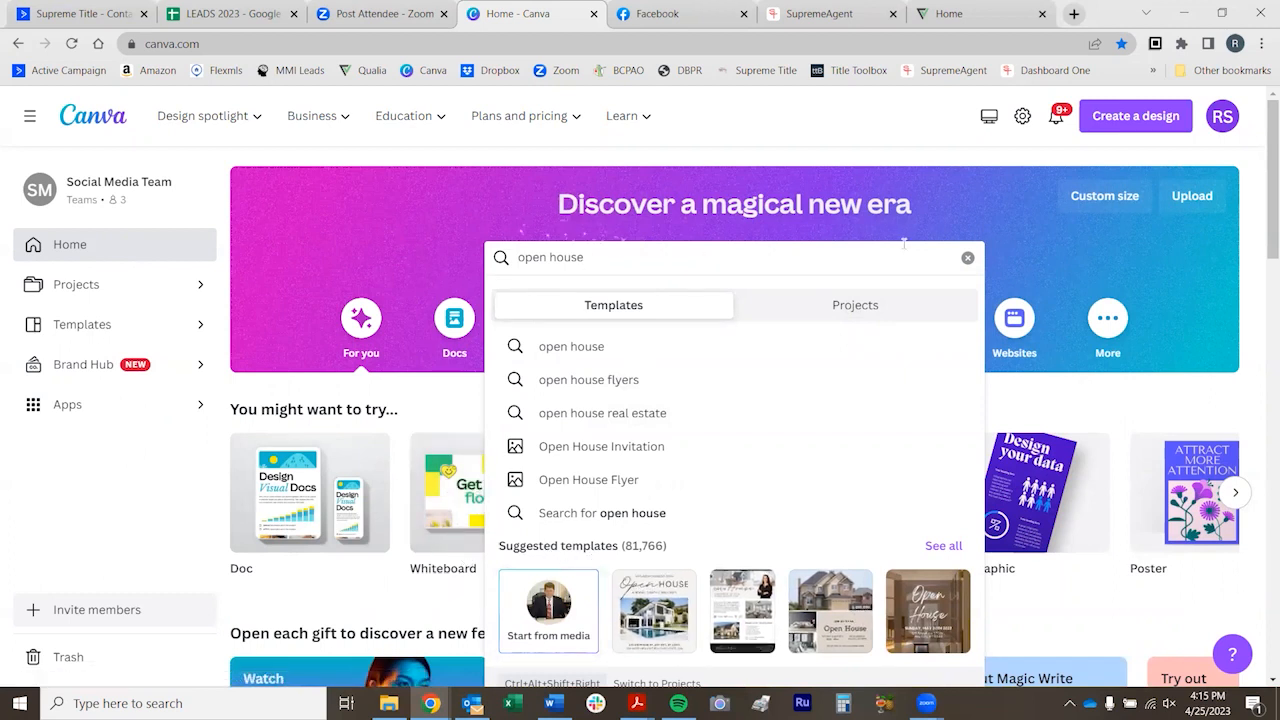
{"action": "left_click", "coordinate": [966, 258]}
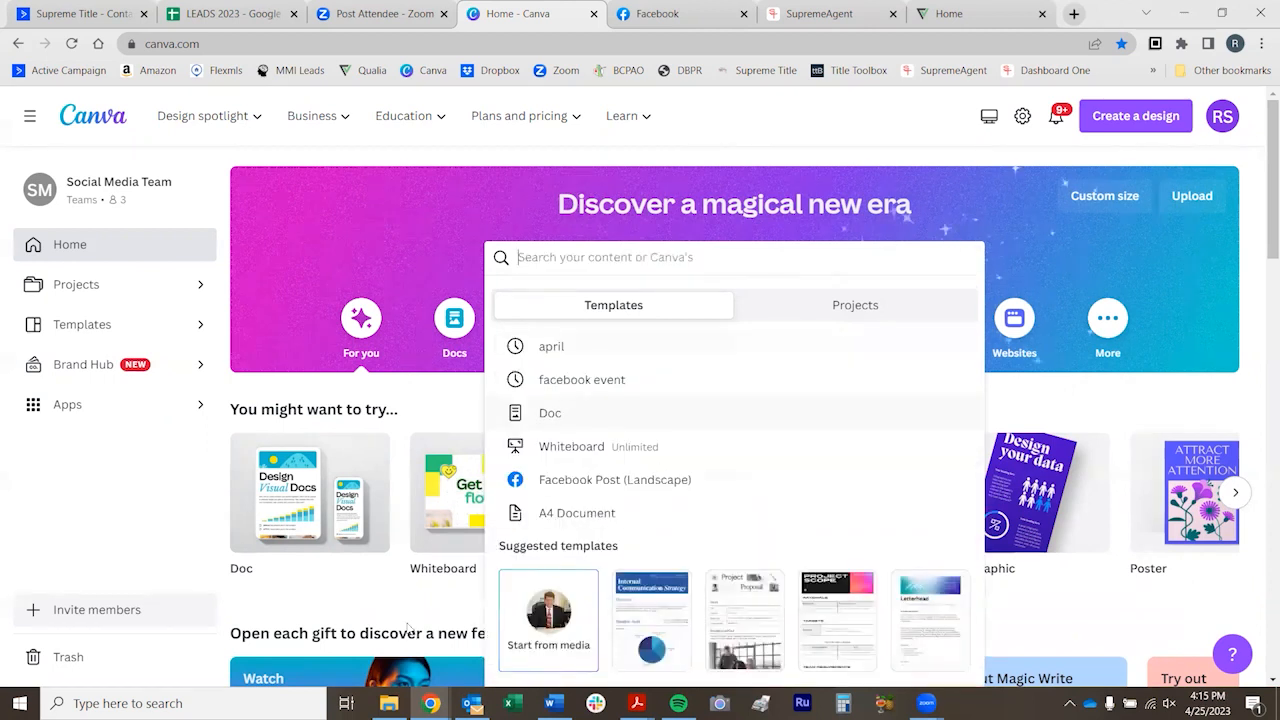
Look over the new feature cards and the recent designs on the Canva home page
{"action": "left_click", "coordinate": [322, 614]}
{"action": "scroll", "coordinate": [546, 423], "scroll_direction": "down", "scroll_amount": 5}
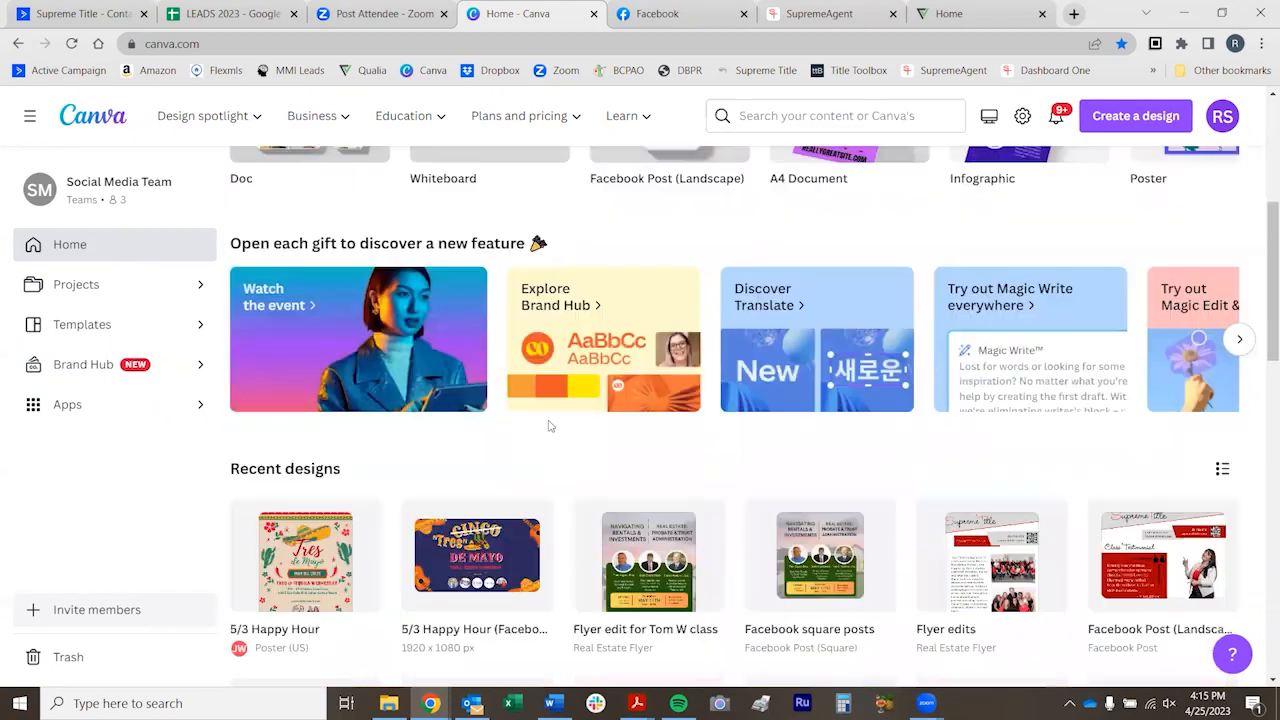
{"action": "scroll", "coordinate": [432, 300], "scroll_direction": "down", "scroll_amount": 1}
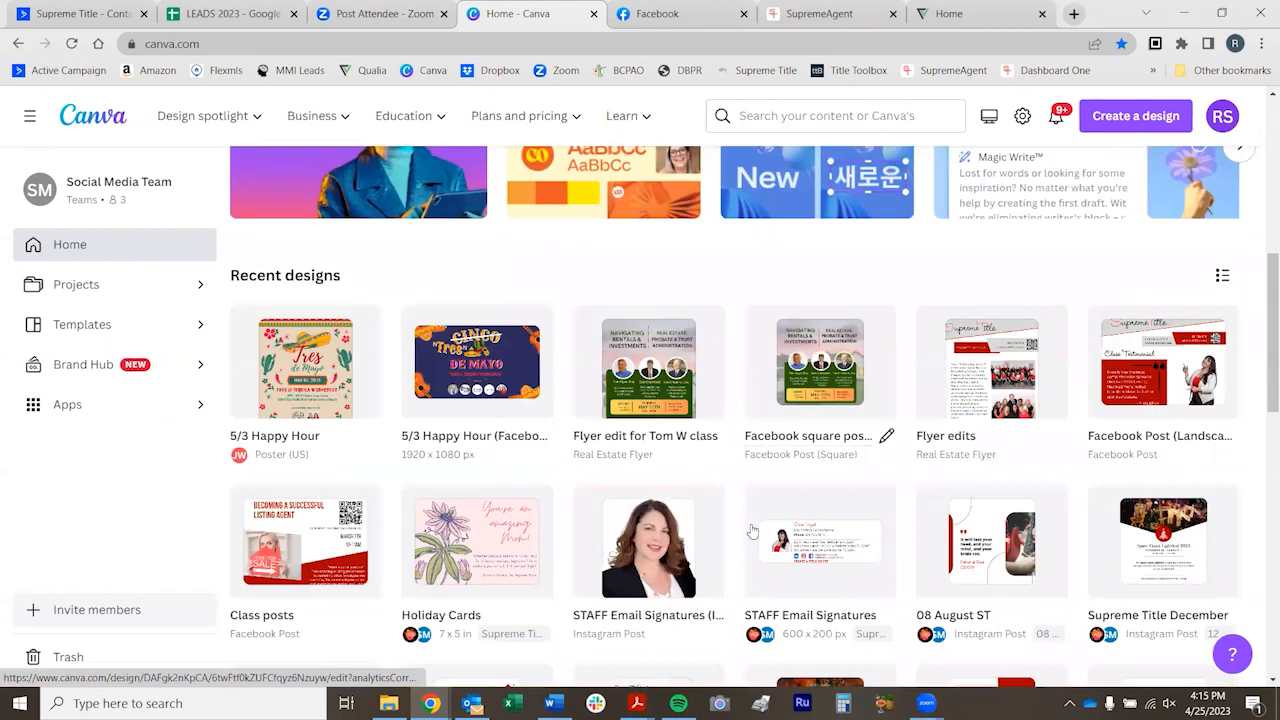
{"action": "scroll", "coordinate": [748, 530], "scroll_direction": "down", "scroll_amount": 1}
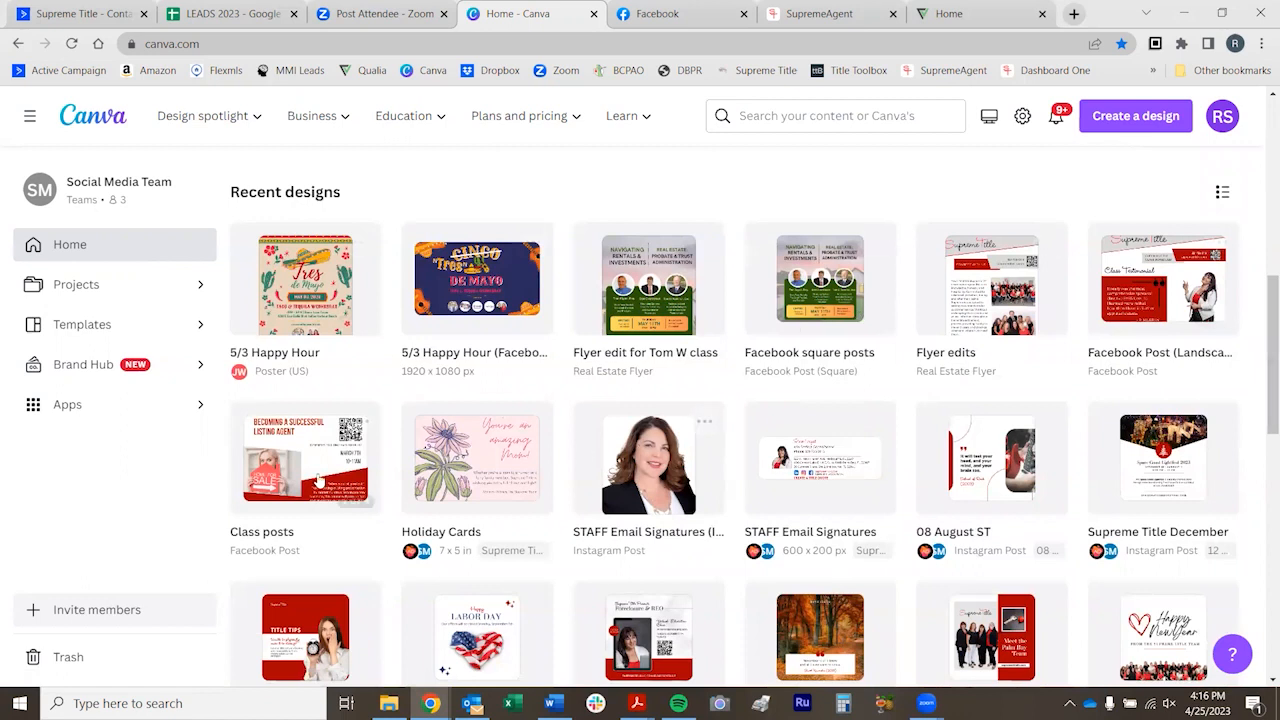
{"action": "scroll", "coordinate": [735, 437], "scroll_direction": "down", "scroll_amount": 3}
{"action": "scroll", "coordinate": [735, 437], "scroll_direction": "up", "scroll_amount": 3}
{"action": "scroll", "coordinate": [837, 177], "scroll_direction": "up", "scroll_amount": 3}
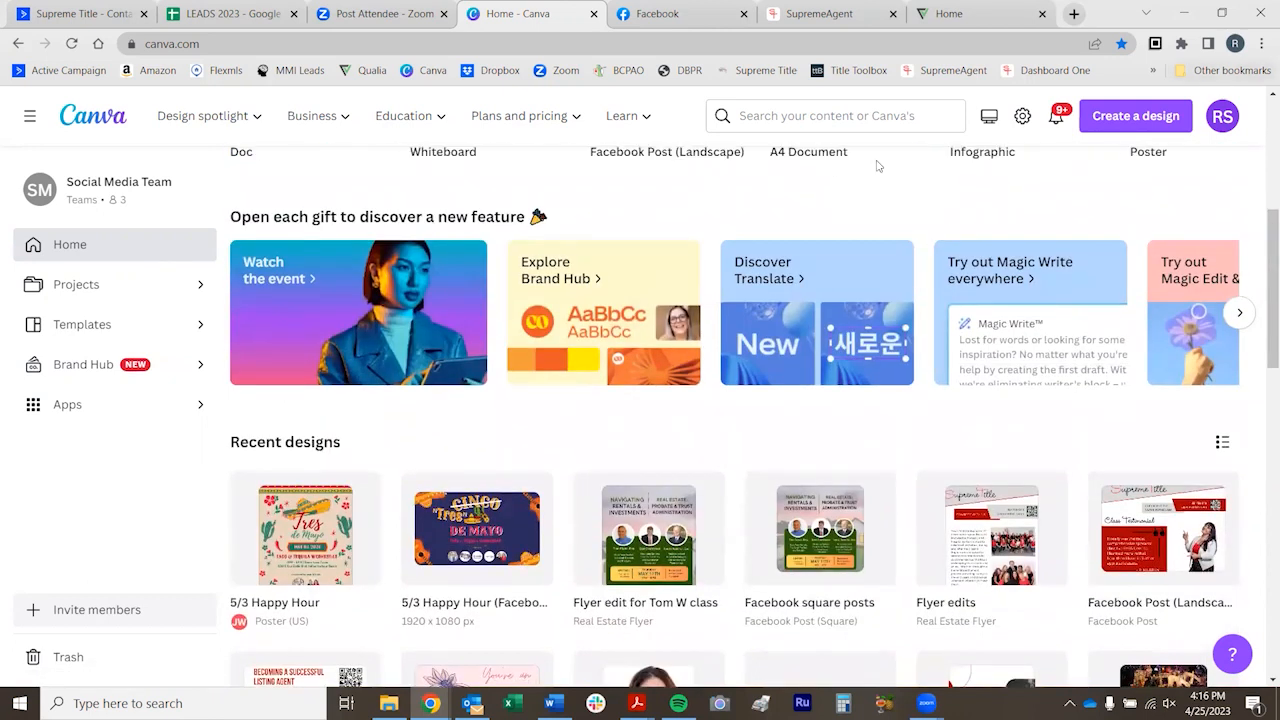
{"action": "scroll", "coordinate": [1030, 420], "scroll_direction": "up", "scroll_amount": 3}
{"action": "scroll", "coordinate": [1105, 143], "scroll_direction": "up", "scroll_amount": 1}
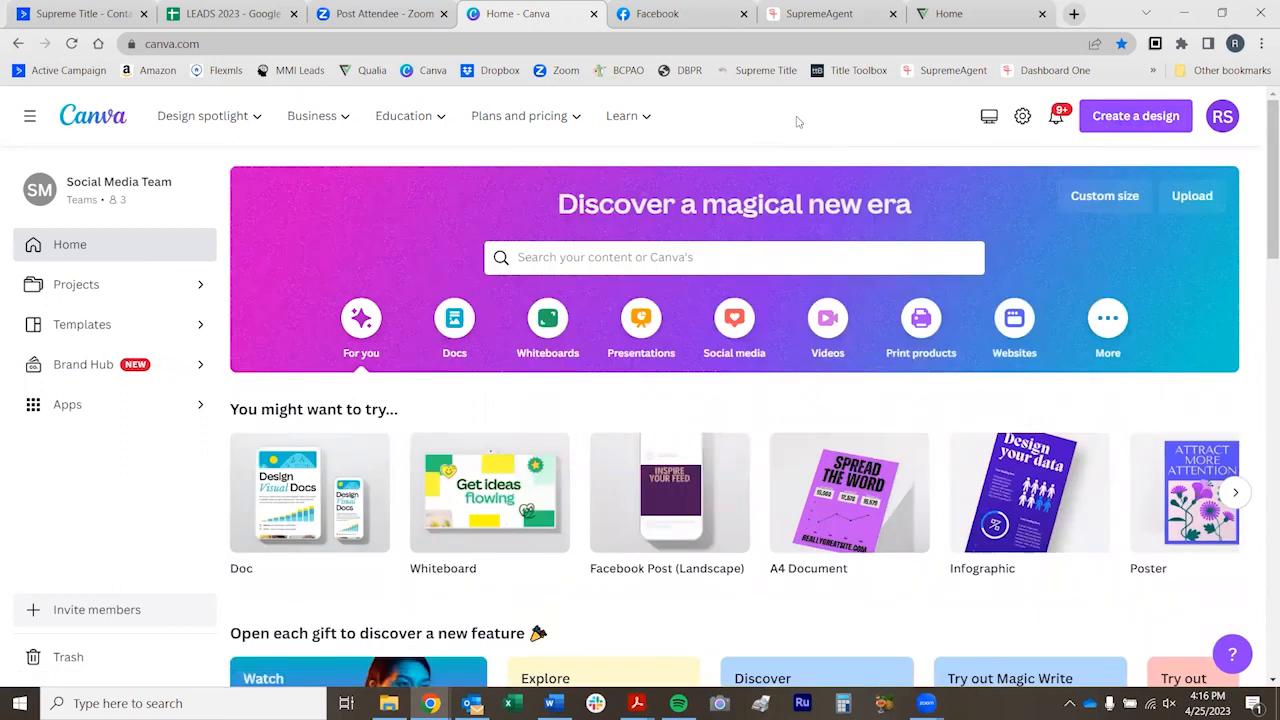
Look up "facebook" among the design types and create a blank Facebook Post (Square) design
{"action": "left_click", "coordinate": [1133, 118]}
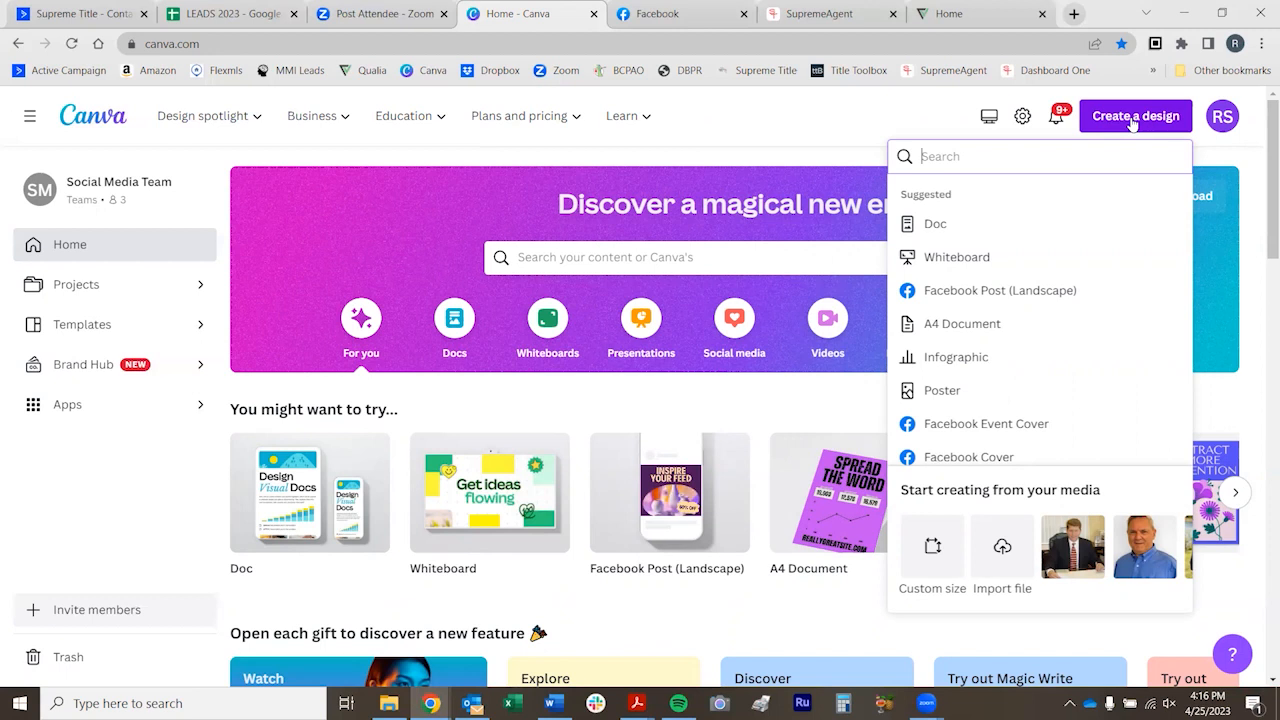
{"action": "scroll", "coordinate": [1045, 325], "scroll_direction": "down", "scroll_amount": 2}
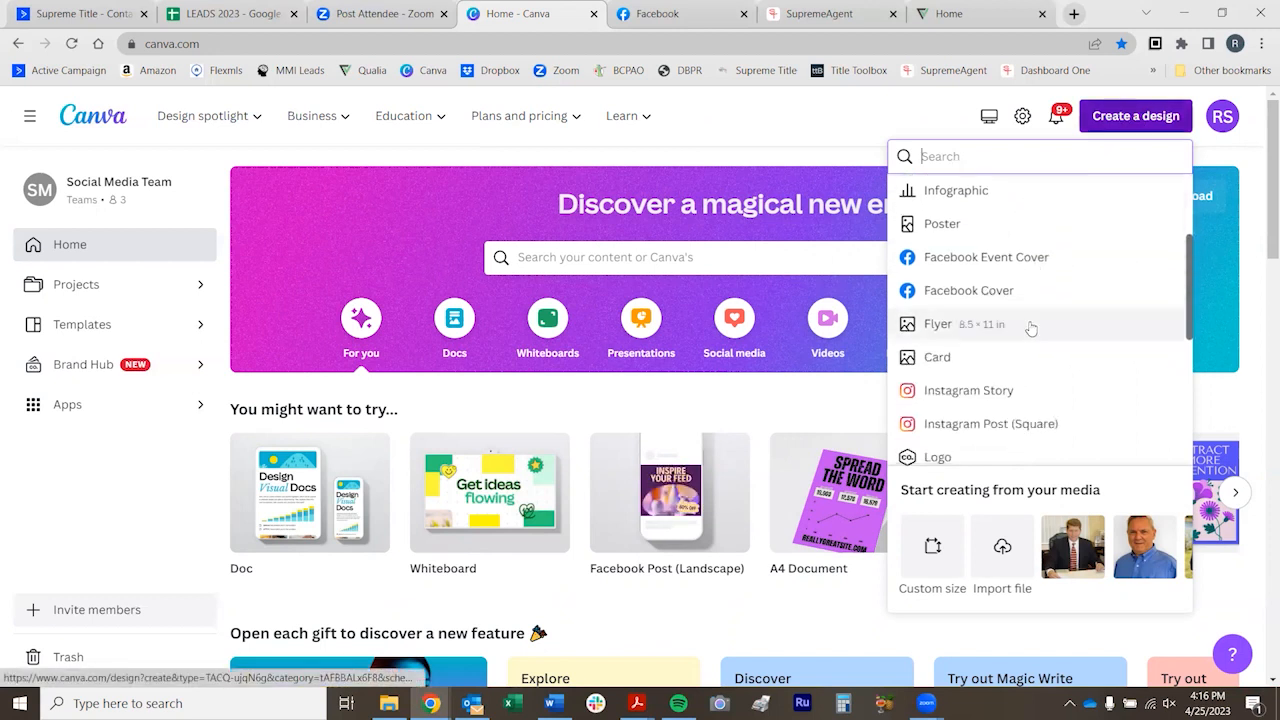
{"action": "scroll", "coordinate": [1031, 332], "scroll_direction": "down", "scroll_amount": 1}
{"action": "scroll", "coordinate": [1071, 290], "scroll_direction": "down", "scroll_amount": 1}
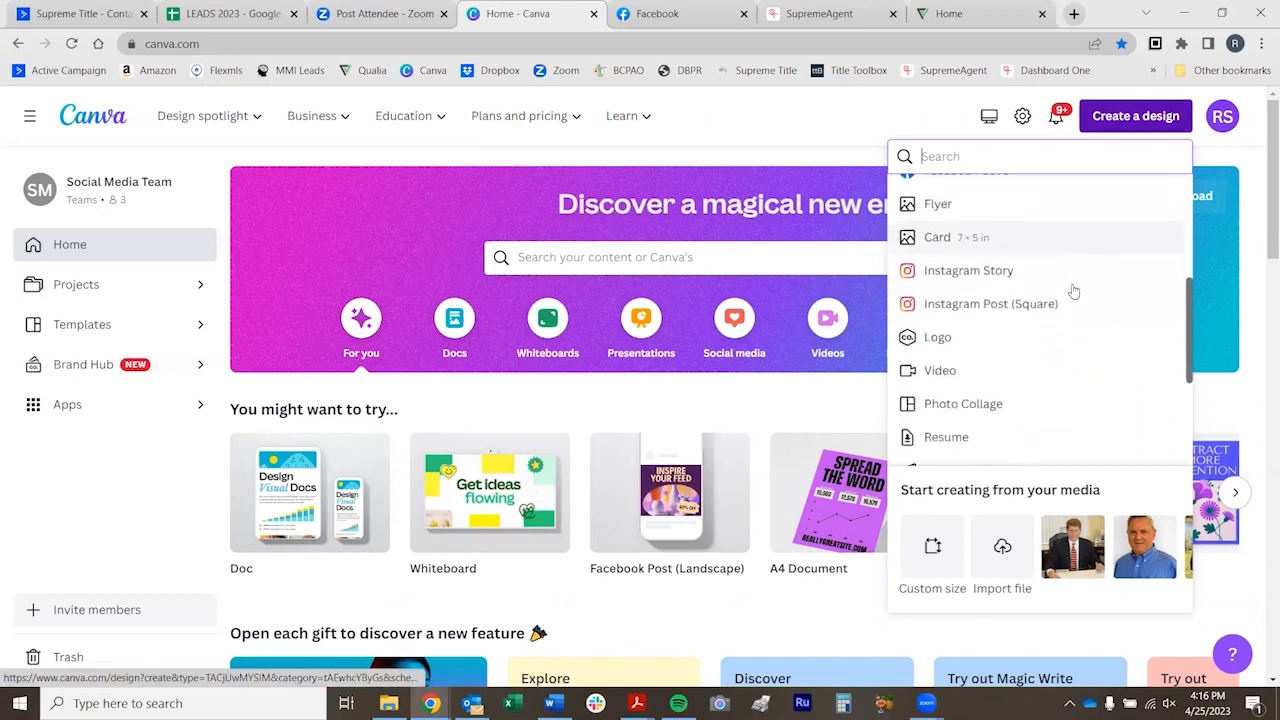
{"action": "scroll", "coordinate": [1073, 290], "scroll_direction": "up", "scroll_amount": 2}
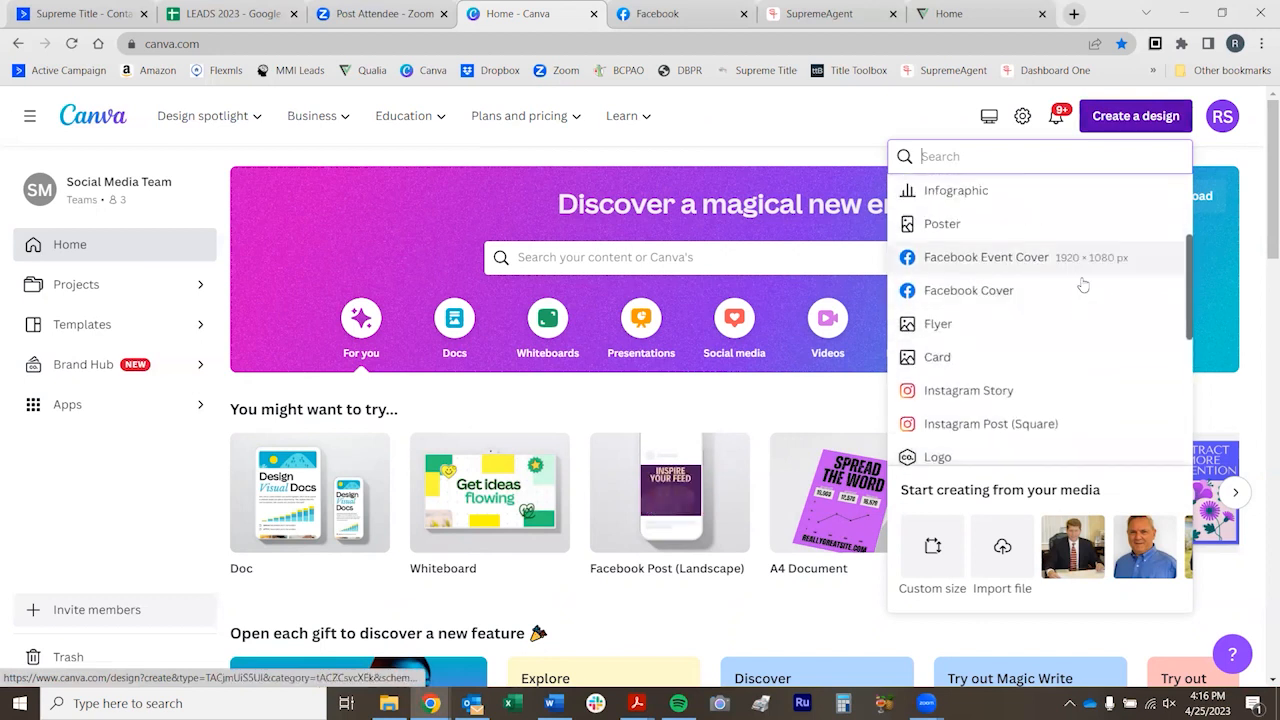
{"action": "scroll", "coordinate": [1082, 302], "scroll_direction": "down", "scroll_amount": 1}
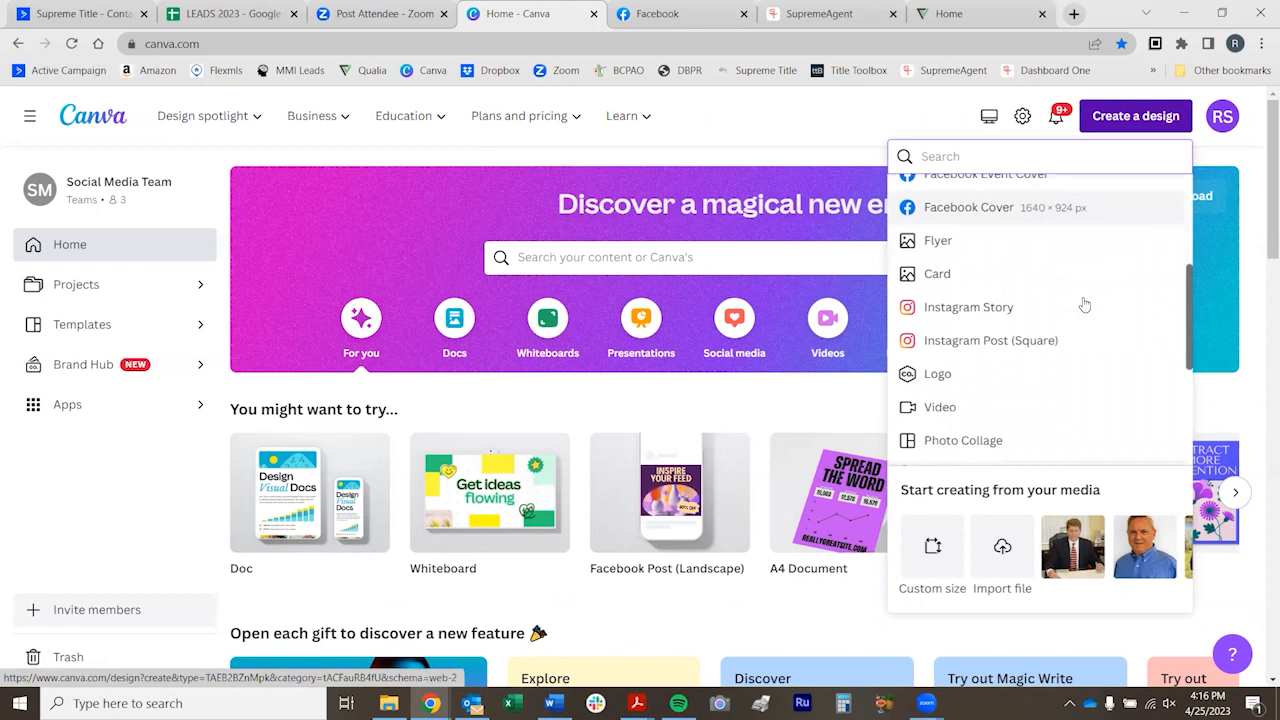
{"action": "scroll", "coordinate": [1010, 272], "scroll_direction": "up", "scroll_amount": 1}
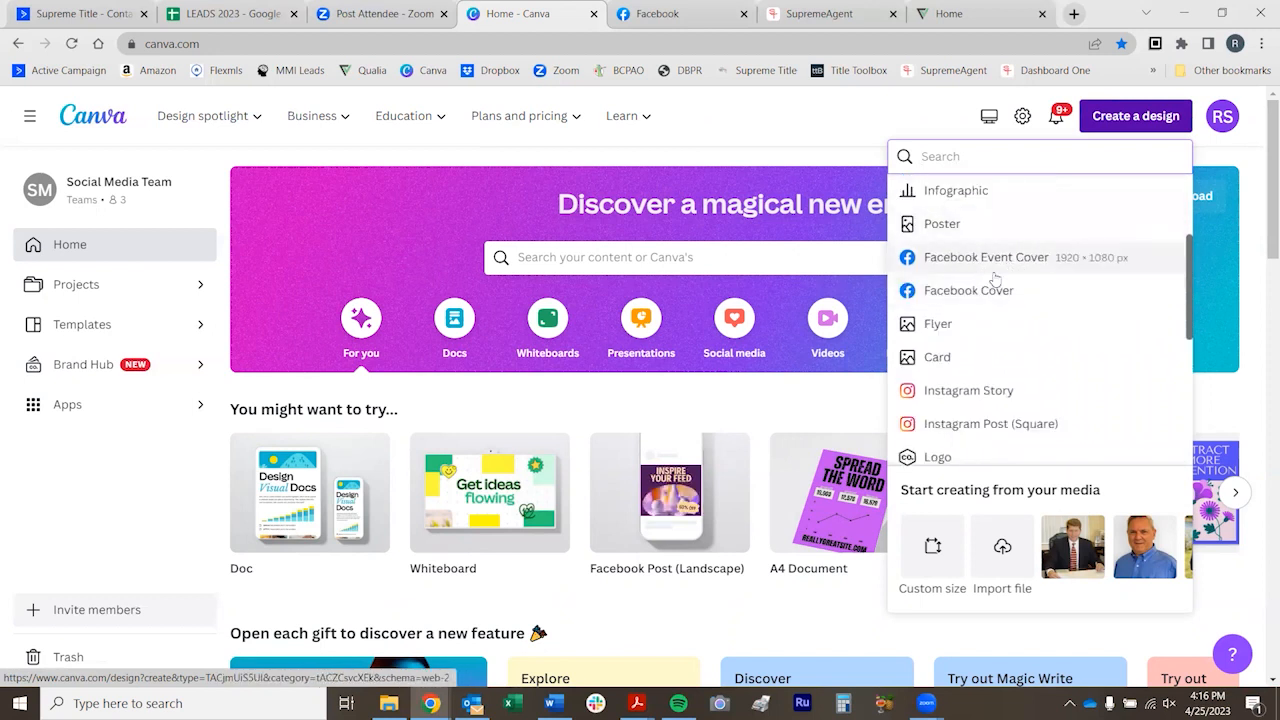
{"action": "type", "text": "facebook"}
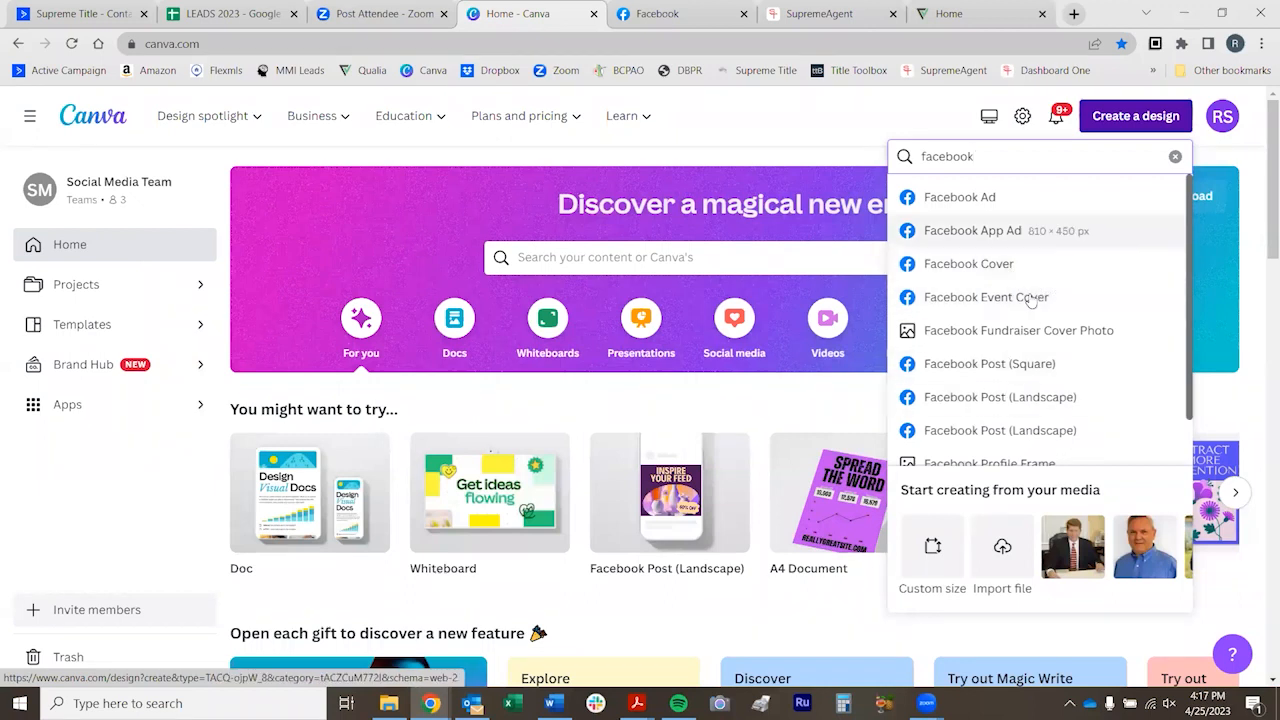
{"action": "left_click", "coordinate": [964, 366]}
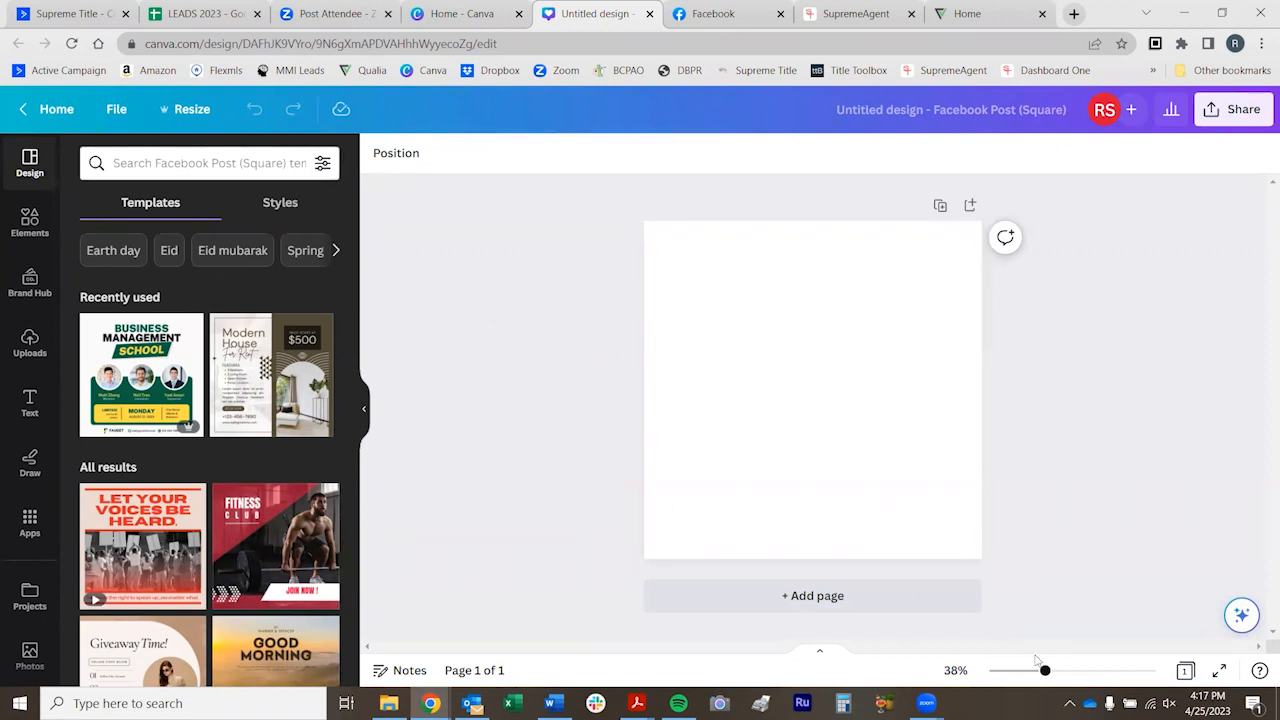
Search the Facebook Post (Square) templates for "open house"
{"action": "left_click_drag", "start_coordinate": [1042, 677], "coordinate": [1055, 673]}
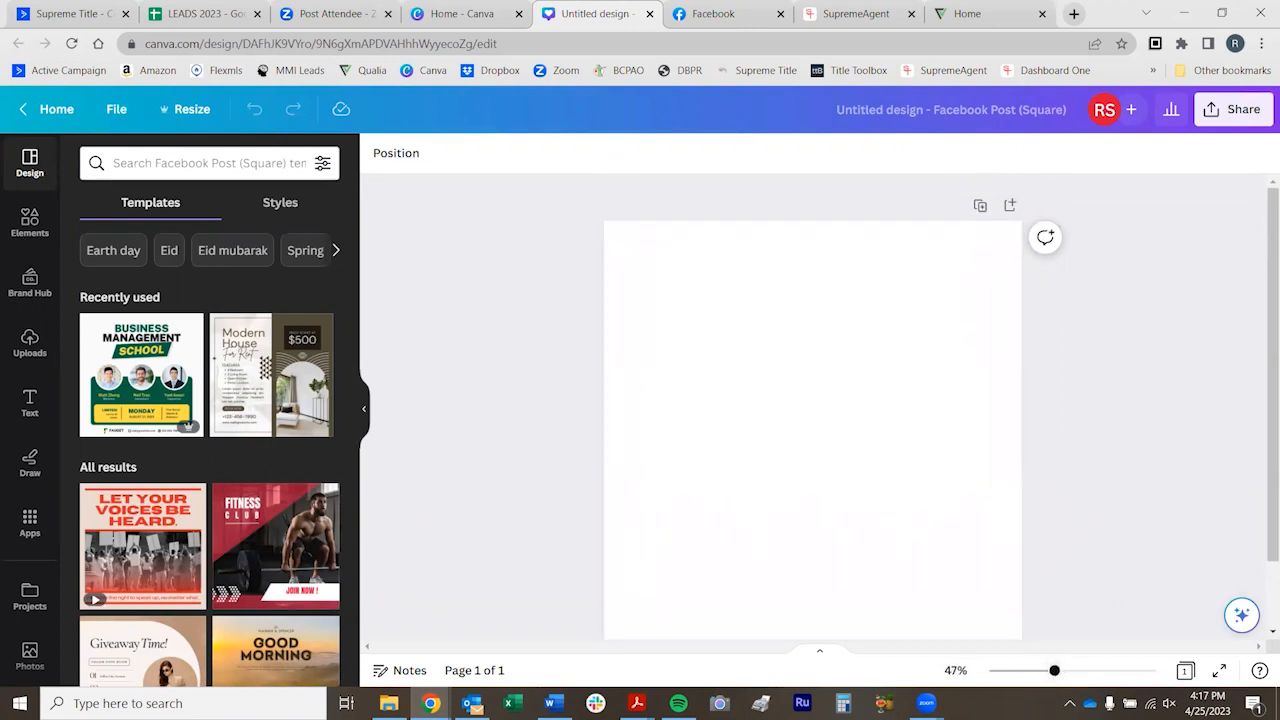
{"action": "left_click_drag", "start_coordinate": [1267, 361], "coordinate": [1261, 380]}
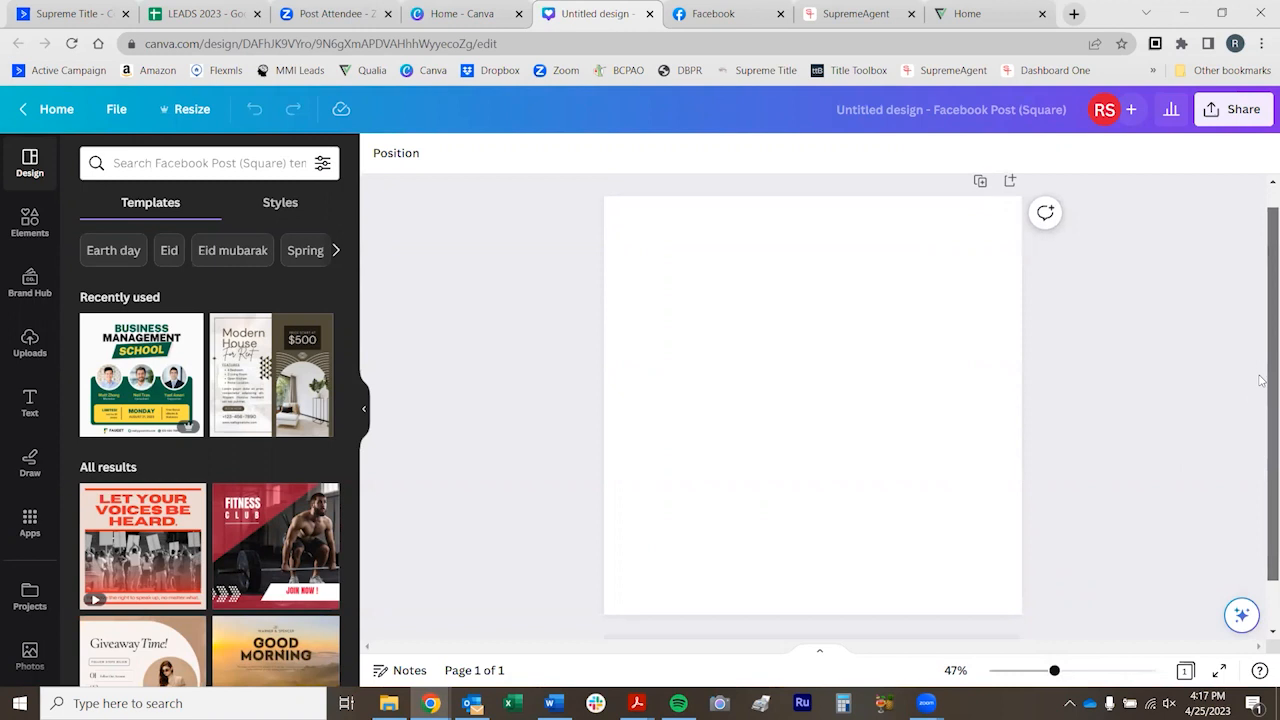
{"action": "left_click", "coordinate": [145, 163]}
{"action": "type", "text": "open hosu"}
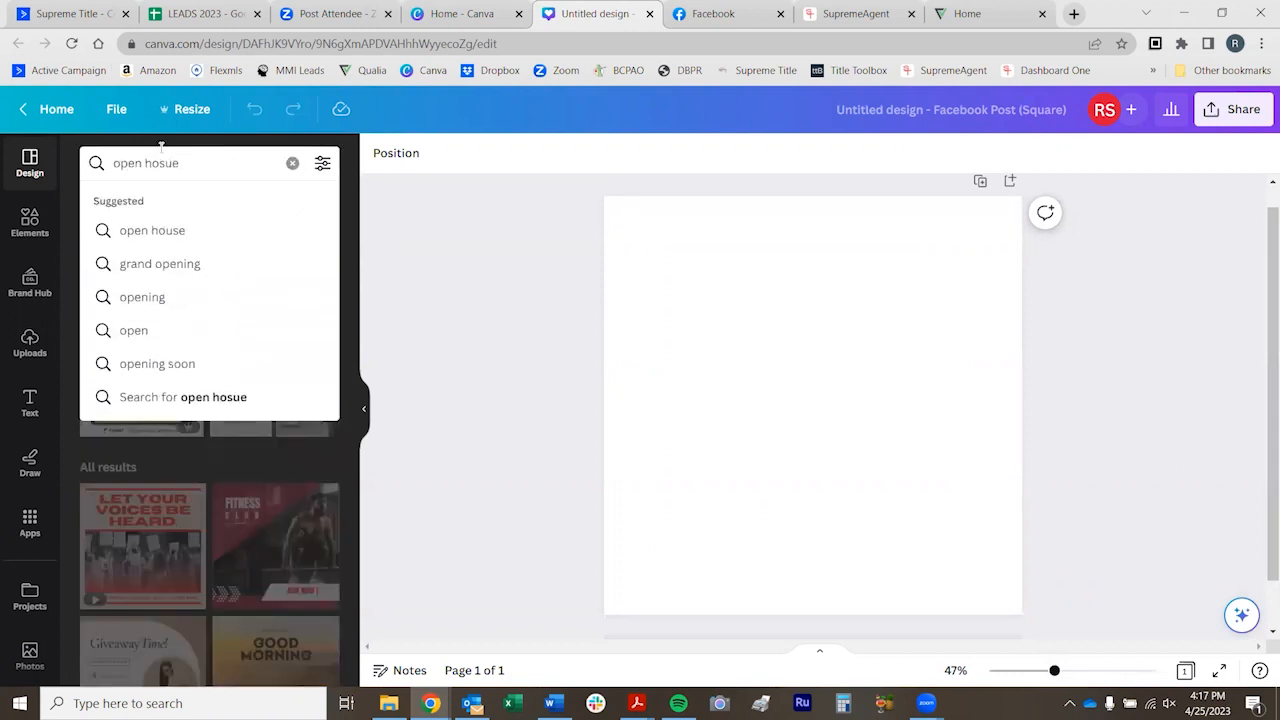
{"action": "type", "text": "e"}
{"action": "key", "text": "Return"}
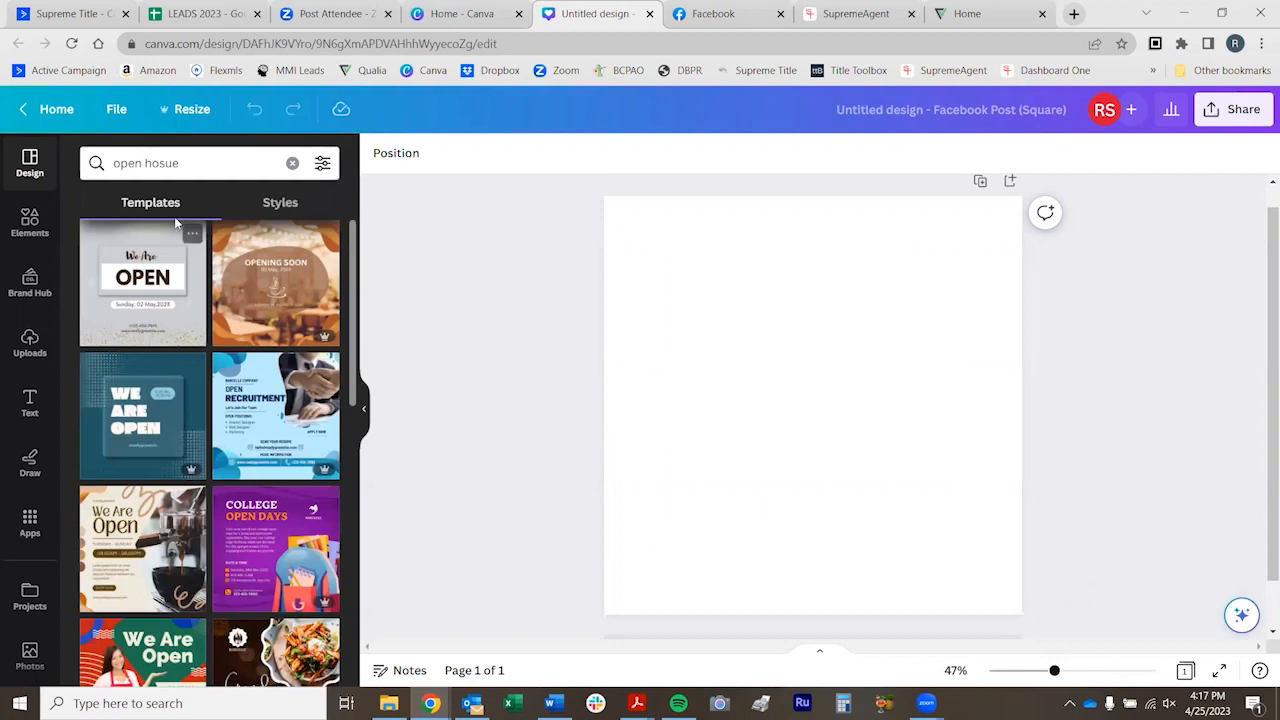
{"action": "left_click", "coordinate": [187, 170]}
{"action": "key", "text": "BackSpace"}
{"action": "key", "text": "BackSpace"}
{"action": "type", "text": "use"}
{"action": "key", "text": "BackSpace"}
{"action": "key", "text": "BackSpace"}
{"action": "key", "text": "BackSpace"}
{"action": "key", "text": "BackSpace"}
{"action": "type", "text": "se"}
{"action": "key", "text": "BackSpace"}
{"action": "key", "text": "BackSpace"}
{"action": "type", "text": "us"}
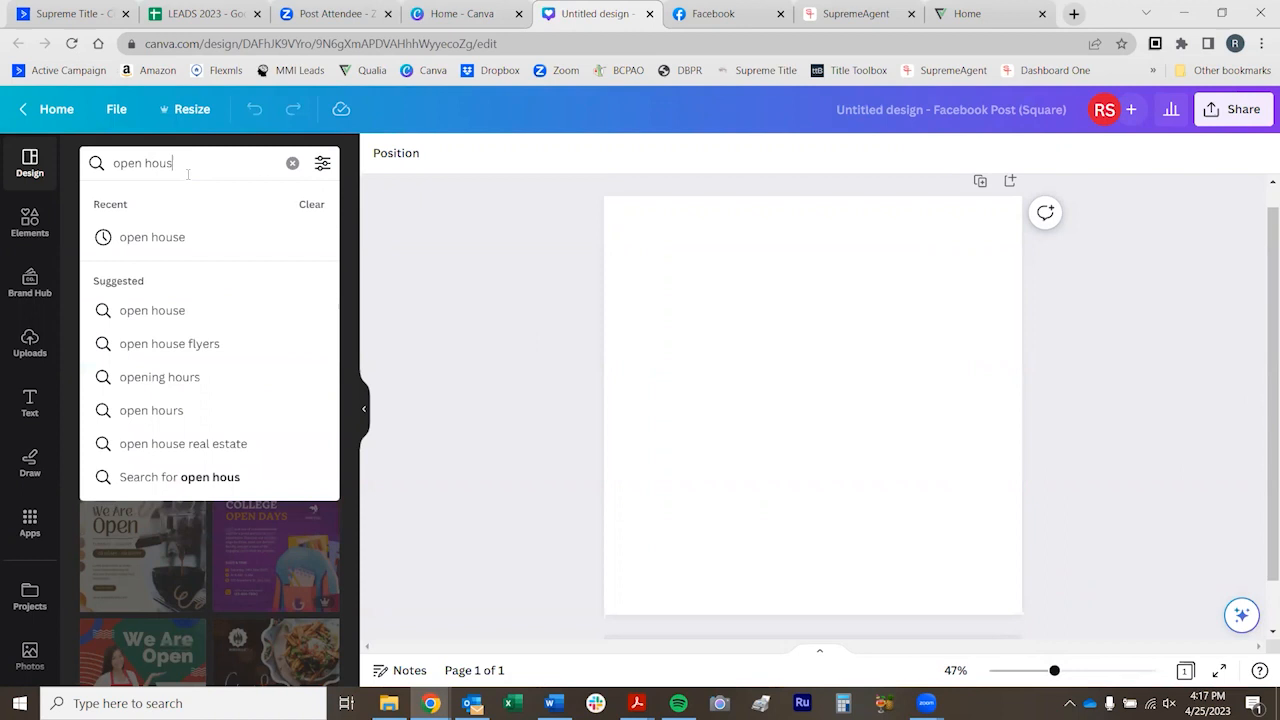
{"action": "type", "text": "e"}
{"action": "key", "text": "Return"}
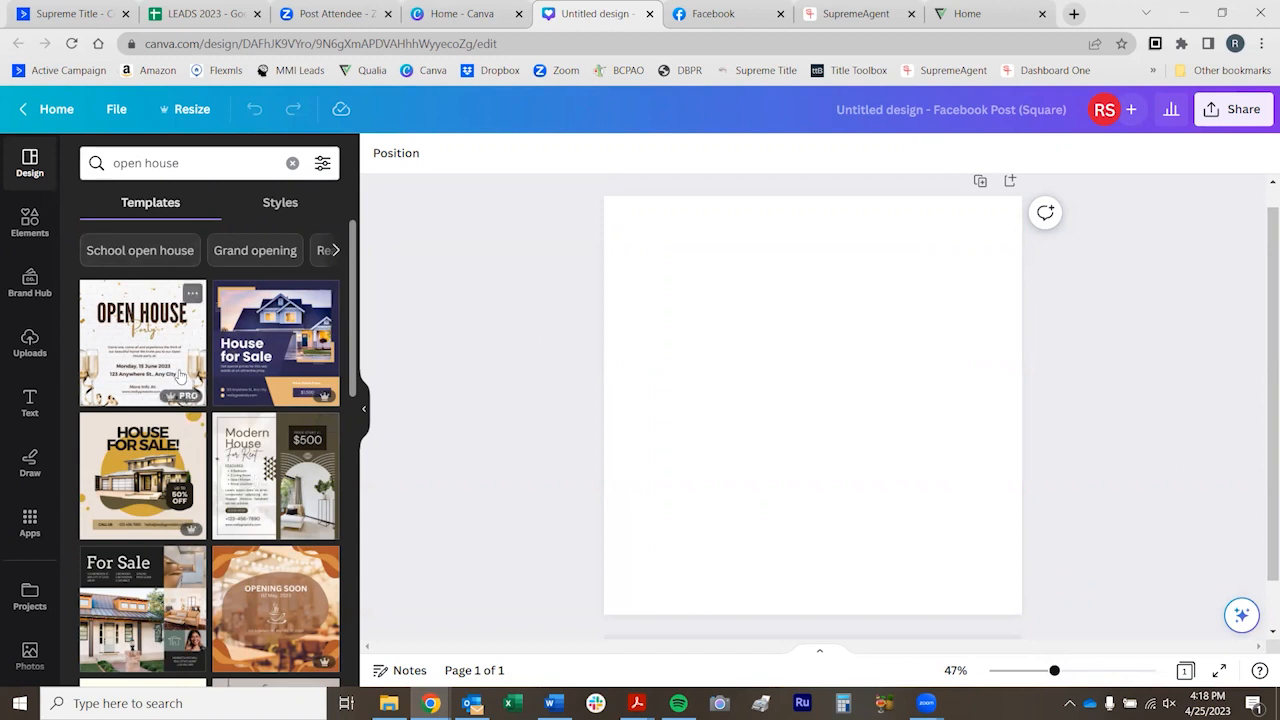
Browse the open house template results and apply the Brown and Cream Modern House For Rent template to the page
{"action": "scroll", "coordinate": [181, 375], "scroll_direction": "down", "scroll_amount": 3}
{"action": "scroll", "coordinate": [245, 358], "scroll_direction": "up", "scroll_amount": 1}
{"action": "scroll", "coordinate": [245, 358], "scroll_direction": "down", "scroll_amount": 1}
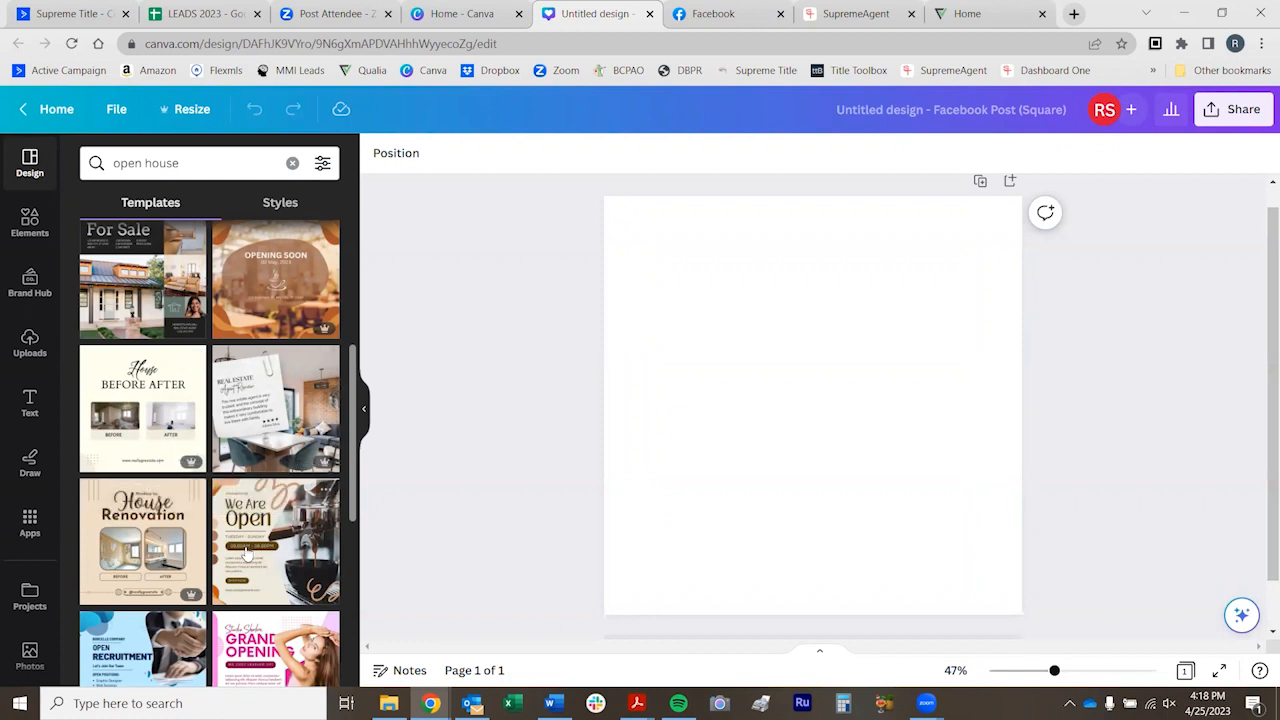
{"action": "scroll", "coordinate": [245, 553], "scroll_direction": "down", "scroll_amount": 4}
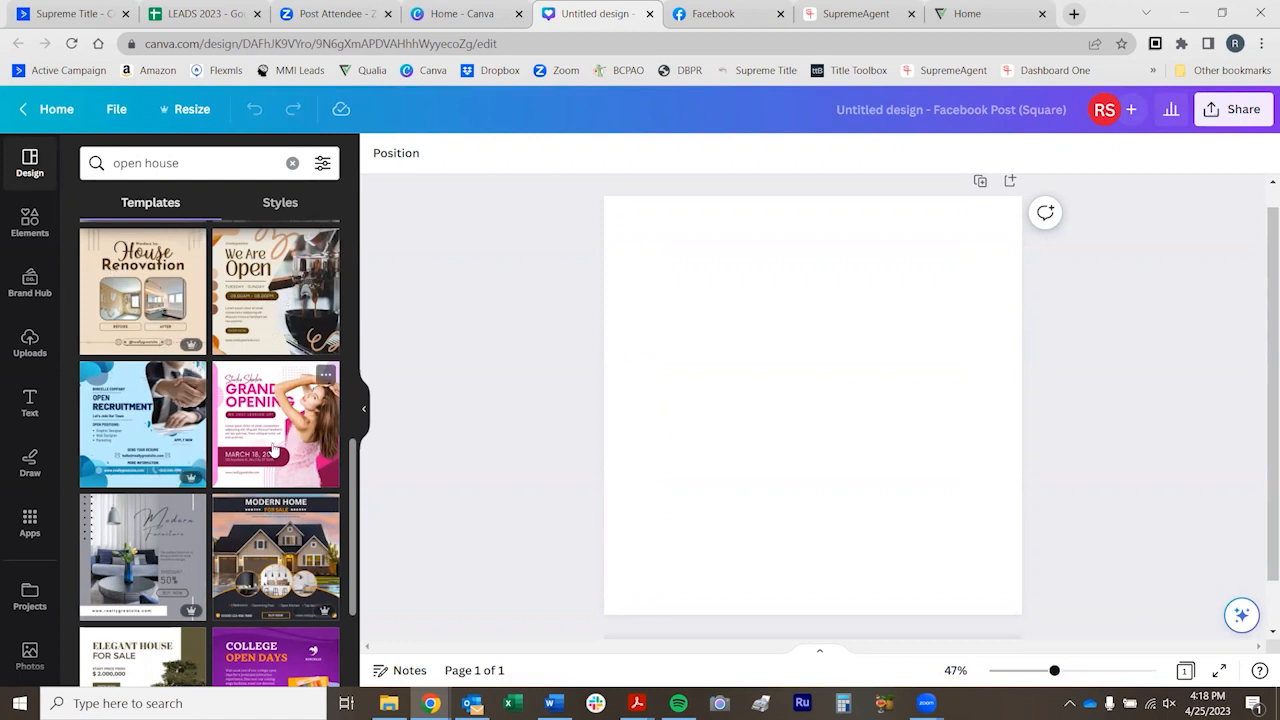
{"action": "scroll", "coordinate": [277, 440], "scroll_direction": "up", "scroll_amount": 3}
{"action": "scroll", "coordinate": [277, 440], "scroll_direction": "up", "scroll_amount": 4}
{"action": "scroll", "coordinate": [255, 457], "scroll_direction": "down", "scroll_amount": 3}
{"action": "scroll", "coordinate": [255, 457], "scroll_direction": "down", "scroll_amount": 1}
{"action": "scroll", "coordinate": [262, 420], "scroll_direction": "up", "scroll_amount": 2}
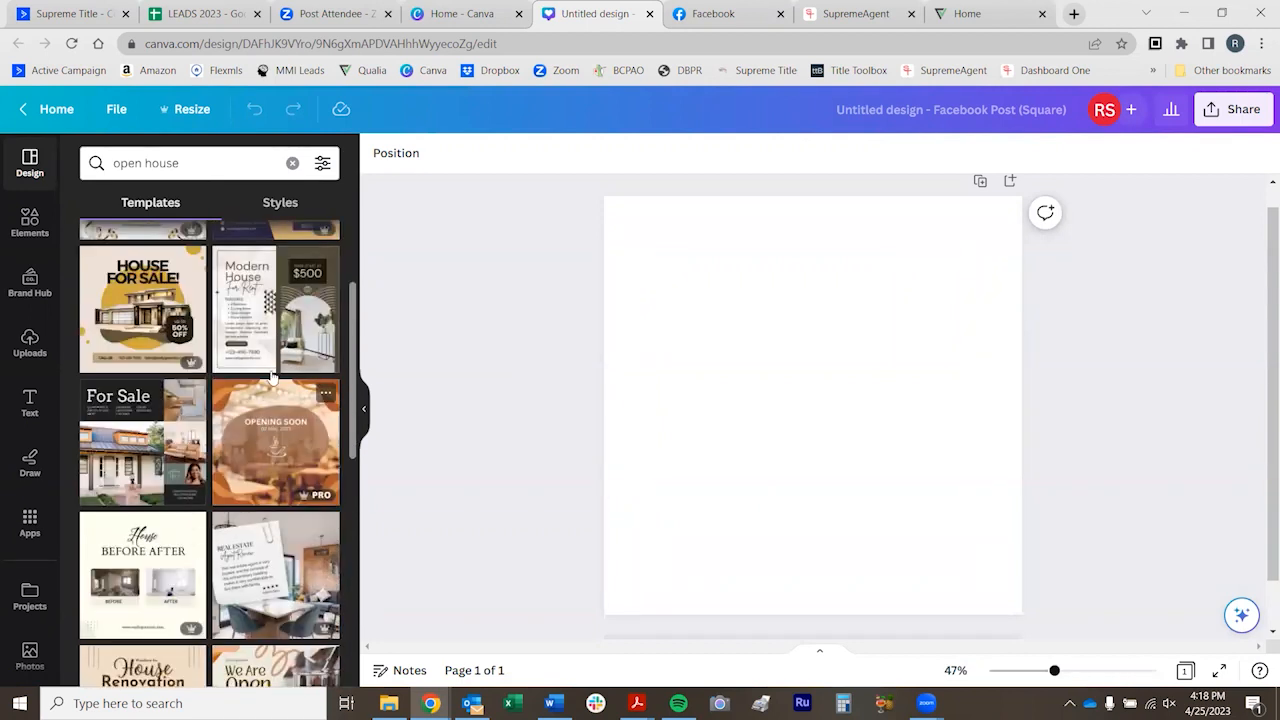
{"action": "left_click", "coordinate": [272, 312]}
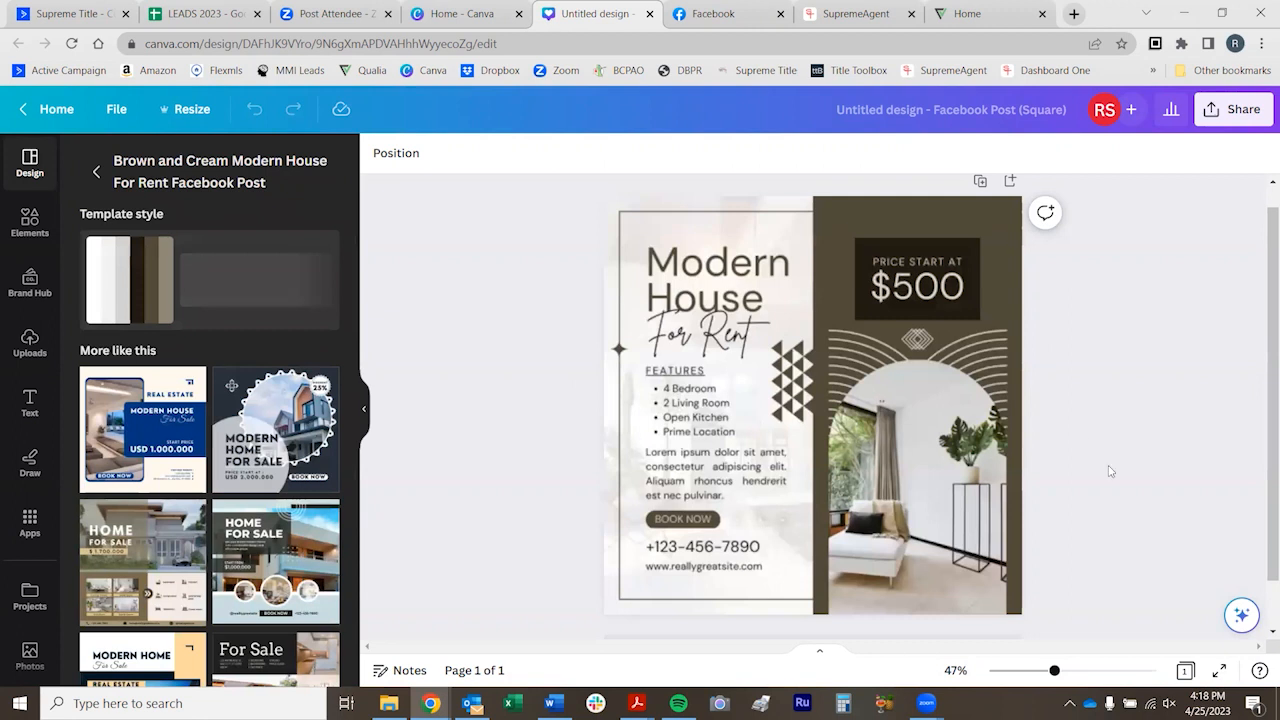
Inspect the template's editable elements, including the background photo and the crop of the arched room photo
{"action": "left_click", "coordinate": [878, 472]}
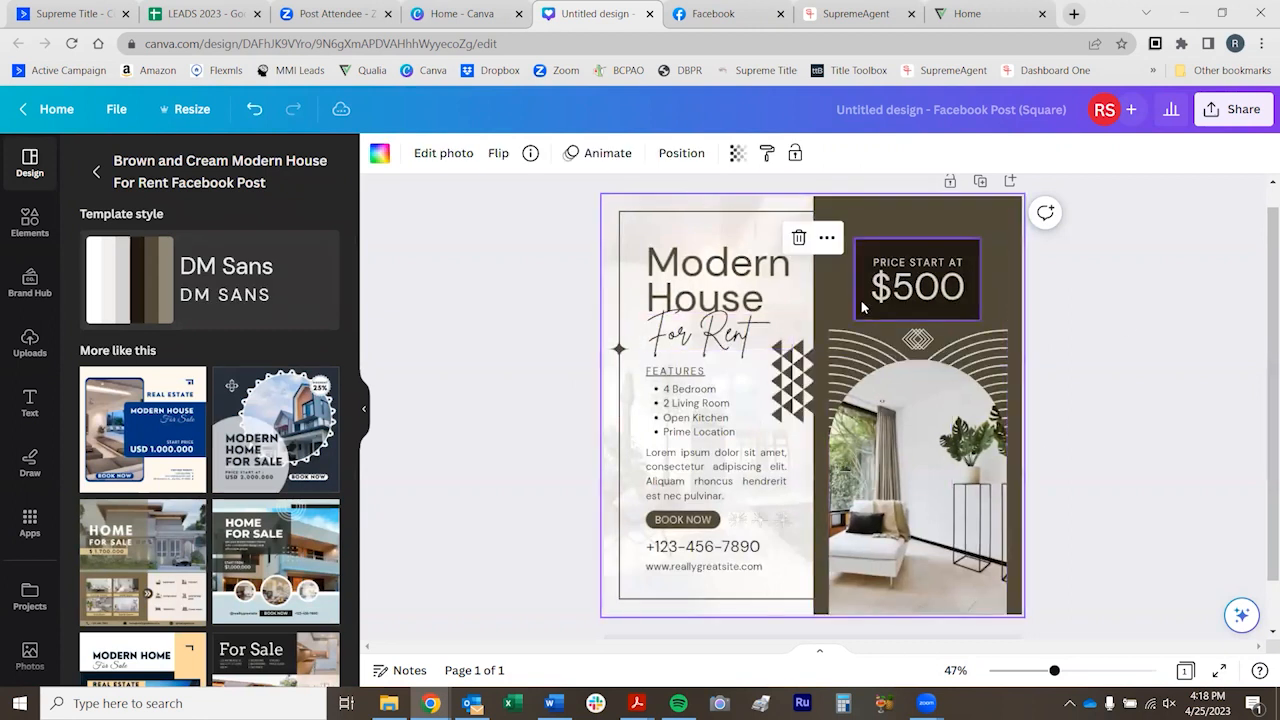
{"action": "left_click", "coordinate": [538, 370]}
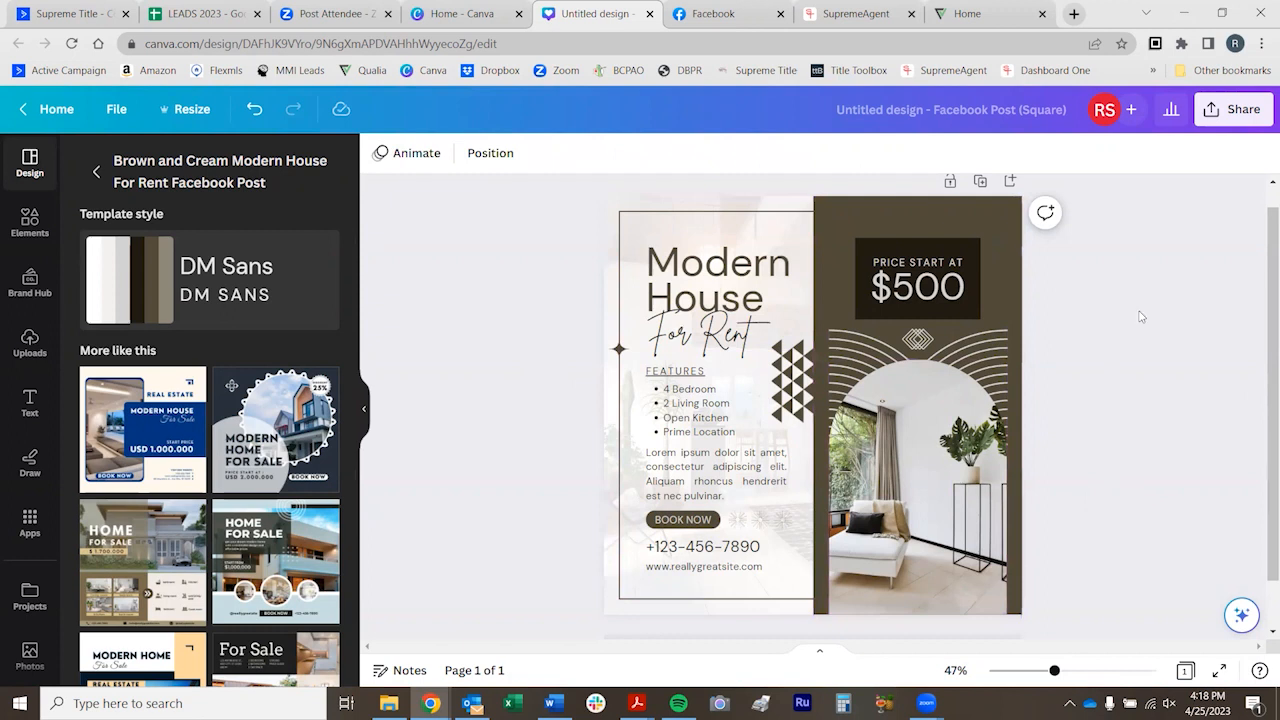
{"action": "left_click", "coordinate": [917, 507]}
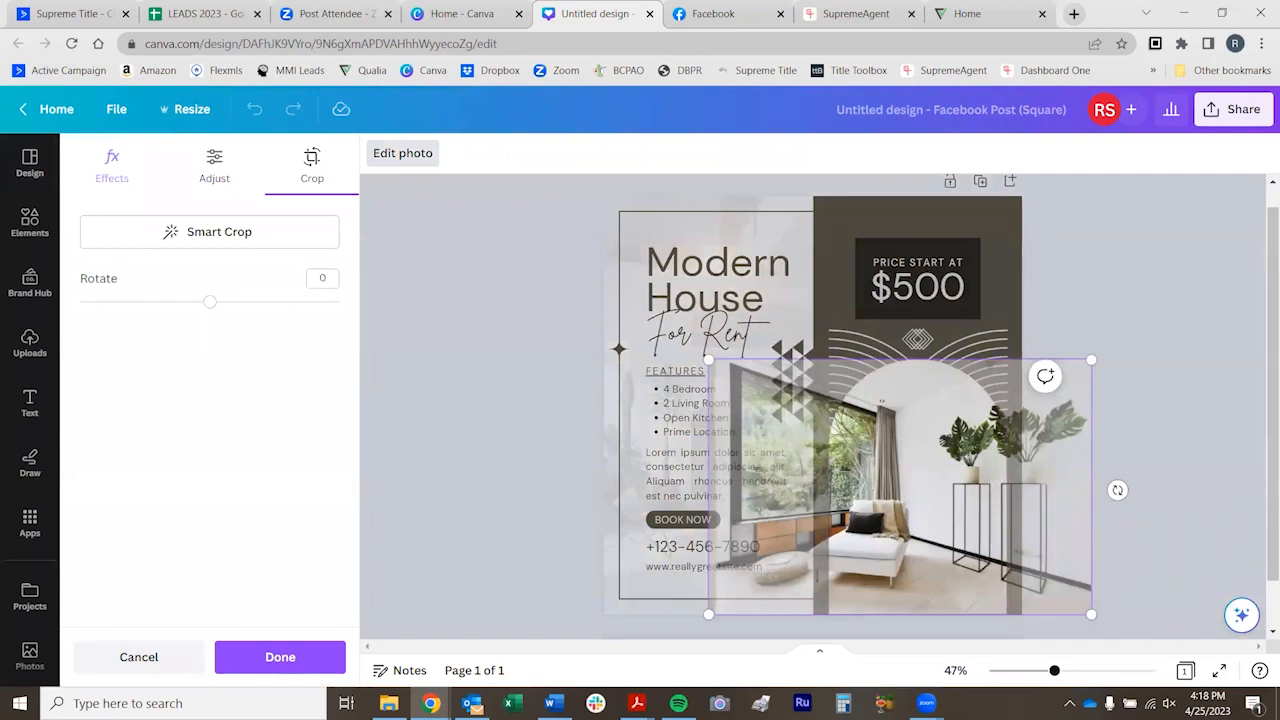
{"action": "left_click", "coordinate": [1175, 318]}
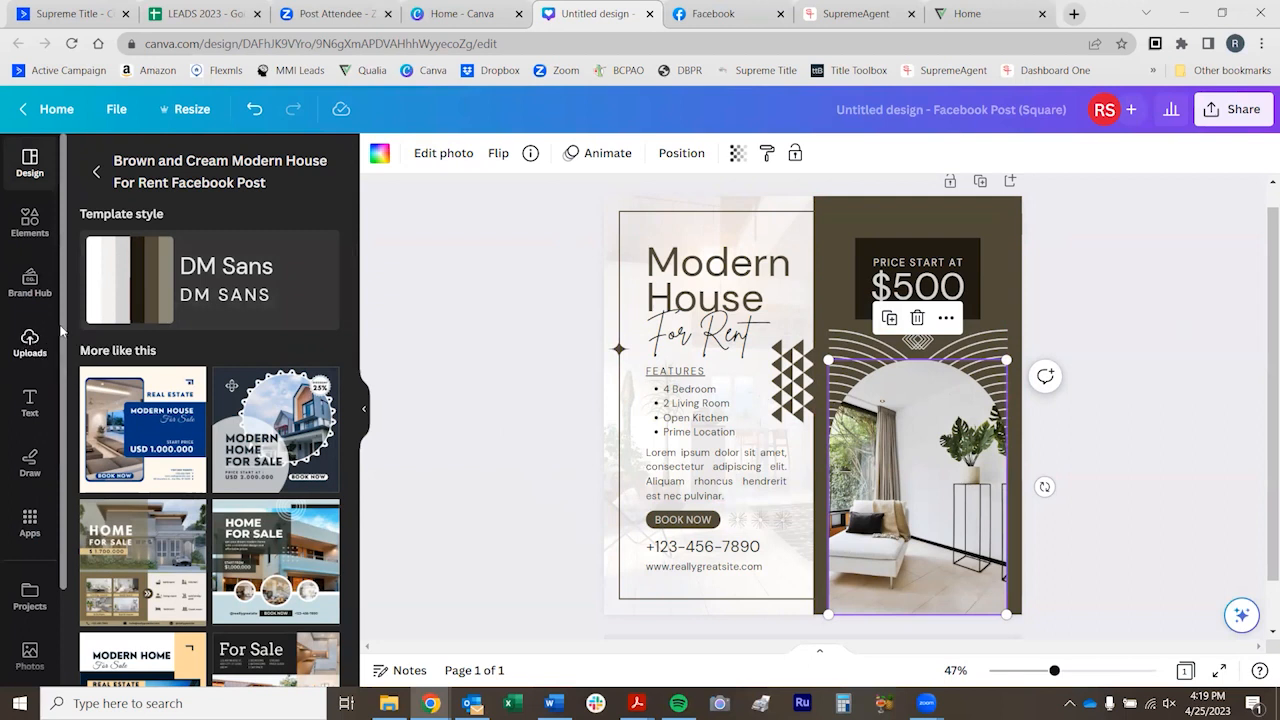
Replace the arched room photo with the uploaded front-view photo of the beige single-story house with a garage
{"action": "left_click", "coordinate": [30, 340]}
{"action": "scroll", "coordinate": [285, 330], "scroll_direction": "down", "scroll_amount": 10}
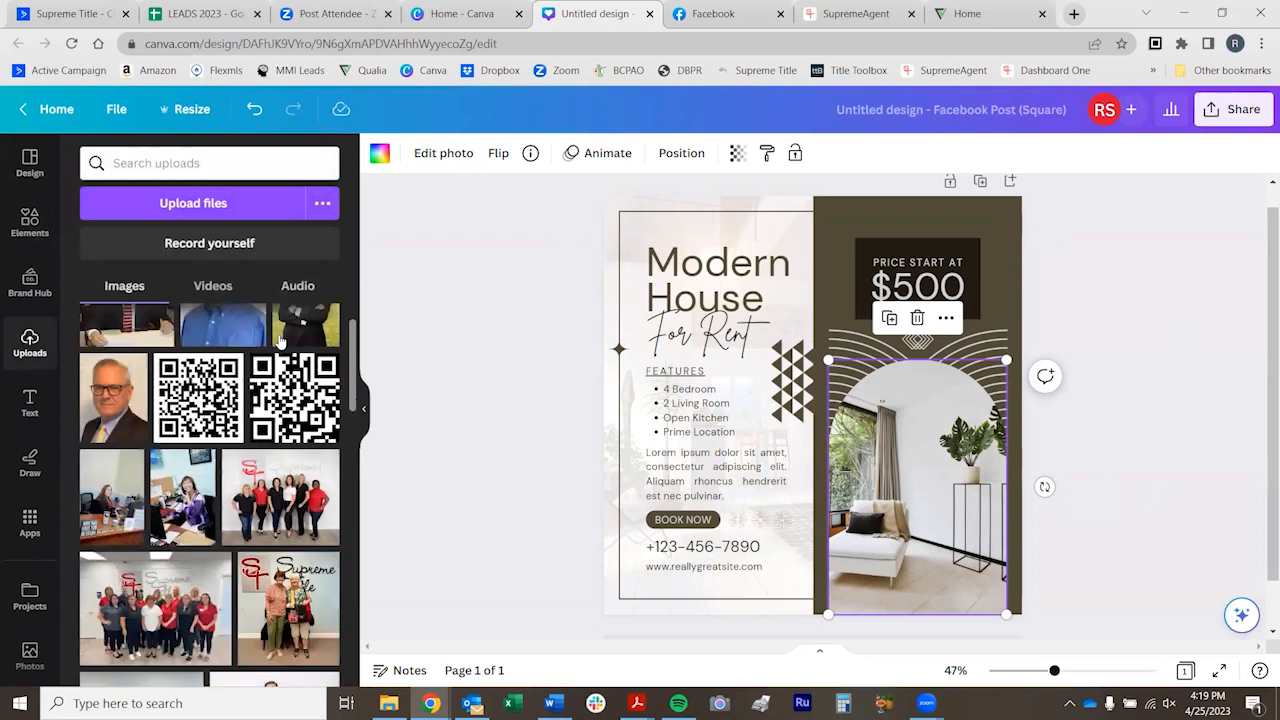
{"action": "scroll", "coordinate": [276, 368], "scroll_direction": "down", "scroll_amount": 10}
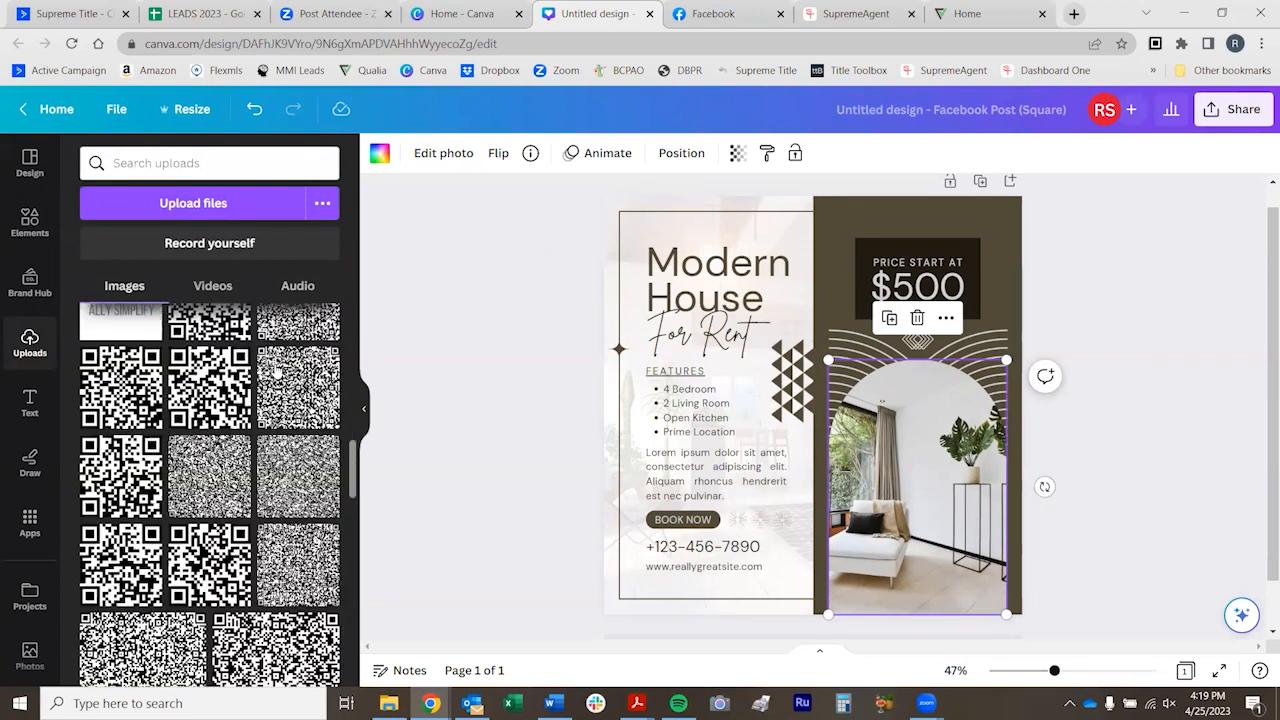
{"action": "left_click_drag", "start_coordinate": [257, 492], "coordinate": [962, 491]}
{"action": "double_click", "coordinate": [897, 488]}
{"action": "left_click", "coordinate": [466, 519]}
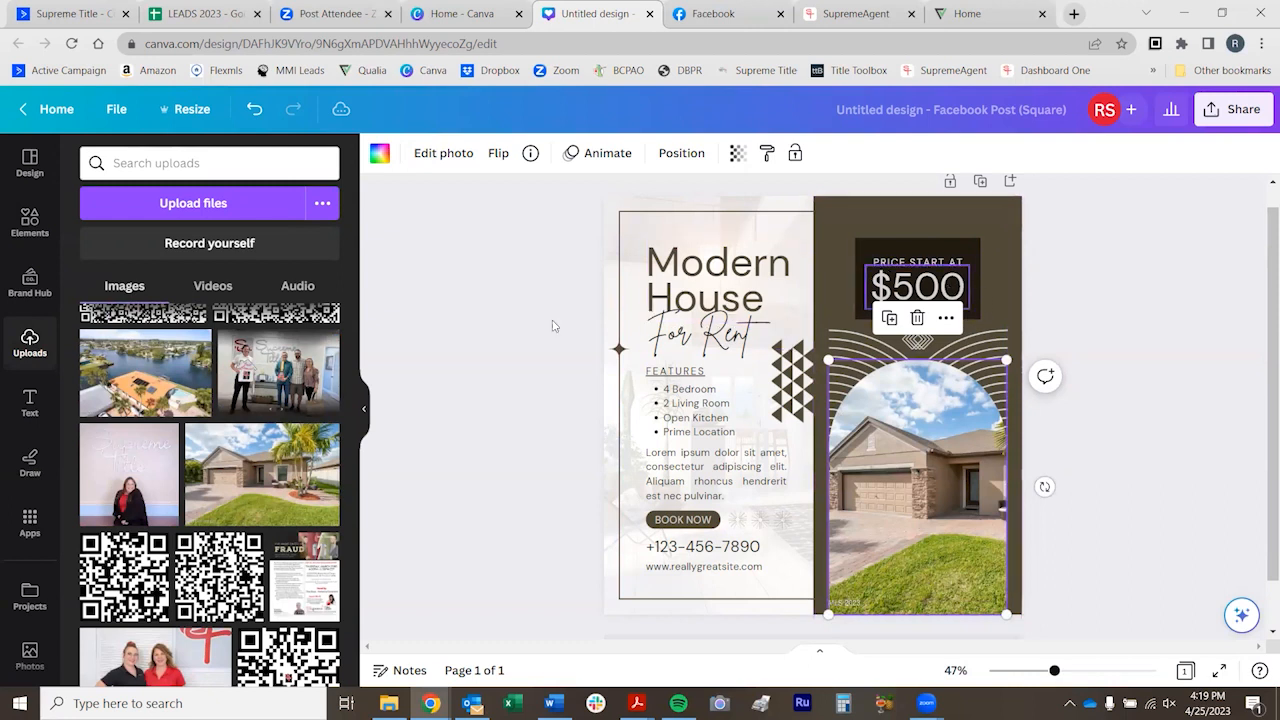
Change the "Modern House" headline text to "Open House"
{"action": "double_click", "coordinate": [733, 279]}
{"action": "type", "text": "Open House"}
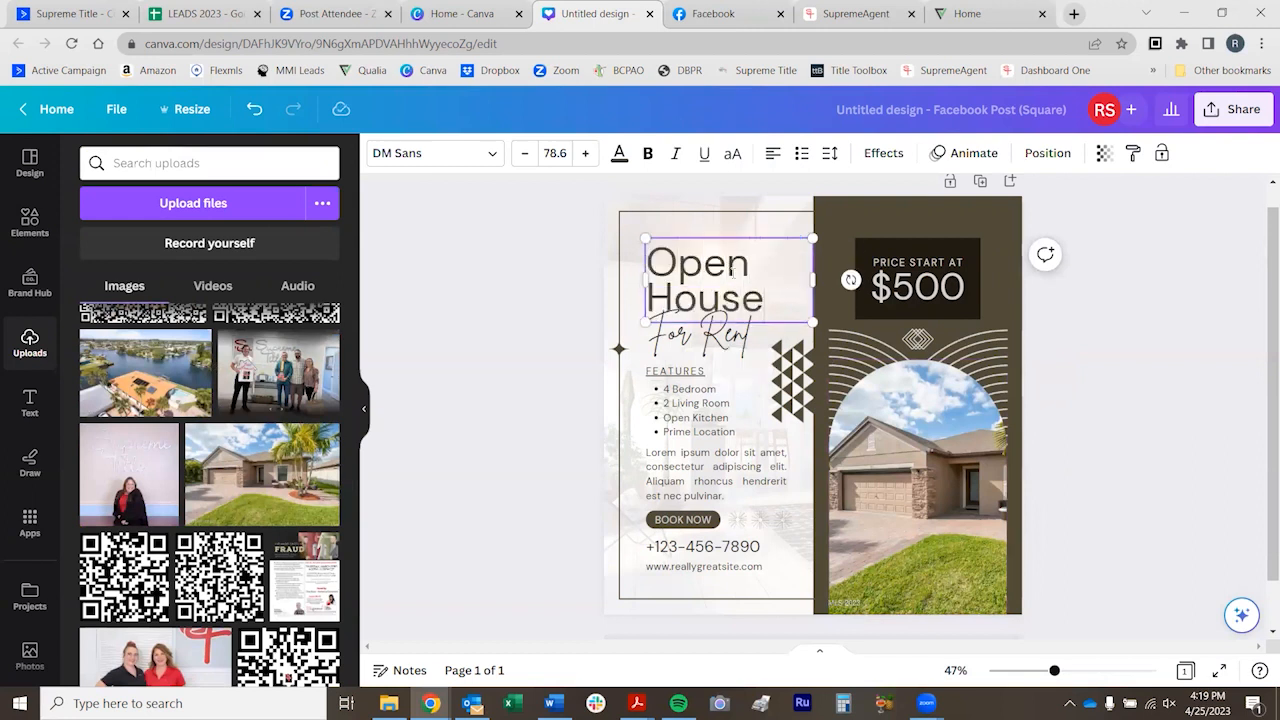
{"action": "left_click", "coordinate": [563, 391]}
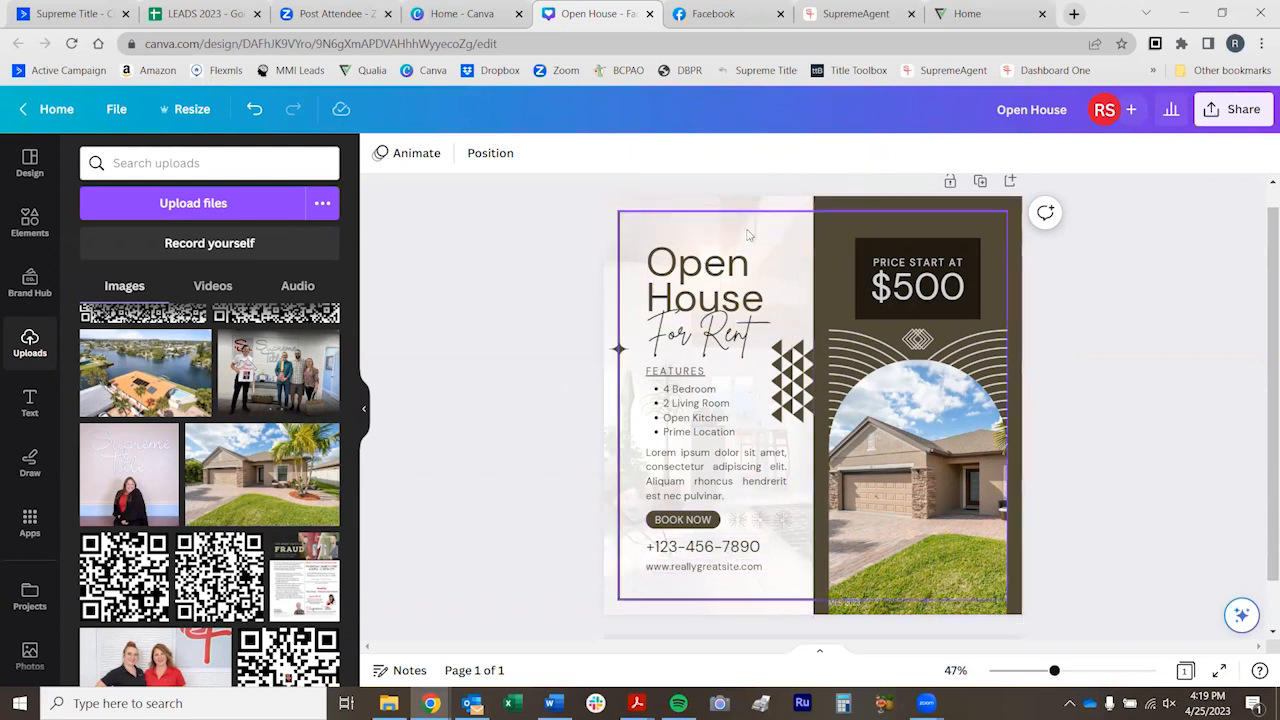
Recolor the "Open House" headline with the olive green taken from the house photo's colors
{"action": "left_click", "coordinate": [713, 260]}
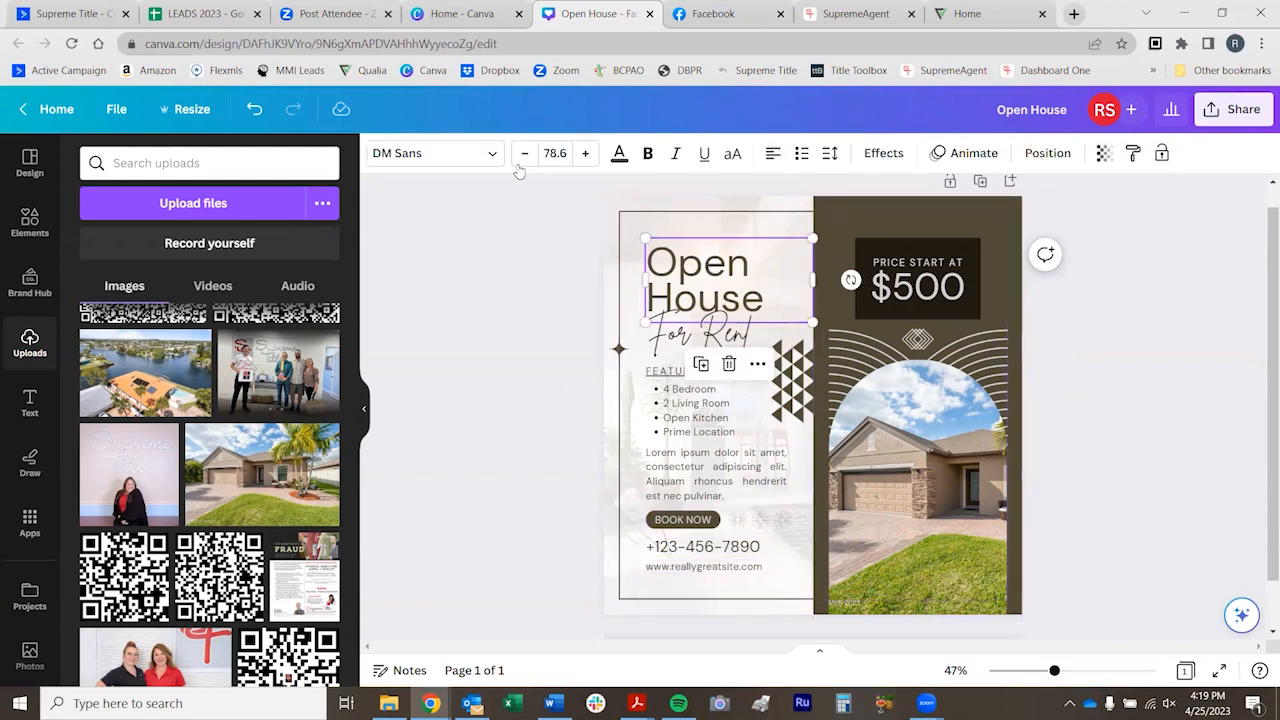
{"action": "left_click", "coordinate": [619, 153]}
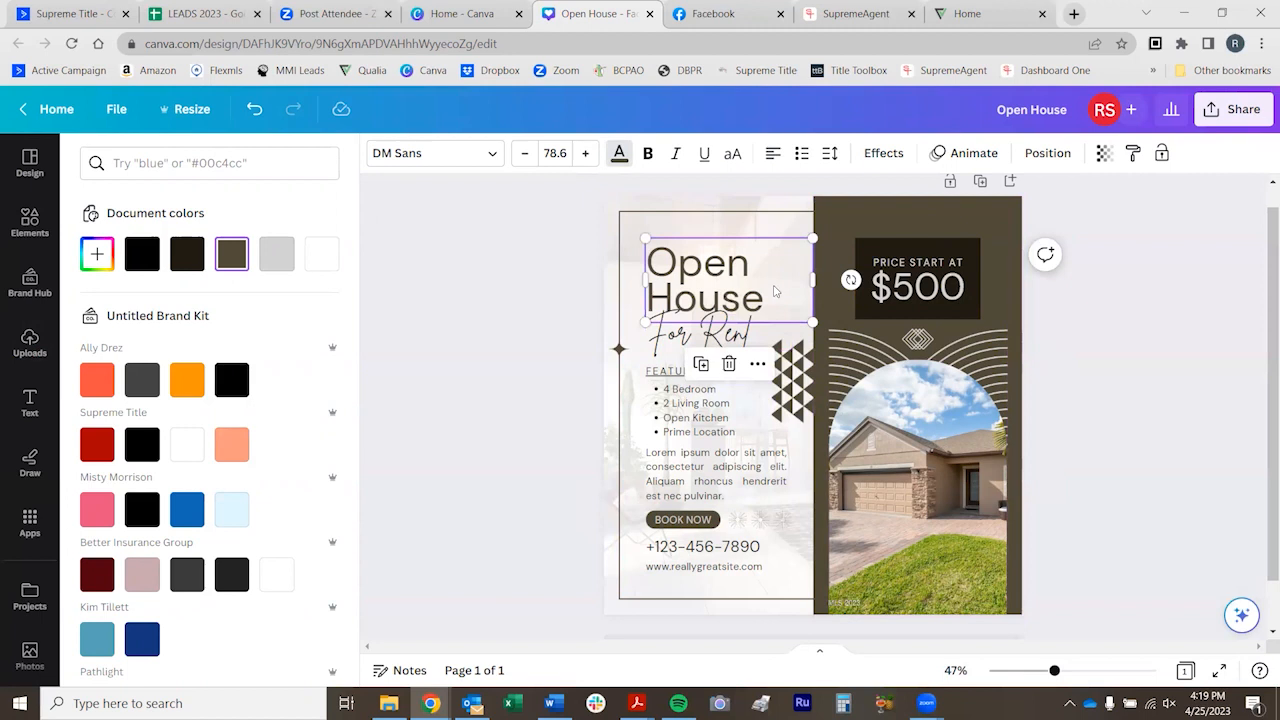
{"action": "scroll", "coordinate": [145, 390], "scroll_direction": "down", "scroll_amount": 3}
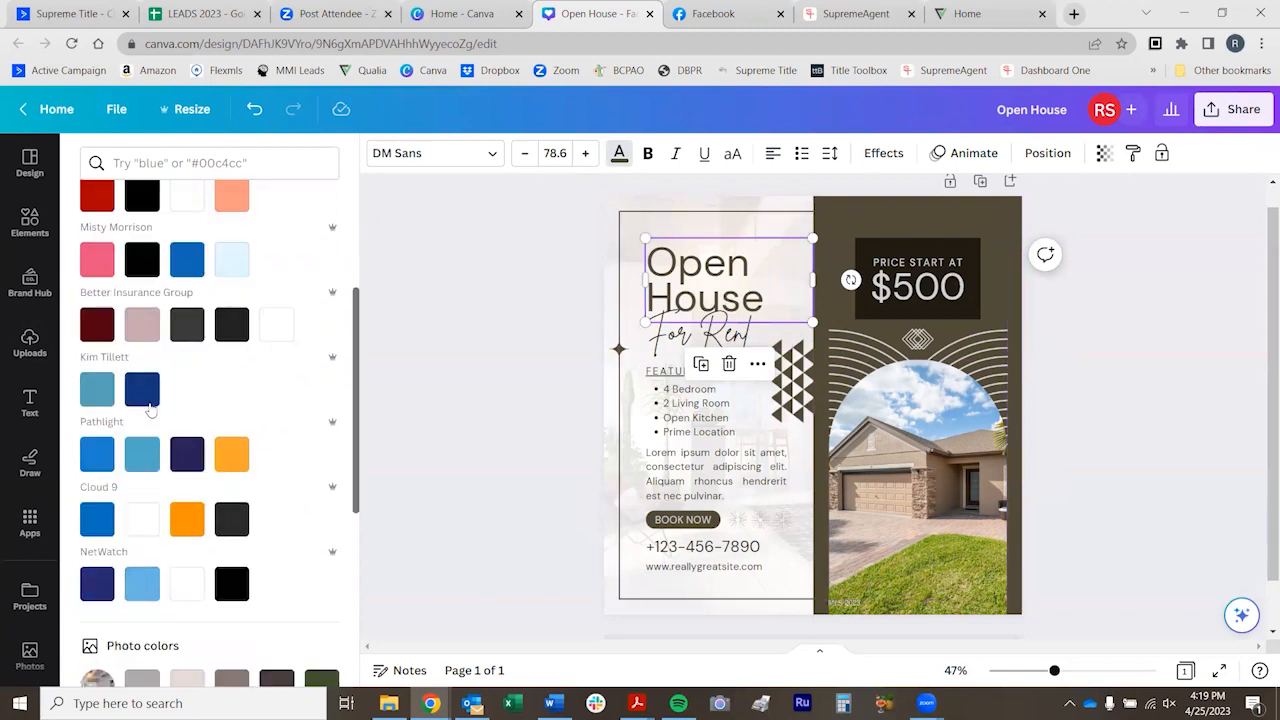
{"action": "scroll", "coordinate": [150, 410], "scroll_direction": "down", "scroll_amount": 3}
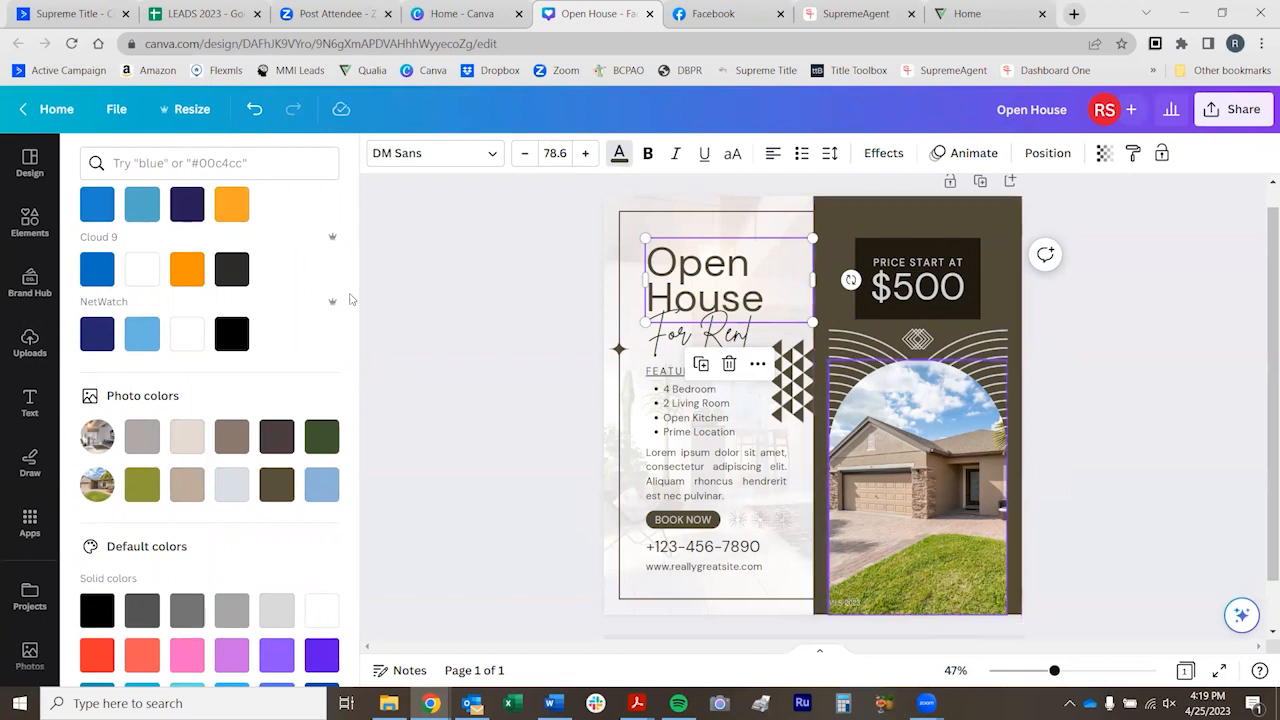
{"action": "scroll", "coordinate": [350, 298], "scroll_direction": "up", "scroll_amount": 6}
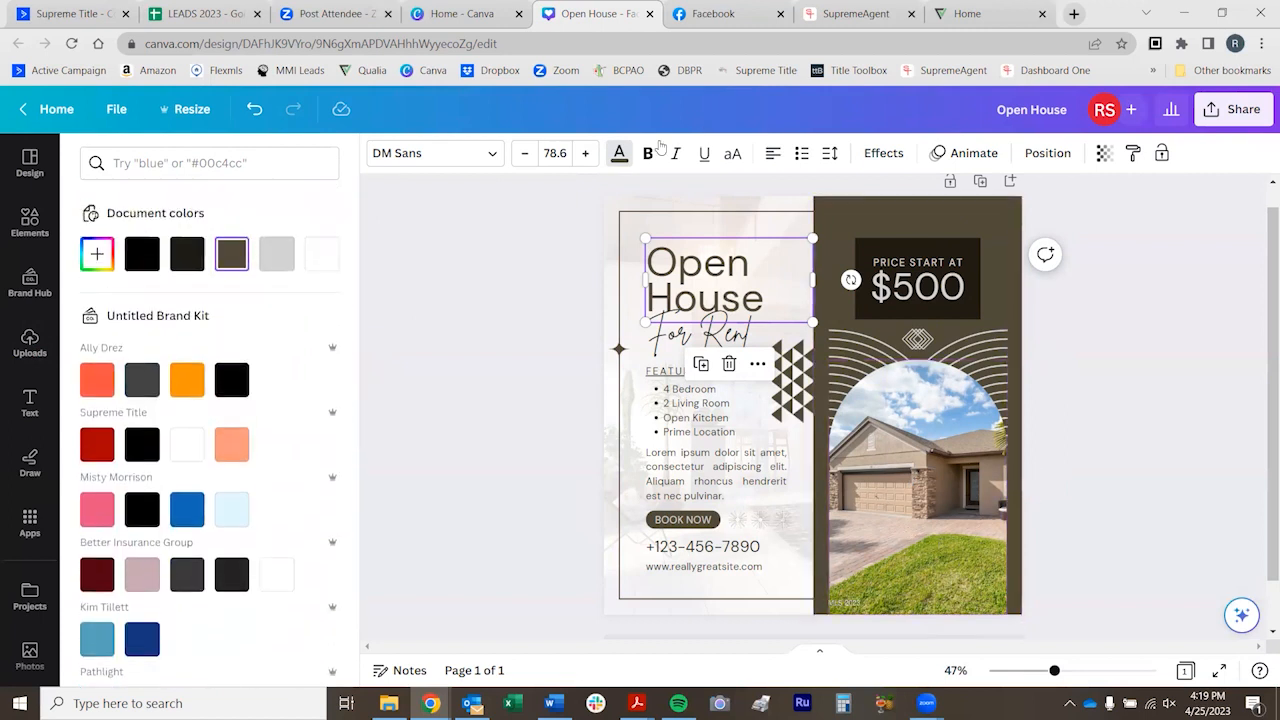
{"action": "scroll", "coordinate": [135, 347], "scroll_direction": "down", "scroll_amount": 6}
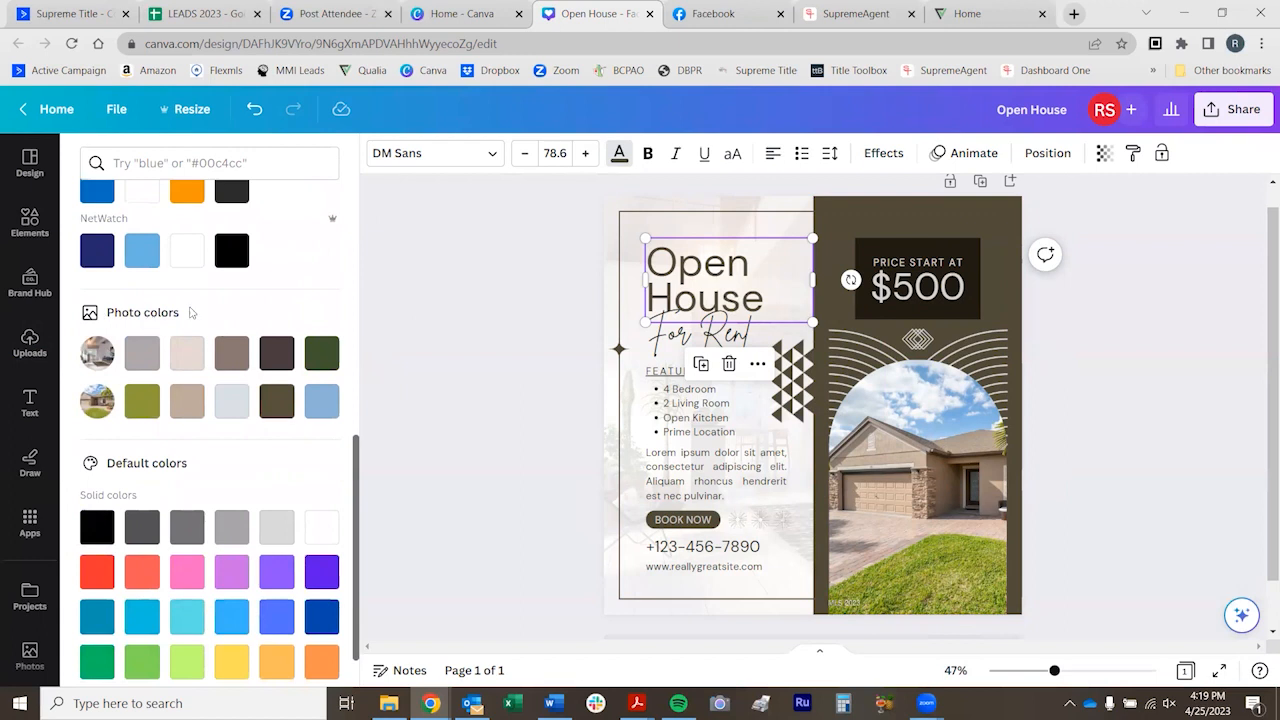
{"action": "left_click", "coordinate": [142, 405]}
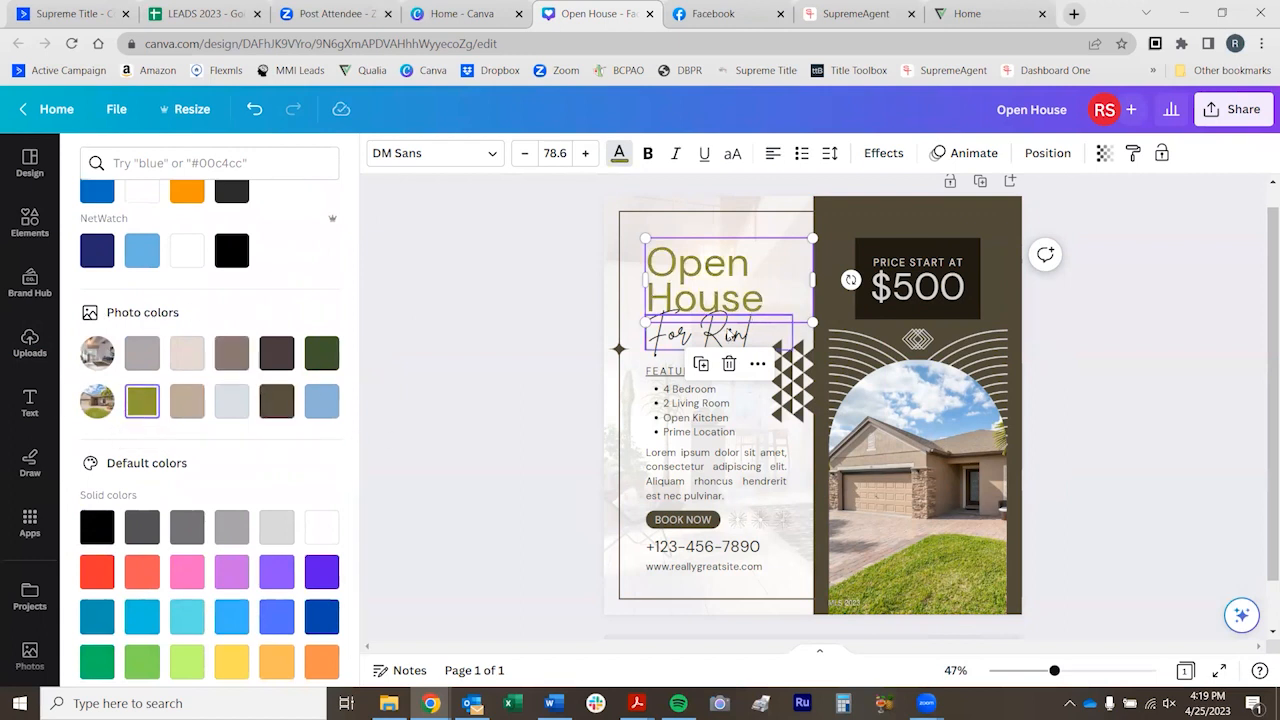
Recolor the "For Rent" script text with the dark green photo color and apply the change to all matching elements
{"action": "left_click", "coordinate": [705, 333]}
{"action": "left_click", "coordinate": [321, 355]}
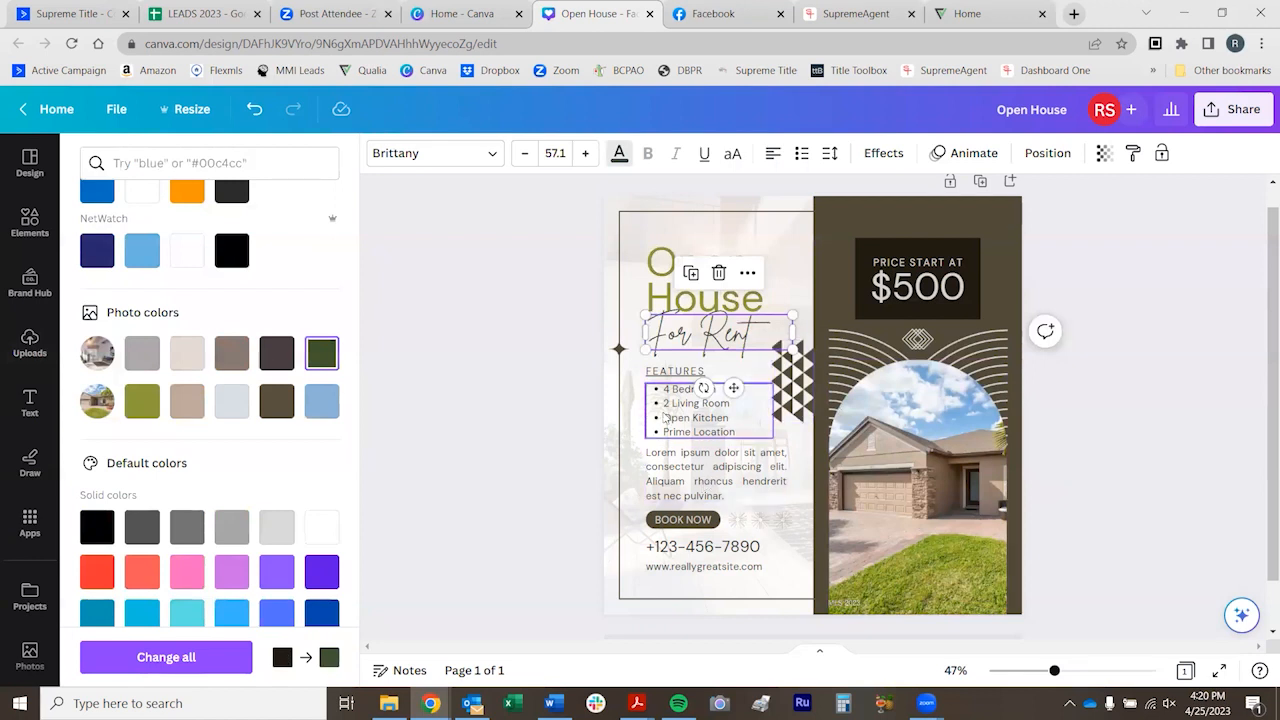
{"action": "left_click", "coordinate": [145, 658]}
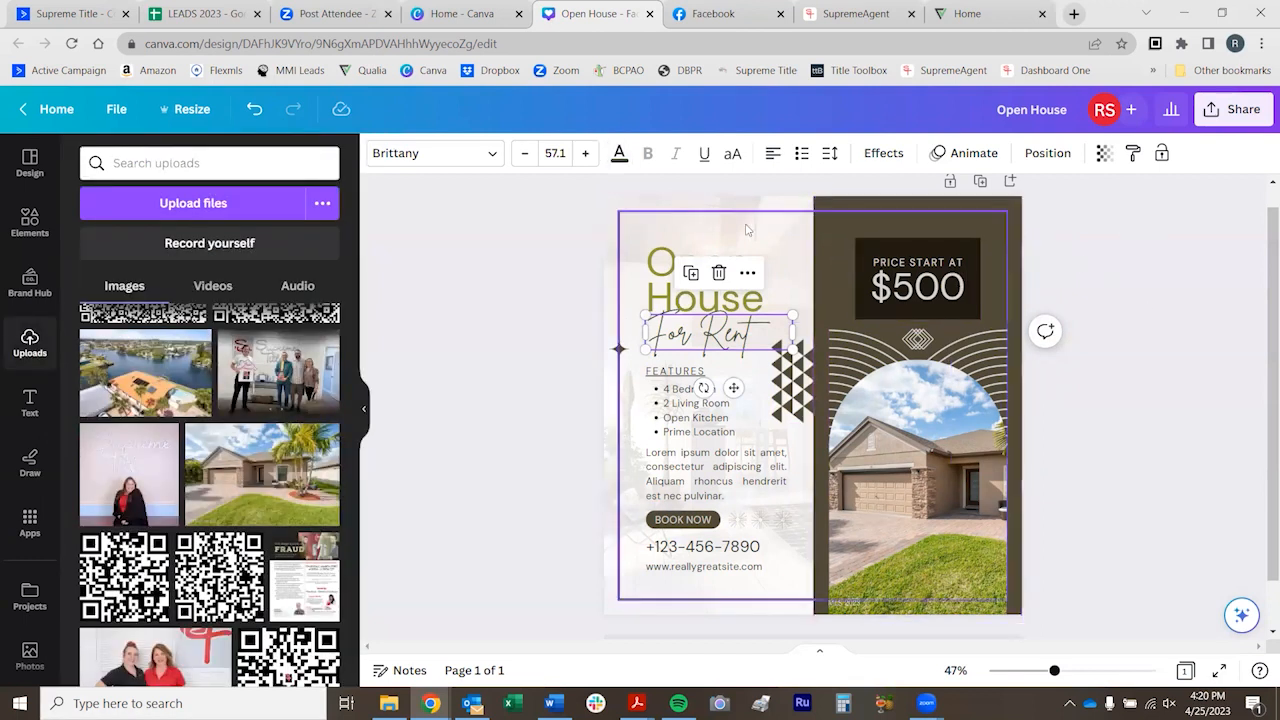
Lower the outline frame's top edge slightly and delete the triangle pattern beside the features list
{"action": "left_click", "coordinate": [716, 215]}
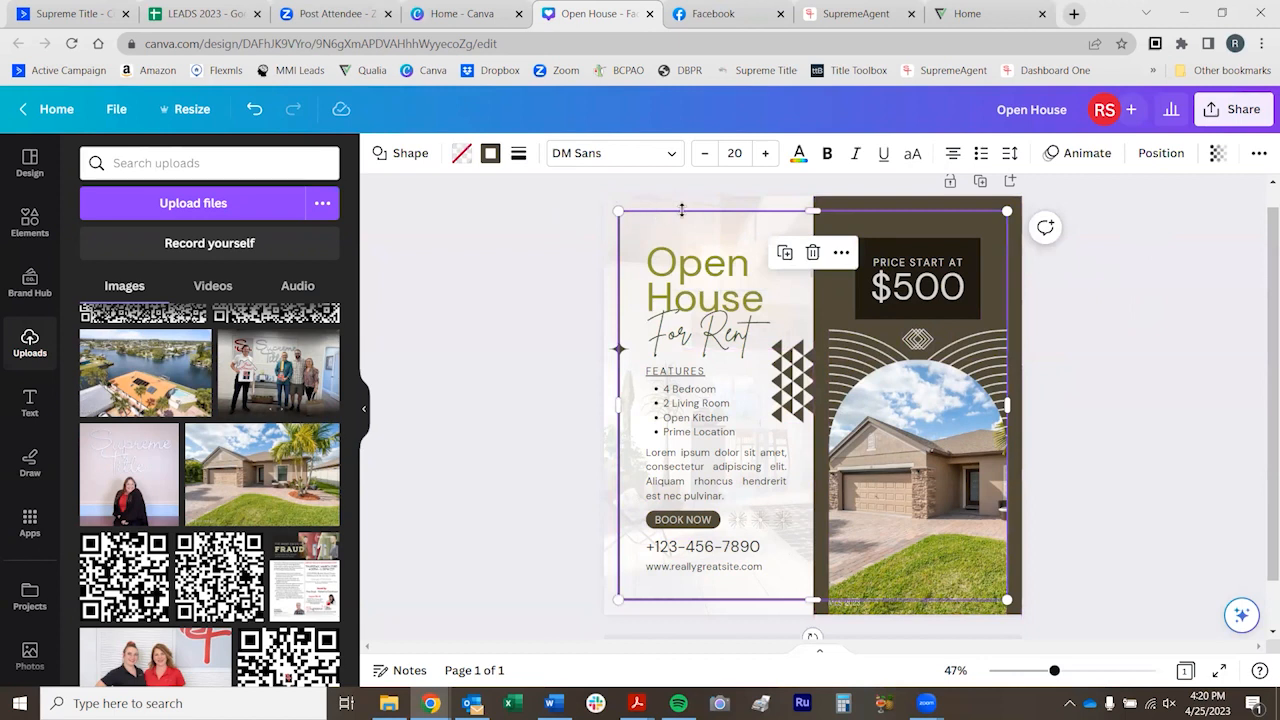
{"action": "mouse_move", "coordinate": [812, 211]}
{"action": "left_mouse_down"}
{"action": "mouse_move", "coordinate": [812, 257]}
{"action": "mouse_move", "coordinate": [812, 213]}
{"action": "left_mouse_up"}
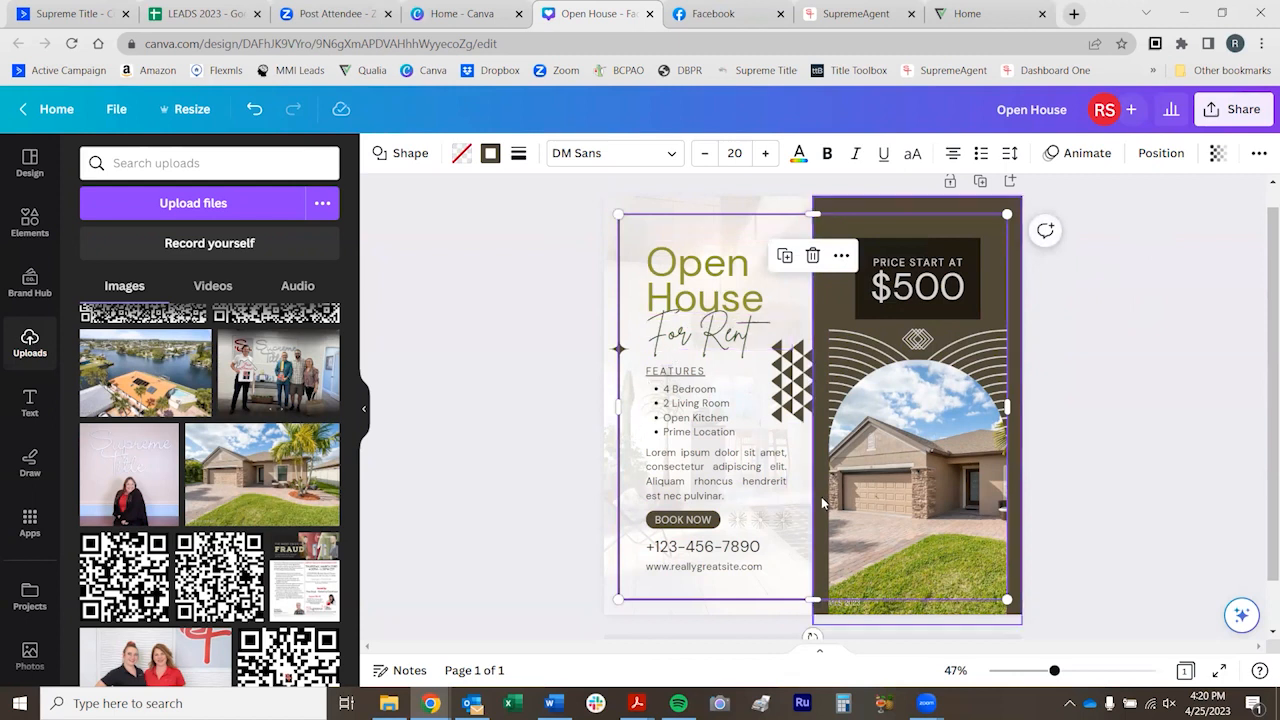
{"action": "mouse_move", "coordinate": [790, 384]}
{"action": "left_mouse_down"}
{"action": "mouse_move", "coordinate": [758, 381]}
{"action": "mouse_move", "coordinate": [789, 371]}
{"action": "left_mouse_up"}
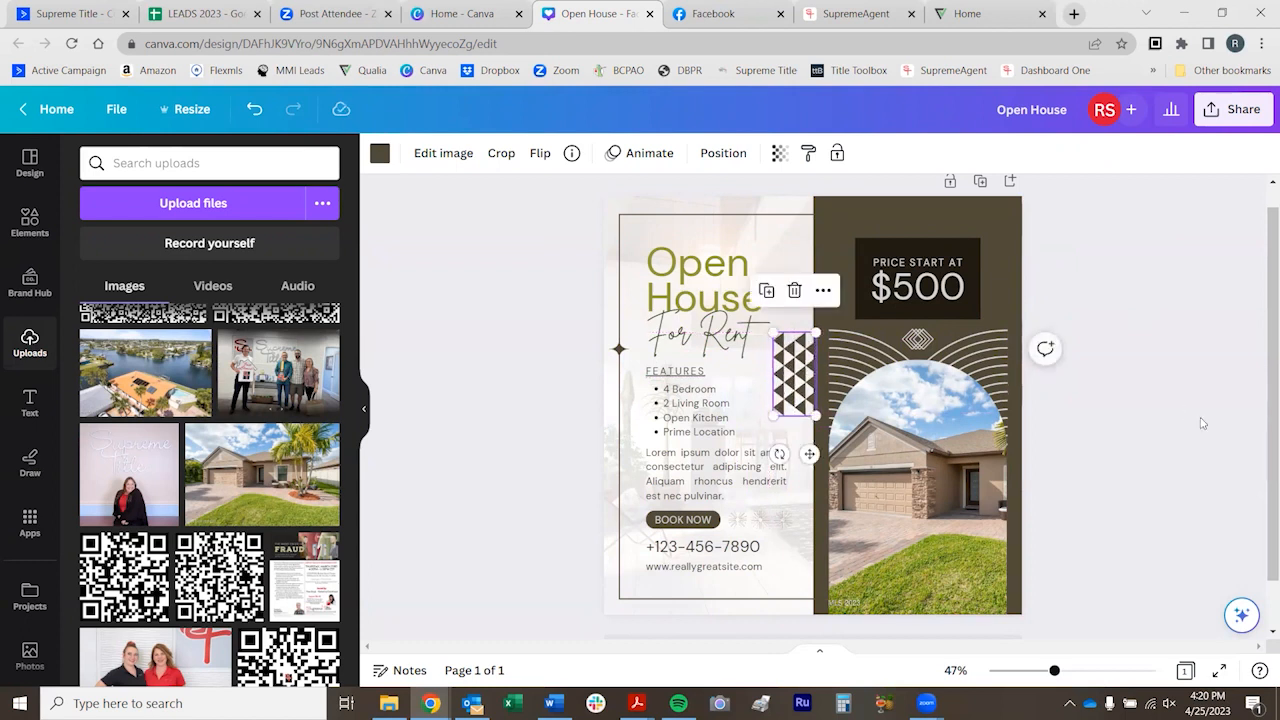
{"action": "key", "text": "Delete"}
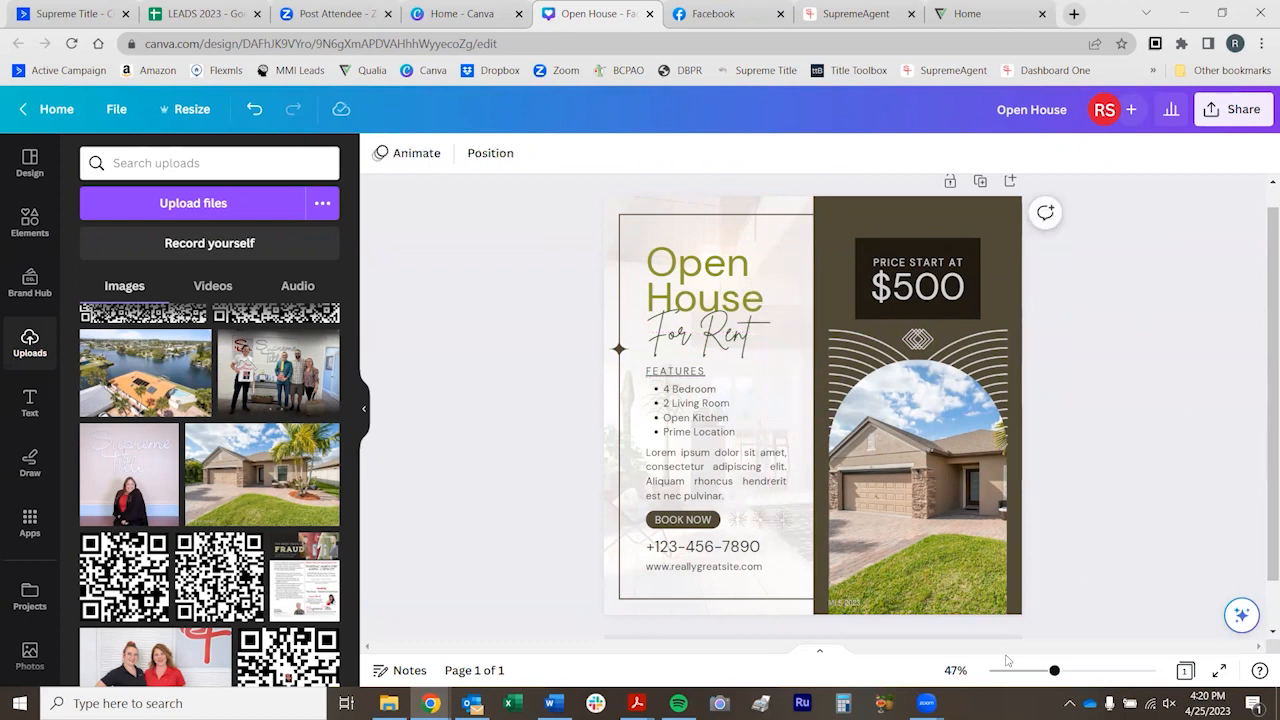
Make the BOOK NOW button slightly narrower and check its font settings
{"action": "left_click", "coordinate": [712, 517]}
{"action": "mouse_move", "coordinate": [719, 511]}
{"action": "left_mouse_down"}
{"action": "mouse_move", "coordinate": [762, 498]}
{"action": "mouse_move", "coordinate": [717, 511]}
{"action": "left_mouse_up"}
{"action": "left_click", "coordinate": [590, 153]}
{"action": "left_click", "coordinate": [608, 158]}
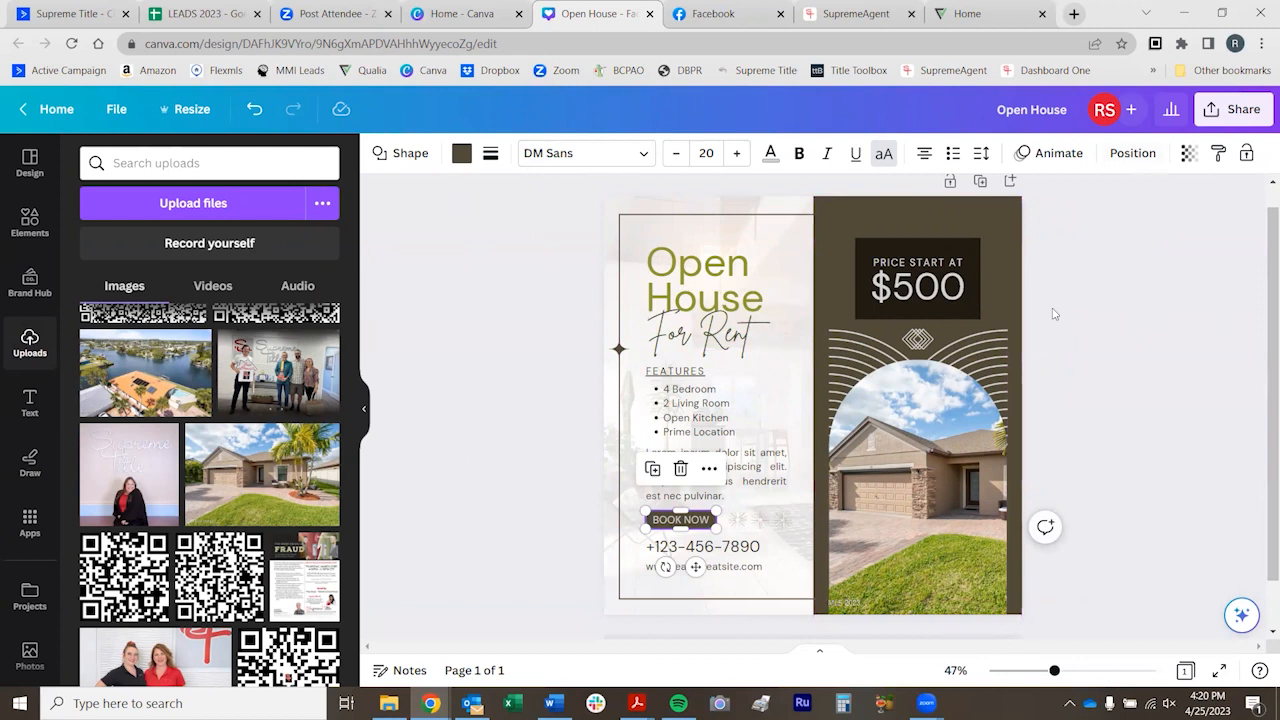
Add a blank second page to the design and return to the first page
{"action": "scroll", "coordinate": [1113, 324], "scroll_direction": "down", "scroll_amount": 2}
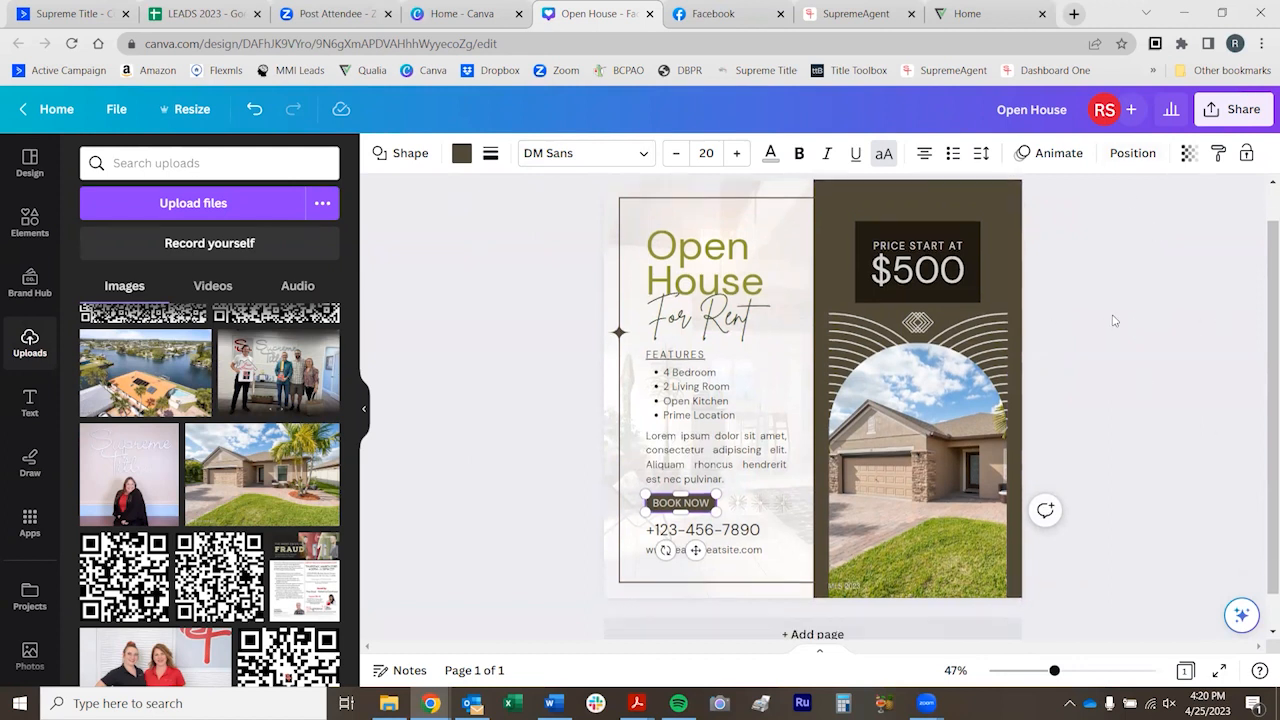
{"action": "left_click", "coordinate": [787, 598]}
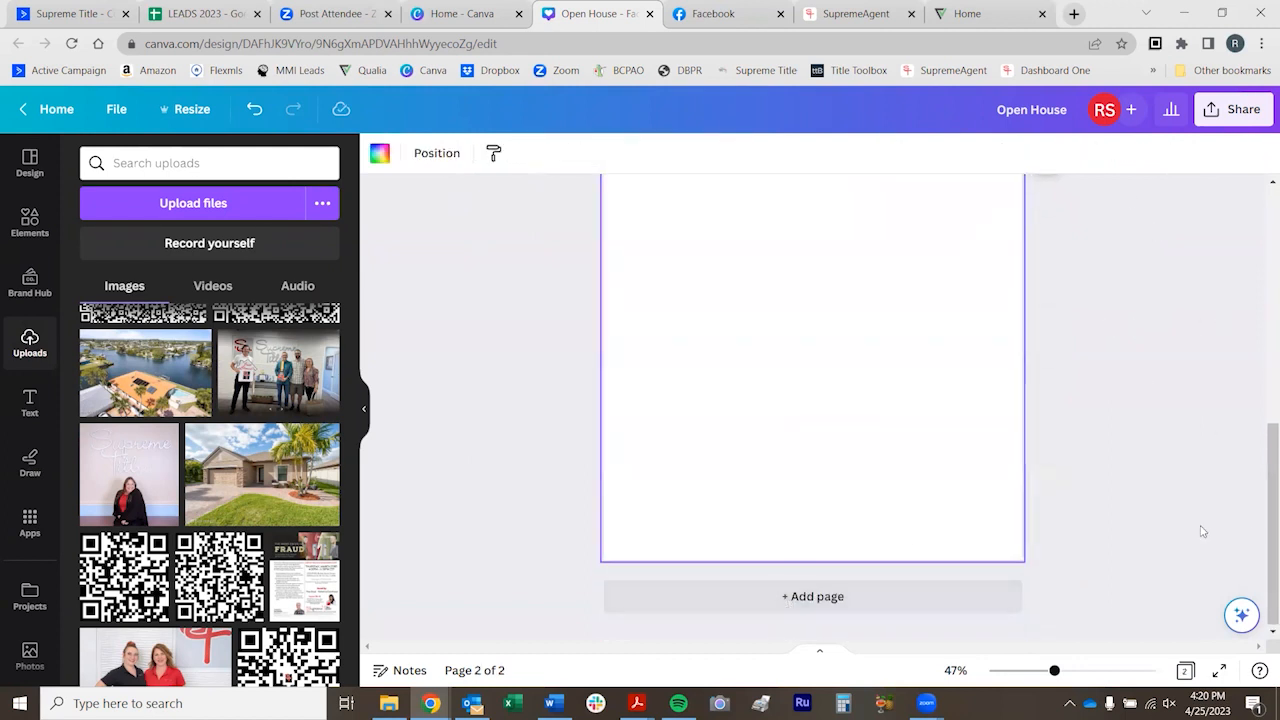
{"action": "scroll", "coordinate": [1200, 525], "scroll_direction": "up", "scroll_amount": 5}
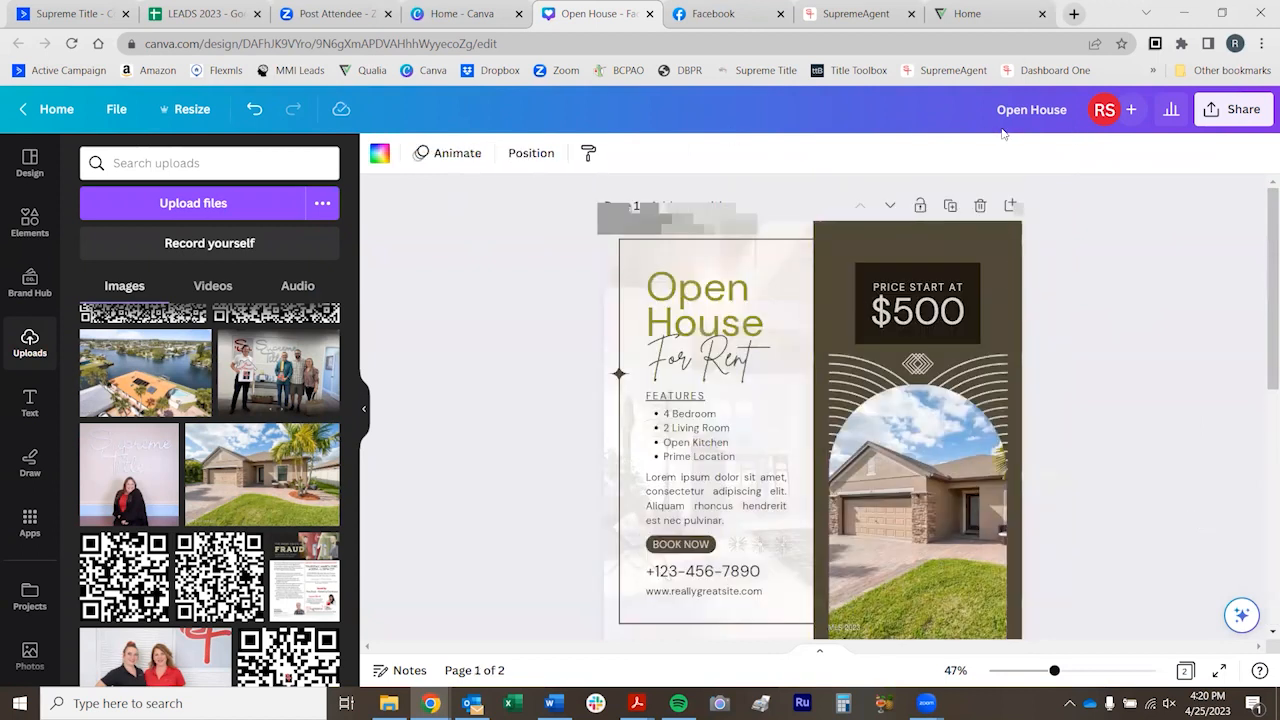
Rename the design as "Open House Flyers for Social"
{"action": "left_click", "coordinate": [1077, 109]}
{"action": "type", "text": "Flyers"}
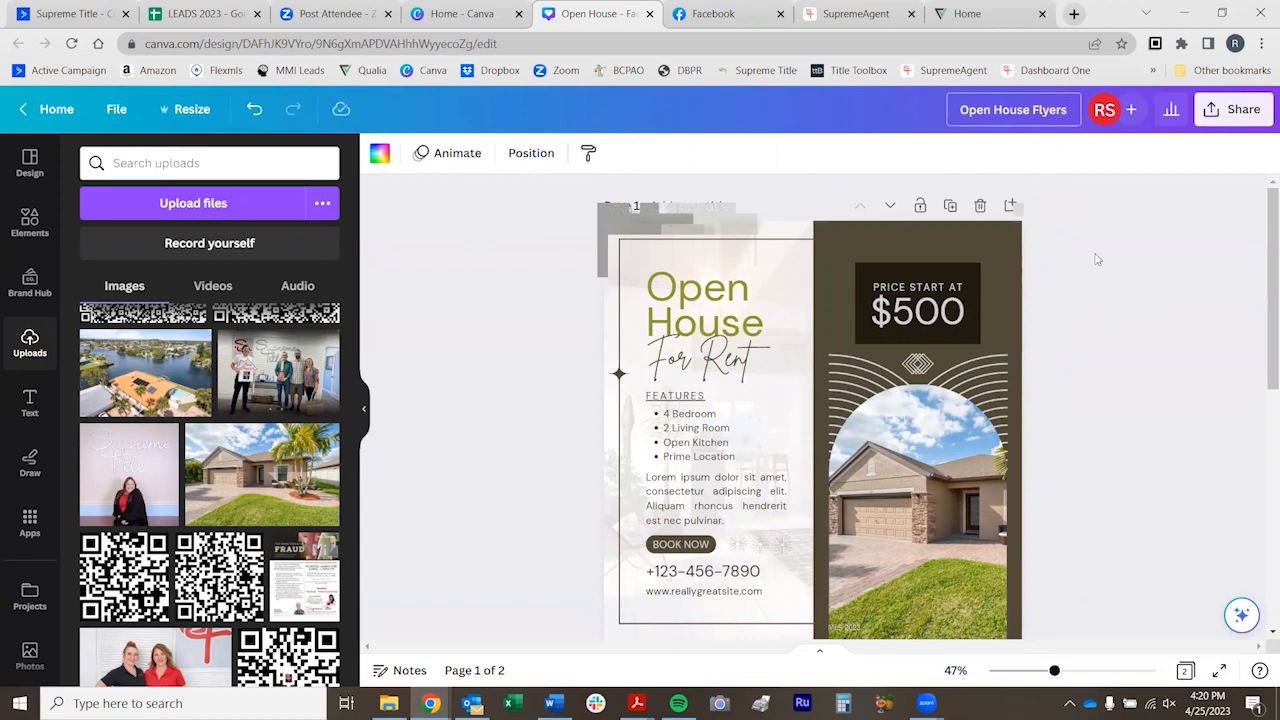
{"action": "type", "text": " for"}
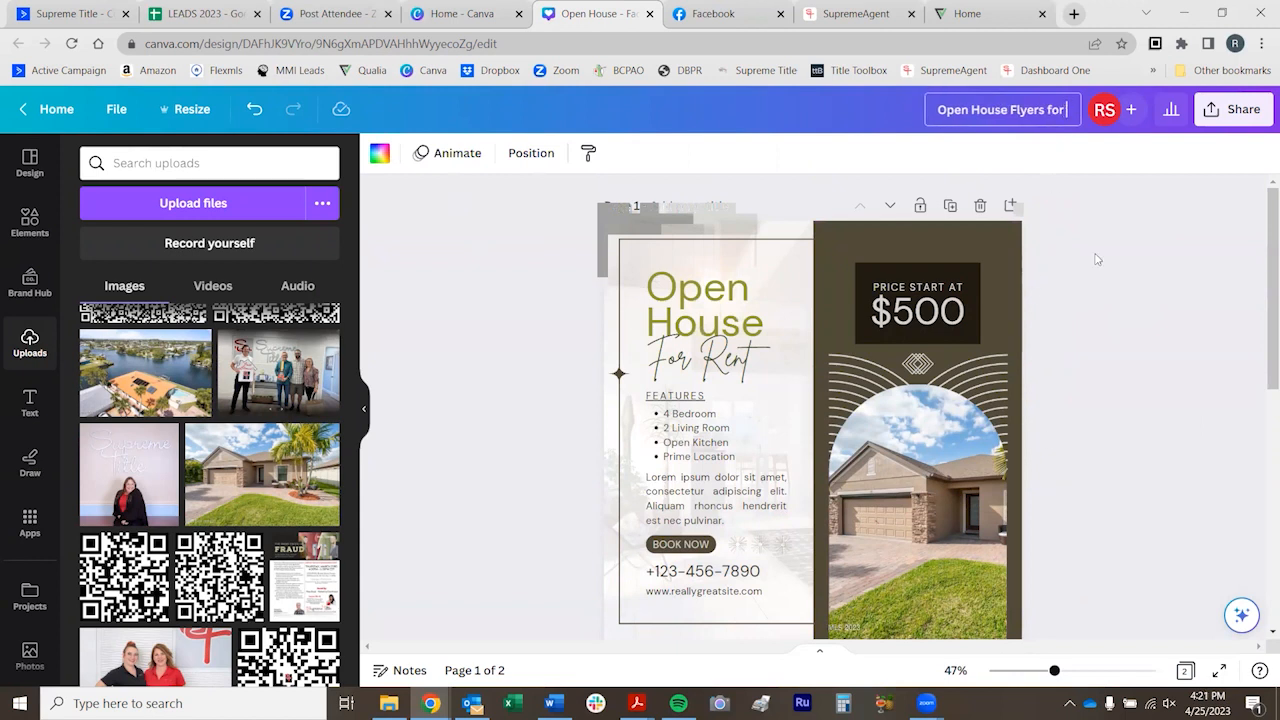
{"action": "type", "text": " Social"}
{"action": "key", "text": "Return"}
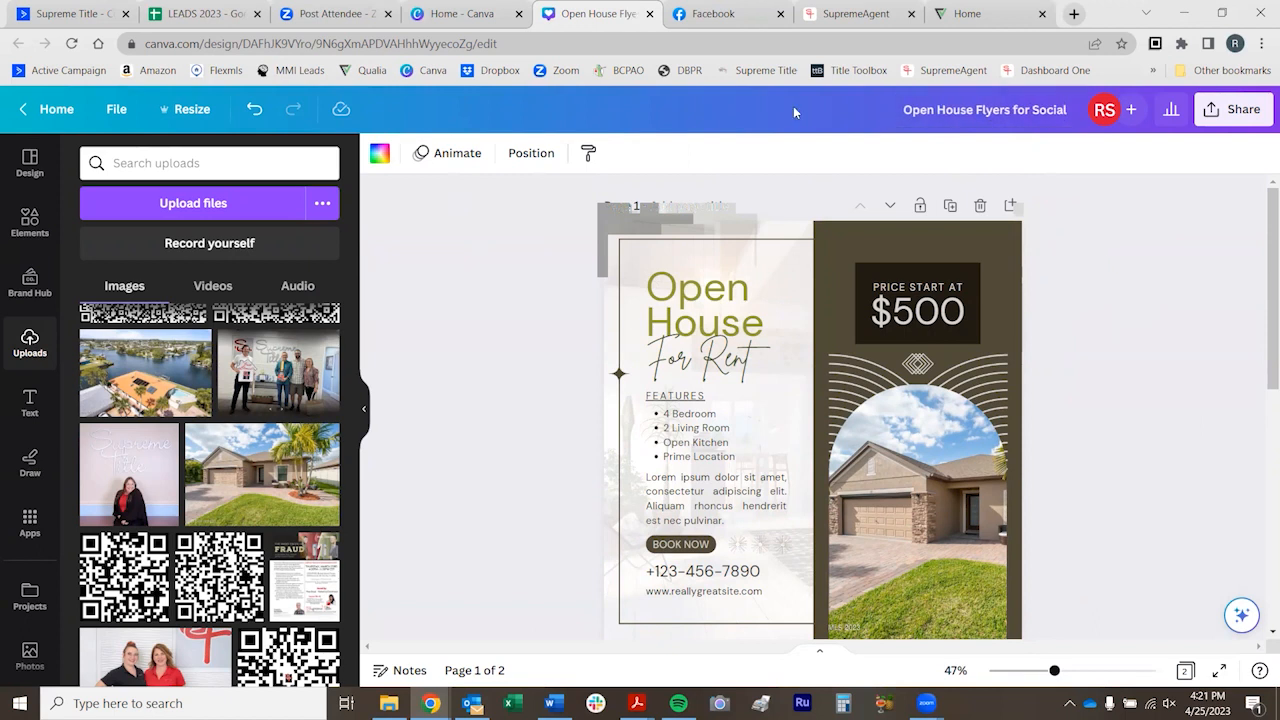
{"action": "scroll", "coordinate": [1094, 366], "scroll_direction": "down", "scroll_amount": 1}
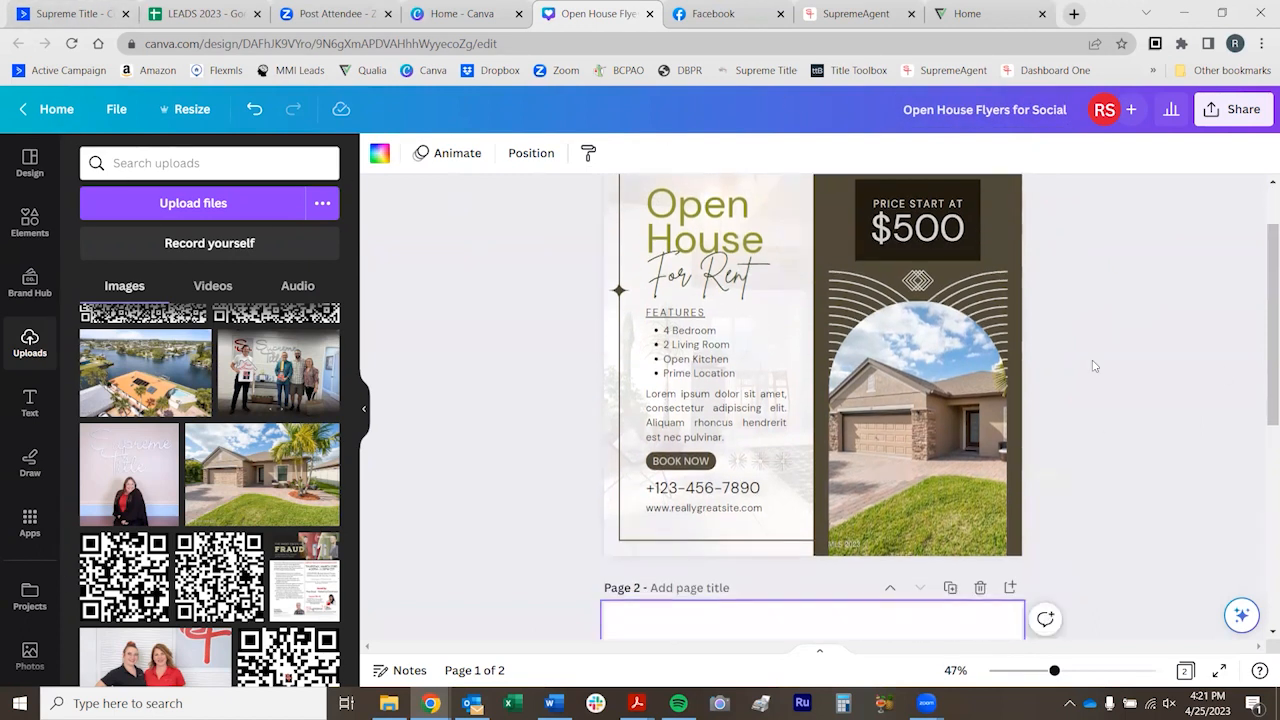
{"action": "scroll", "coordinate": [1094, 366], "scroll_direction": "up", "scroll_amount": 1}
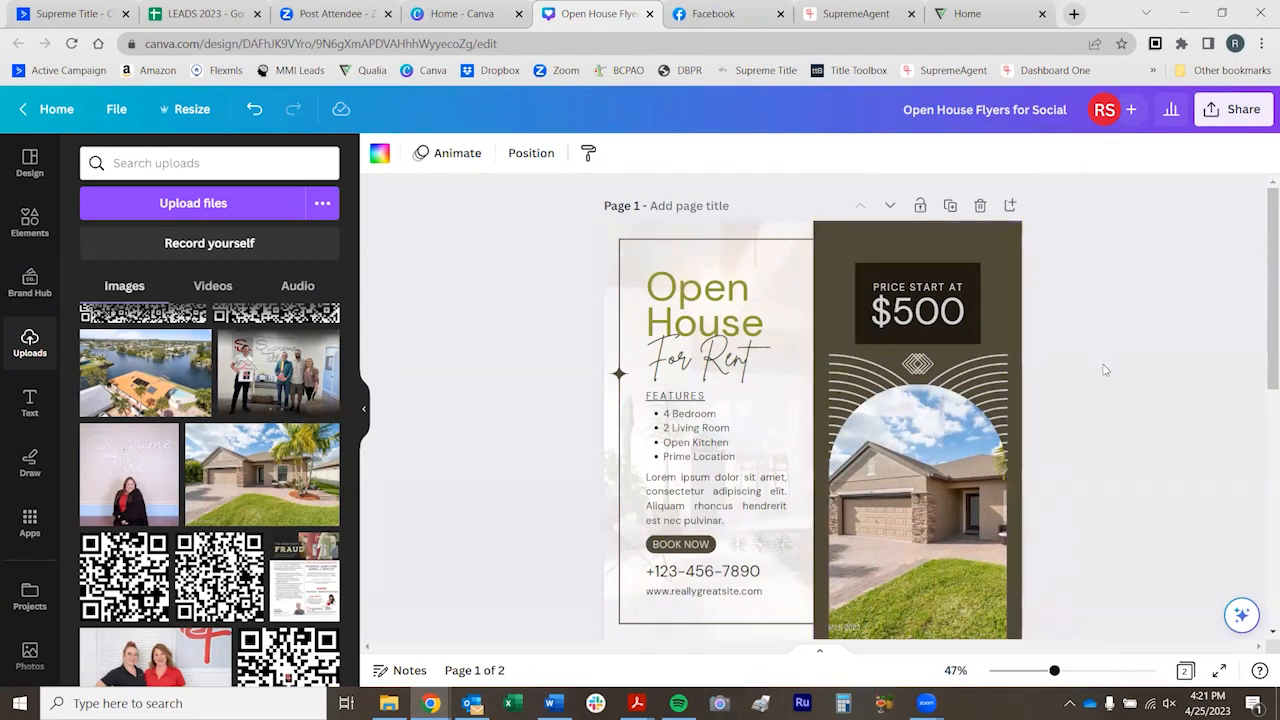
Go to the blank second page and browse the open house template results
{"action": "scroll", "coordinate": [1110, 360], "scroll_direction": "down", "scroll_amount": 3}
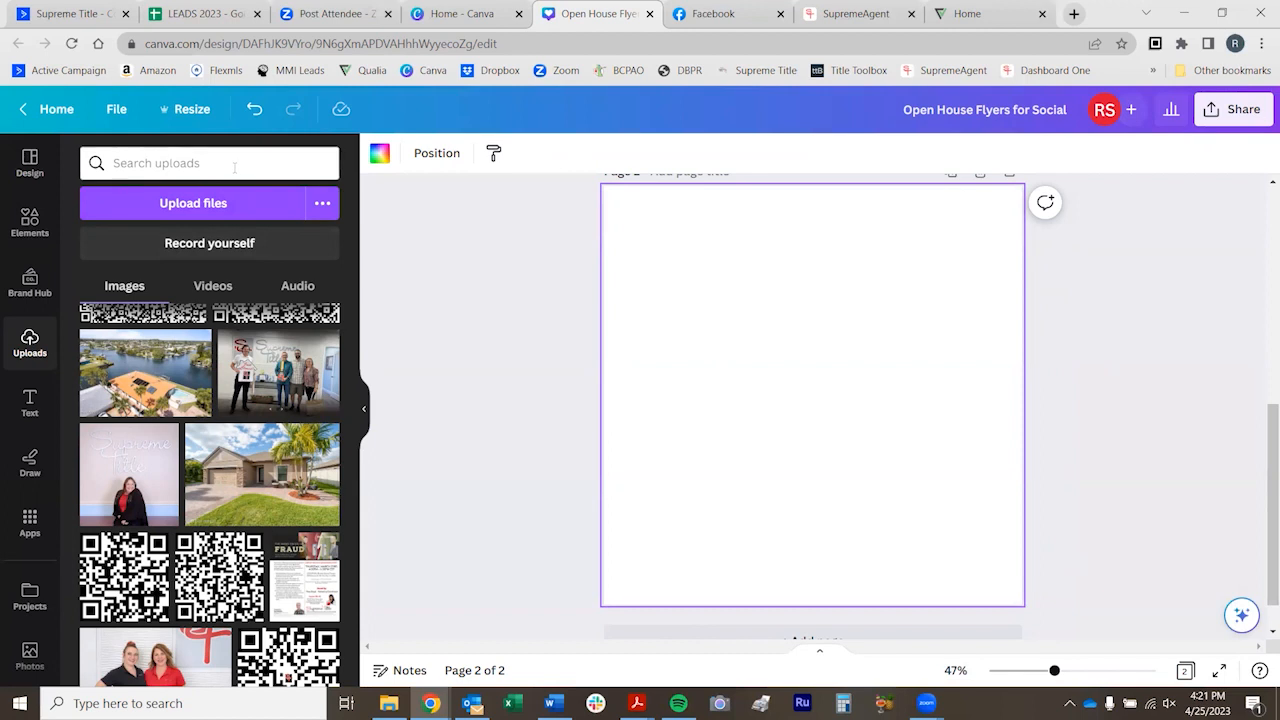
{"action": "left_click", "coordinate": [30, 165]}
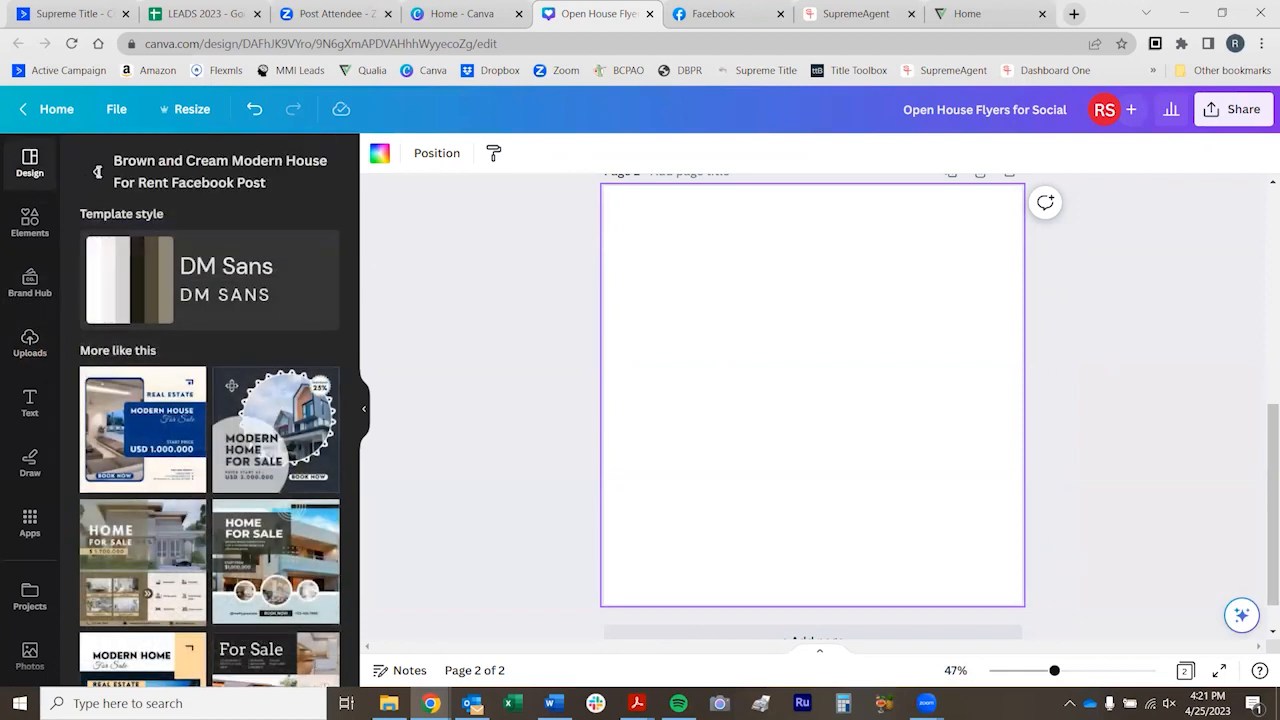
{"action": "left_click", "coordinate": [97, 172]}
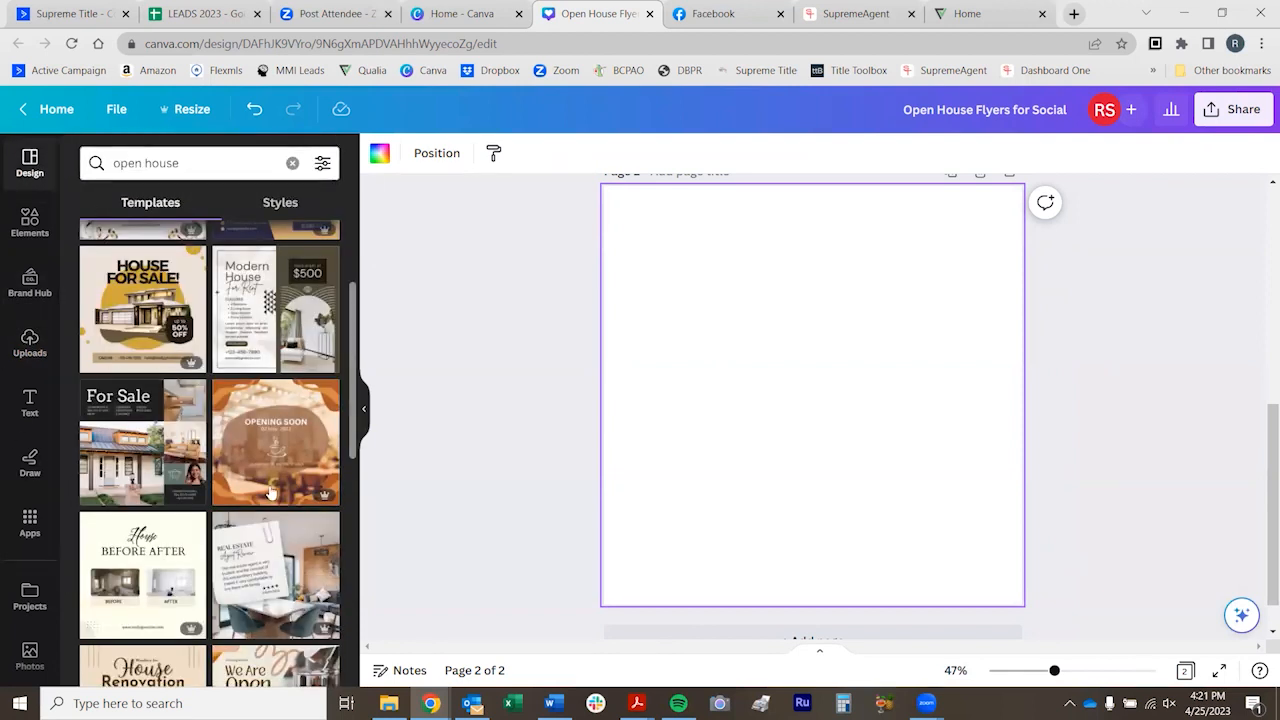
Browse the elements library and add a single-cell photo grid filling page 2
{"action": "left_click", "coordinate": [30, 222]}
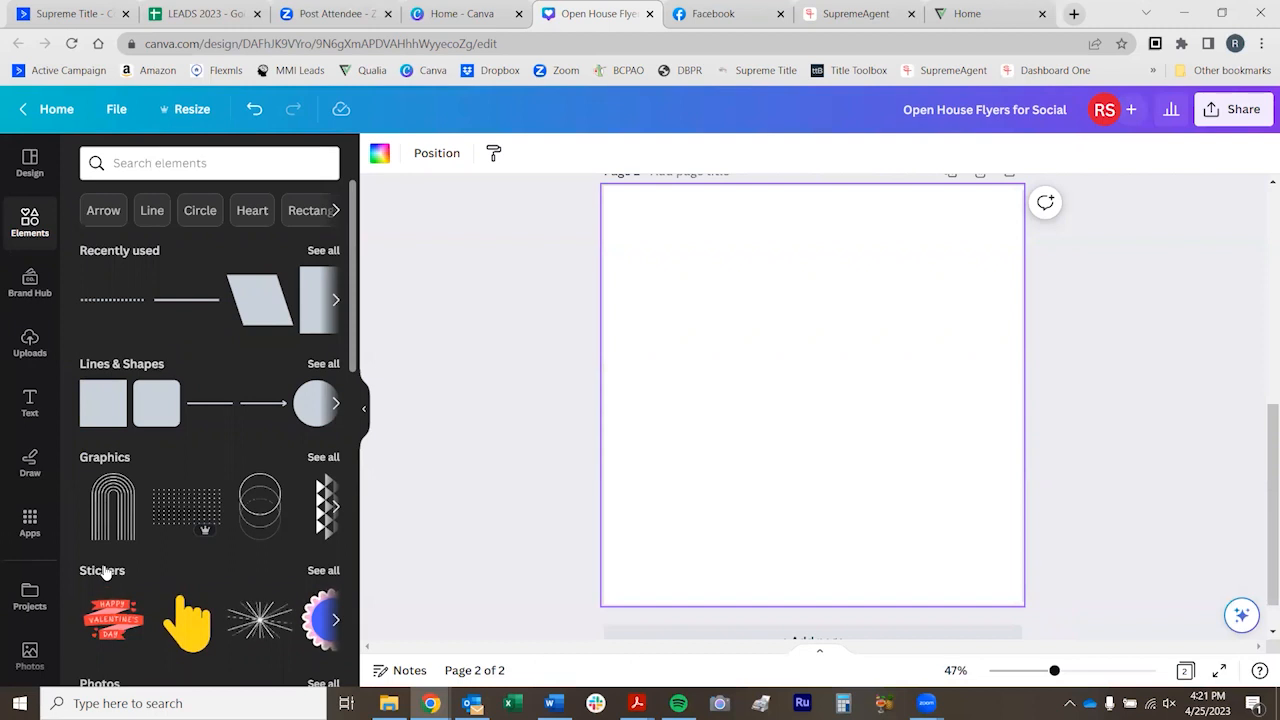
{"action": "scroll", "coordinate": [147, 457], "scroll_direction": "down", "scroll_amount": 3}
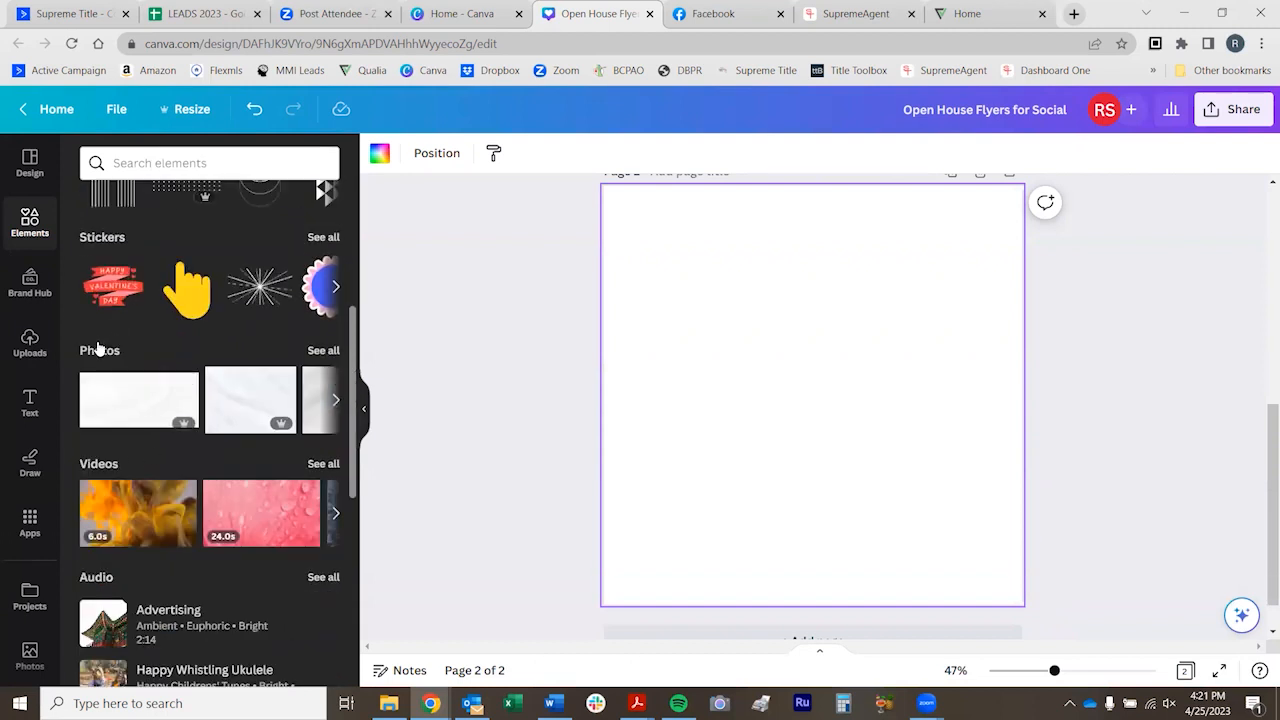
{"action": "scroll", "coordinate": [189, 385], "scroll_direction": "down", "scroll_amount": 3}
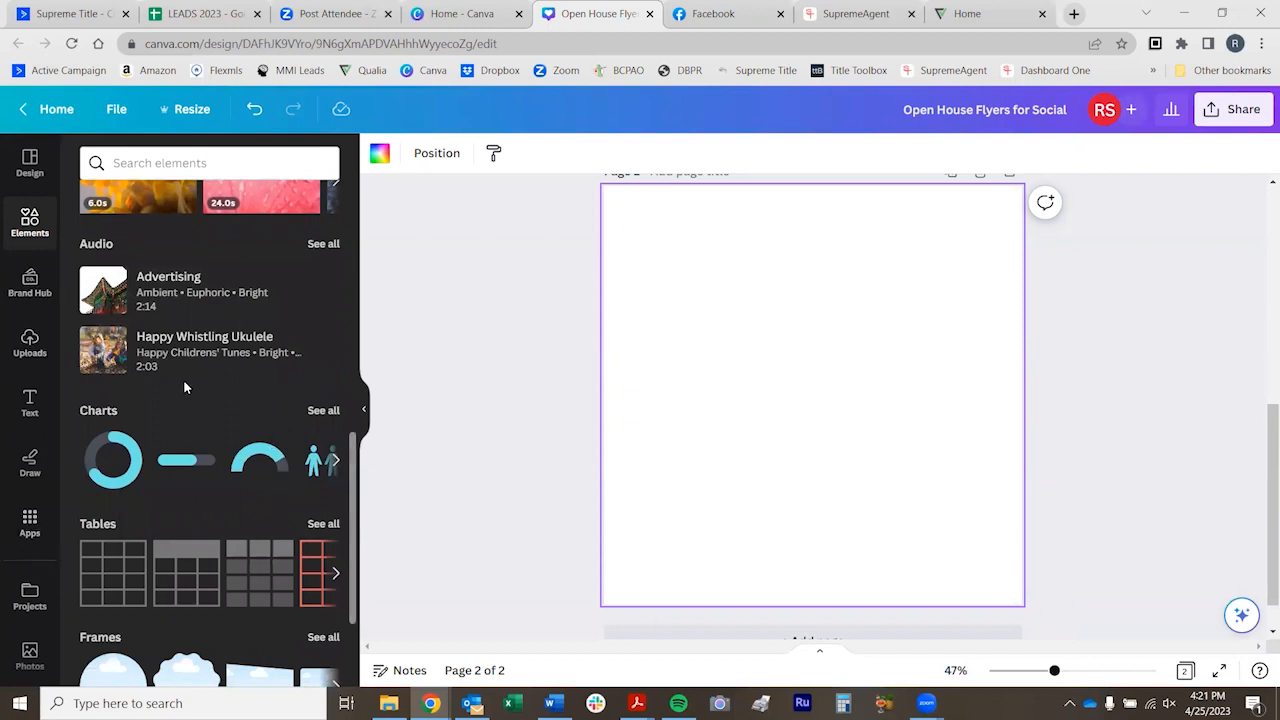
{"action": "scroll", "coordinate": [134, 578], "scroll_direction": "down", "scroll_amount": 2}
{"action": "scroll", "coordinate": [134, 578], "scroll_direction": "up", "scroll_amount": 4}
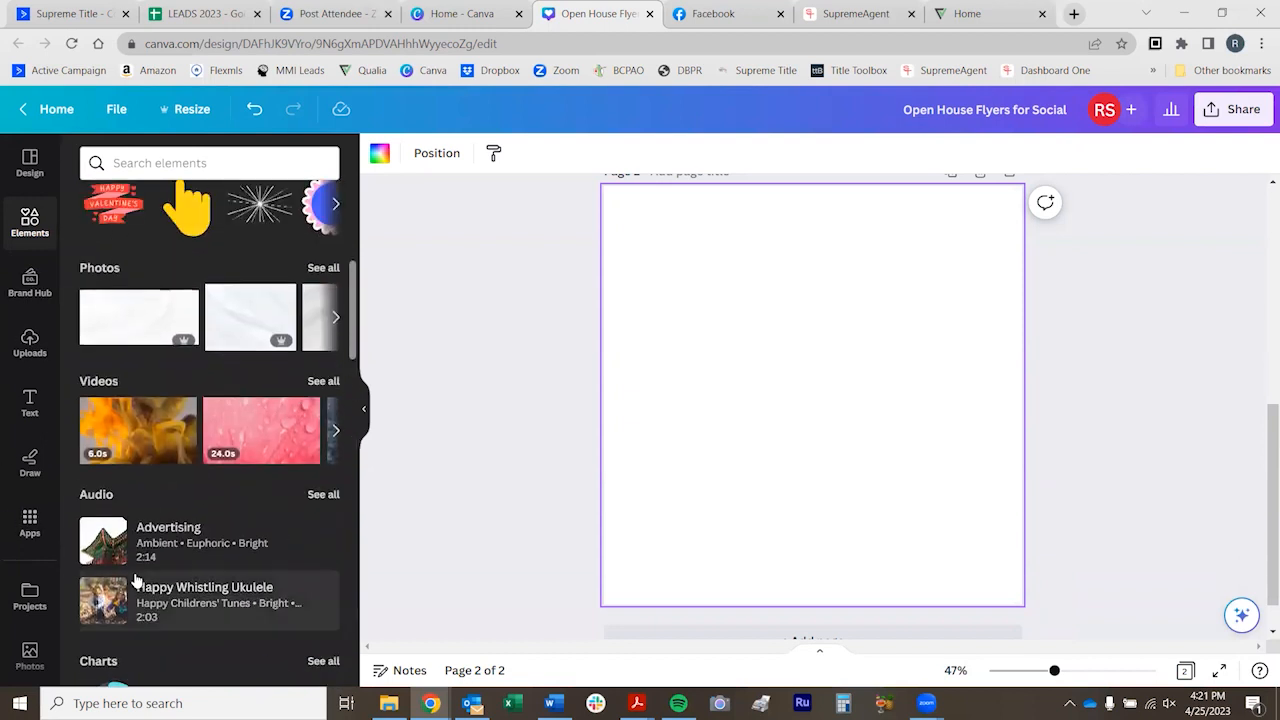
{"action": "scroll", "coordinate": [162, 484], "scroll_direction": "down", "scroll_amount": 7}
{"action": "scroll", "coordinate": [162, 484], "scroll_direction": "up", "scroll_amount": 2}
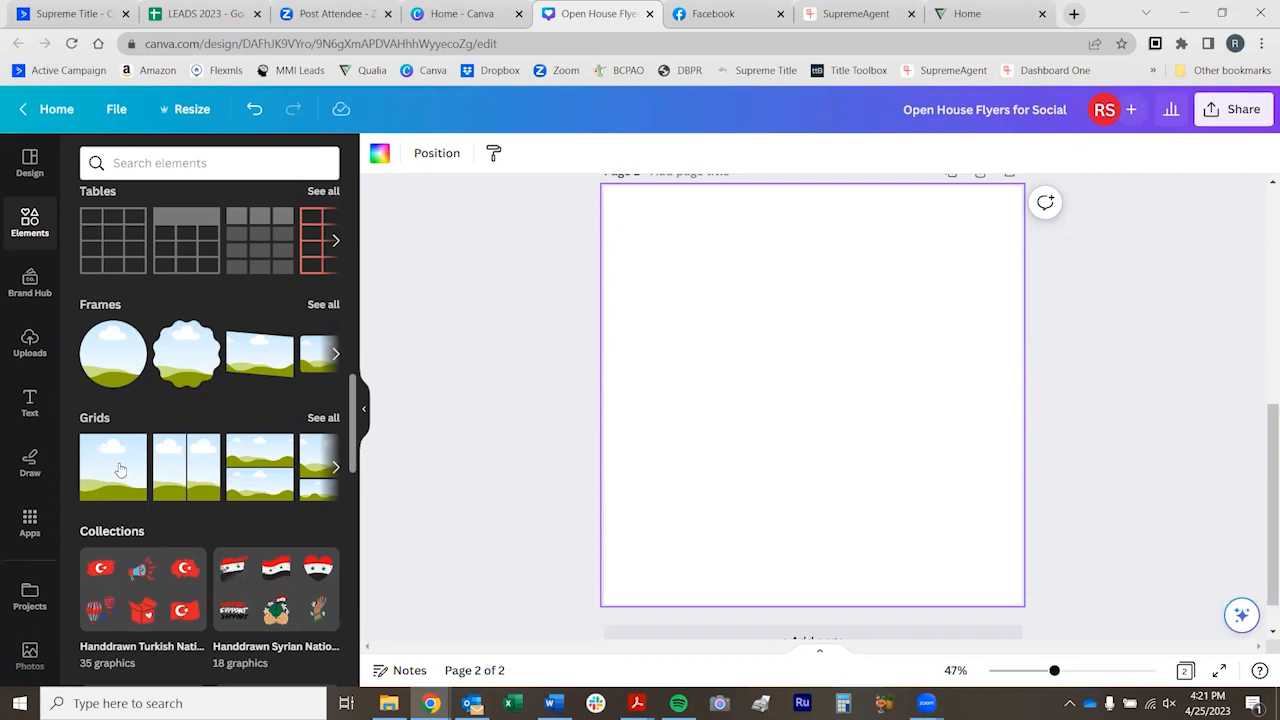
{"action": "left_click", "coordinate": [119, 469]}
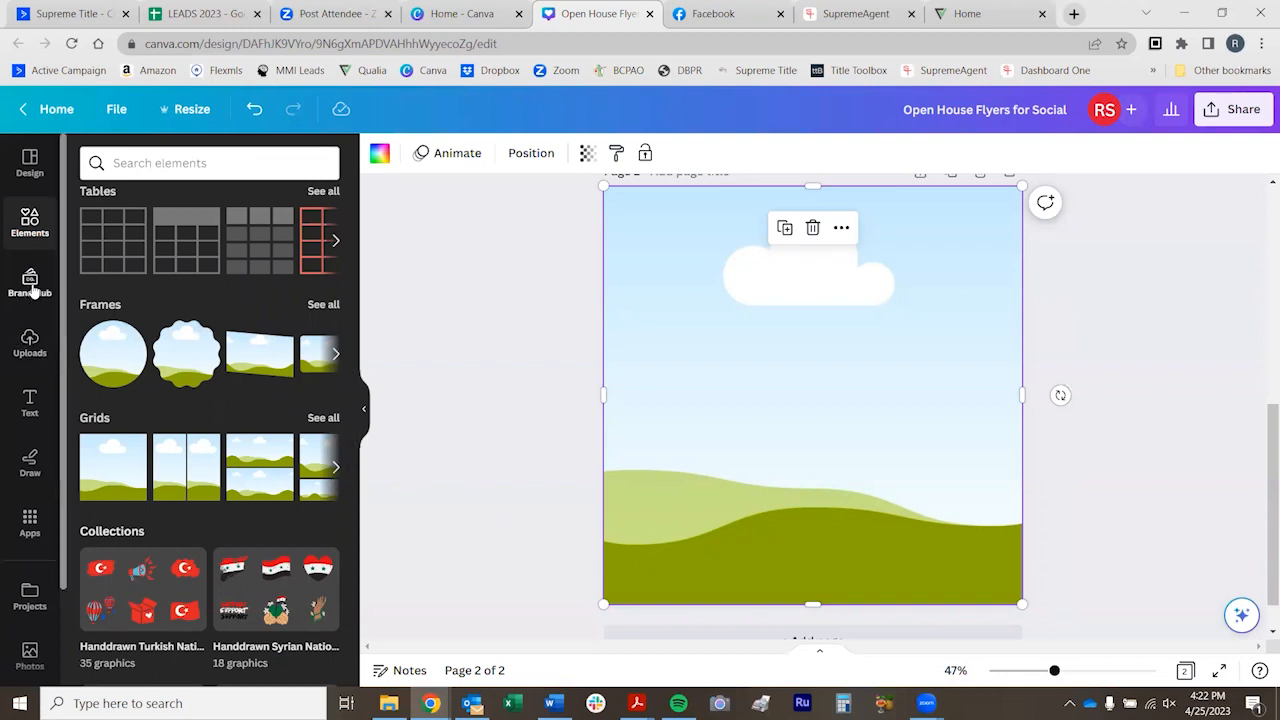
Delete the house photo from the arch frame on page 1 and undo the deletion
{"action": "scroll", "coordinate": [456, 534], "scroll_direction": "up", "scroll_amount": 3}
{"action": "scroll", "coordinate": [456, 534], "scroll_direction": "up", "scroll_amount": 2}
{"action": "scroll", "coordinate": [454, 531], "scroll_direction": "down", "scroll_amount": 1}
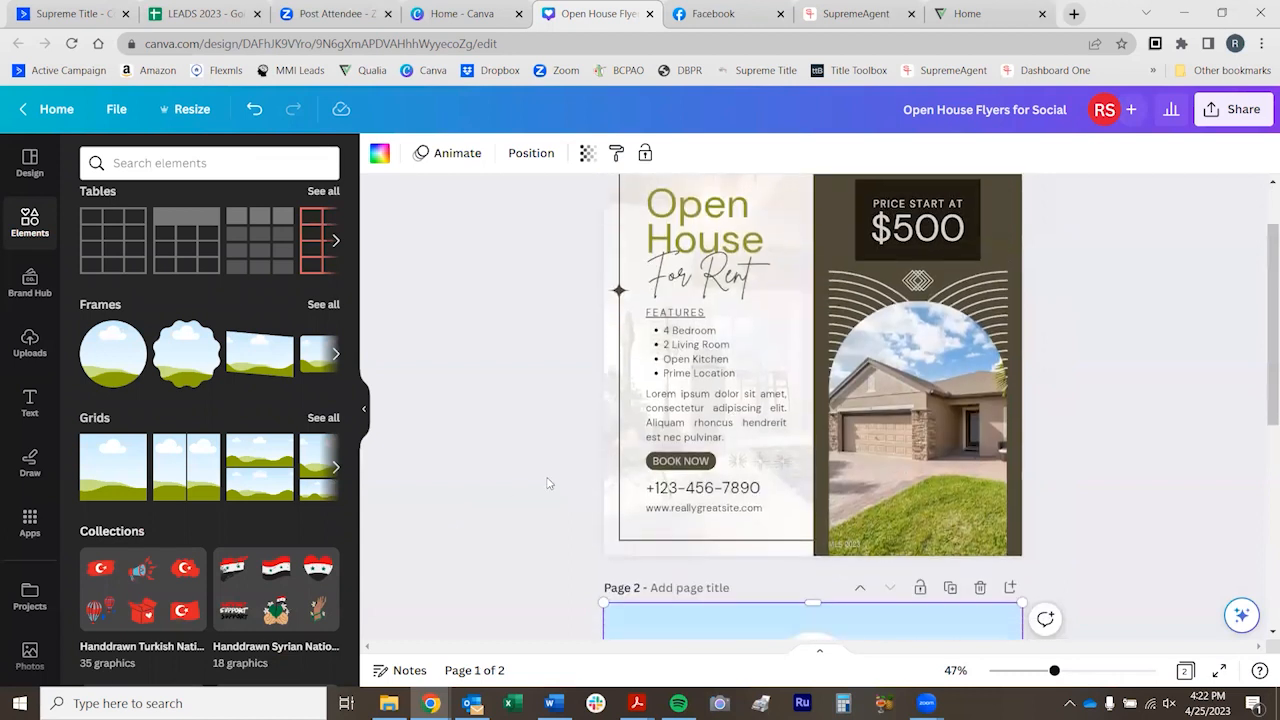
{"action": "left_click", "coordinate": [893, 423]}
{"action": "key", "text": "Delete"}
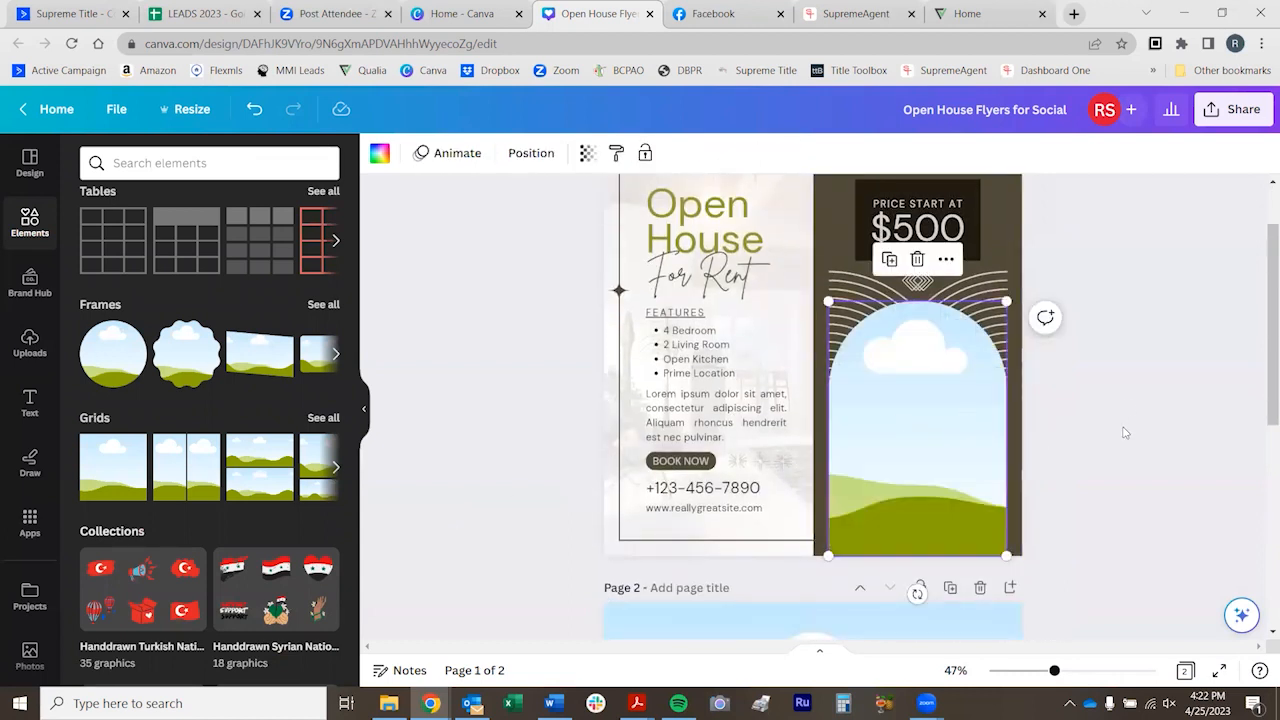
{"action": "scroll", "coordinate": [1140, 486], "scroll_direction": "down", "scroll_amount": 3}
{"action": "scroll", "coordinate": [1140, 480], "scroll_direction": "up", "scroll_amount": 3}
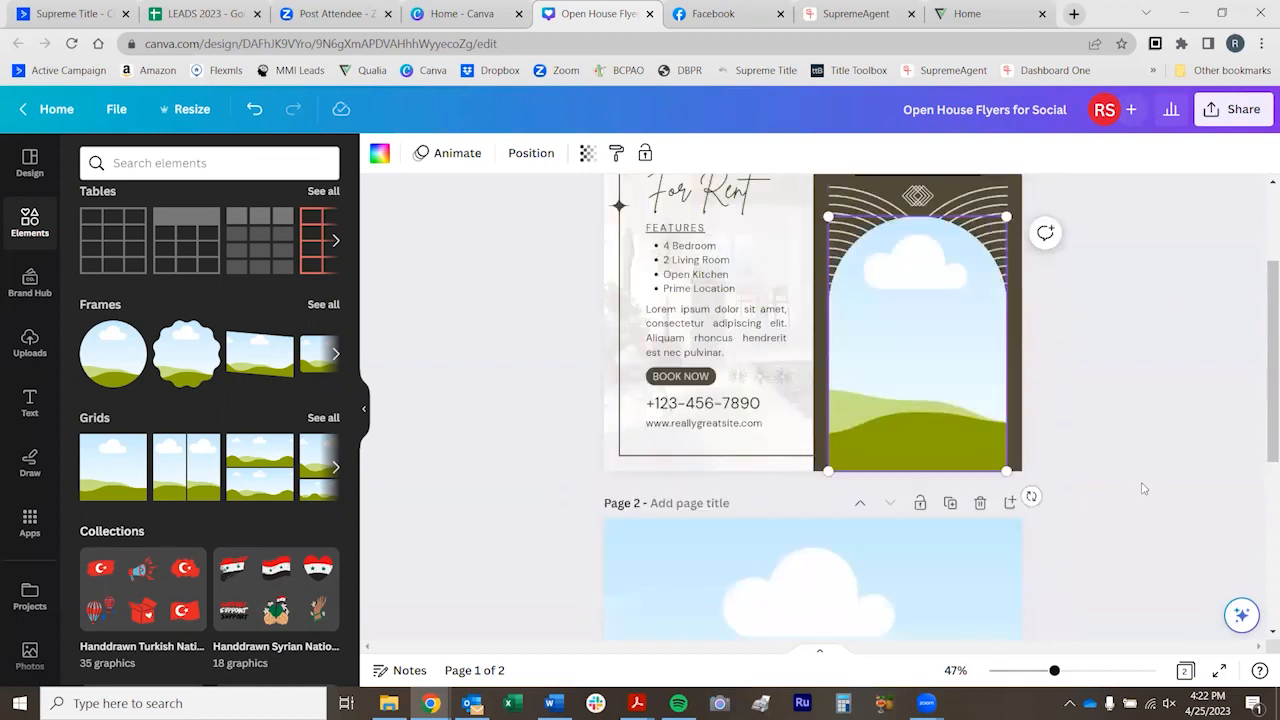
{"action": "key", "text": "ctrl+z"}
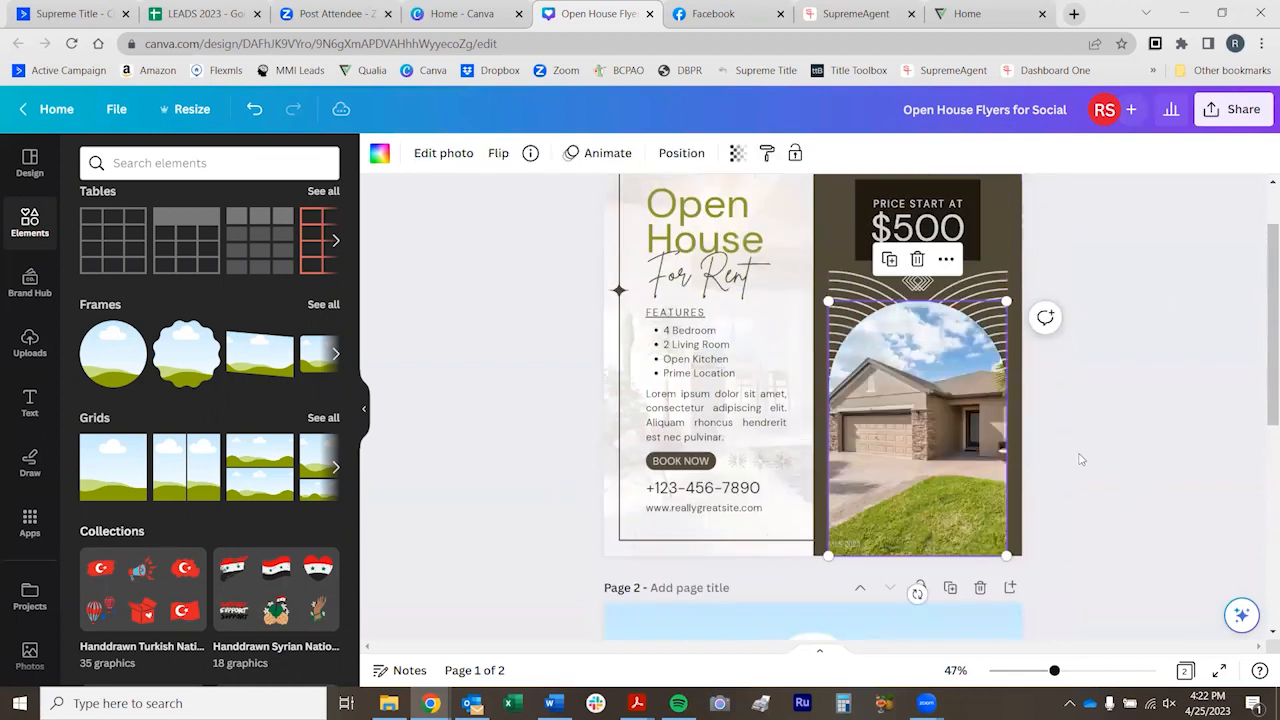
Delete the empty single-cell grid from page 2
{"action": "scroll", "coordinate": [1080, 459], "scroll_direction": "down", "scroll_amount": 2}
{"action": "scroll", "coordinate": [1080, 455], "scroll_direction": "down", "scroll_amount": 2}
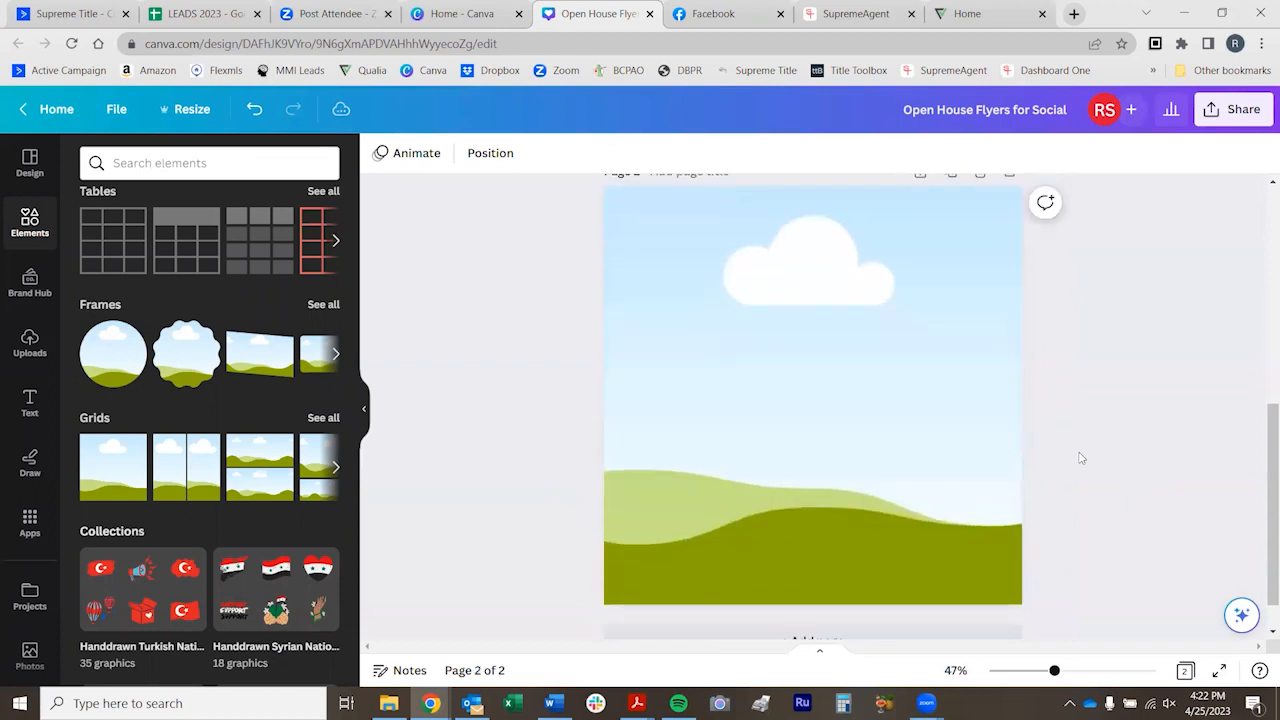
{"action": "scroll", "coordinate": [1080, 455], "scroll_direction": "up", "scroll_amount": 4}
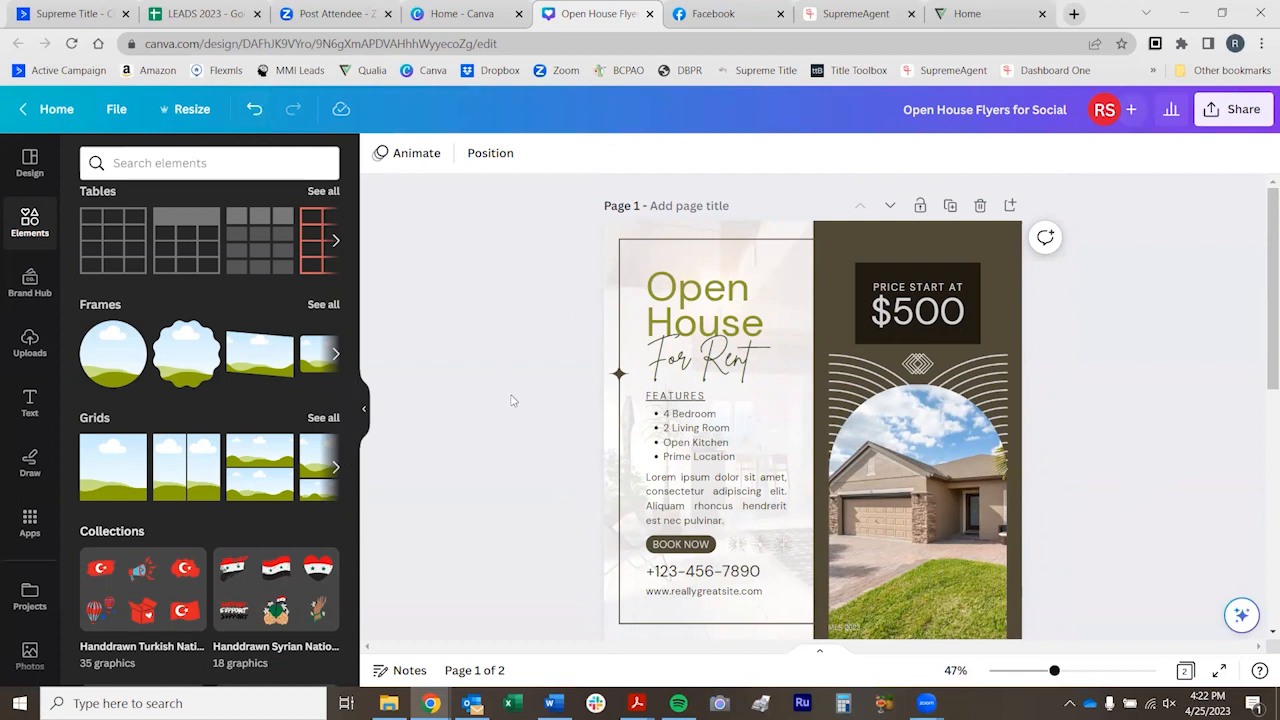
{"action": "scroll", "coordinate": [511, 400], "scroll_direction": "down", "scroll_amount": 5}
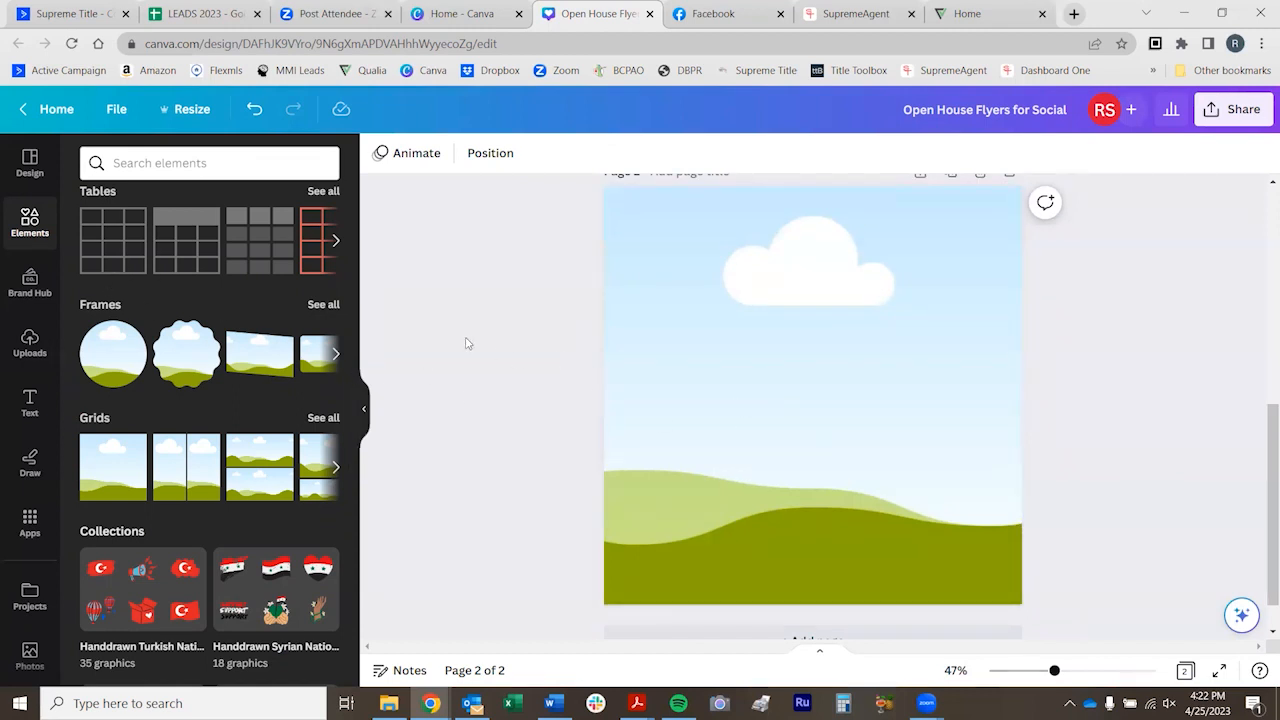
{"action": "left_click", "coordinate": [835, 395]}
{"action": "key", "text": "Delete"}
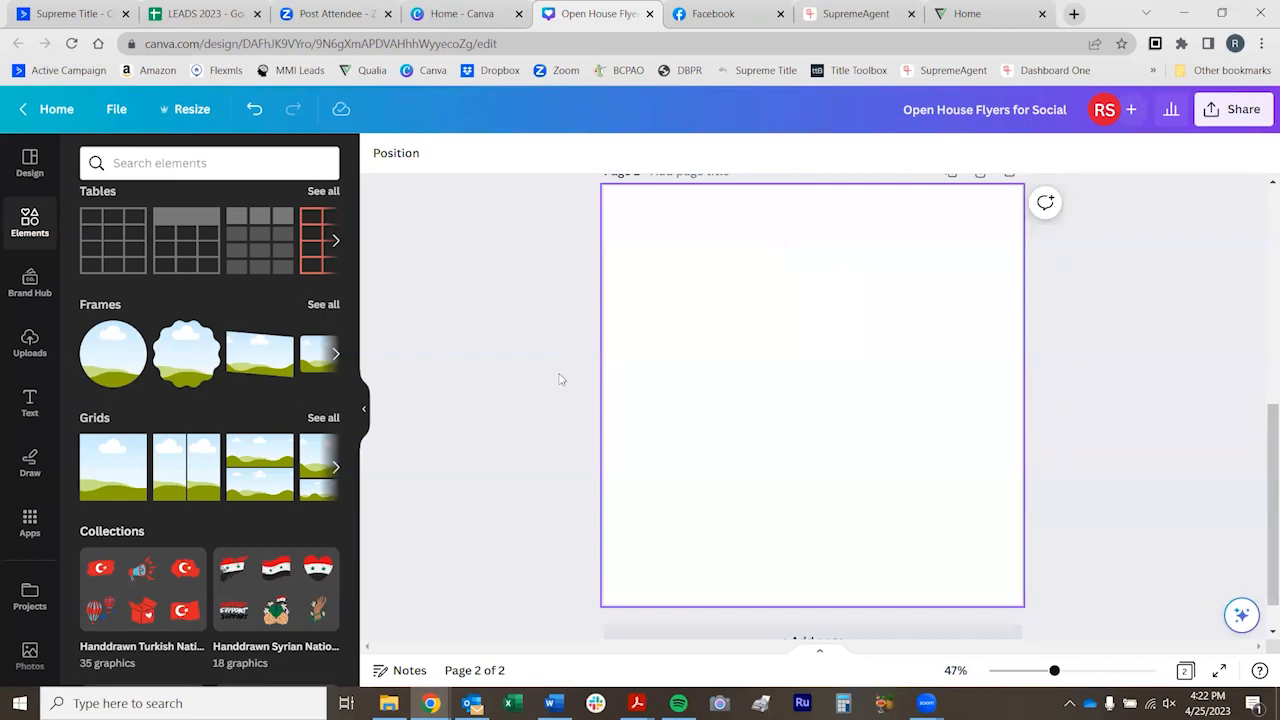
Place the uploaded house photo loosely on page 2, enlarge it past the page edge and delete it
{"action": "left_click", "coordinate": [30, 342]}
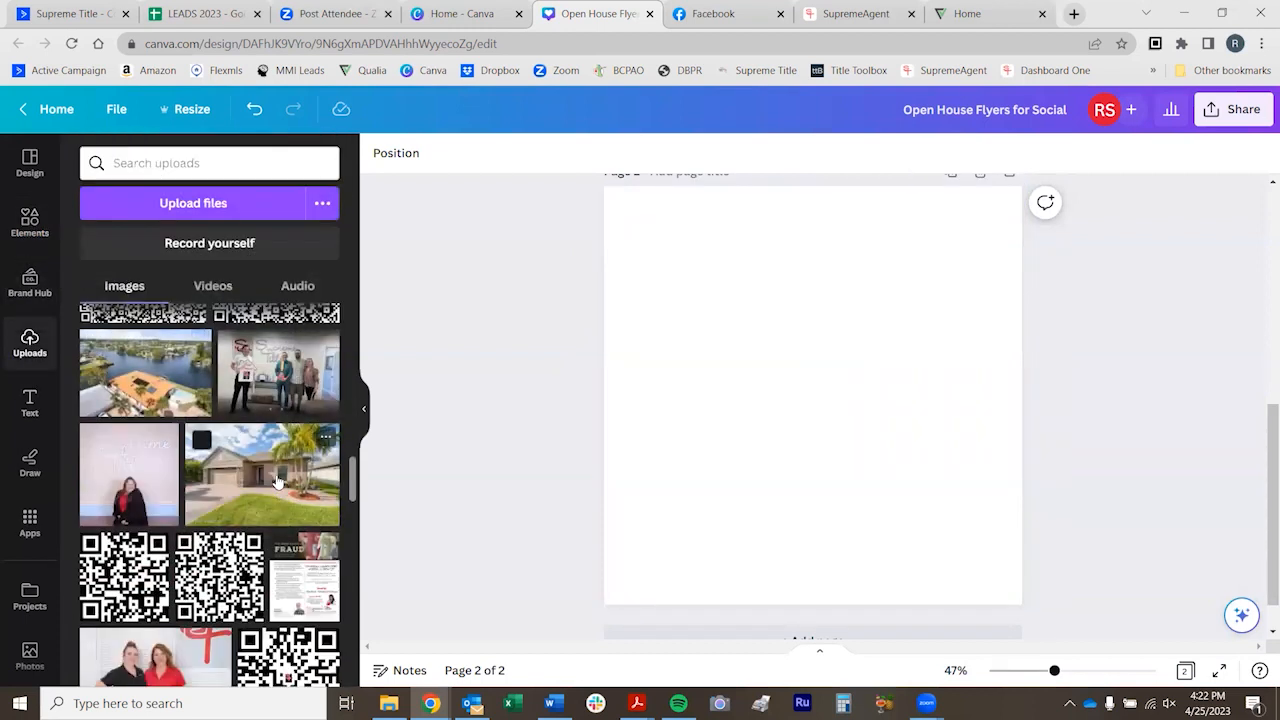
{"action": "left_click", "coordinate": [278, 482]}
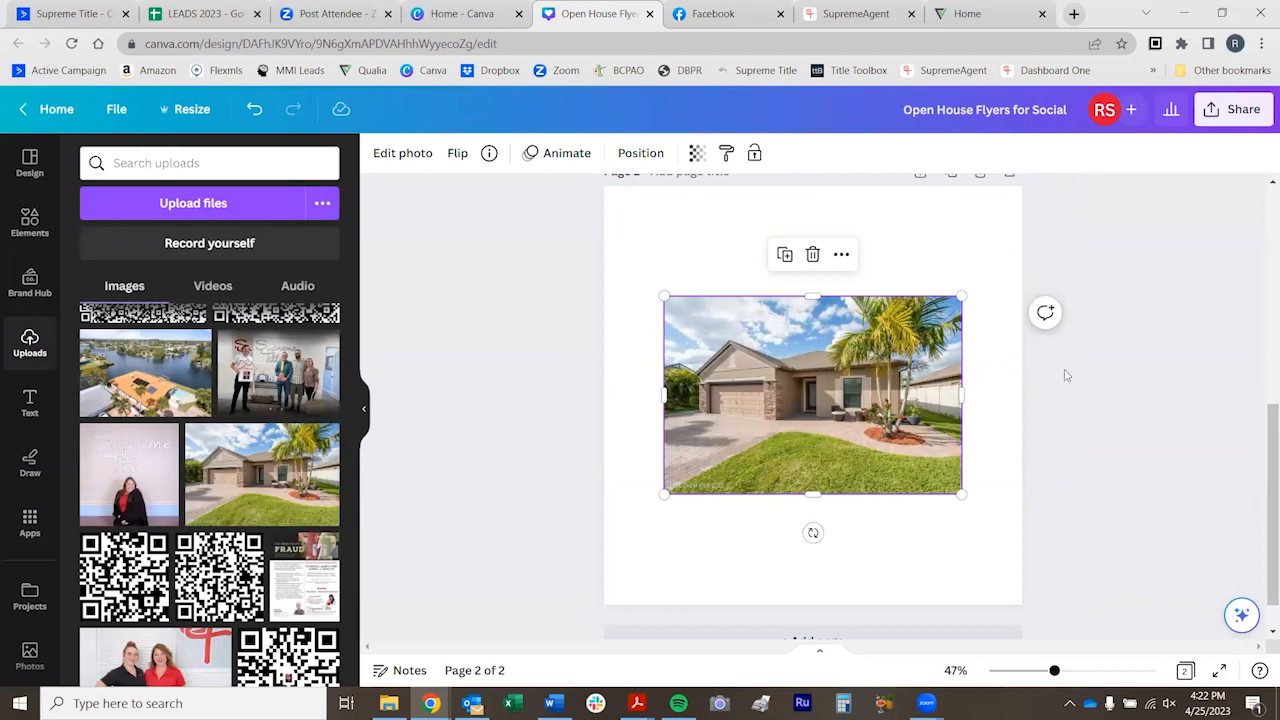
{"action": "left_click_drag", "start_coordinate": [961, 296], "coordinate": [1050, 238]}
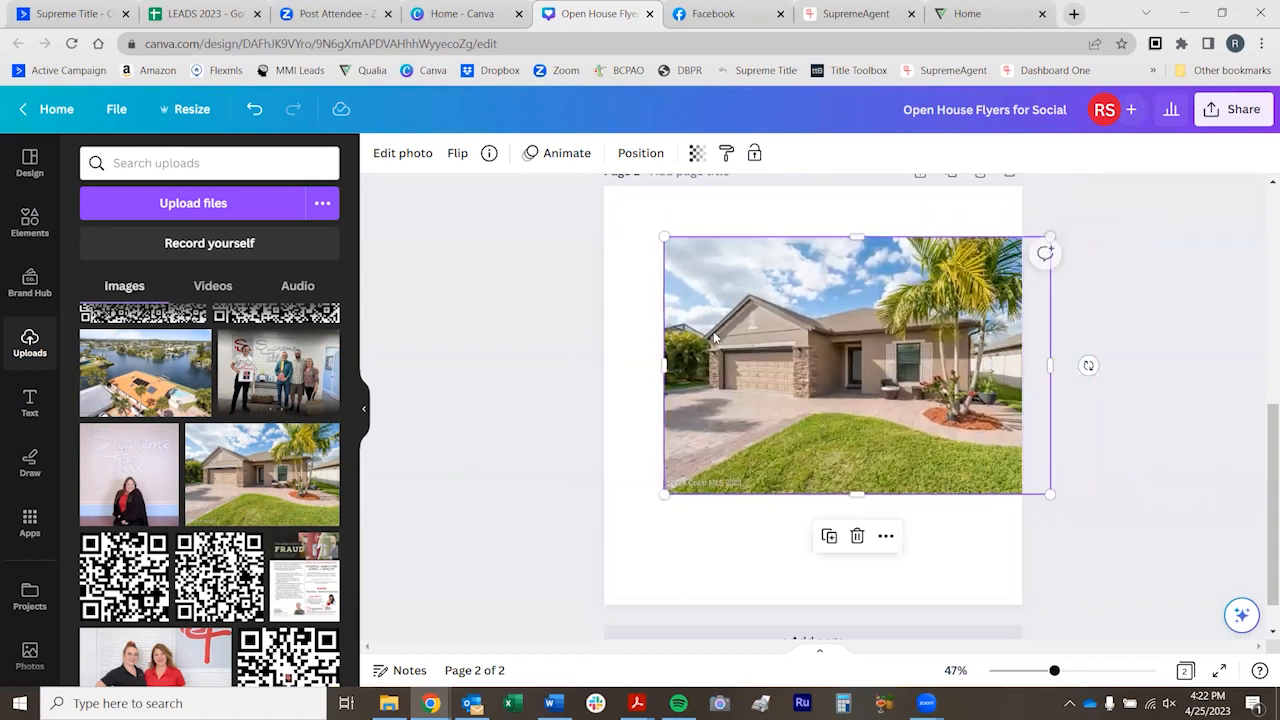
{"action": "key", "text": "Delete"}
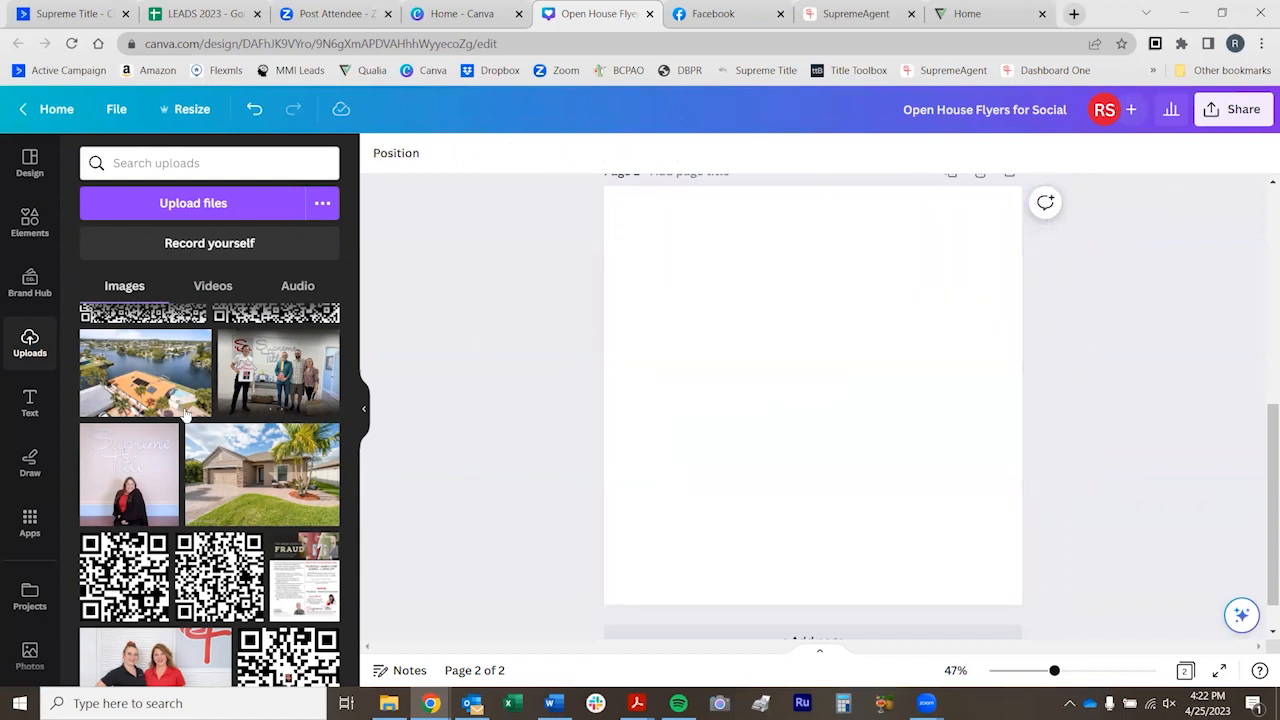
Add a single-cell grid to page 2 and fill it with the uploaded house photo
{"action": "left_click", "coordinate": [30, 222]}
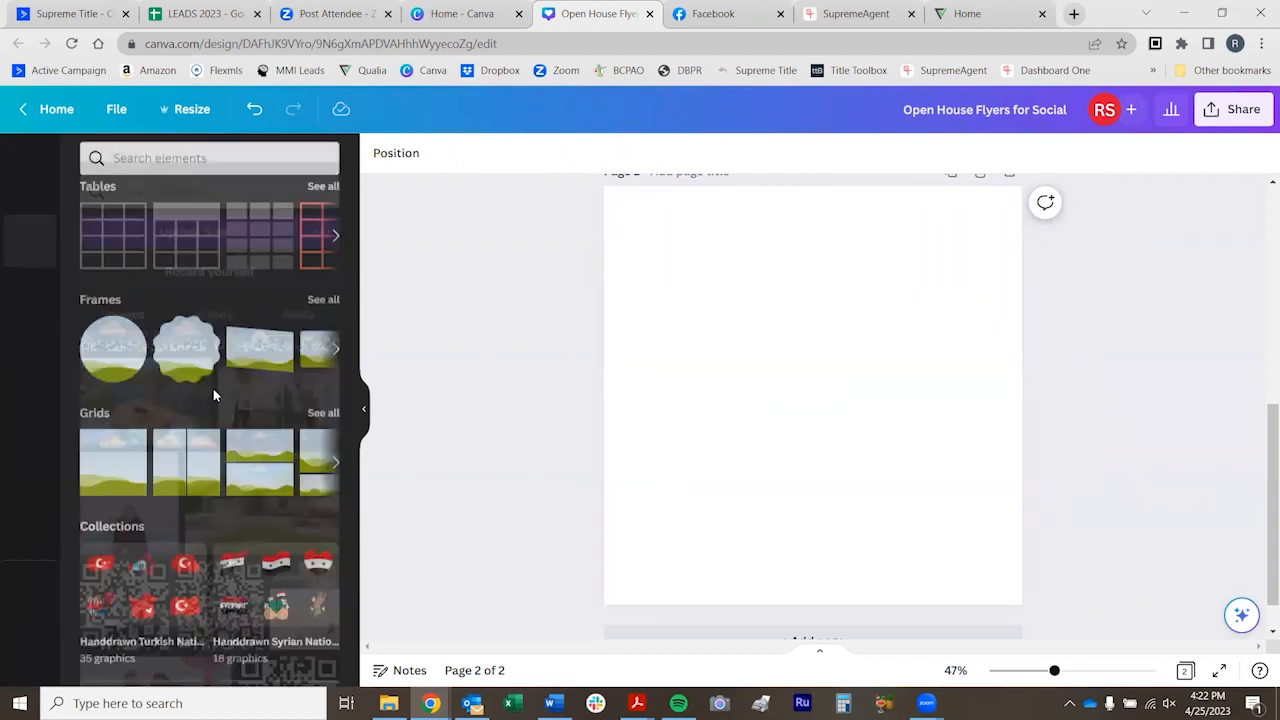
{"action": "left_click", "coordinate": [128, 474]}
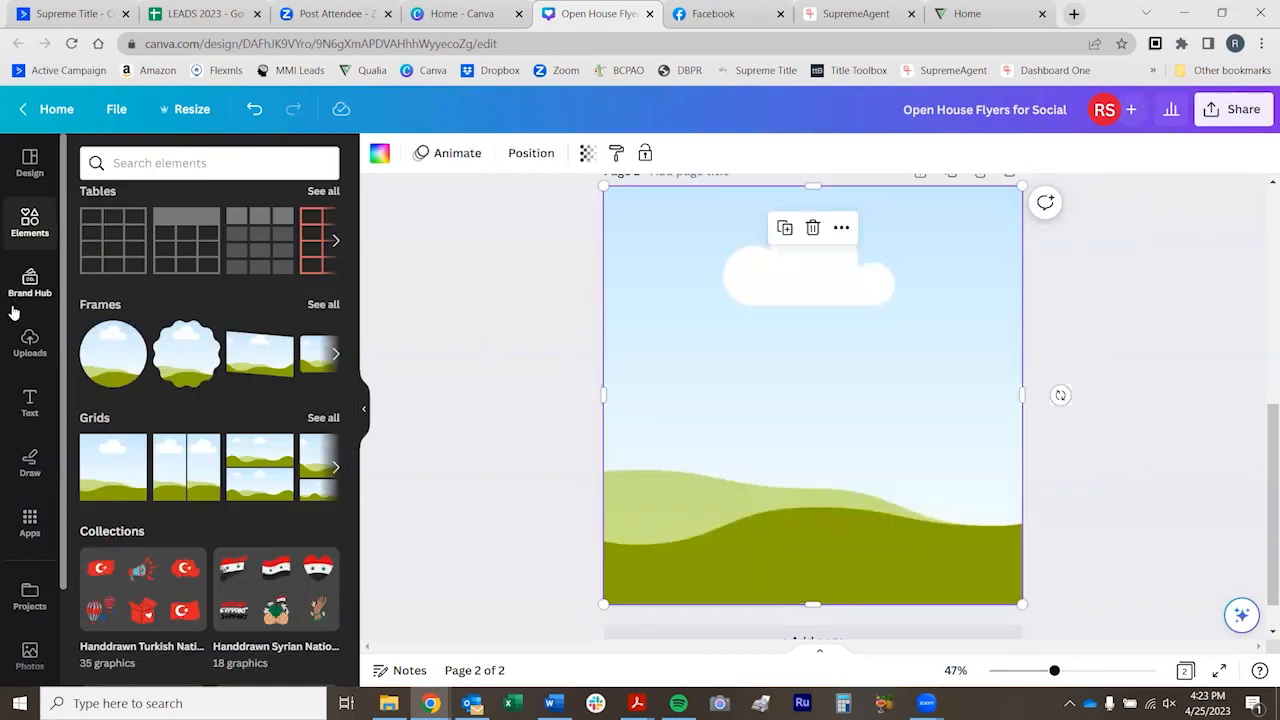
{"action": "left_click", "coordinate": [28, 345]}
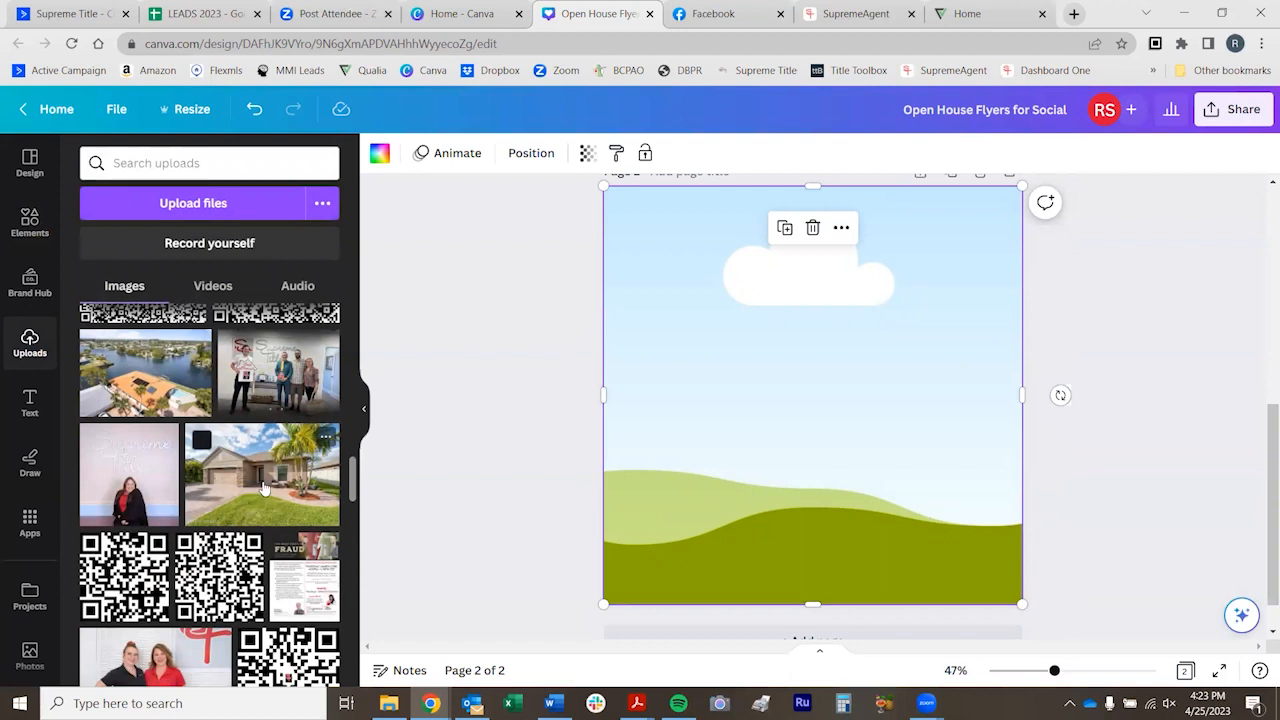
{"action": "left_click_drag", "start_coordinate": [263, 487], "coordinate": [698, 472]}
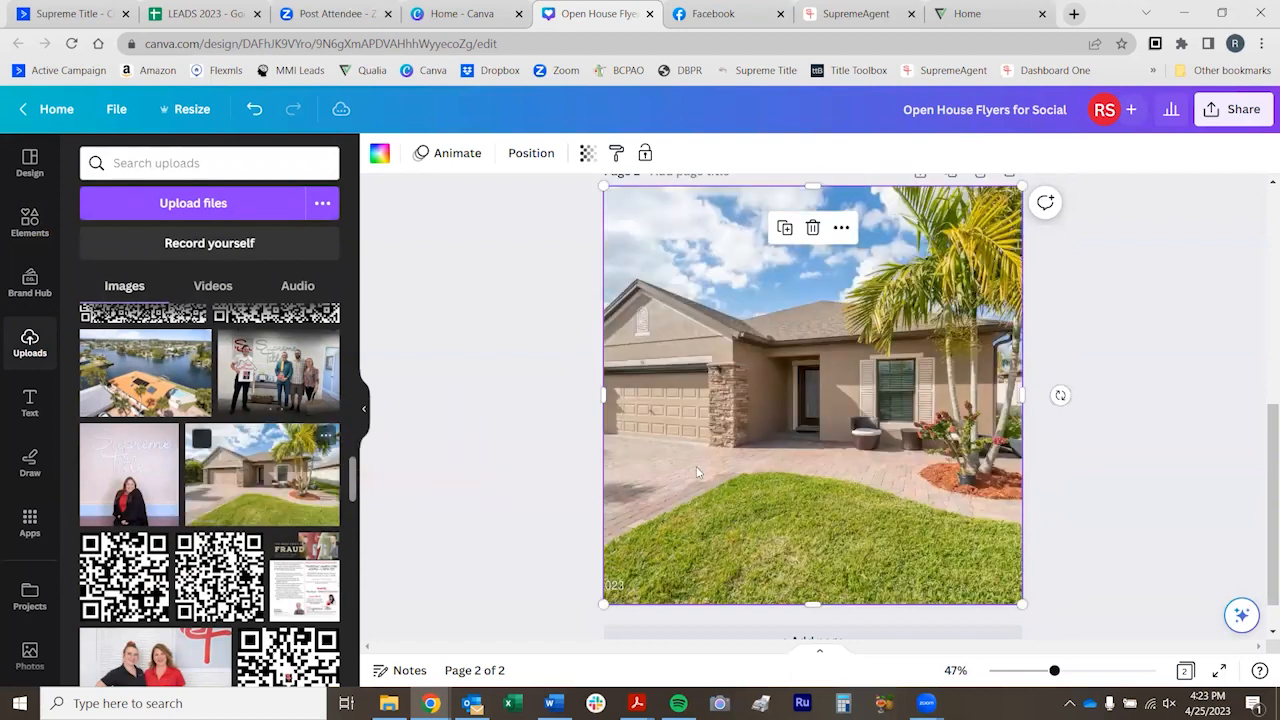
Shift the house photo slightly right within its grid so the whole garage fits in the crop
{"action": "double_click", "coordinate": [829, 480]}
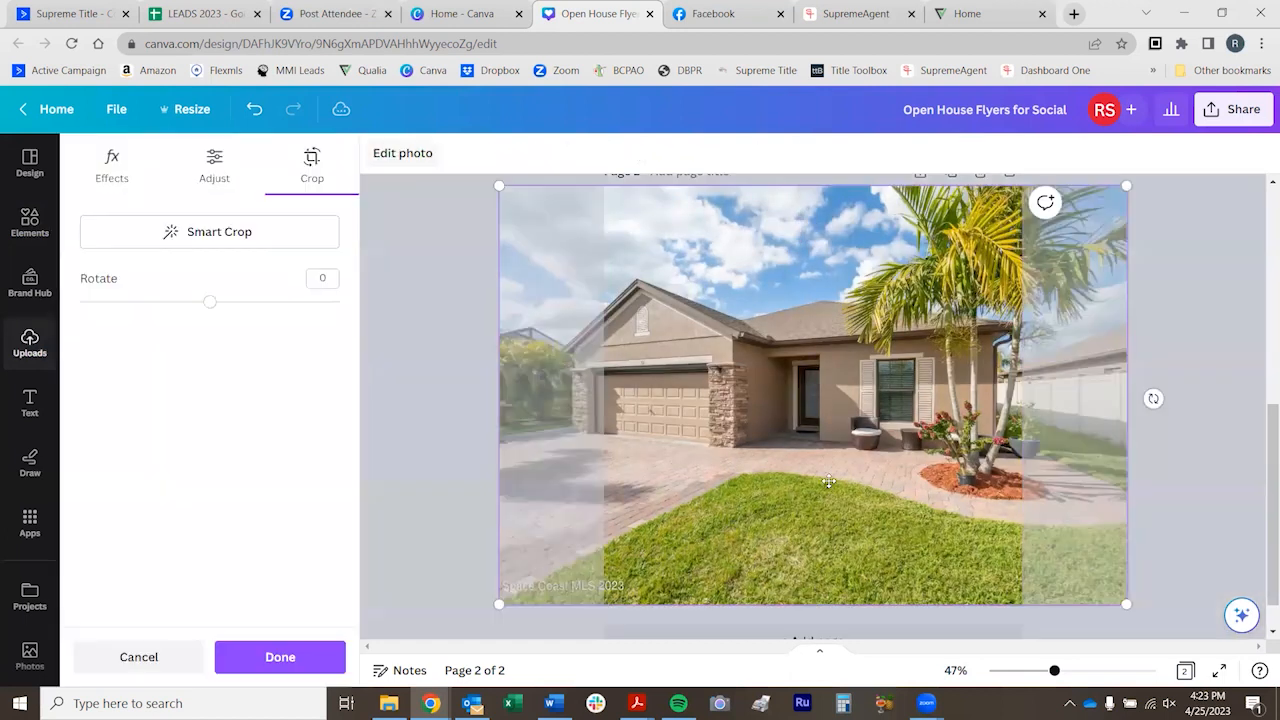
{"action": "left_click_drag", "start_coordinate": [808, 466], "coordinate": [850, 469]}
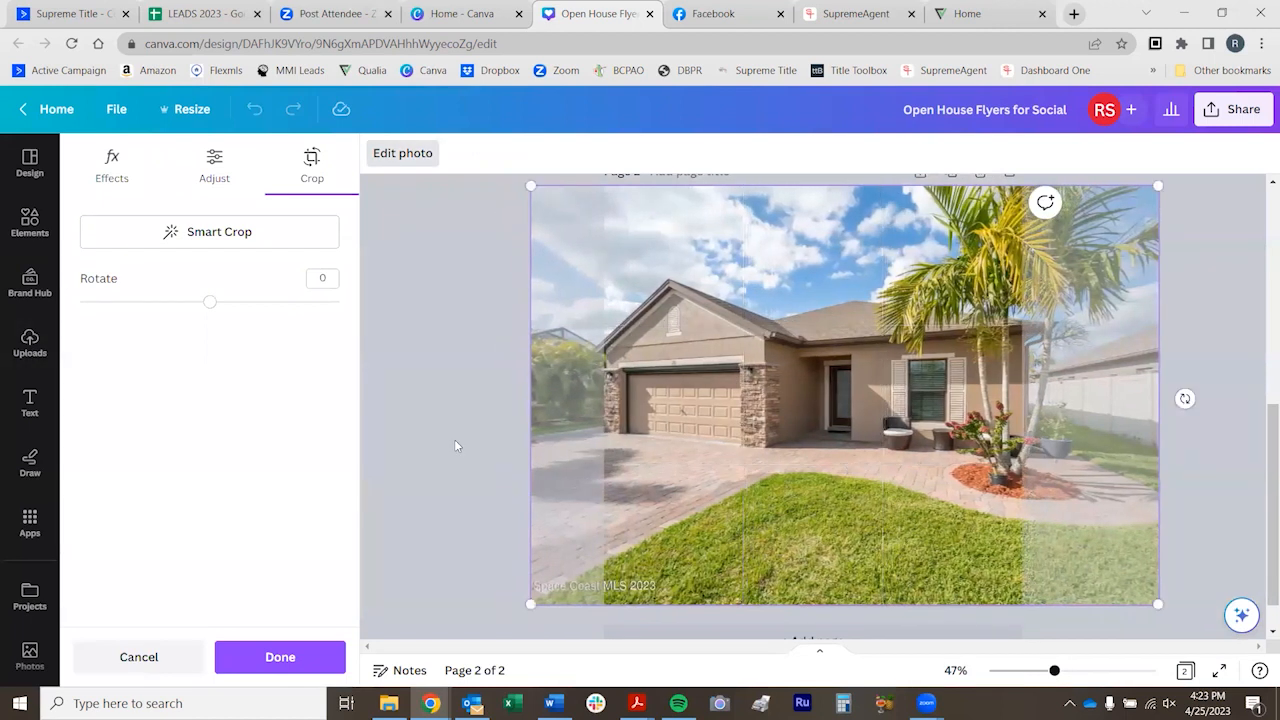
{"action": "left_click", "coordinate": [454, 439]}
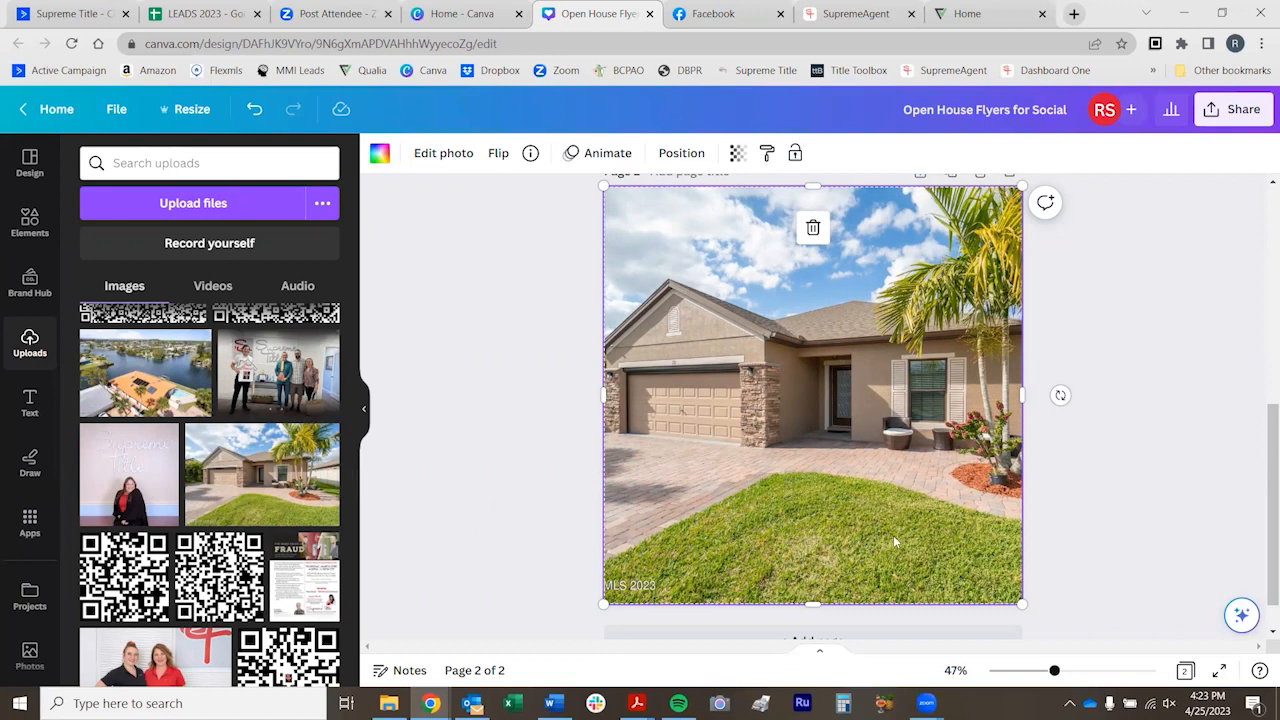
Try placing a two-row grid over the house photo on page 2 and undo it
{"action": "left_click", "coordinate": [30, 222]}
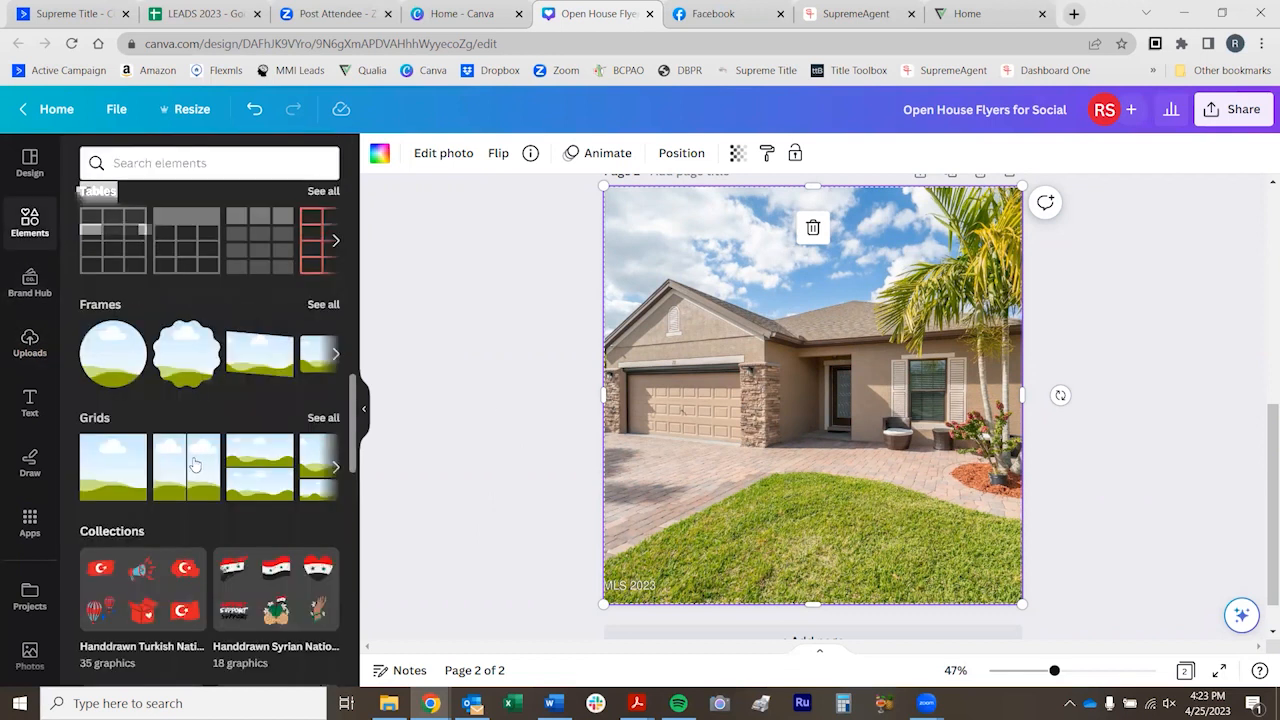
{"action": "left_click_drag", "start_coordinate": [235, 475], "coordinate": [680, 353]}
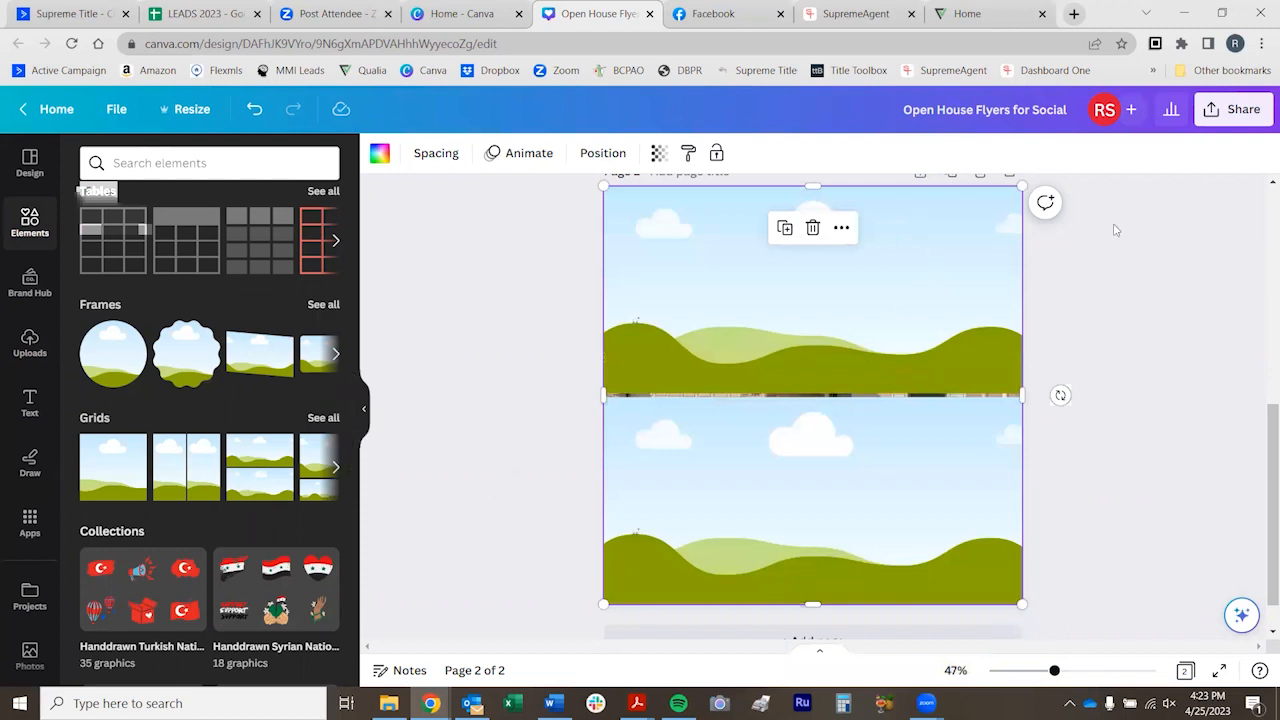
{"action": "key", "text": "ctrl+z"}
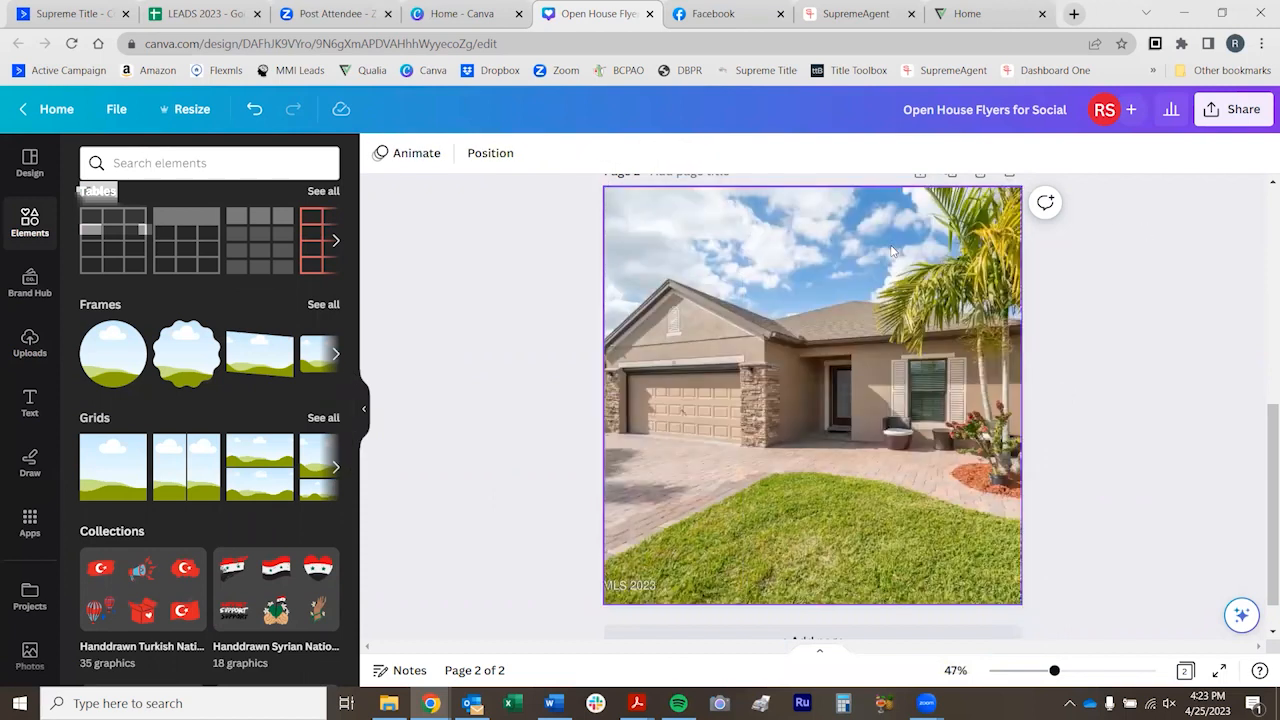
Delete the house photo and its single-cell grid from page 2
{"action": "left_click", "coordinate": [893, 251]}
{"action": "key", "text": "Delete"}
{"action": "key", "text": "Delete"}
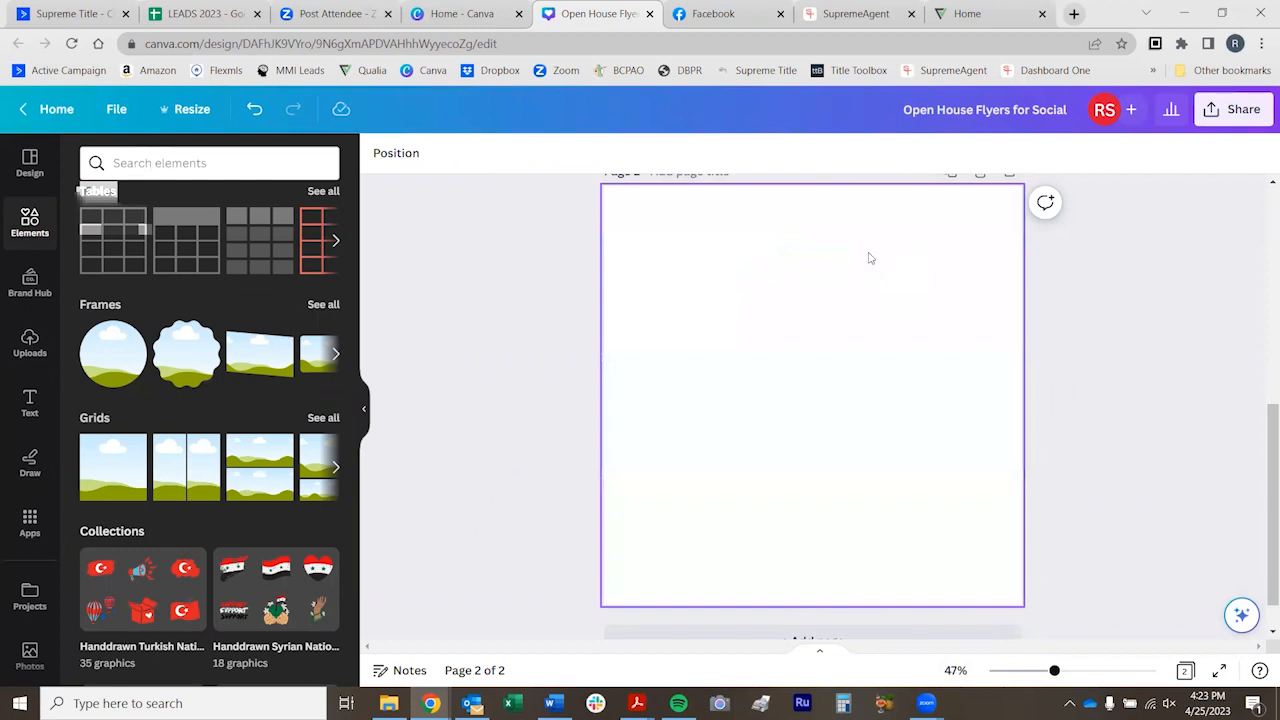
Add a two-row grid to page 2 and fill its lower cell with the uploaded house photo
{"action": "left_click", "coordinate": [252, 478]}
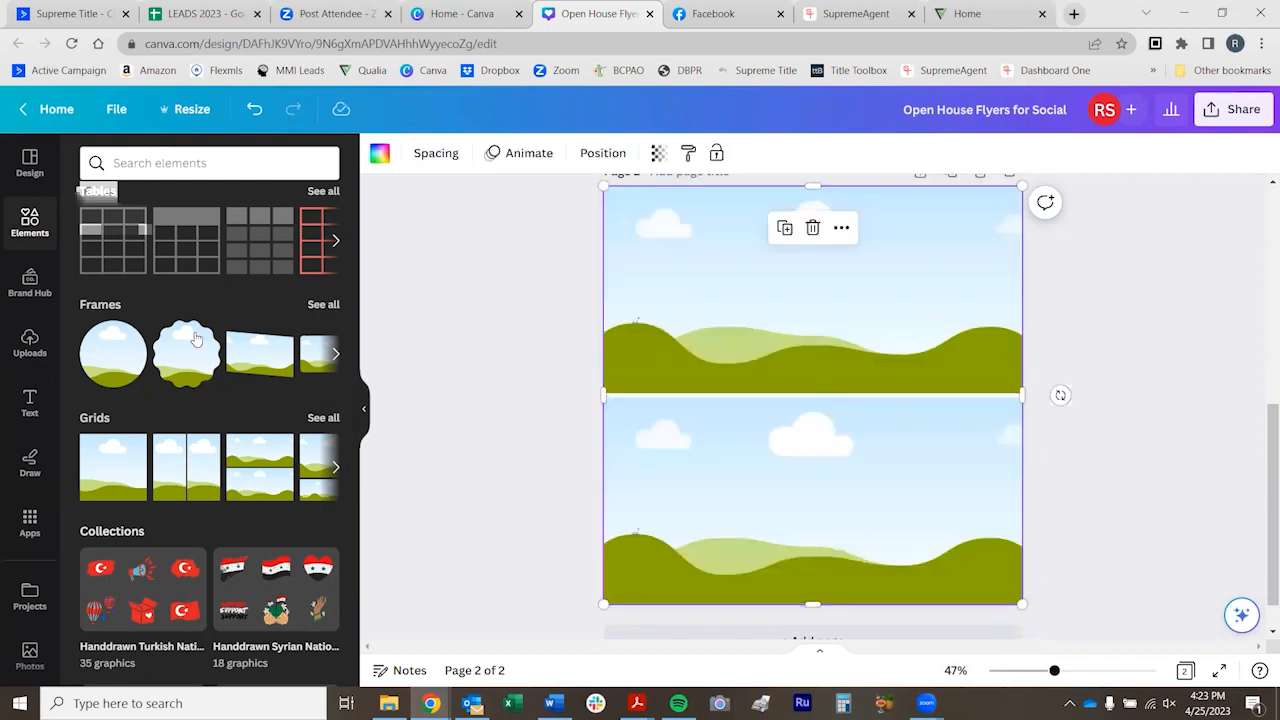
{"action": "left_click", "coordinate": [29, 340]}
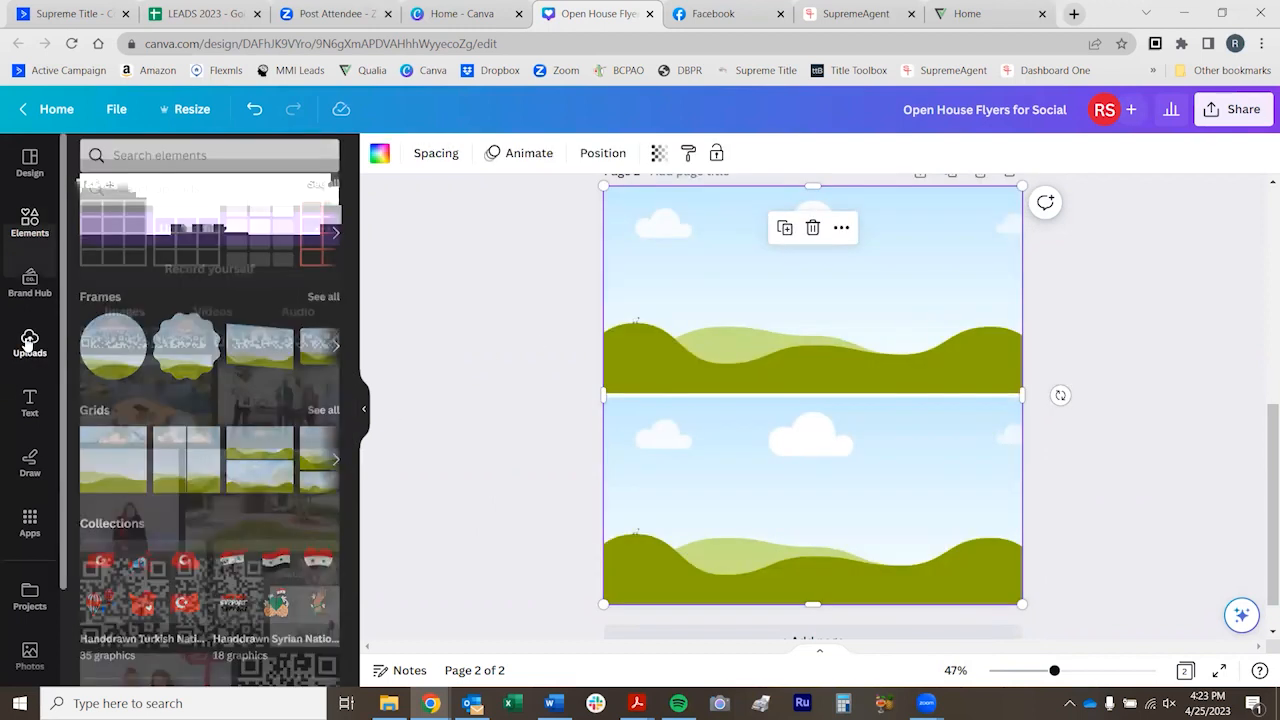
{"action": "left_click_drag", "start_coordinate": [242, 462], "coordinate": [628, 433]}
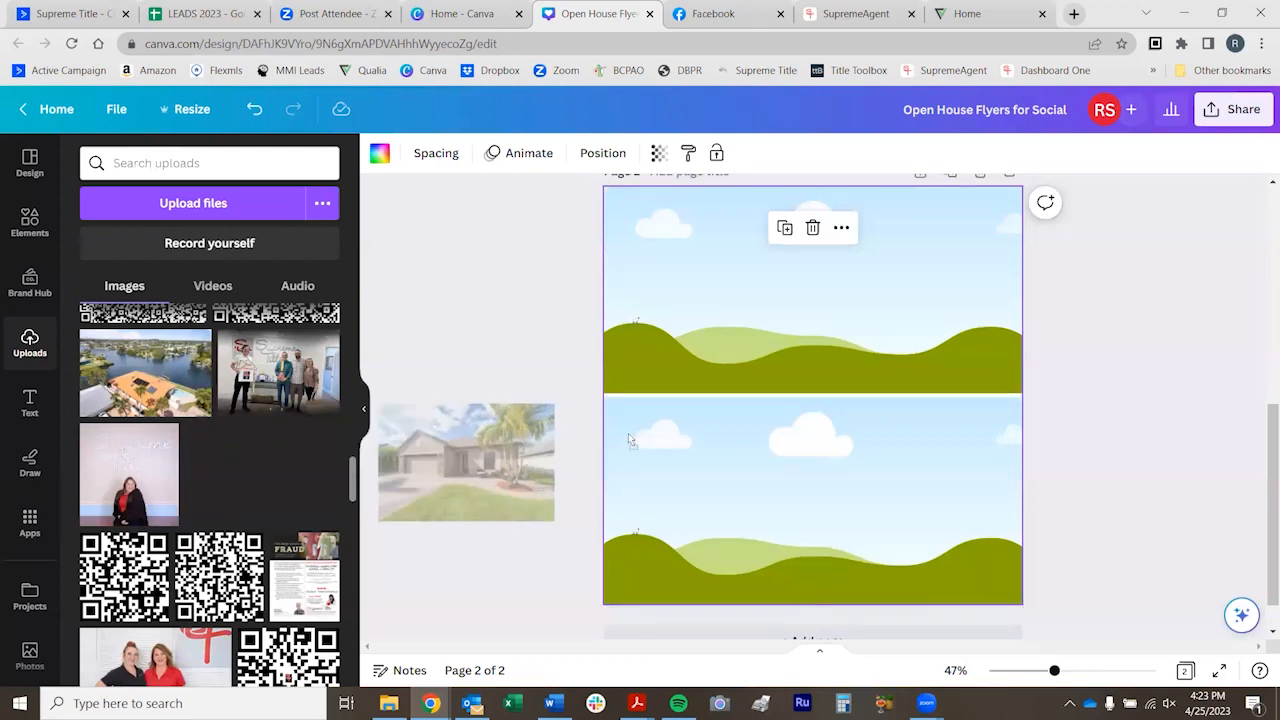
{"action": "left_click_drag", "start_coordinate": [708, 450], "coordinate": [708, 450]}
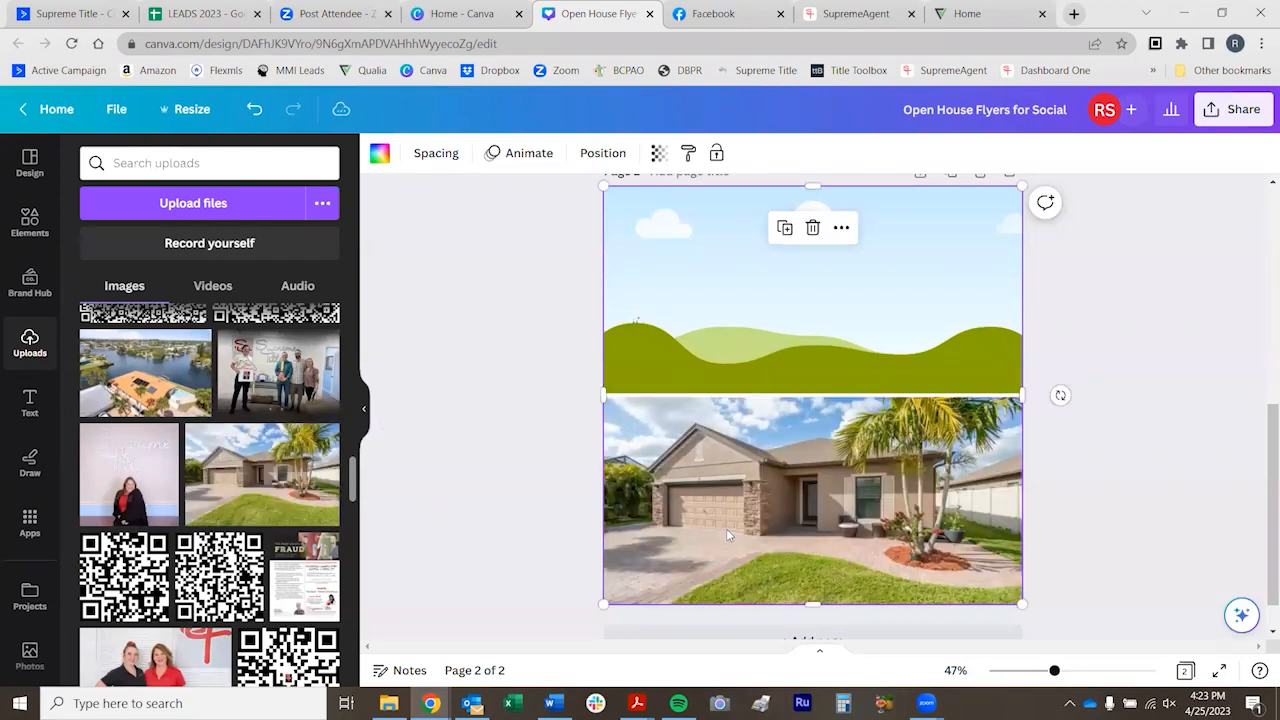
Shift the house photo down within the lower grid cell so more sky shows above the roof
{"action": "double_click", "coordinate": [727, 531]}
{"action": "left_click_drag", "start_coordinate": [780, 494], "coordinate": [787, 534]}
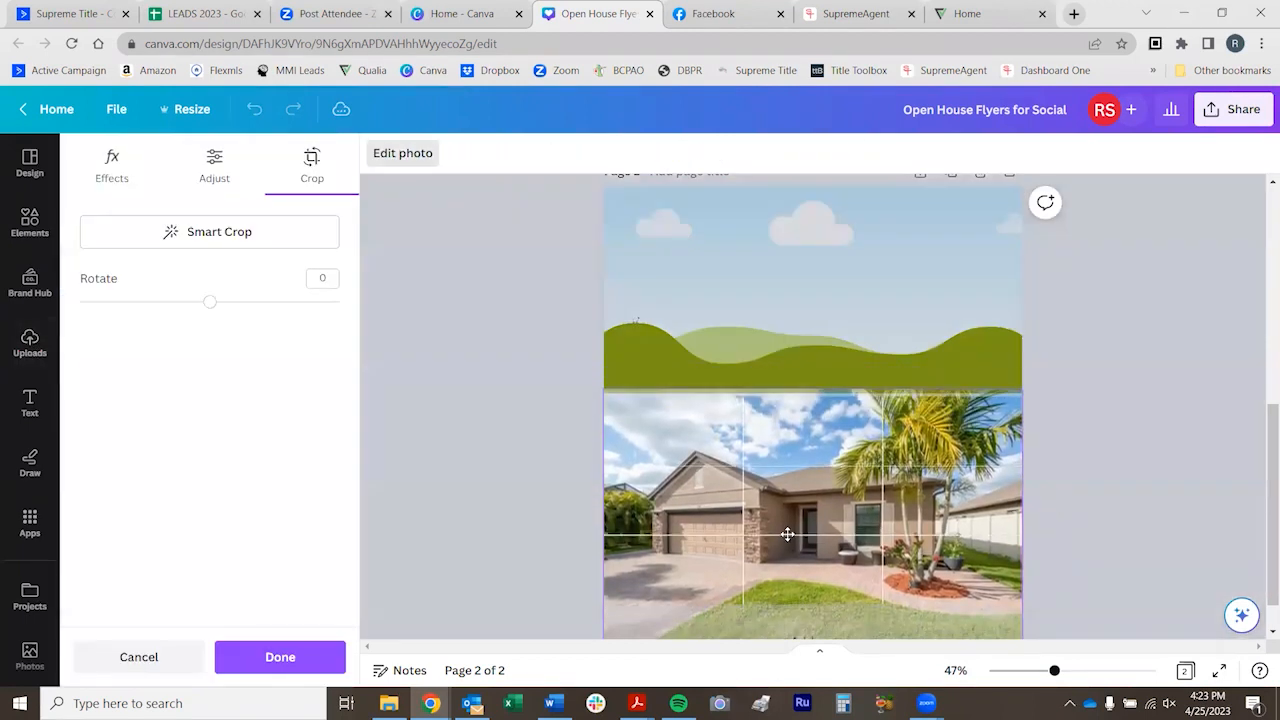
{"action": "left_click", "coordinate": [484, 543]}
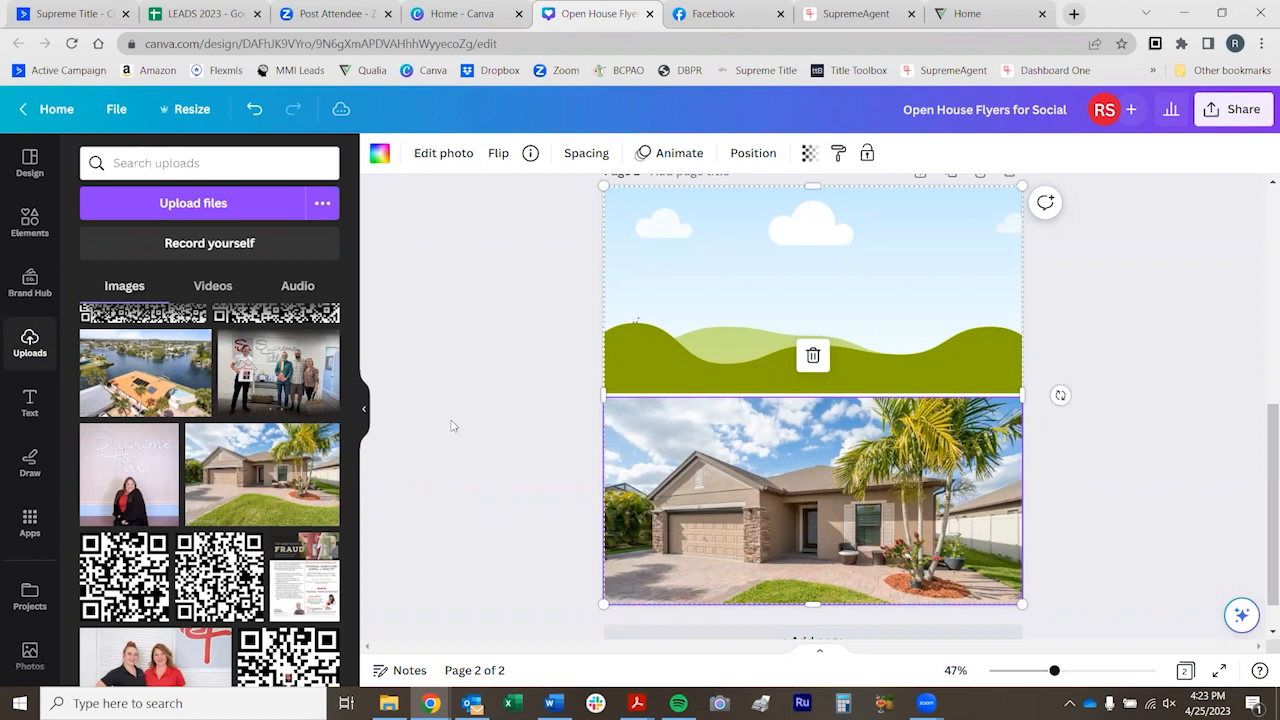
{"action": "left_click", "coordinate": [529, 341]}
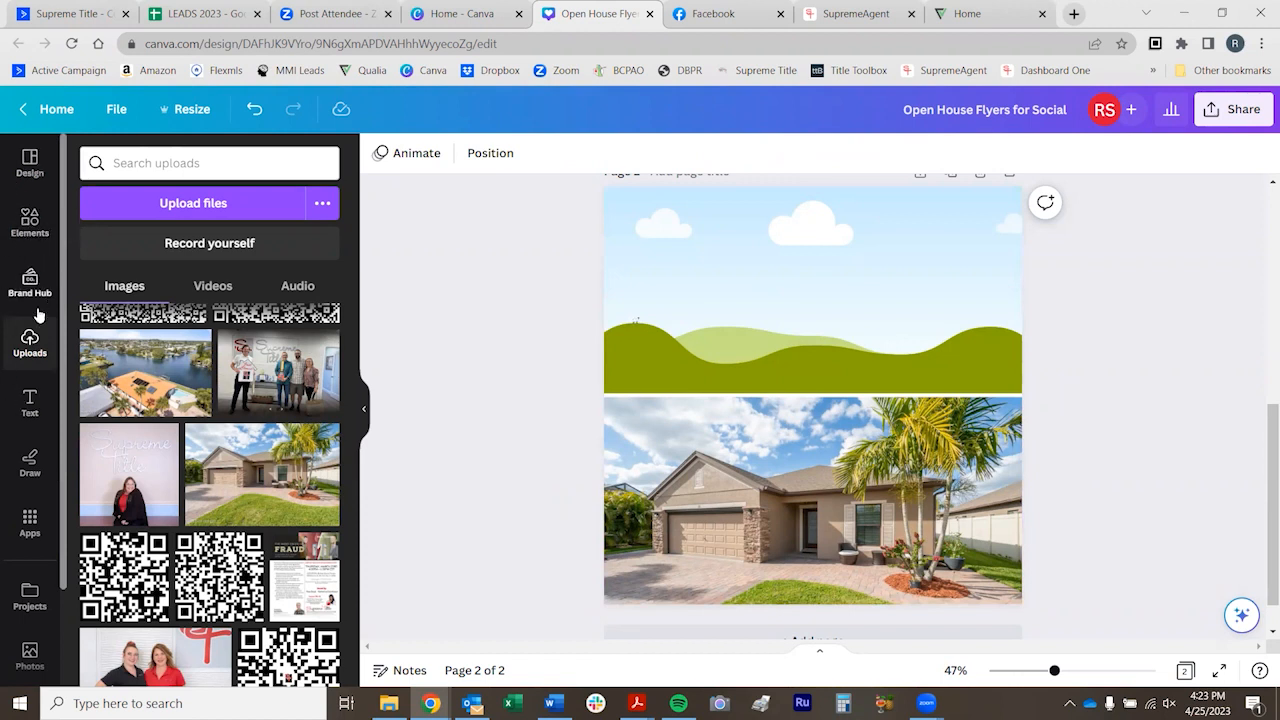
Search the stock photo library for "beach"
{"action": "scroll", "coordinate": [30, 460], "scroll_direction": "down", "scroll_amount": 3}
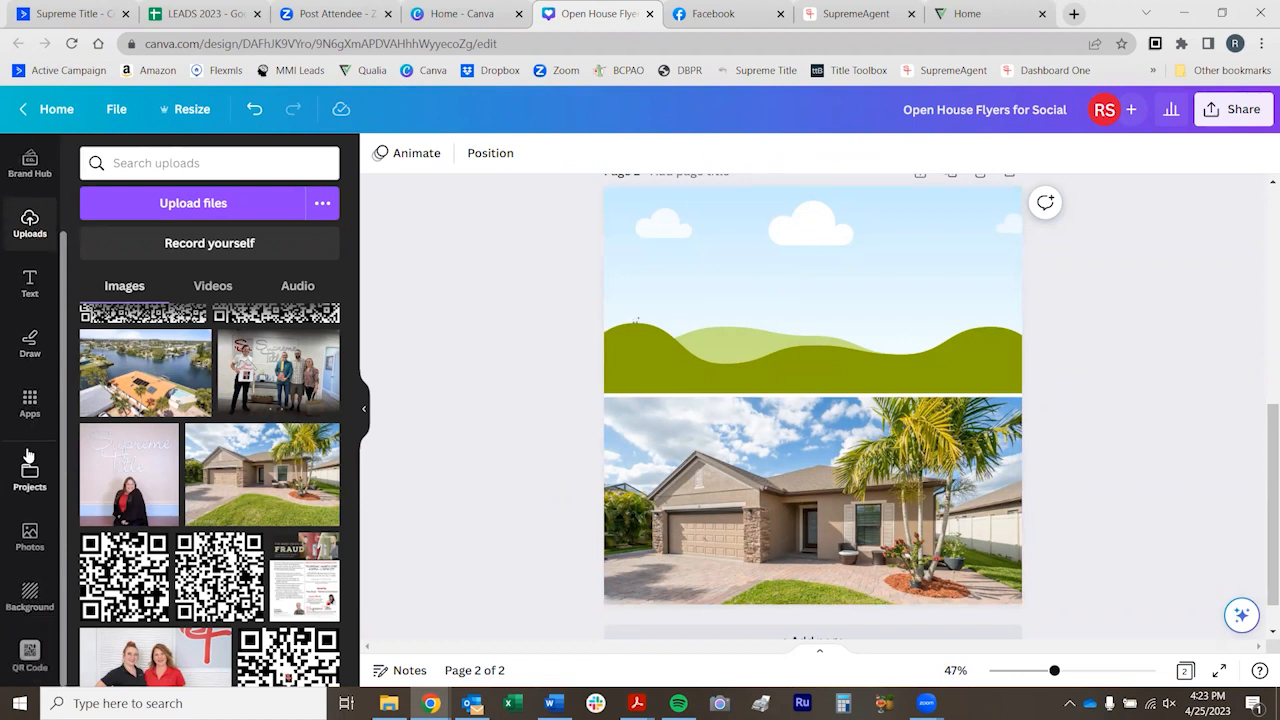
{"action": "left_click", "coordinate": [33, 537]}
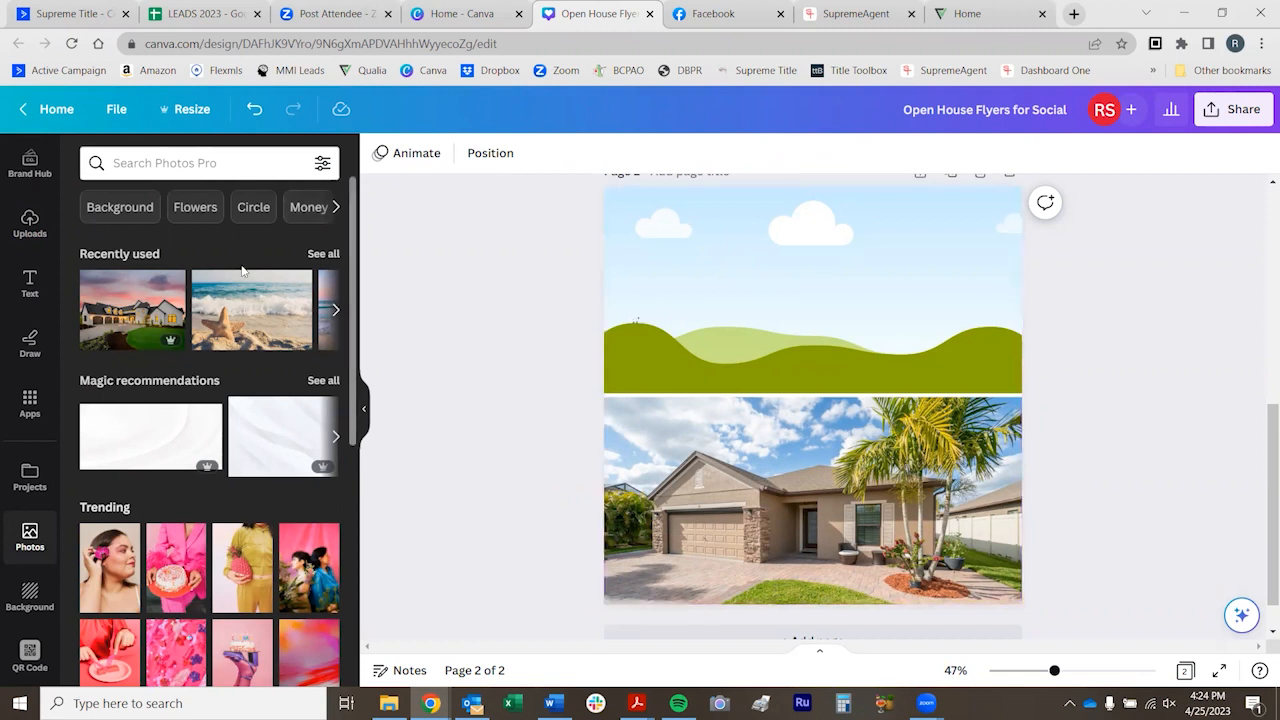
{"action": "left_click", "coordinate": [160, 163]}
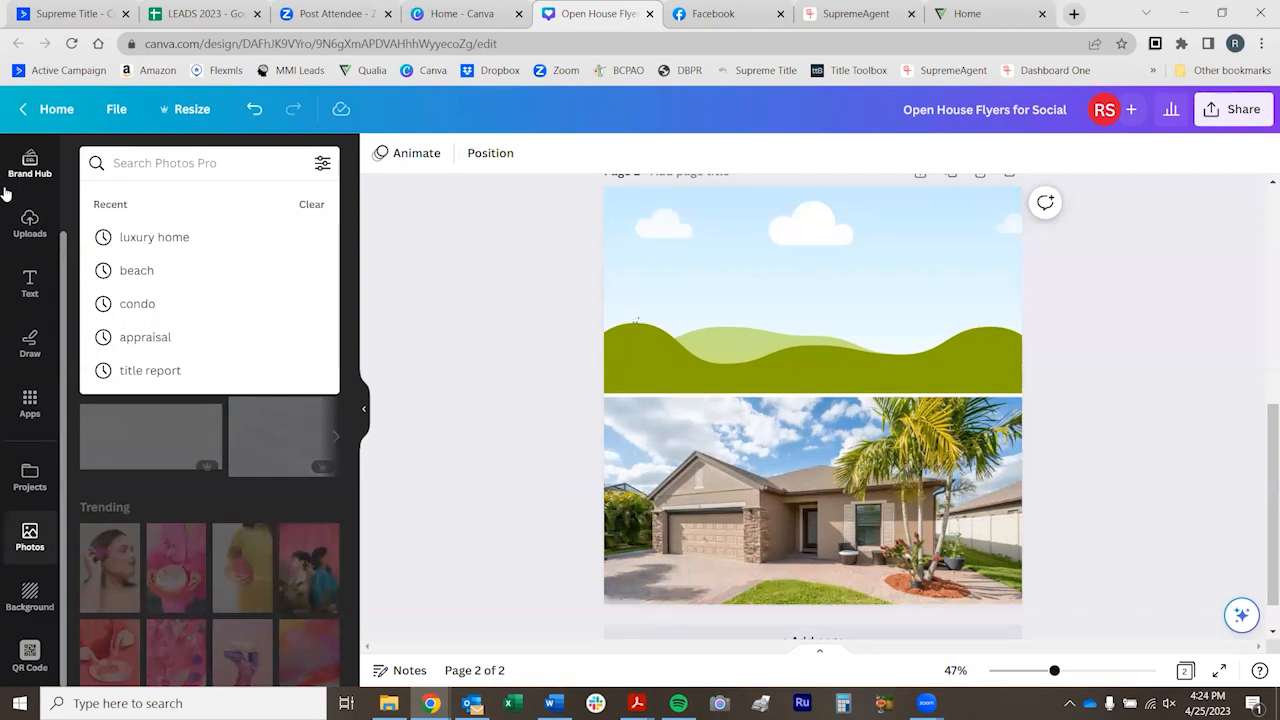
{"action": "type", "text": "beach"}
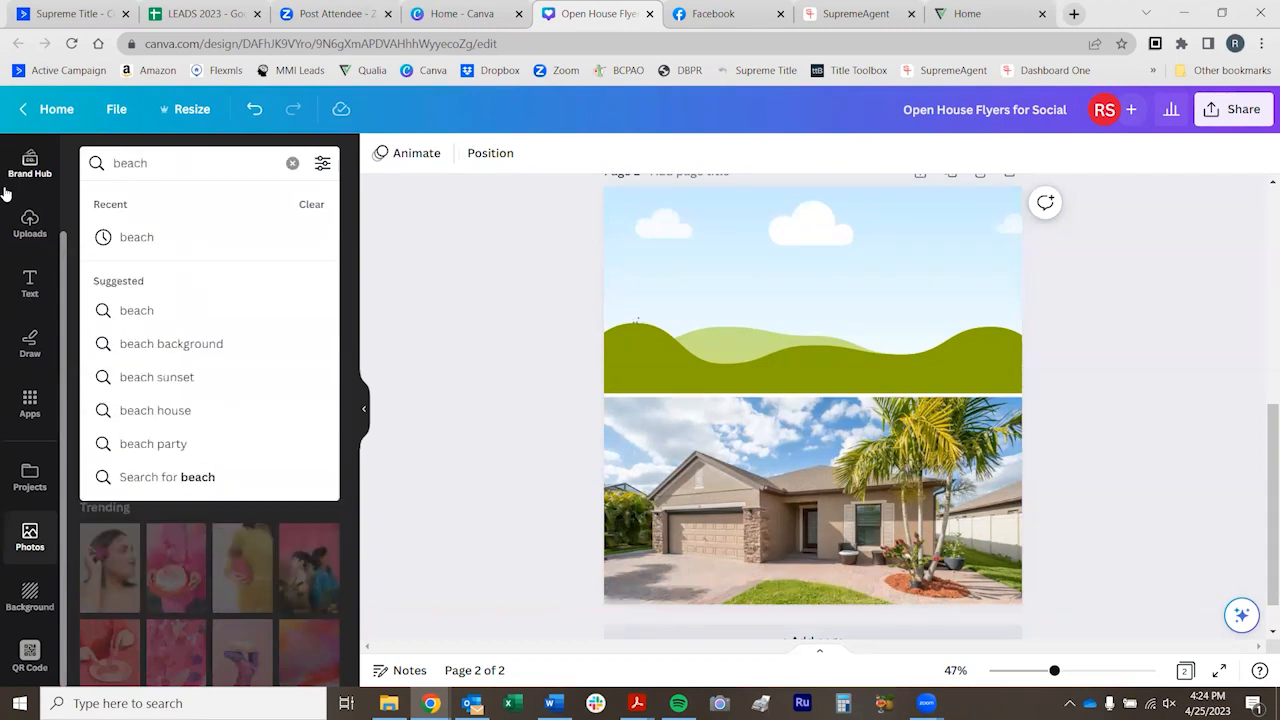
{"action": "key", "text": "Return"}
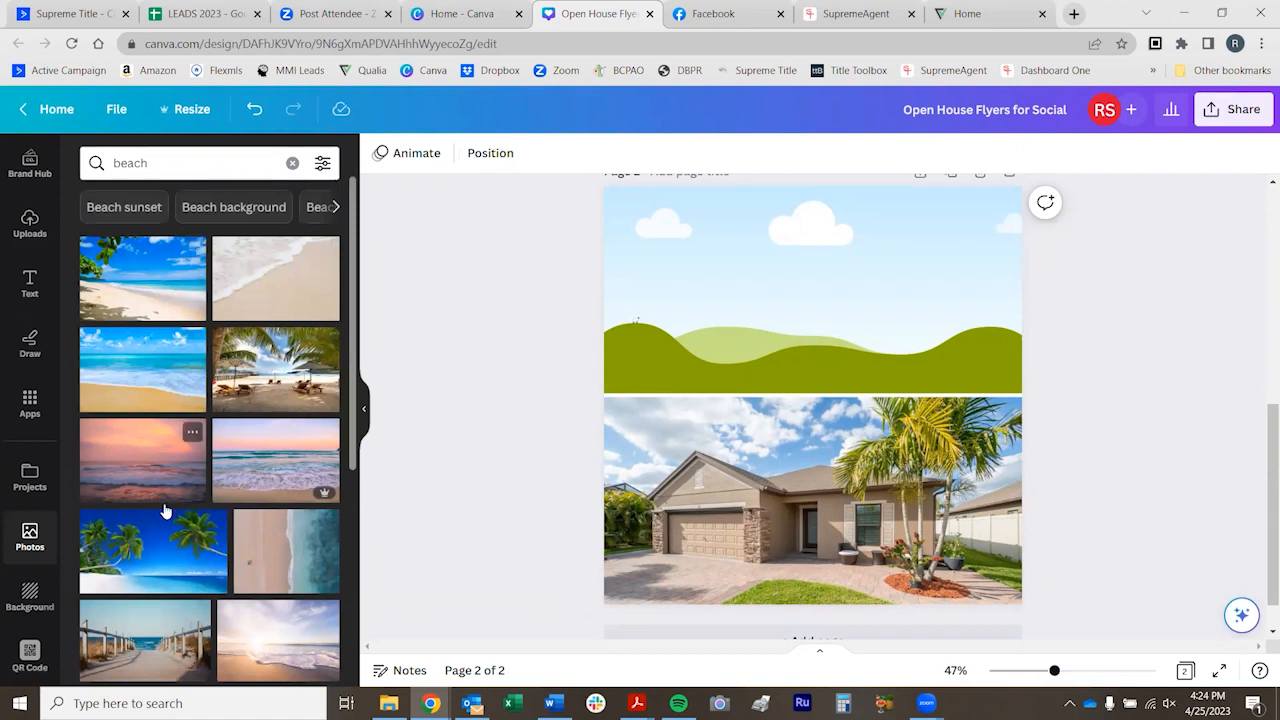
Fill the upper cell of the page 2 grid with the stock photo of a starfish on the beach
{"action": "scroll", "coordinate": [215, 525], "scroll_direction": "down", "scroll_amount": 2}
{"action": "scroll", "coordinate": [215, 525], "scroll_direction": "up", "scroll_amount": 2}
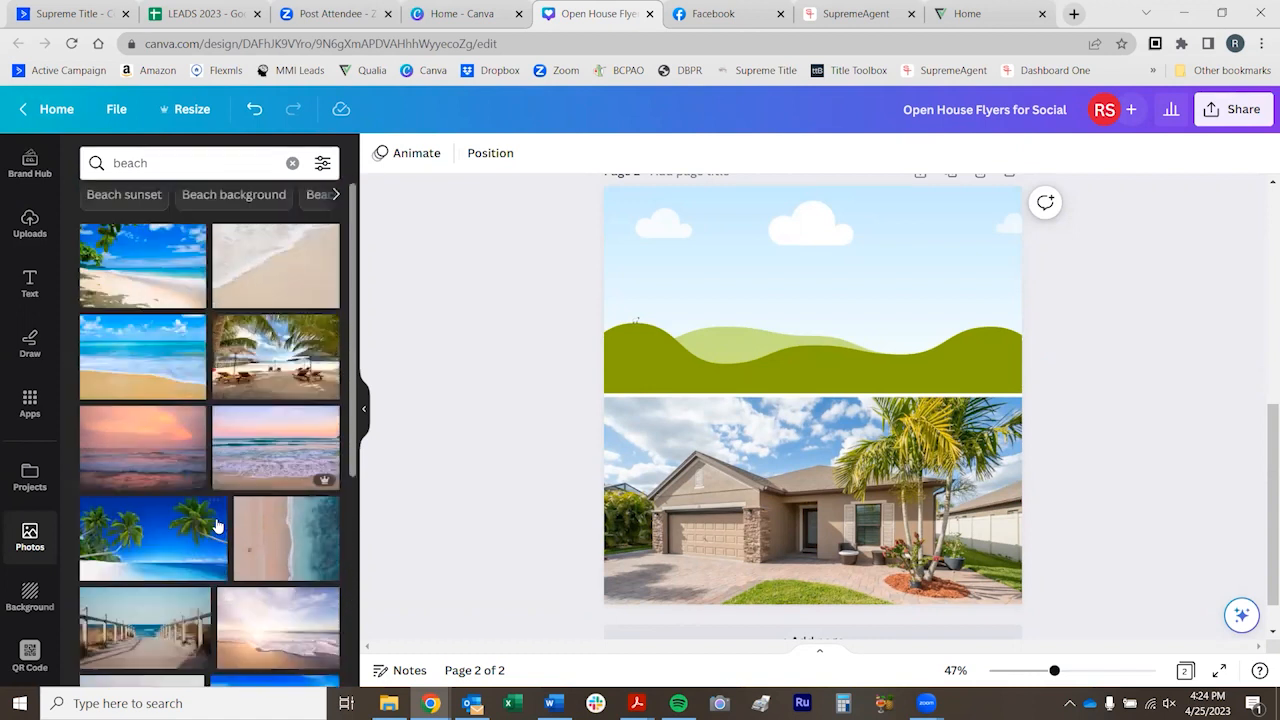
{"action": "scroll", "coordinate": [200, 463], "scroll_direction": "down", "scroll_amount": 3}
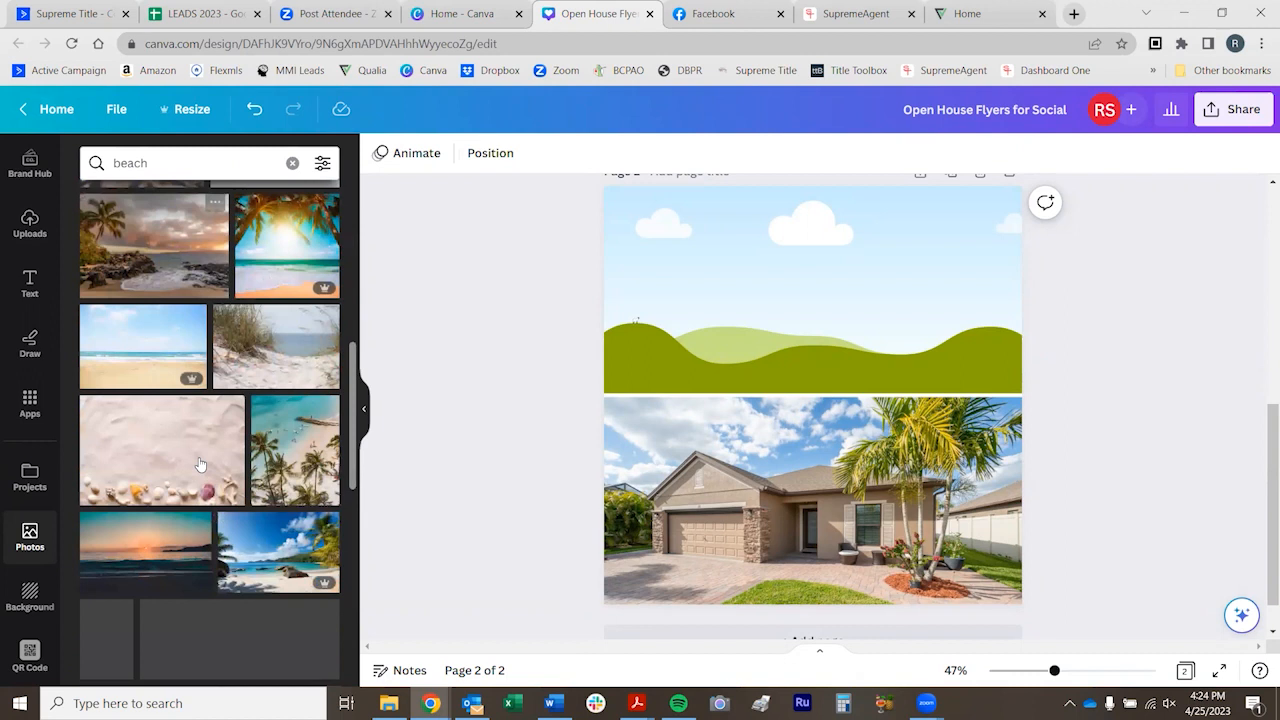
{"action": "left_click", "coordinate": [129, 464]}
{"action": "left_click_drag", "start_coordinate": [859, 261], "coordinate": [792, 325]}
{"action": "left_click", "coordinate": [882, 299]}
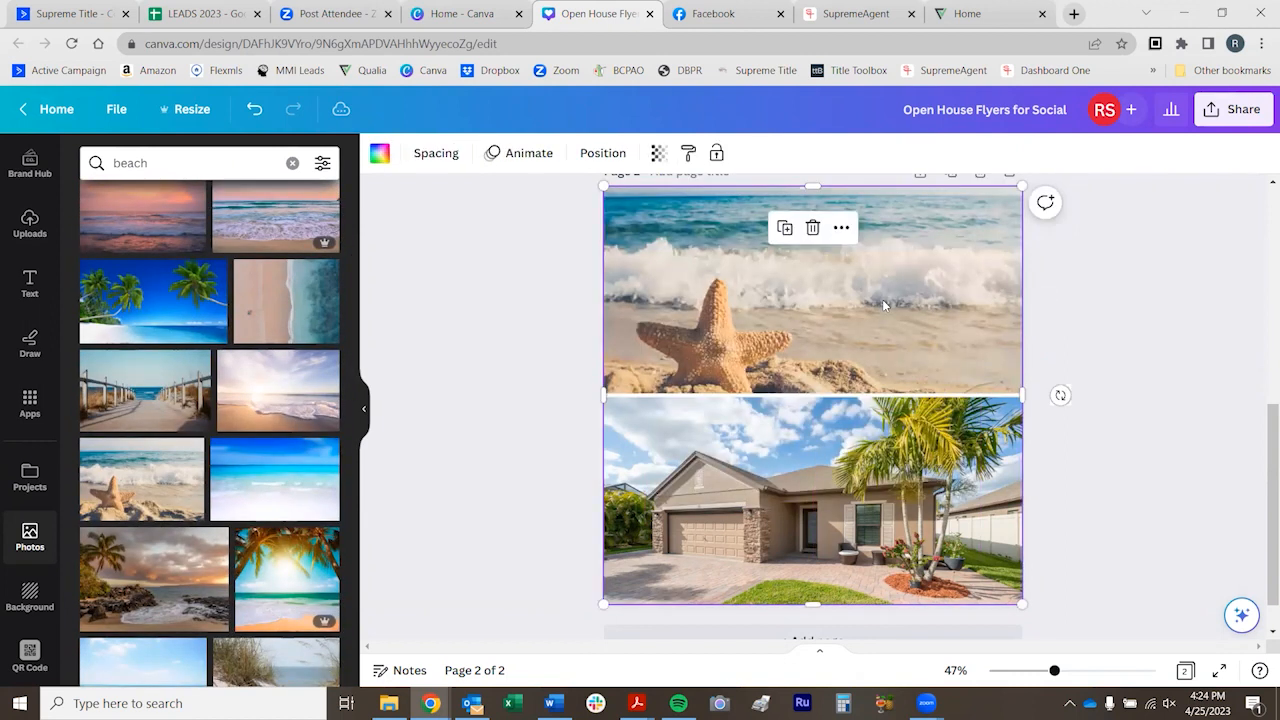
Shift the starfish photo slightly up within the upper grid cell to adjust its crop
{"action": "double_click", "coordinate": [882, 299]}
{"action": "left_click_drag", "start_coordinate": [882, 299], "coordinate": [850, 285]}
{"action": "left_click", "coordinate": [542, 342]}
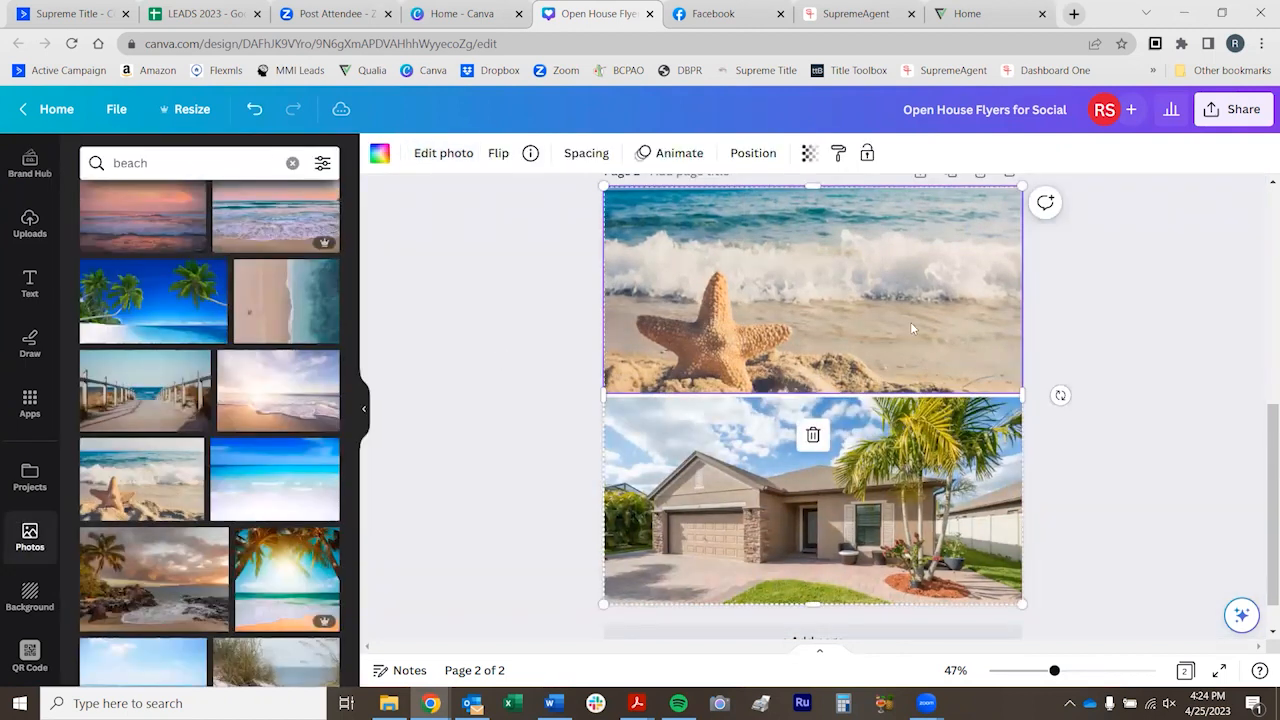
{"action": "left_click", "coordinate": [461, 375]}
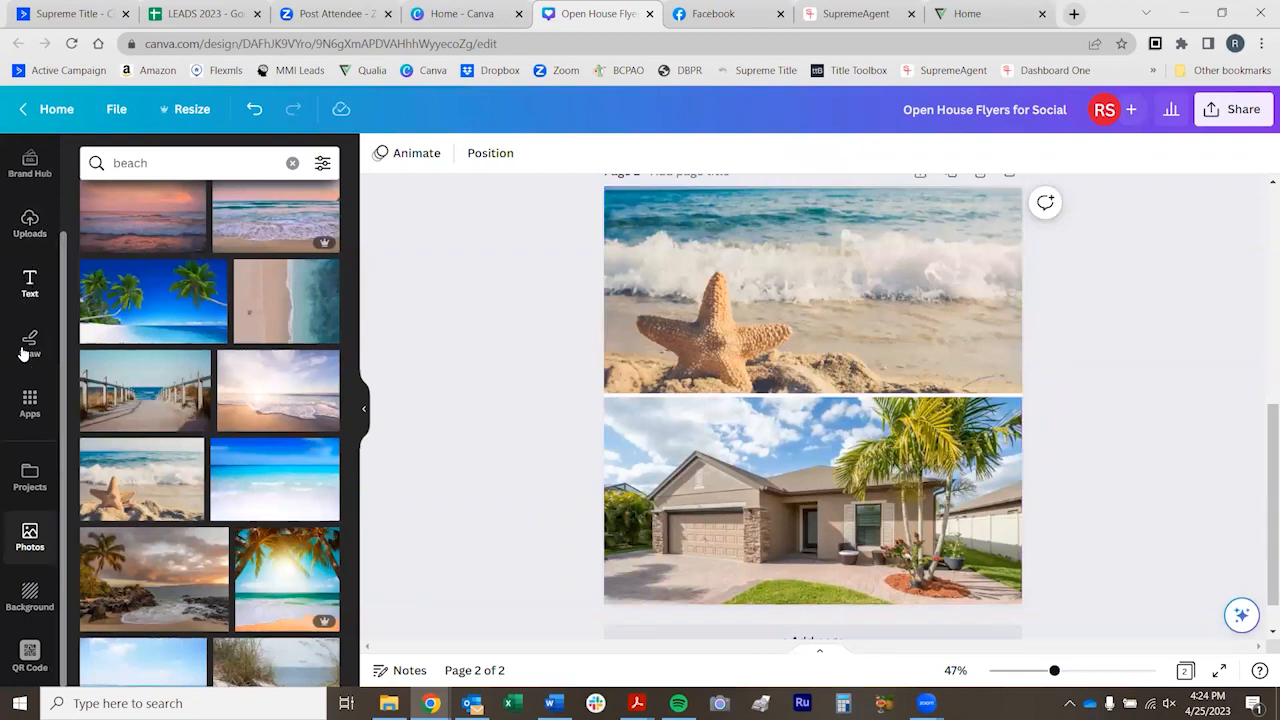
Add a rounded square shape from the lines and shapes elements to page 2
{"action": "left_click", "coordinate": [28, 285]}
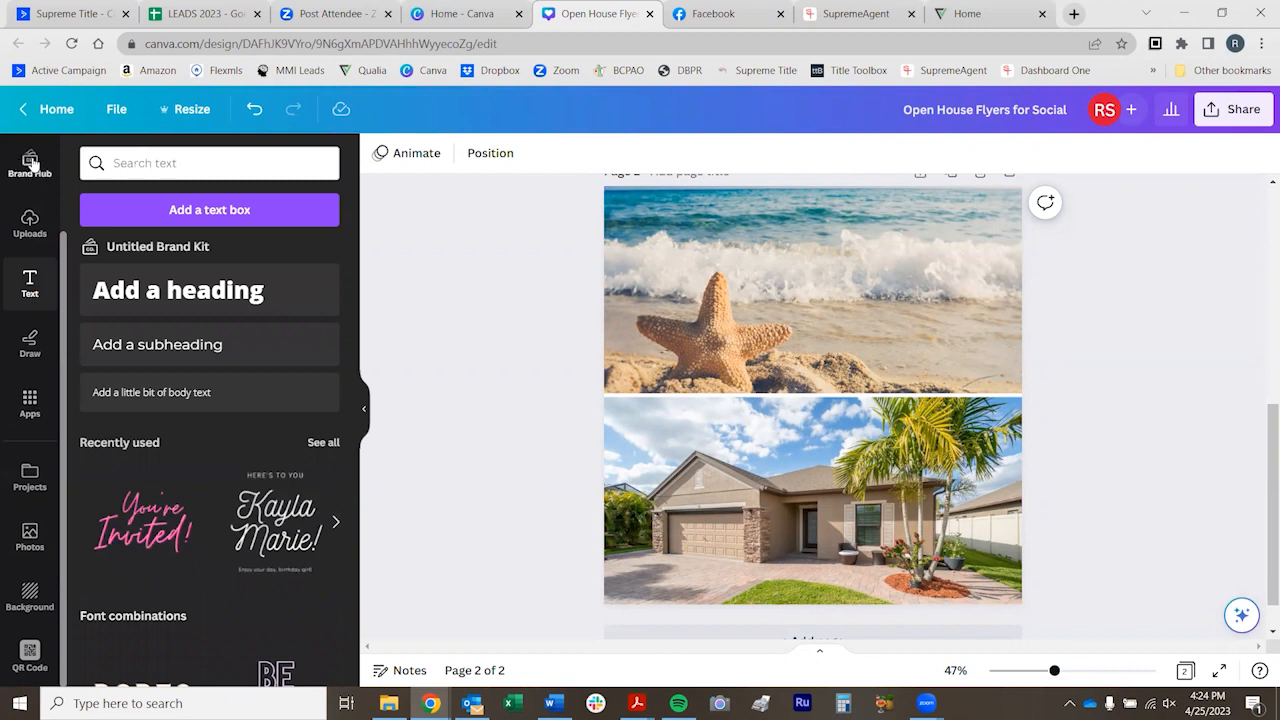
{"action": "scroll", "coordinate": [28, 240], "scroll_direction": "up", "scroll_amount": 2}
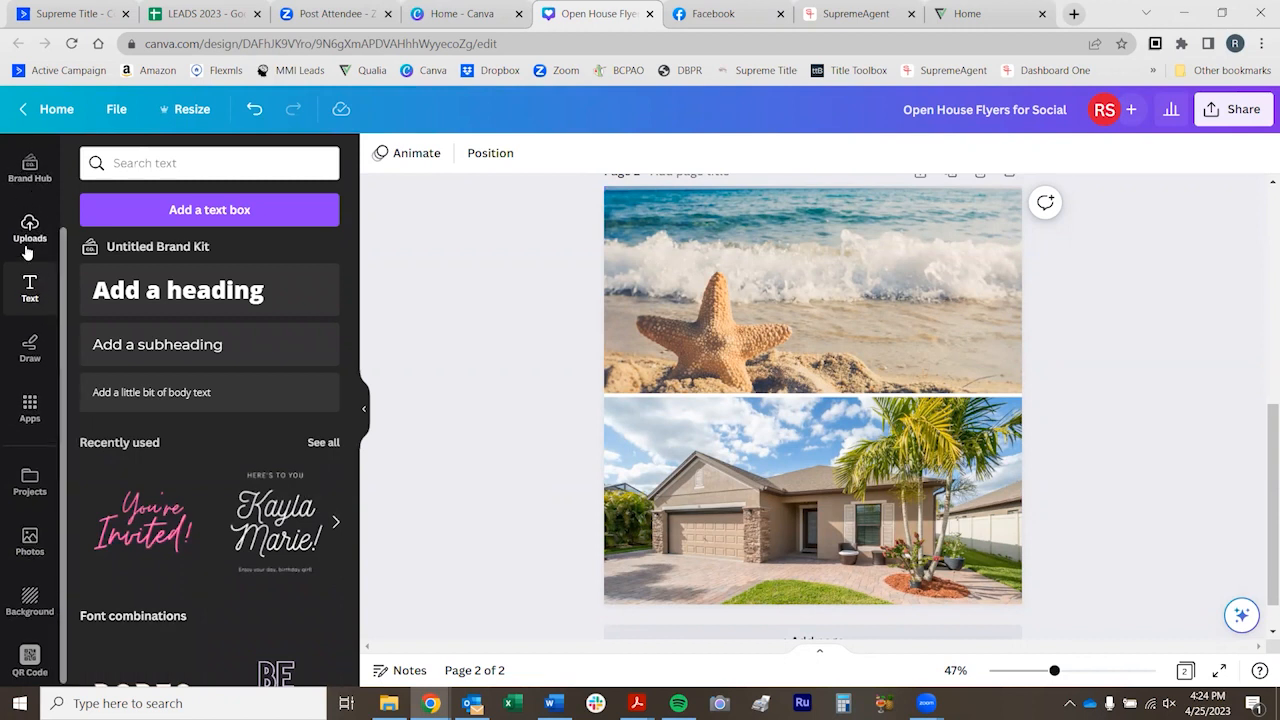
{"action": "left_click", "coordinate": [30, 220]}
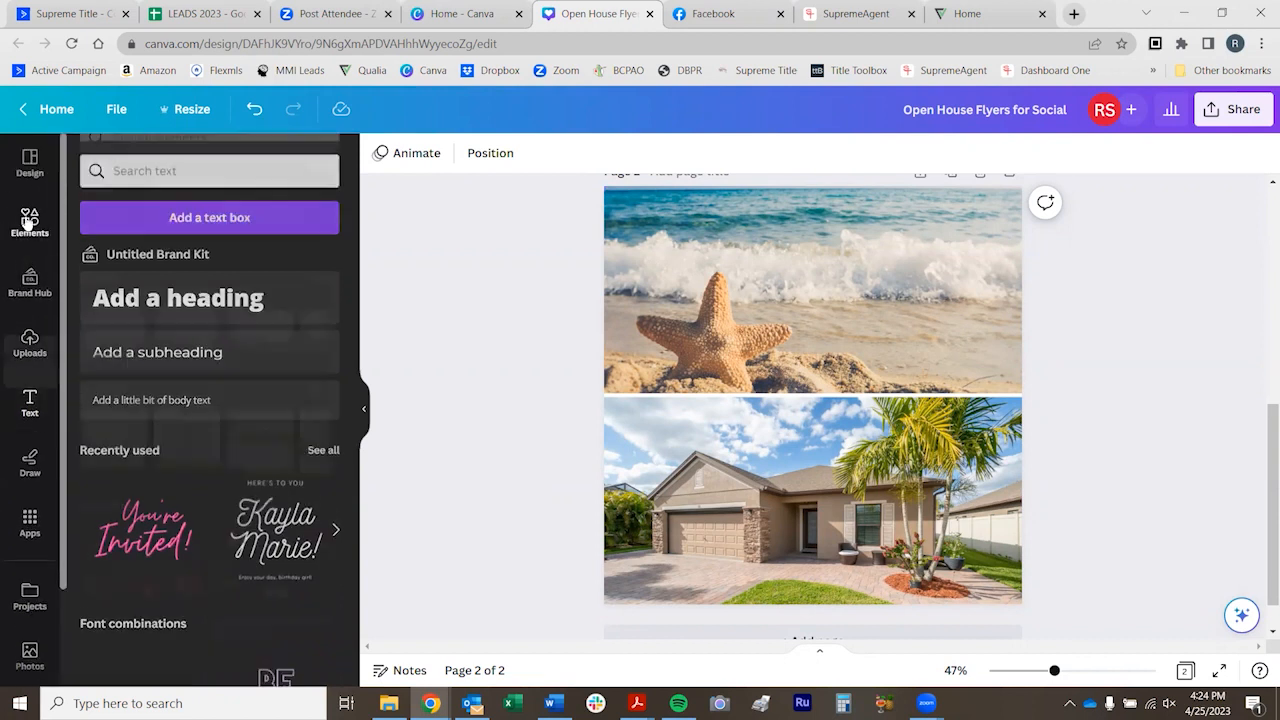
{"action": "scroll", "coordinate": [163, 348], "scroll_direction": "up", "scroll_amount": 5}
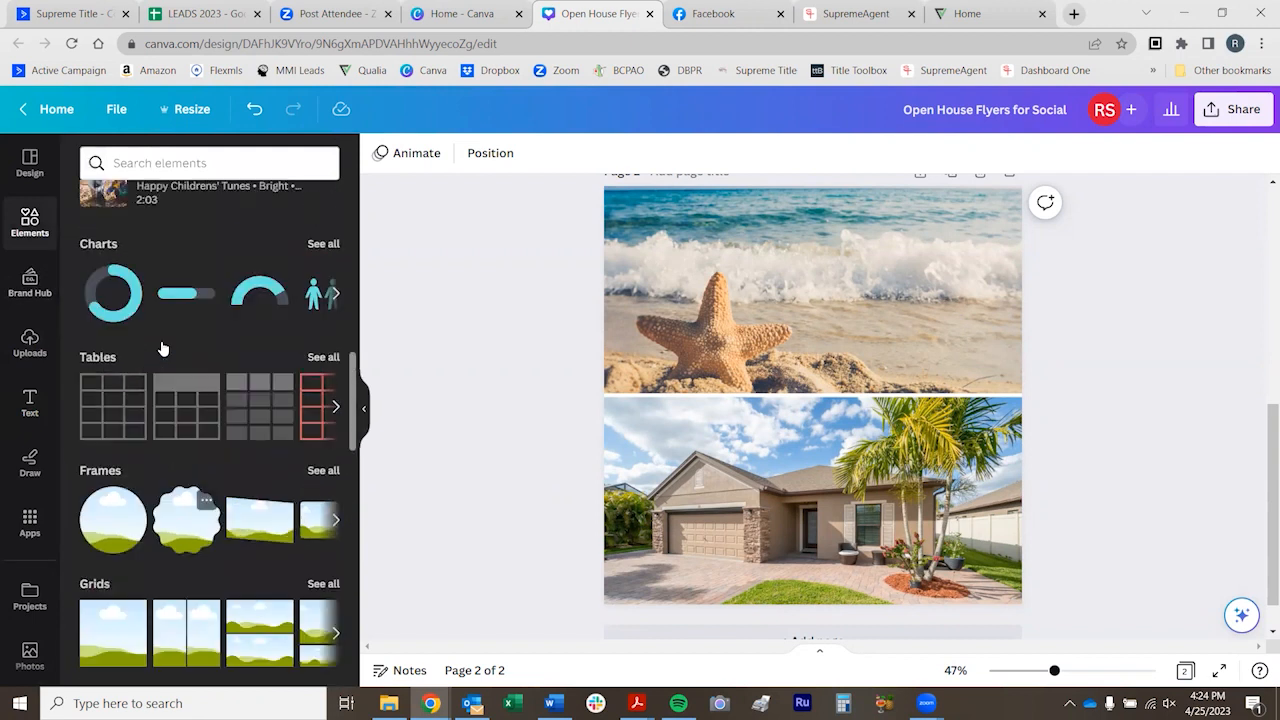
{"action": "scroll", "coordinate": [163, 348], "scroll_direction": "up", "scroll_amount": 3}
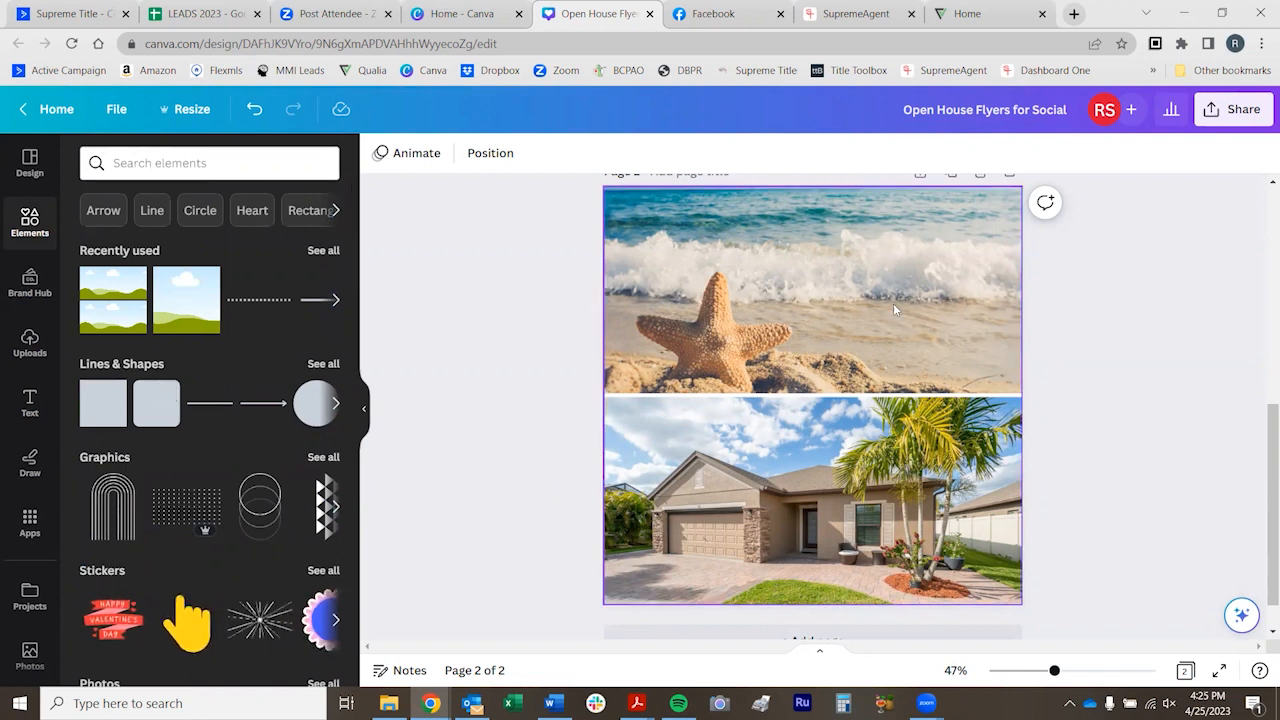
{"action": "left_click", "coordinate": [152, 418]}
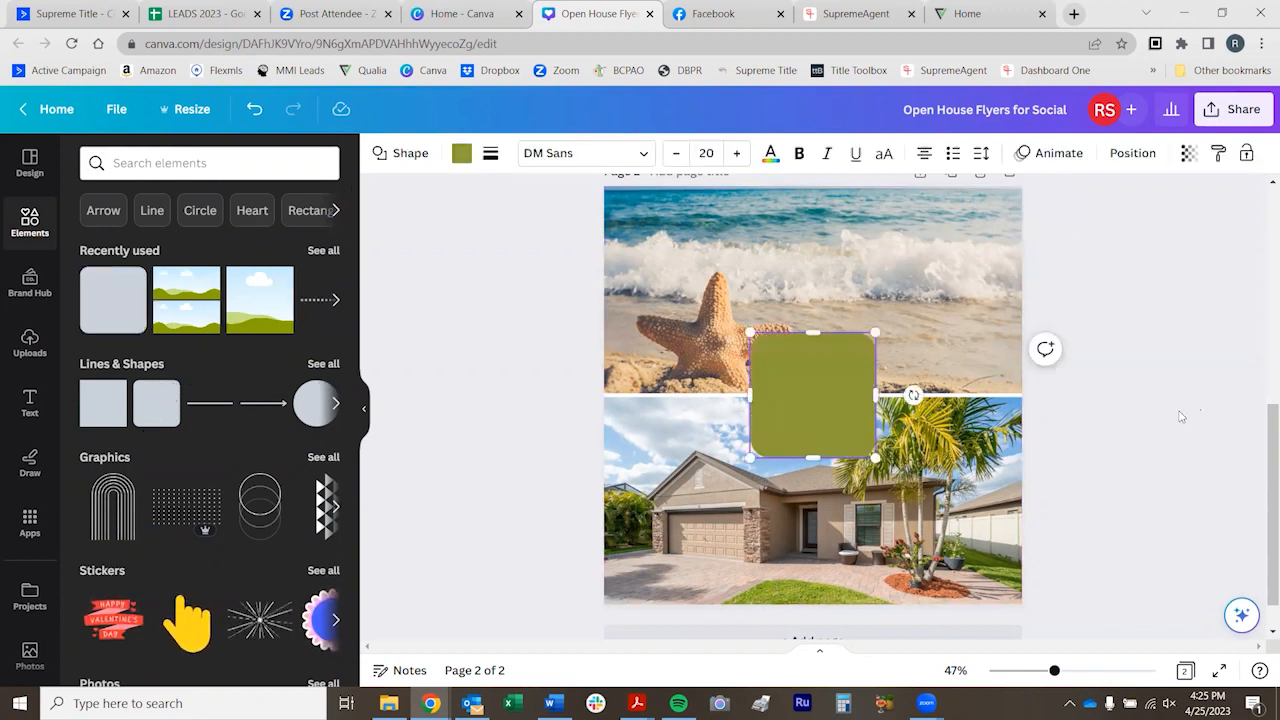
Move the rounded square over the beach photo, right of the starfish, and widen it into a rectangle extending past the page's right edge
{"action": "left_click_drag", "start_coordinate": [835, 406], "coordinate": [961, 296]}
{"action": "left_click_drag", "start_coordinate": [882, 284], "coordinate": [812, 284]}
{"action": "left_click_drag", "start_coordinate": [907, 284], "coordinate": [931, 297]}
{"action": "left_click_drag", "start_coordinate": [851, 281], "coordinate": [839, 284]}
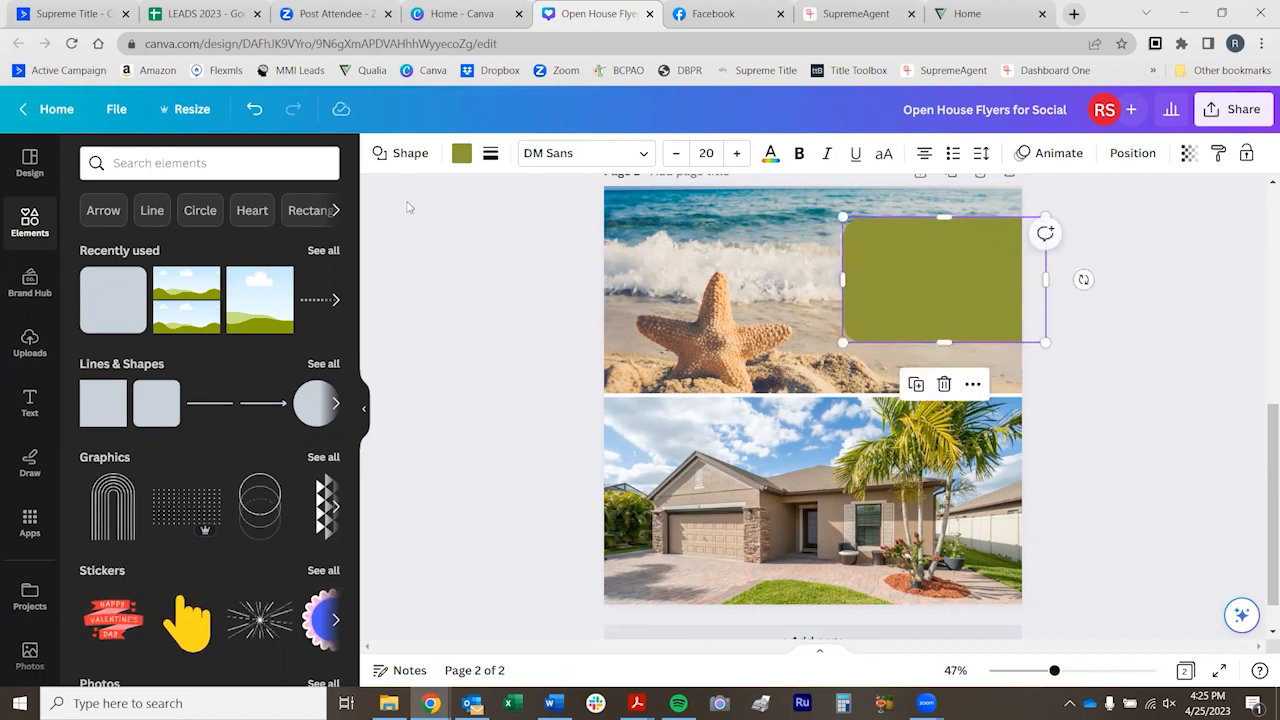
Change the rounded rectangle's fill color to white (#ffffff)
{"action": "left_click", "coordinate": [461, 153]}
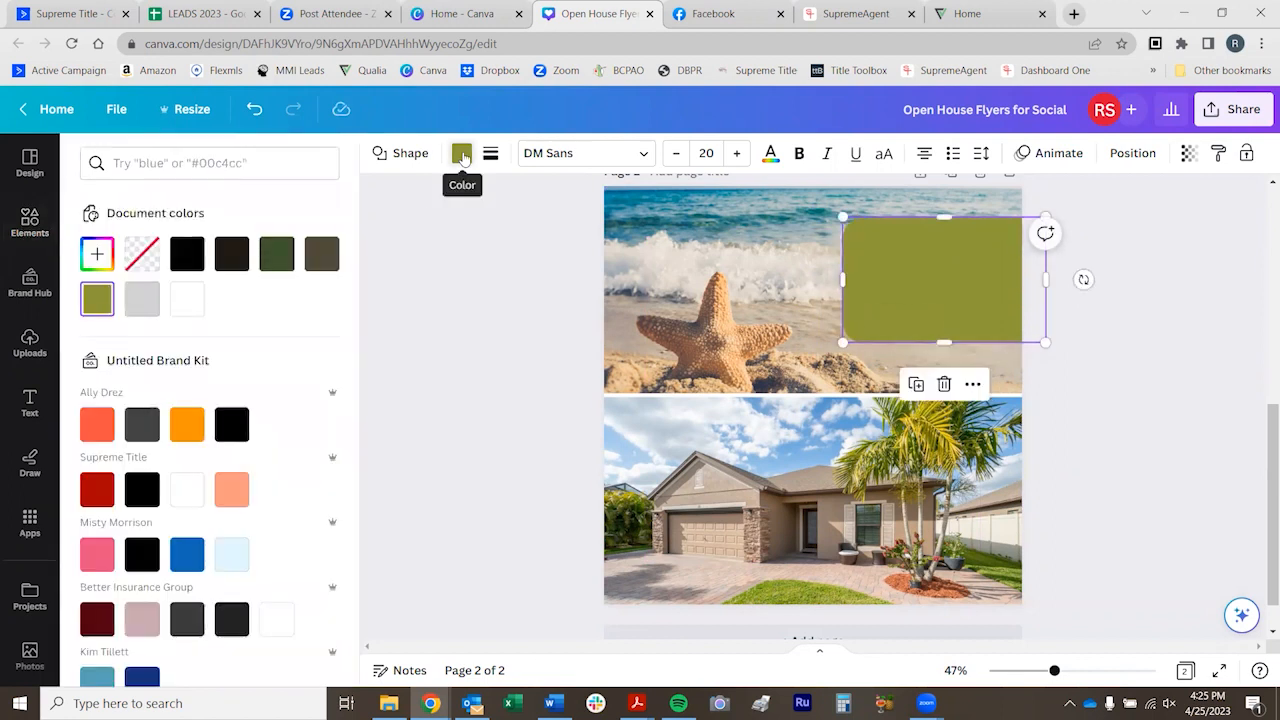
{"action": "left_click", "coordinate": [187, 298]}
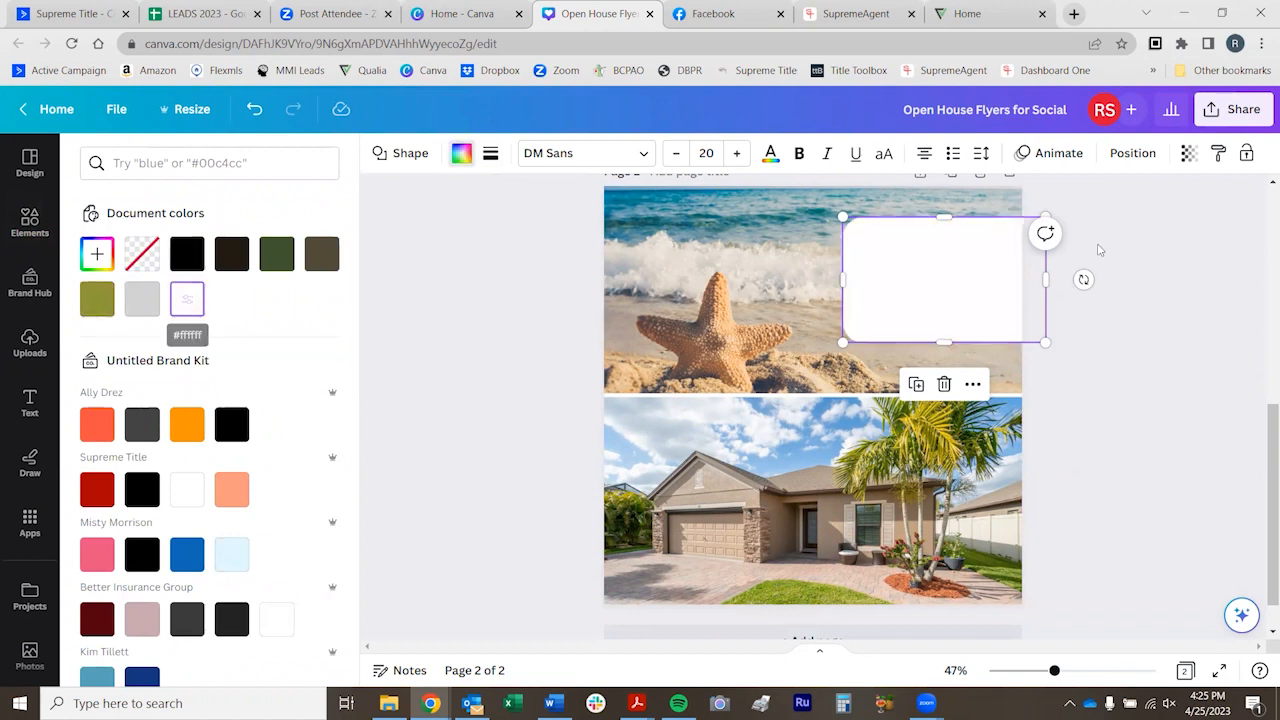
{"action": "scroll", "coordinate": [1100, 249], "scroll_direction": "up", "scroll_amount": 4}
{"action": "scroll", "coordinate": [1143, 360], "scroll_direction": "down", "scroll_amount": 4}
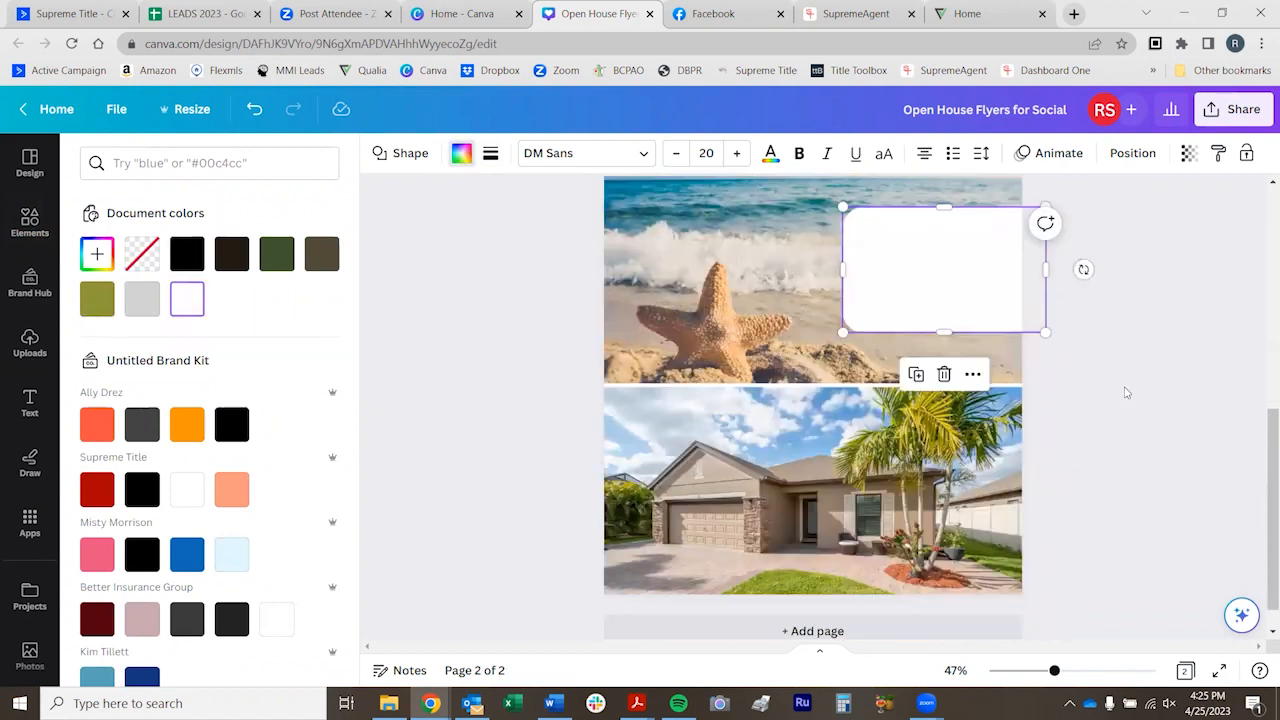
{"action": "left_click", "coordinate": [1061, 394]}
{"action": "scroll", "coordinate": [1100, 394], "scroll_direction": "up", "scroll_amount": 1}
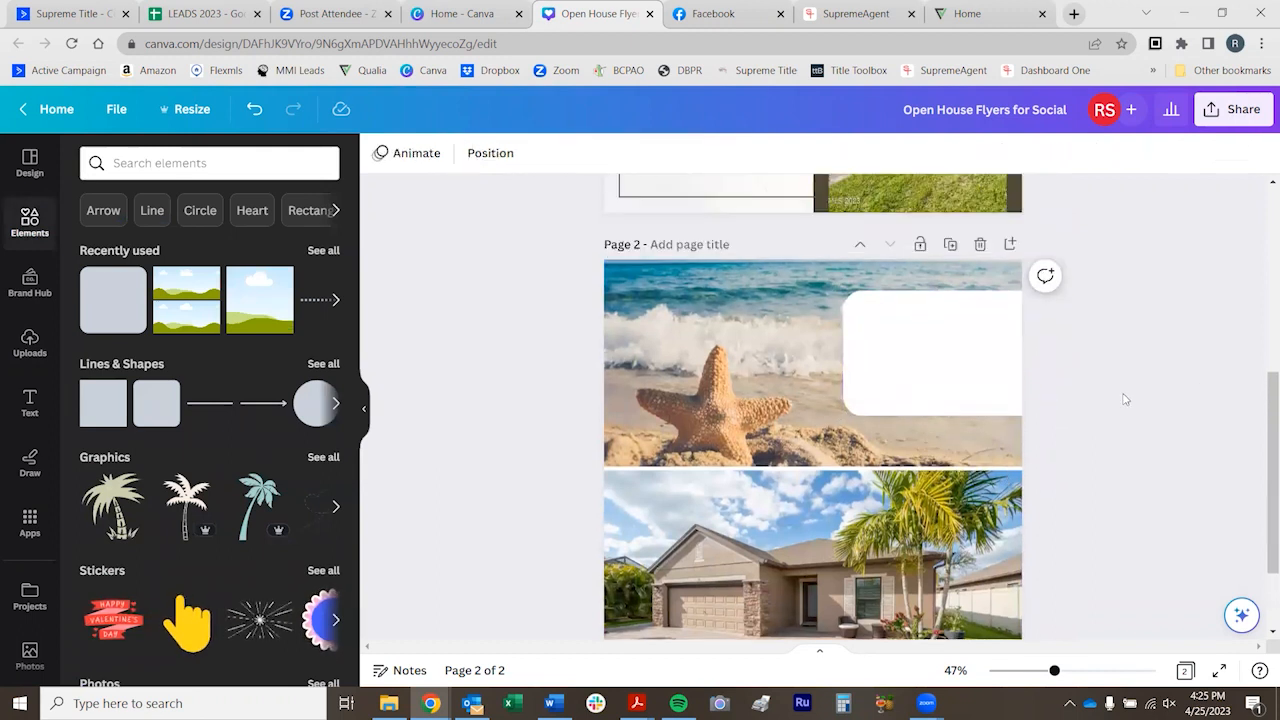
{"action": "scroll", "coordinate": [1120, 397], "scroll_direction": "up", "scroll_amount": 2}
{"action": "scroll", "coordinate": [1050, 385], "scroll_direction": "down", "scroll_amount": 2}
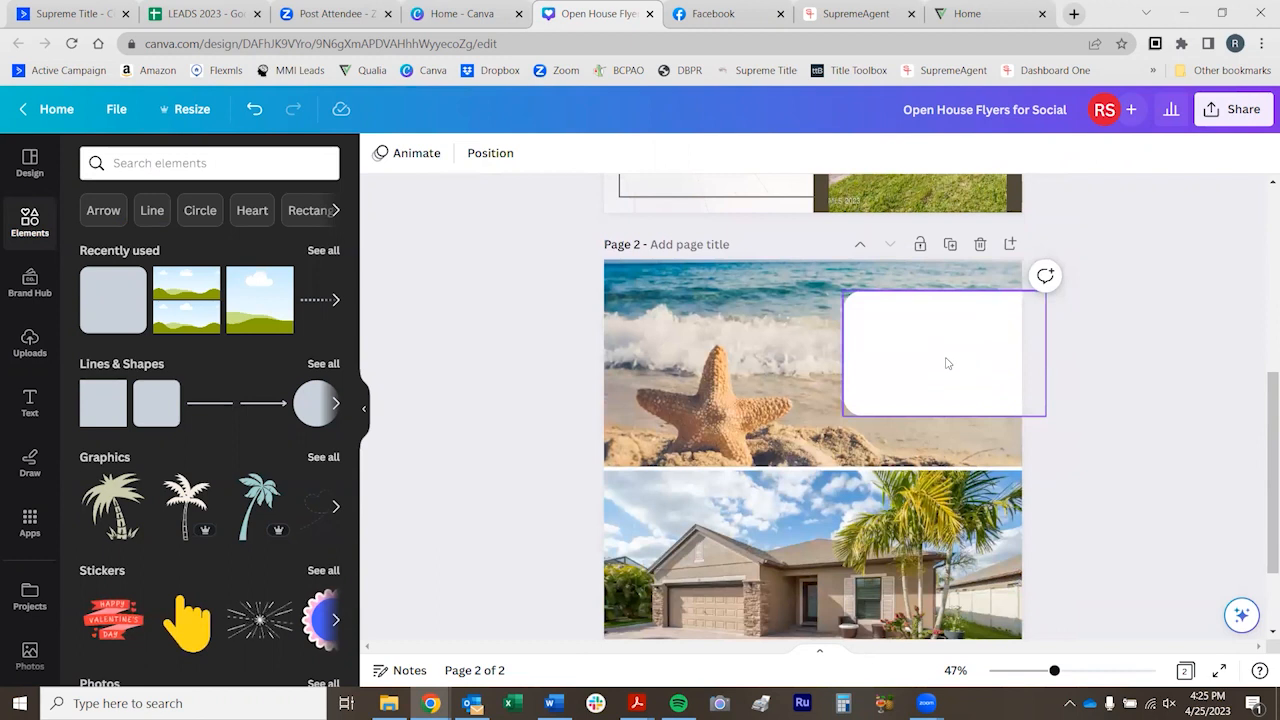
Make the white rounded rectangle semi-transparent so the beach photo shows through it
{"action": "left_click", "coordinate": [948, 363]}
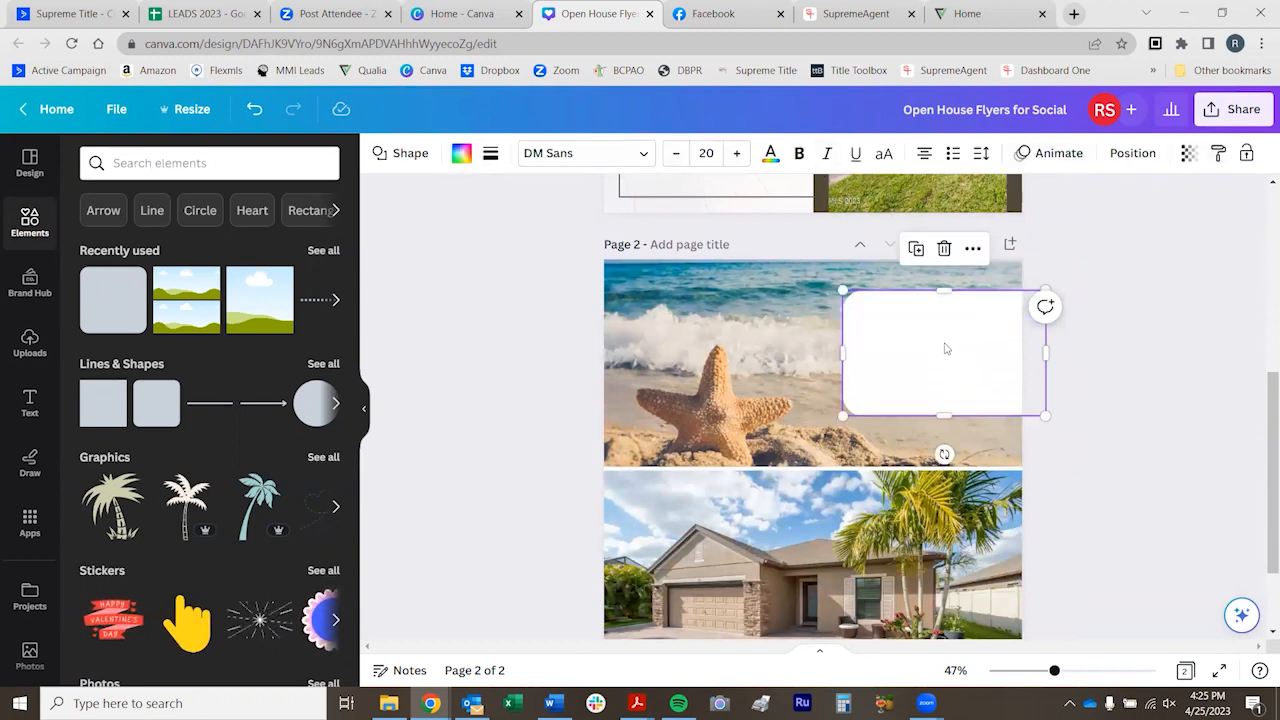
{"action": "left_click", "coordinate": [1189, 156]}
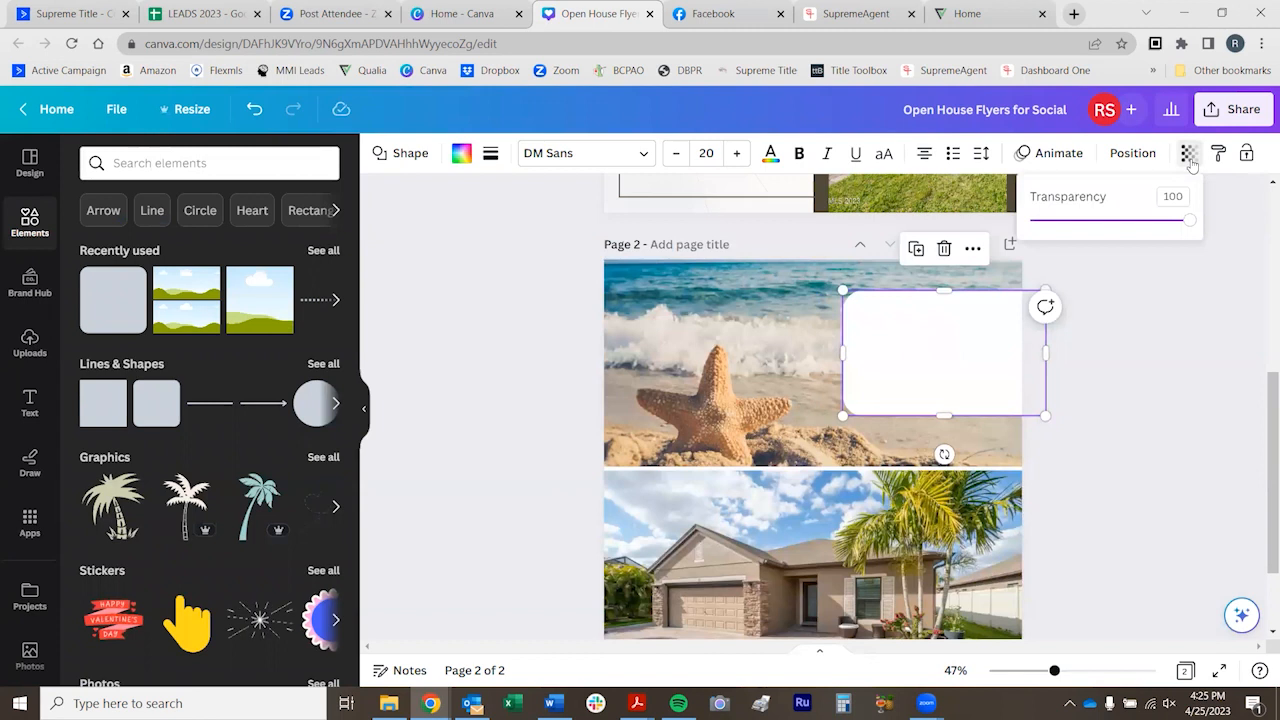
{"action": "left_click_drag", "start_coordinate": [1189, 221], "coordinate": [1117, 222]}
{"action": "left_click", "coordinate": [1110, 343]}
{"action": "left_click", "coordinate": [1110, 345]}
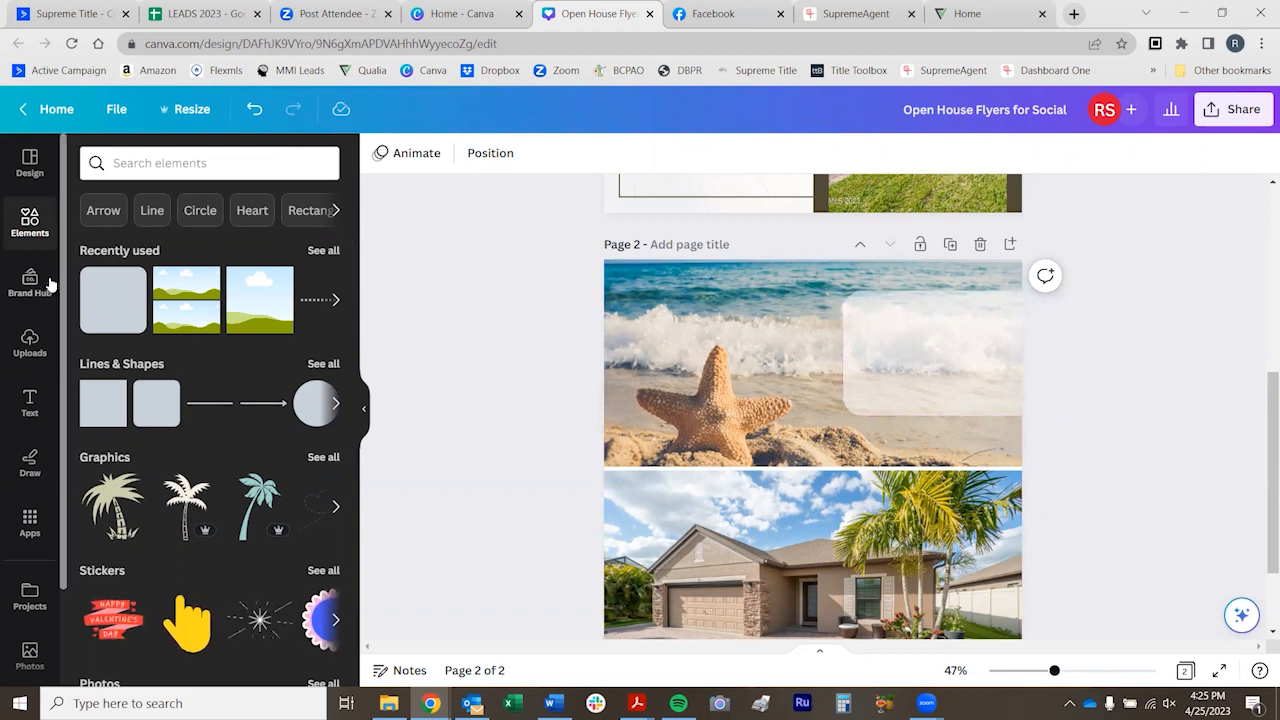
Browse the available text styles and font combinations for the flyer
{"action": "left_click", "coordinate": [30, 402]}
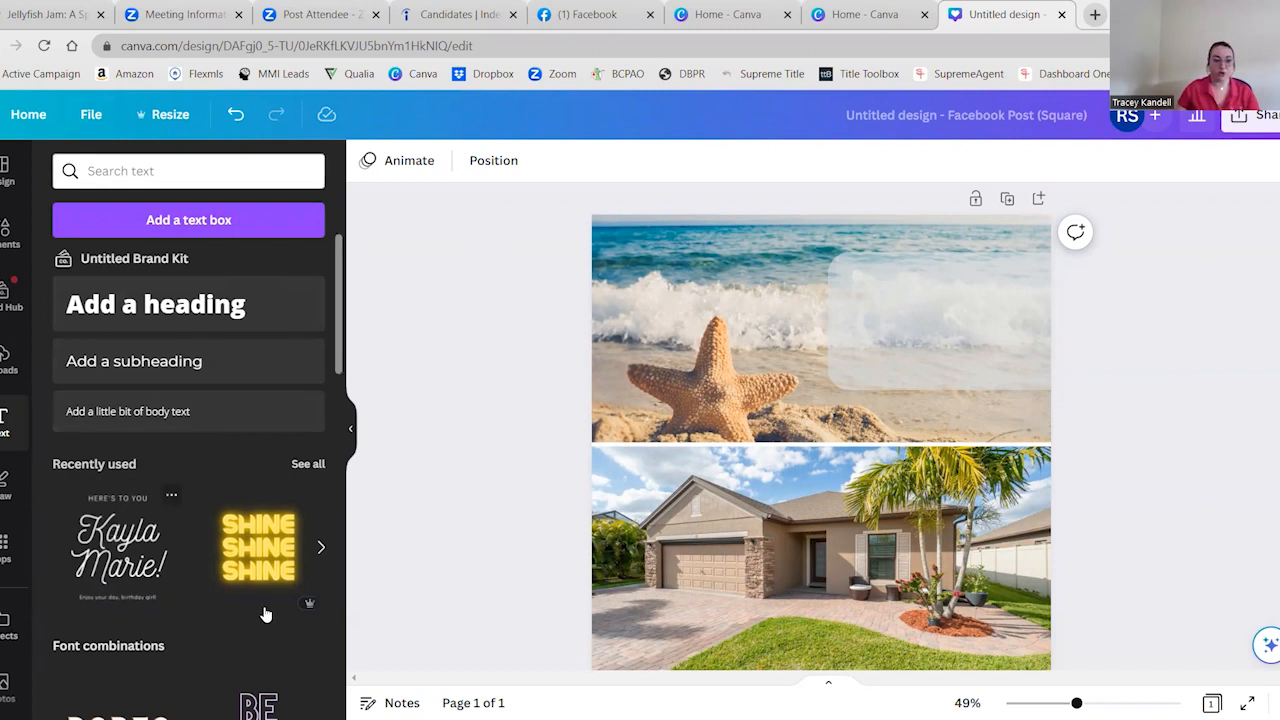
{"action": "scroll", "coordinate": [168, 580], "scroll_direction": "down", "scroll_amount": 3}
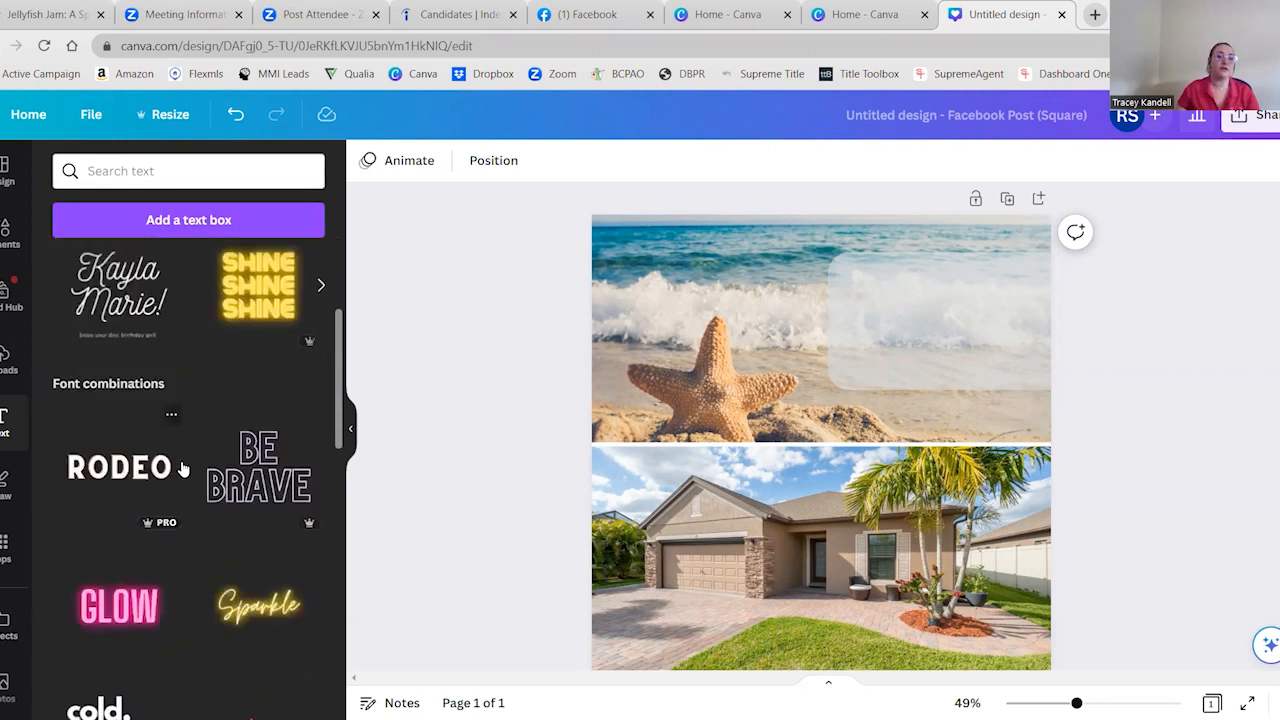
{"action": "scroll", "coordinate": [126, 420], "scroll_direction": "down", "scroll_amount": 1}
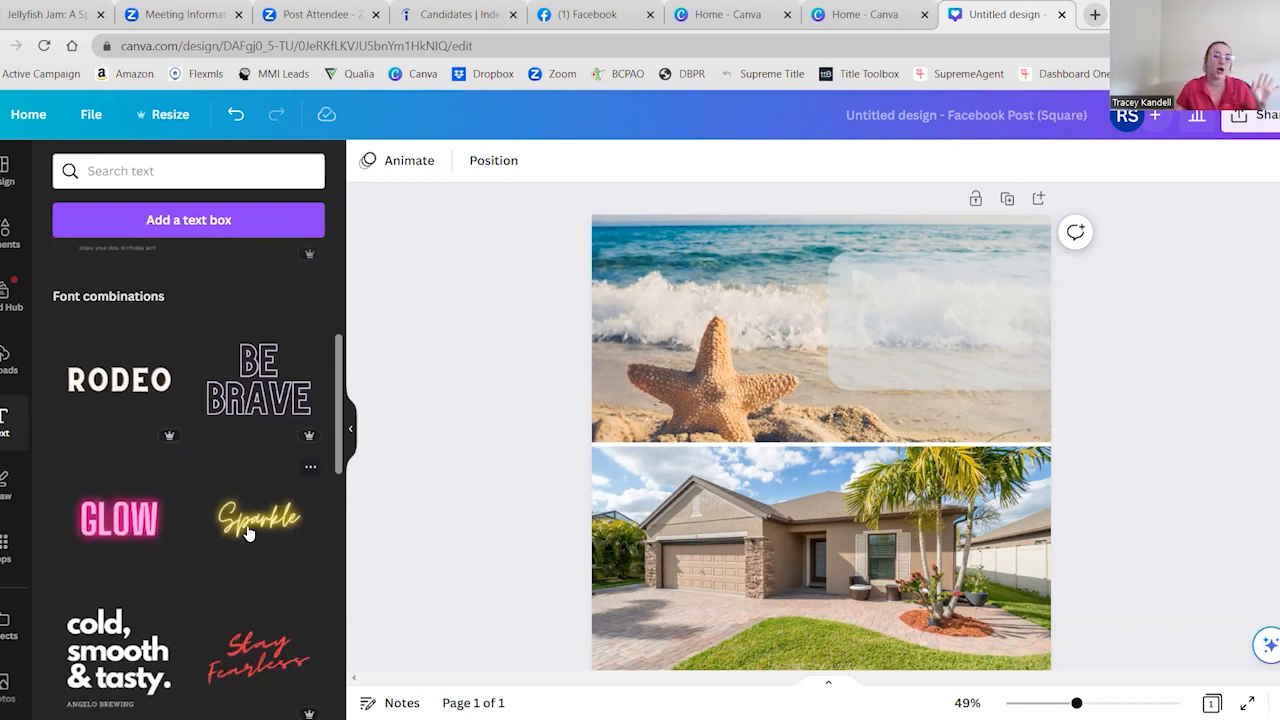
{"action": "scroll", "coordinate": [66, 450], "scroll_direction": "down", "scroll_amount": 3}
{"action": "scroll", "coordinate": [68, 452], "scroll_direction": "down", "scroll_amount": 1}
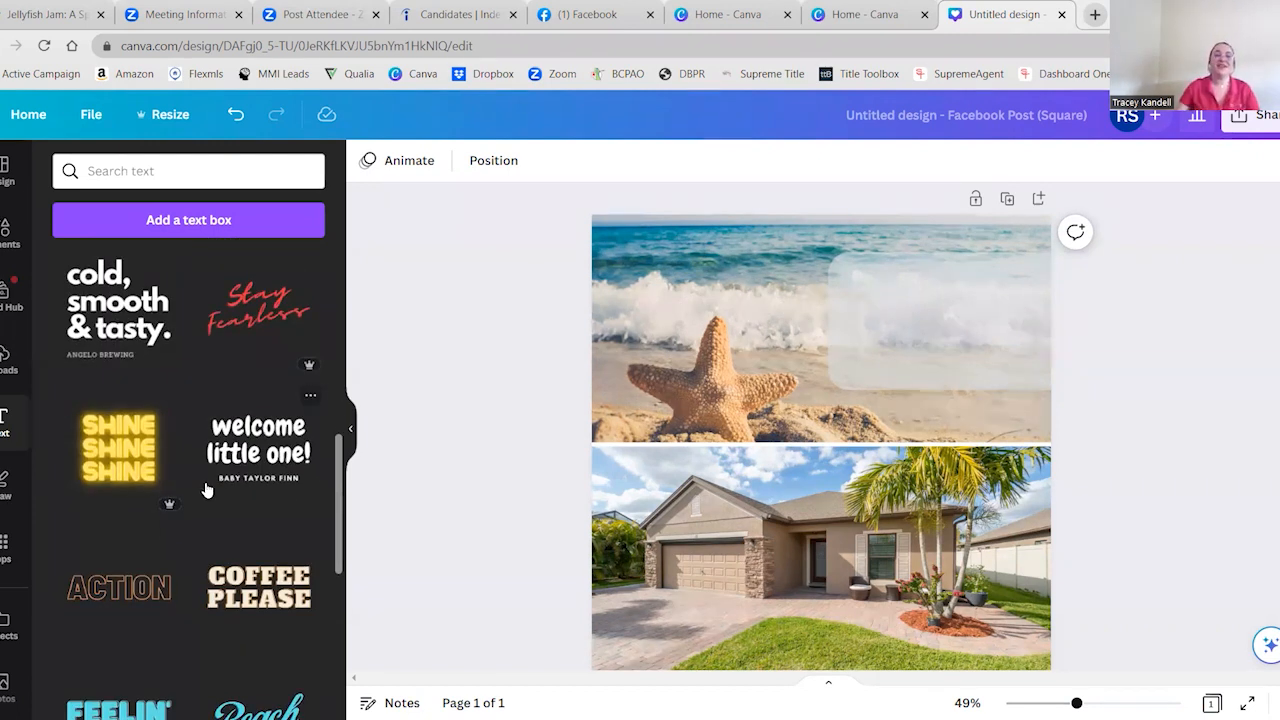
{"action": "scroll", "coordinate": [180, 510], "scroll_direction": "down", "scroll_amount": 2}
{"action": "scroll", "coordinate": [184, 516], "scroll_direction": "up", "scroll_amount": 2}
{"action": "scroll", "coordinate": [184, 516], "scroll_direction": "down", "scroll_amount": 2}
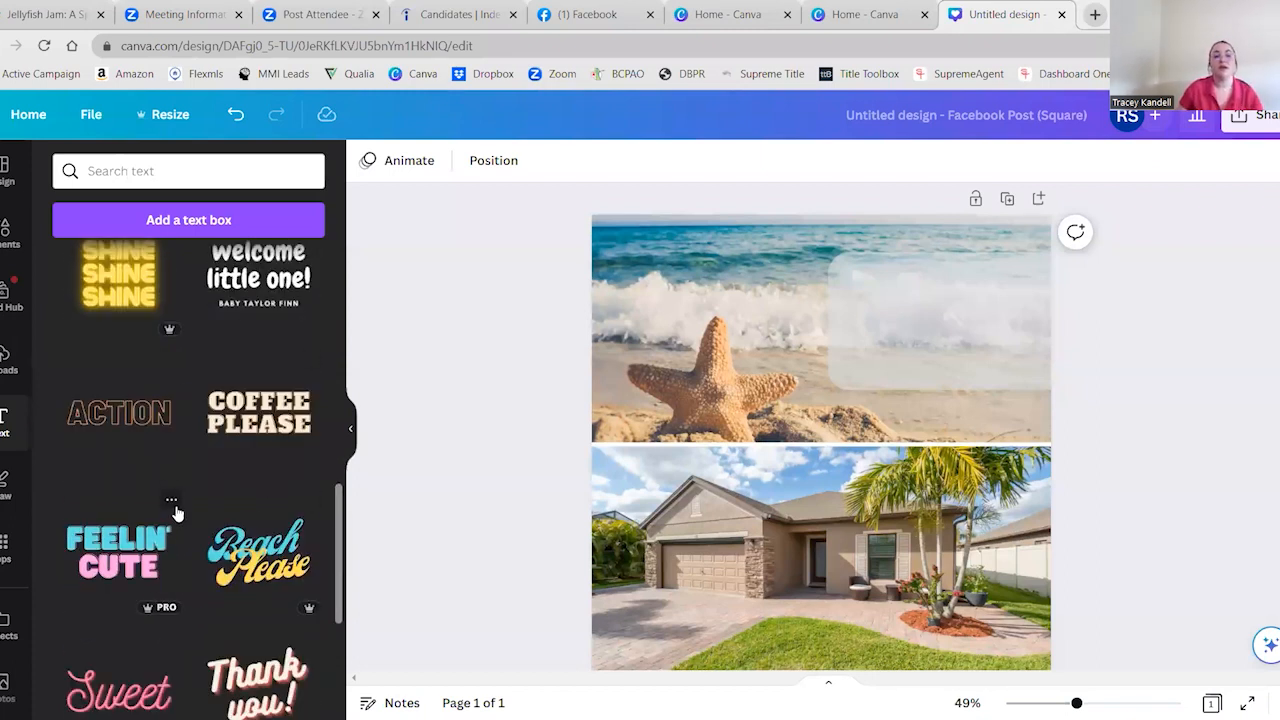
{"action": "scroll", "coordinate": [222, 598], "scroll_direction": "up", "scroll_amount": 12}
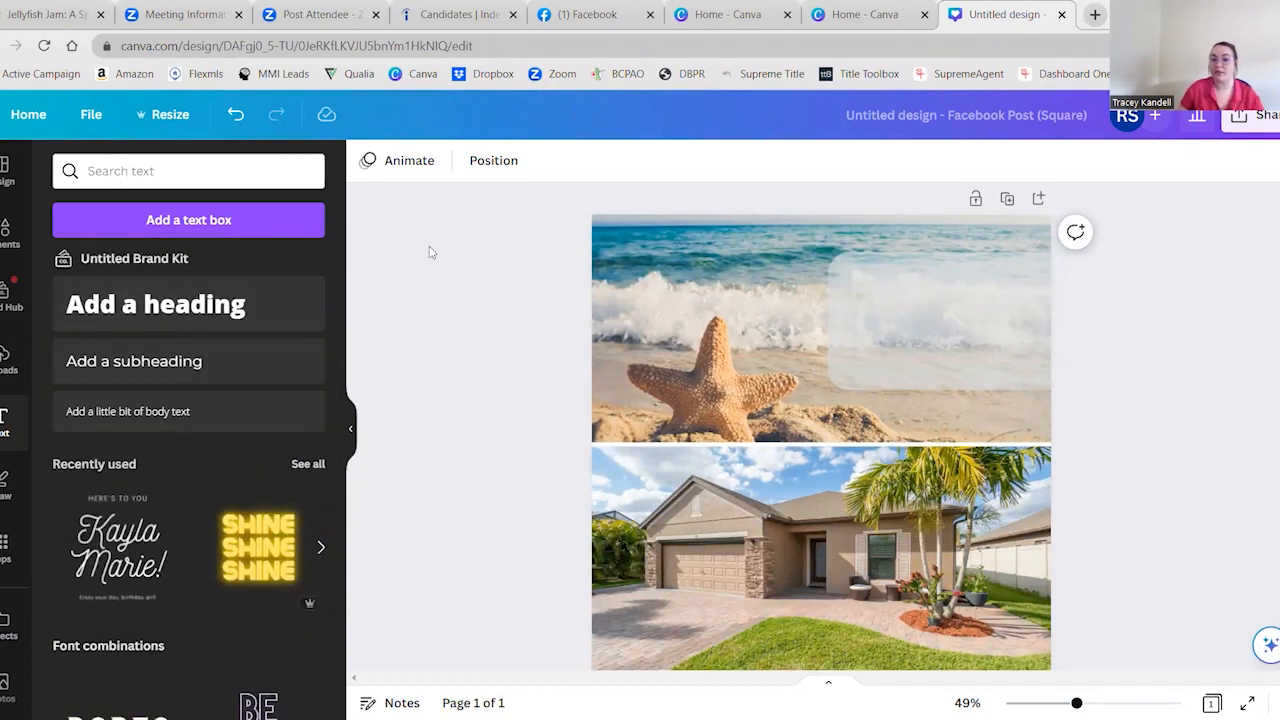
{"action": "scroll", "coordinate": [195, 552], "scroll_direction": "down", "scroll_amount": 6}
{"action": "scroll", "coordinate": [195, 552], "scroll_direction": "up", "scroll_amount": 2}
{"action": "scroll", "coordinate": [195, 552], "scroll_direction": "up", "scroll_amount": 4}
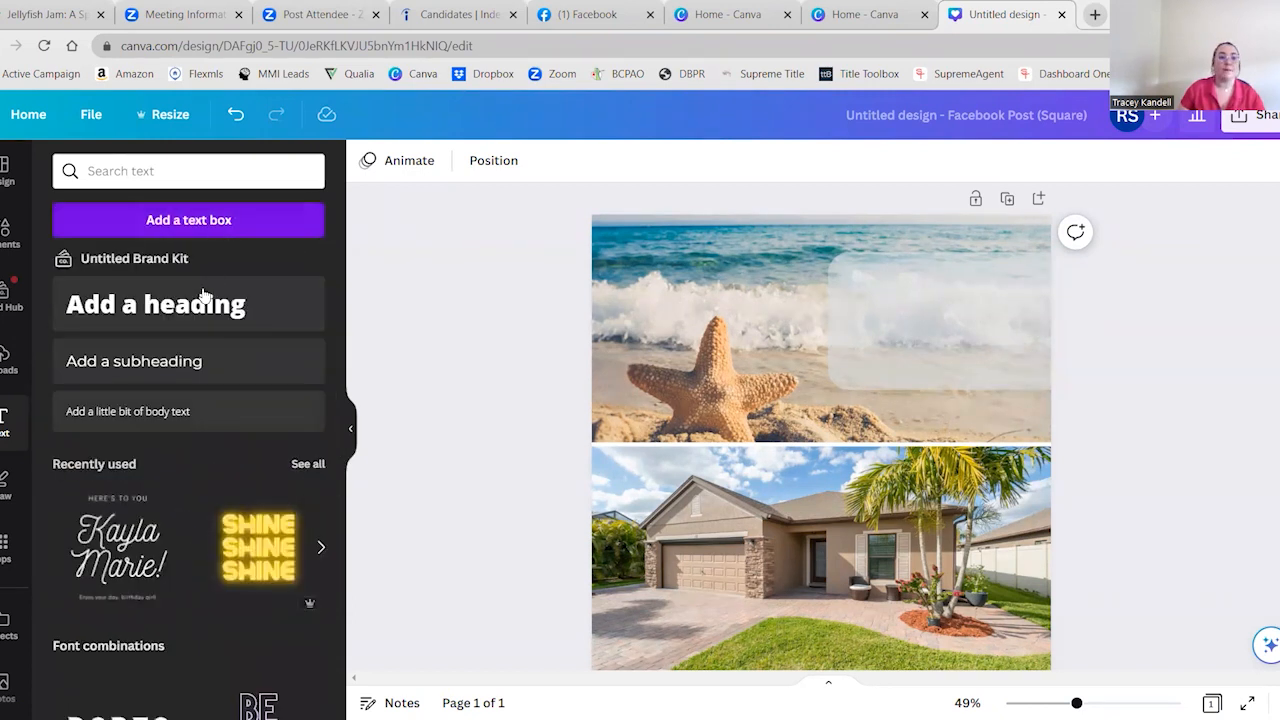
Add a subheading on the translucent rectangle with the agent's full name and "Licensed Real Estate Broker" on a second line
{"action": "left_click", "coordinate": [167, 375]}
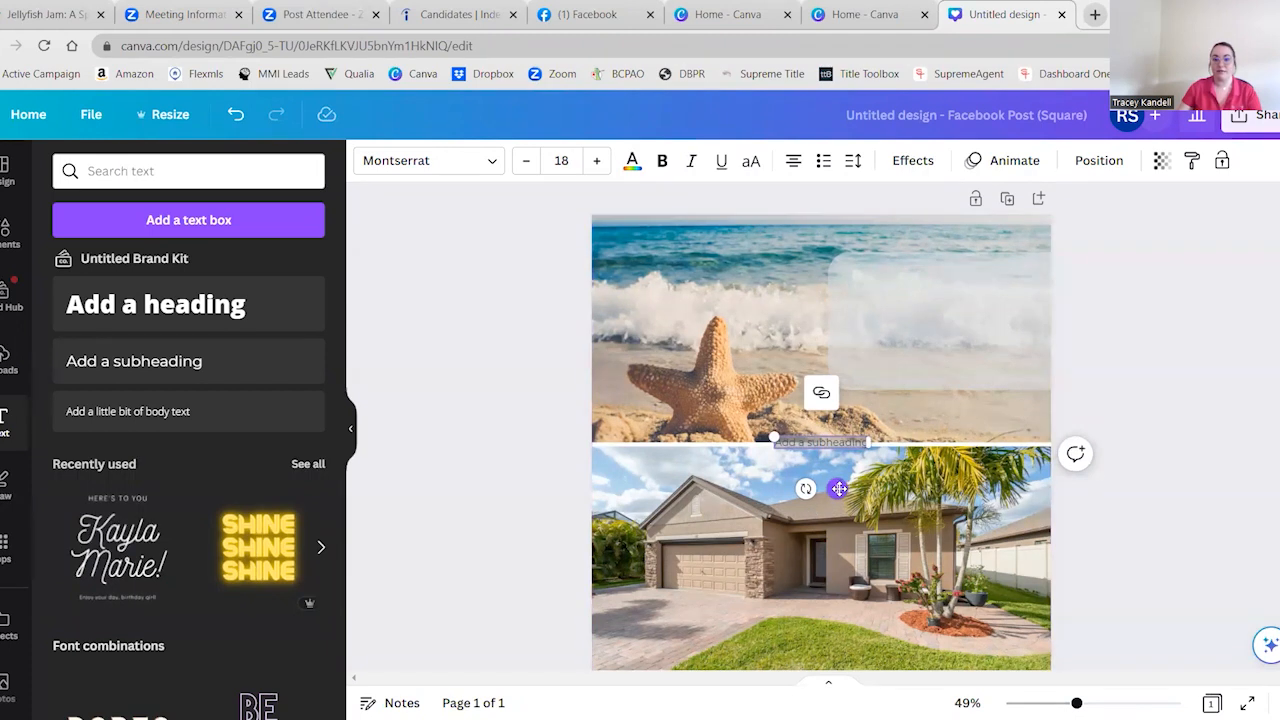
{"action": "left_click_drag", "start_coordinate": [837, 489], "coordinate": [927, 335]}
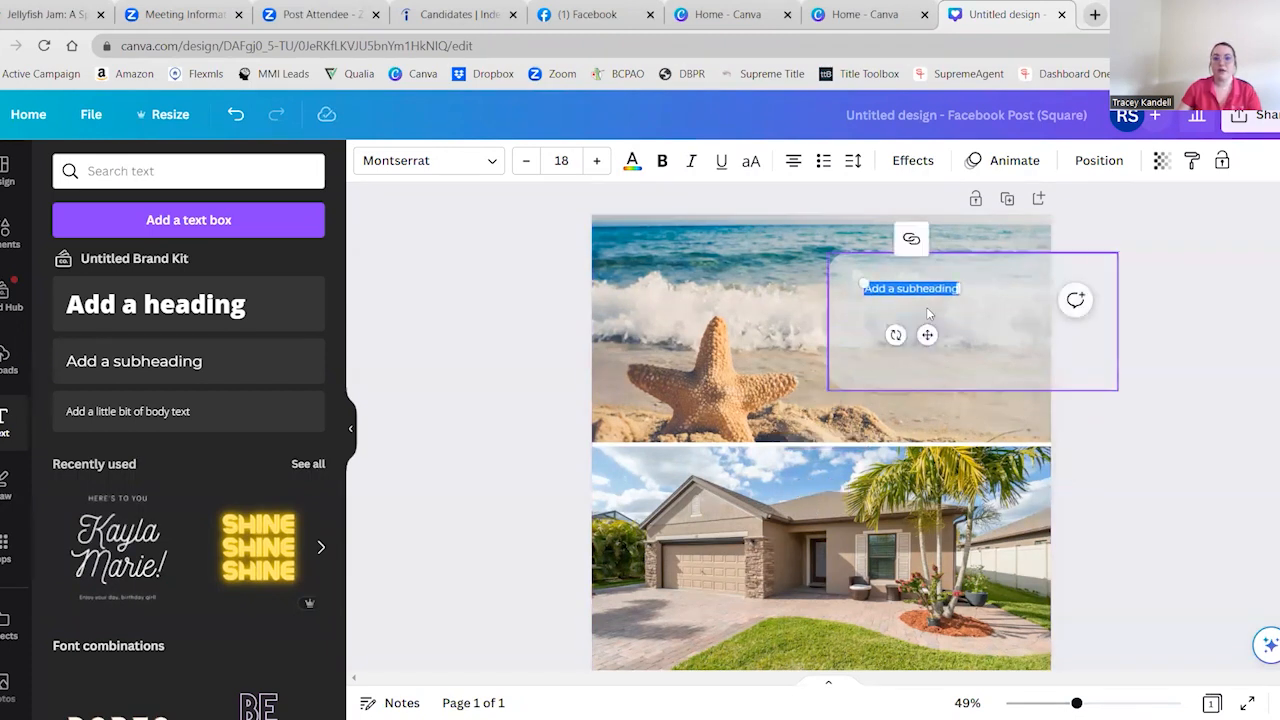
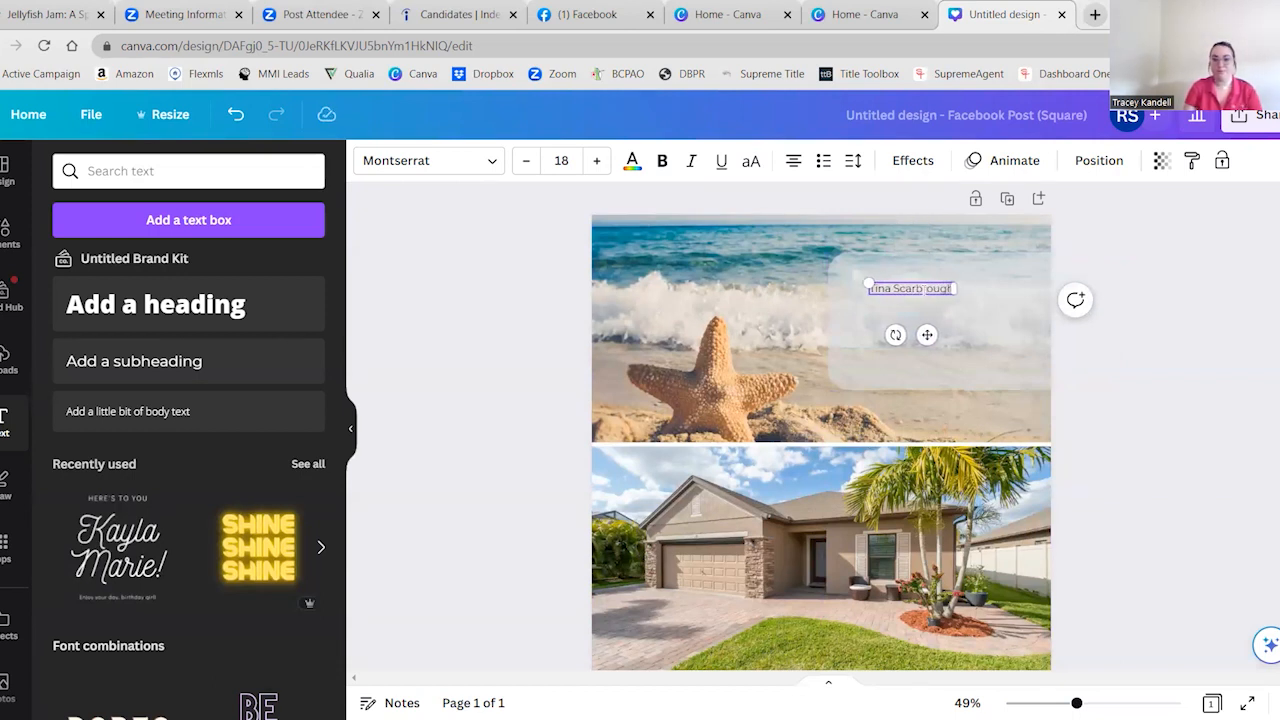
{"action": "key", "text": "Return"}
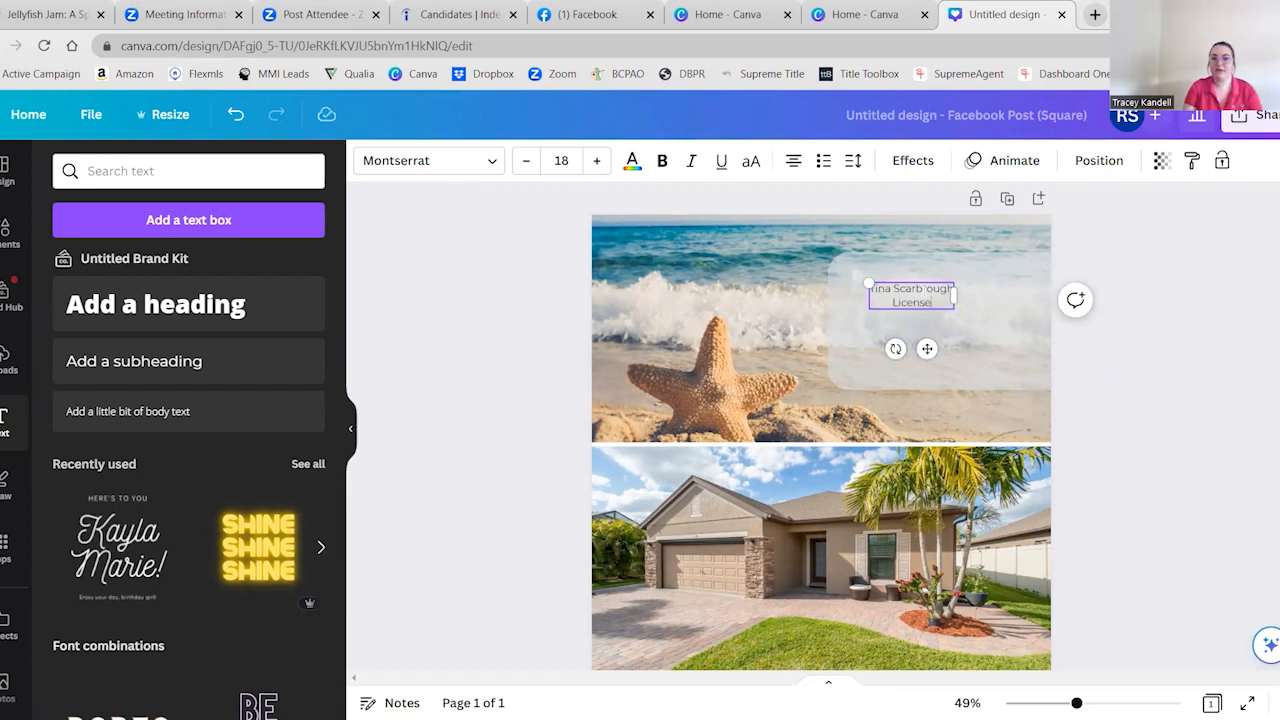
{"action": "type", "text": "Licensed Real Esta"}
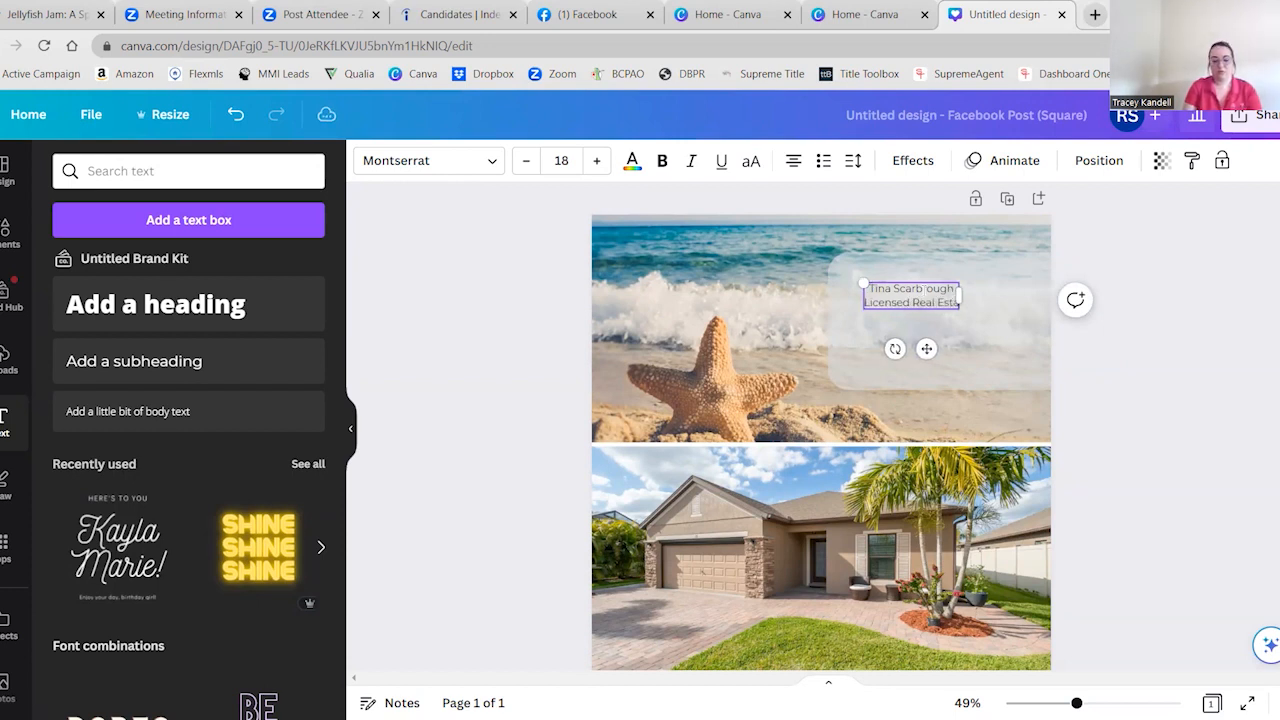
{"action": "type", "text": "te Broker"}
{"action": "key", "text": "Return"}
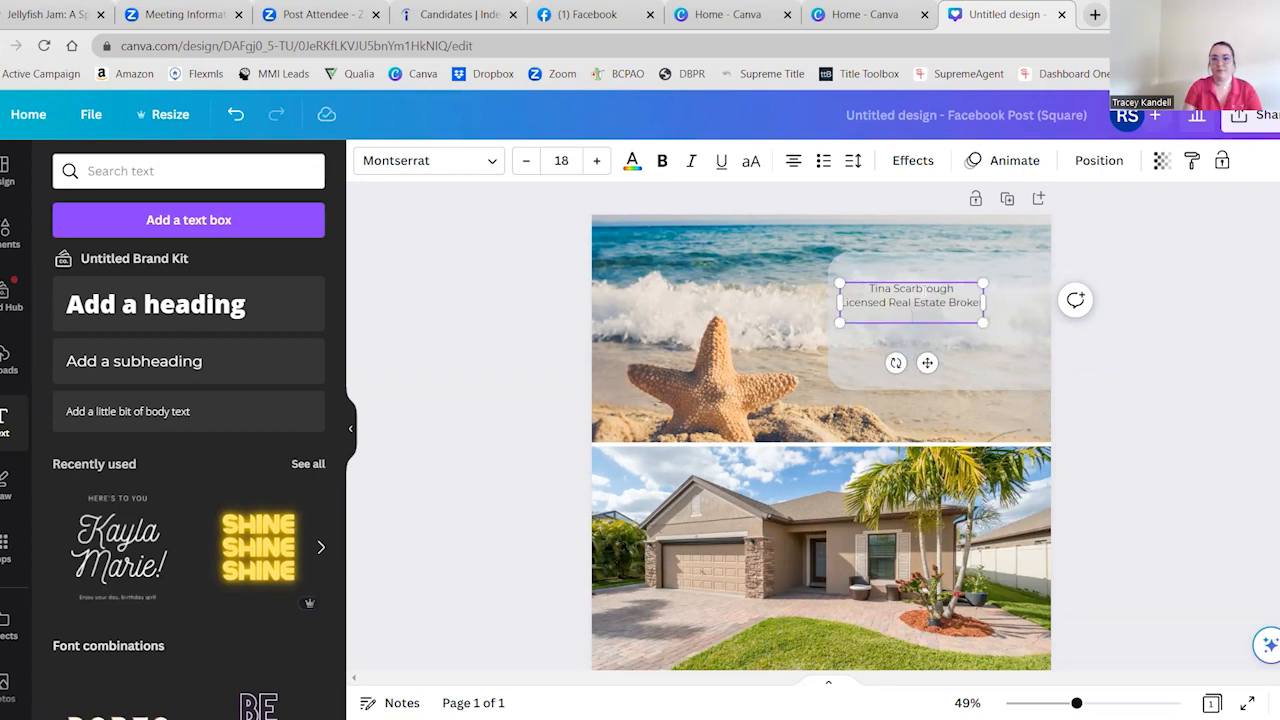
{"action": "key", "text": "BackSpace"}
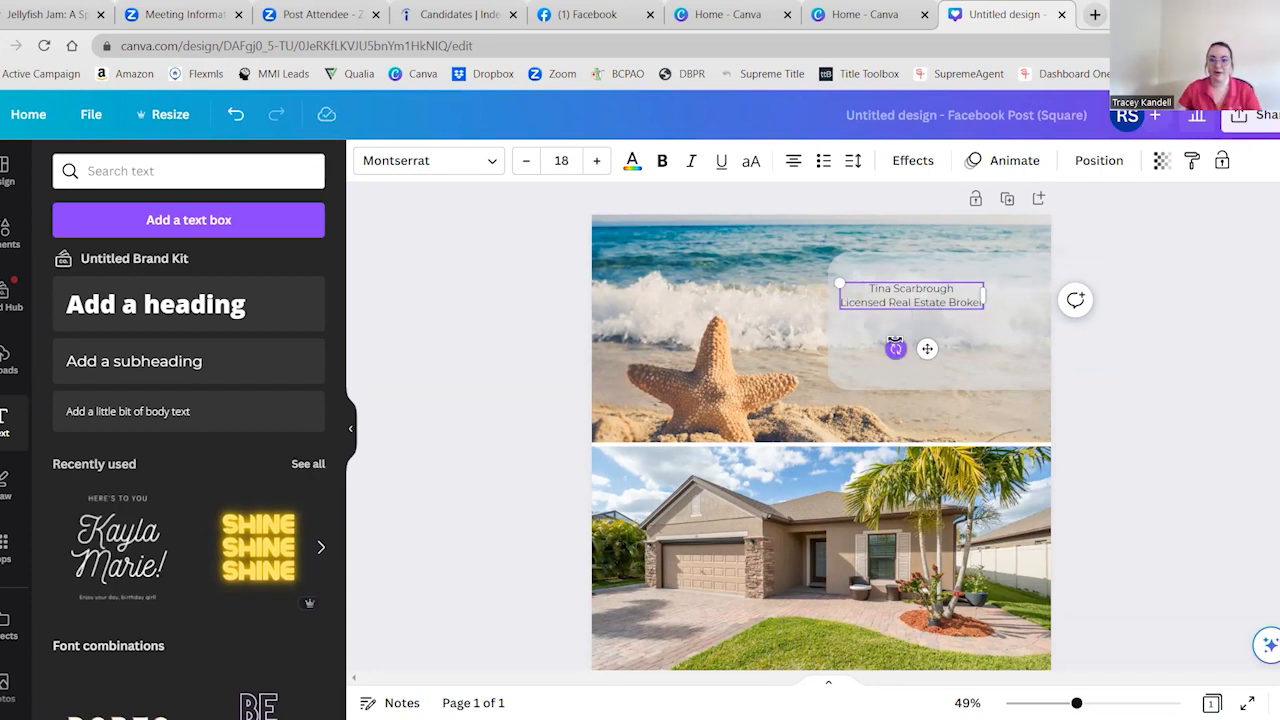
{"action": "key", "text": "Return"}
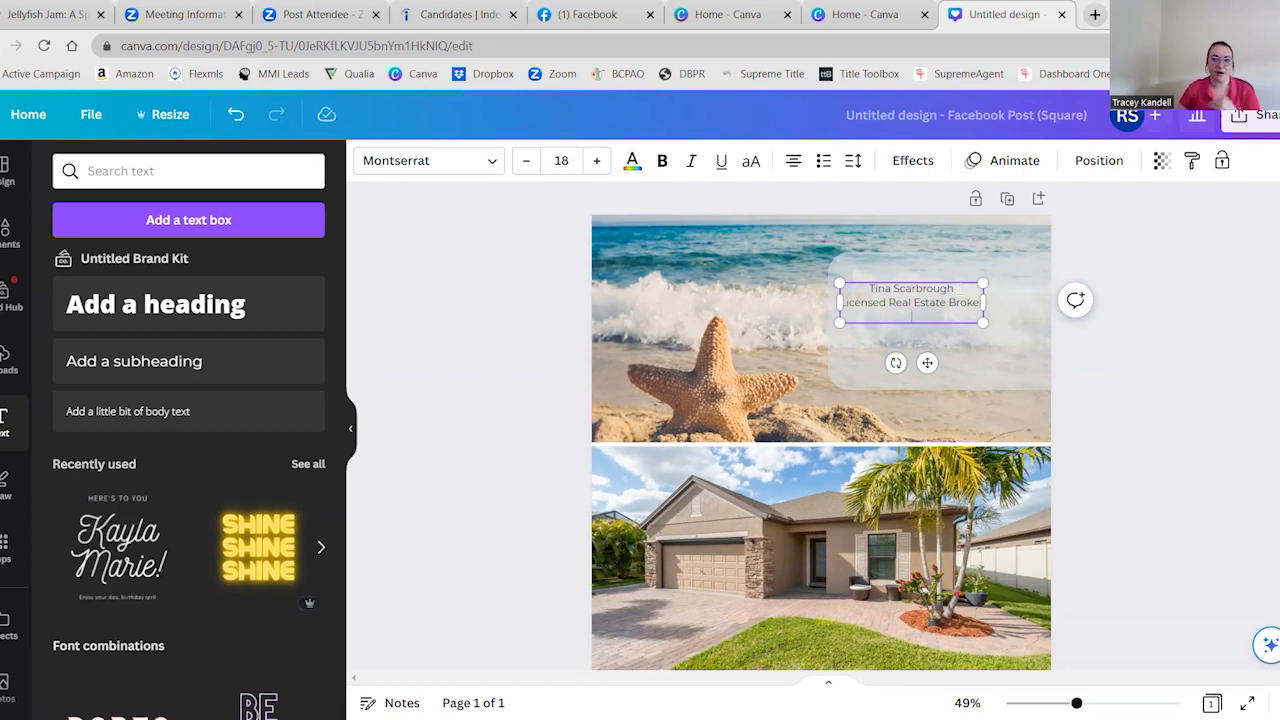
{"action": "key", "text": "BackSpace"}
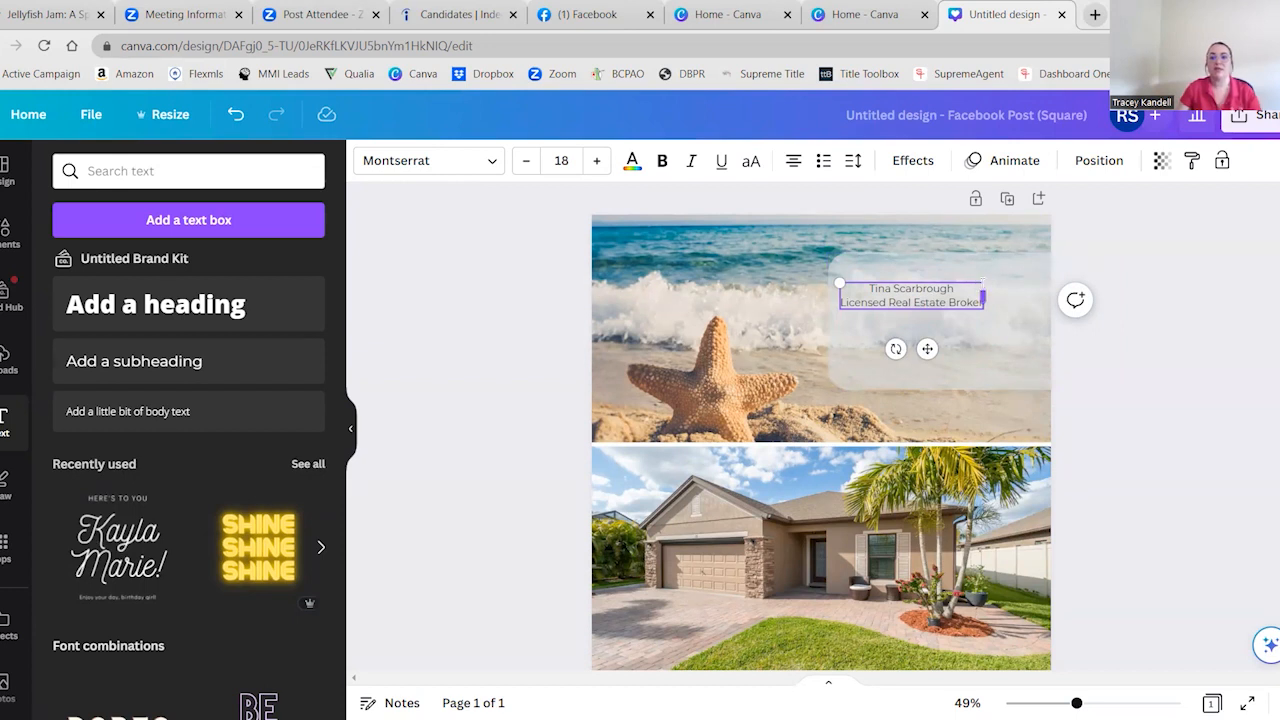
Enlarge the agent name and title text to about size 23.6 and position it in the upper part of the translucent rectangle
{"action": "left_click_drag", "start_coordinate": [981, 281], "coordinate": [1027, 275]}
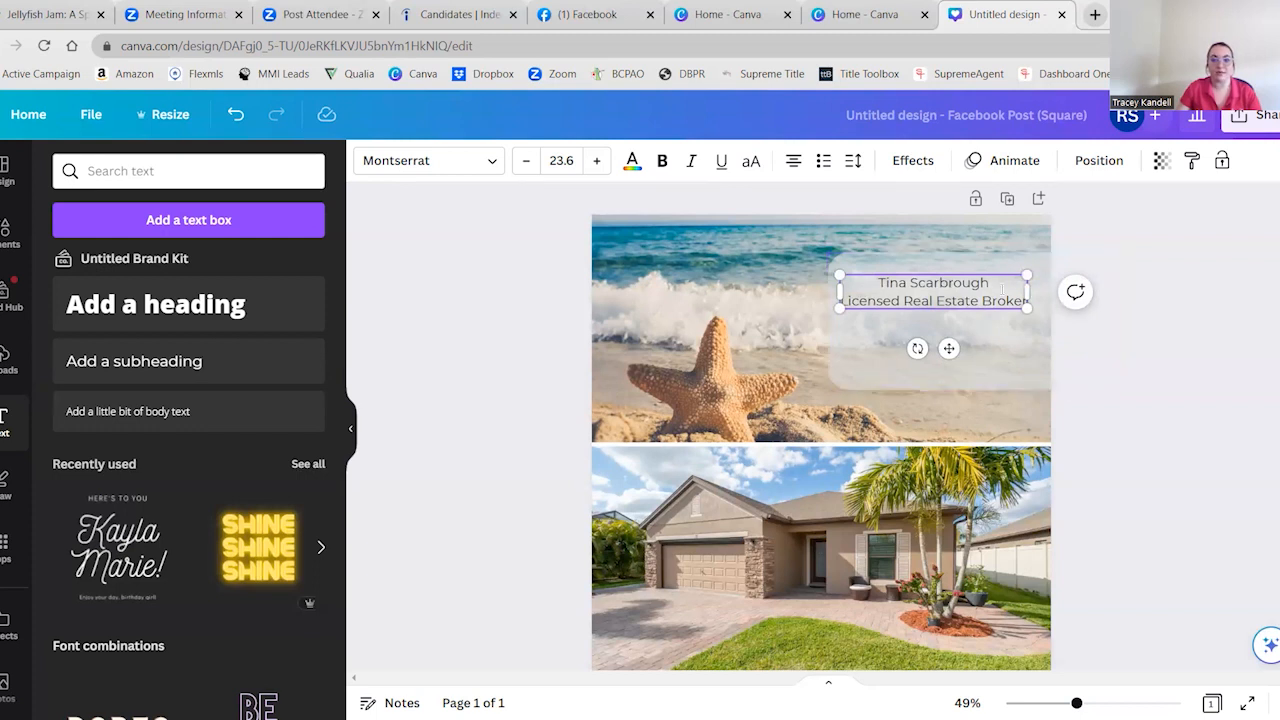
{"action": "left_click_drag", "start_coordinate": [950, 345], "coordinate": [954, 342]}
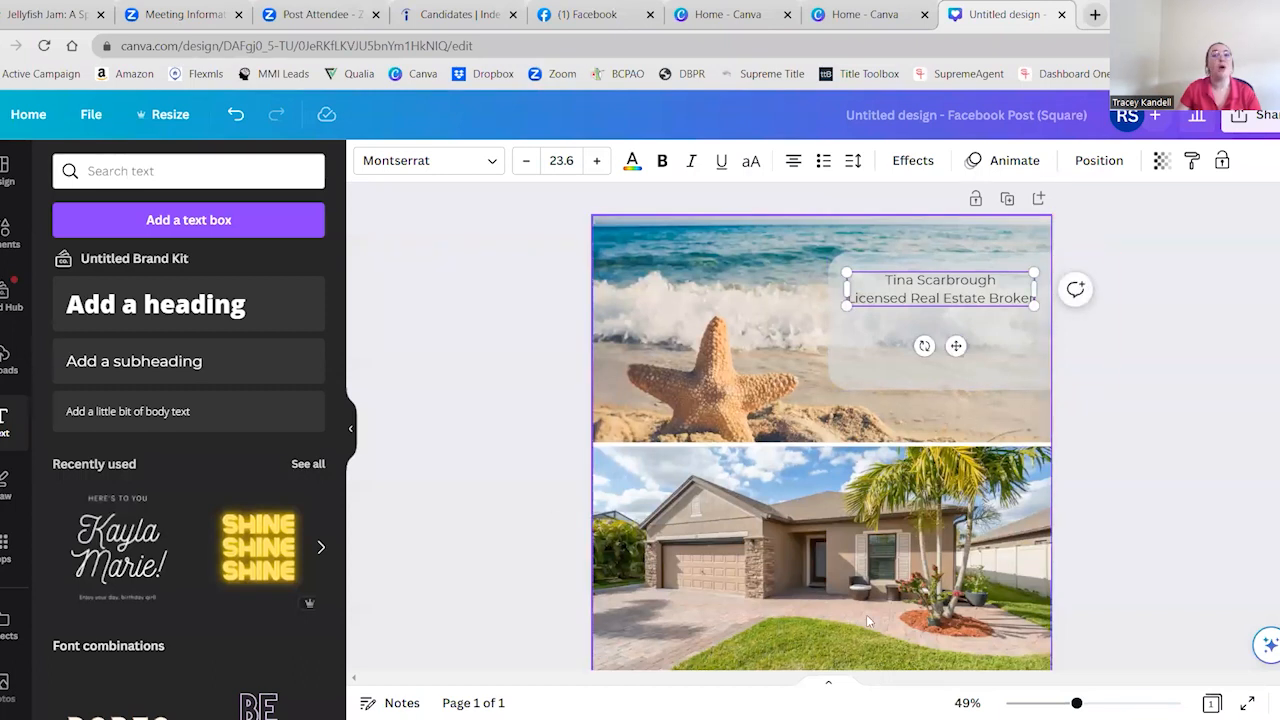
{"action": "left_click_drag", "start_coordinate": [954, 346], "coordinate": [838, 353]}
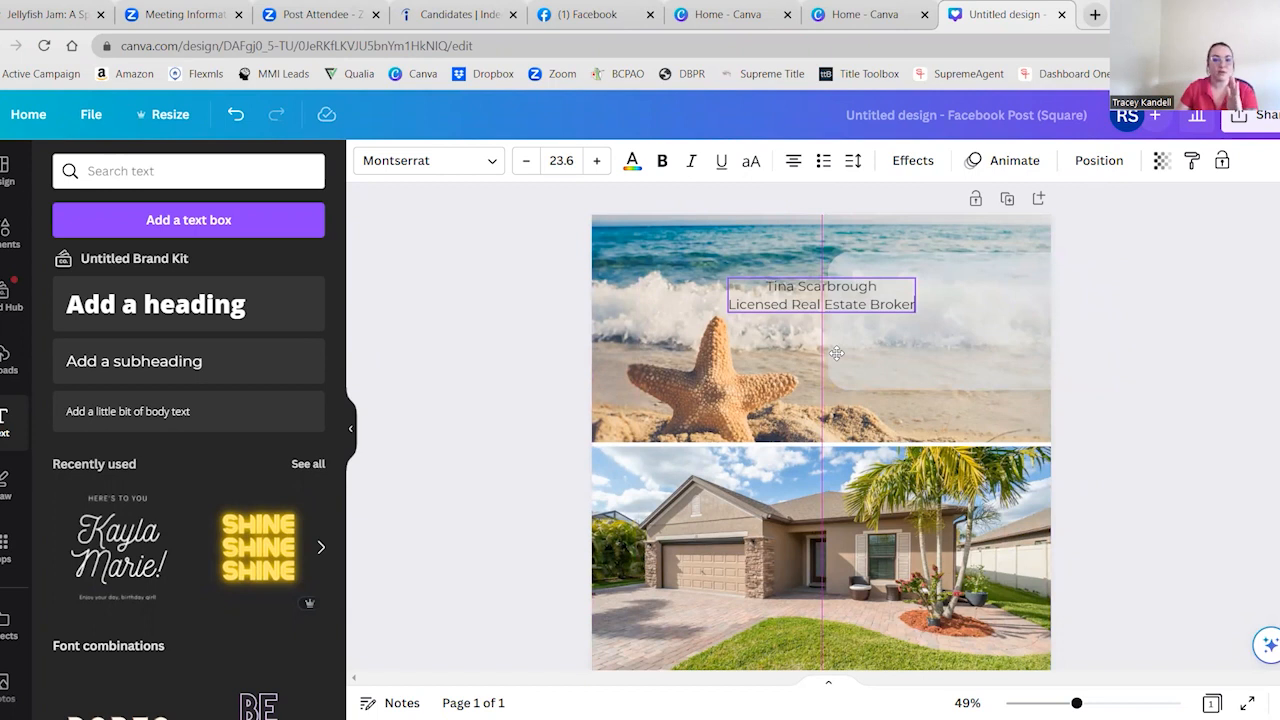
{"action": "left_click_drag", "start_coordinate": [836, 353], "coordinate": [963, 343]}
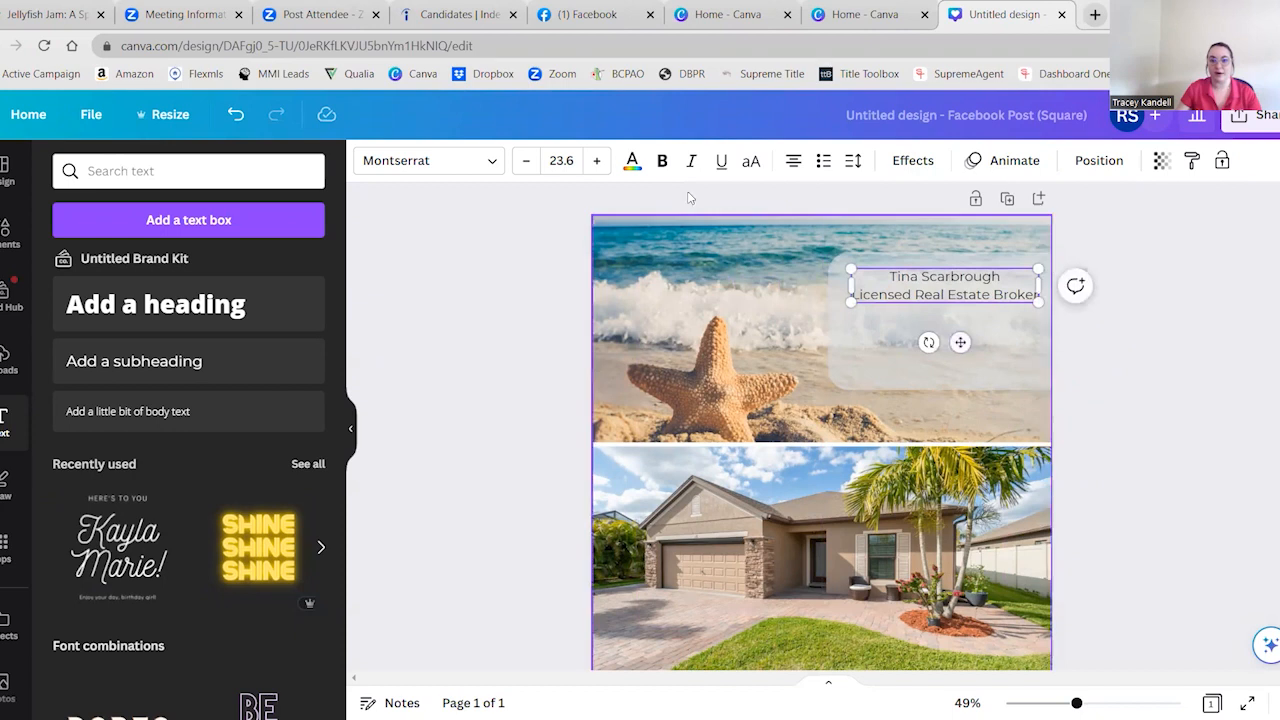
Change the font of both the agent name and title lines to Wendy Medium Roman
{"action": "left_click", "coordinate": [490, 161]}
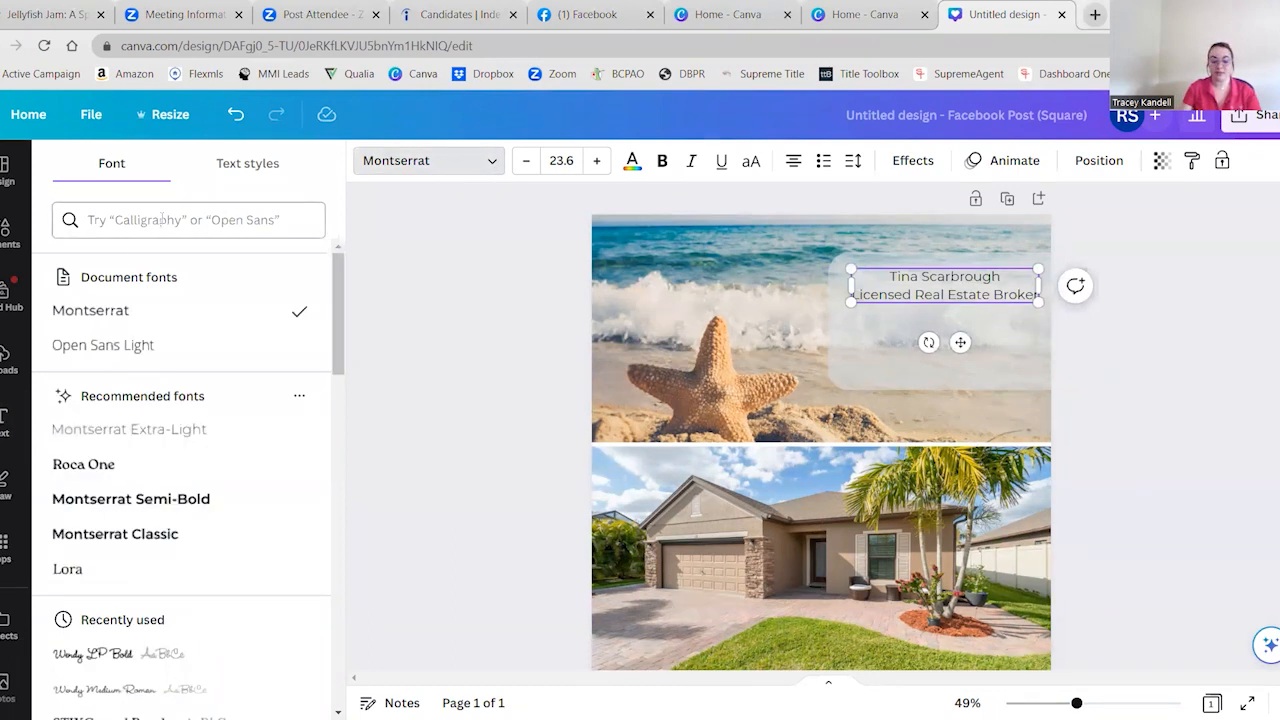
{"action": "left_click", "coordinate": [162, 219]}
{"action": "type", "text": "wendy m"}
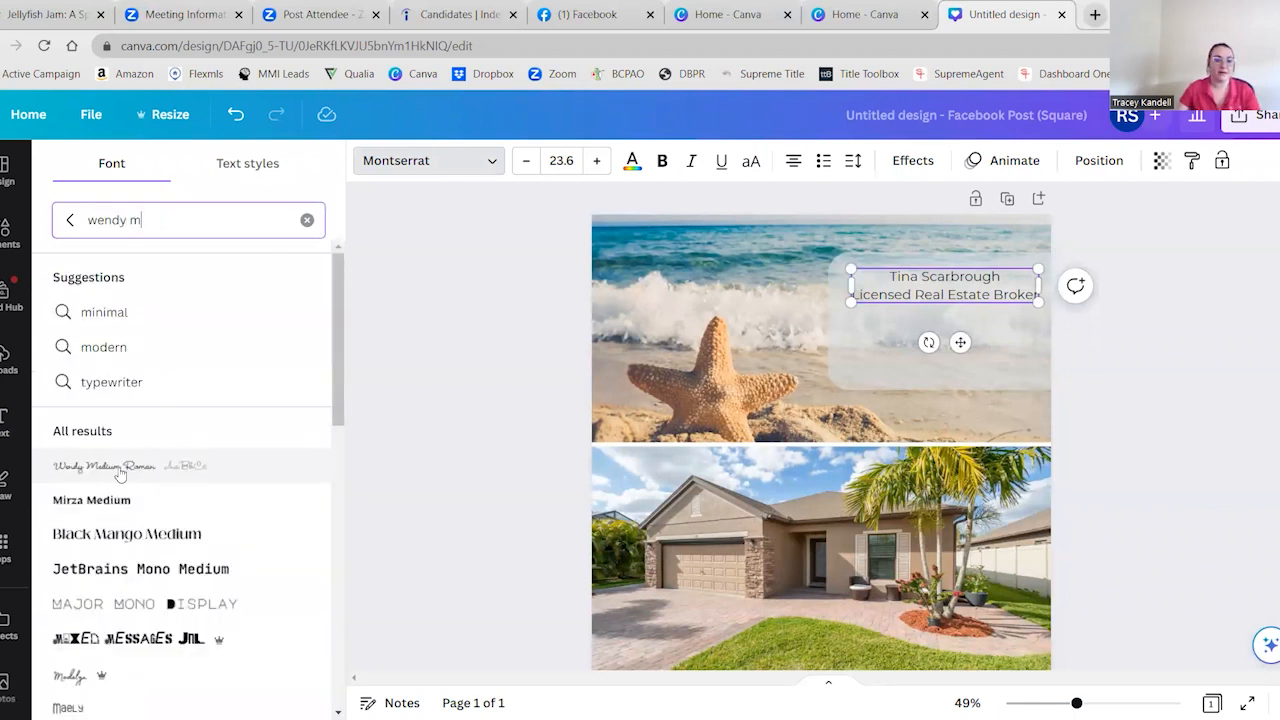
{"action": "left_click", "coordinate": [120, 470]}
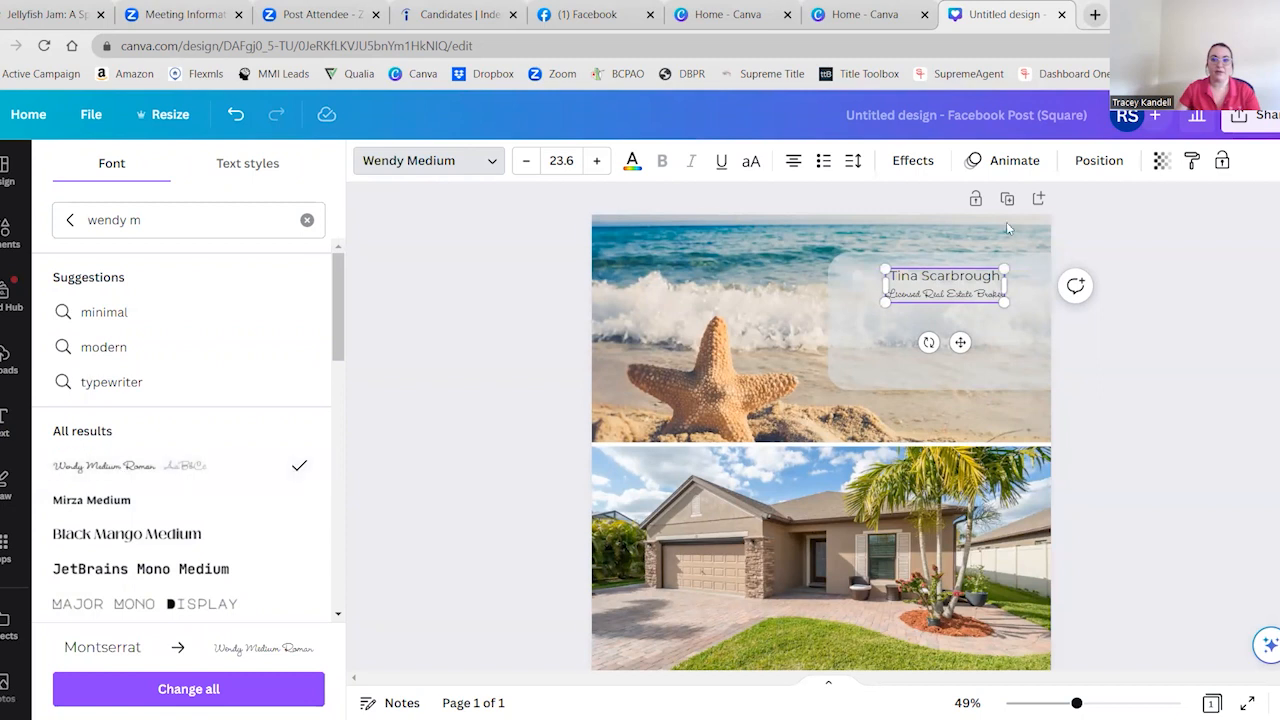
{"action": "triple_click", "coordinate": [950, 294]}
{"action": "left_click", "coordinate": [903, 289]}
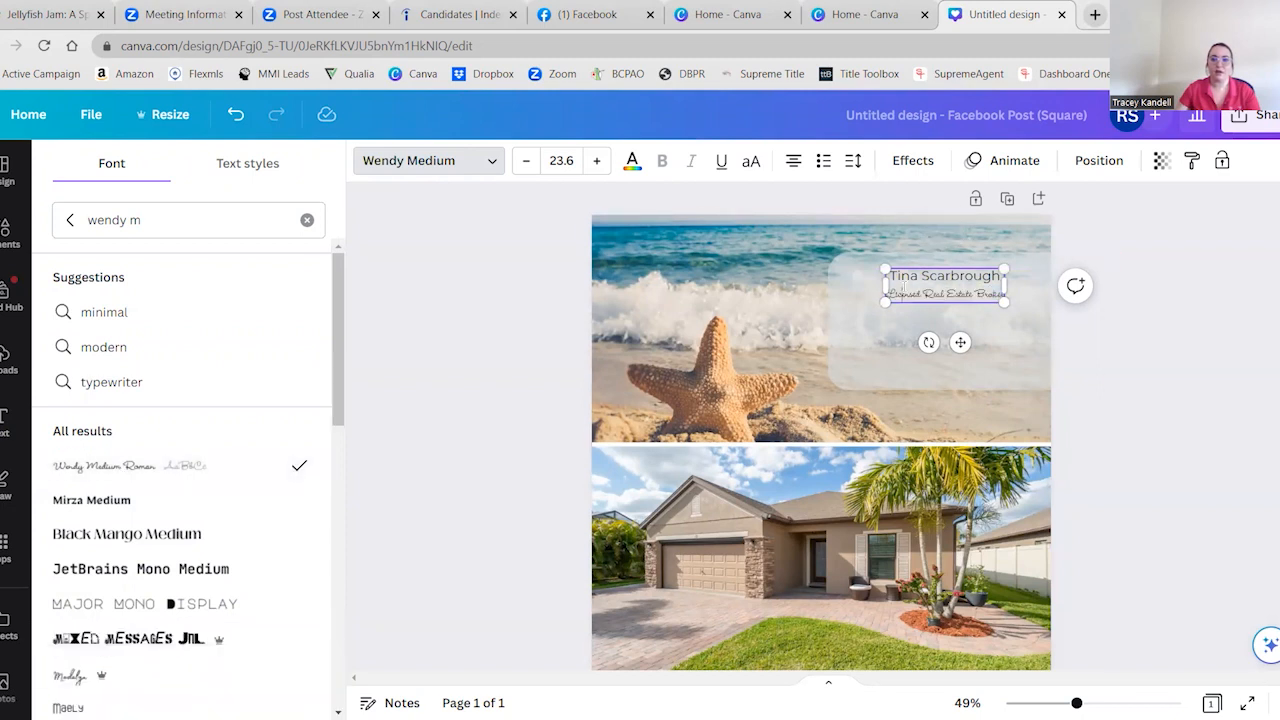
{"action": "left_click_drag", "start_coordinate": [890, 276], "coordinate": [1008, 301]}
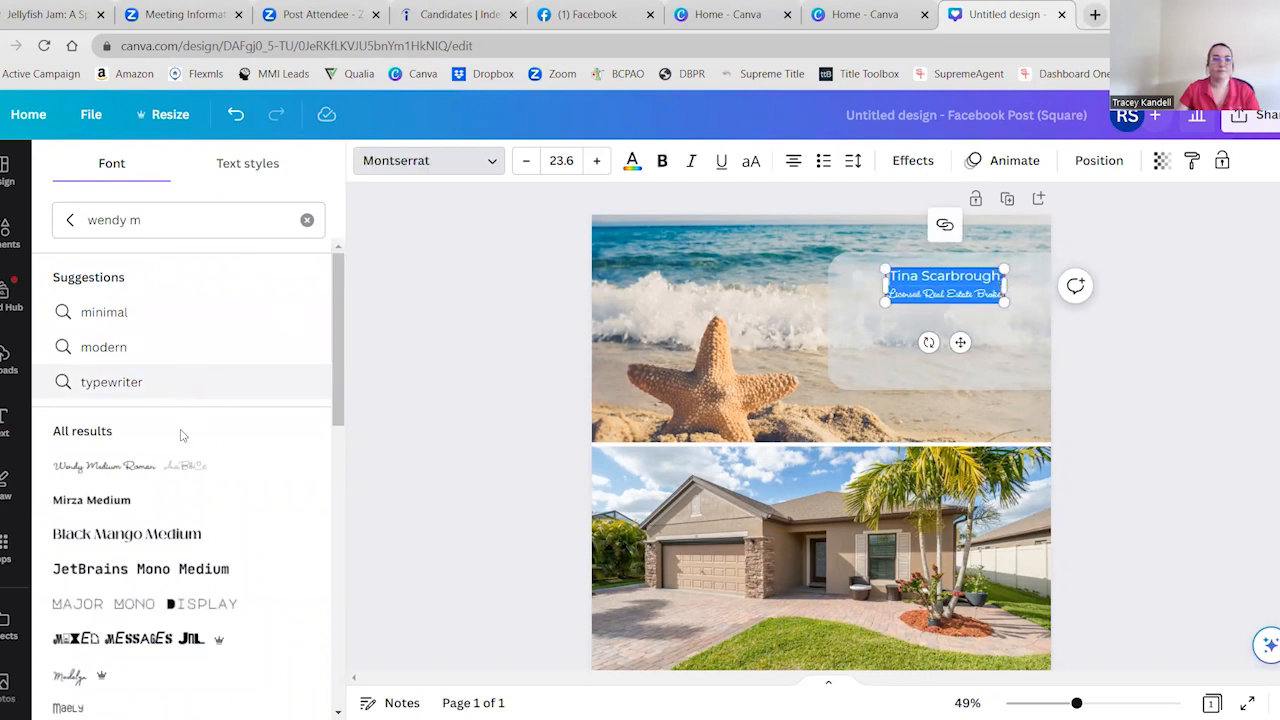
{"action": "left_click", "coordinate": [140, 466]}
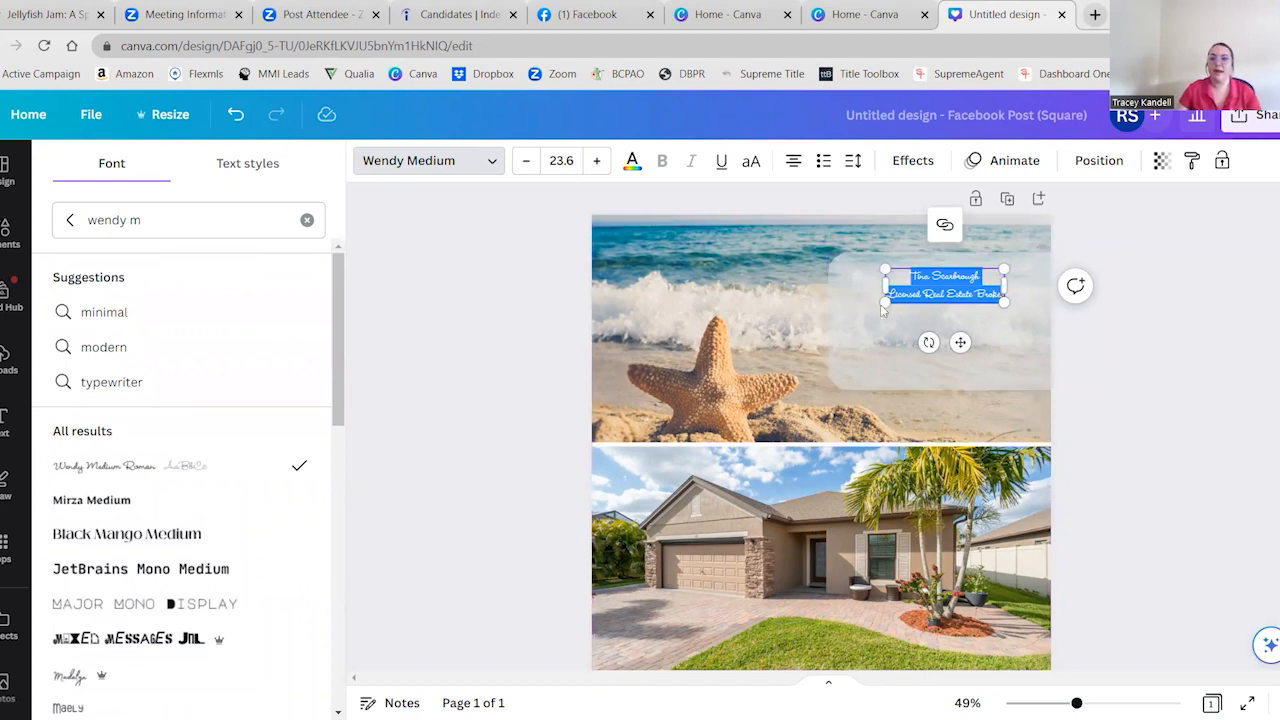
Enlarge the script text to about size 36.7 and move it slightly up within the translucent rectangle
{"action": "key", "text": "Escape"}
{"action": "left_click_drag", "start_coordinate": [886, 300], "coordinate": [852, 306]}
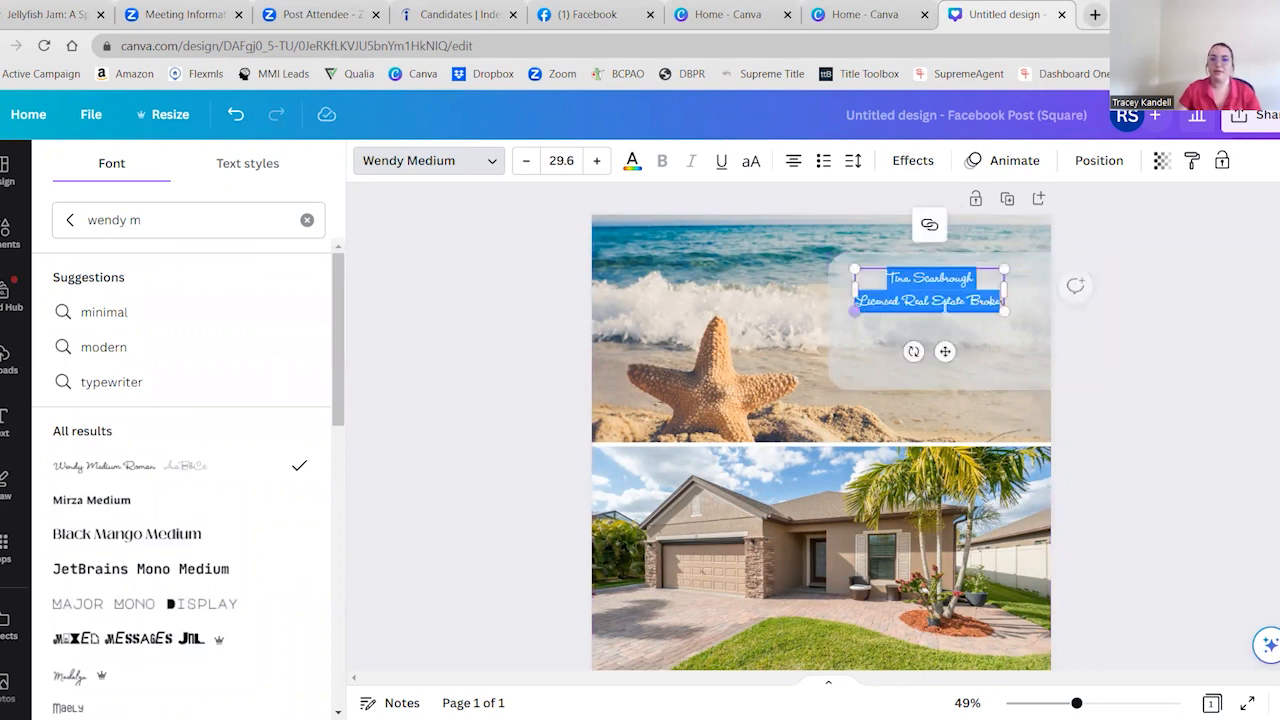
{"action": "left_click_drag", "start_coordinate": [1003, 306], "coordinate": [1038, 320]}
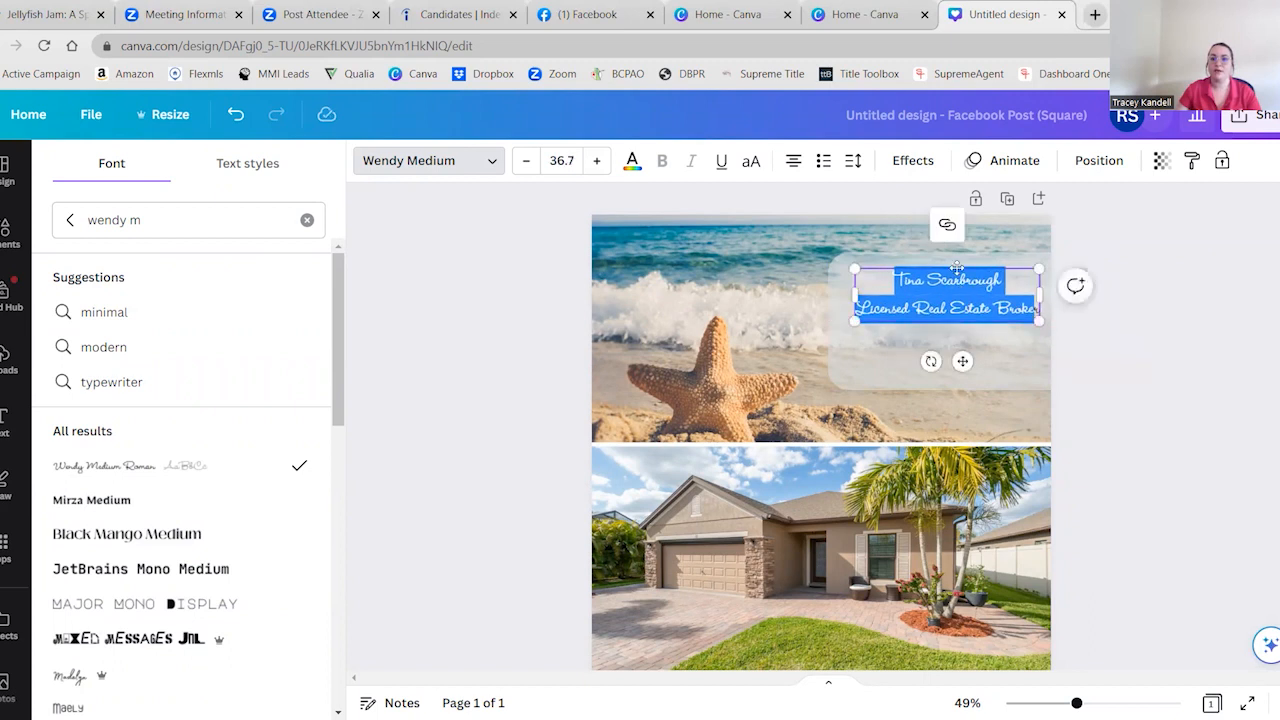
{"action": "left_click", "coordinate": [1157, 386]}
{"action": "left_click_drag", "start_coordinate": [959, 316], "coordinate": [959, 308]}
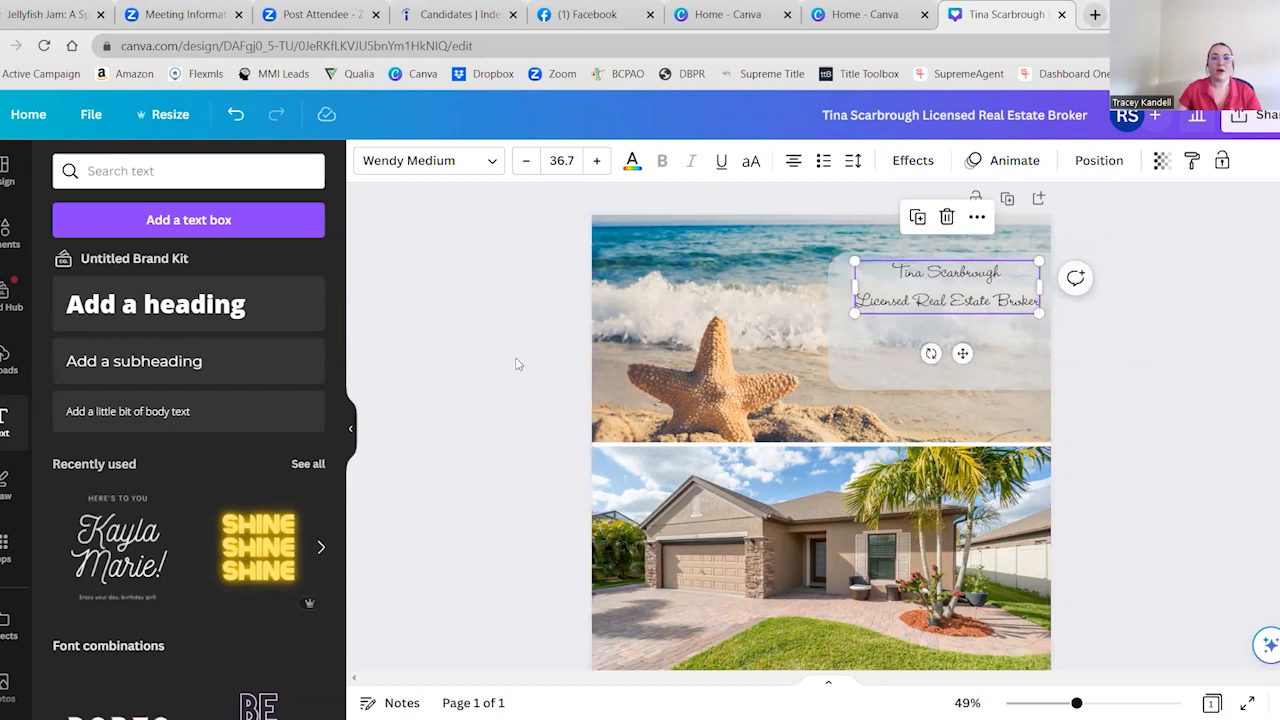
Add a subheading with the agent's phone number and place it beneath the title line on the translucent rectangle
{"action": "left_click", "coordinate": [911, 291]}
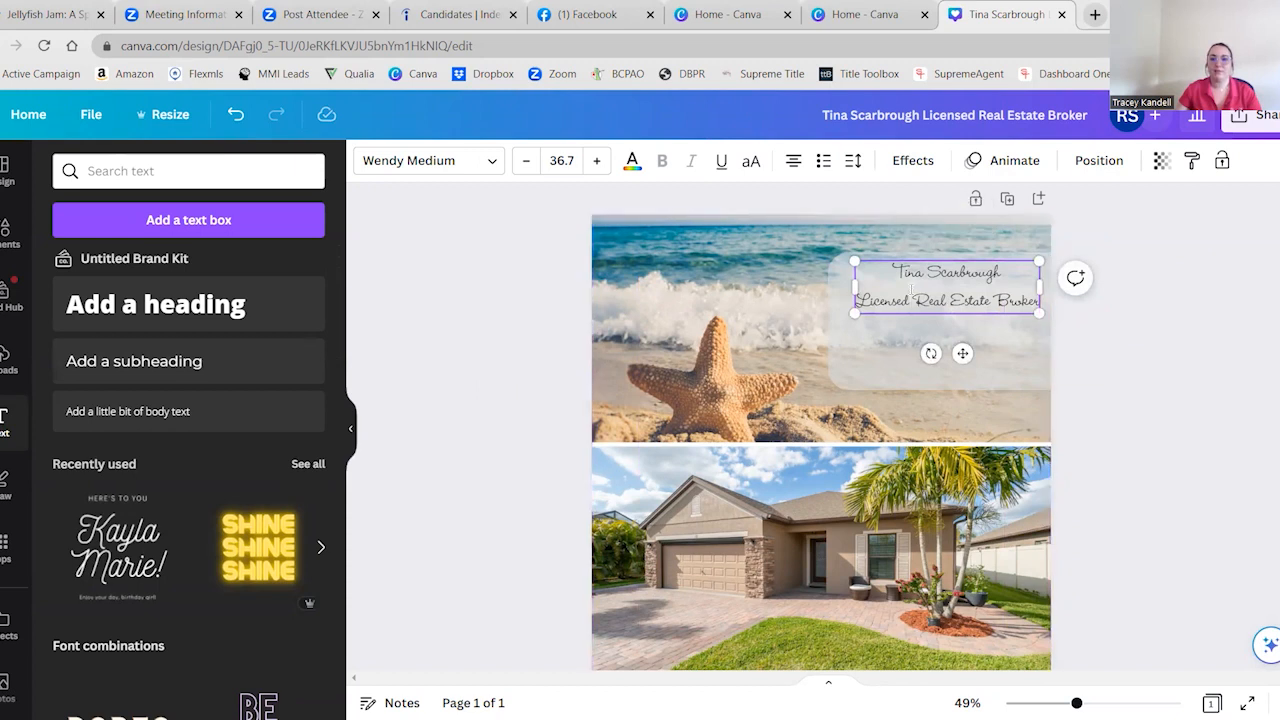
{"action": "left_click", "coordinate": [866, 351]}
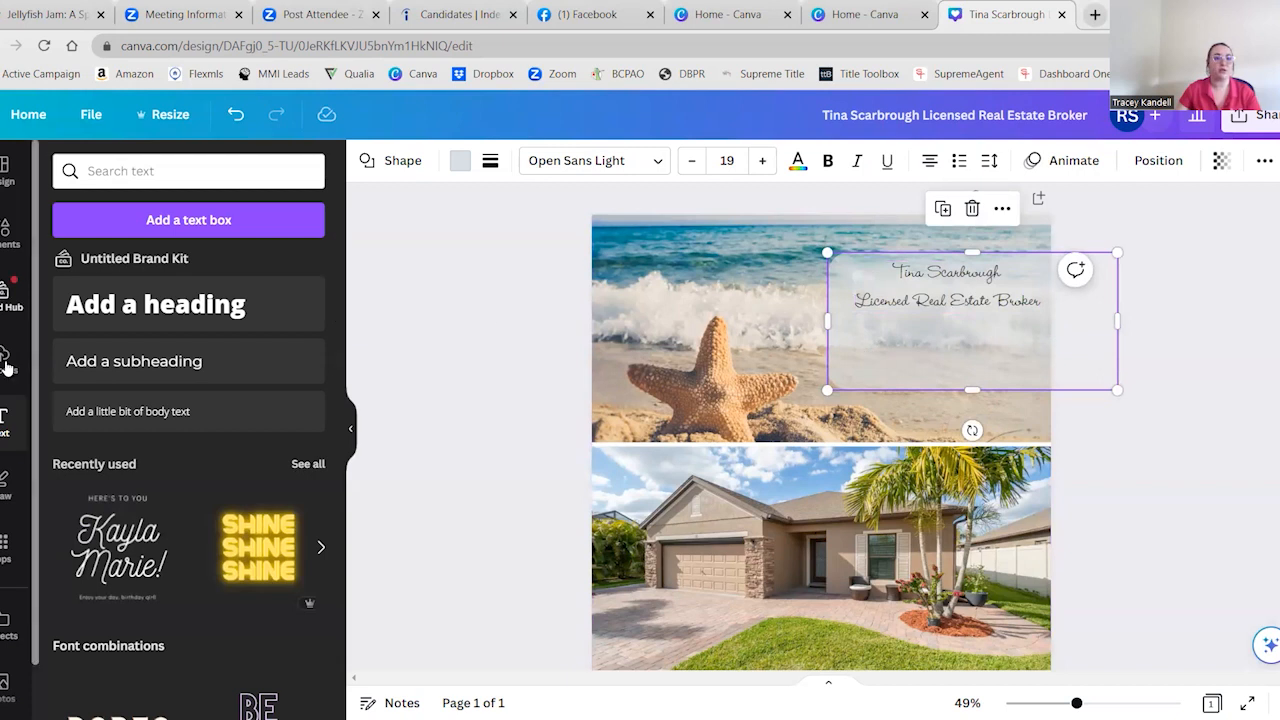
{"action": "left_click", "coordinate": [157, 370]}
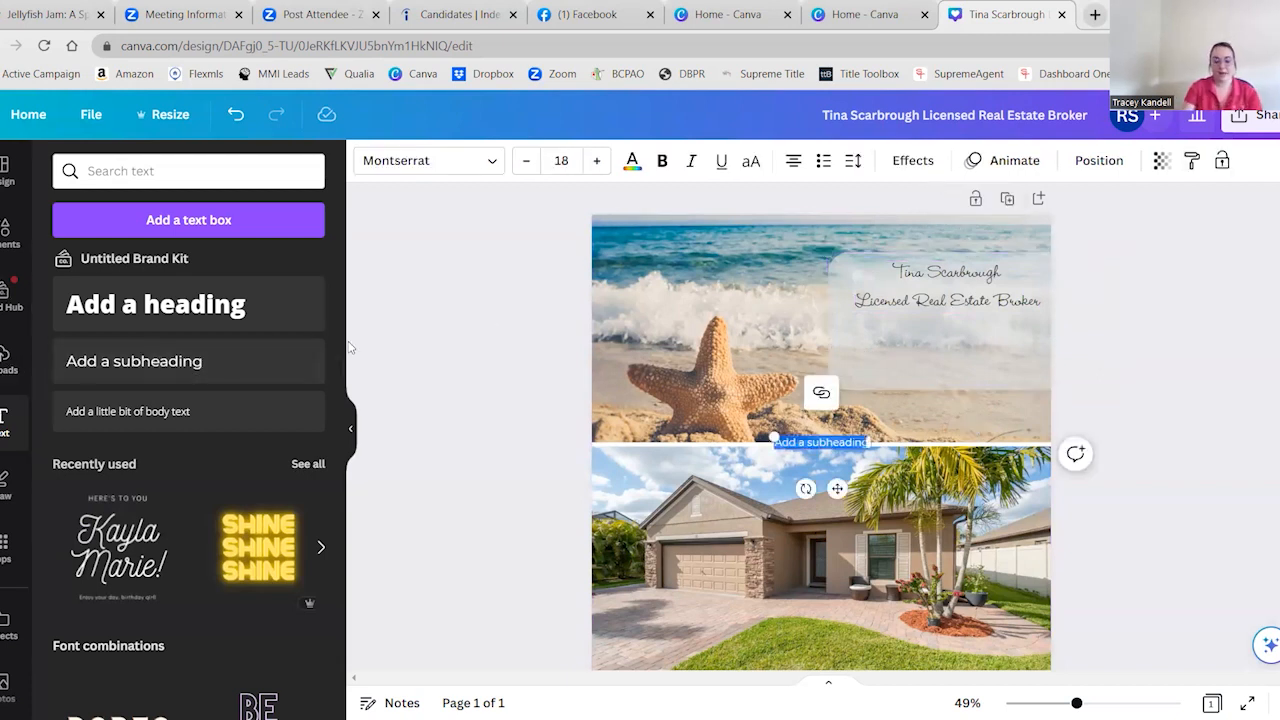
{"action": "type", "text": "312"}
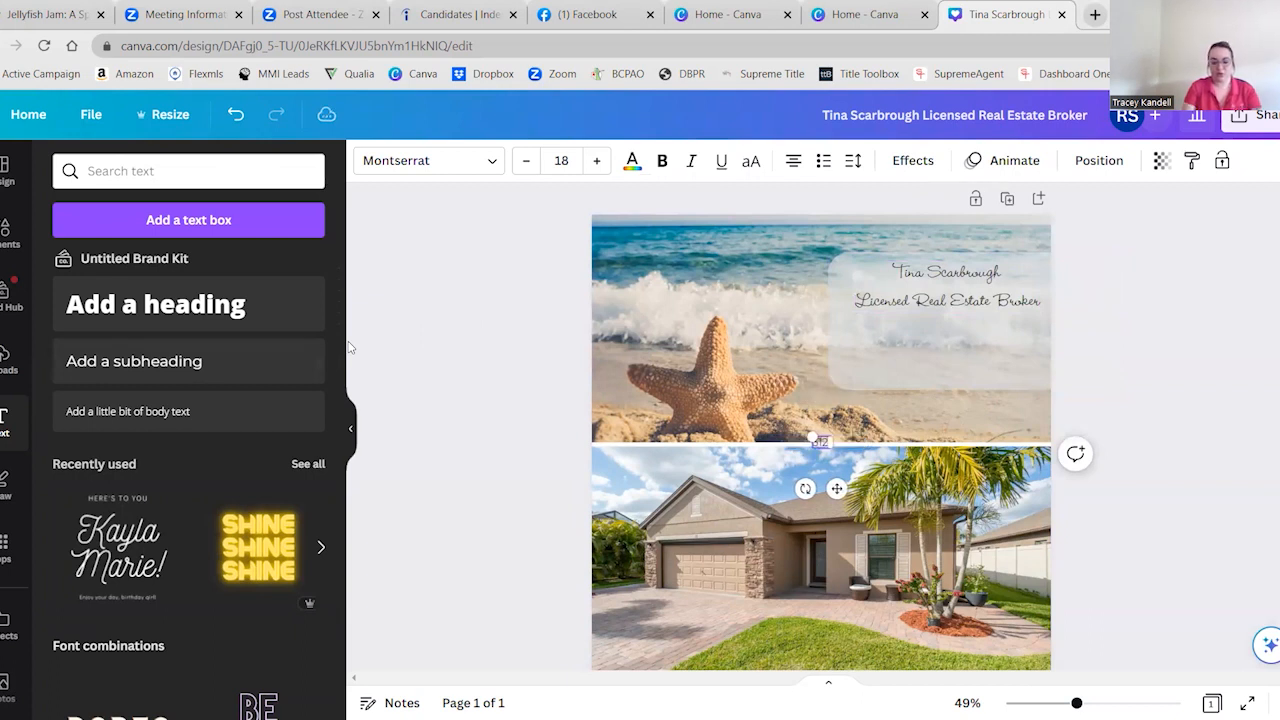
{"action": "type", "text": " - 321 - 321"}
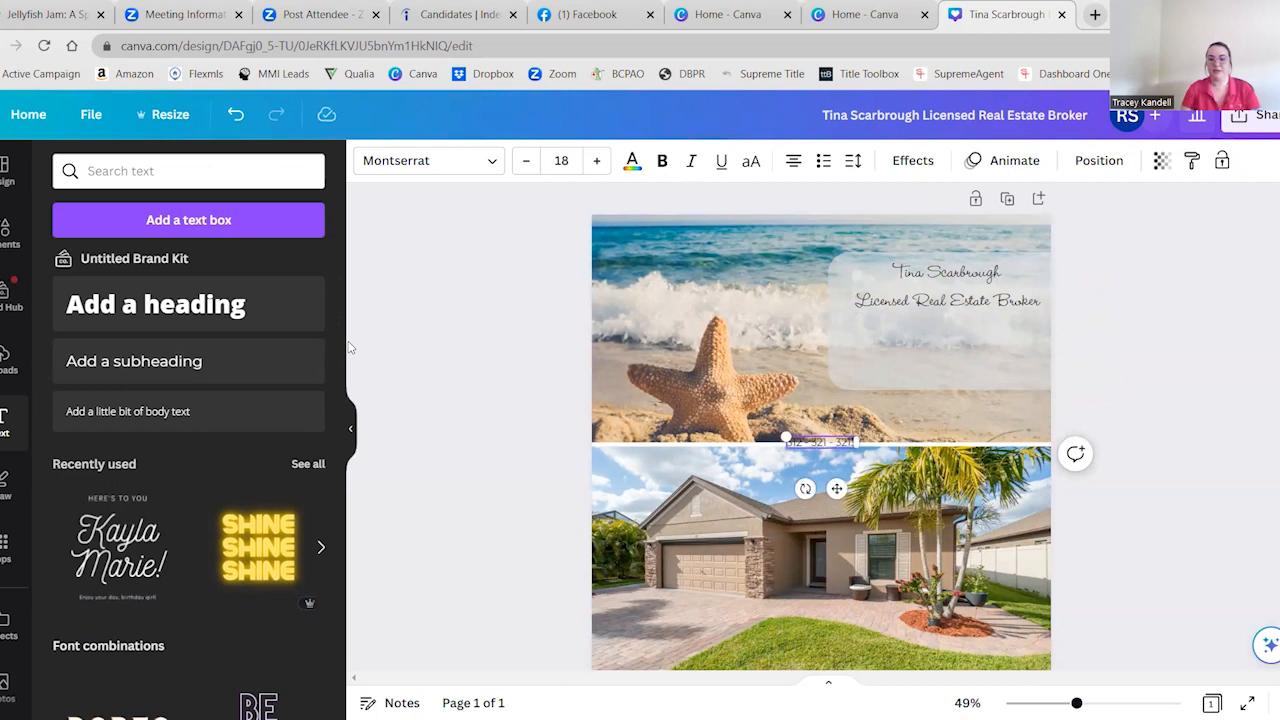
{"action": "left_click_drag", "start_coordinate": [835, 490], "coordinate": [903, 374]}
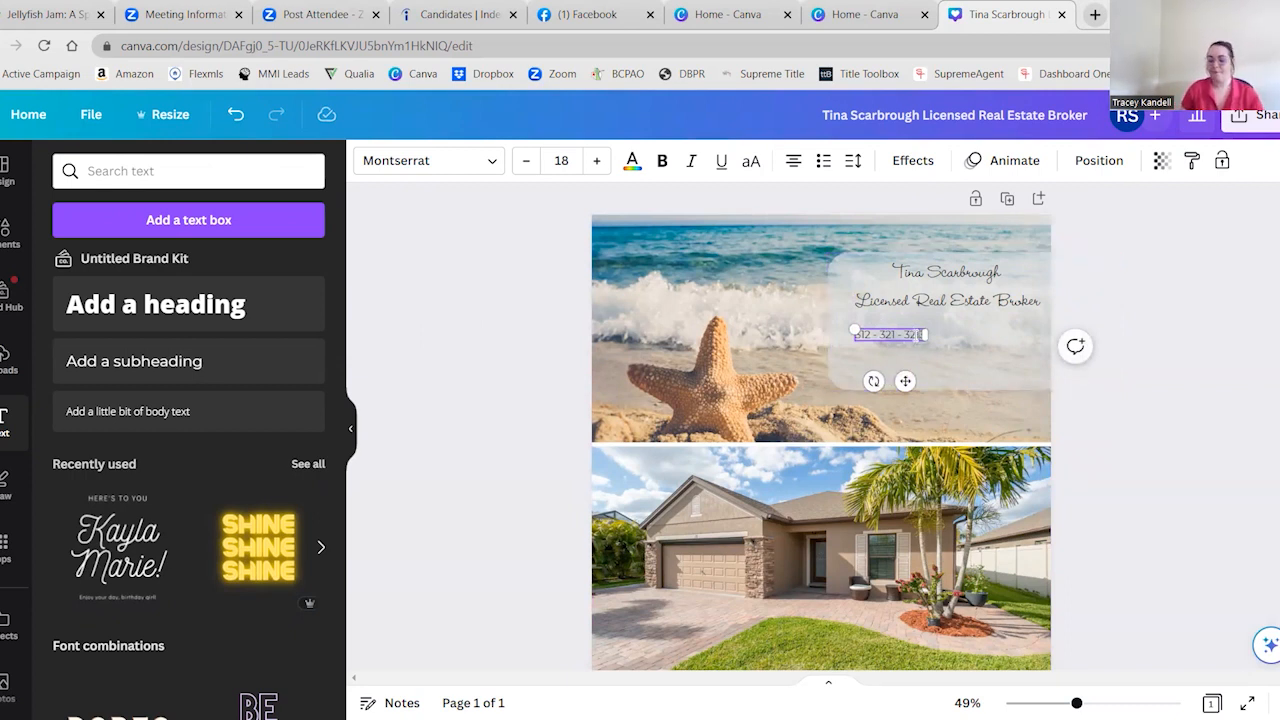
Add the agent's e-mail address on a second line below the phone number
{"action": "key", "text": "Return"}
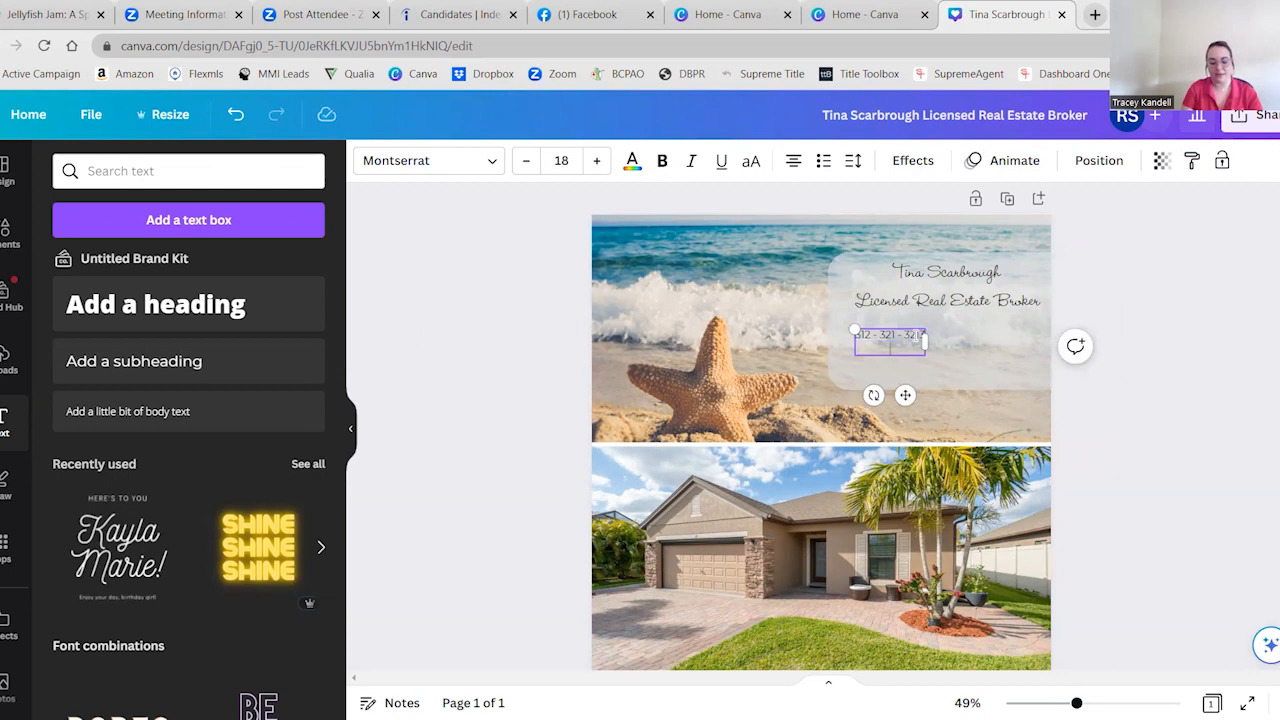
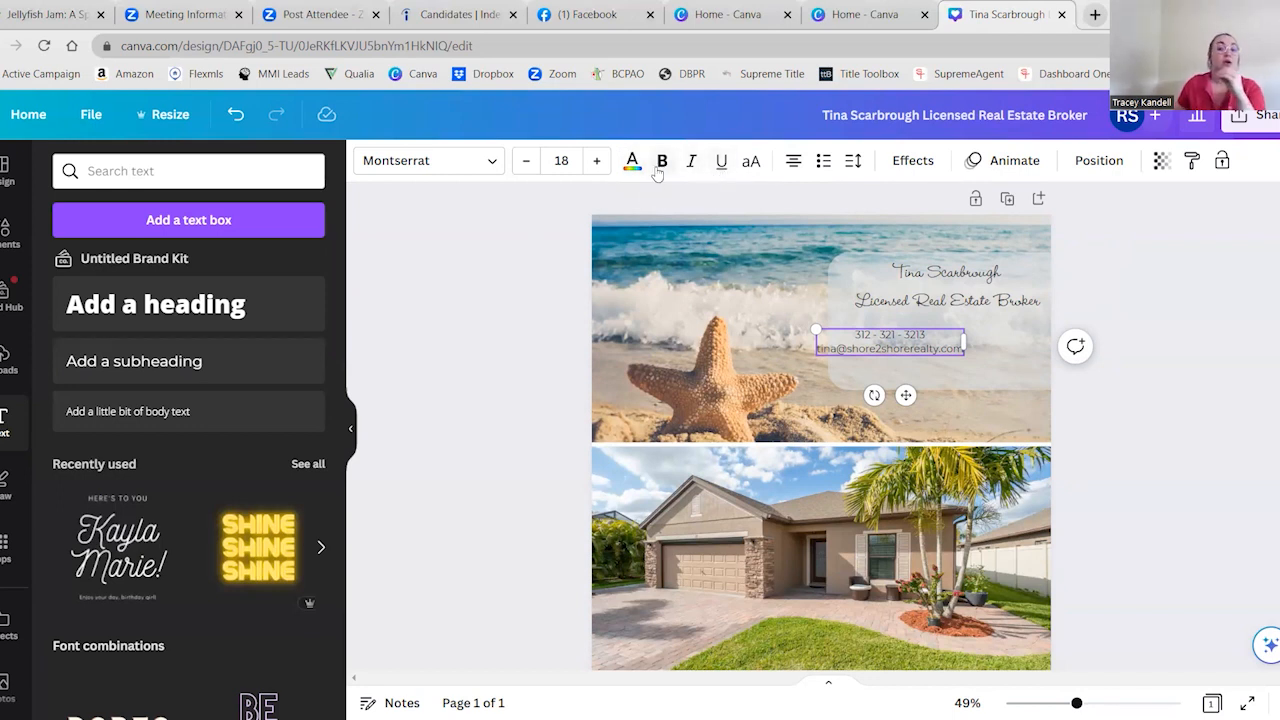
Check the font of the agent name text and search the font list for "wendy" variants
{"action": "left_click", "coordinate": [949, 288]}
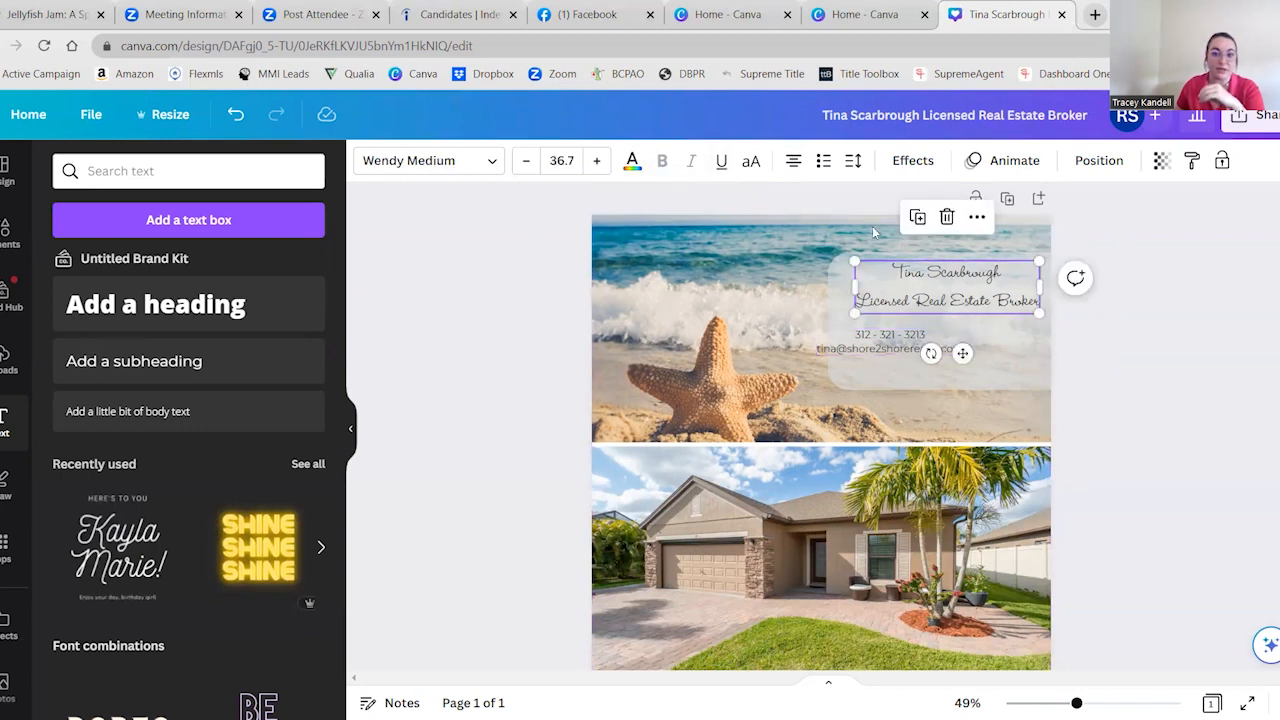
{"action": "left_click", "coordinate": [951, 300]}
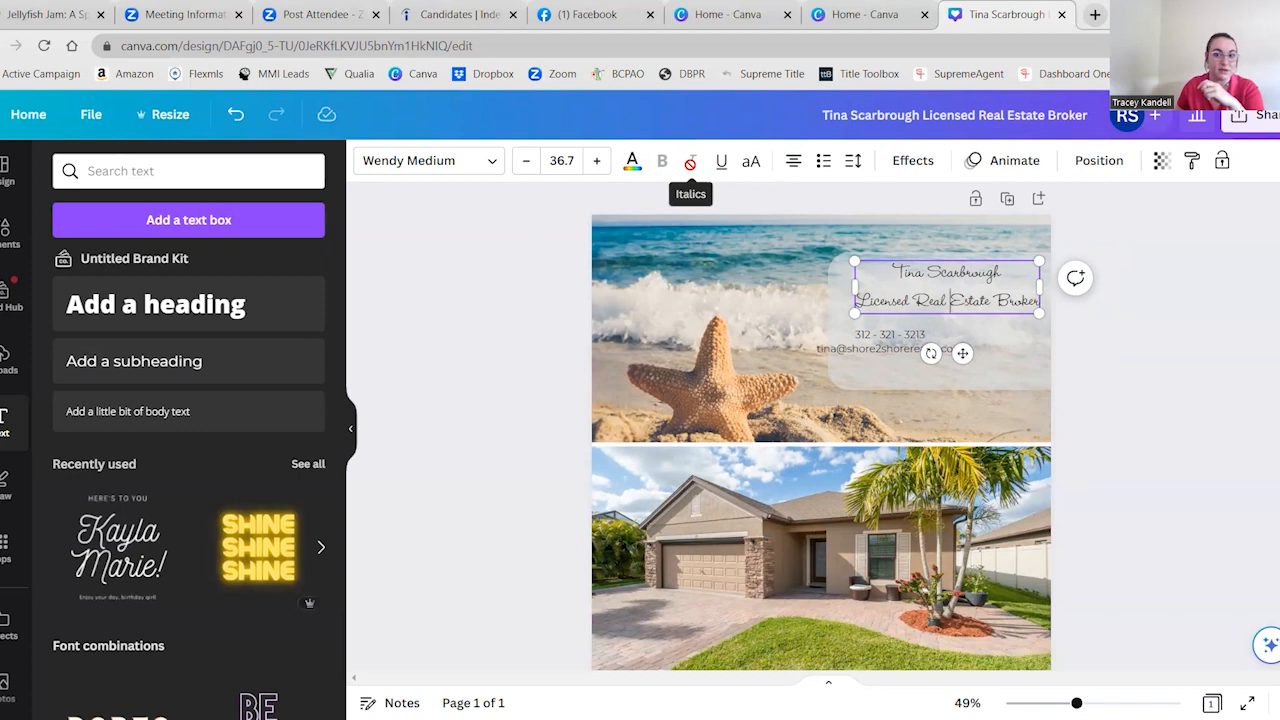
{"action": "left_click", "coordinate": [470, 161]}
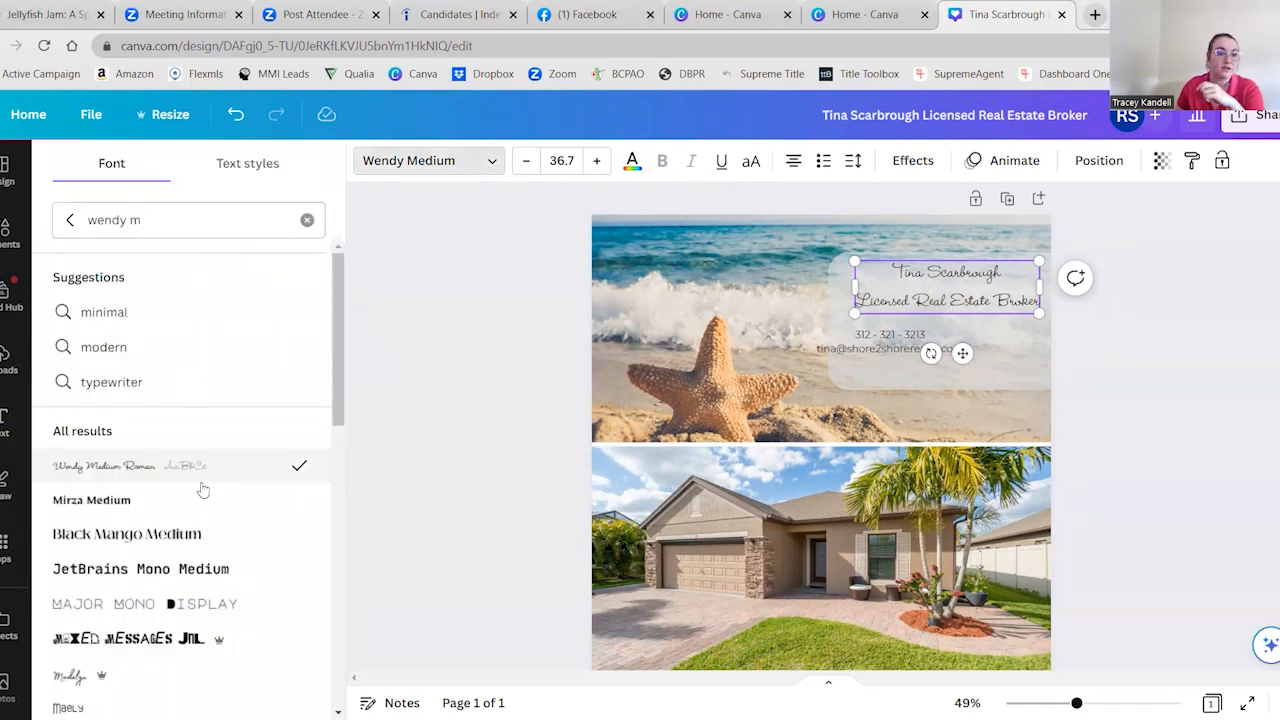
{"action": "scroll", "coordinate": [180, 500], "scroll_direction": "down", "scroll_amount": 4}
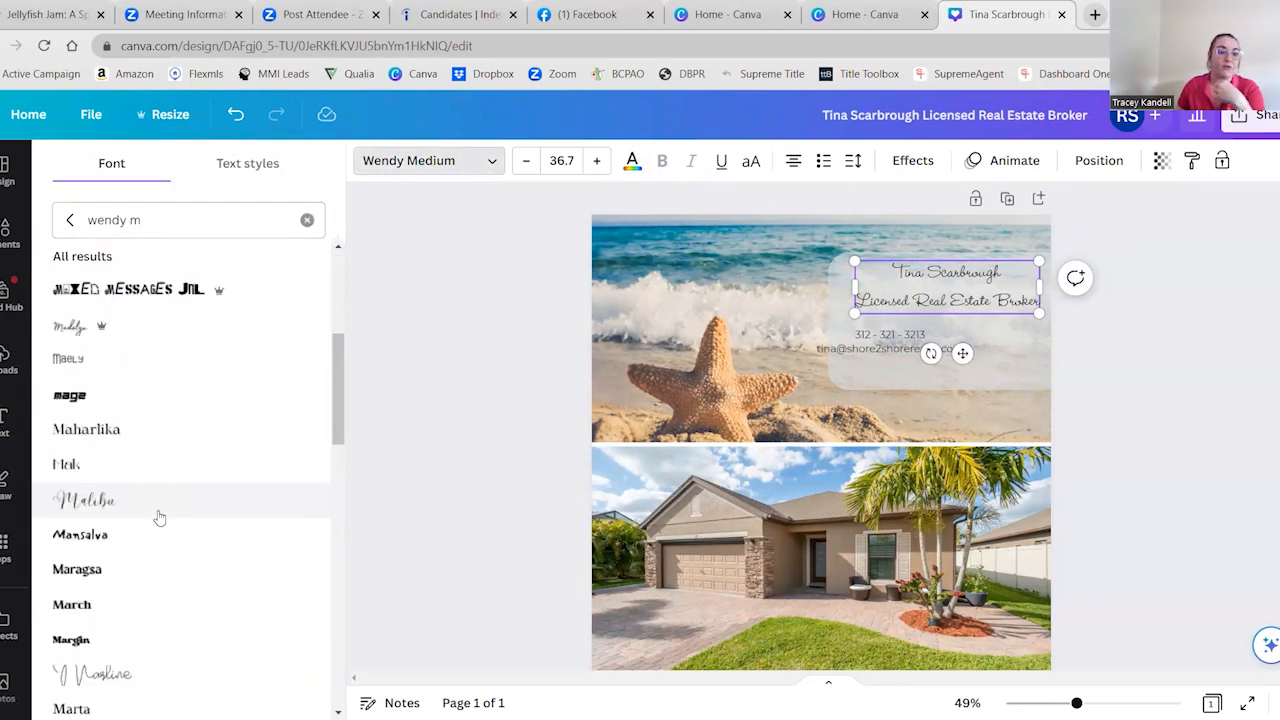
{"action": "scroll", "coordinate": [159, 450], "scroll_direction": "up", "scroll_amount": 4}
{"action": "left_click", "coordinate": [178, 222]}
{"action": "key", "text": "BackSpace"}
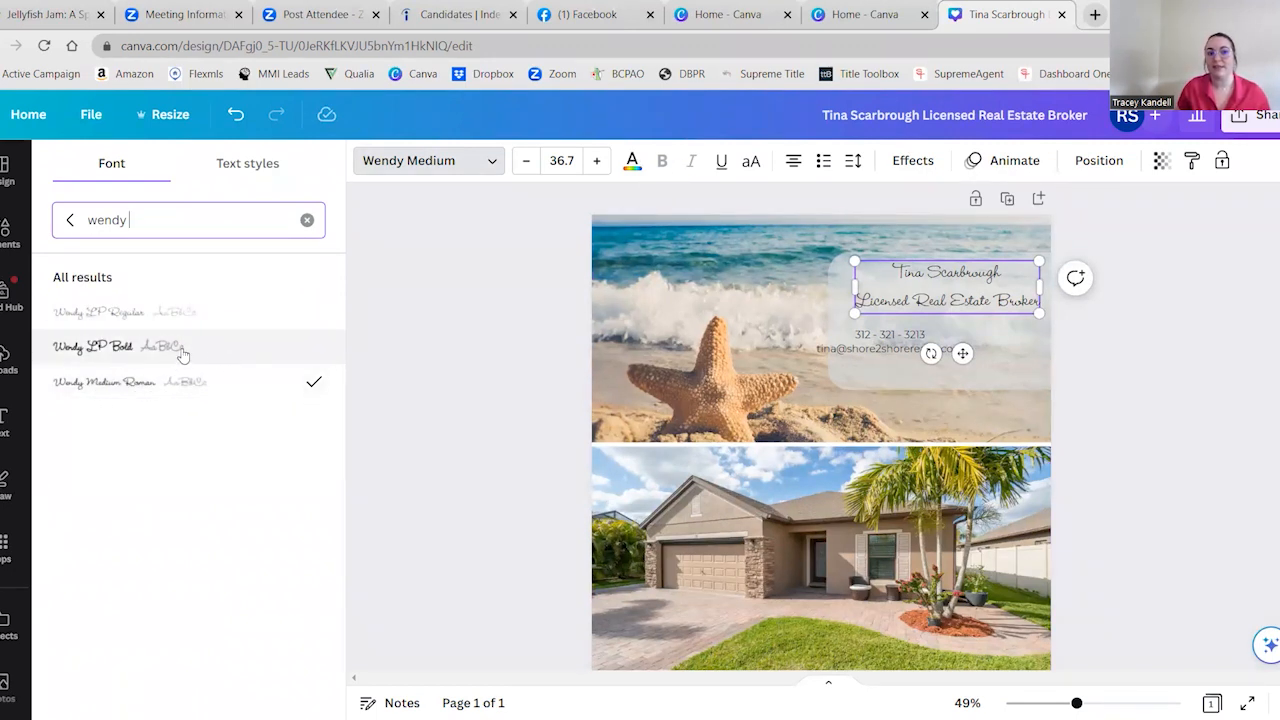
Try uppercase lettering on the phone and e-mail text, and switch it back to the original case
{"action": "left_click", "coordinate": [840, 345]}
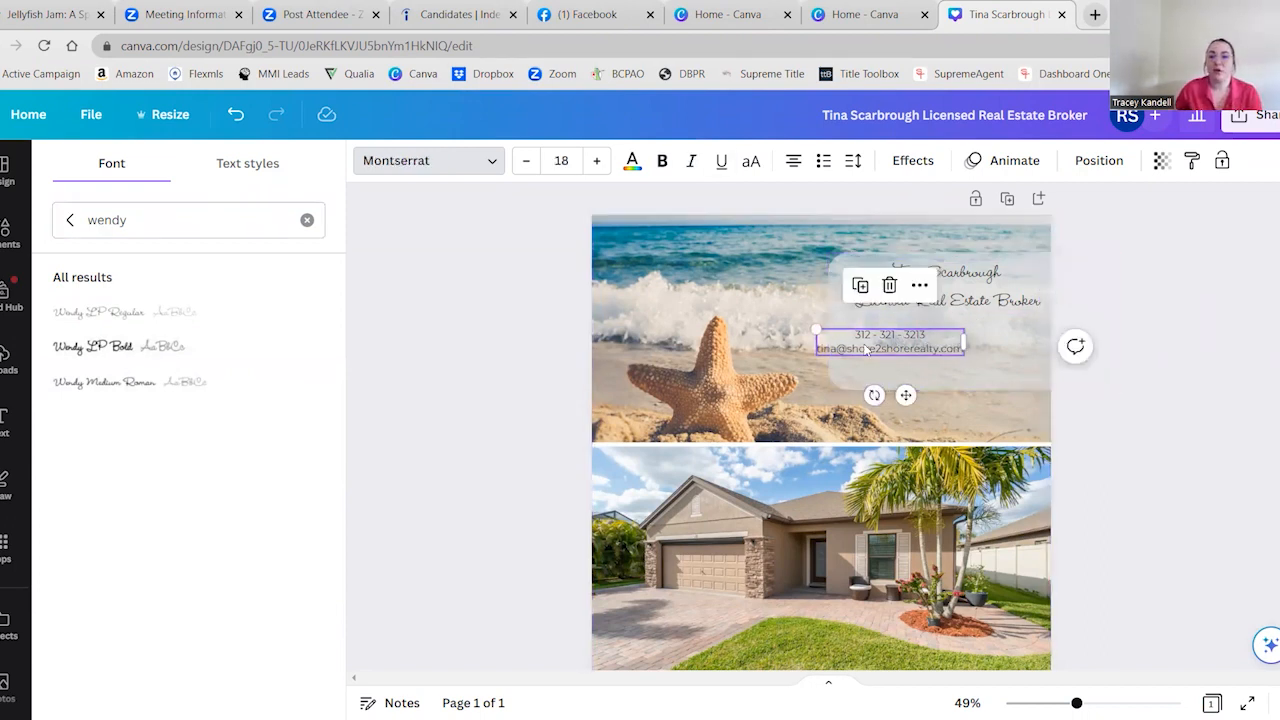
{"action": "left_click", "coordinate": [751, 162]}
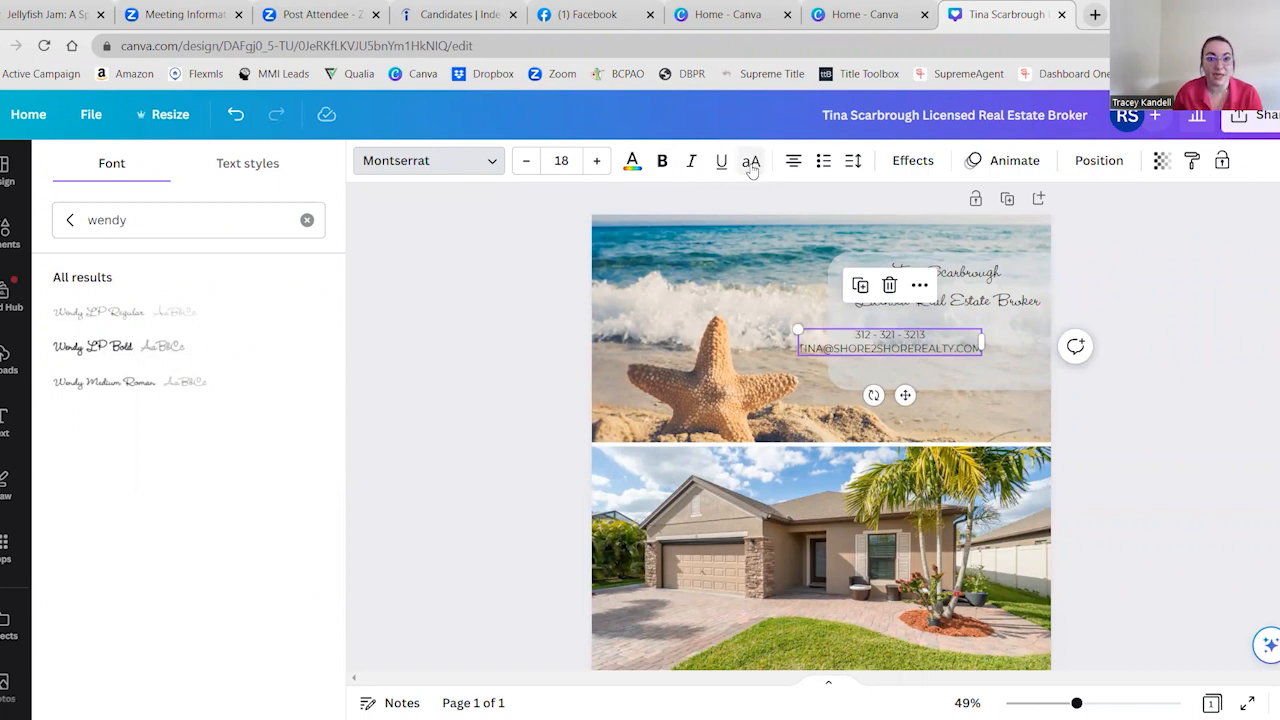
{"action": "left_click", "coordinate": [751, 163]}
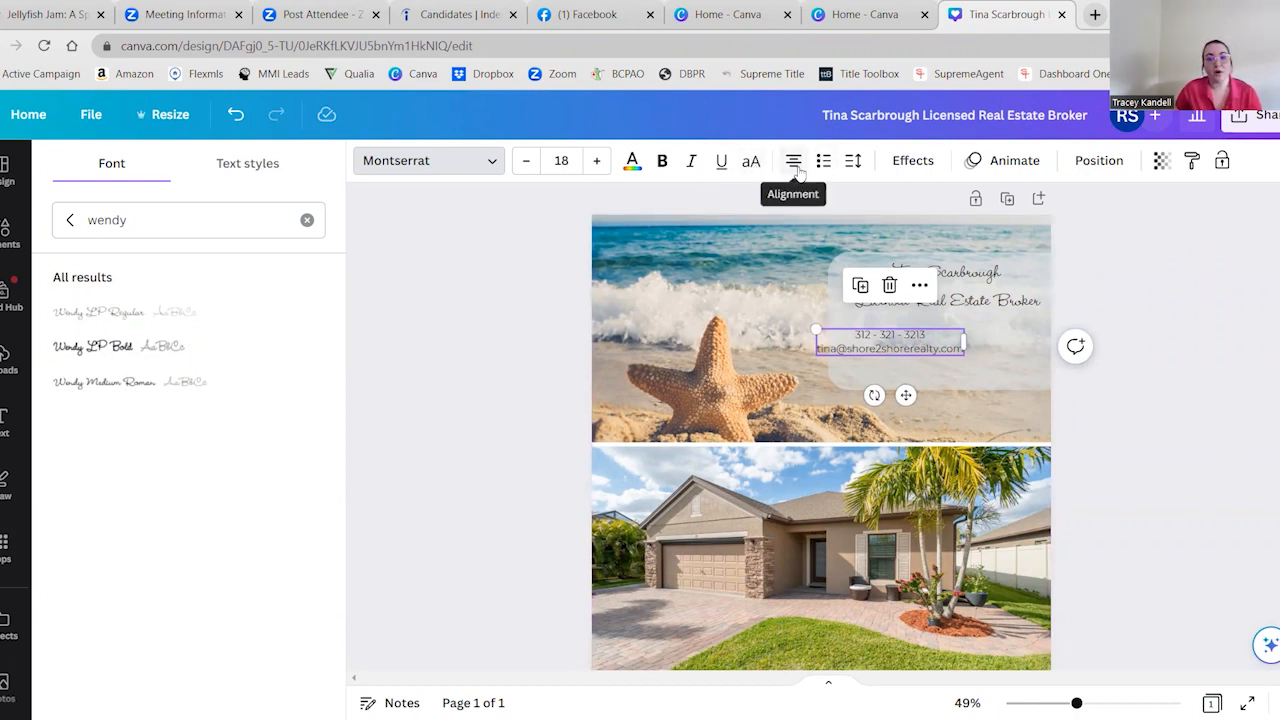
Left-align the phone and e-mail text and move it just under the title line, flush with its left edge
{"action": "left_click", "coordinate": [794, 165]}
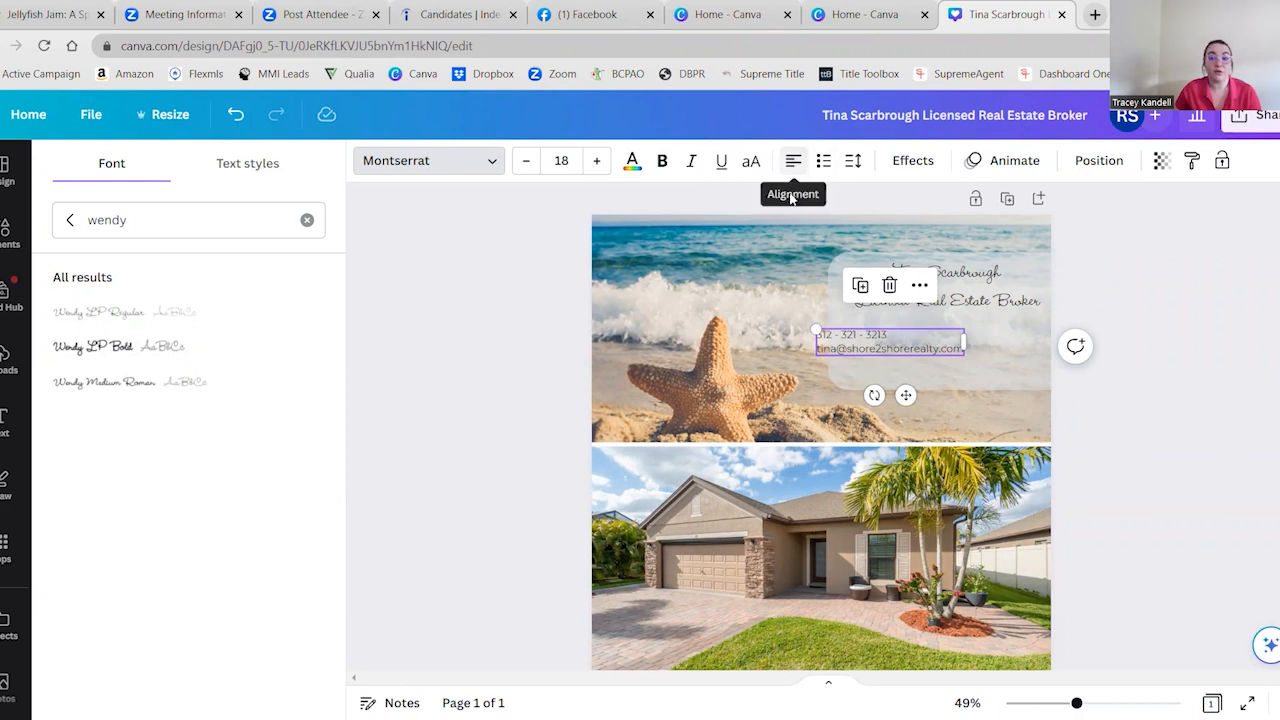
{"action": "left_click_drag", "start_coordinate": [904, 396], "coordinate": [943, 398]}
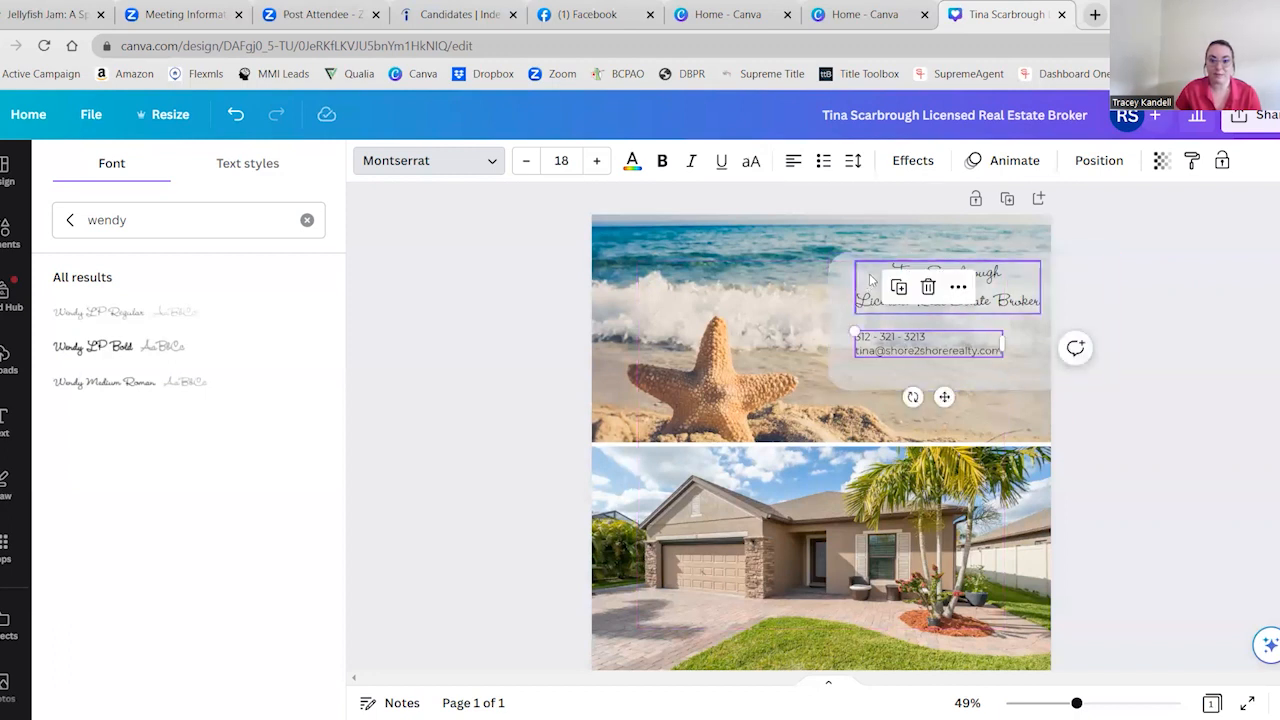
{"action": "left_click_drag", "start_coordinate": [944, 397], "coordinate": [944, 387]}
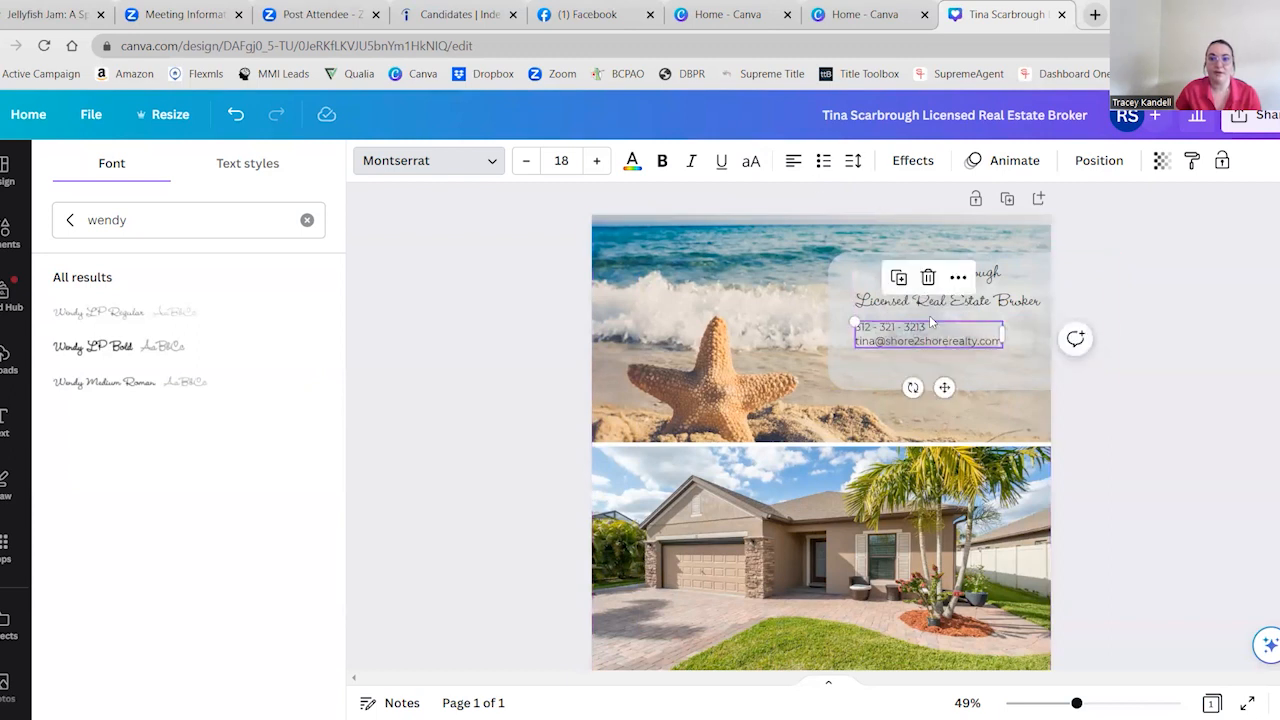
Try bullet list formatting on the phone and e-mail lines, and turn it off again
{"action": "left_click", "coordinate": [822, 163]}
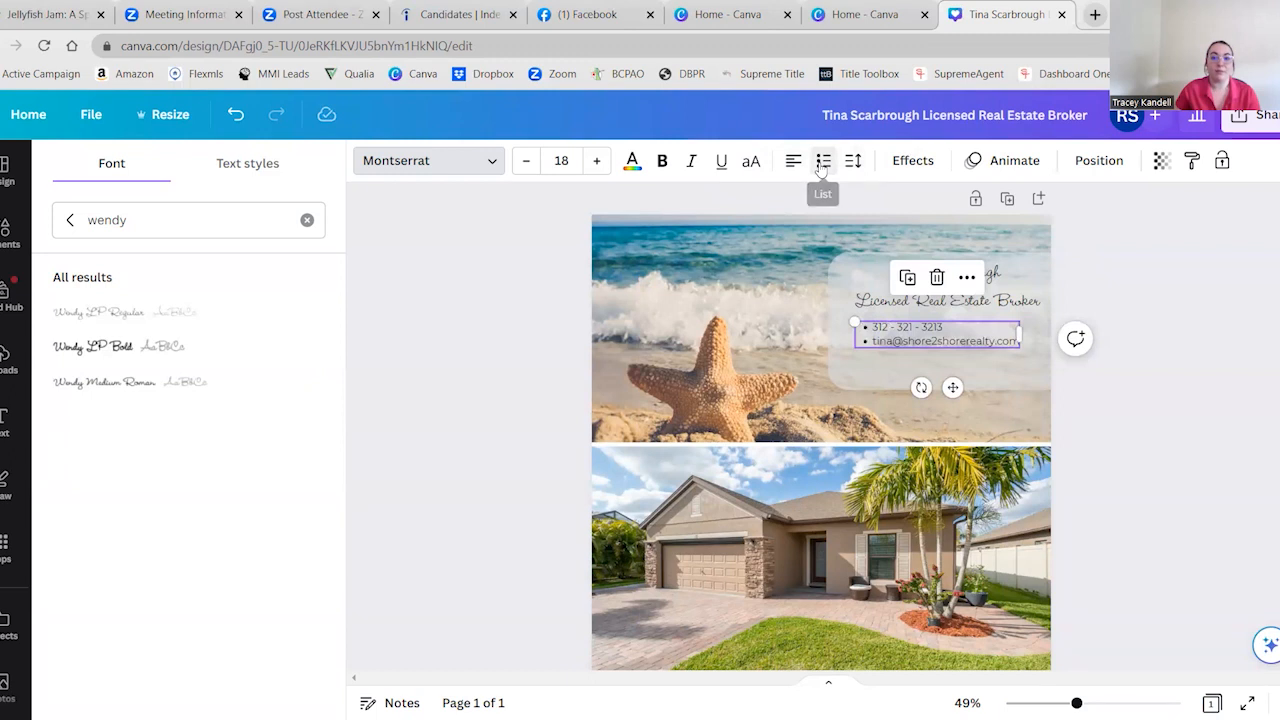
{"action": "left_click", "coordinate": [820, 164]}
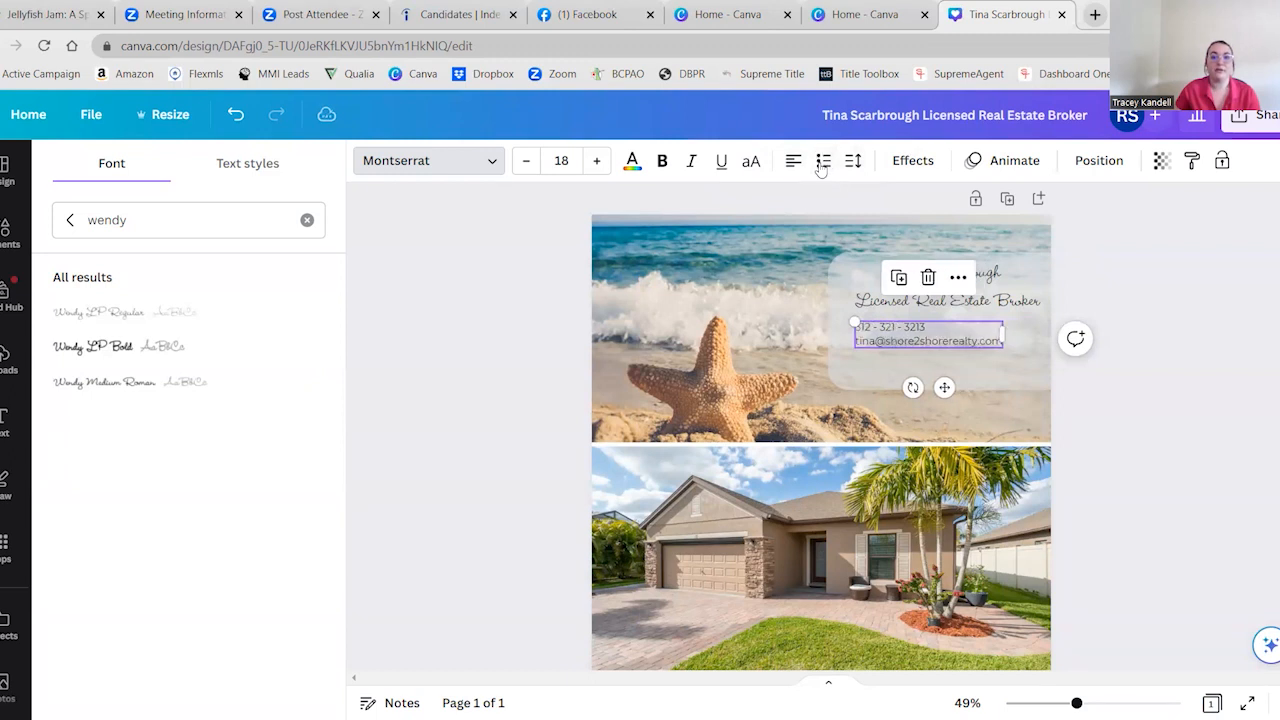
{"action": "left_click", "coordinate": [826, 165]}
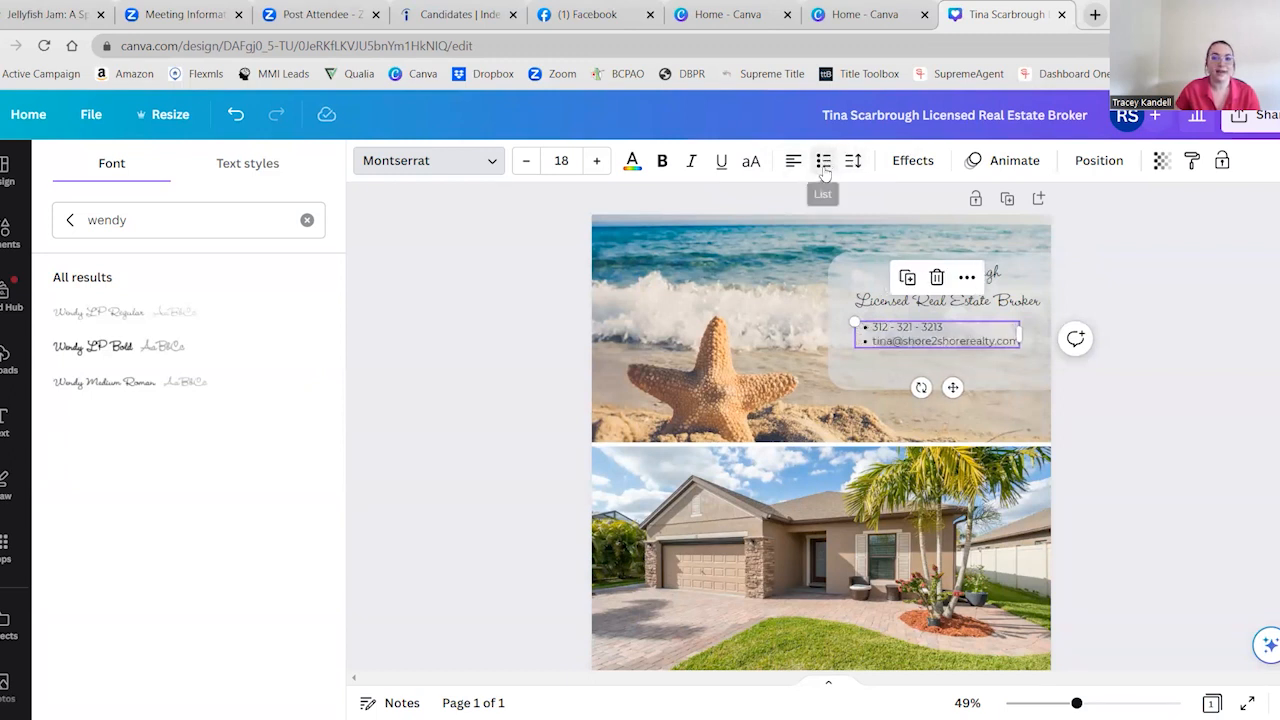
{"action": "left_click", "coordinate": [820, 163]}
{"action": "left_click", "coordinate": [820, 163]}
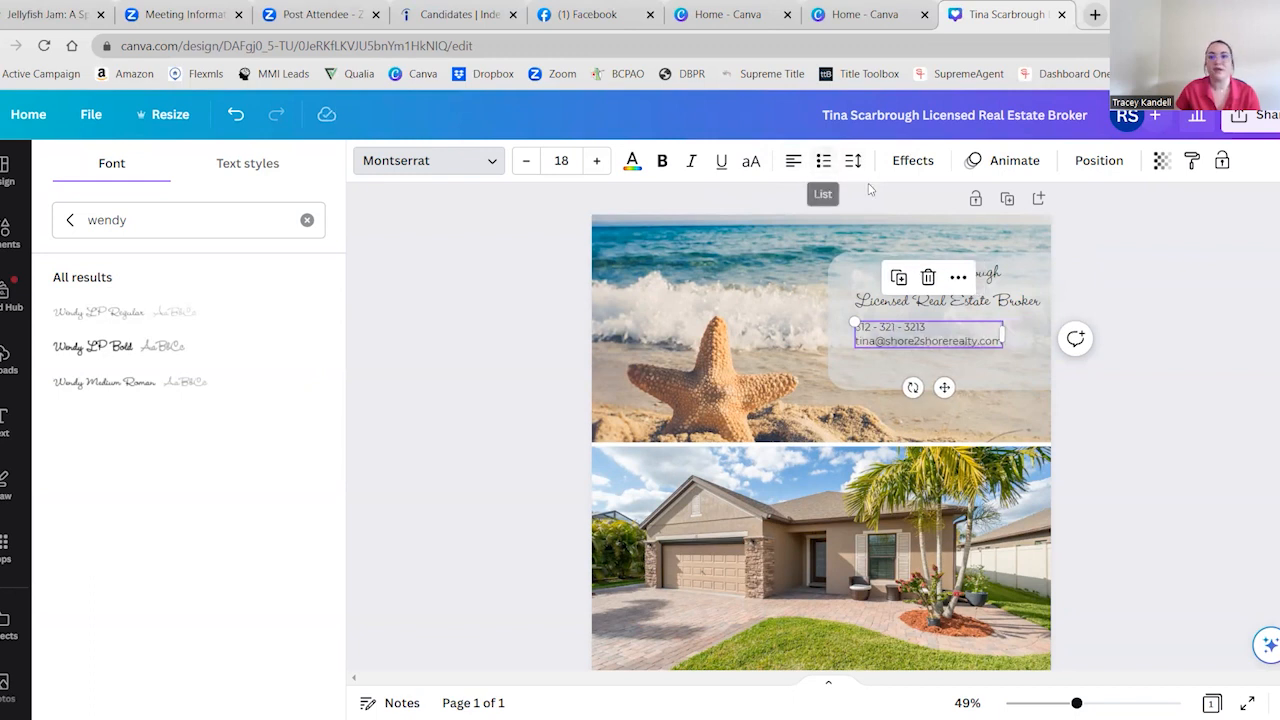
Enlarge the contact text to about size 25.8 and move it onto the lower part of the house photo
{"action": "left_click", "coordinate": [853, 168]}
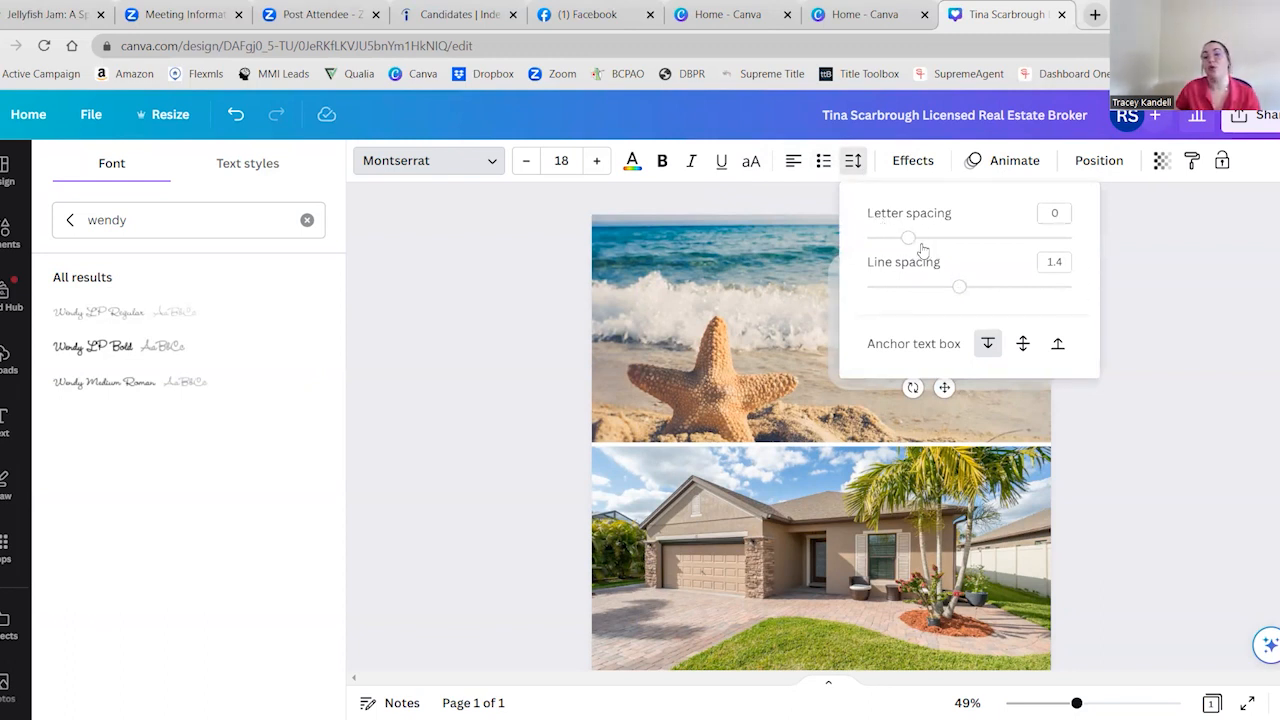
{"action": "left_click", "coordinate": [763, 331]}
{"action": "left_click_drag", "start_coordinate": [915, 336], "coordinate": [670, 467]}
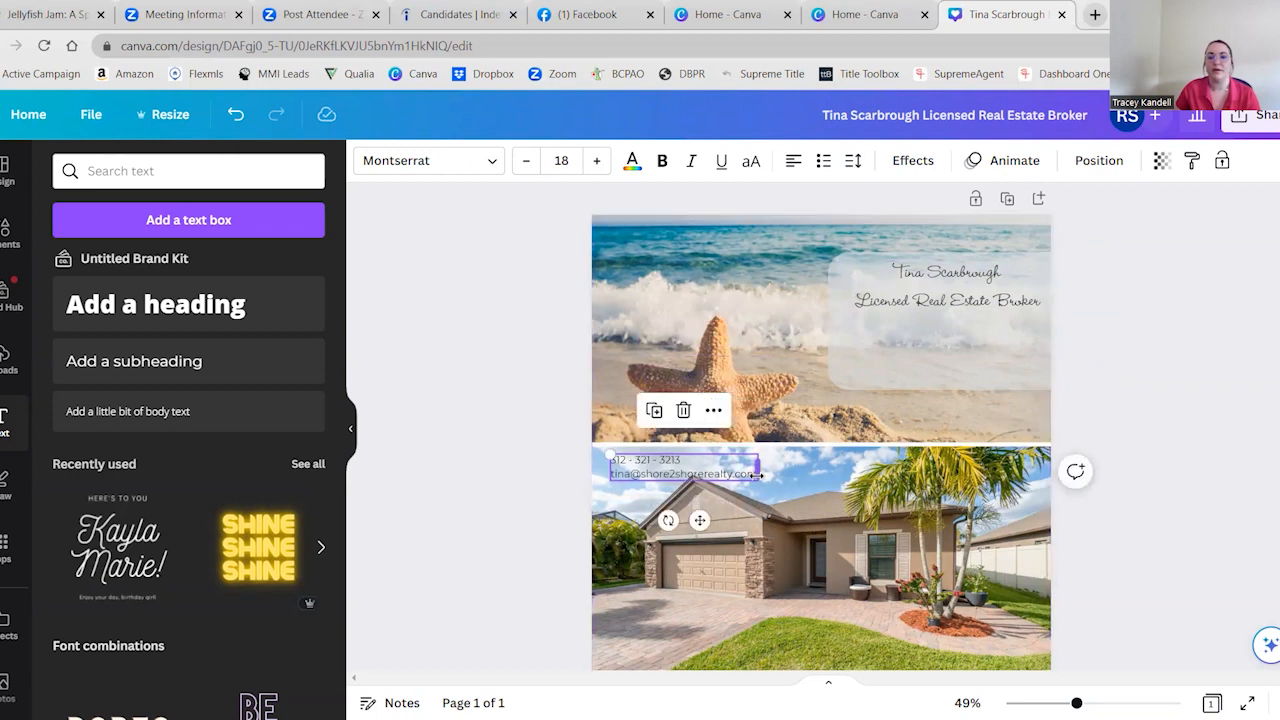
{"action": "left_click_drag", "start_coordinate": [755, 480], "coordinate": [822, 494]}
{"action": "left_click_drag", "start_coordinate": [716, 524], "coordinate": [713, 668]}
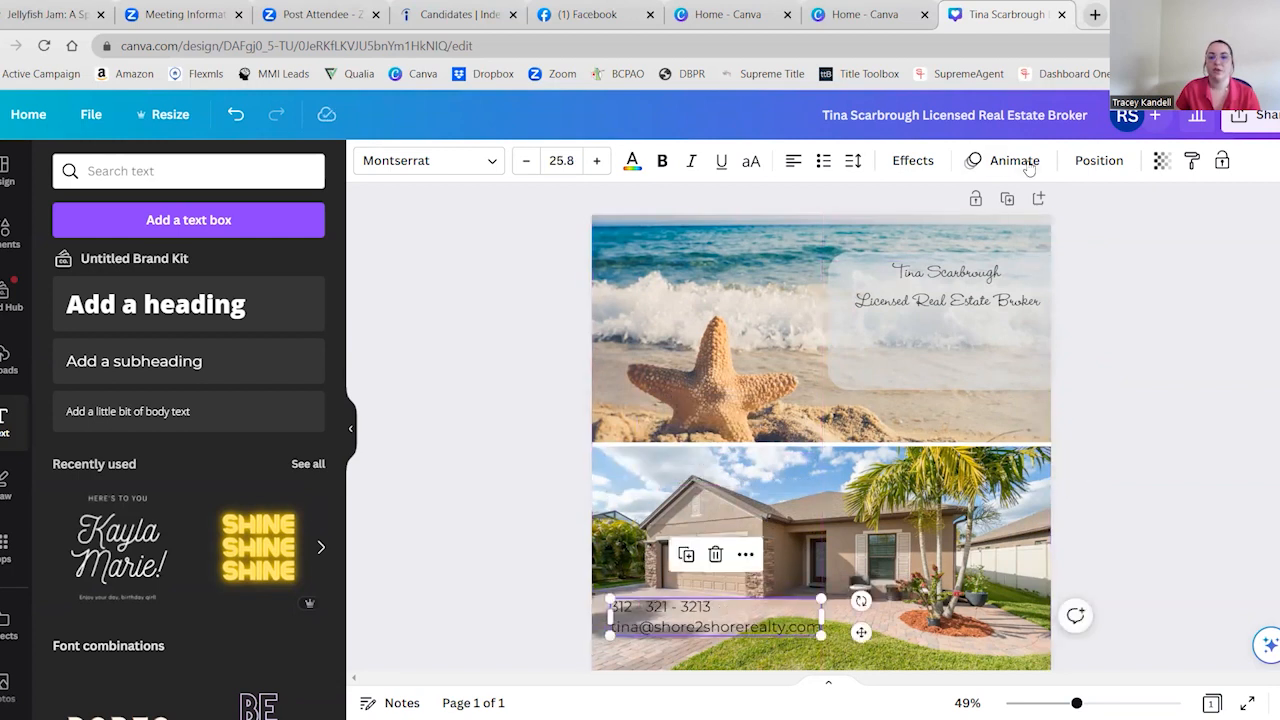
Set the letter spacing of the e-mail line to 69
{"action": "triple_click", "coordinate": [700, 627]}
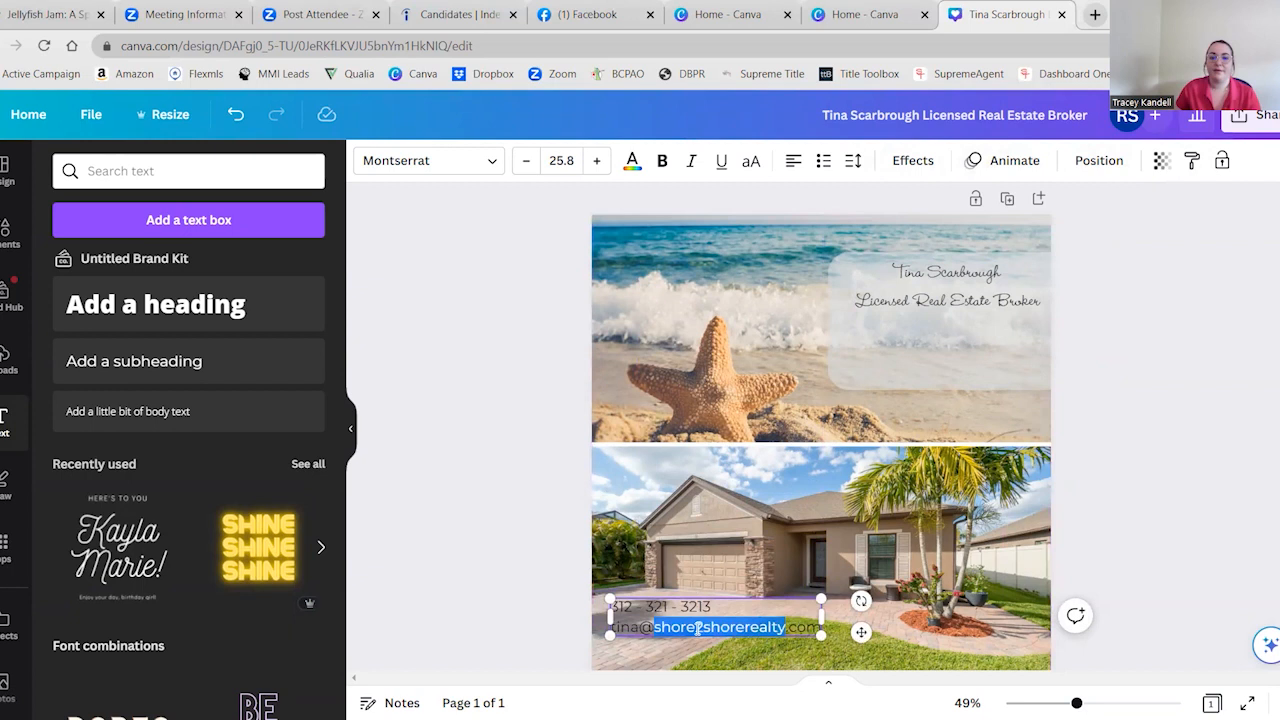
{"action": "left_click", "coordinate": [853, 161]}
{"action": "left_click_drag", "start_coordinate": [907, 243], "coordinate": [935, 248]}
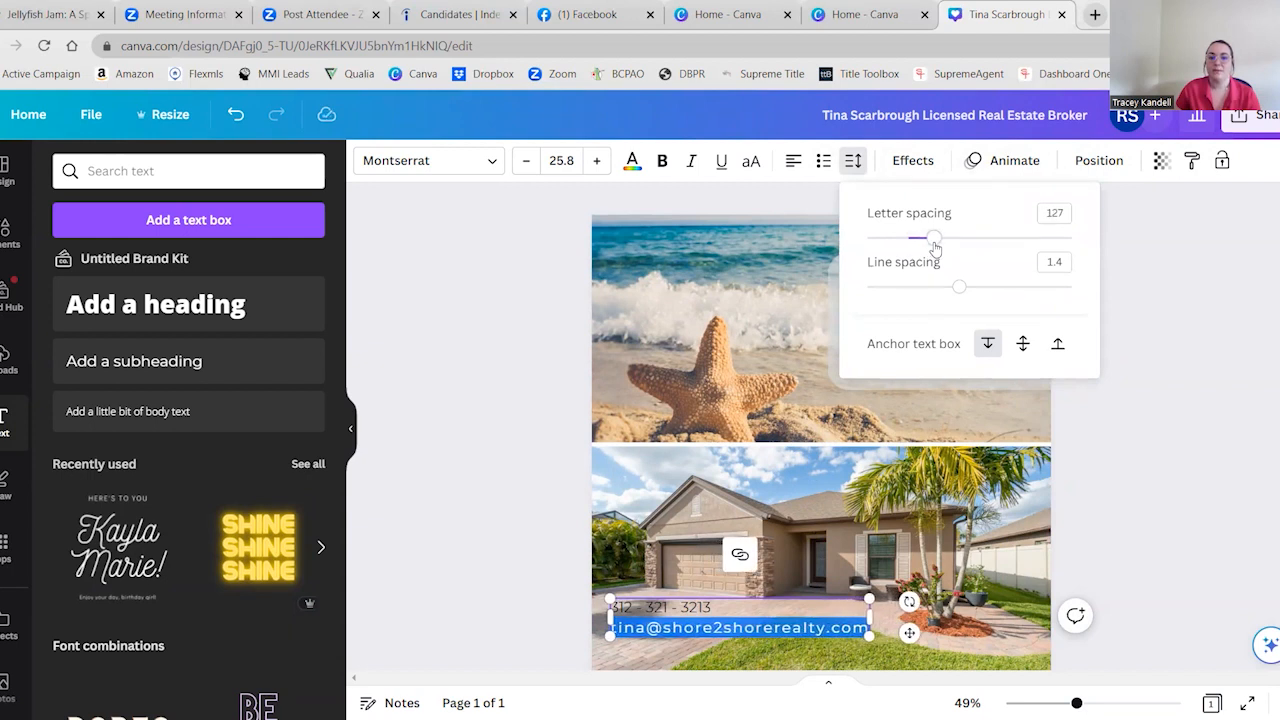
{"action": "left_click_drag", "start_coordinate": [935, 247], "coordinate": [924, 248]}
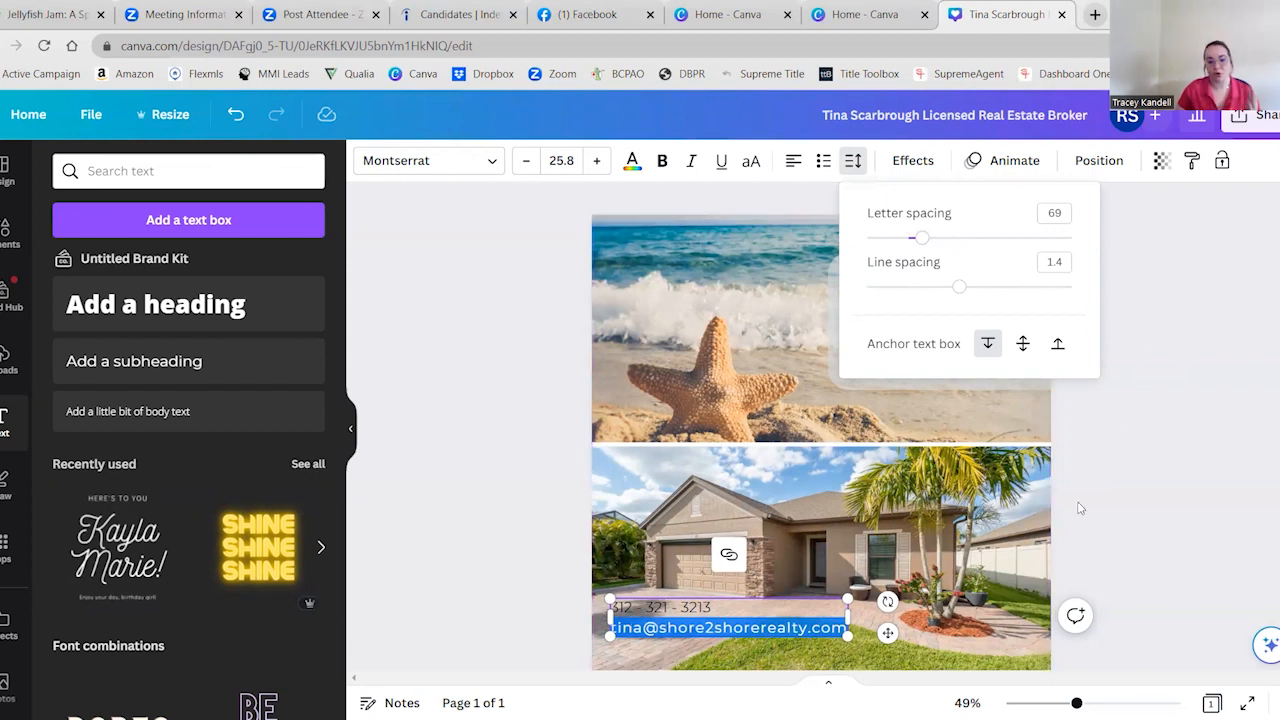
Shrink the contact text to about size 19.4 and move it back beneath the title line on the translucent rectangle
{"action": "left_click", "coordinate": [1160, 376]}
{"action": "left_click_drag", "start_coordinate": [886, 636], "coordinate": [1084, 351]}
{"action": "left_click_drag", "start_coordinate": [999, 340], "coordinate": [985, 350]}
{"action": "left_click_drag", "start_coordinate": [912, 391], "coordinate": [959, 389]}
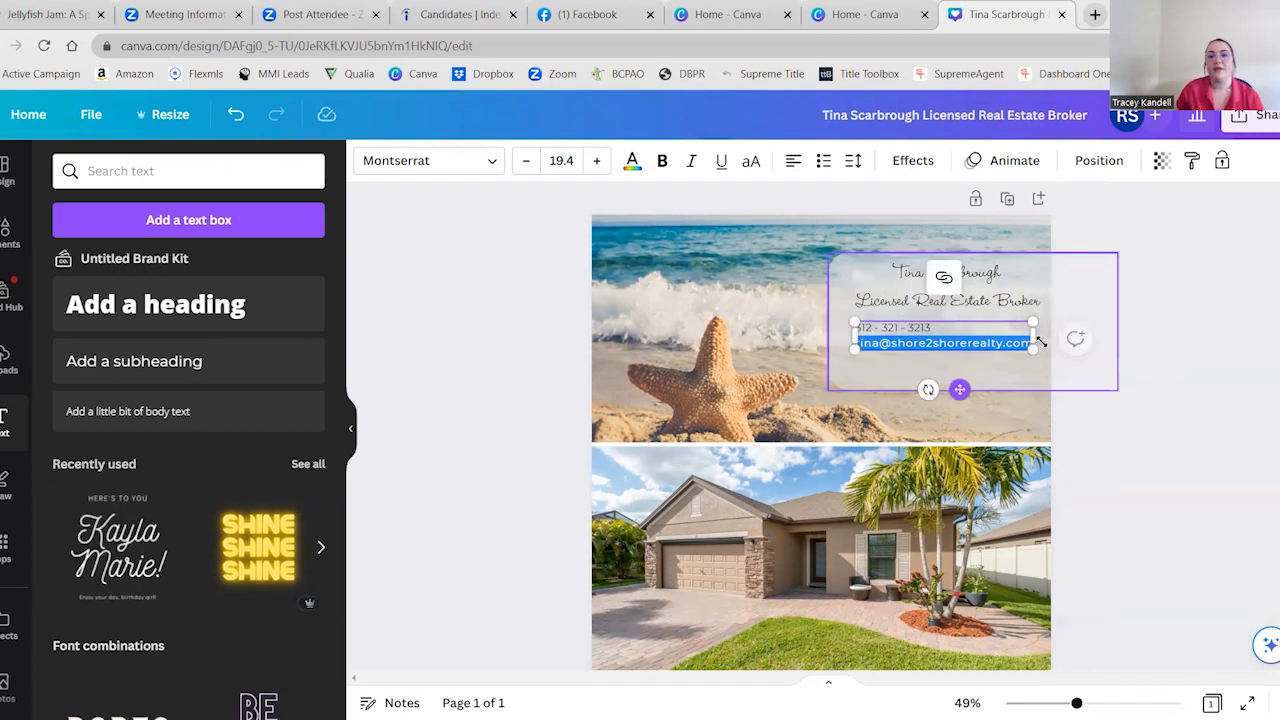
Reduce the contact text to about size 18.1 and shift it slightly down and right to centre it beneath the title
{"action": "left_click", "coordinate": [1108, 314]}
{"action": "left_click", "coordinate": [1023, 339]}
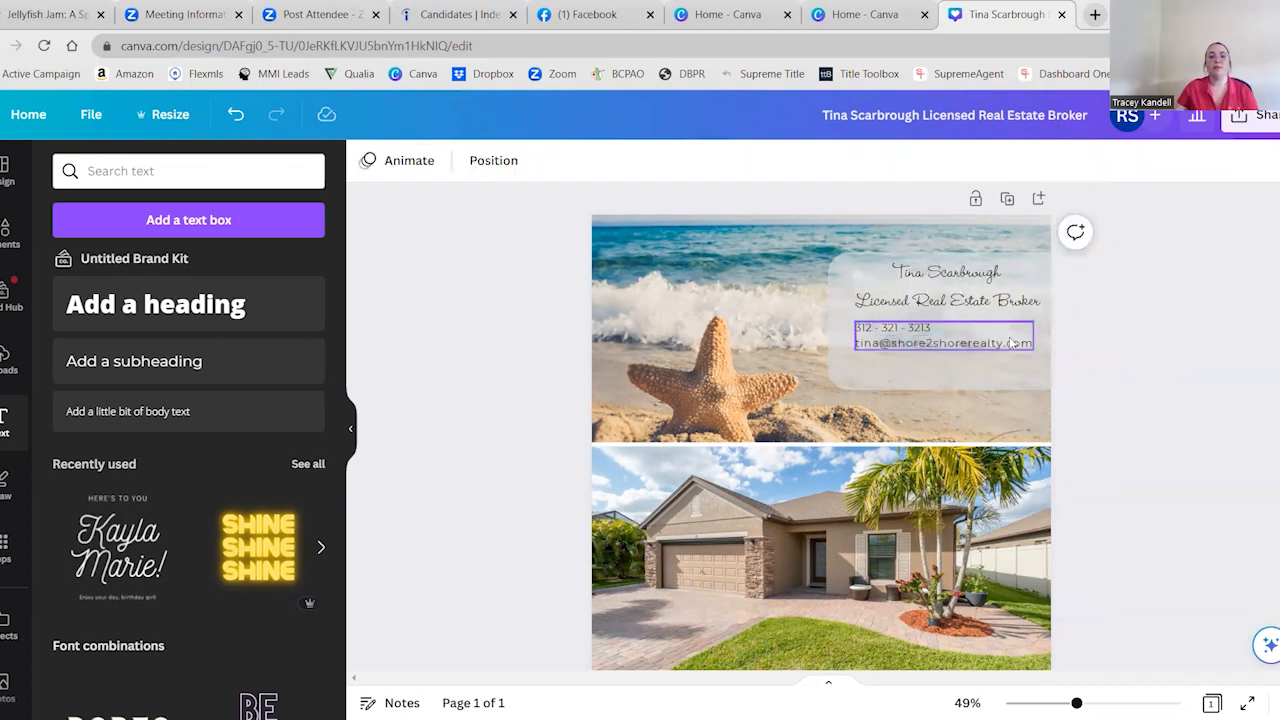
{"action": "left_click_drag", "start_coordinate": [1033, 323], "coordinate": [1021, 326]}
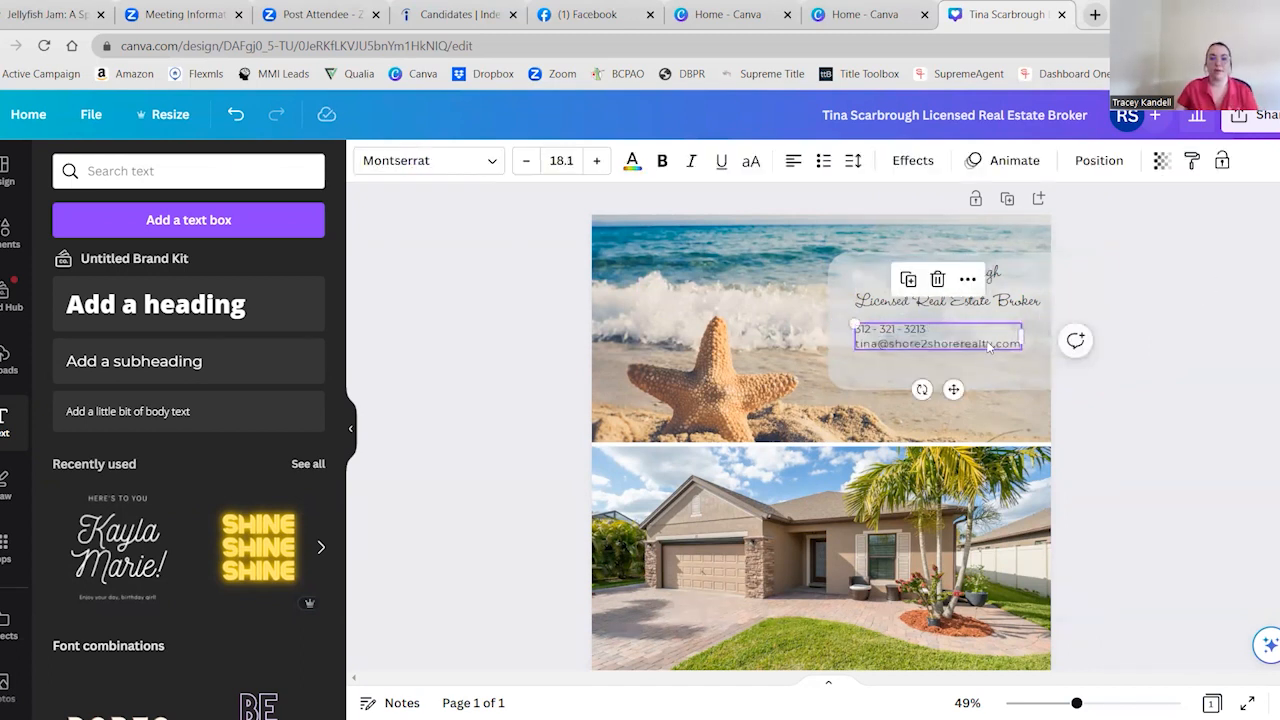
{"action": "left_click_drag", "start_coordinate": [955, 389], "coordinate": [963, 394]}
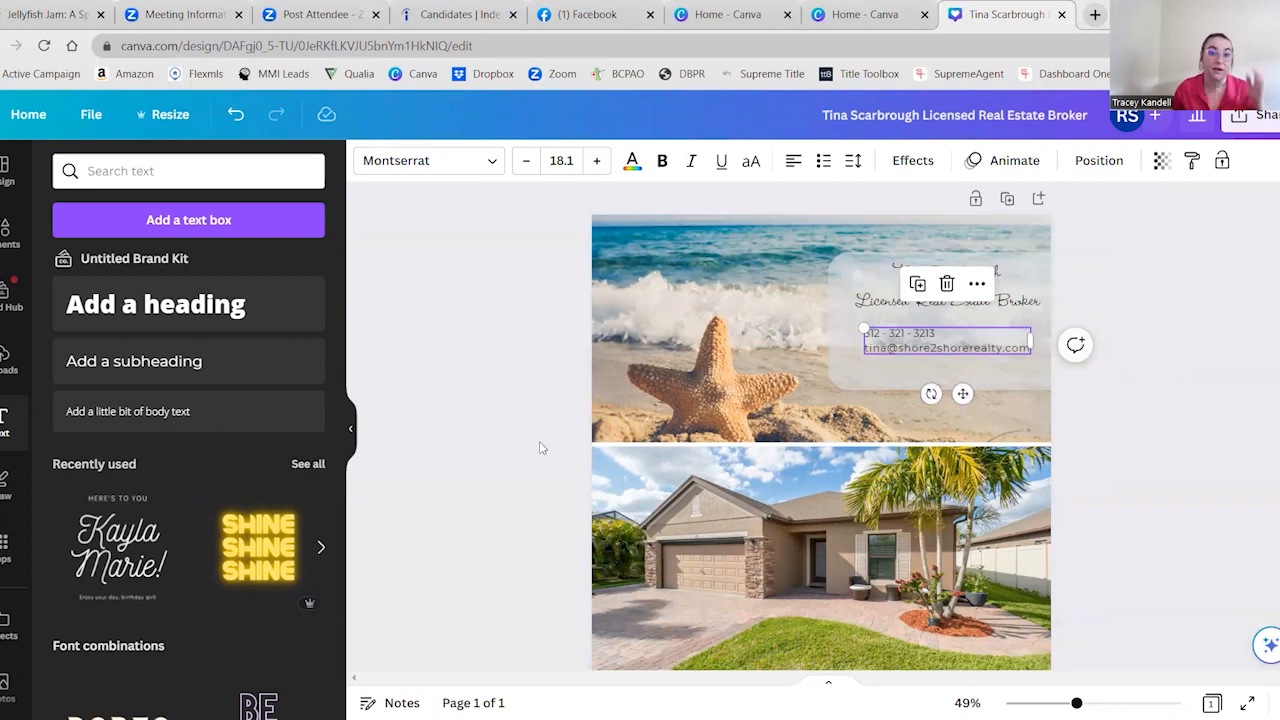
{"action": "left_click", "coordinate": [543, 391]}
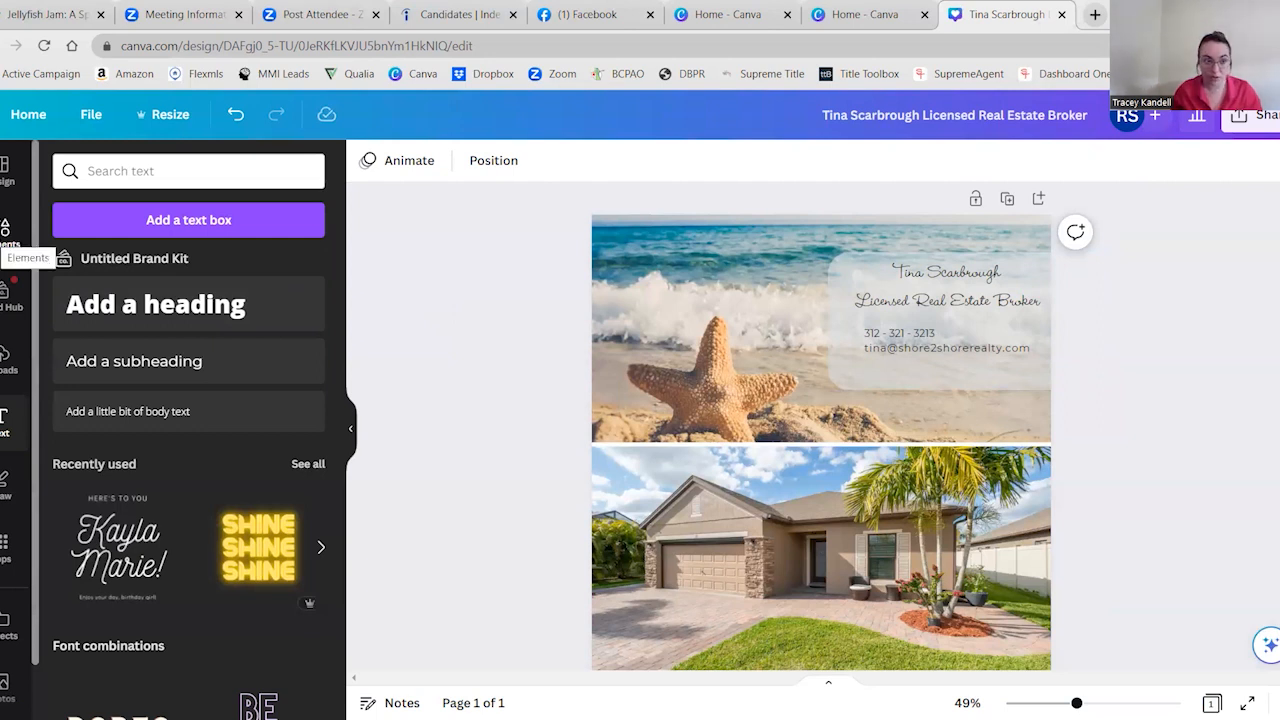
Search the elements for "phone", show all graphics, and insert the solid black handset graphic
{"action": "left_click", "coordinate": [5, 235]}
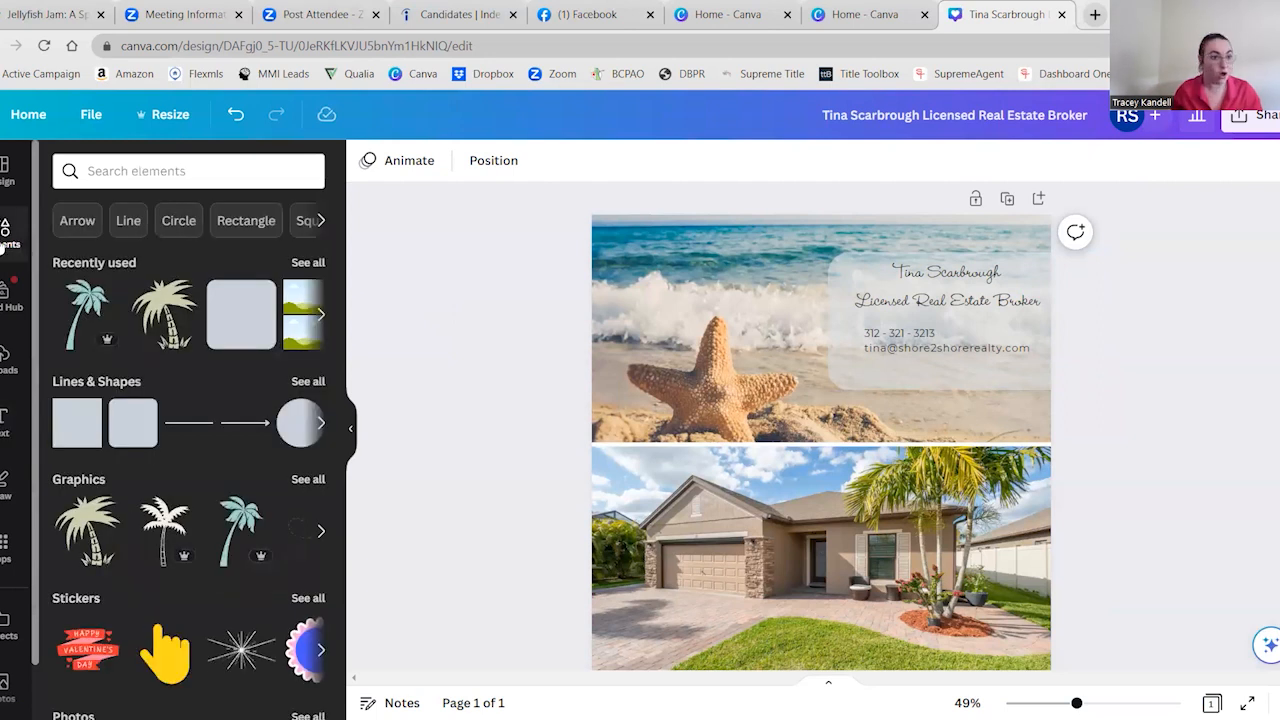
{"action": "left_click", "coordinate": [145, 171]}
{"action": "type", "text": "phone"}
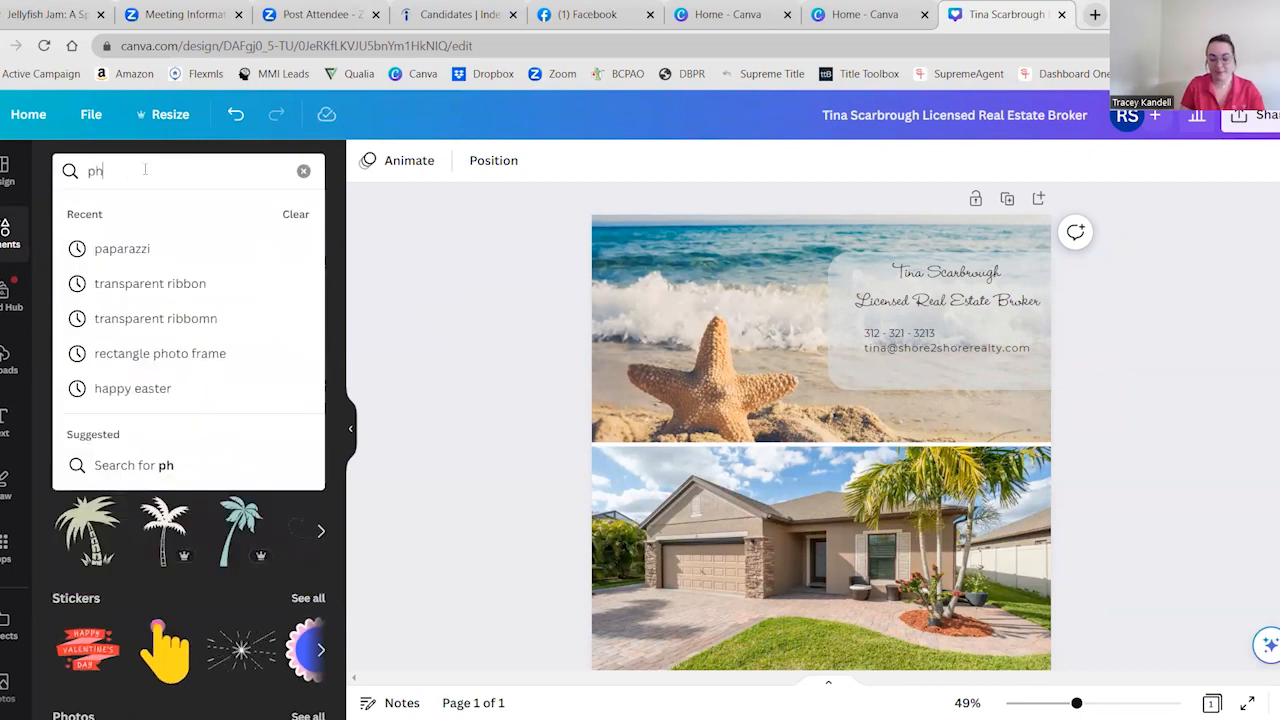
{"action": "key", "text": "Return"}
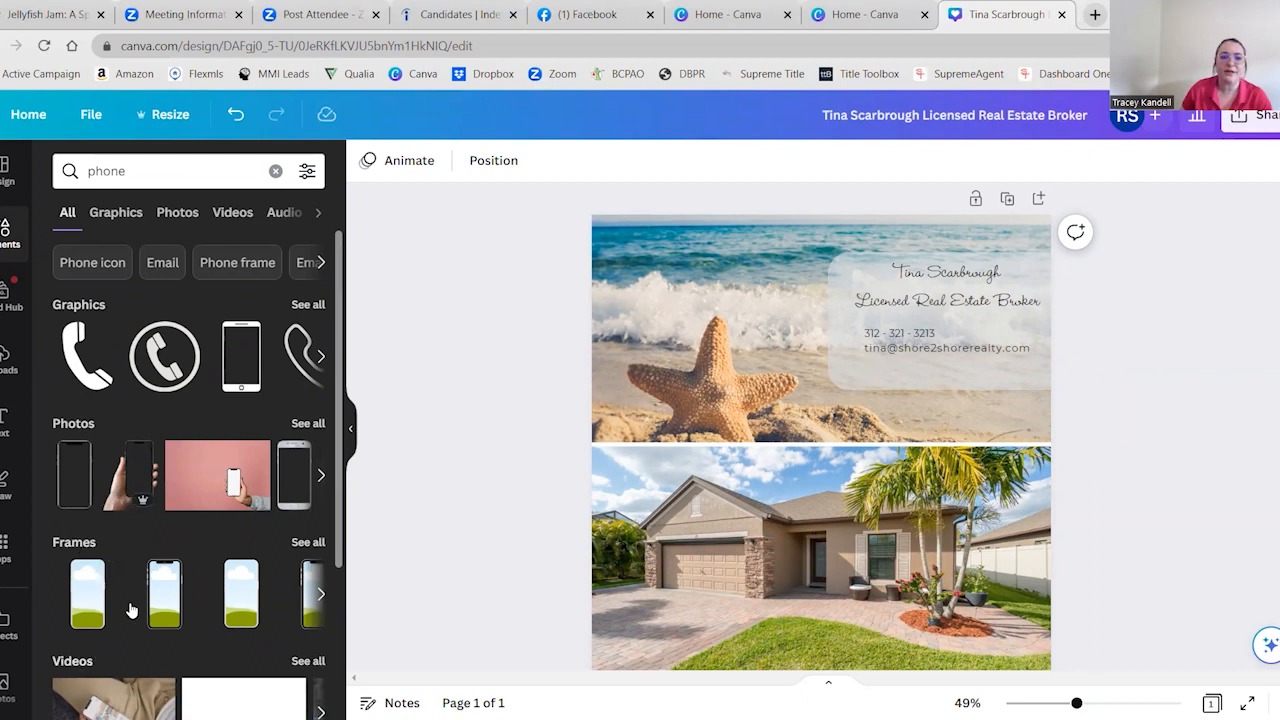
{"action": "scroll", "coordinate": [131, 609], "scroll_direction": "down", "scroll_amount": 3}
{"action": "scroll", "coordinate": [100, 534], "scroll_direction": "up", "scroll_amount": 3}
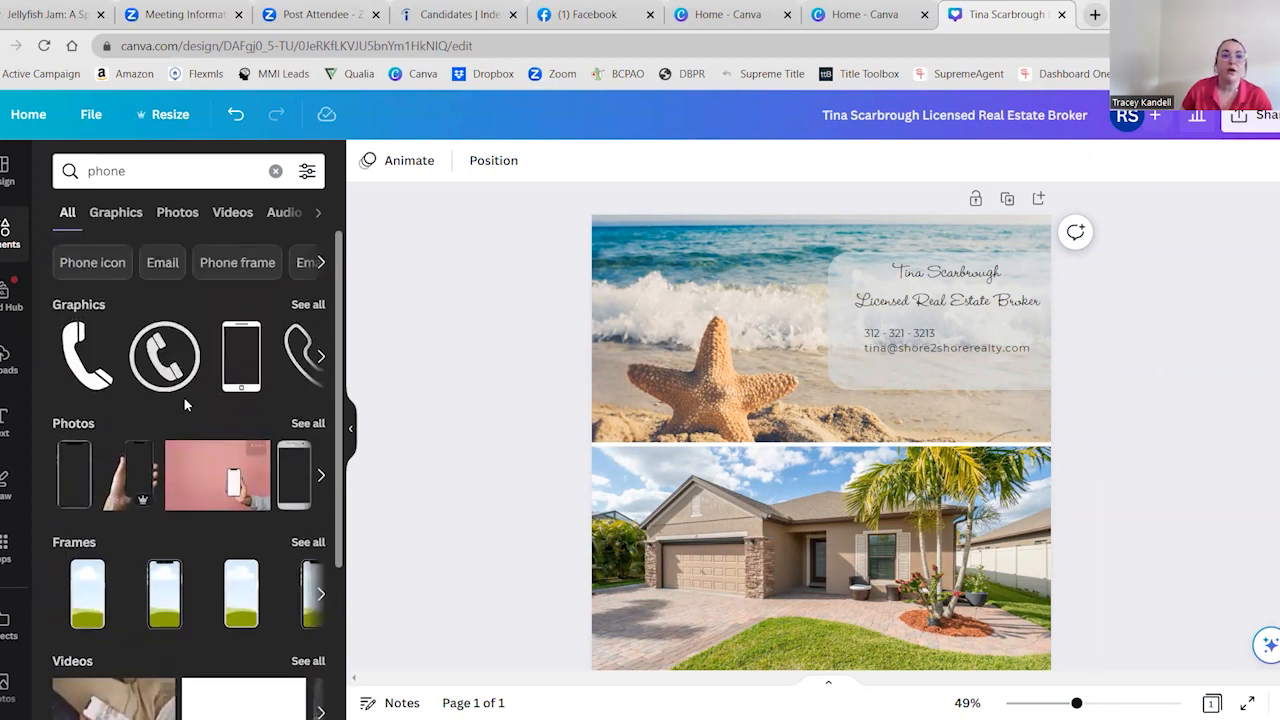
{"action": "left_click", "coordinate": [307, 308]}
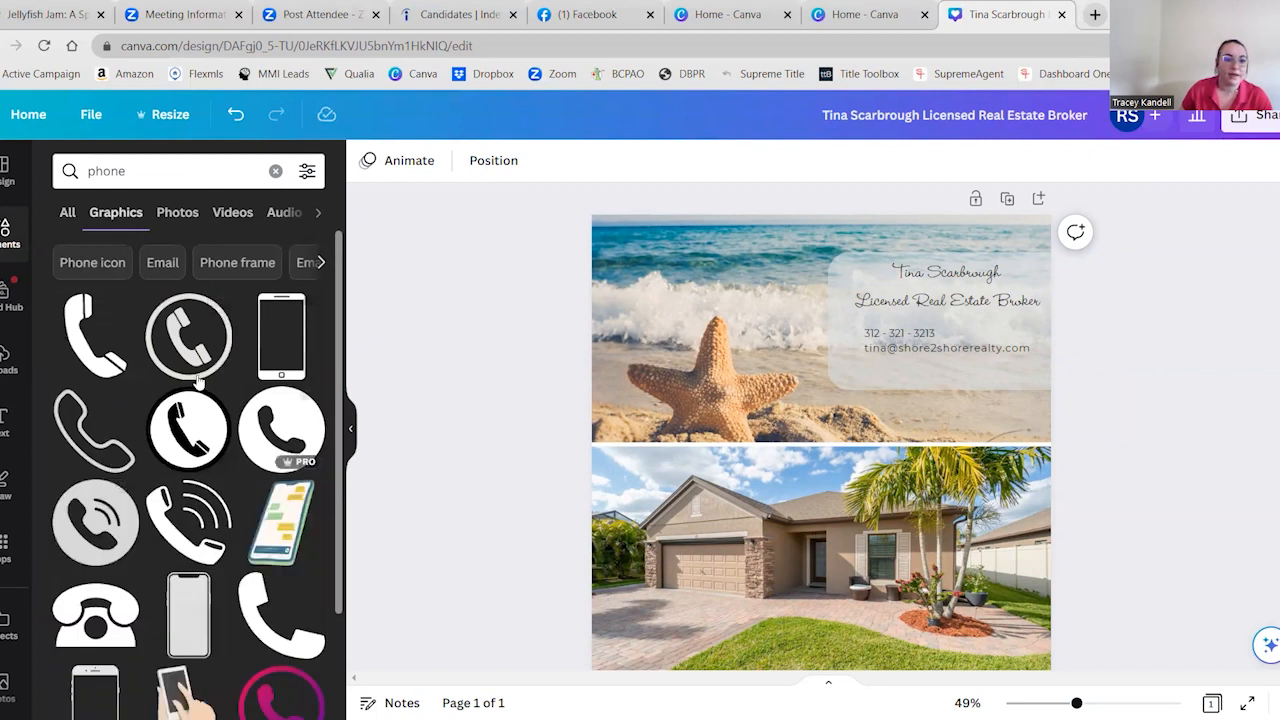
{"action": "scroll", "coordinate": [283, 565], "scroll_direction": "down", "scroll_amount": 1}
{"action": "left_click", "coordinate": [258, 548]}
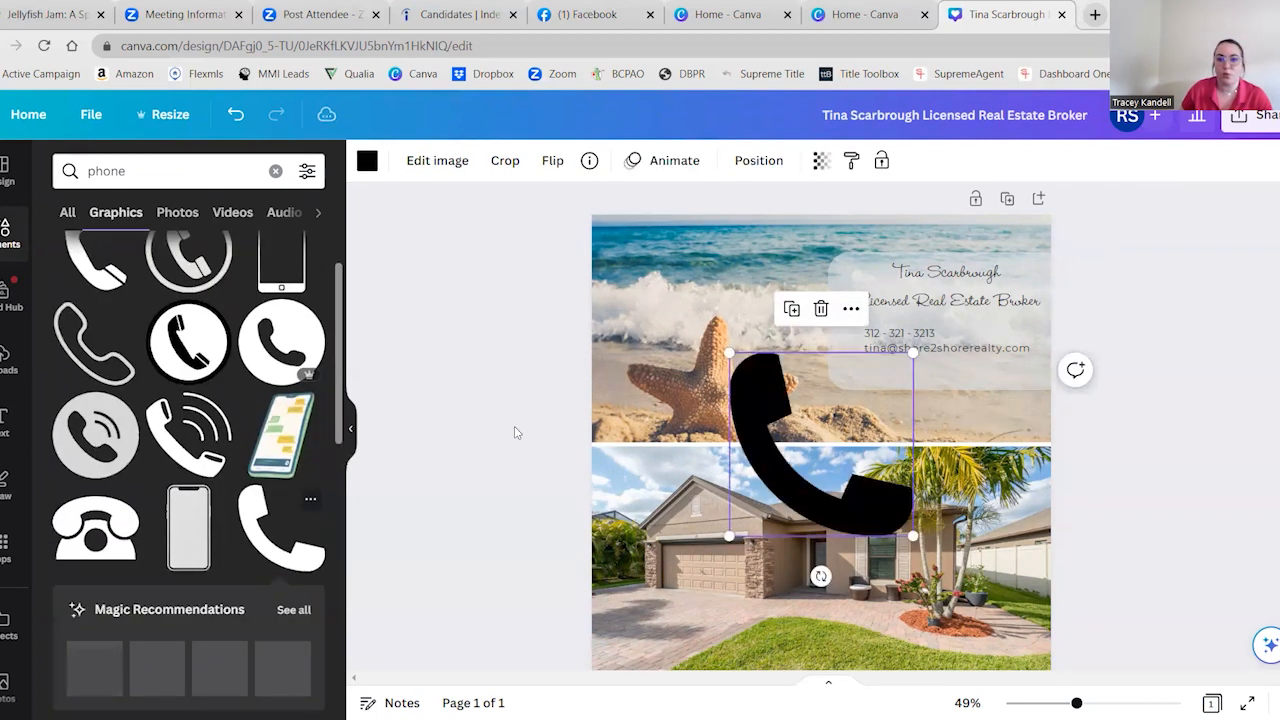
Shrink the handset graphic to icon size and place it just in front of the phone number
{"action": "left_click_drag", "start_coordinate": [893, 369], "coordinate": [742, 490]}
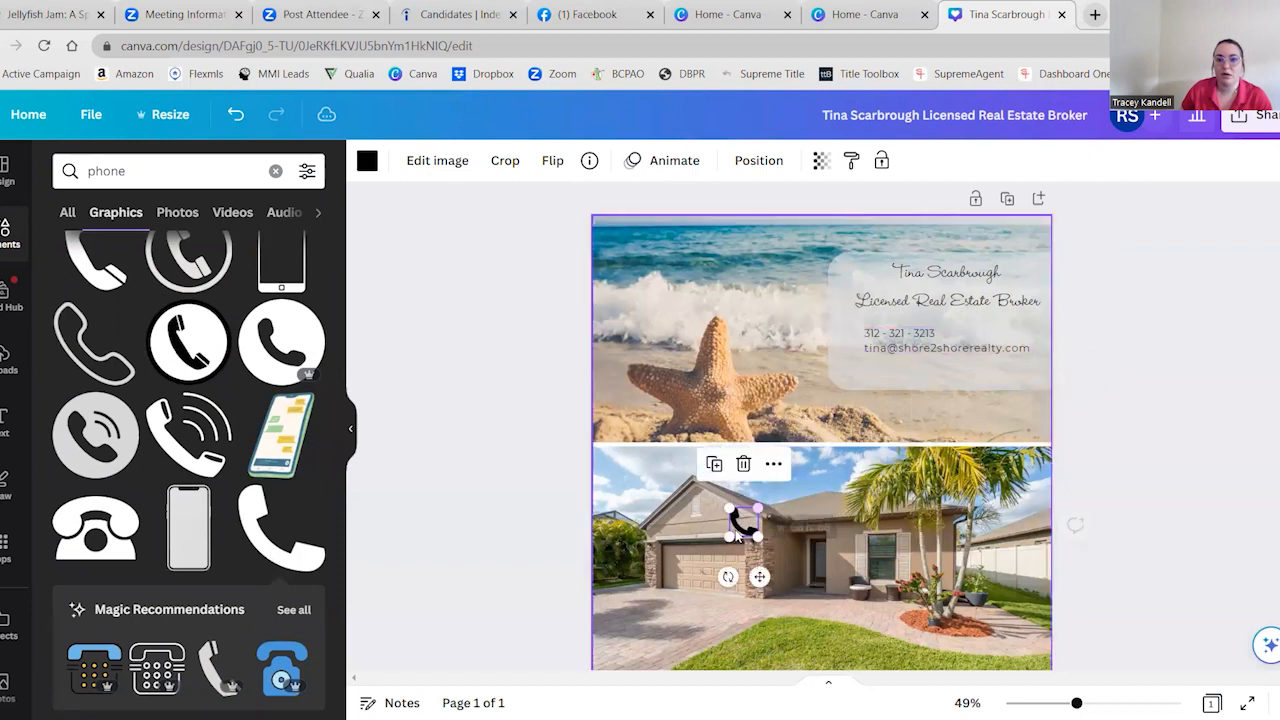
{"action": "left_click_drag", "start_coordinate": [760, 577], "coordinate": [855, 380]}
{"action": "left_click_drag", "start_coordinate": [826, 312], "coordinate": [842, 327]}
{"action": "left_click", "coordinate": [467, 444]}
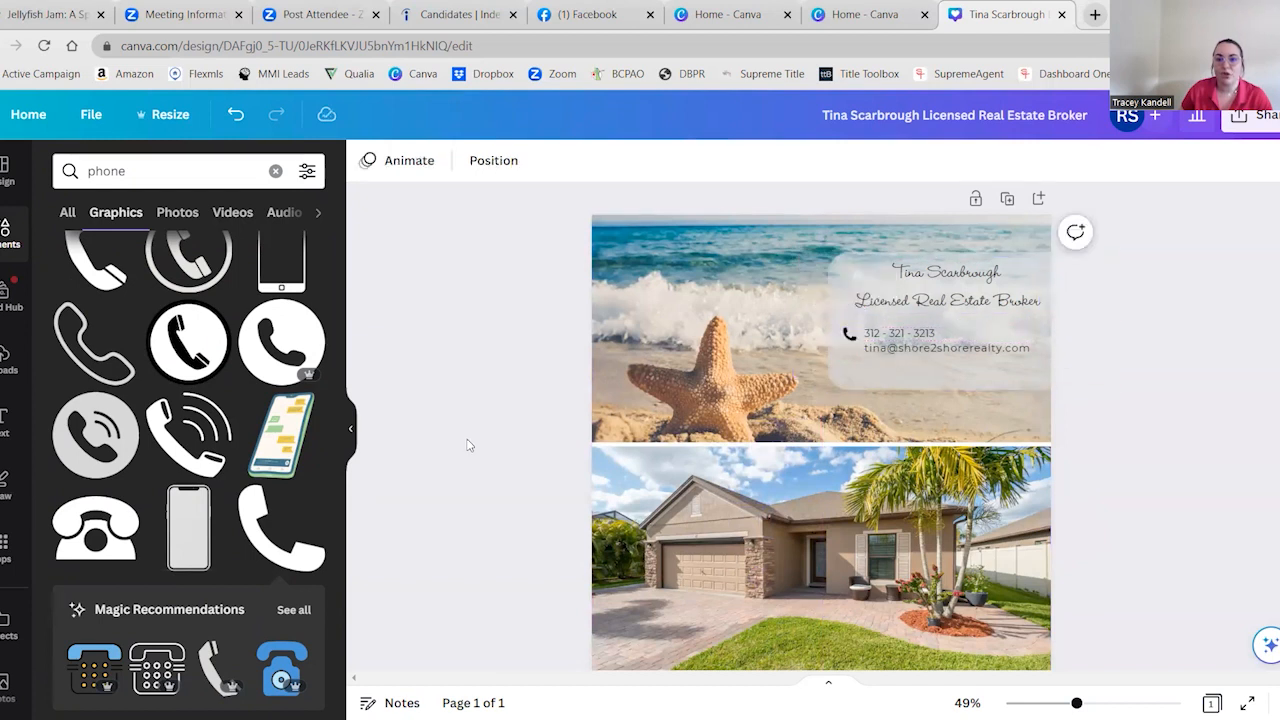
Search the graphics for "email" and insert the white envelope on a black circle
{"action": "left_click", "coordinate": [202, 176]}
{"action": "type", "text": "email"}
{"action": "key", "text": "Return"}
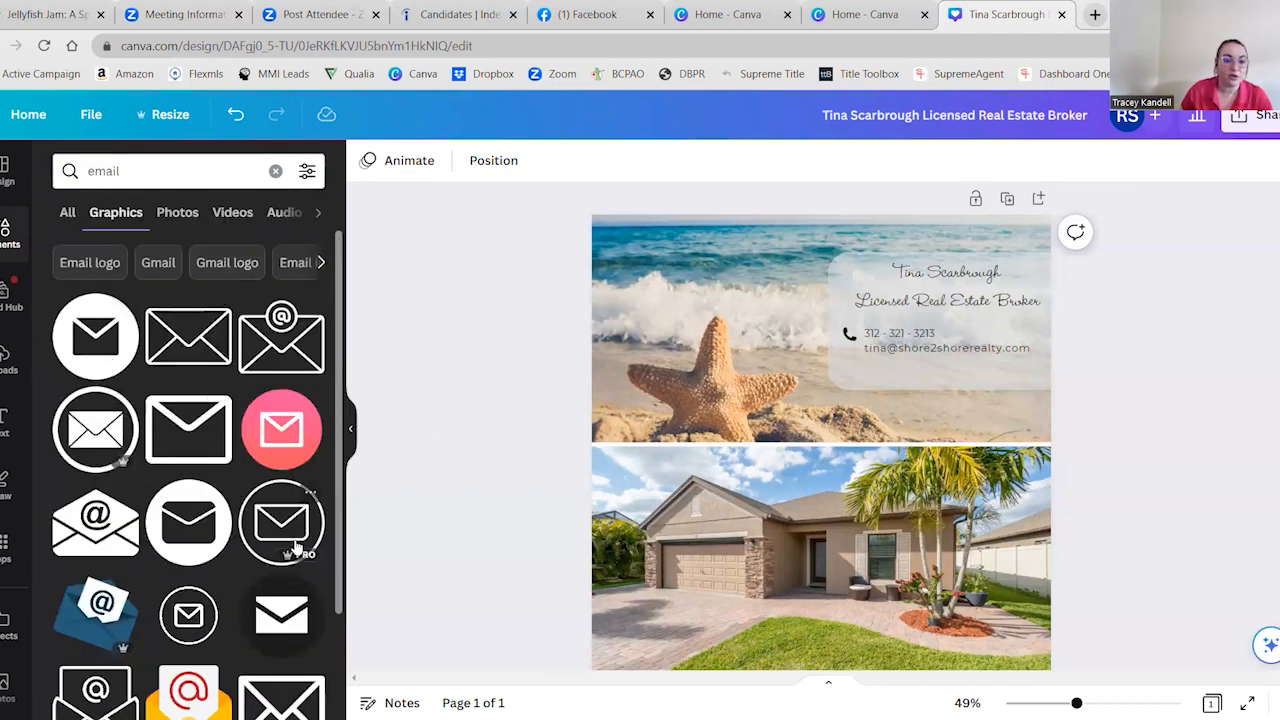
{"action": "scroll", "coordinate": [290, 580], "scroll_direction": "down", "scroll_amount": 1}
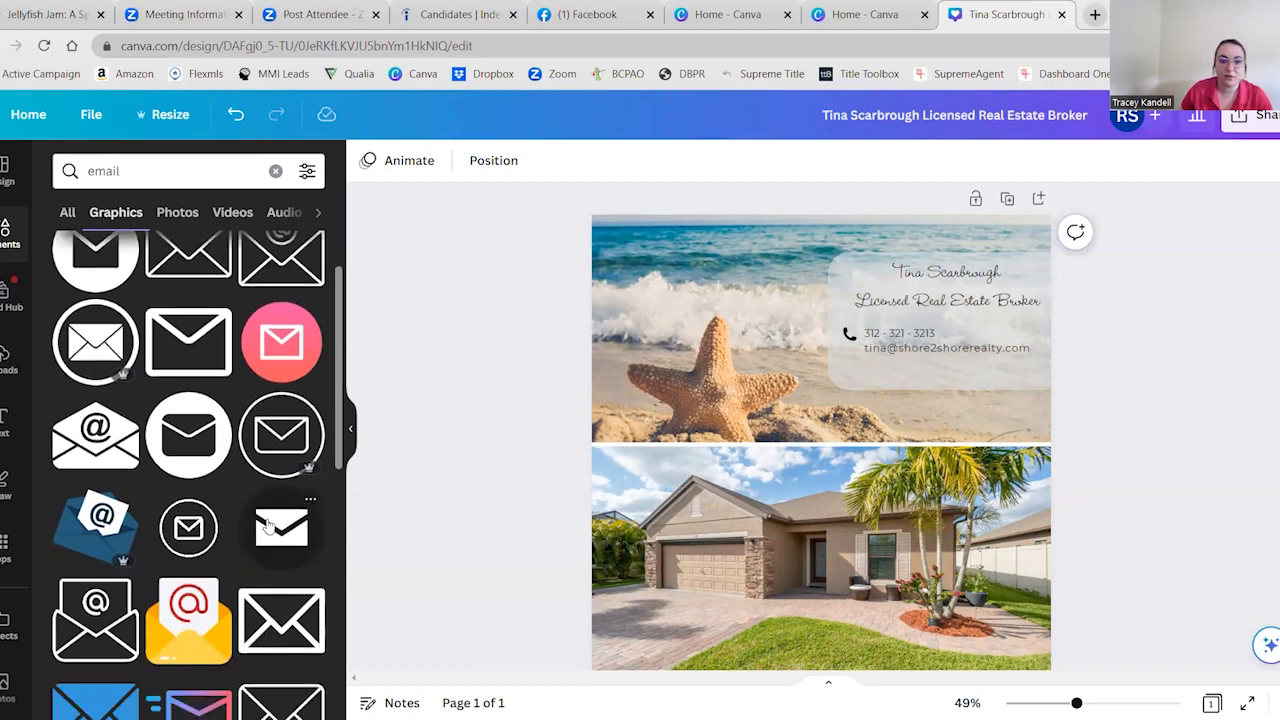
{"action": "left_click", "coordinate": [270, 527]}
Shrink the envelope graphic to icon size and place it in front of the e-mail line, beneath the handset icon
{"action": "left_click_drag", "start_coordinate": [913, 350], "coordinate": [745, 487]}
{"action": "left_click_drag", "start_coordinate": [759, 577], "coordinate": [865, 420]}
{"action": "left_click_drag", "start_coordinate": [863, 354], "coordinate": [857, 360]}
{"action": "left_click_drag", "start_coordinate": [862, 418], "coordinate": [865, 410]}
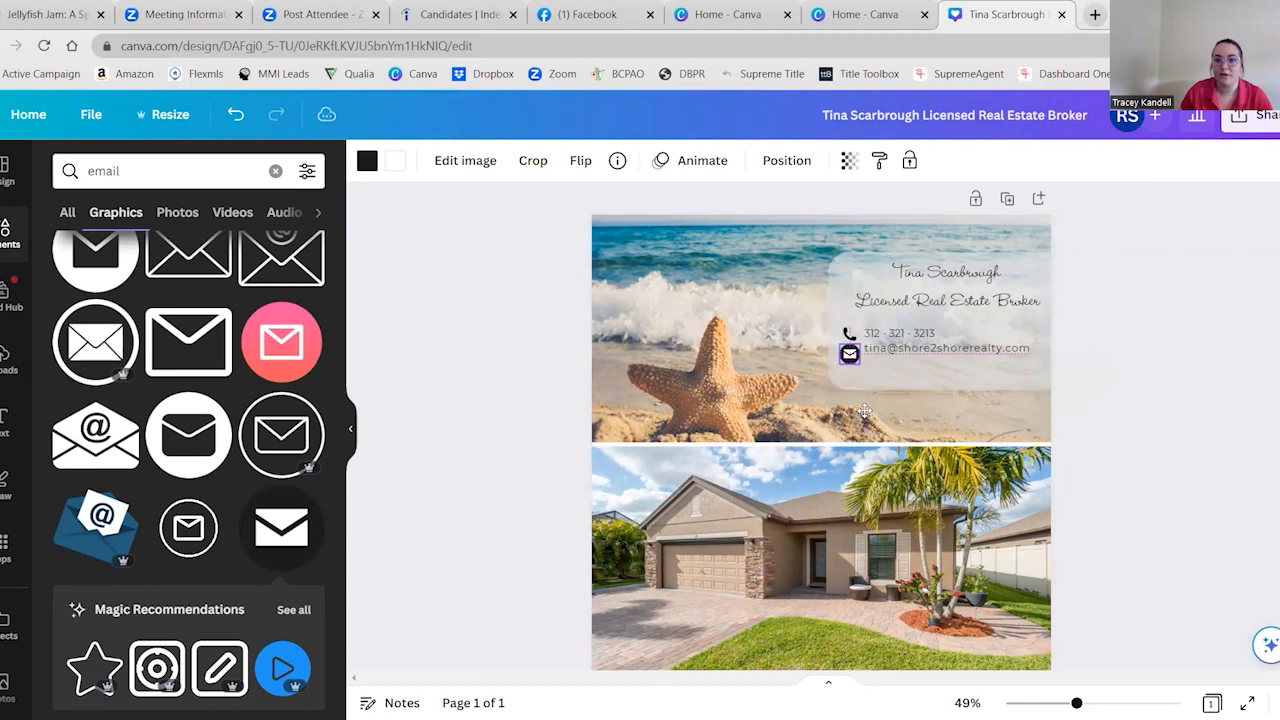
{"action": "left_click", "coordinate": [491, 385]}
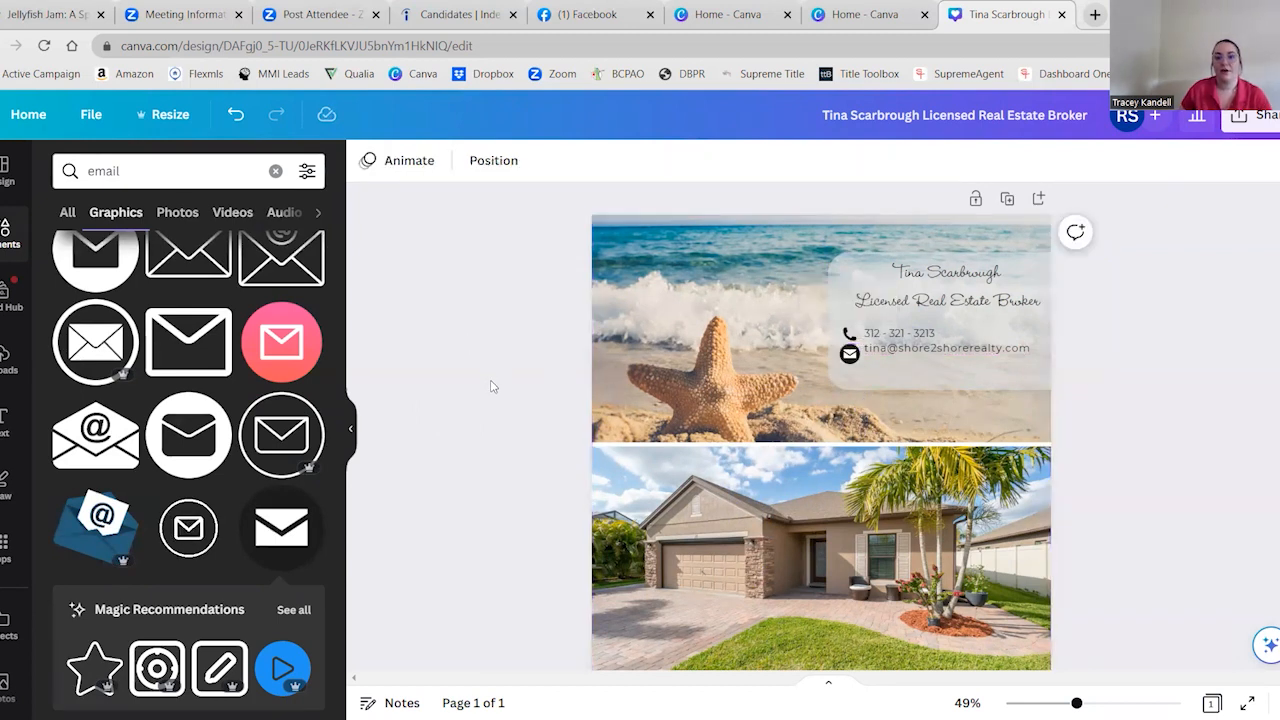
Insert a blank line between the phone number and the e-mail line in the contact text
{"action": "left_click", "coordinate": [909, 349]}
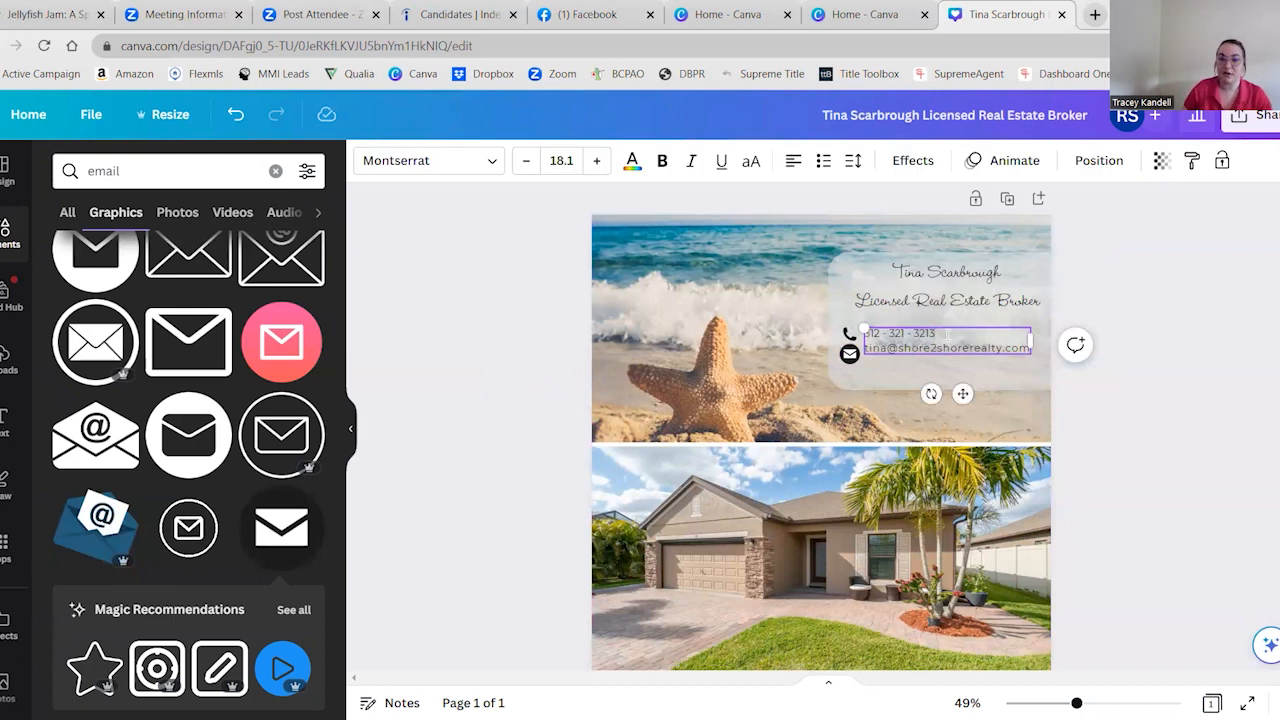
{"action": "key", "text": "Return"}
{"action": "key", "text": "BackSpace"}
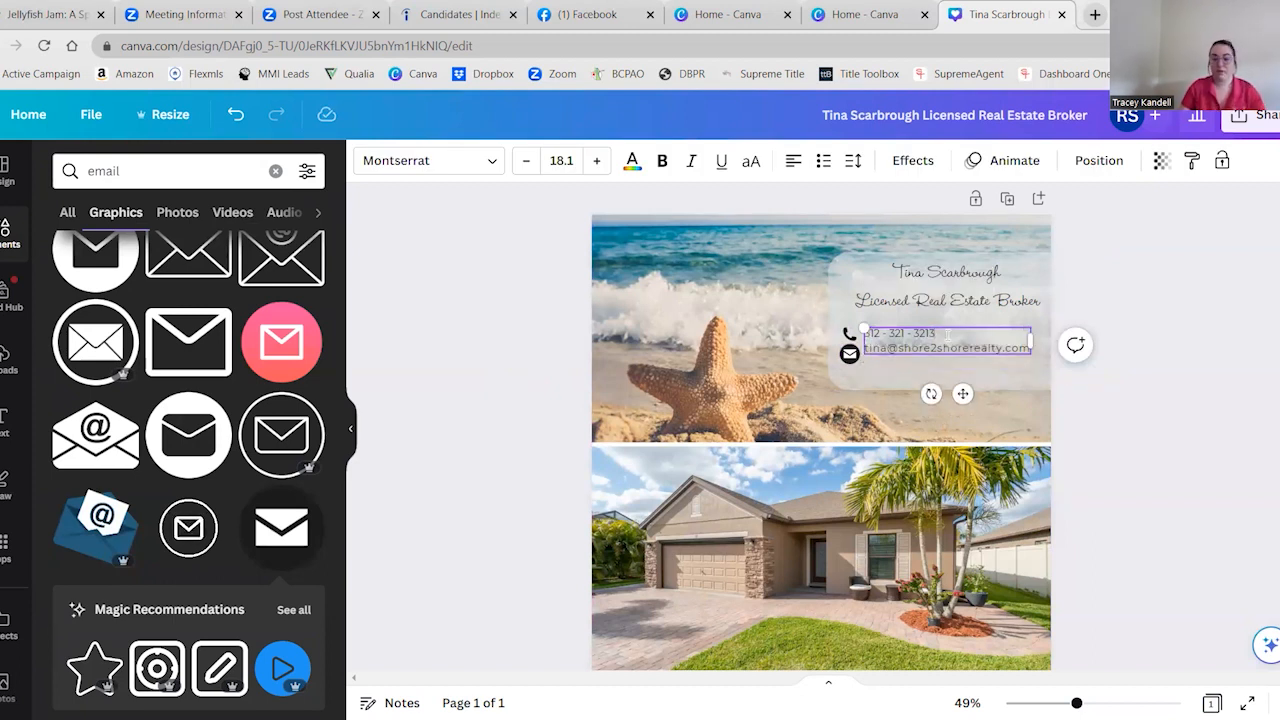
{"action": "key", "text": "Return"}
Set the line spacing of the whole contact text to 1.09
{"action": "key", "text": "ctrl+a"}
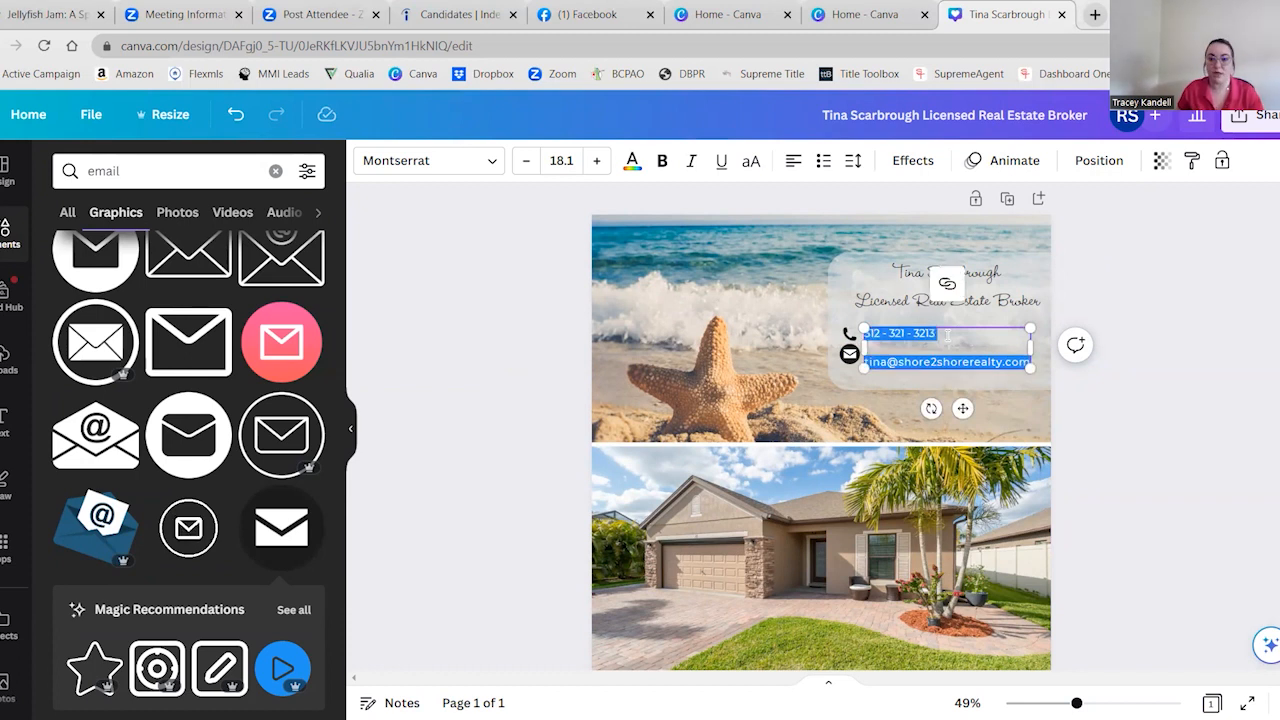
{"action": "left_click", "coordinate": [853, 161]}
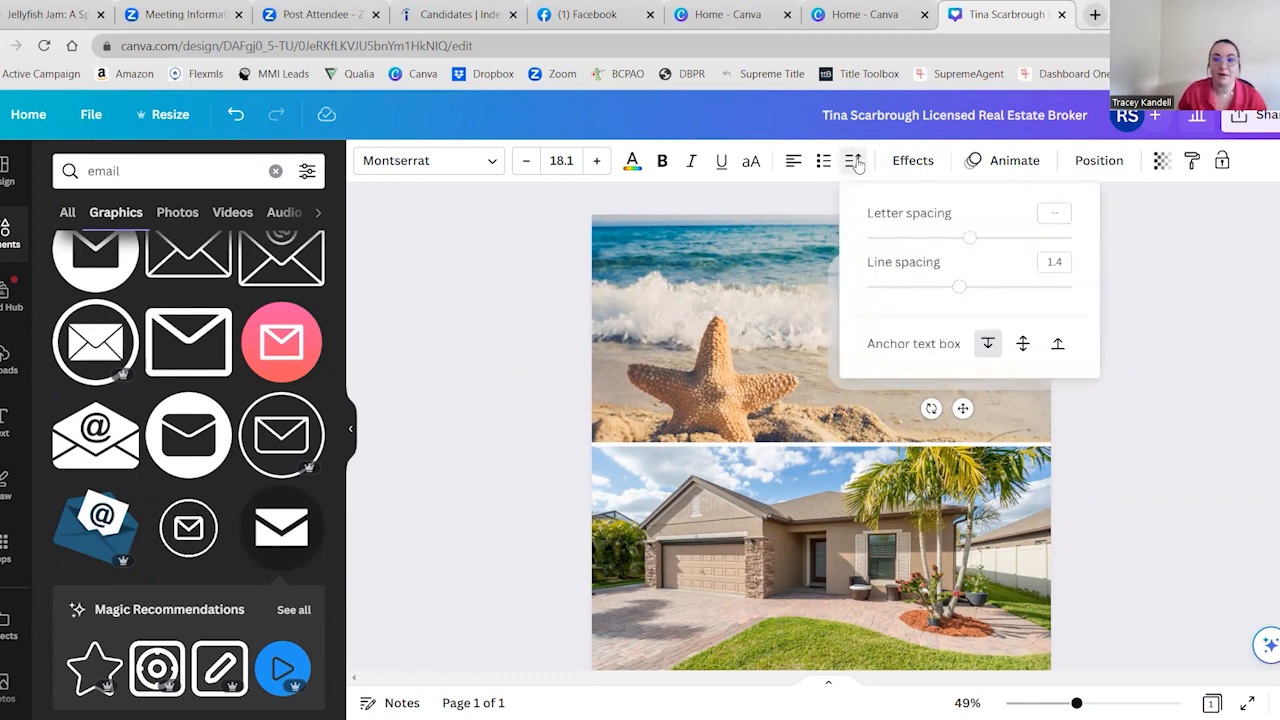
{"action": "left_click_drag", "start_coordinate": [958, 289], "coordinate": [936, 288]}
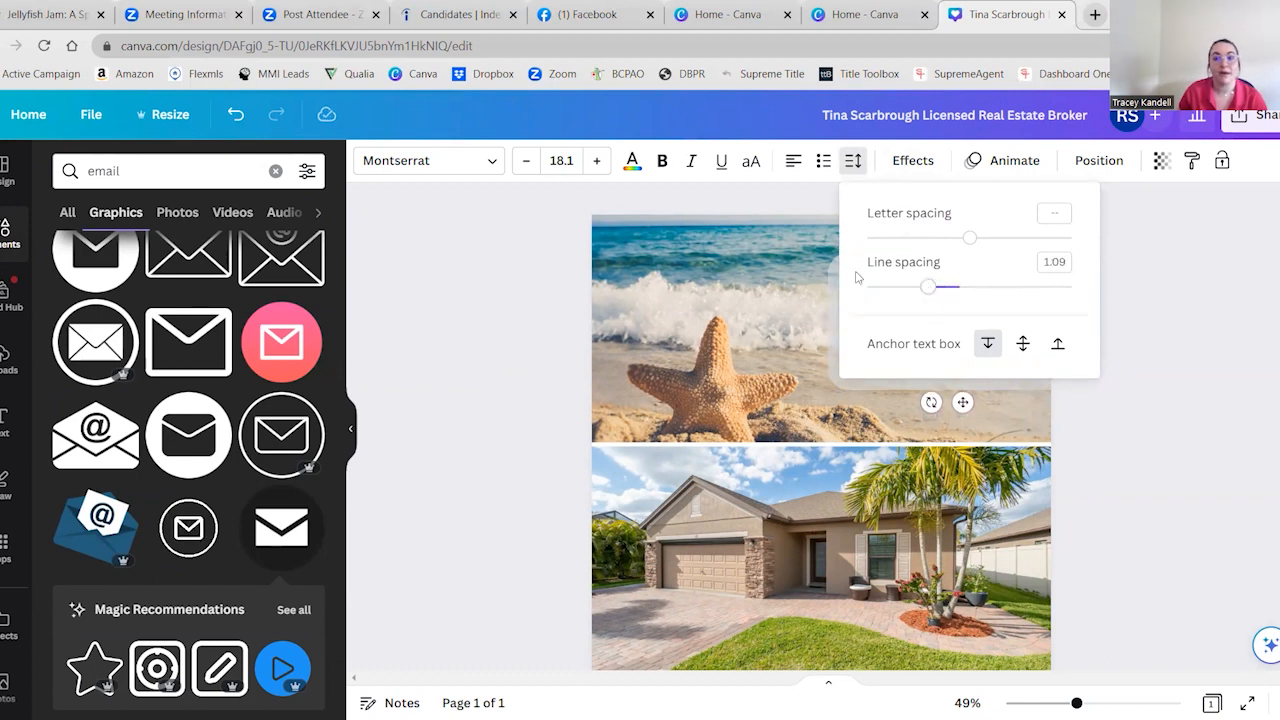
{"action": "left_click", "coordinate": [764, 265]}
{"action": "left_click", "coordinate": [887, 342]}
{"action": "left_click", "coordinate": [887, 342]}
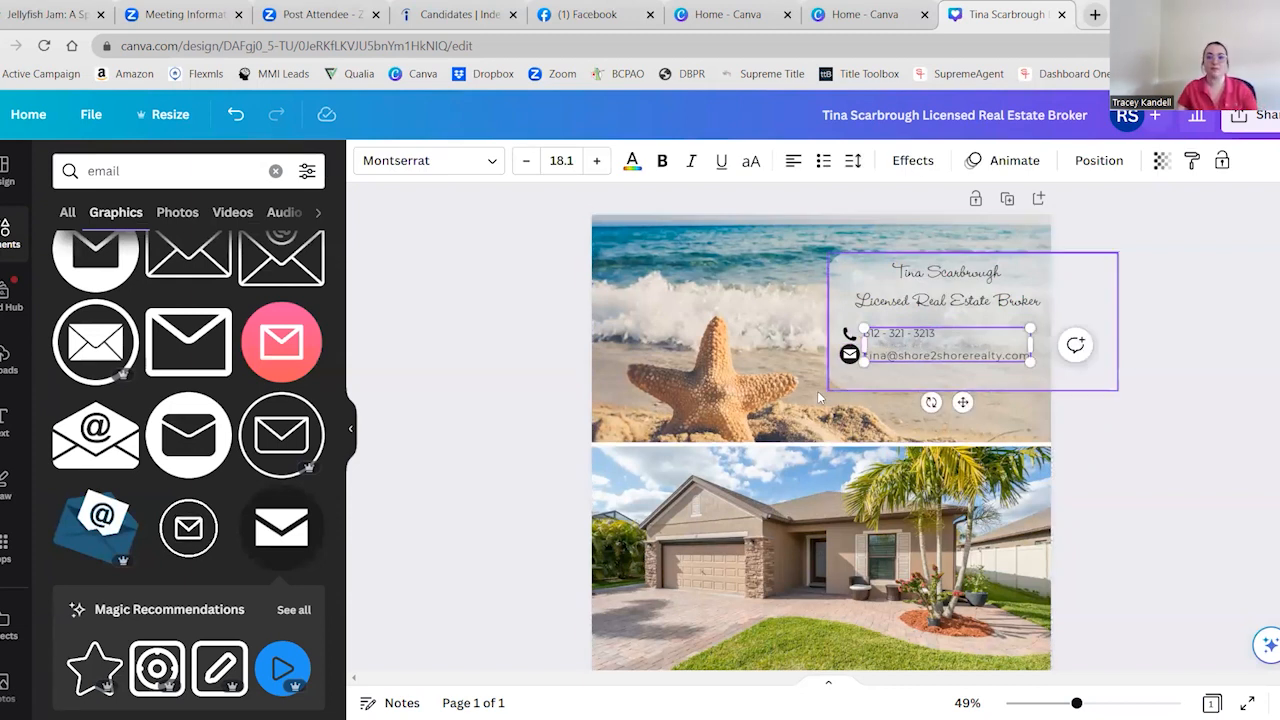
{"action": "left_click", "coordinate": [789, 381]}
Nudge the handset icon slightly right and fine-tune the envelope icon's size and position beside the e-mail line
{"action": "left_click", "coordinate": [848, 356]}
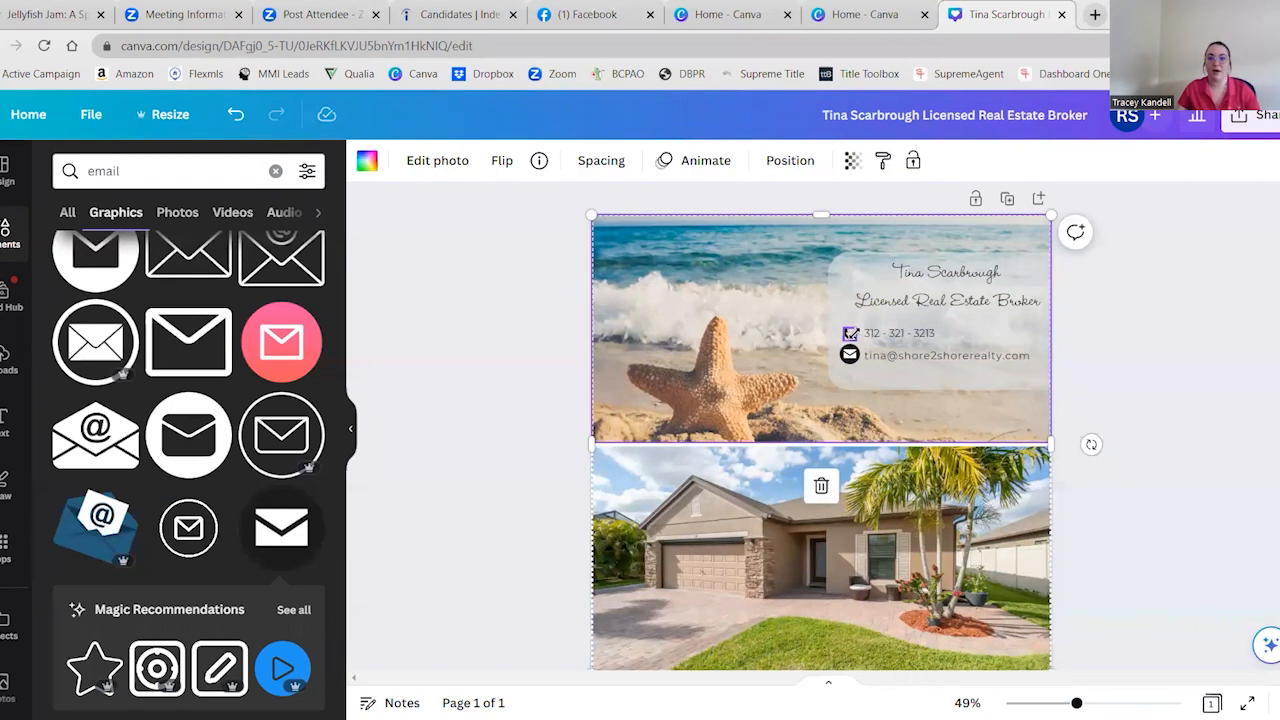
{"action": "left_click", "coordinate": [850, 334]}
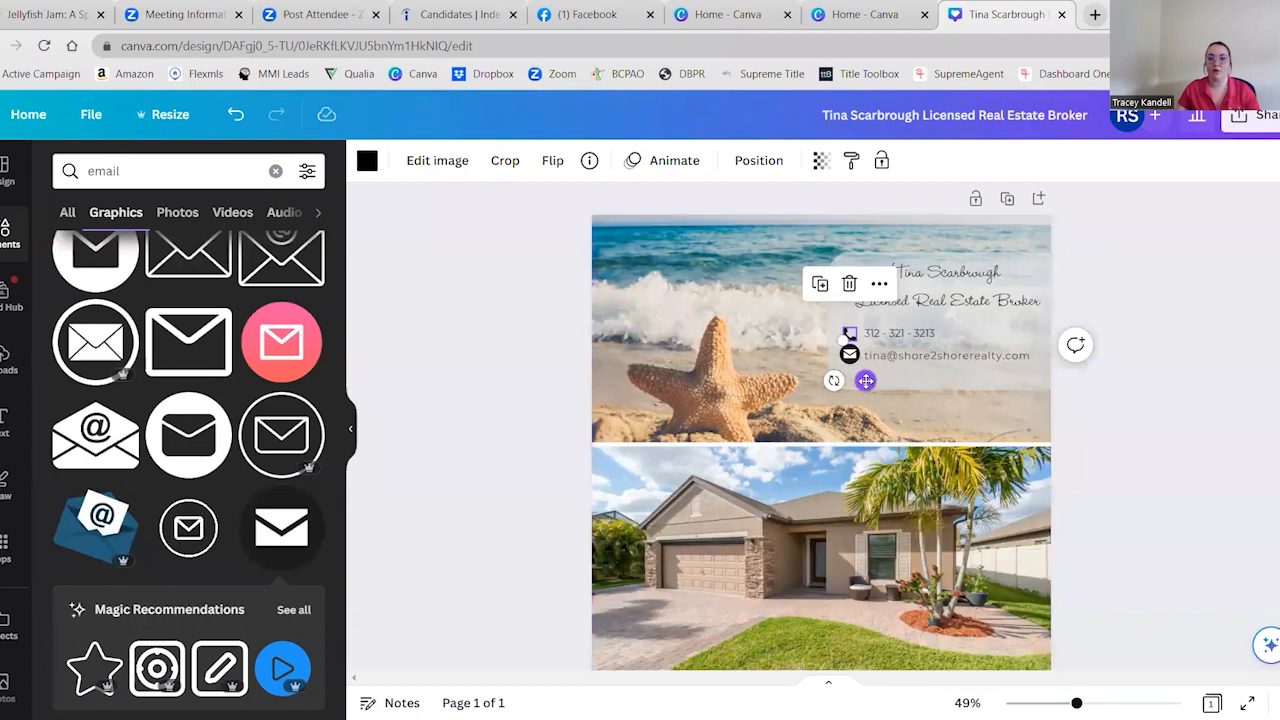
{"action": "left_click_drag", "start_coordinate": [866, 380], "coordinate": [868, 380]}
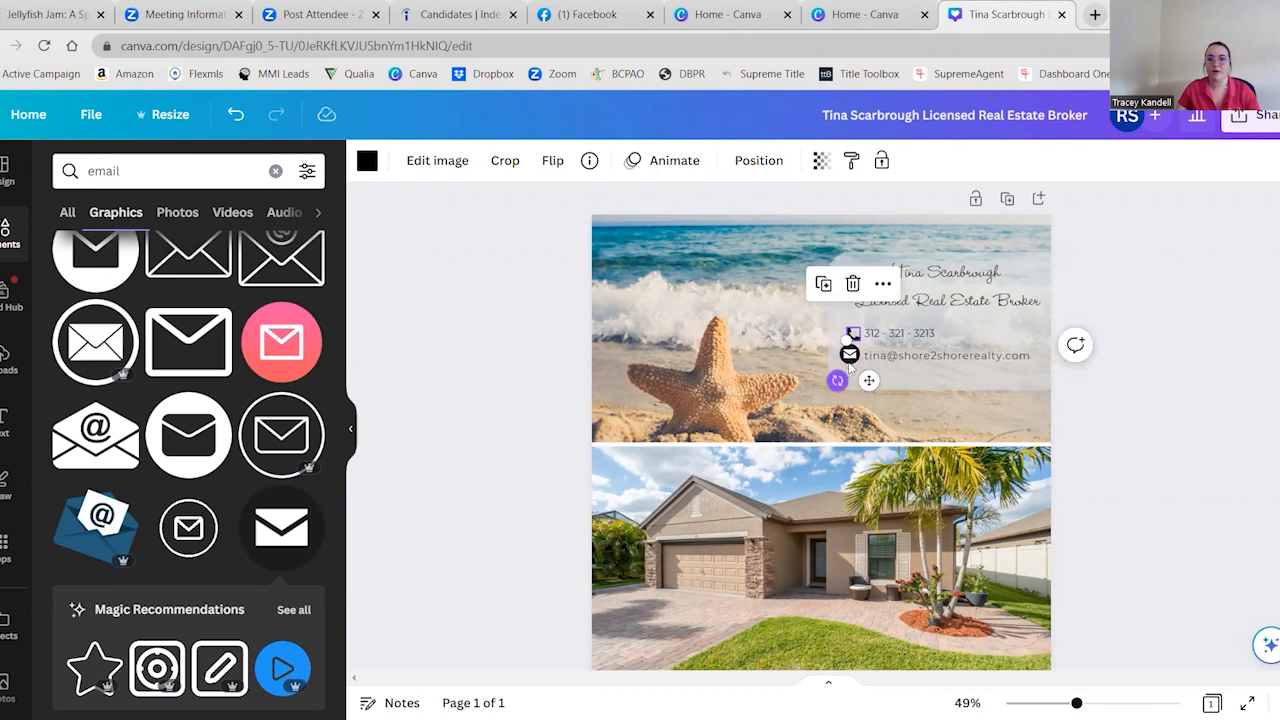
{"action": "left_click", "coordinate": [849, 358]}
{"action": "left_click_drag", "start_coordinate": [838, 343], "coordinate": [845, 350]}
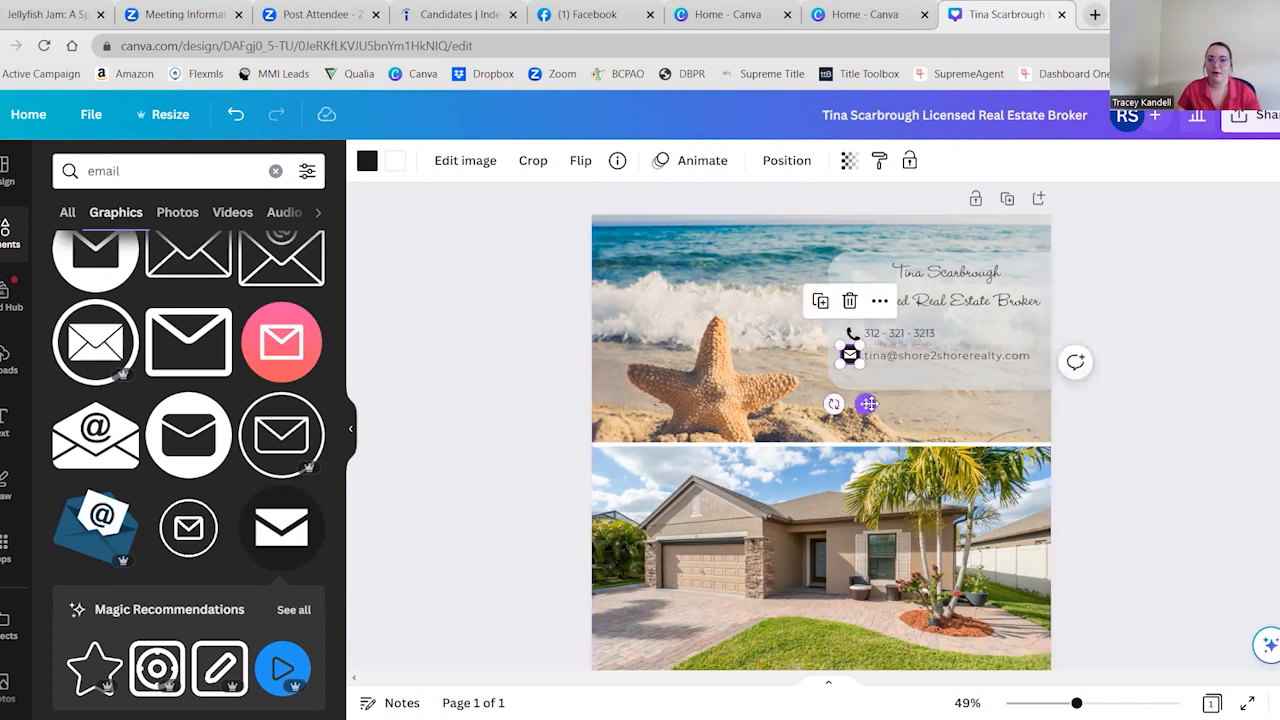
{"action": "left_click_drag", "start_coordinate": [870, 403], "coordinate": [869, 403]}
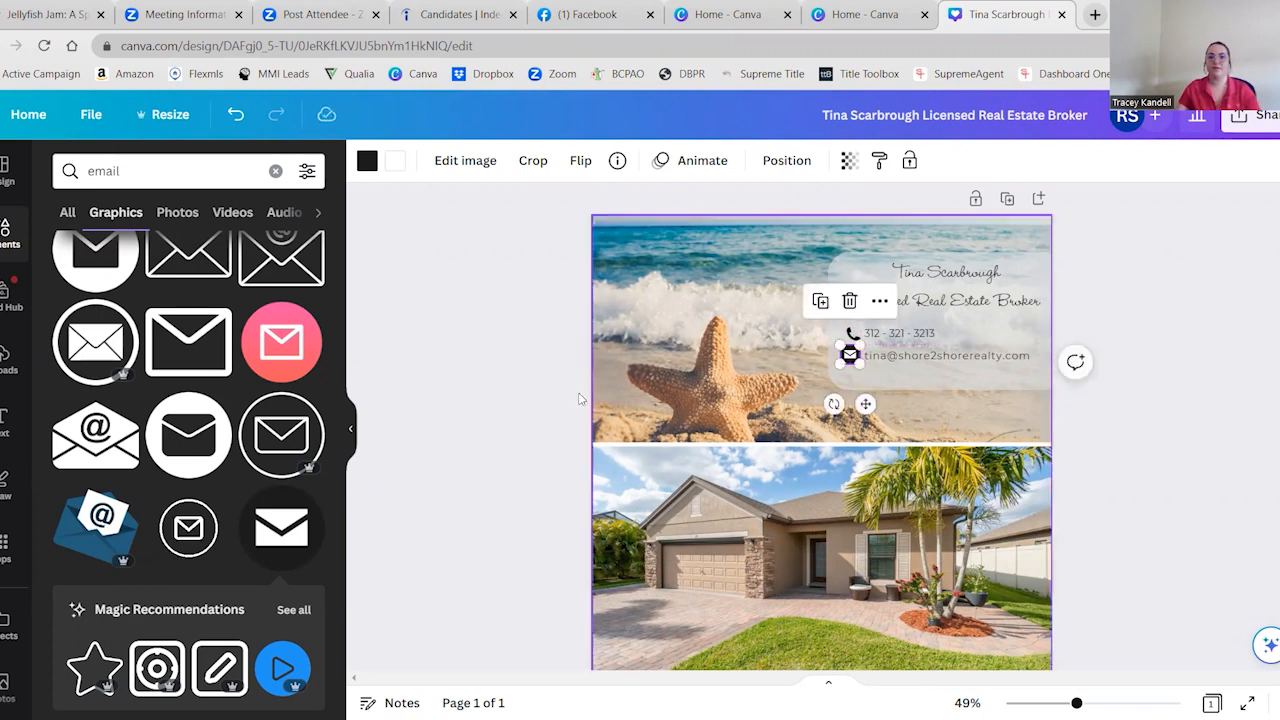
{"action": "left_click", "coordinate": [476, 403]}
Search the graphics for "phone" again and delete the handset icon beside the phone number
{"action": "left_click", "coordinate": [852, 334]}
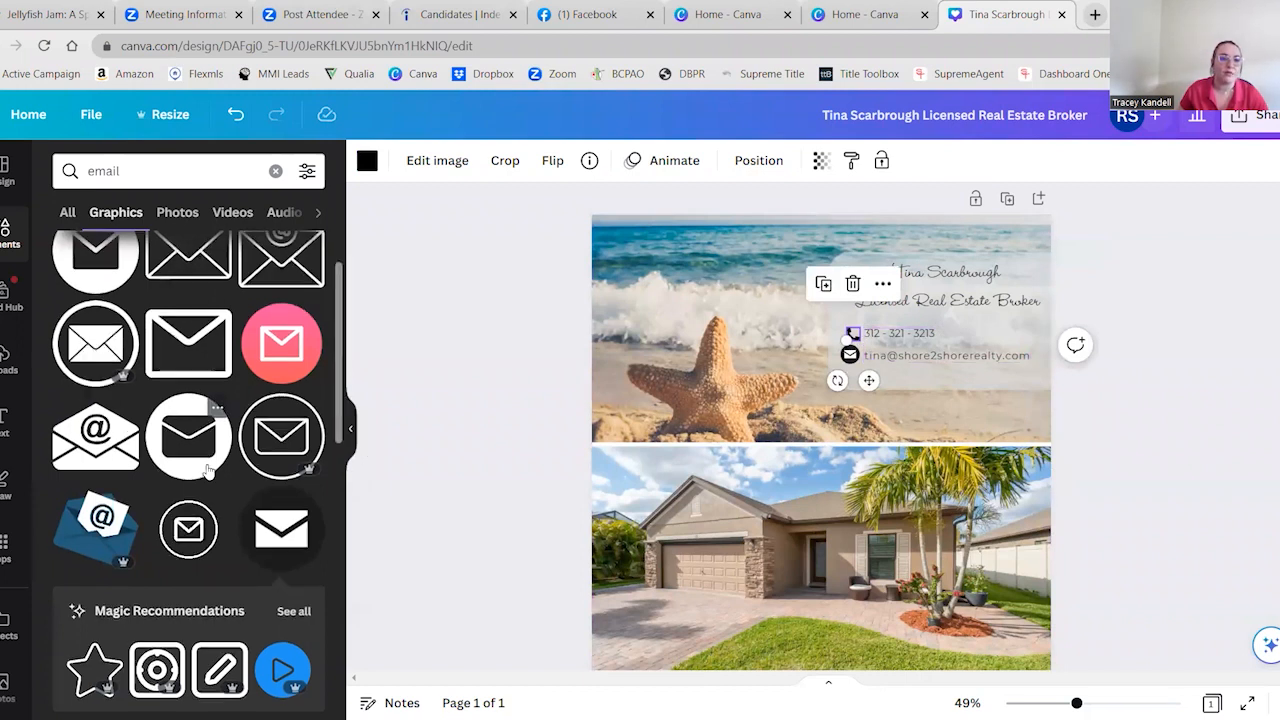
{"action": "scroll", "coordinate": [200, 440], "scroll_direction": "up", "scroll_amount": 2}
{"action": "left_click", "coordinate": [190, 175]}
{"action": "double_click", "coordinate": [190, 175]}
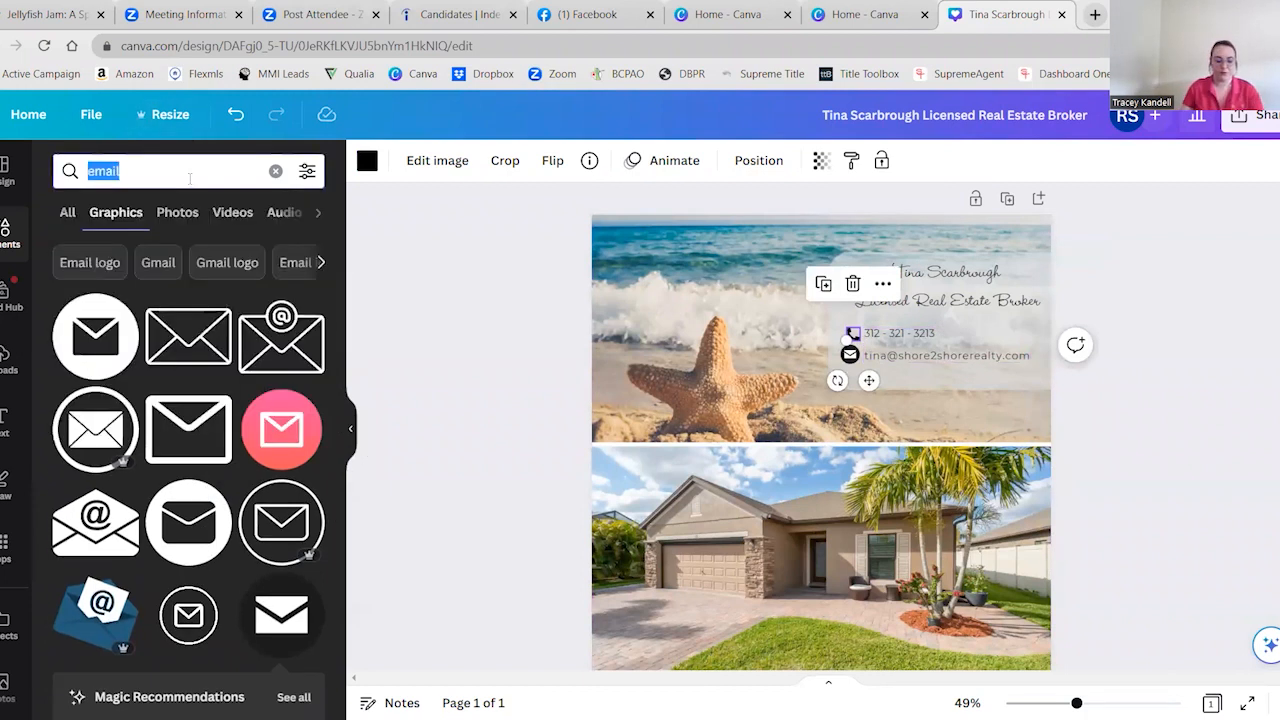
{"action": "type", "text": "phone"}
{"action": "key", "text": "Return"}
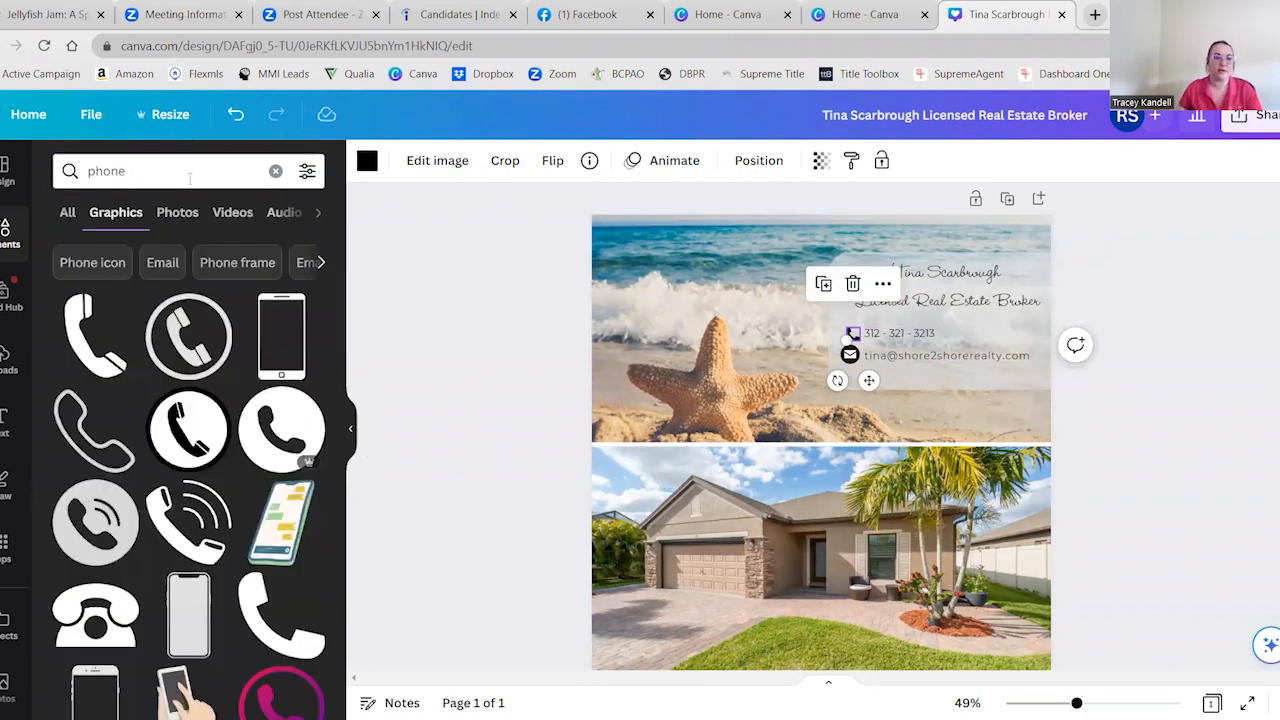
{"action": "left_click", "coordinate": [460, 389]}
{"action": "left_click", "coordinate": [853, 334]}
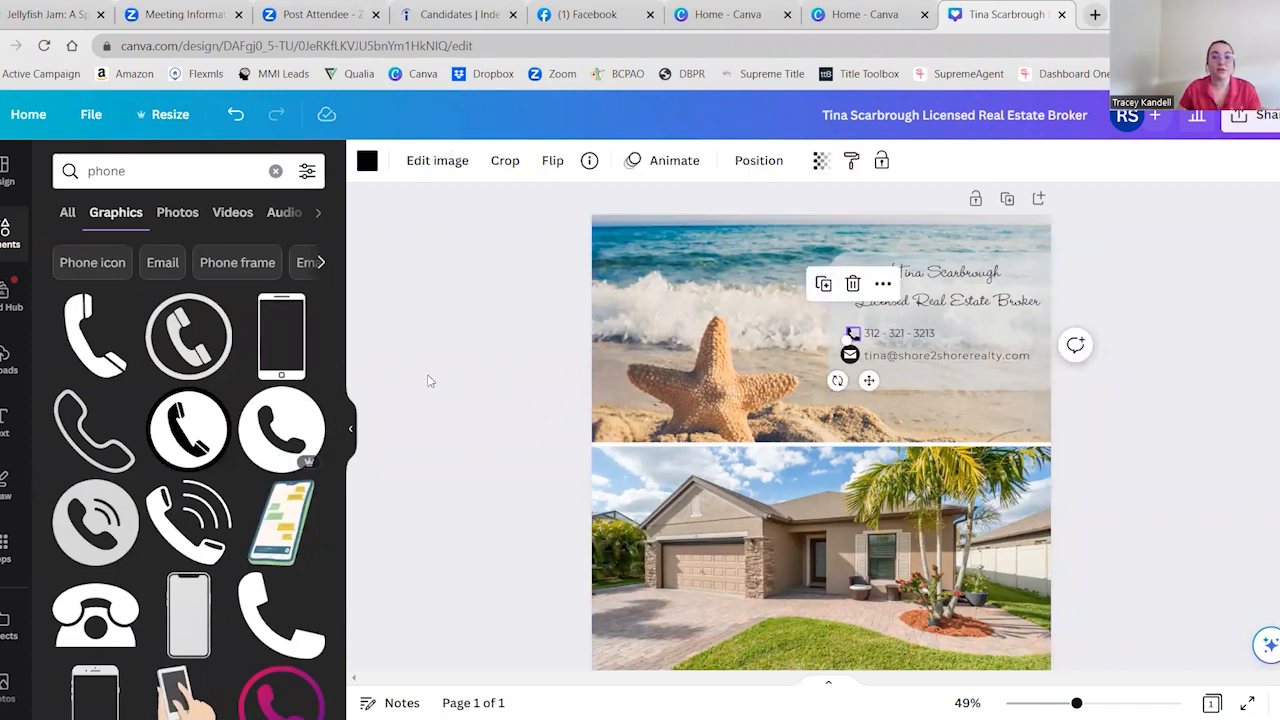
{"action": "key", "text": "Delete"}
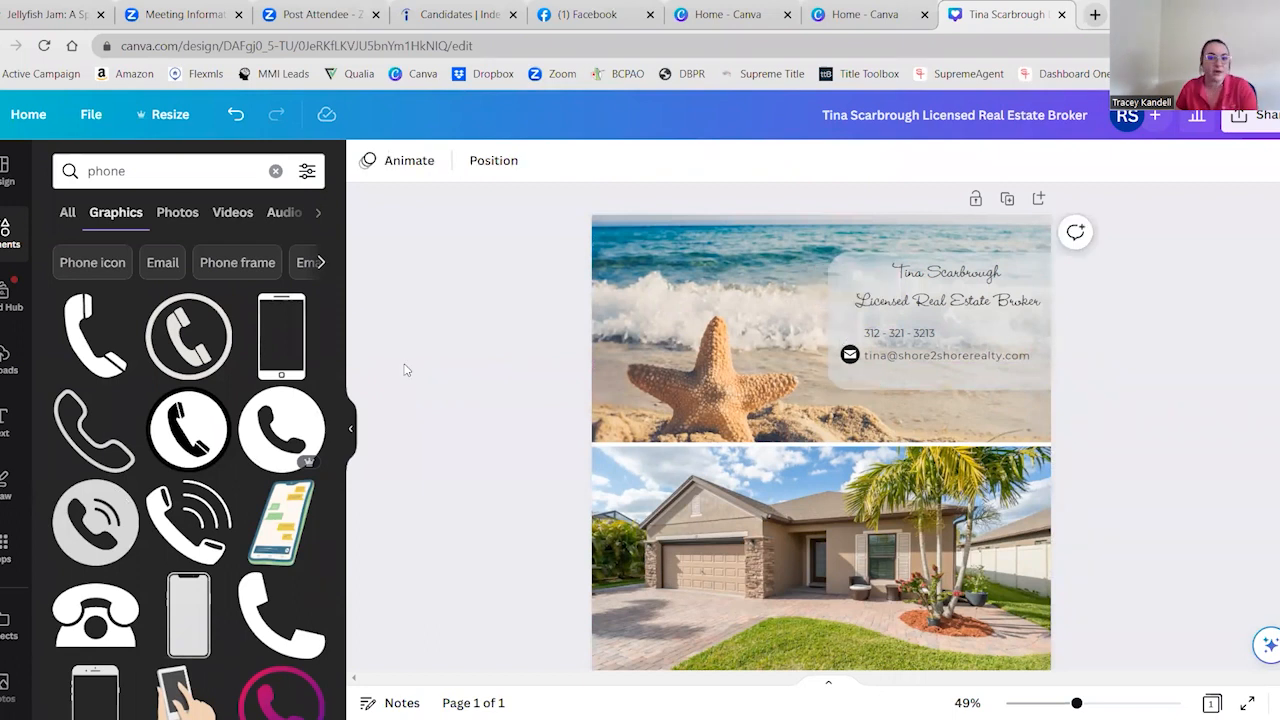
Insert the circled handset graphic, shrink it to match the envelope icon, and place it in front of the phone number
{"action": "left_click", "coordinate": [172, 330]}
{"action": "left_click_drag", "start_coordinate": [914, 352], "coordinate": [757, 507]}
{"action": "left_click_drag", "start_coordinate": [758, 576], "coordinate": [865, 386]}
{"action": "left_click", "coordinate": [470, 393]}
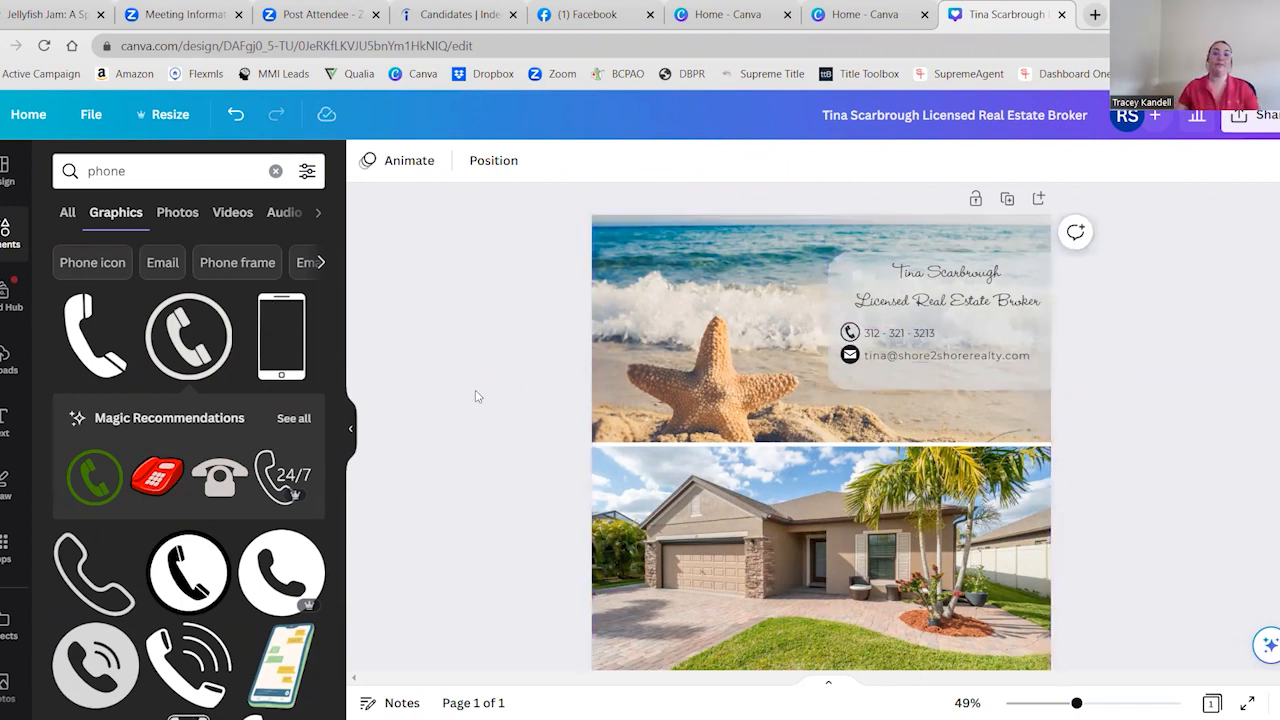
Clear the elements search and add a square shape to the page
{"action": "scroll", "coordinate": [476, 510], "scroll_direction": "down", "scroll_amount": 1}
{"action": "scroll", "coordinate": [476, 510], "scroll_direction": "up", "scroll_amount": 1}
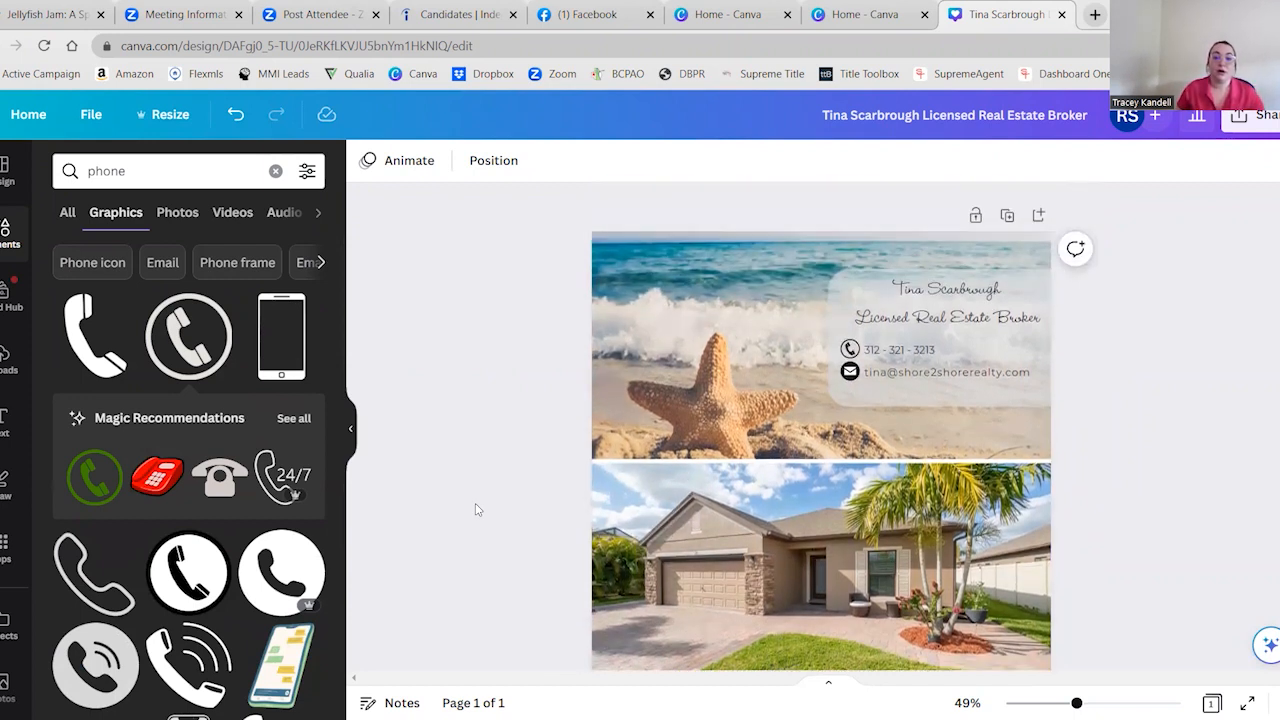
{"action": "scroll", "coordinate": [476, 510], "scroll_direction": "down", "scroll_amount": 1}
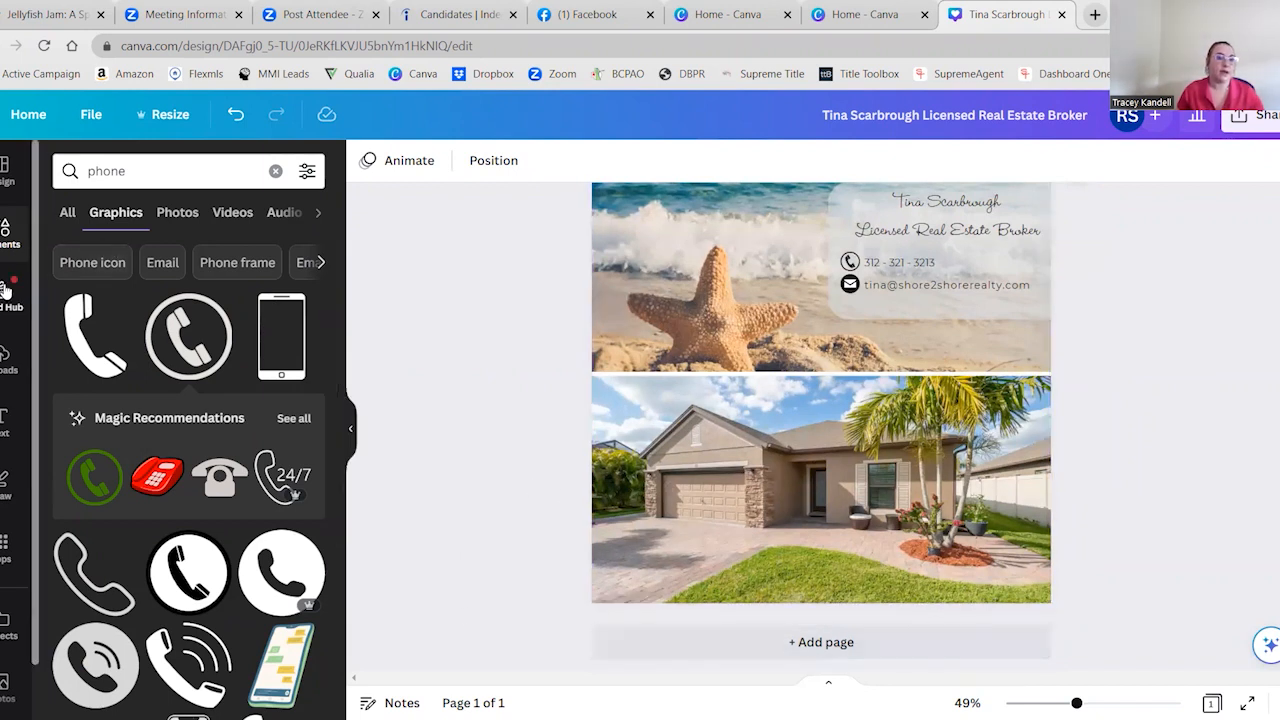
{"action": "left_click", "coordinate": [275, 171]}
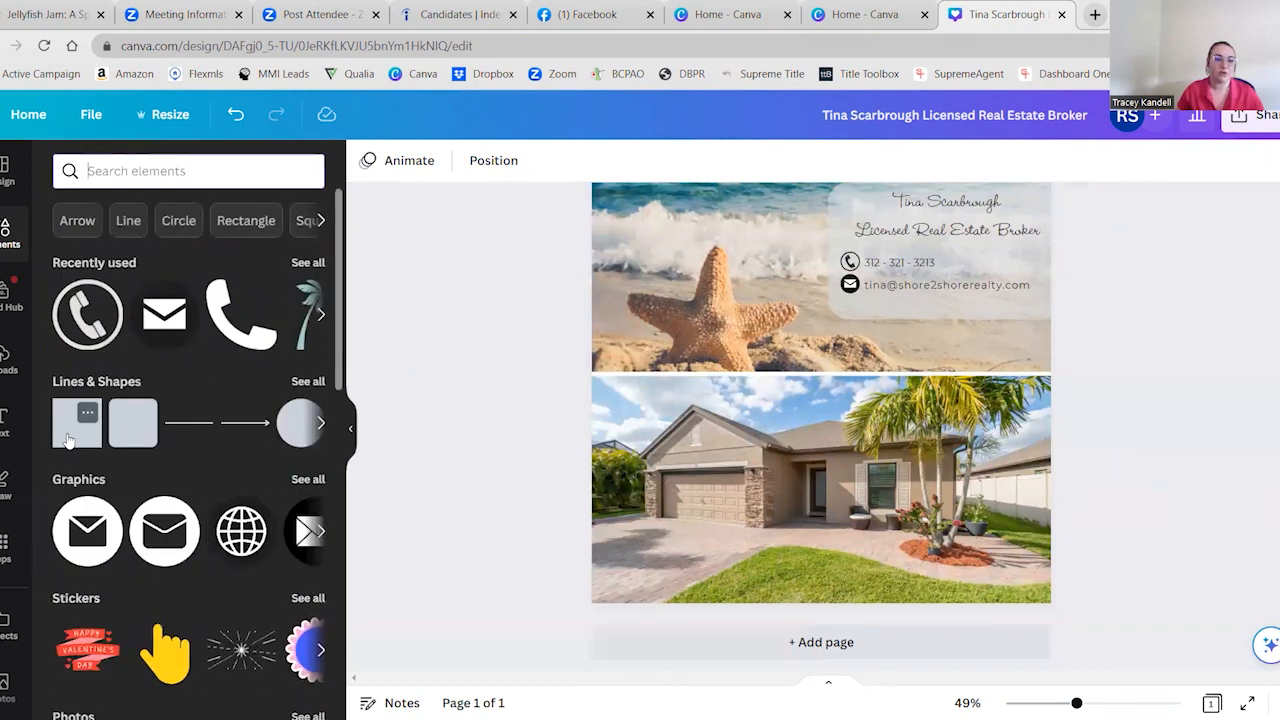
{"action": "left_click", "coordinate": [78, 440]}
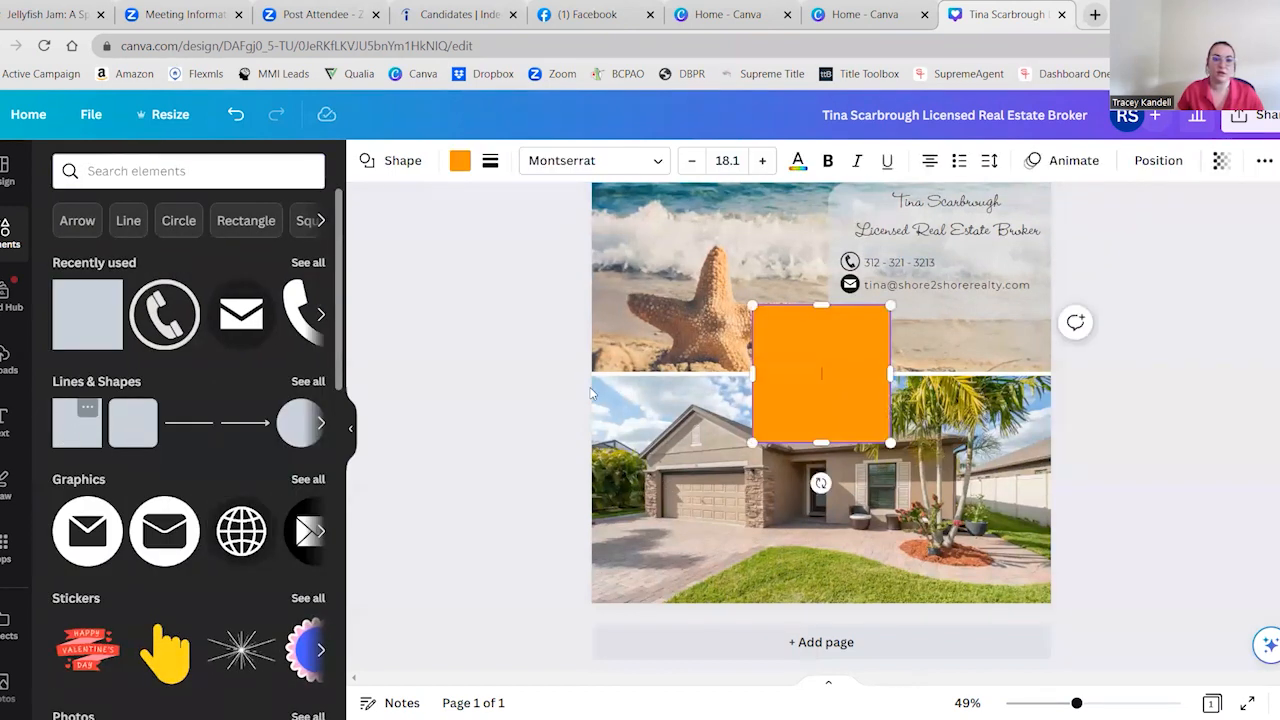
Stretch the square beyond both sides of the page and move it down to leave a thin band along the page's bottom edge
{"action": "left_click", "coordinate": [1143, 450]}
{"action": "left_click_drag", "start_coordinate": [821, 389], "coordinate": [618, 618]}
{"action": "left_click_drag", "start_coordinate": [707, 583], "coordinate": [1091, 591]}
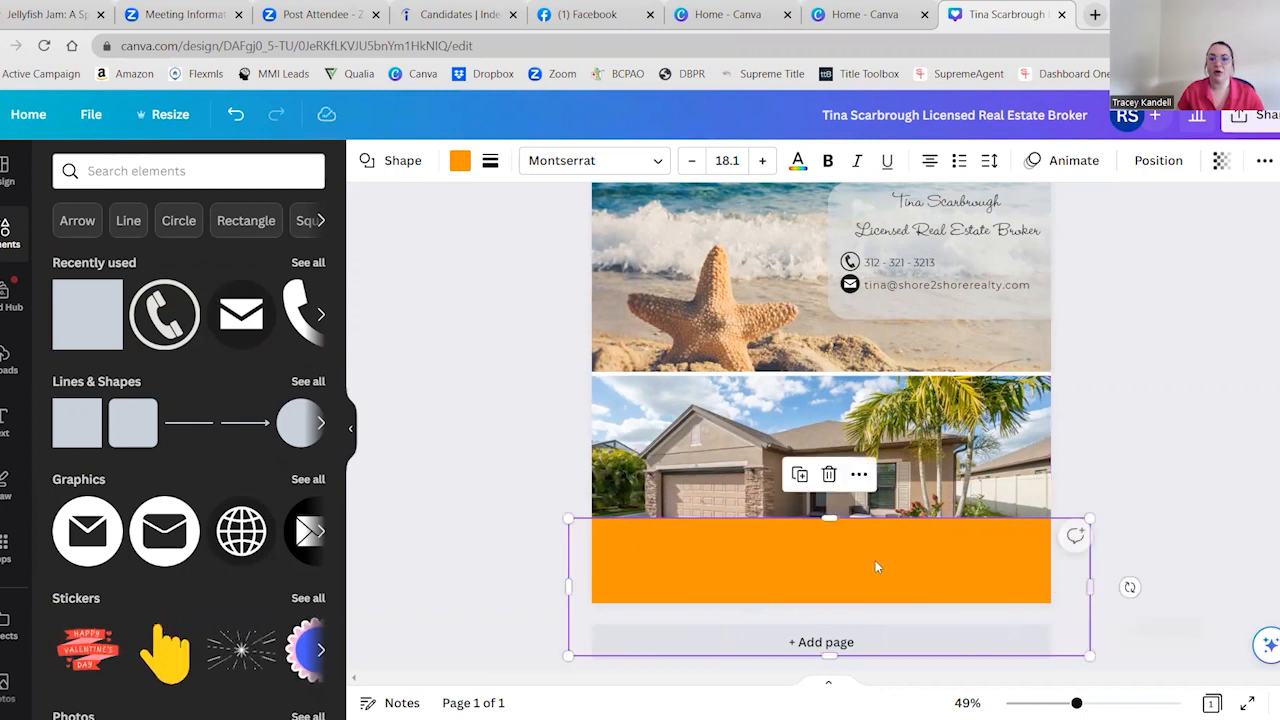
{"action": "left_click_drag", "start_coordinate": [856, 566], "coordinate": [852, 608]}
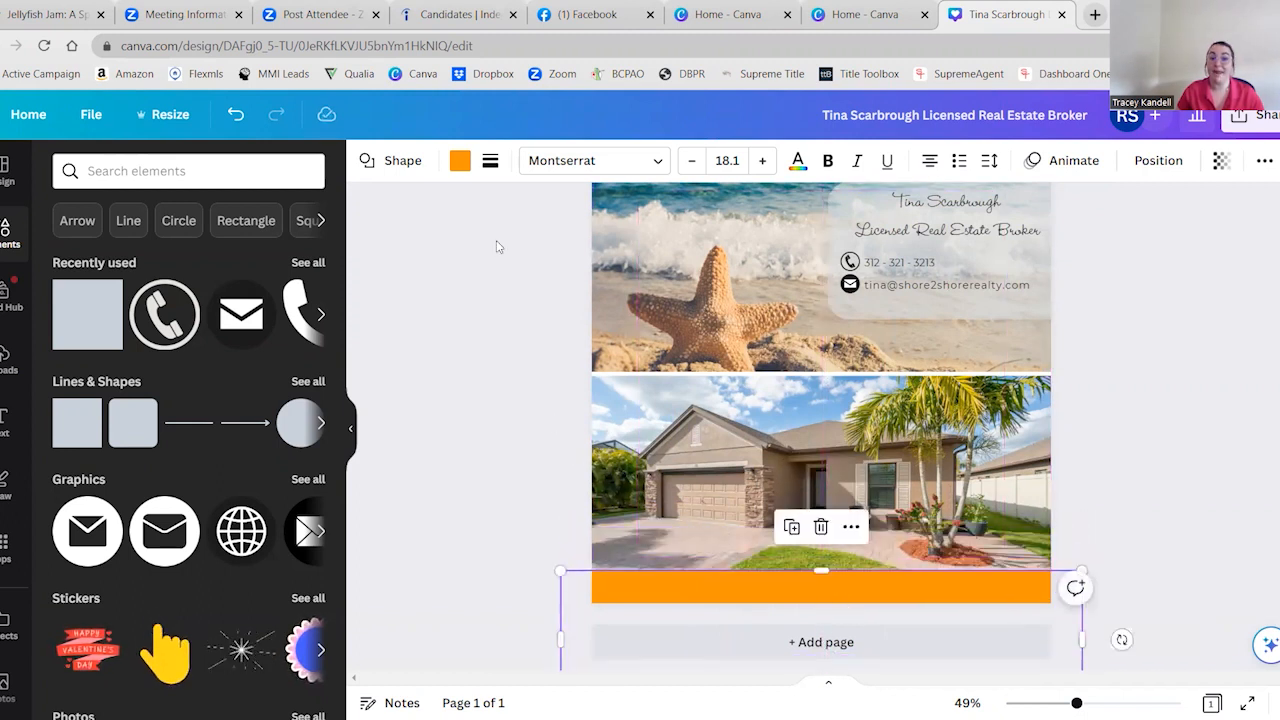
Open the bottom band's color choices and examine the brand kit palettes
{"action": "left_click", "coordinate": [462, 170]}
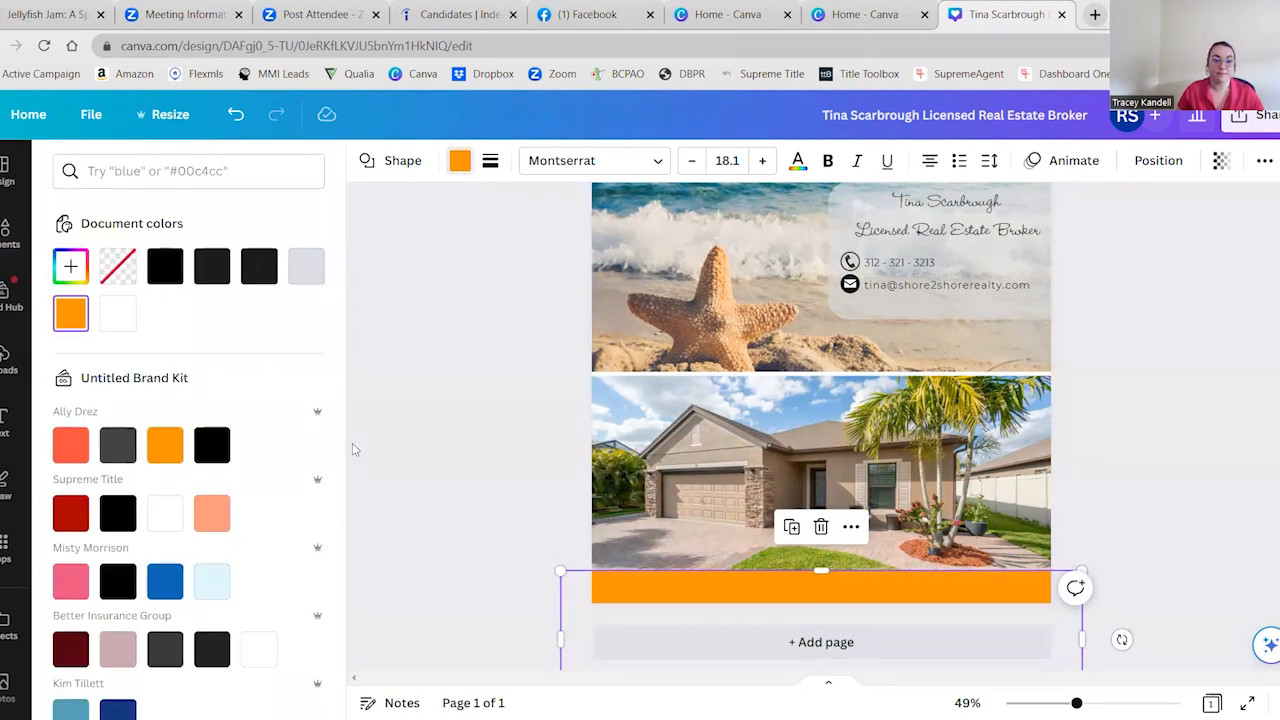
{"action": "scroll", "coordinate": [171, 447], "scroll_direction": "down", "scroll_amount": 1}
{"action": "scroll", "coordinate": [171, 447], "scroll_direction": "down", "scroll_amount": 4}
{"action": "scroll", "coordinate": [177, 343], "scroll_direction": "up", "scroll_amount": 2}
{"action": "scroll", "coordinate": [181, 347], "scroll_direction": "down", "scroll_amount": 1}
{"action": "scroll", "coordinate": [181, 347], "scroll_direction": "down", "scroll_amount": 1}
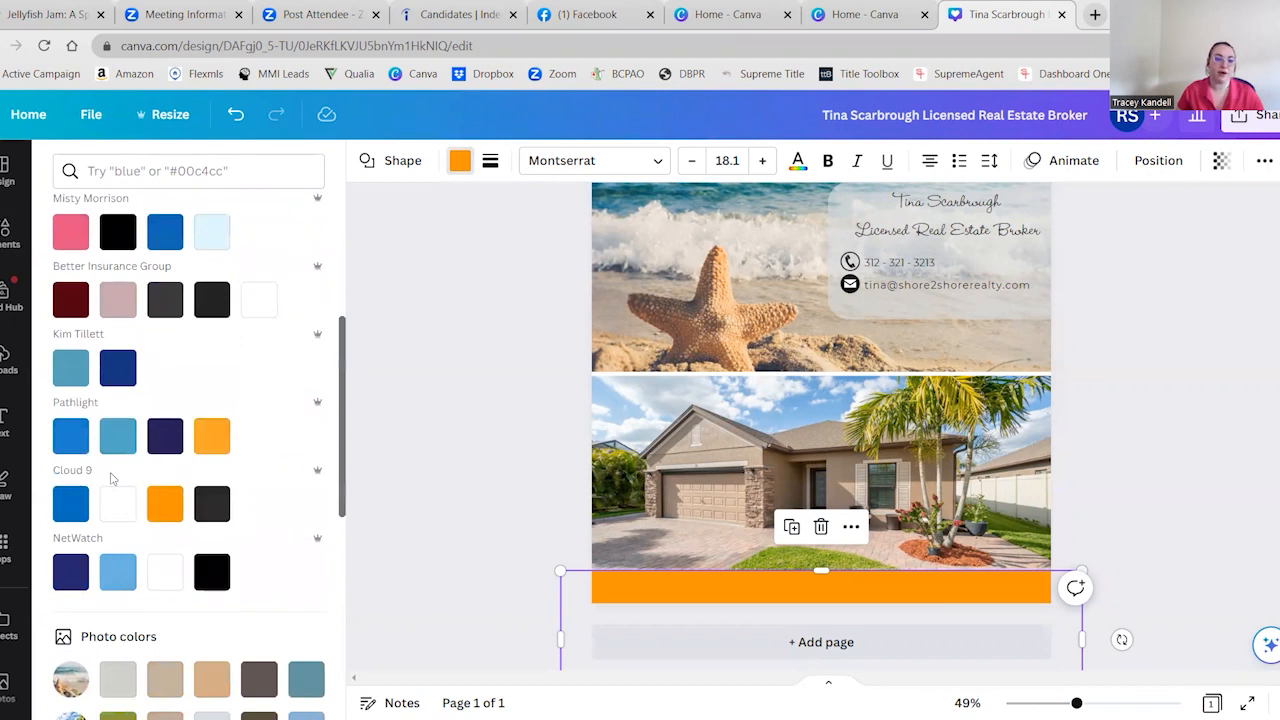
{"action": "scroll", "coordinate": [120, 466], "scroll_direction": "up", "scroll_amount": 4}
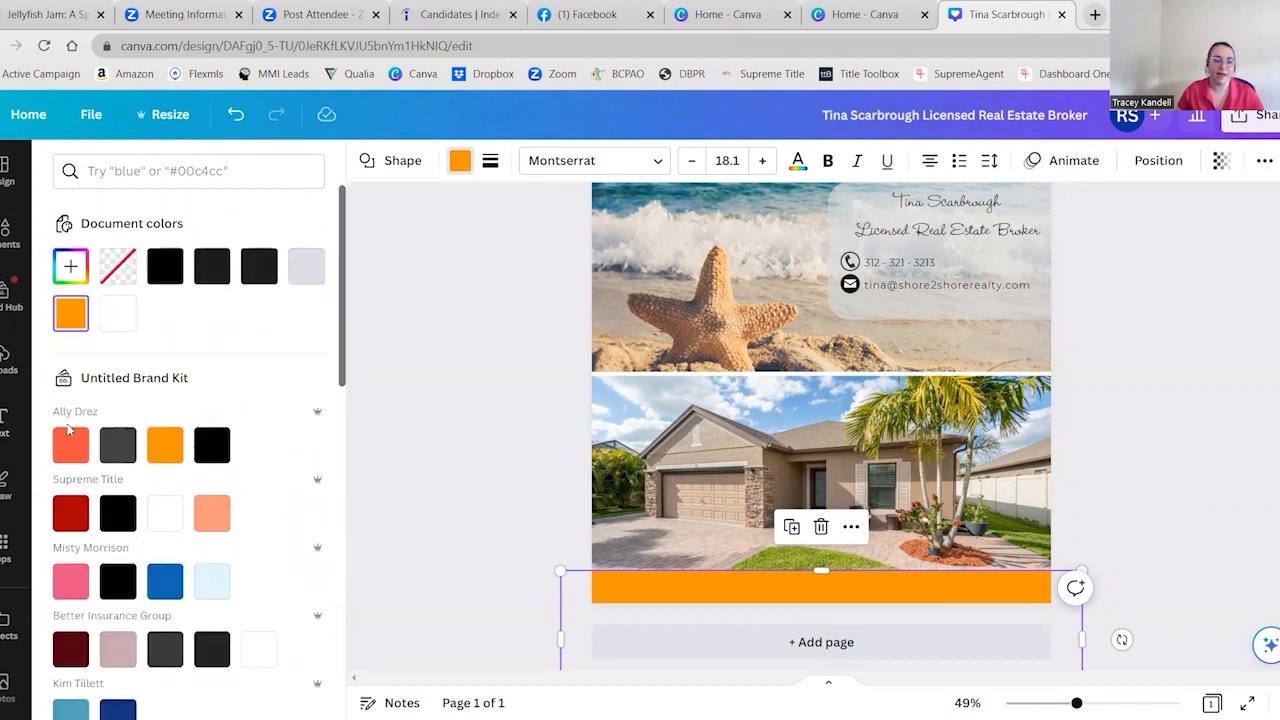
{"action": "scroll", "coordinate": [165, 440], "scroll_direction": "down", "scroll_amount": 1}
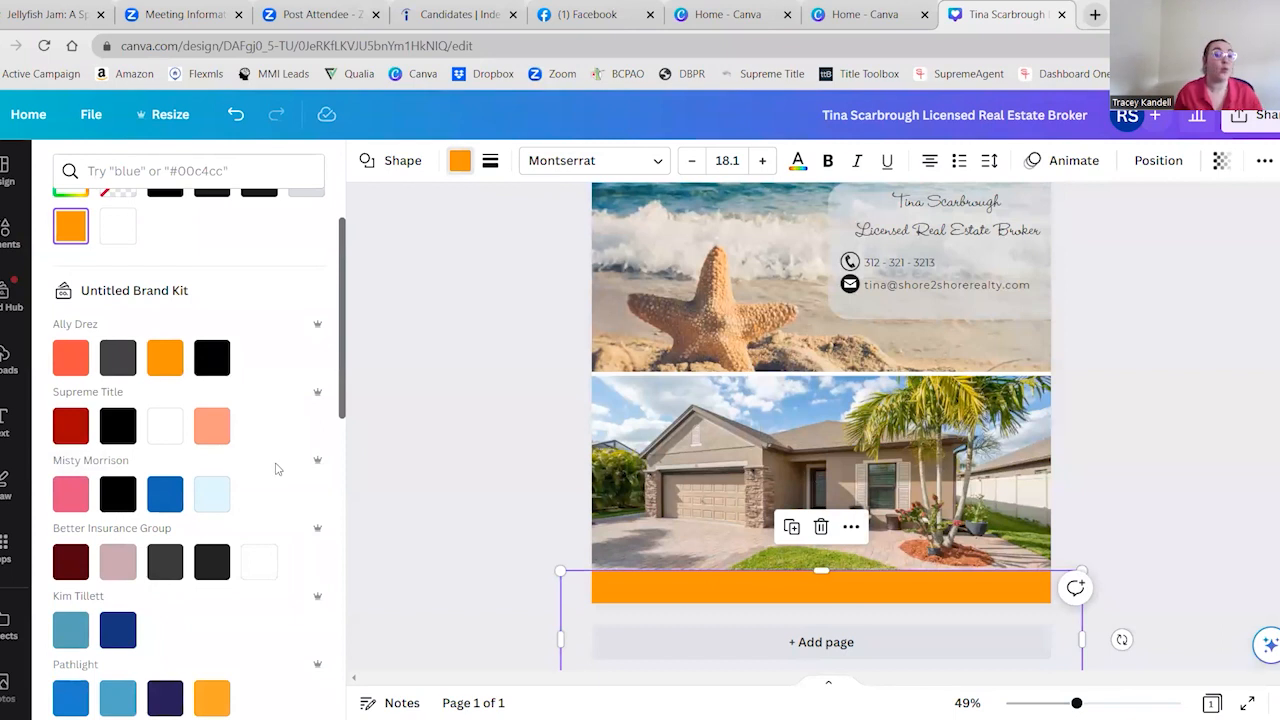
Recolor the bottom band with the house photo's blue #8ab3d7, after trying that photo's pale gray #d9e0e4
{"action": "scroll", "coordinate": [268, 475], "scroll_direction": "down", "scroll_amount": 1}
{"action": "scroll", "coordinate": [268, 475], "scroll_direction": "down", "scroll_amount": 11}
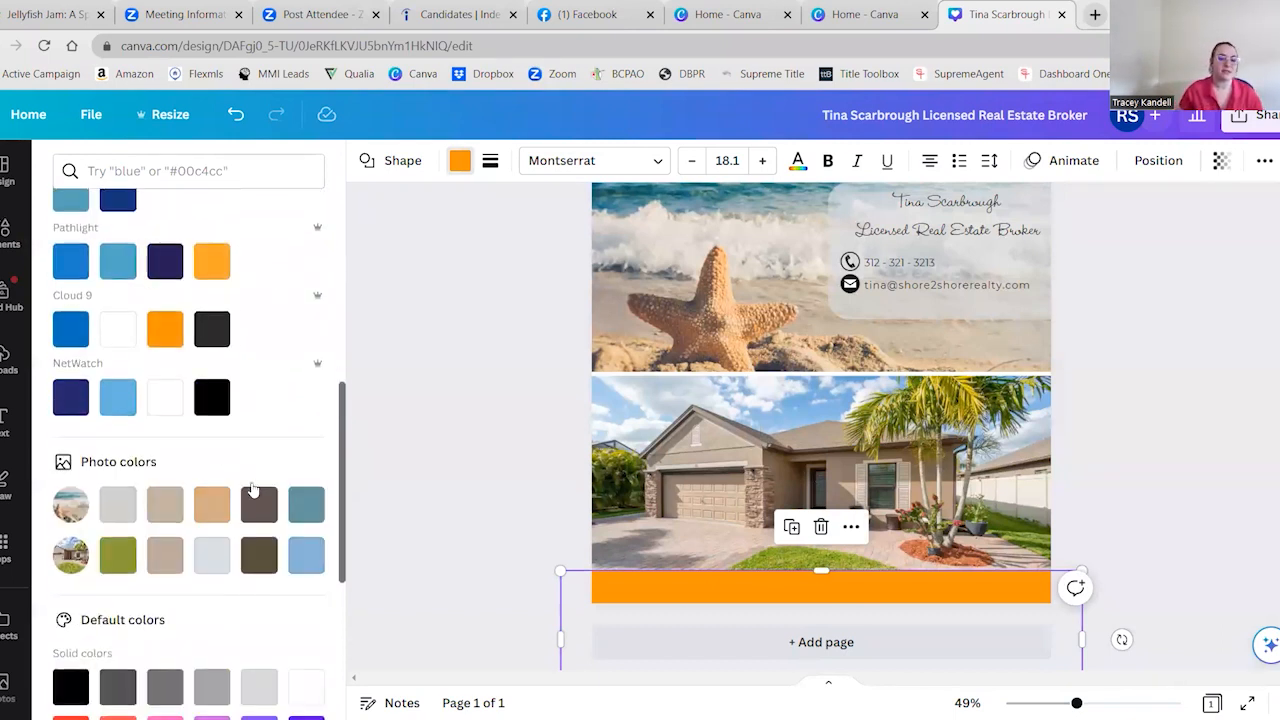
{"action": "scroll", "coordinate": [218, 443], "scroll_direction": "up", "scroll_amount": 4}
{"action": "scroll", "coordinate": [218, 443], "scroll_direction": "up", "scroll_amount": 1}
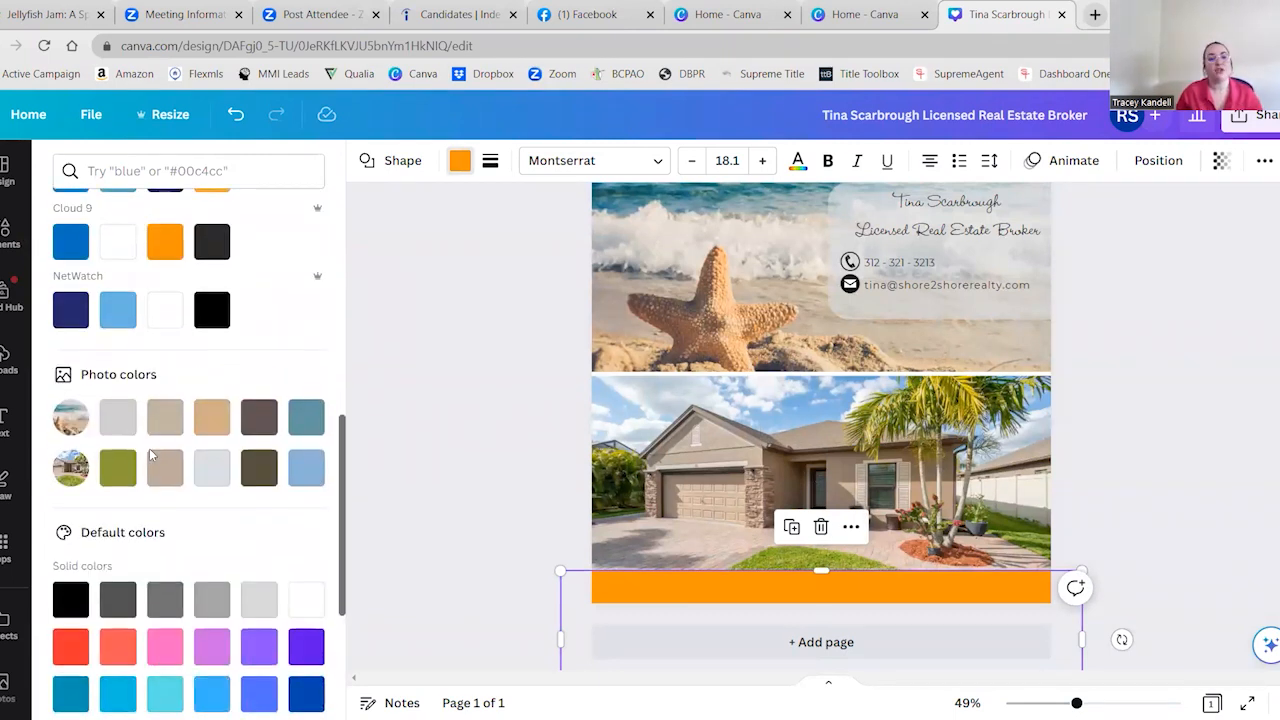
{"action": "left_click", "coordinate": [212, 467]}
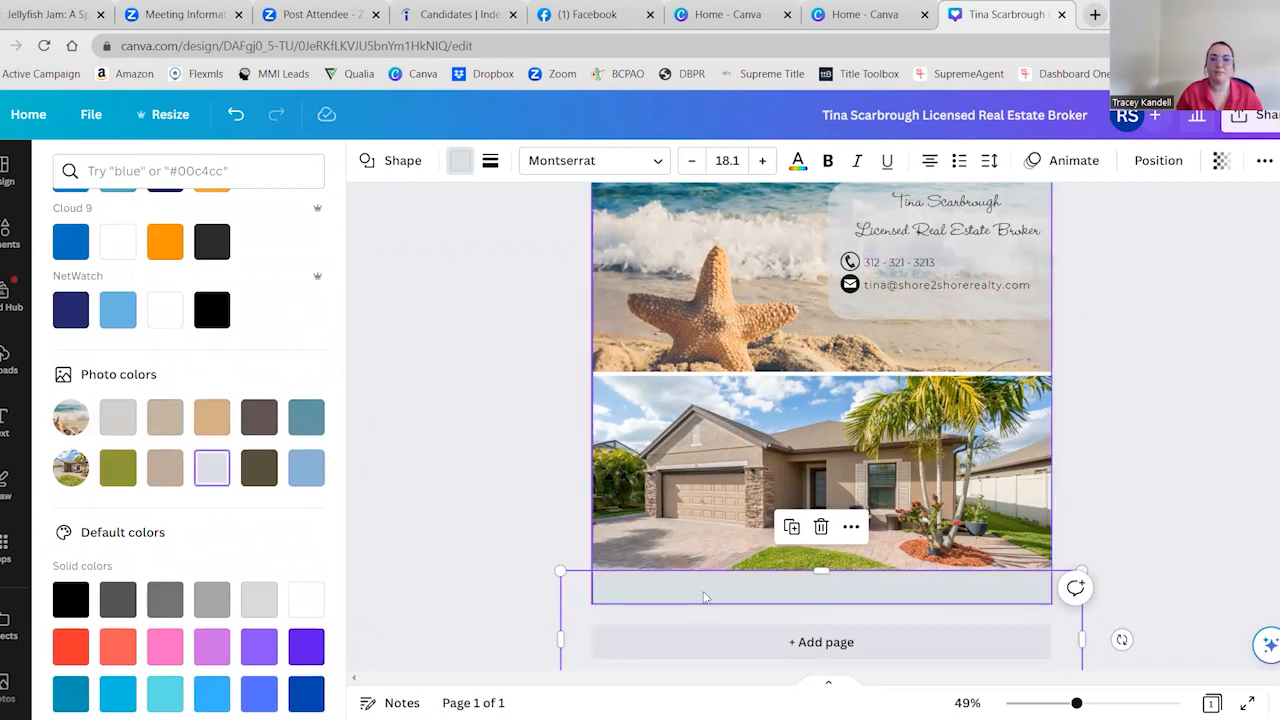
{"action": "left_click", "coordinate": [306, 467]}
{"action": "left_click", "coordinate": [436, 519]}
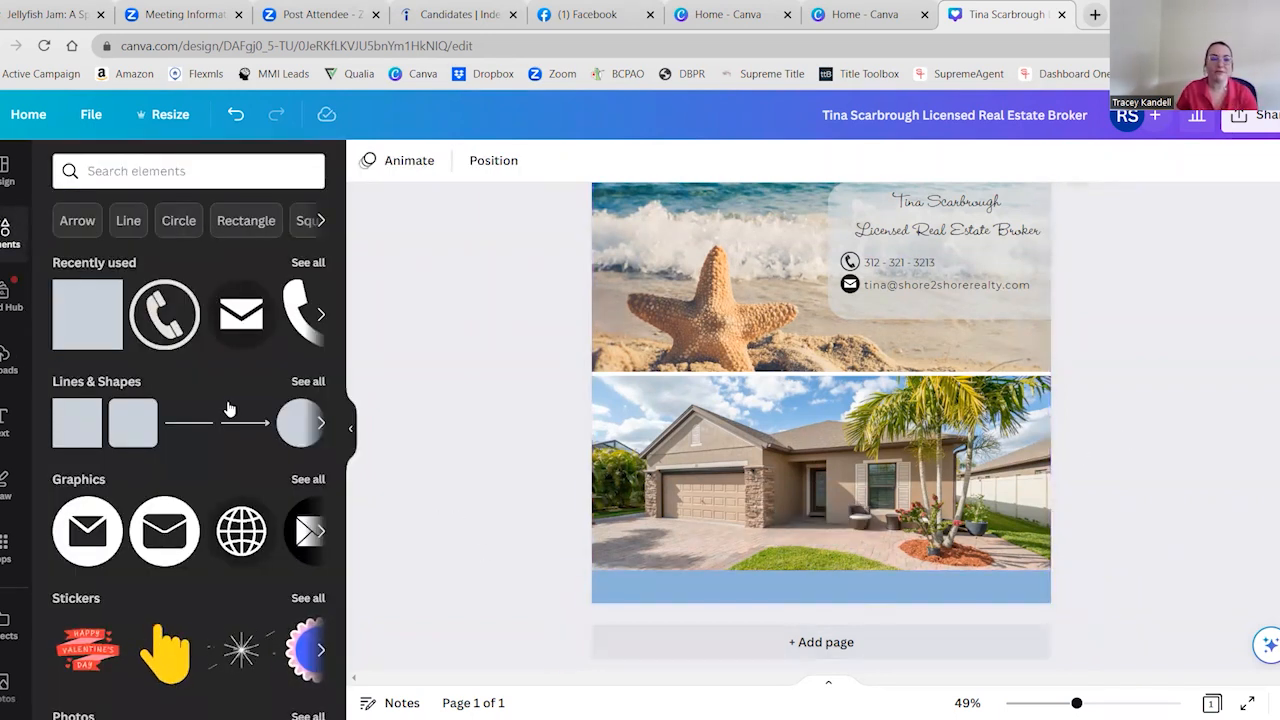
Add a subheading containing the listing's street address, a vertical bar separator and the price $500,000
{"action": "left_click", "coordinate": [3, 420]}
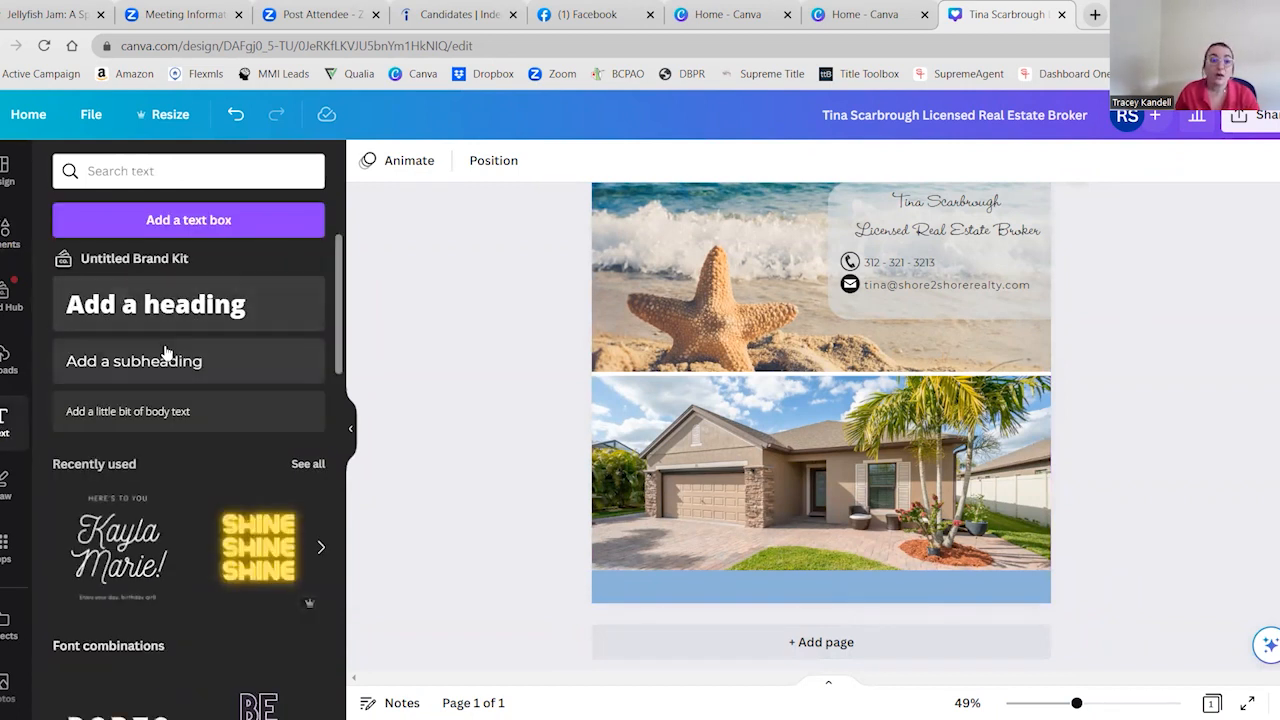
{"action": "left_click", "coordinate": [115, 365]}
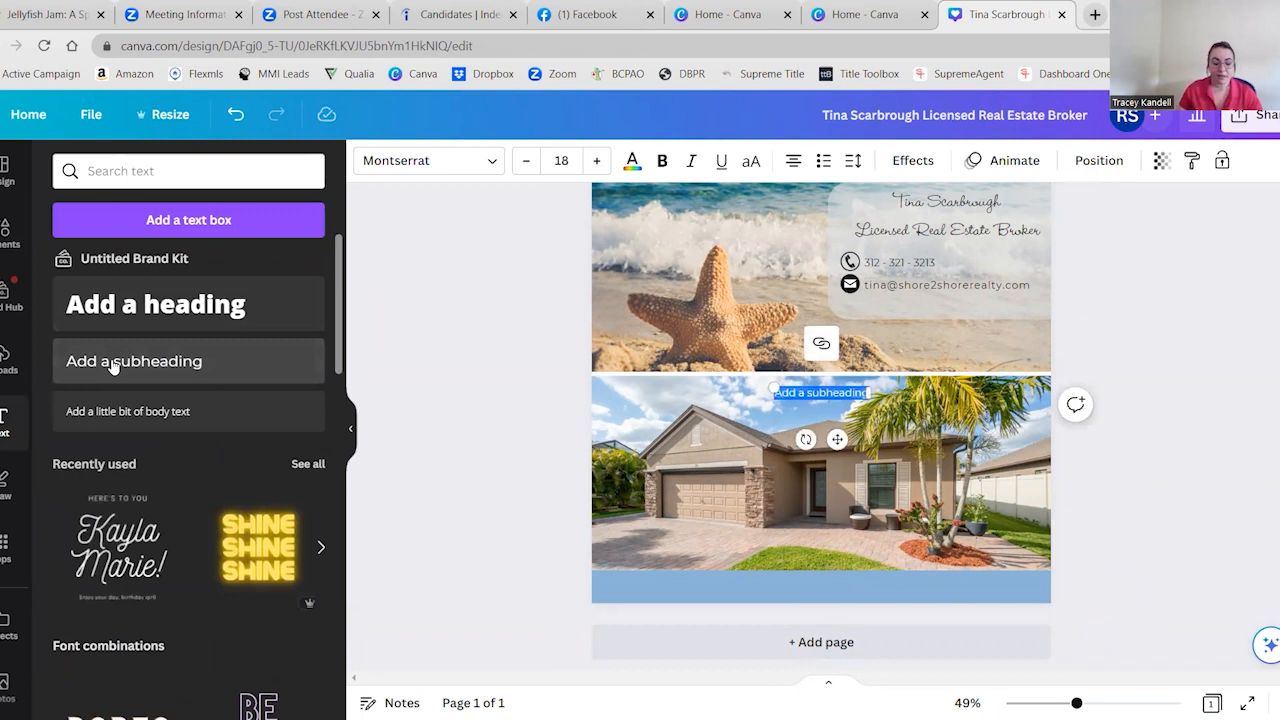
{"action": "type", "text": "123 Main Street"}
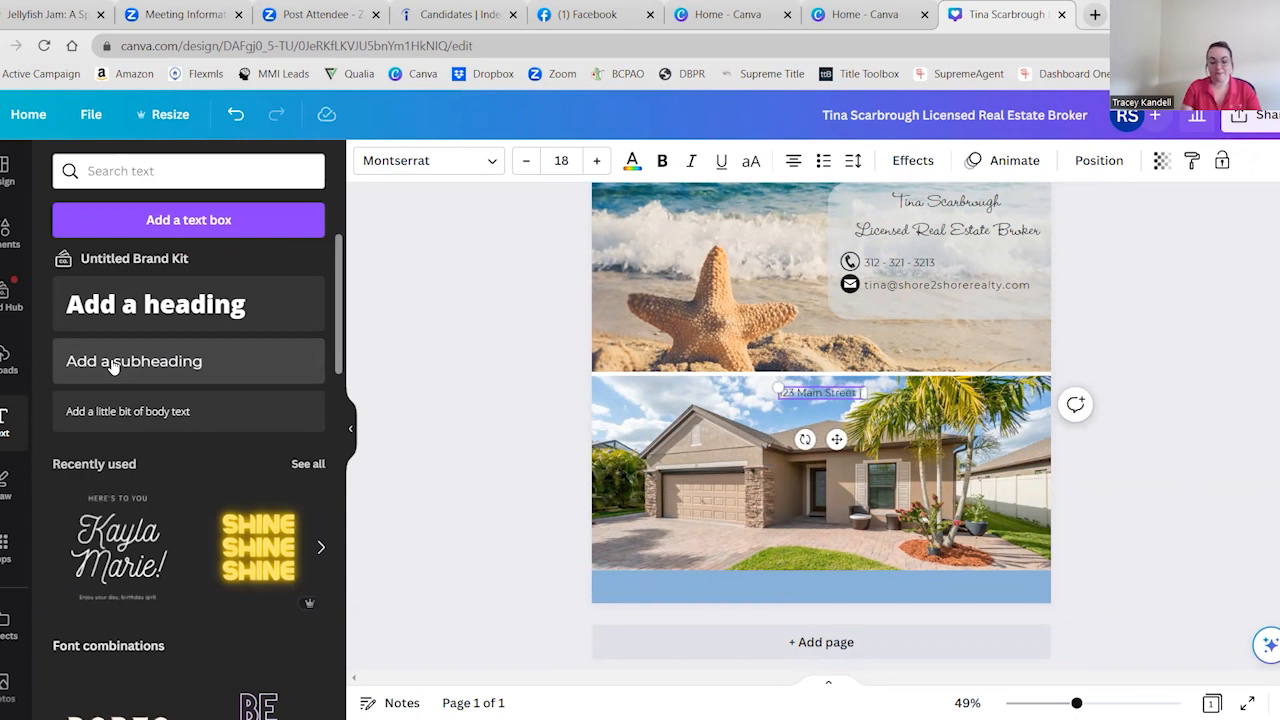
{"action": "type", "text": "  | $500000"}
{"action": "key", "text": "Left"}
{"action": "key", "text": "Left"}
{"action": "key", "text": "Left"}
{"action": "type", "text": ","}
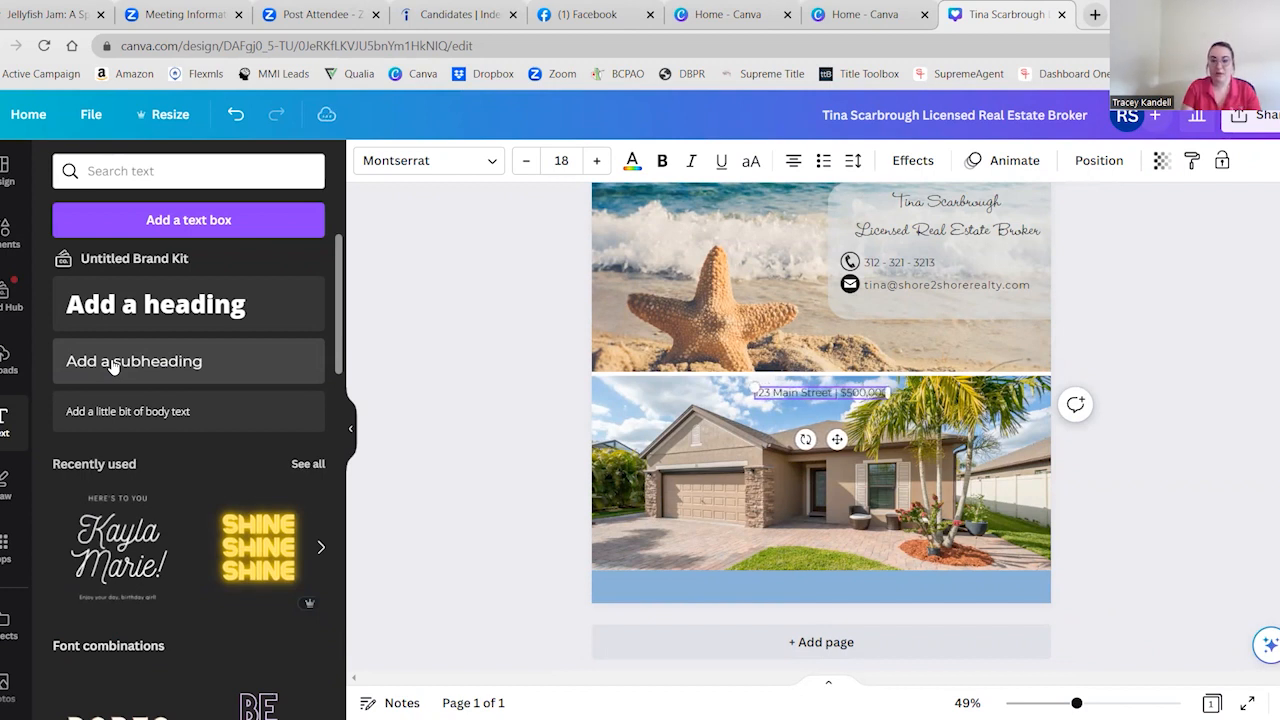
Move the address and price text onto the start of the blue bottom band and enlarge it slightly
{"action": "left_click_drag", "start_coordinate": [834, 438], "coordinate": [673, 638]}
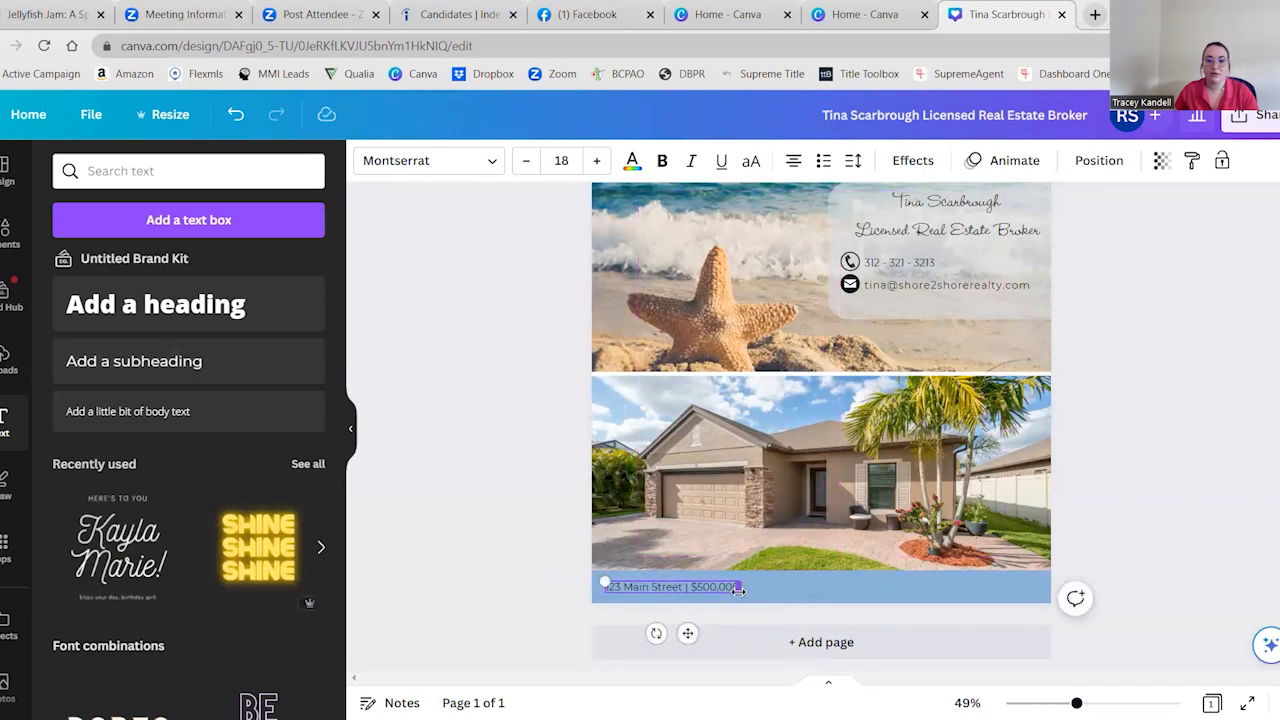
{"action": "left_click_drag", "start_coordinate": [738, 589], "coordinate": [766, 600]}
{"action": "left_click", "coordinate": [549, 598]}
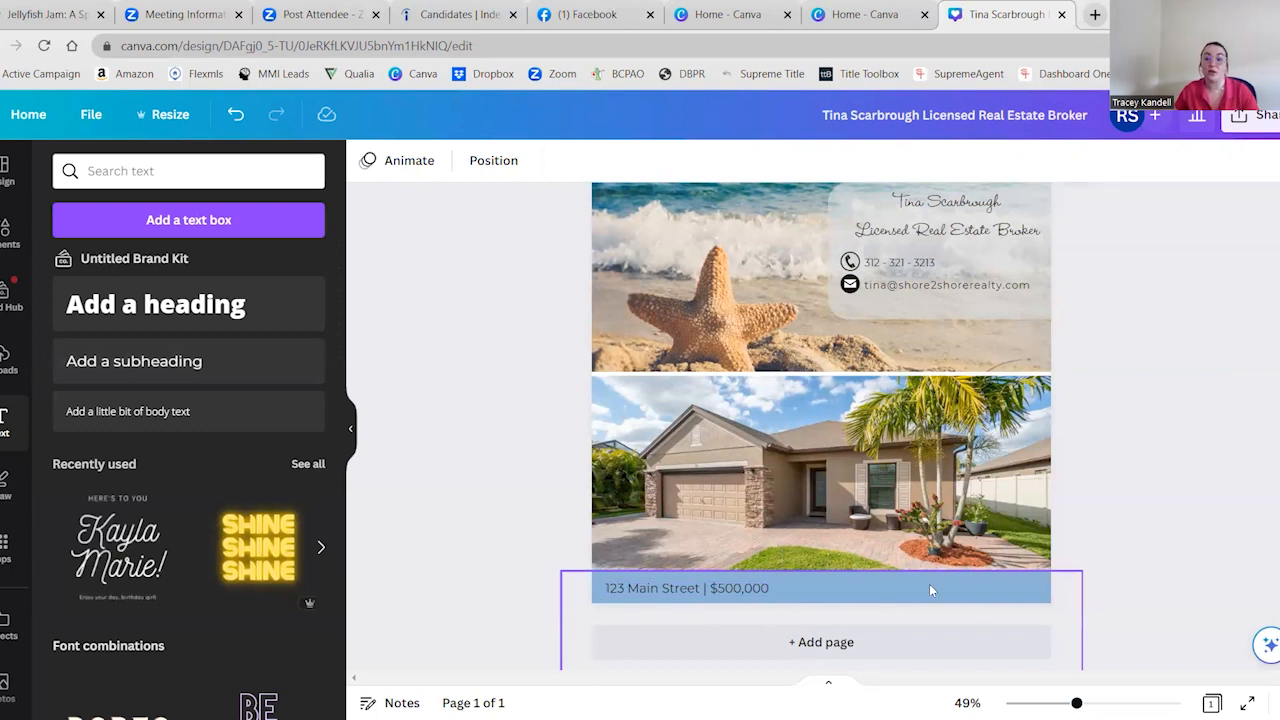
{"action": "scroll", "coordinate": [1140, 320], "scroll_direction": "up", "scroll_amount": 2}
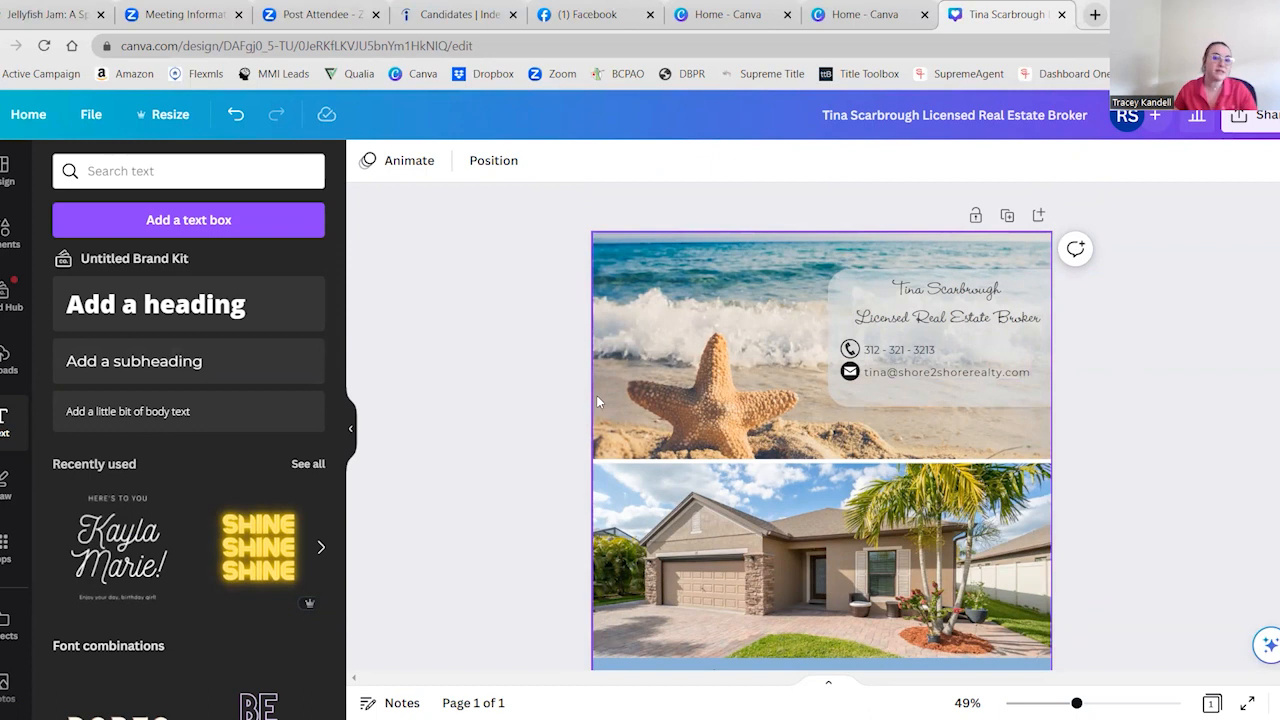
{"action": "scroll", "coordinate": [676, 515], "scroll_direction": "down", "scroll_amount": 2}
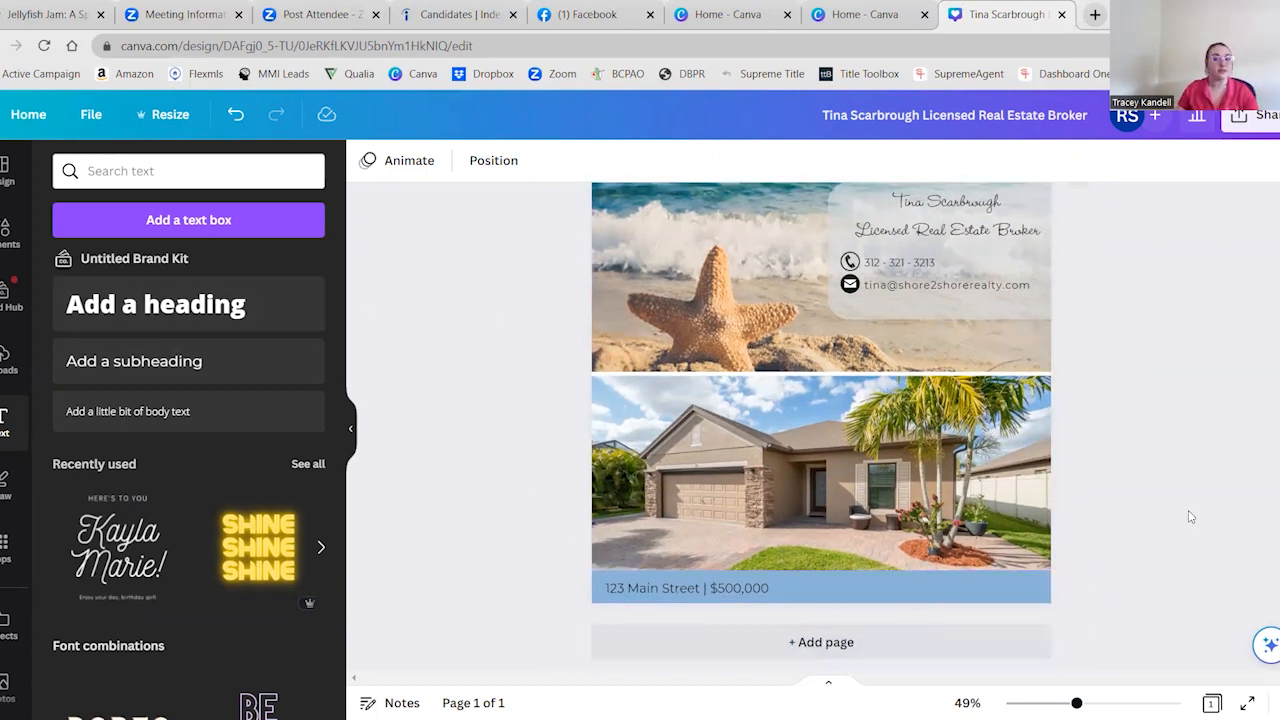
{"action": "scroll", "coordinate": [1108, 517], "scroll_direction": "up", "scroll_amount": 1}
{"action": "scroll", "coordinate": [1108, 517], "scroll_direction": "down", "scroll_amount": 1}
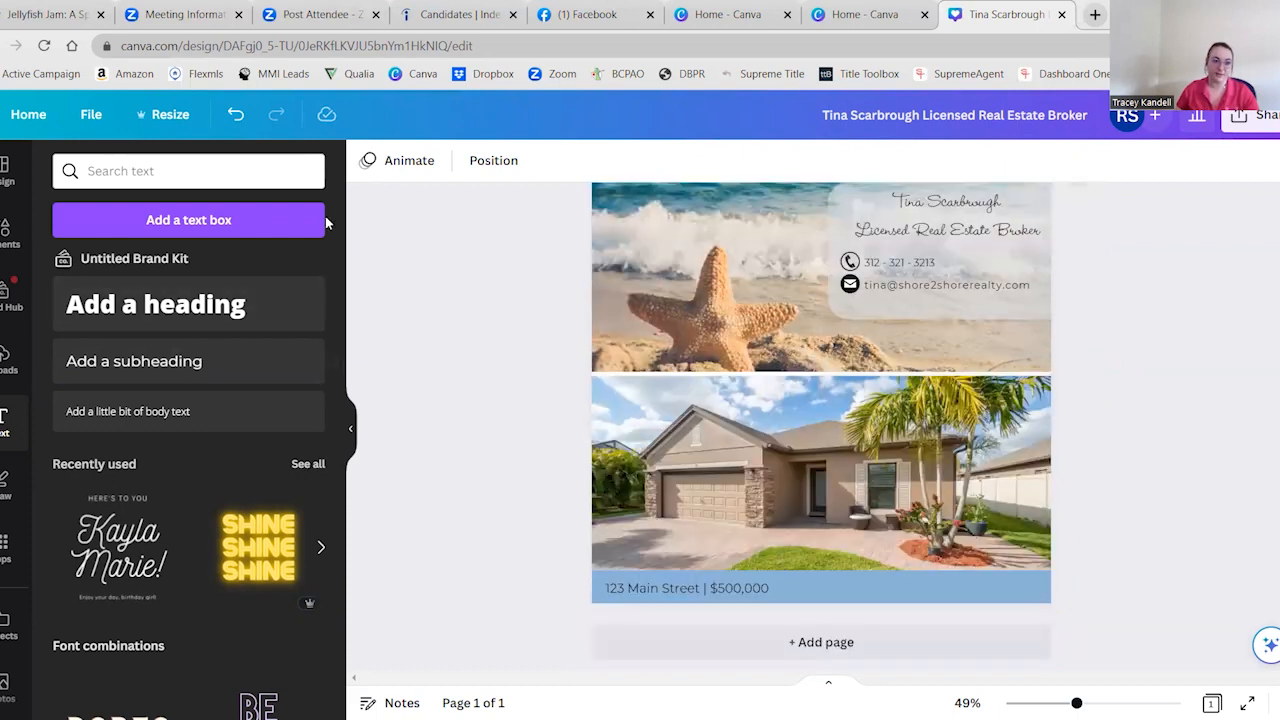
{"action": "scroll", "coordinate": [507, 432], "scroll_direction": "up", "scroll_amount": 2}
{"action": "scroll", "coordinate": [507, 432], "scroll_direction": "down", "scroll_amount": 2}
Duplicate the finished page and go to the copy on page 2
{"action": "scroll", "coordinate": [809, 382], "scroll_direction": "up", "scroll_amount": 2}
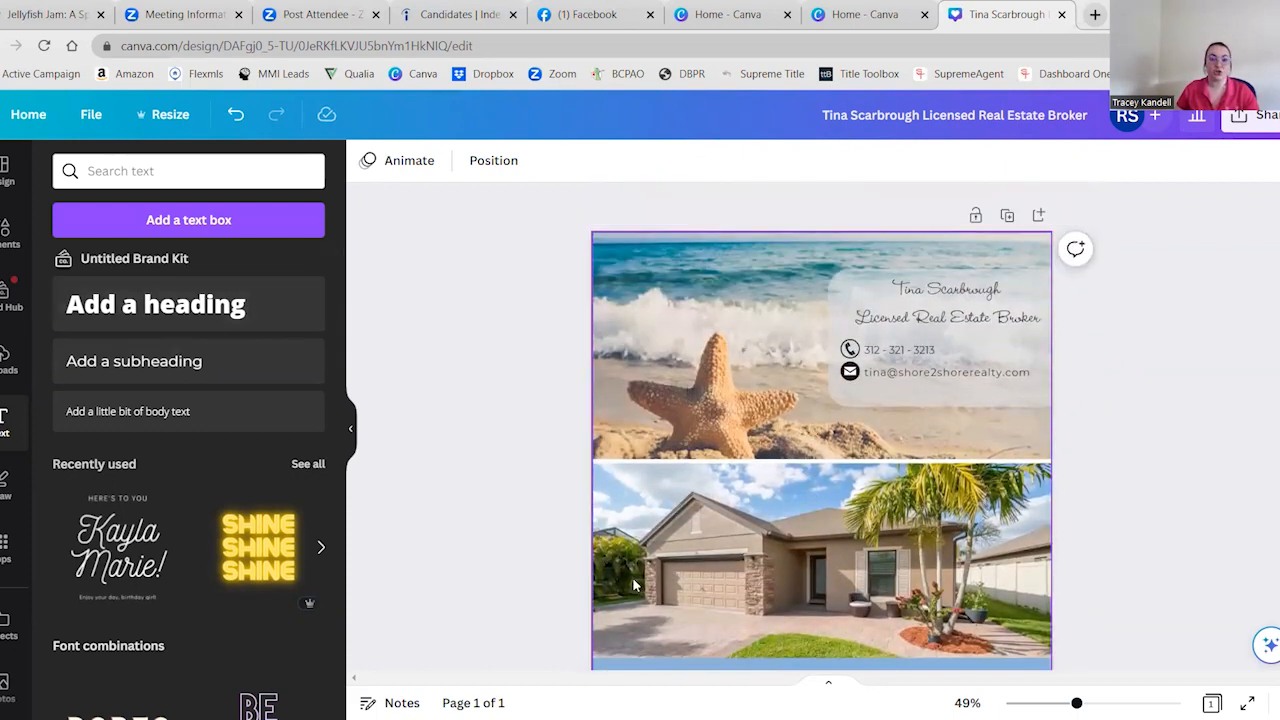
{"action": "left_click", "coordinate": [1005, 216]}
{"action": "scroll", "coordinate": [1140, 316], "scroll_direction": "up", "scroll_amount": 4}
{"action": "scroll", "coordinate": [1146, 316], "scroll_direction": "up", "scroll_amount": 3}
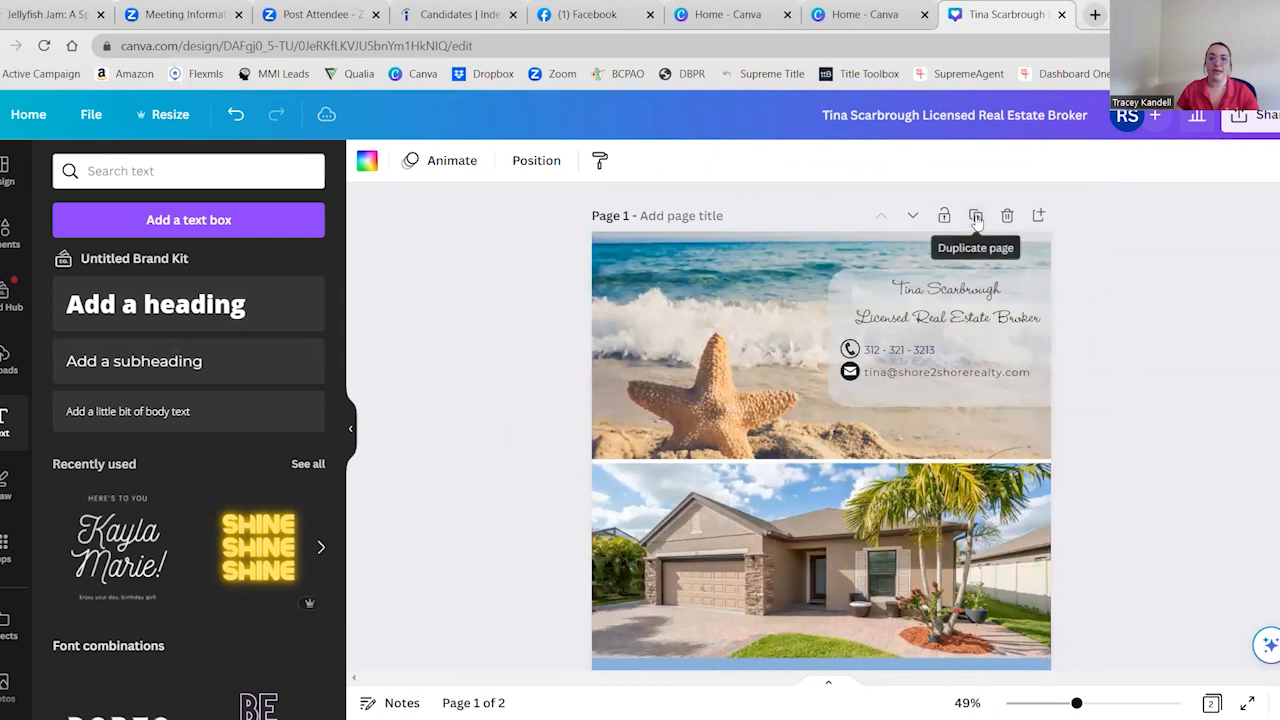
{"action": "scroll", "coordinate": [1106, 434], "scroll_direction": "down", "scroll_amount": 5}
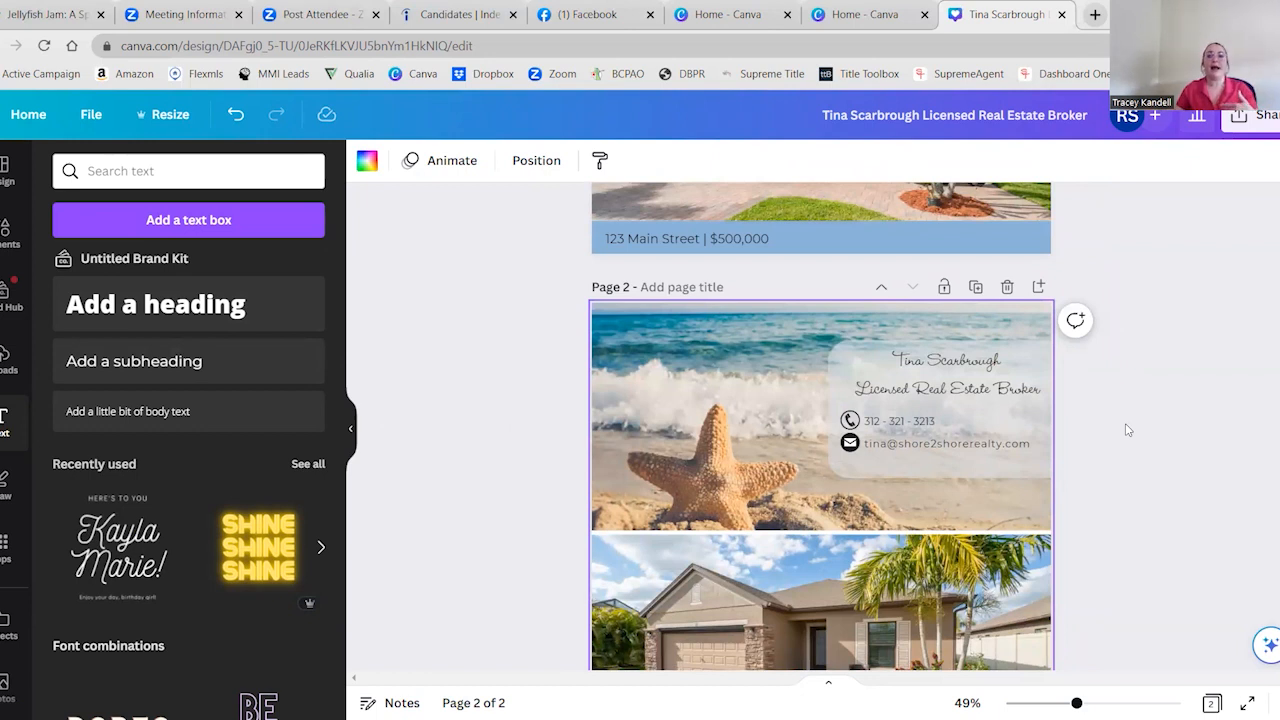
Switch to Facebook to view the home feed and return to the Canva design
{"action": "left_click", "coordinate": [758, 20]}
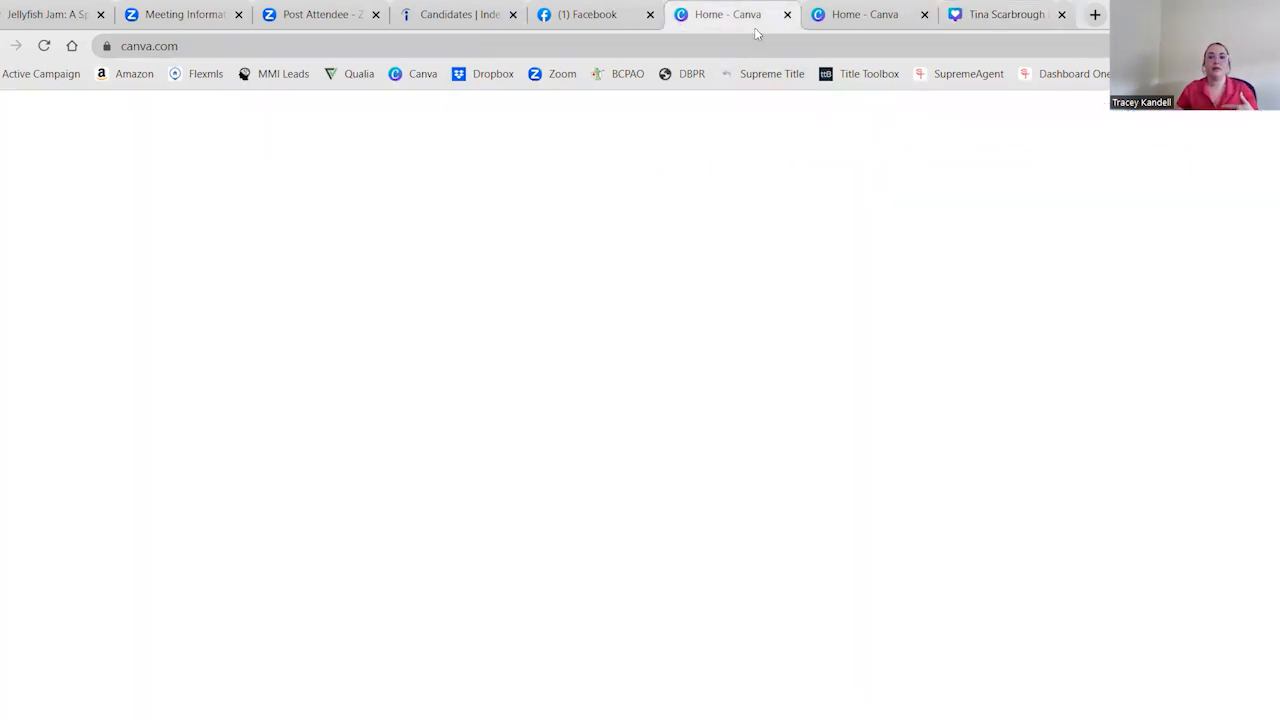
{"action": "left_click", "coordinate": [641, 30]}
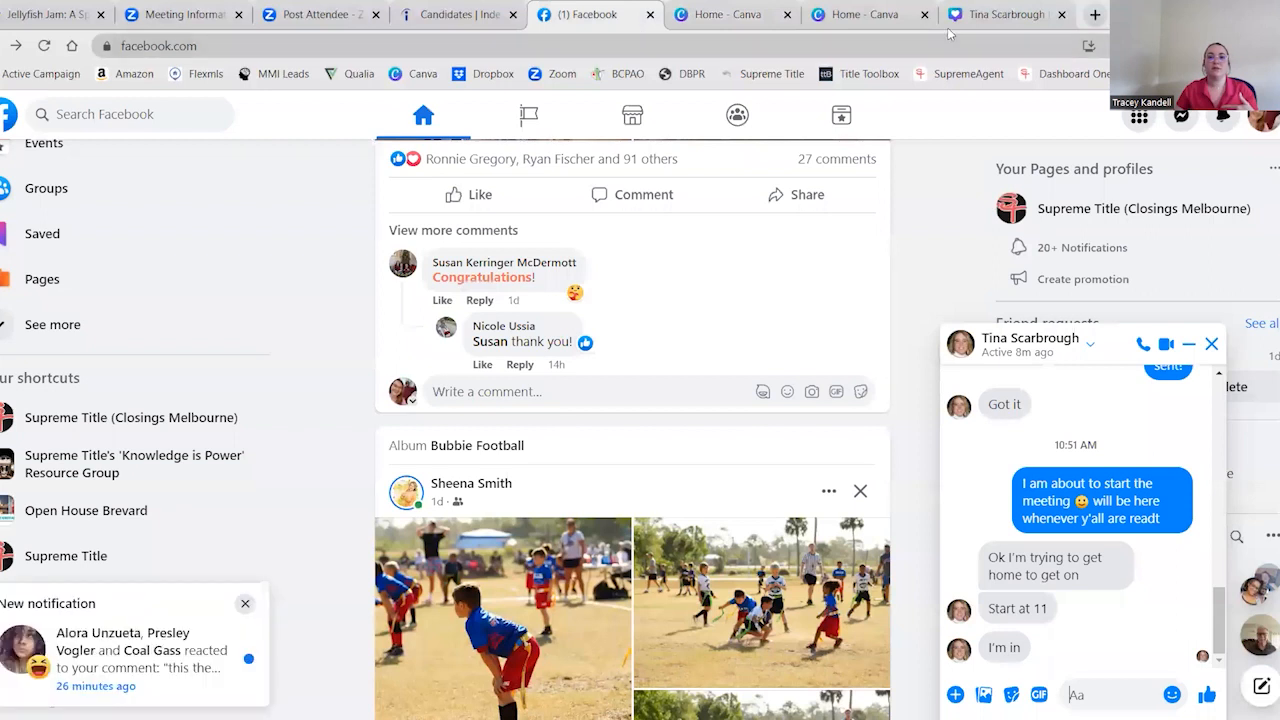
{"action": "left_click", "coordinate": [979, 30]}
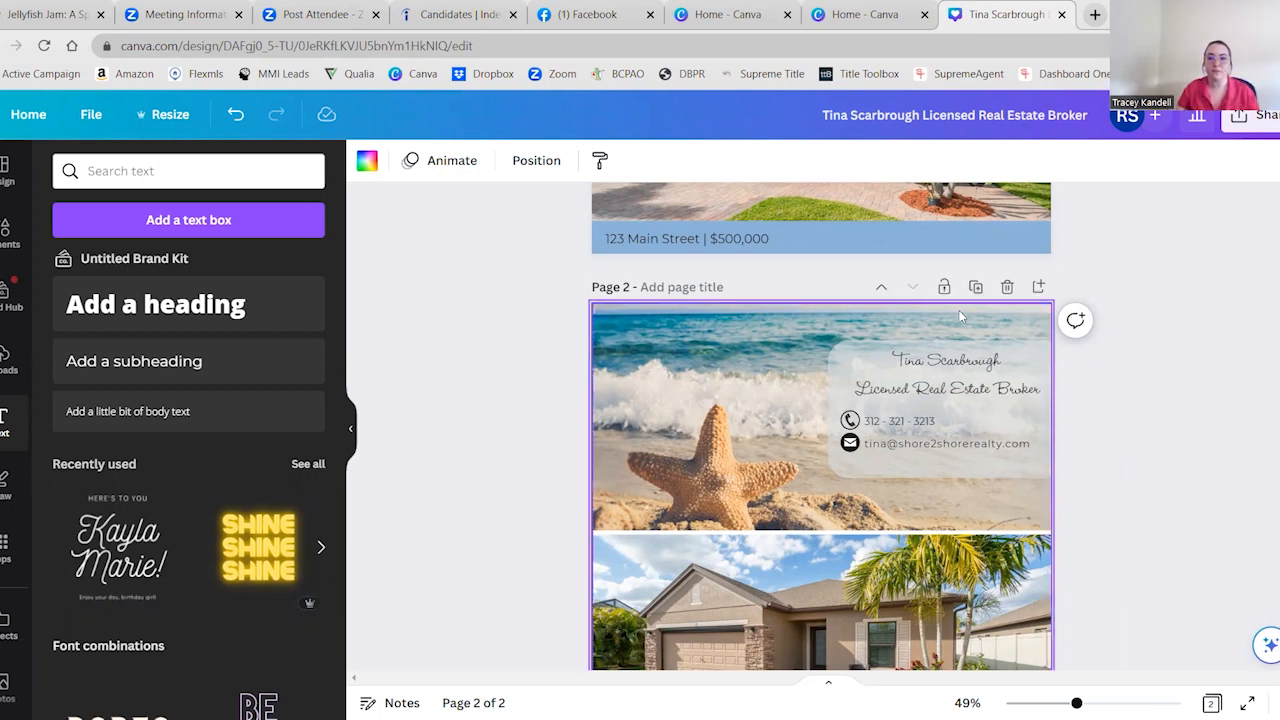
Delete the contact box, its text and icons, and the bottom band with its text from page 2
{"action": "scroll", "coordinate": [1112, 495], "scroll_direction": "down", "scroll_amount": 2}
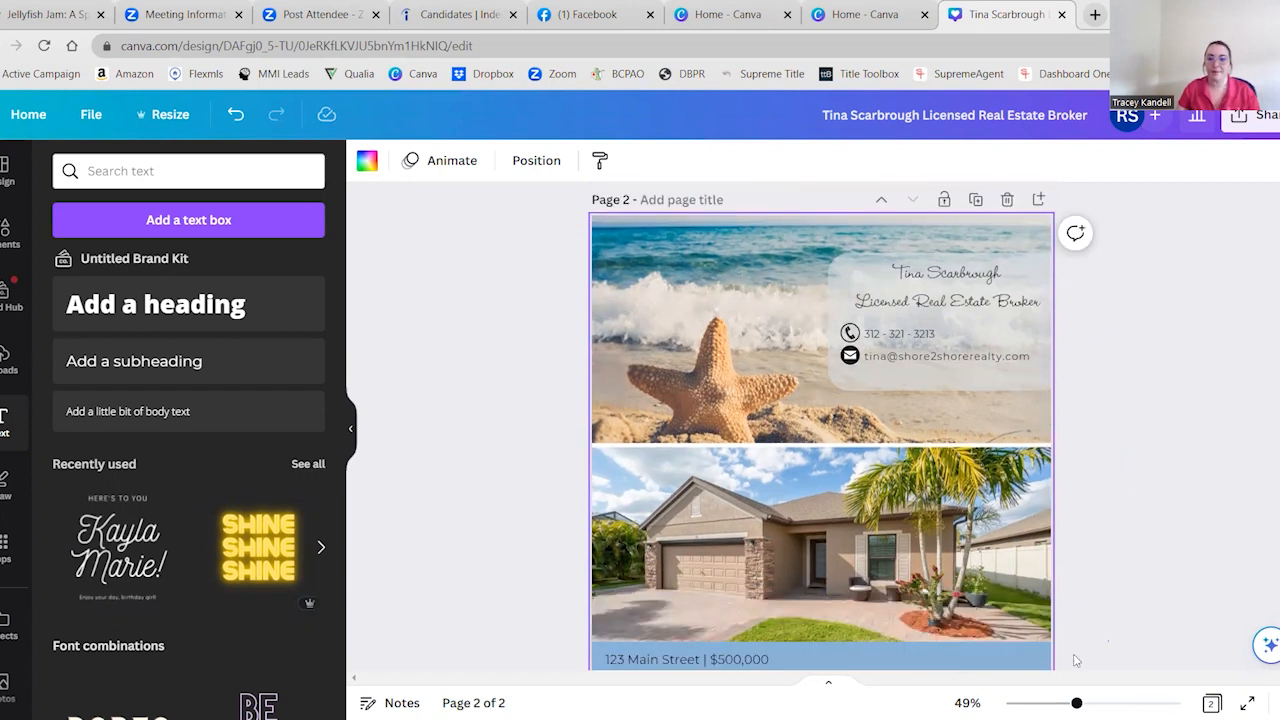
{"action": "left_click", "coordinate": [1113, 637]}
{"action": "left_click_drag", "start_coordinate": [1082, 670], "coordinate": [560, 238]}
{"action": "key", "text": "Delete"}
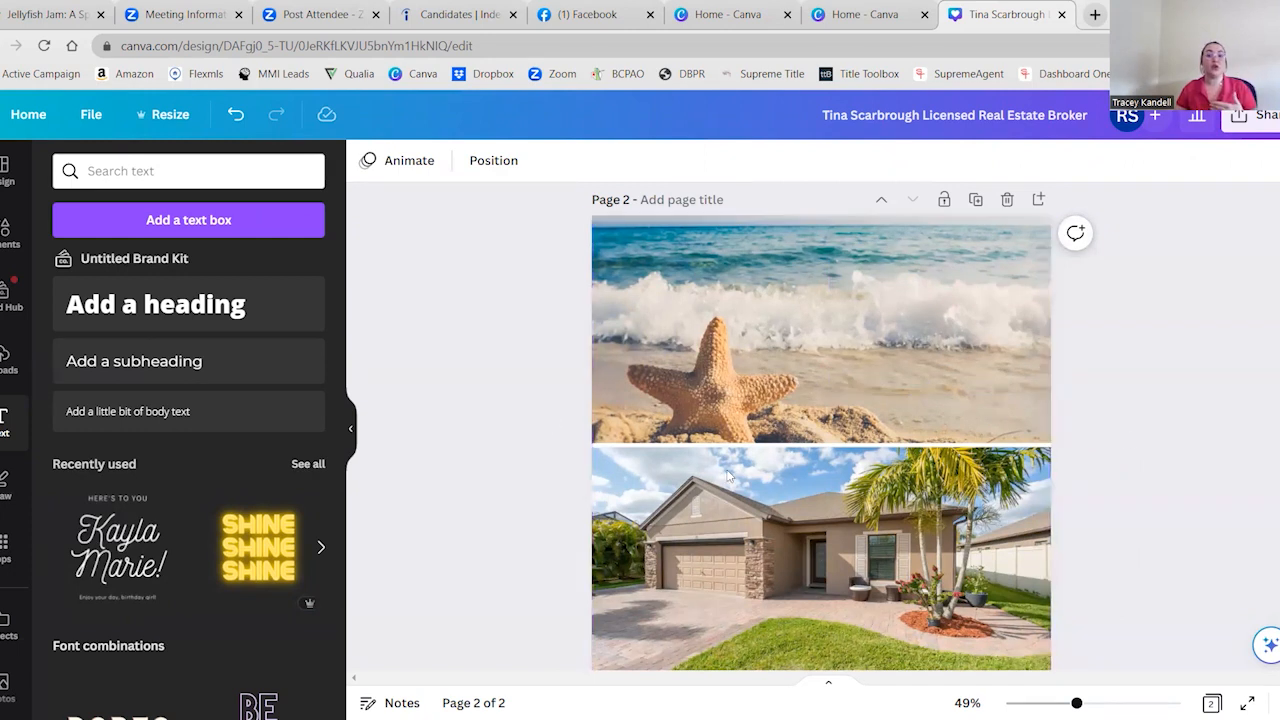
Remove the beach photo from the upper grid frame on page 2, leaving the frame empty
{"action": "left_click", "coordinate": [914, 376]}
{"action": "key", "text": "Delete"}
{"action": "key", "text": "Delete"}
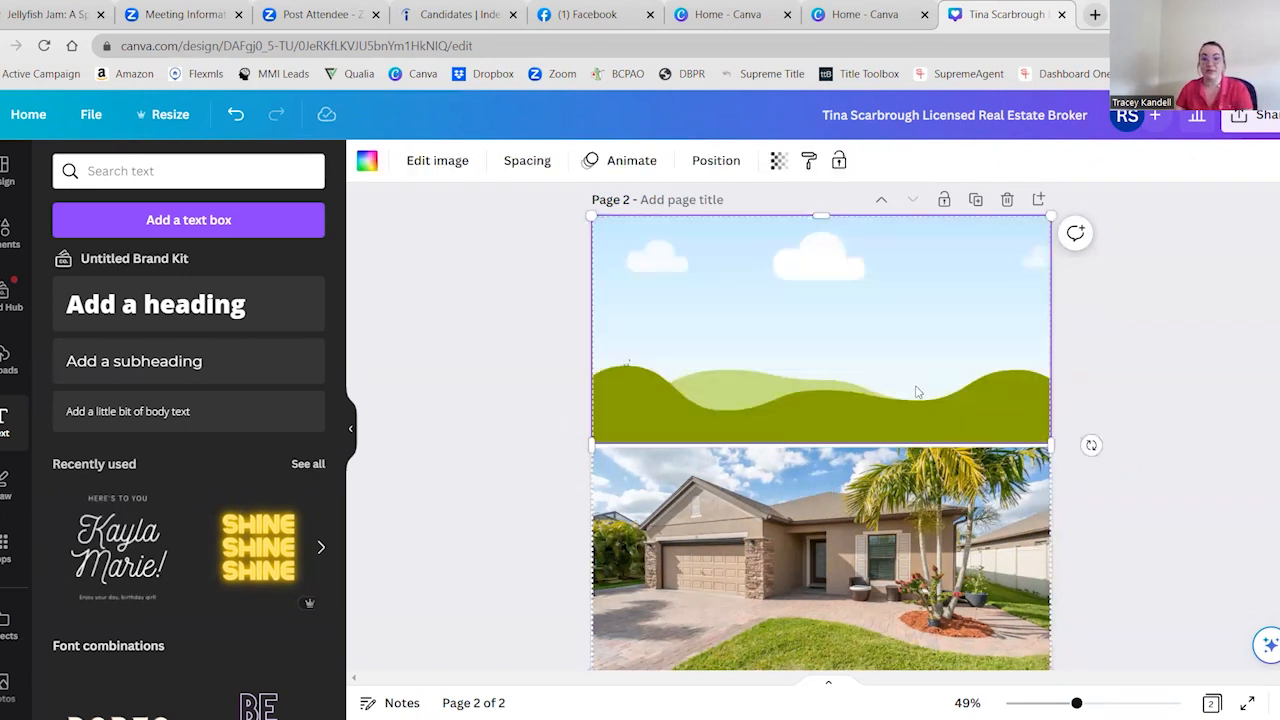
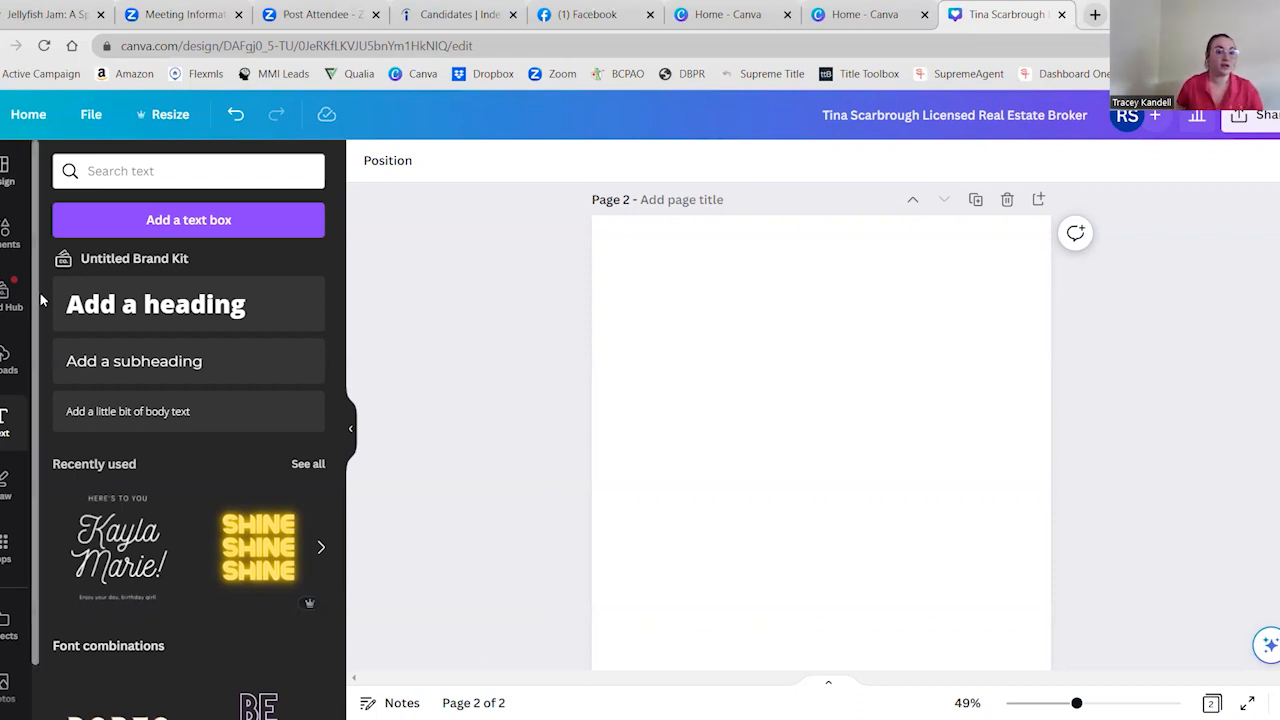
Review the logos, color palettes, fonts and empty photo, graphic and icon sections of the brand kit
{"action": "left_click", "coordinate": [6, 296]}
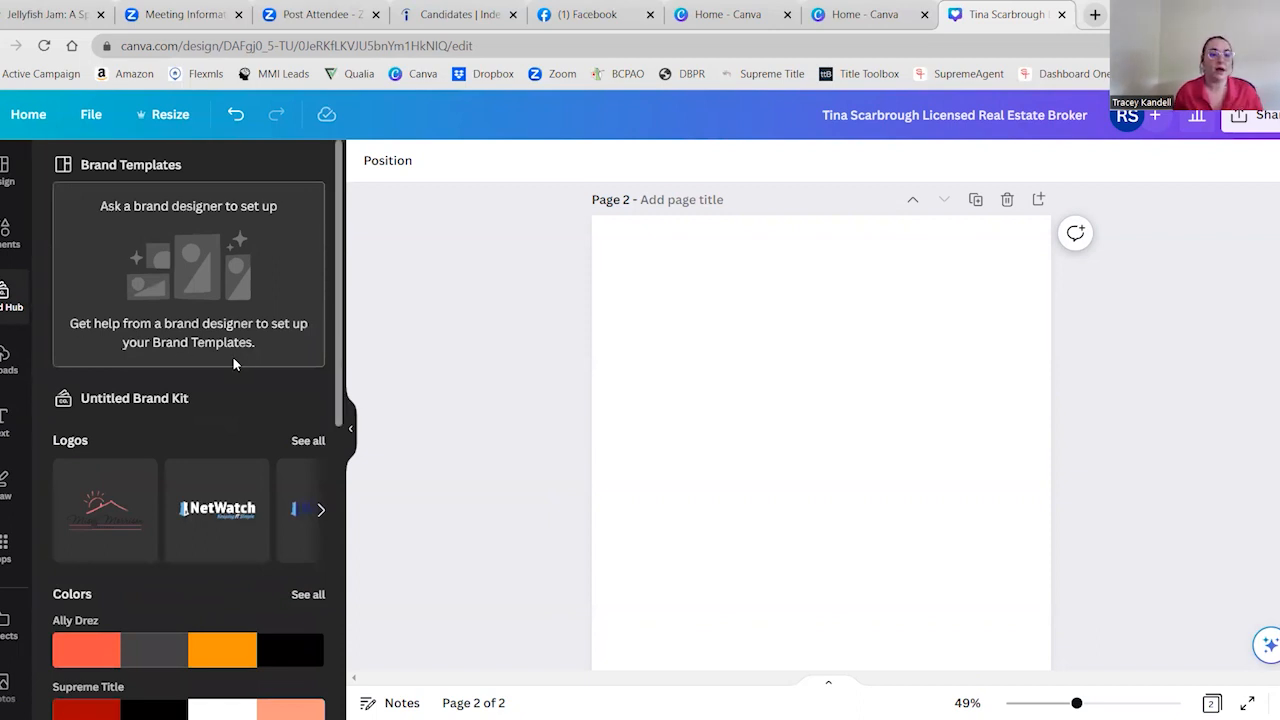
{"action": "scroll", "coordinate": [190, 406], "scroll_direction": "down", "scroll_amount": 5}
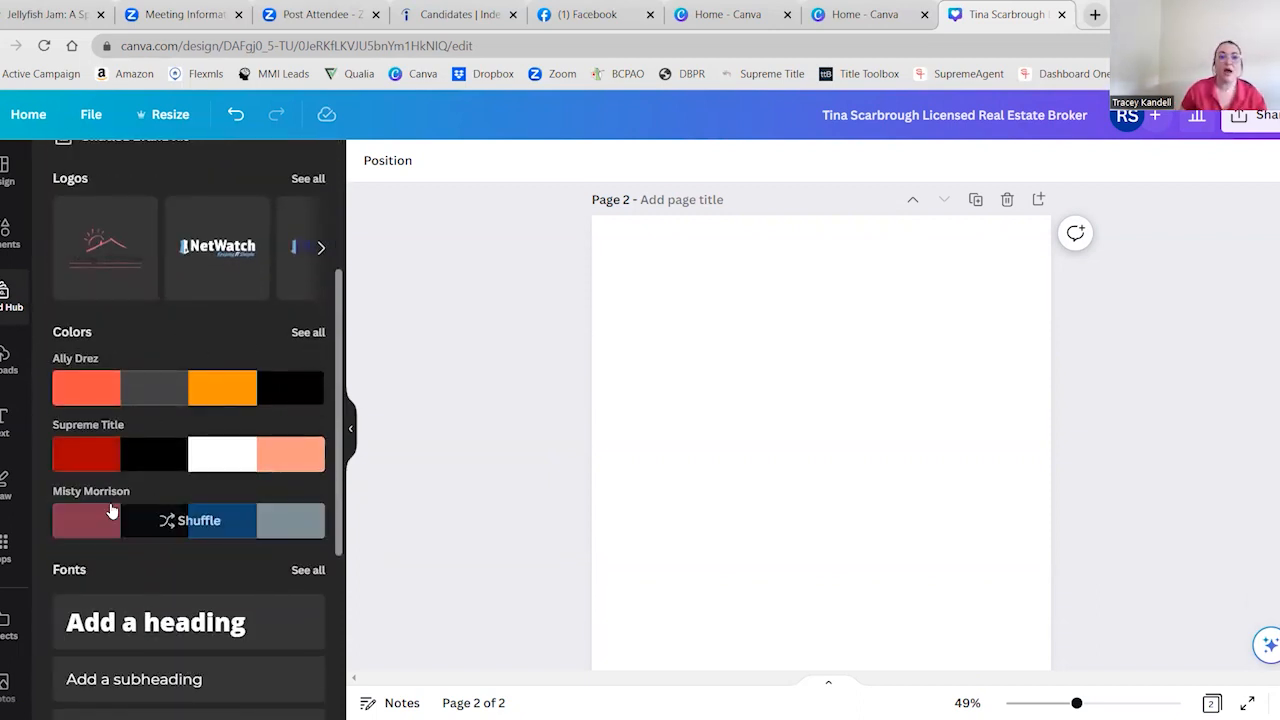
{"action": "scroll", "coordinate": [181, 362], "scroll_direction": "up", "scroll_amount": 5}
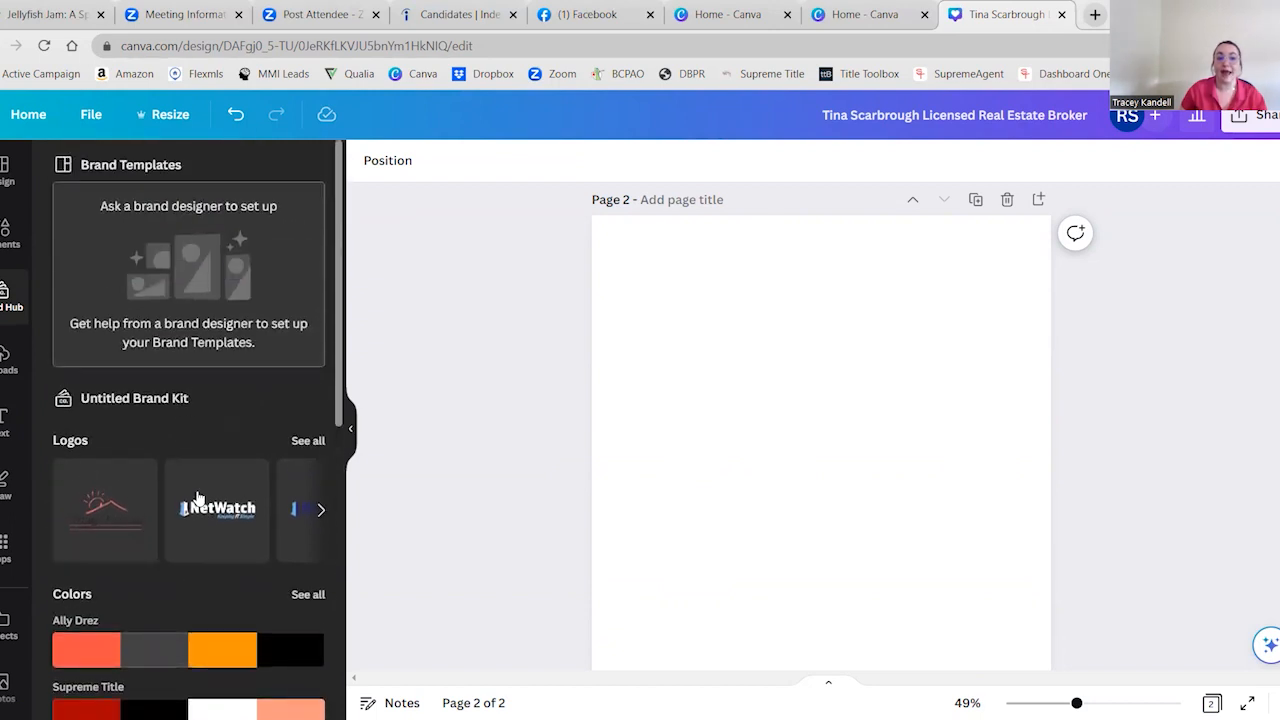
{"action": "scroll", "coordinate": [183, 426], "scroll_direction": "down", "scroll_amount": 2}
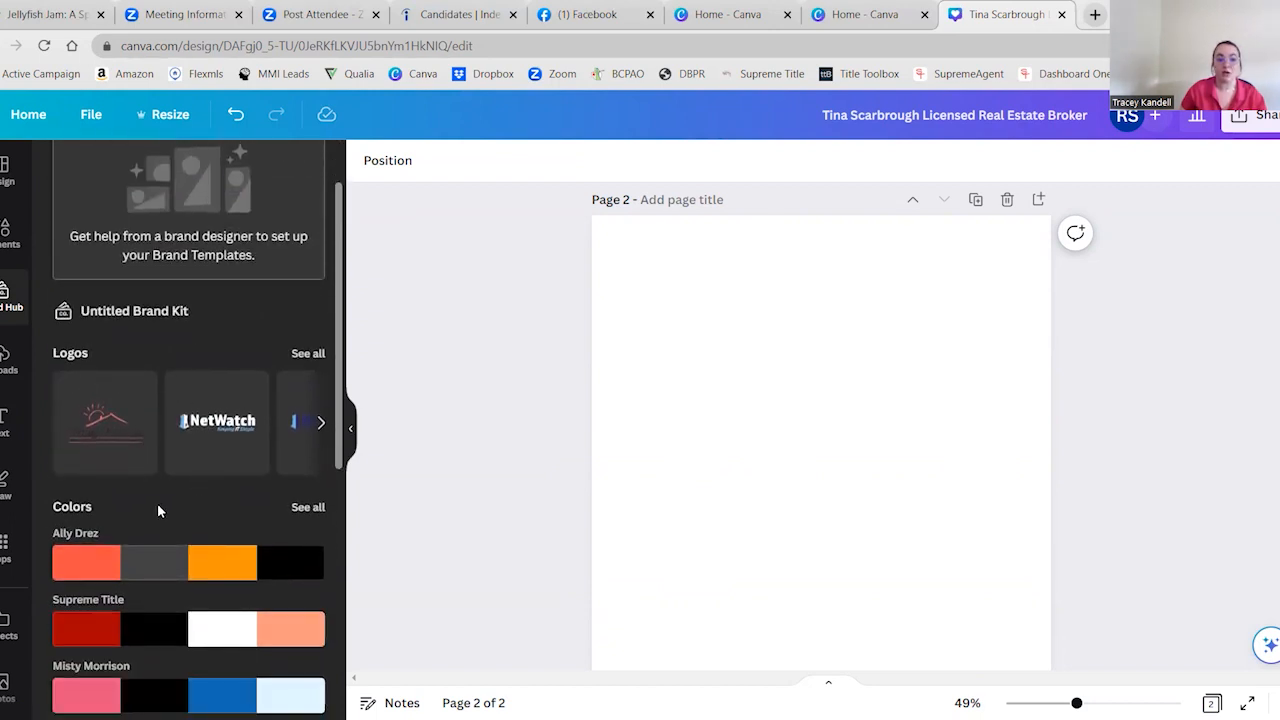
{"action": "scroll", "coordinate": [157, 503], "scroll_direction": "down", "scroll_amount": 4}
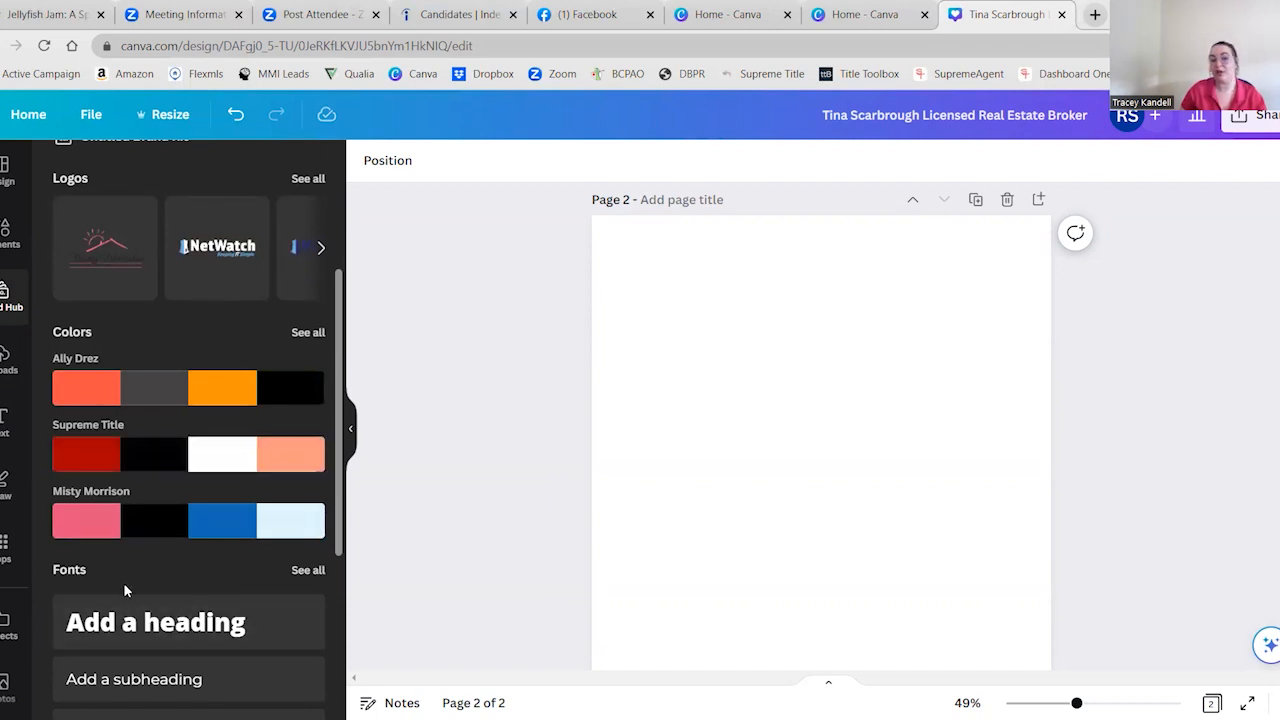
{"action": "scroll", "coordinate": [125, 588], "scroll_direction": "down", "scroll_amount": 5}
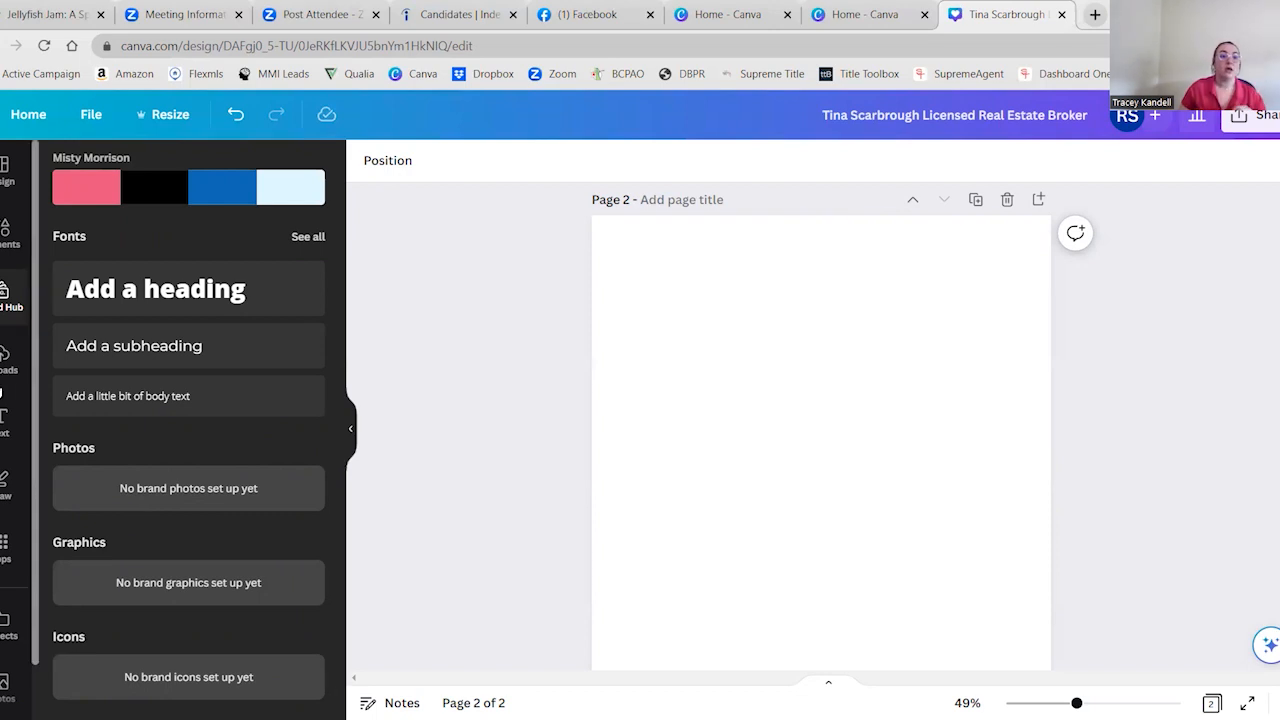
Browse the uploaded images
{"action": "left_click", "coordinate": [4, 360]}
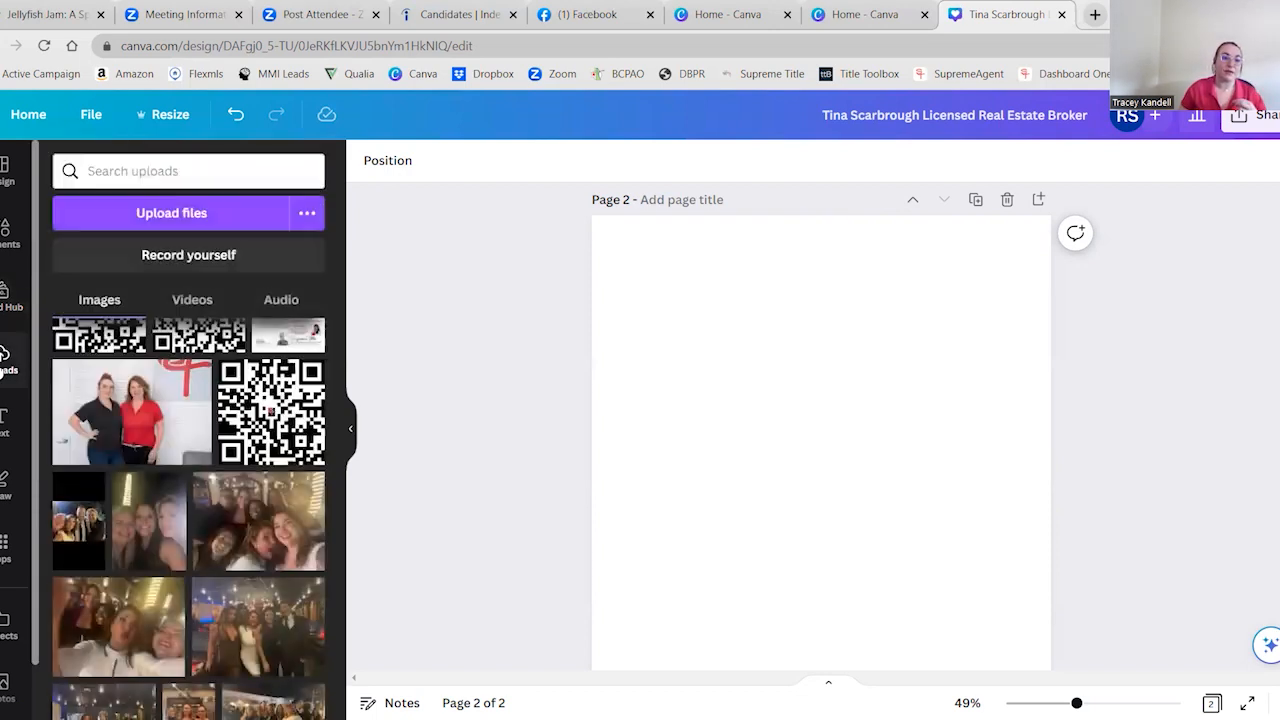
{"action": "scroll", "coordinate": [208, 441], "scroll_direction": "up", "scroll_amount": 10}
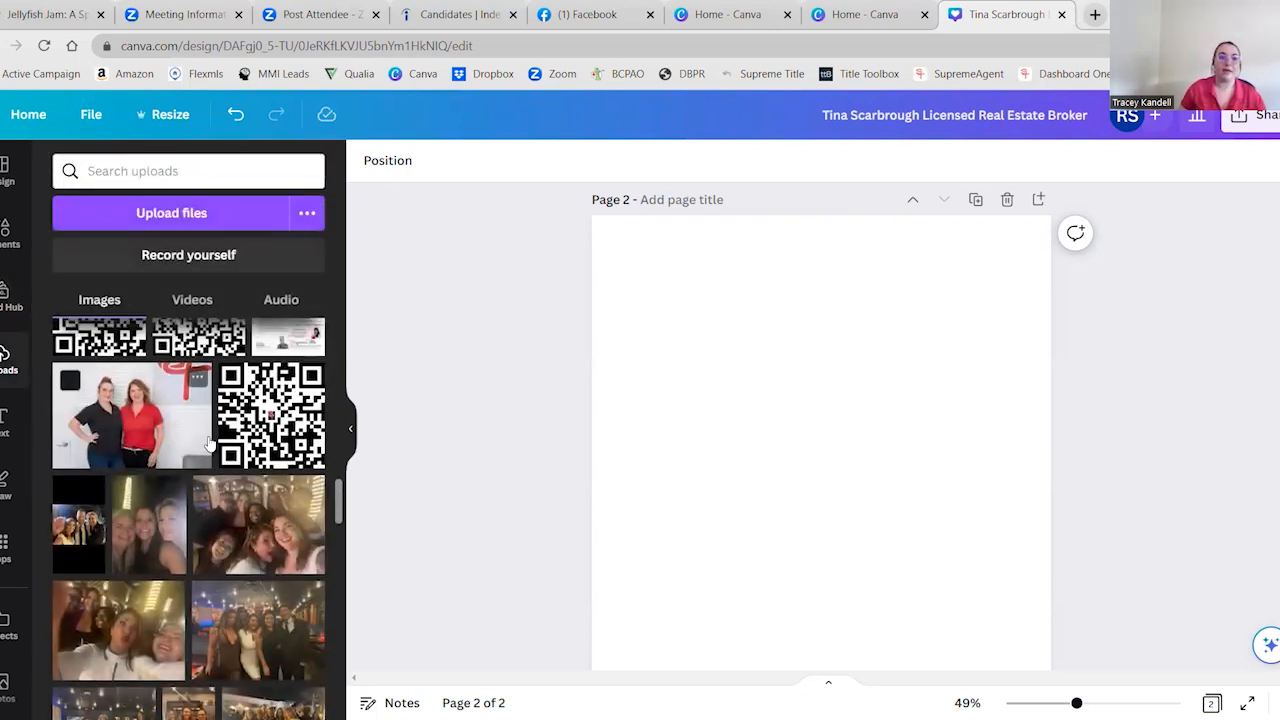
{"action": "mouse_move", "coordinate": [208, 441]}
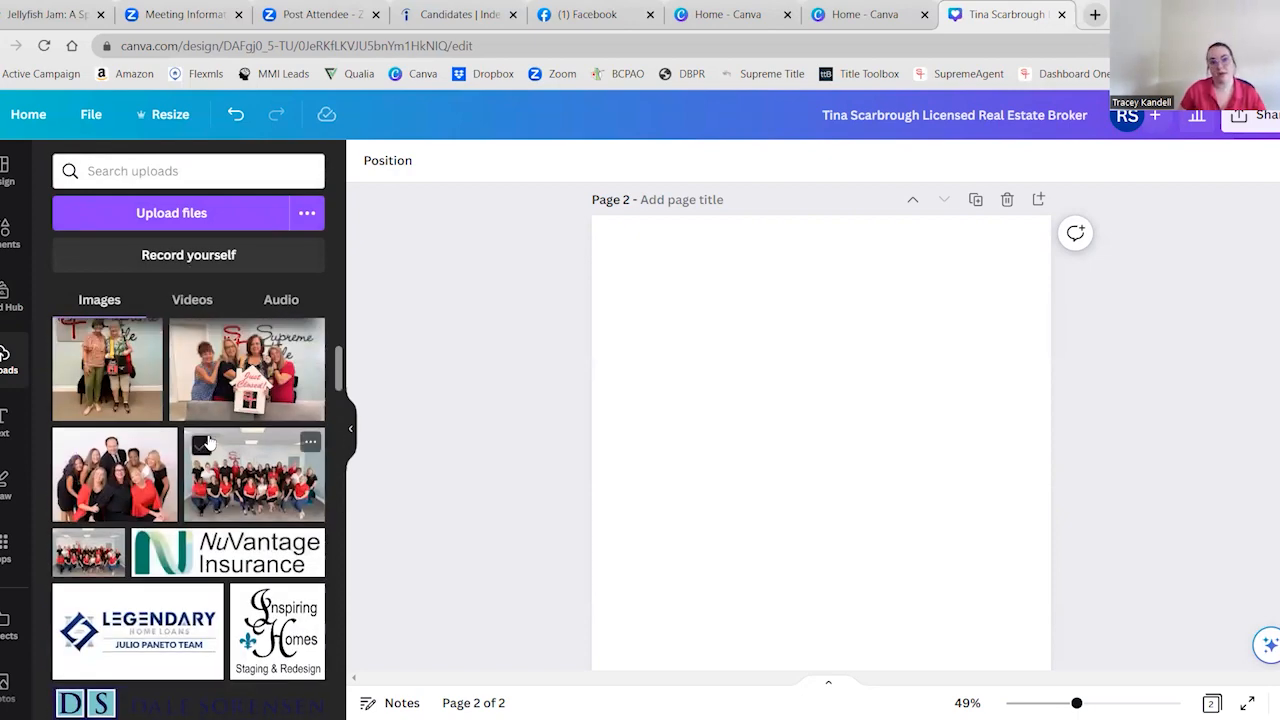
{"action": "scroll", "coordinate": [208, 441], "scroll_direction": "down", "scroll_amount": 15}
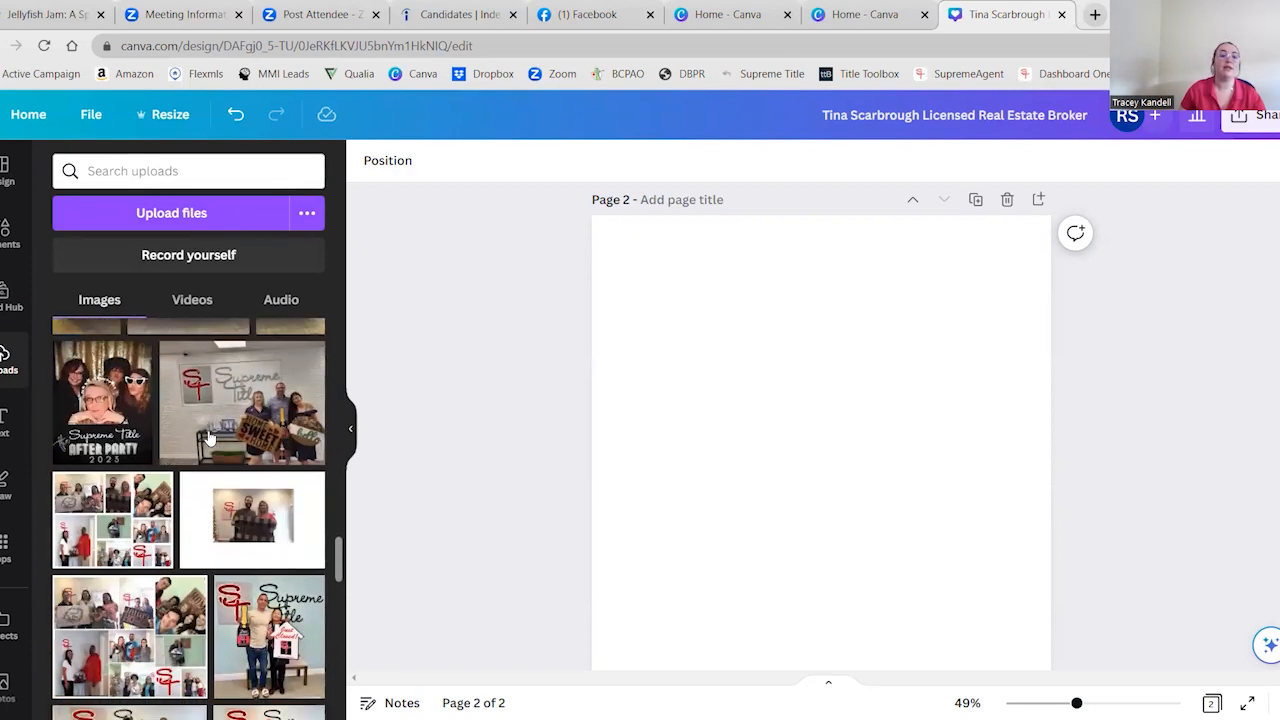
{"action": "scroll", "coordinate": [208, 441], "scroll_direction": "up", "scroll_amount": 10}
{"action": "scroll", "coordinate": [210, 440], "scroll_direction": "down", "scroll_amount": 9}
{"action": "scroll", "coordinate": [210, 440], "scroll_direction": "up", "scroll_amount": 15}
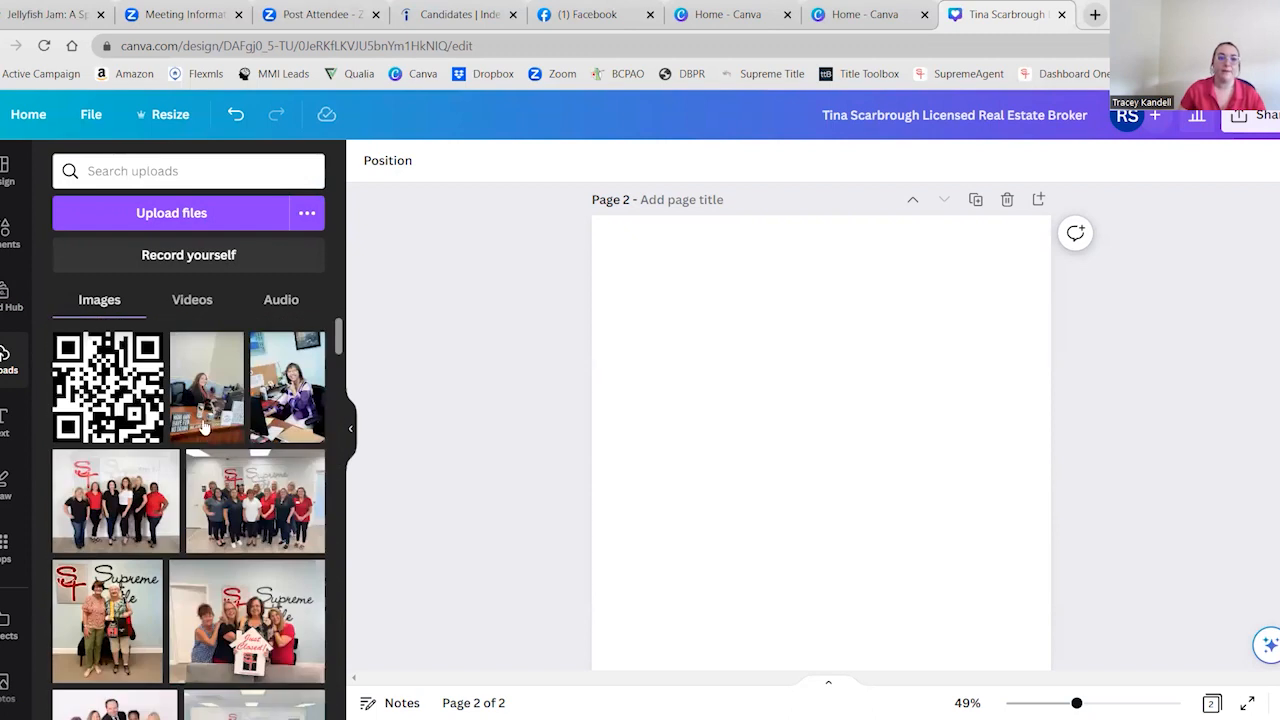
Search the uploads for "supreme" and return to the brand kit overview
{"action": "left_click", "coordinate": [166, 162]}
{"action": "type", "text": "suprmee"}
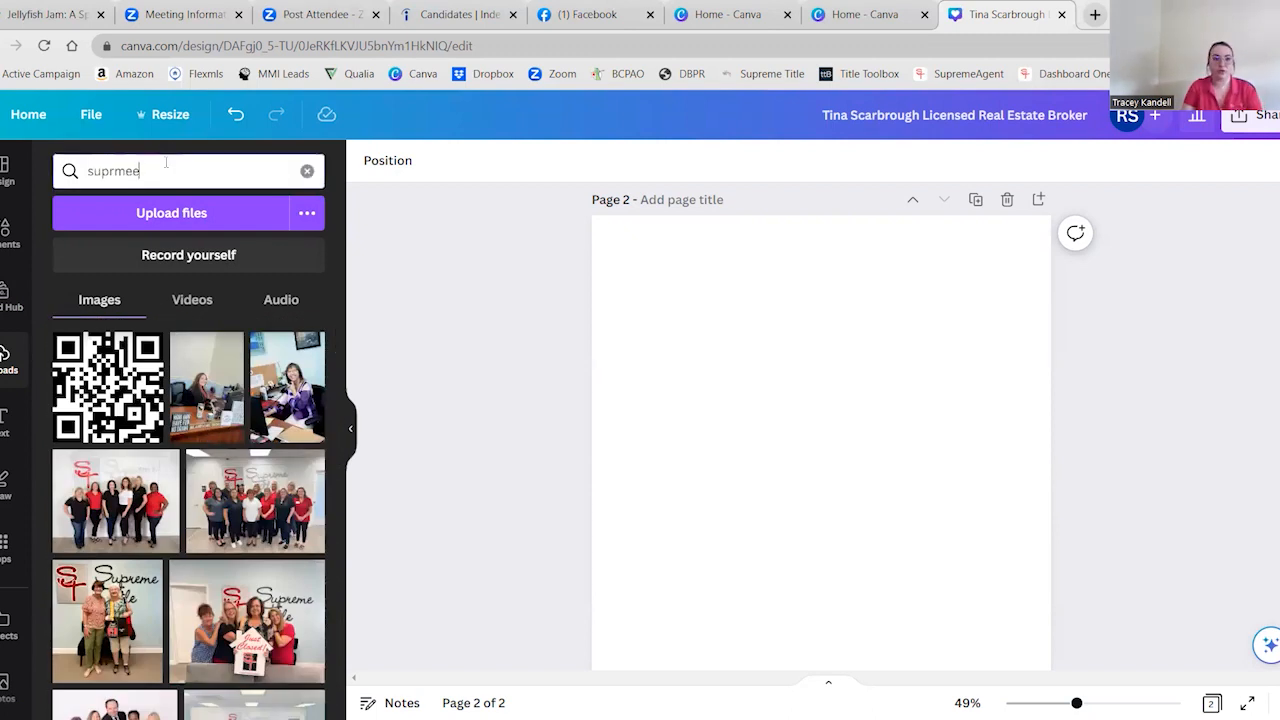
{"action": "key", "text": "BackSpace"}
{"action": "key", "text": "BackSpace"}
{"action": "key", "text": "BackSpace"}
{"action": "type", "text": "eme"}
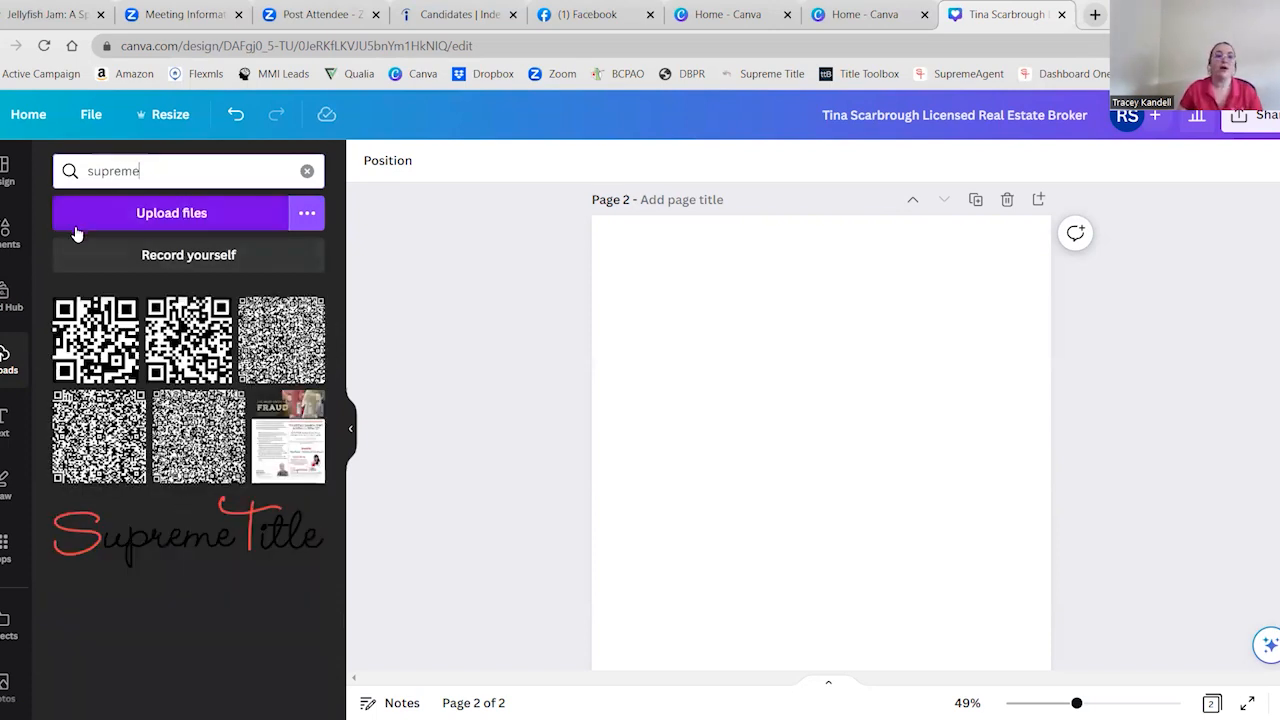
{"action": "left_click", "coordinate": [8, 295]}
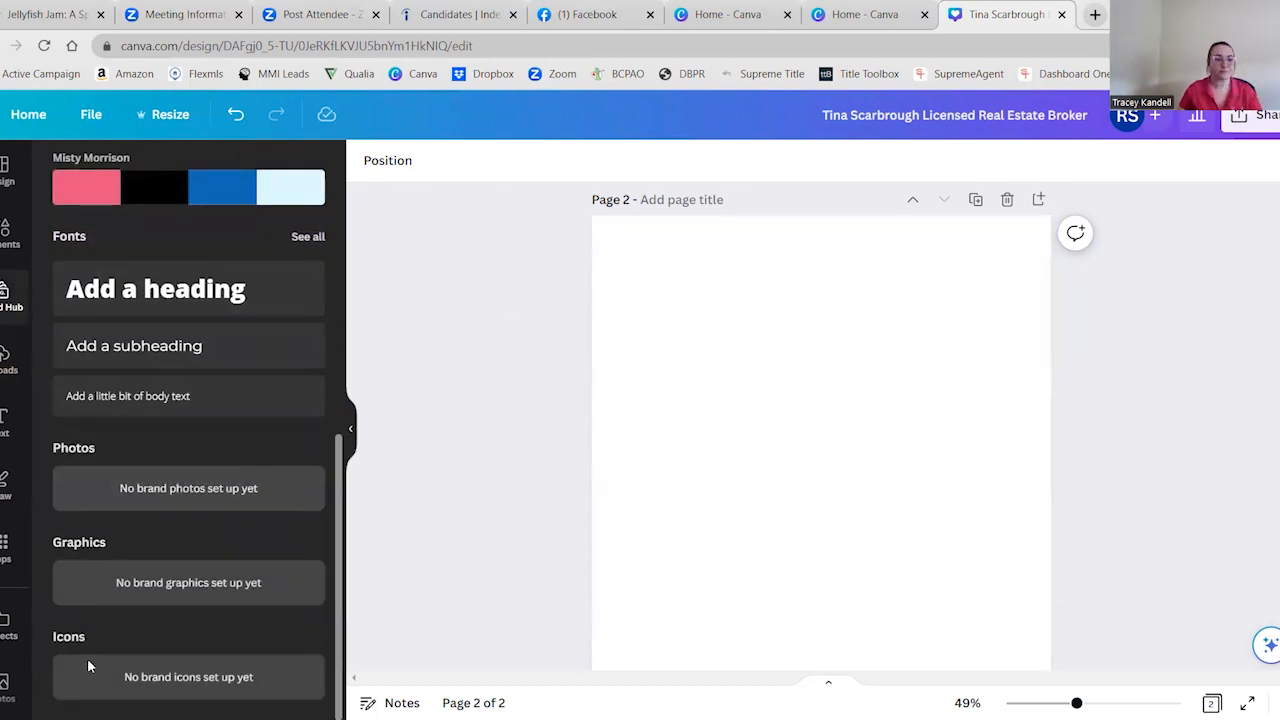
{"action": "scroll", "coordinate": [207, 490], "scroll_direction": "up", "scroll_amount": 6}
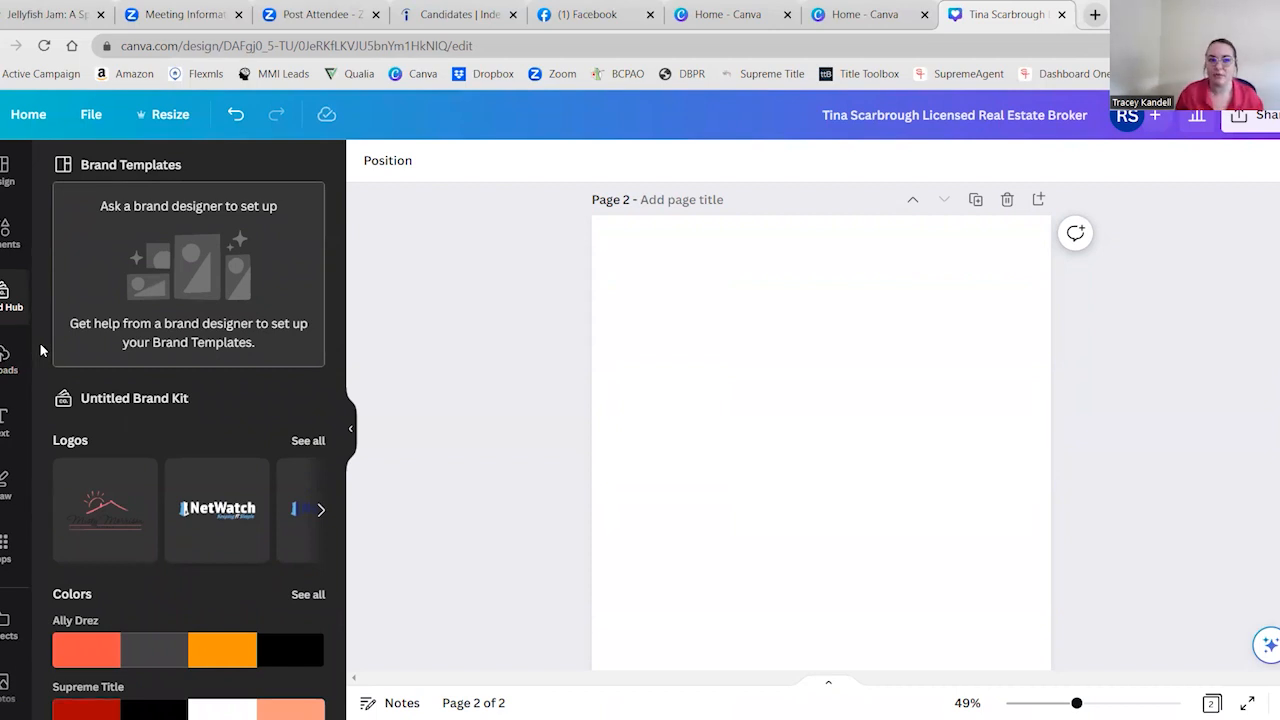
Clear the uploads search, place the gray two-story house photo on page 2 without a frame, and delete it from the page
{"action": "left_click", "coordinate": [12, 358]}
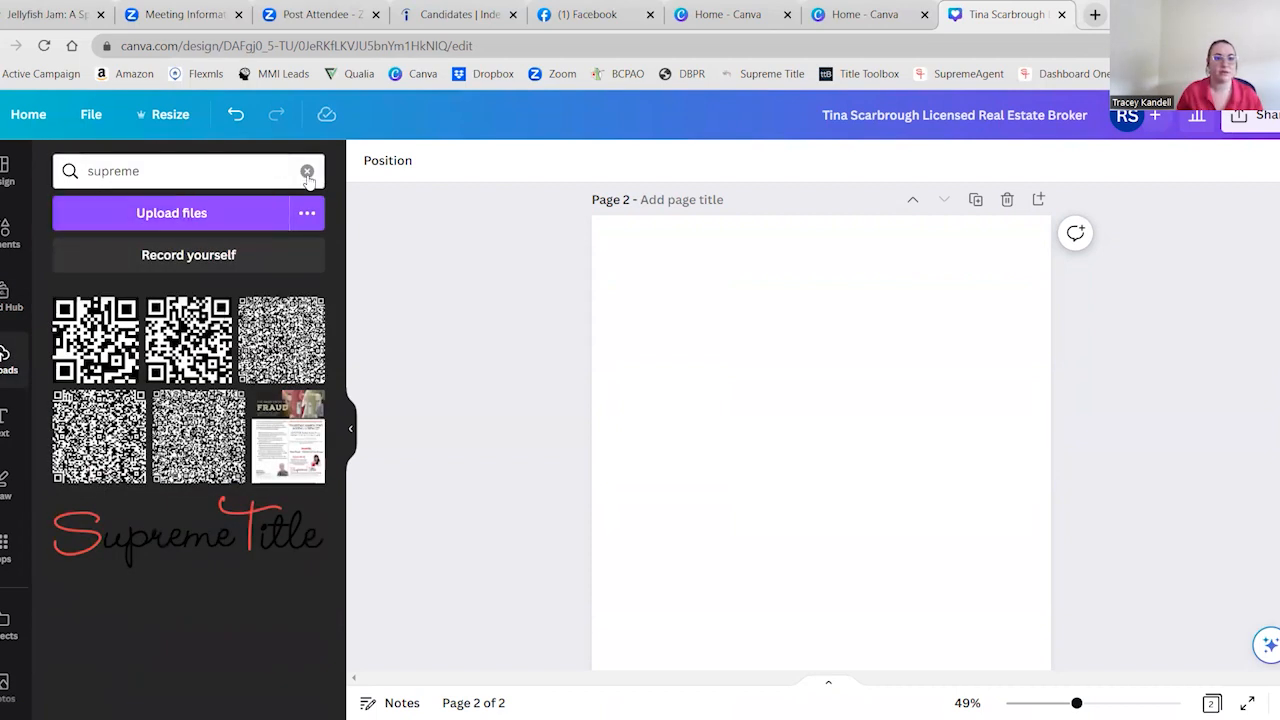
{"action": "left_click", "coordinate": [307, 171]}
{"action": "scroll", "coordinate": [238, 354], "scroll_direction": "down", "scroll_amount": 10}
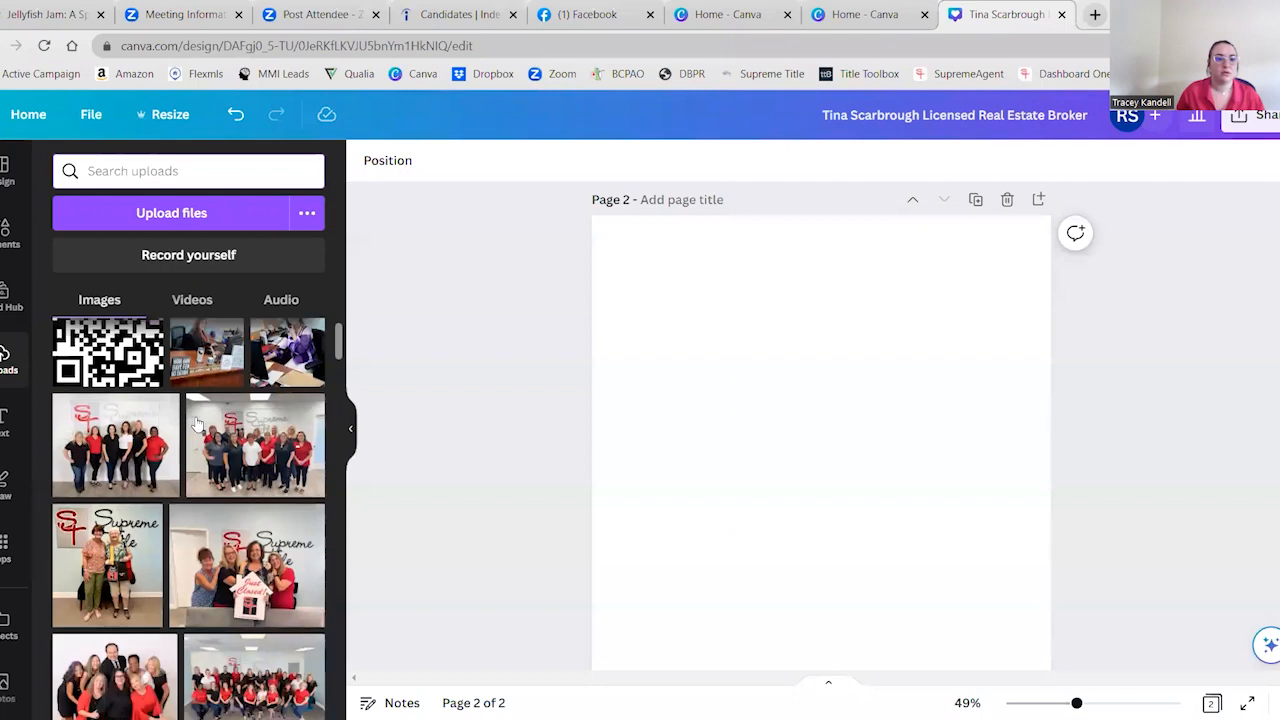
{"action": "scroll", "coordinate": [205, 470], "scroll_direction": "down", "scroll_amount": 10}
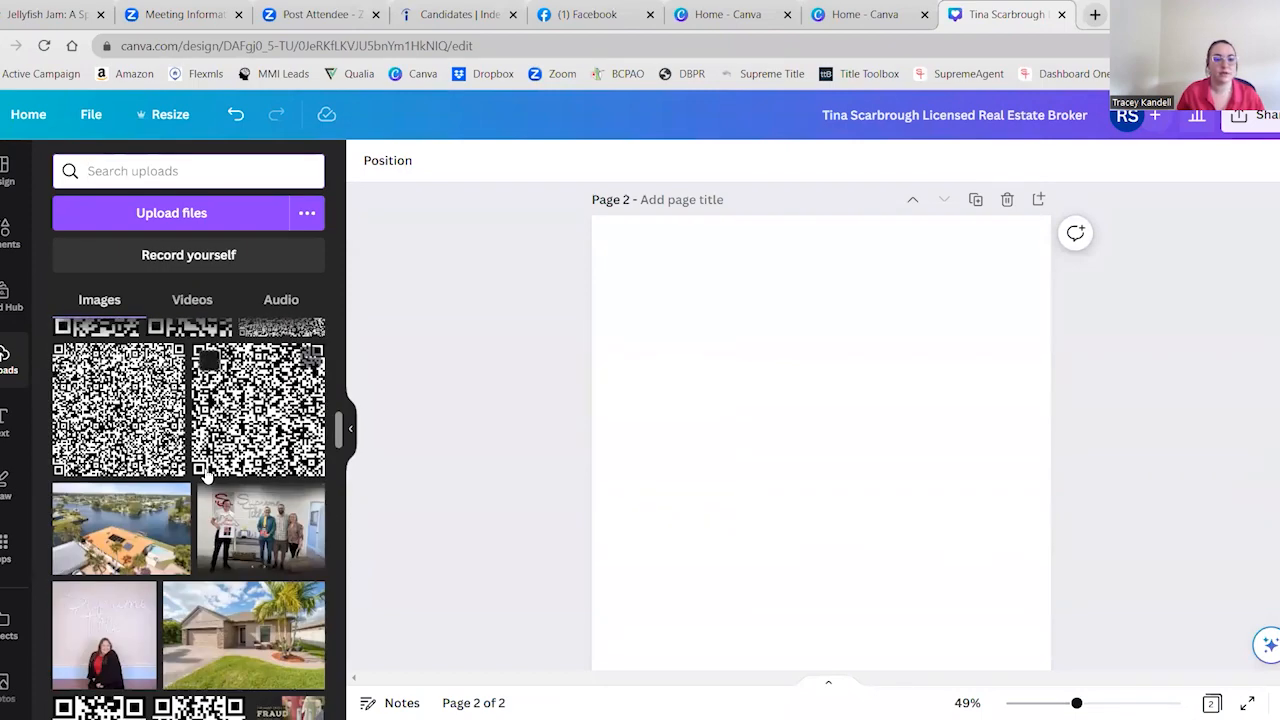
{"action": "scroll", "coordinate": [205, 475], "scroll_direction": "down", "scroll_amount": 10}
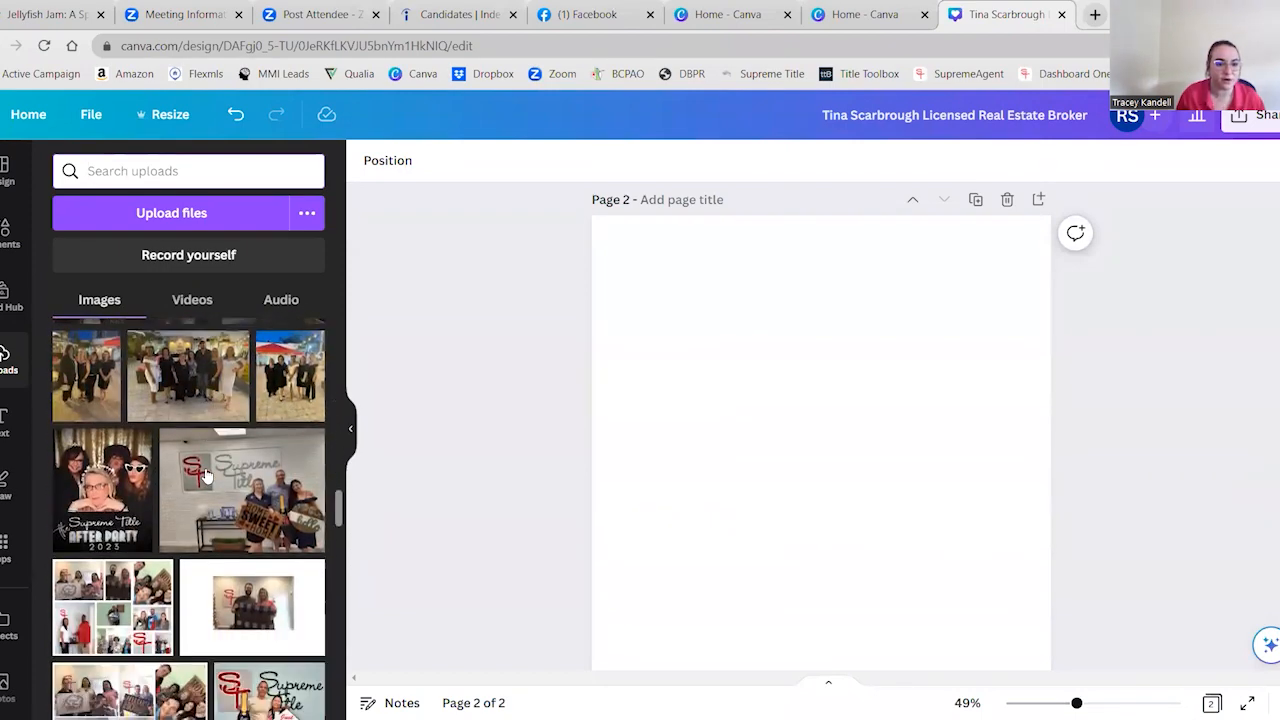
{"action": "scroll", "coordinate": [205, 475], "scroll_direction": "down", "scroll_amount": 10}
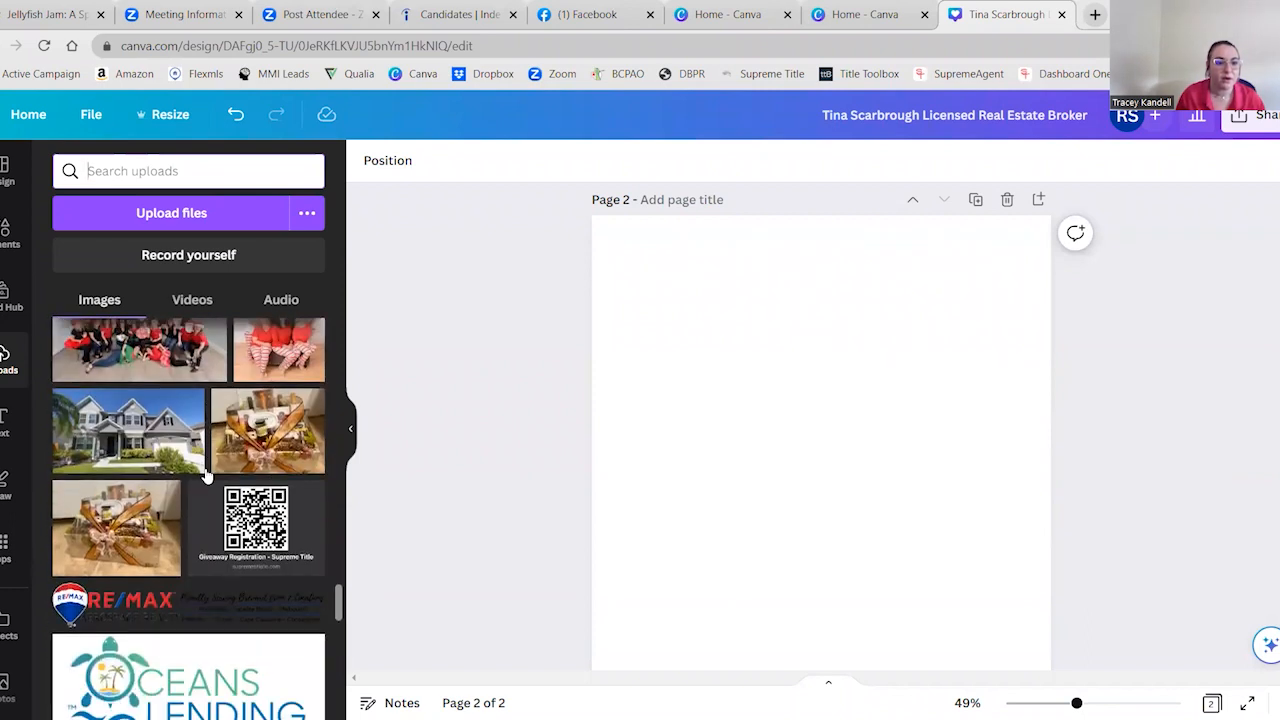
{"action": "left_click", "coordinate": [150, 432]}
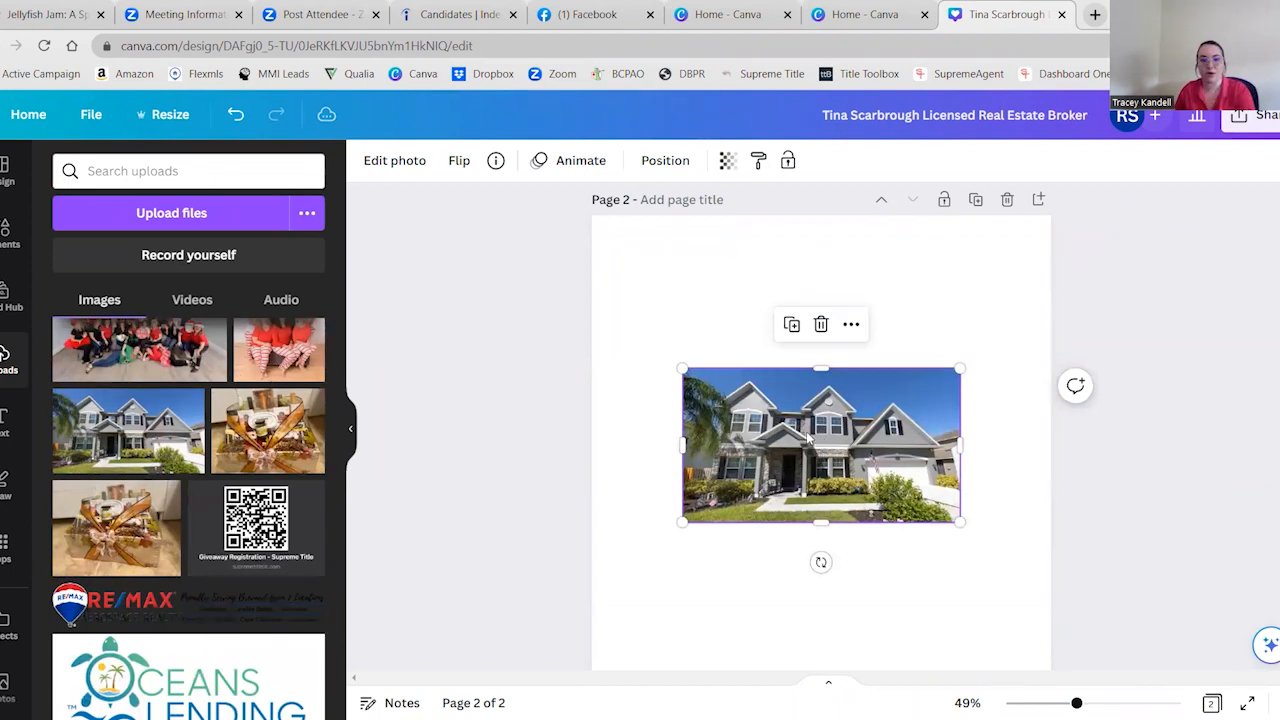
{"action": "key", "text": "Delete"}
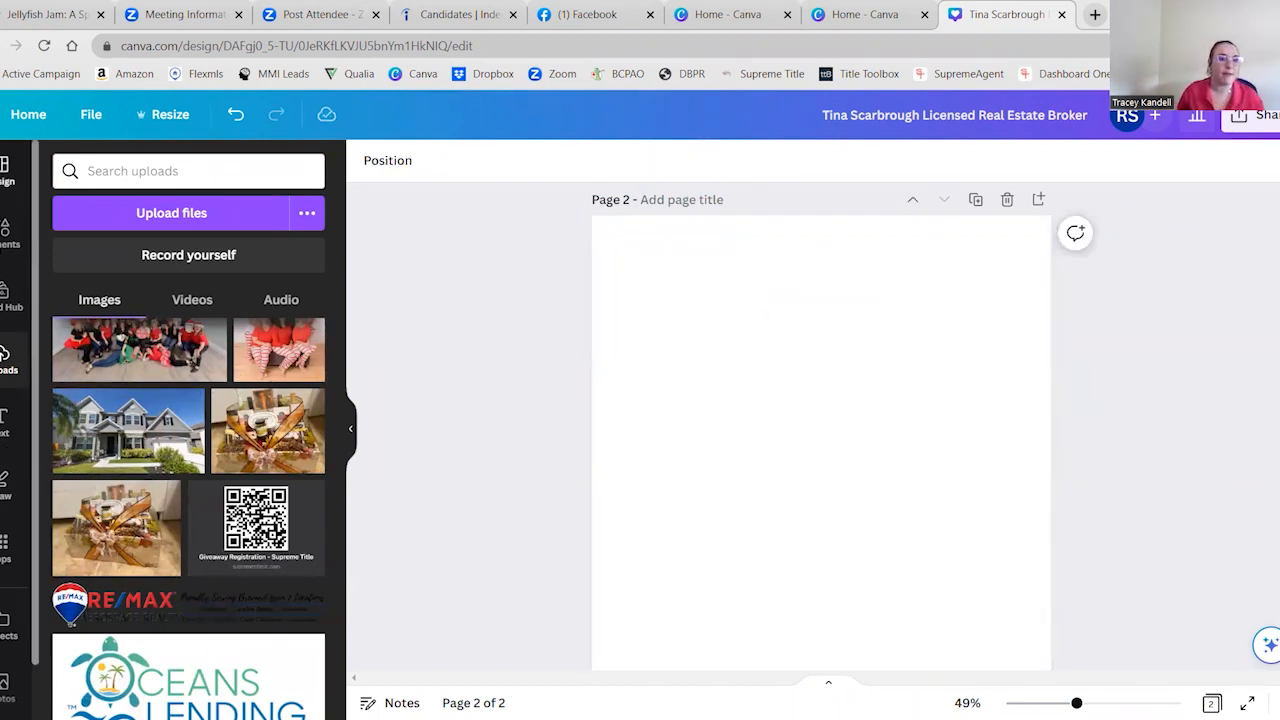
Search the elements for "grid", add the single-frame grid to page 2 and fill it with the gray two-story house photo
{"action": "left_click", "coordinate": [6, 232]}
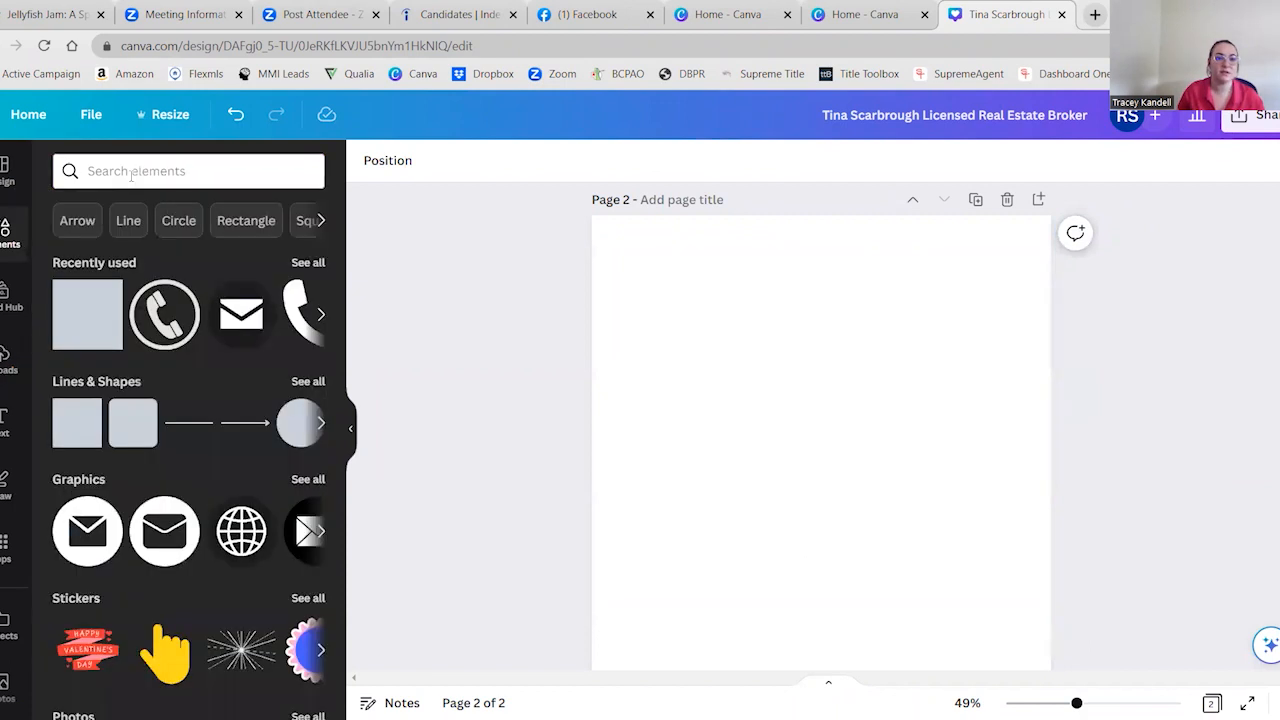
{"action": "left_click", "coordinate": [130, 171]}
{"action": "type", "text": "grid"}
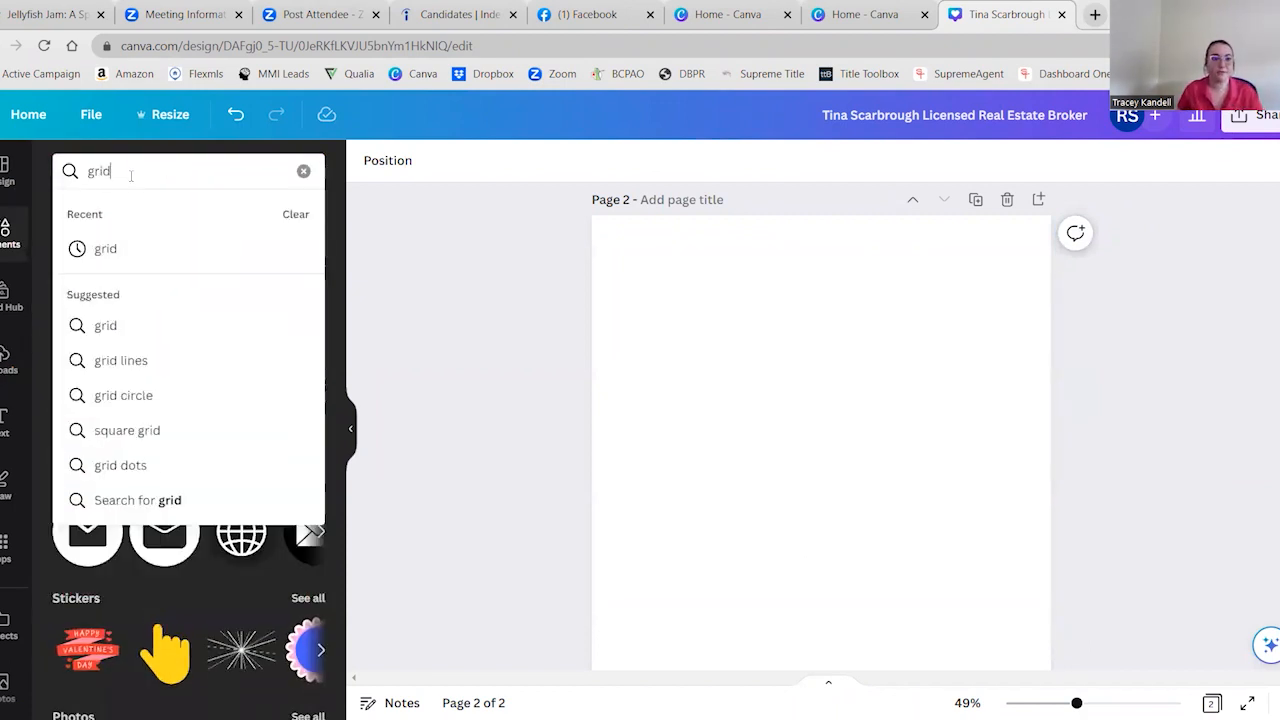
{"action": "left_click", "coordinate": [108, 250]}
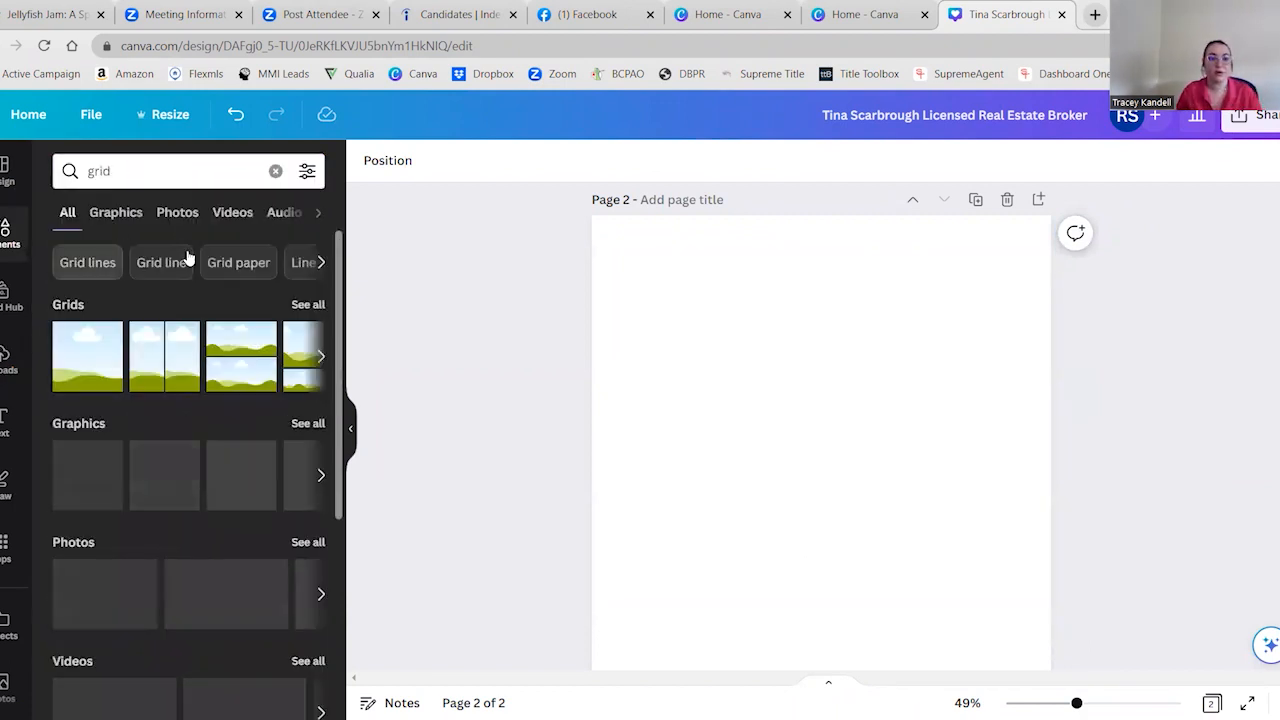
{"action": "left_click", "coordinate": [74, 353]}
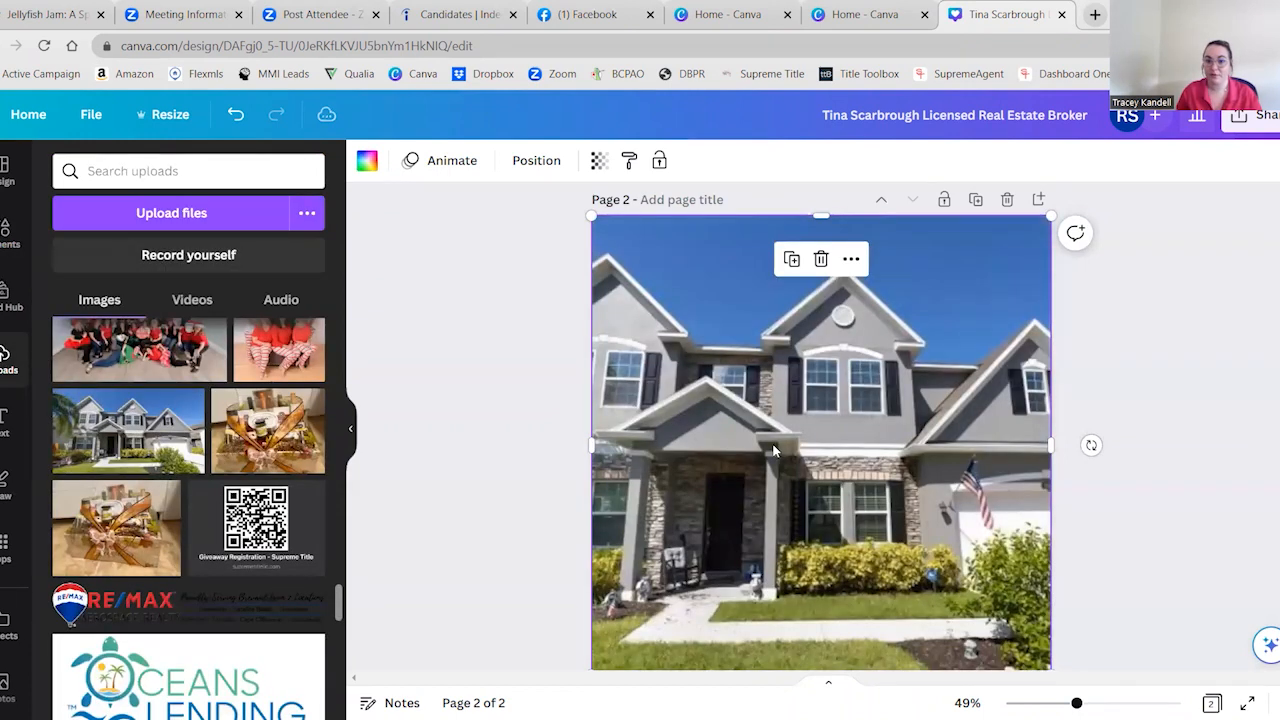
Reposition the gray house photo inside its grid frame so more of the palm tree side is shown
{"action": "double_click", "coordinate": [773, 451]}
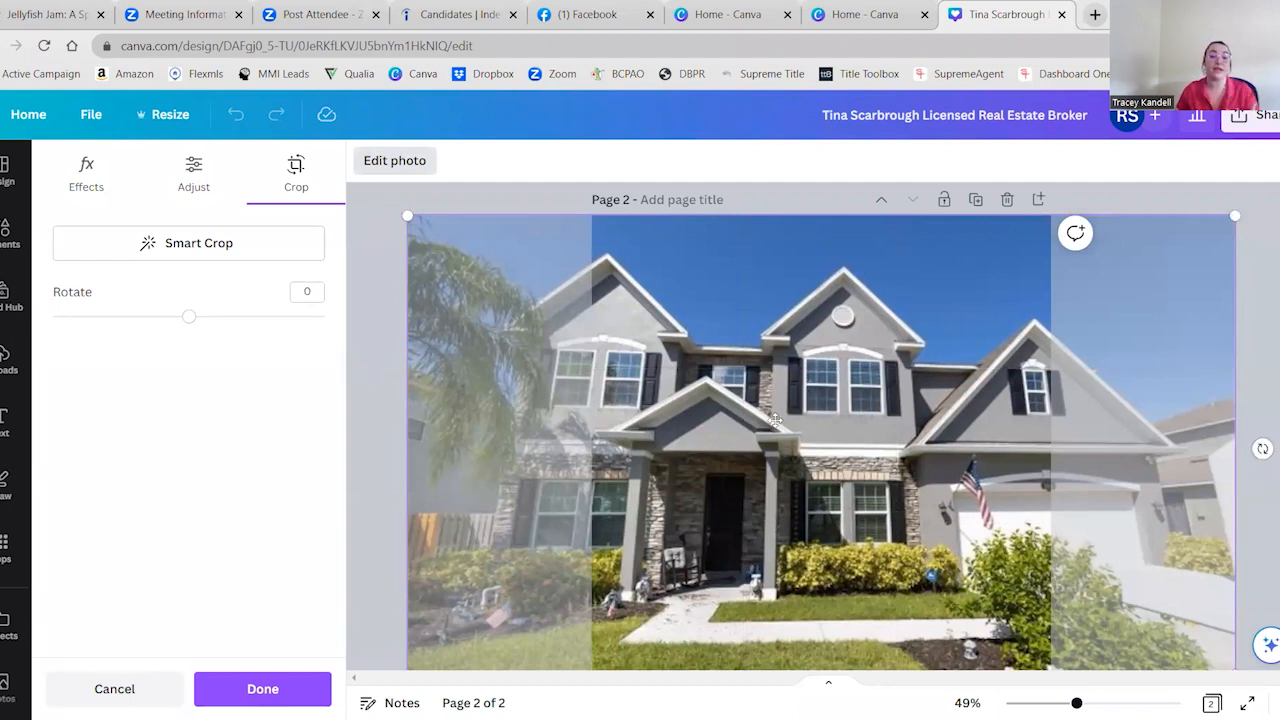
{"action": "left_click_drag", "start_coordinate": [697, 466], "coordinate": [836, 507]}
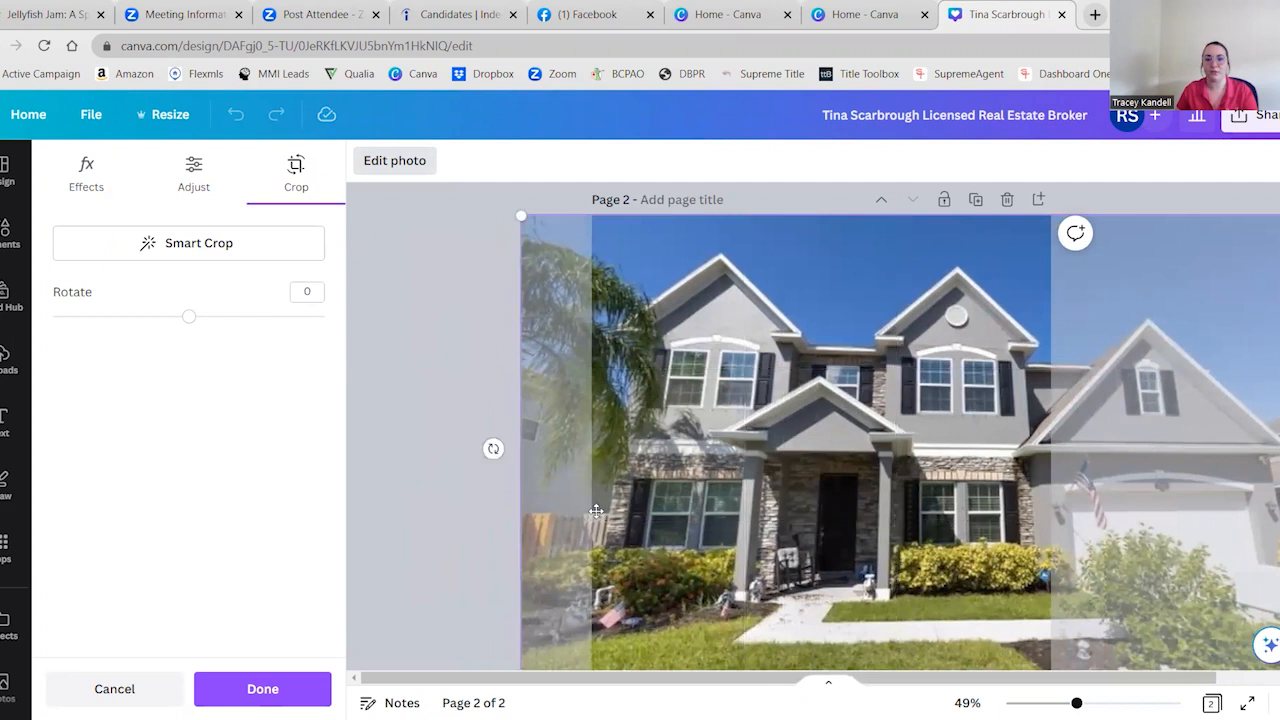
{"action": "left_click", "coordinate": [406, 463]}
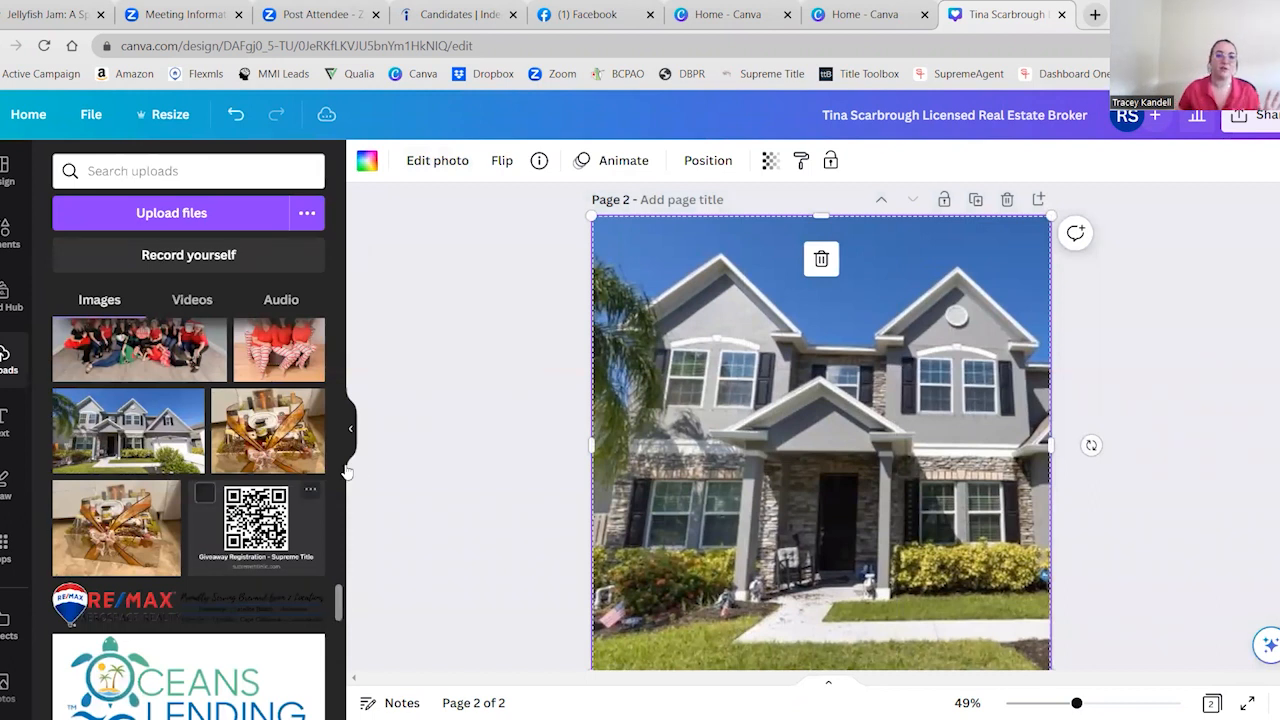
Replace the photo in the page 2 grid with the uploaded beige two-story house with green shutters
{"action": "scroll", "coordinate": [215, 487], "scroll_direction": "down", "scroll_amount": 3}
{"action": "scroll", "coordinate": [216, 489], "scroll_direction": "down", "scroll_amount": 4}
{"action": "scroll", "coordinate": [254, 418], "scroll_direction": "up", "scroll_amount": 2}
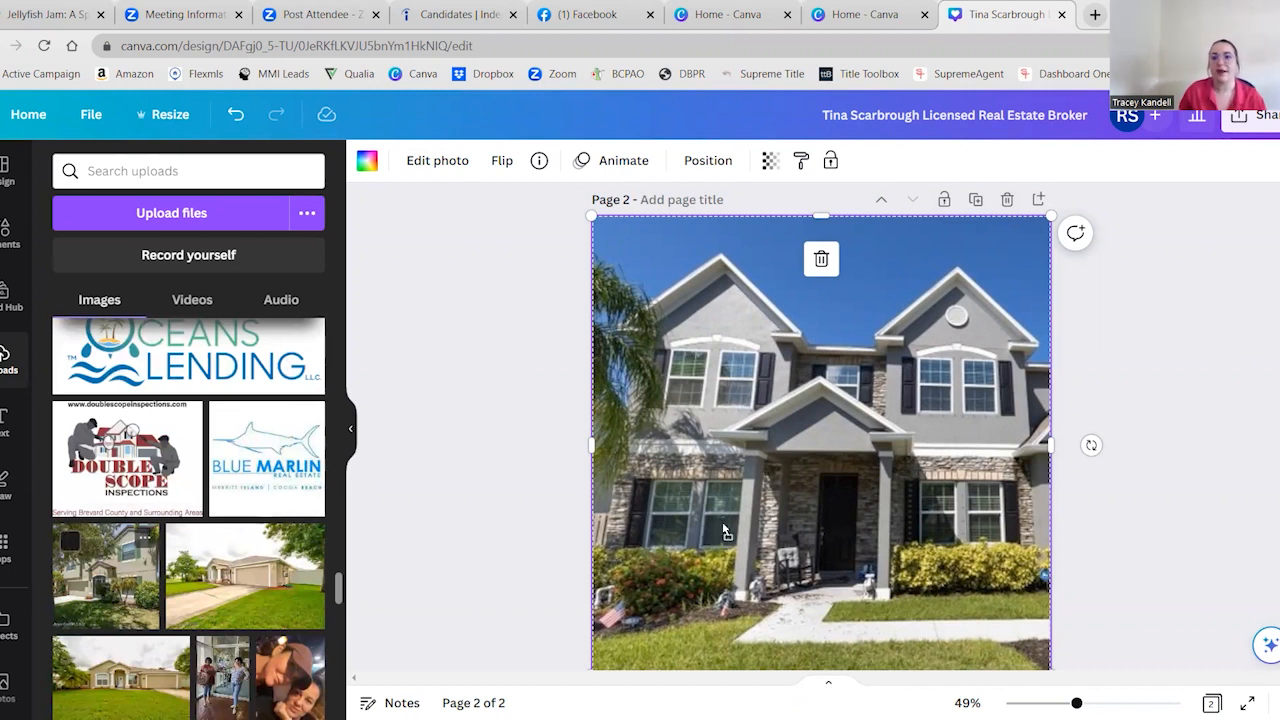
{"action": "left_click_drag", "start_coordinate": [723, 530], "coordinate": [724, 529]}
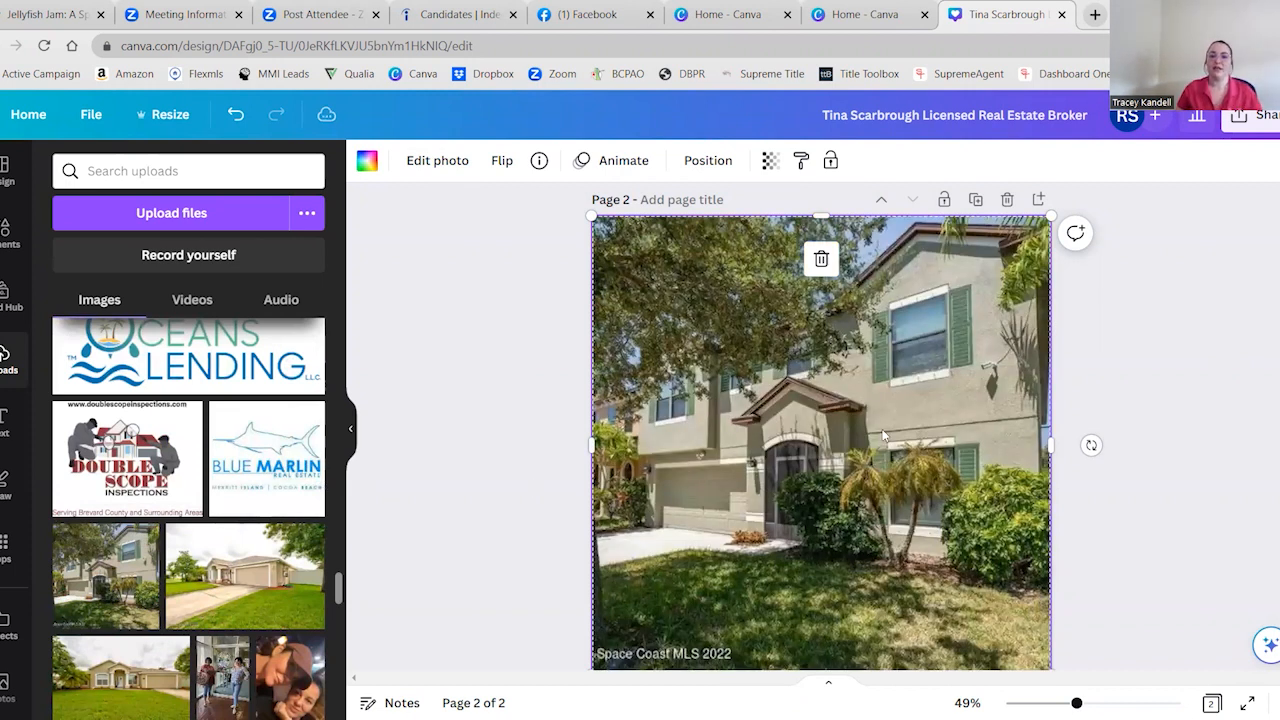
{"action": "left_click", "coordinate": [490, 491]}
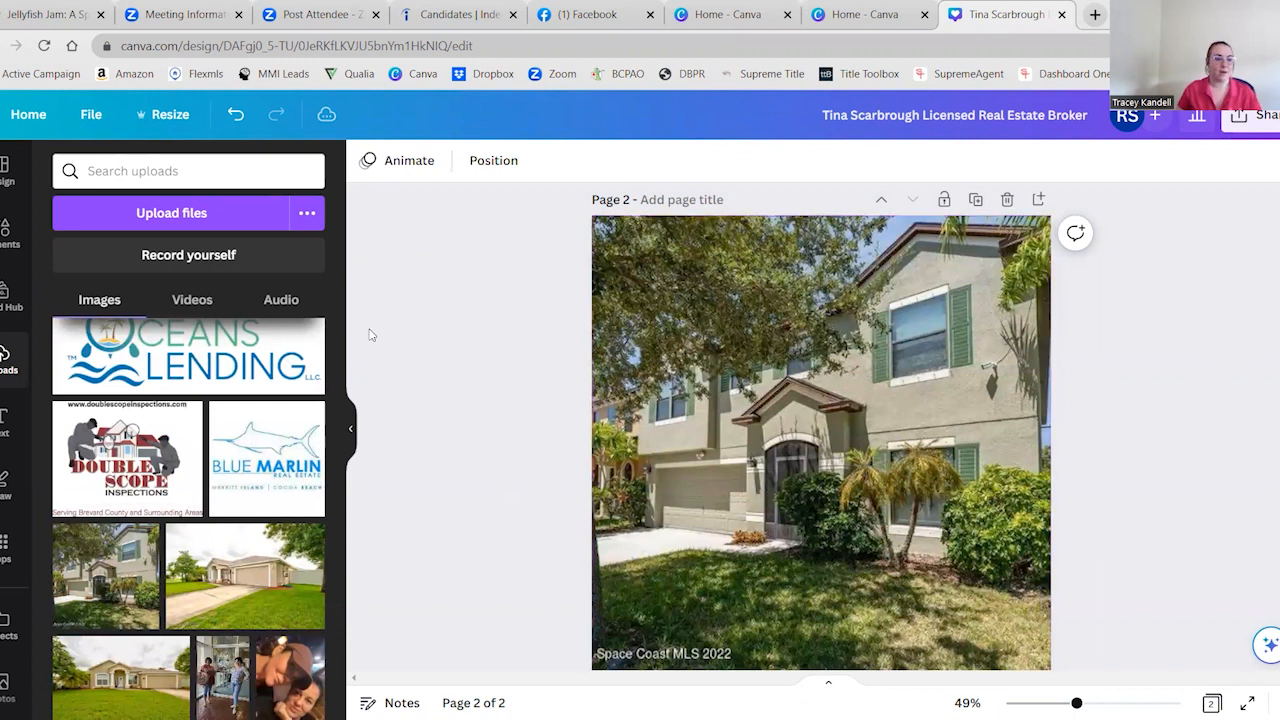
Add the uploaded photo of the two women in black and red shirts to page 2 over the house photo
{"action": "scroll", "coordinate": [181, 500], "scroll_direction": "up", "scroll_amount": 1}
{"action": "scroll", "coordinate": [181, 500], "scroll_direction": "up", "scroll_amount": 15}
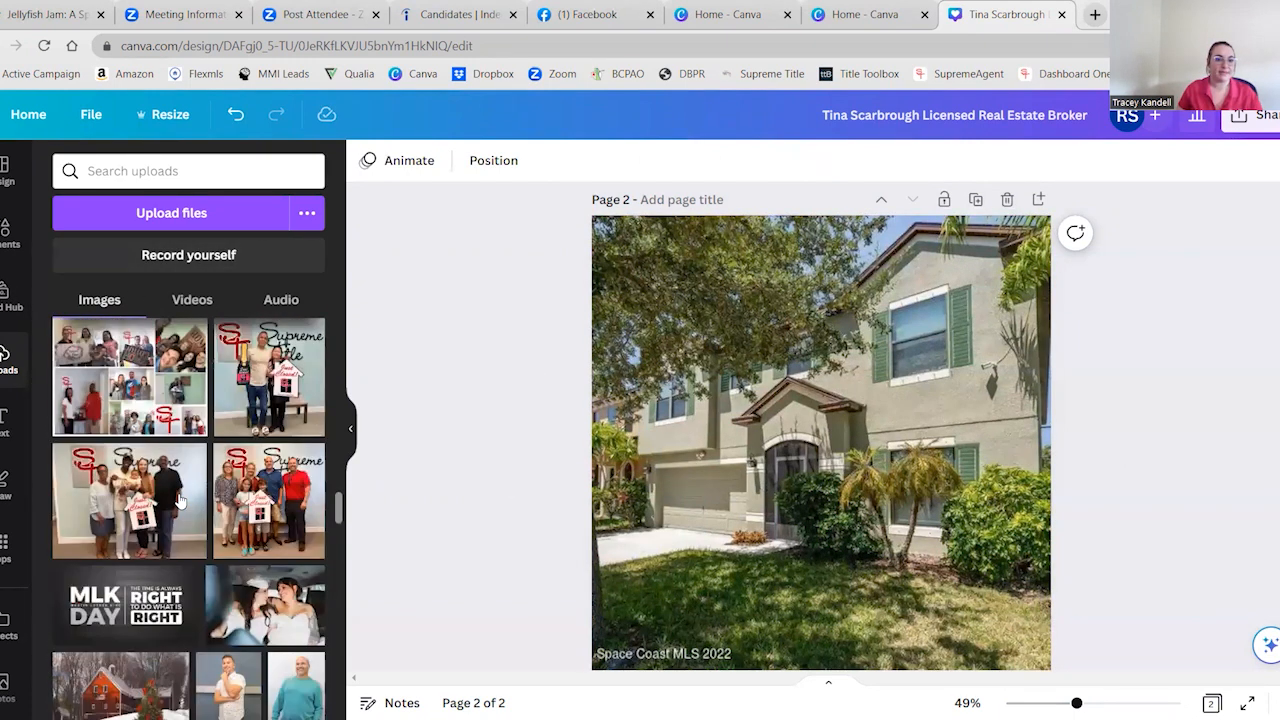
{"action": "scroll", "coordinate": [181, 500], "scroll_direction": "up", "scroll_amount": 12}
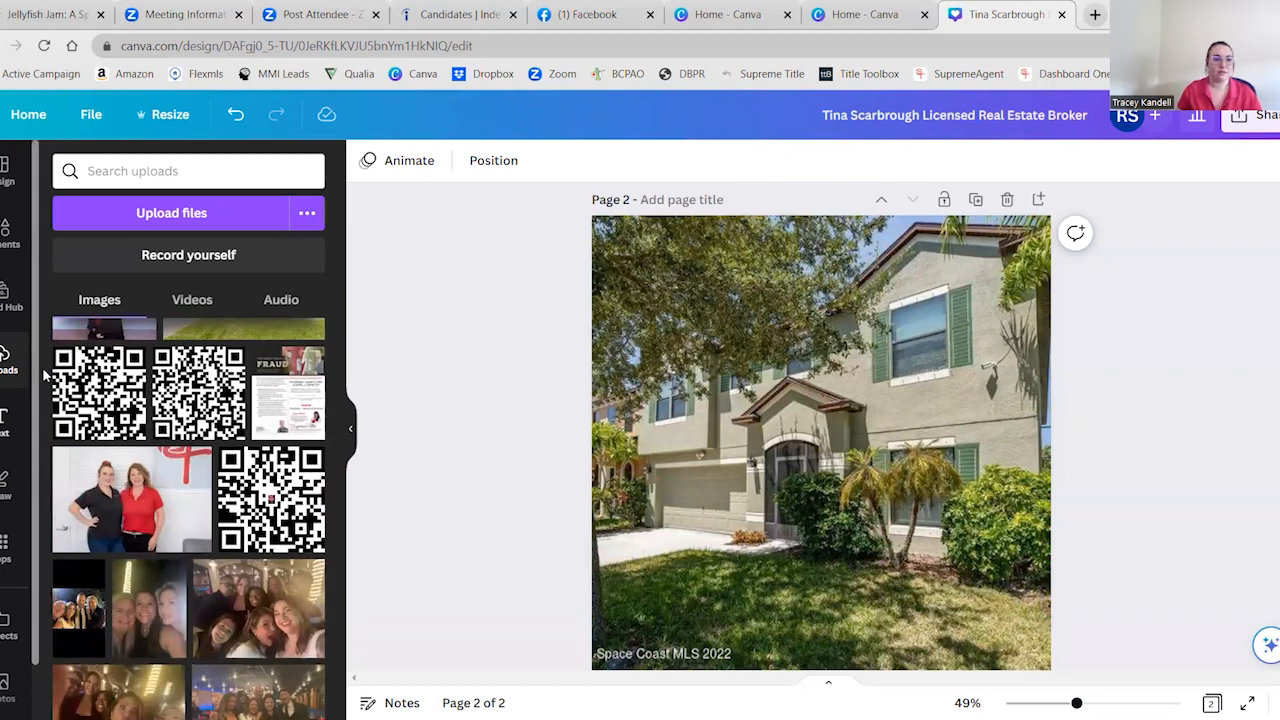
{"action": "left_click", "coordinate": [110, 522]}
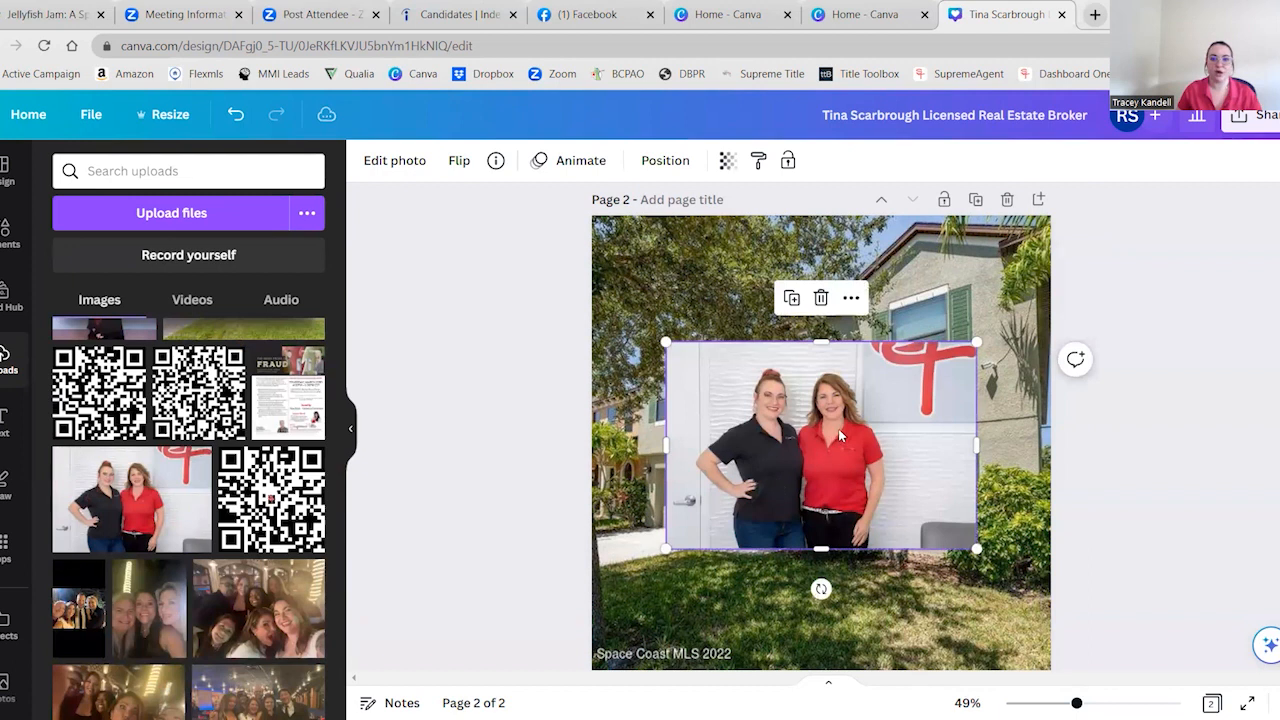
Move the photo of the two women off the house picture and delete it from page 2
{"action": "left_click_drag", "start_coordinate": [820, 458], "coordinate": [520, 528]}
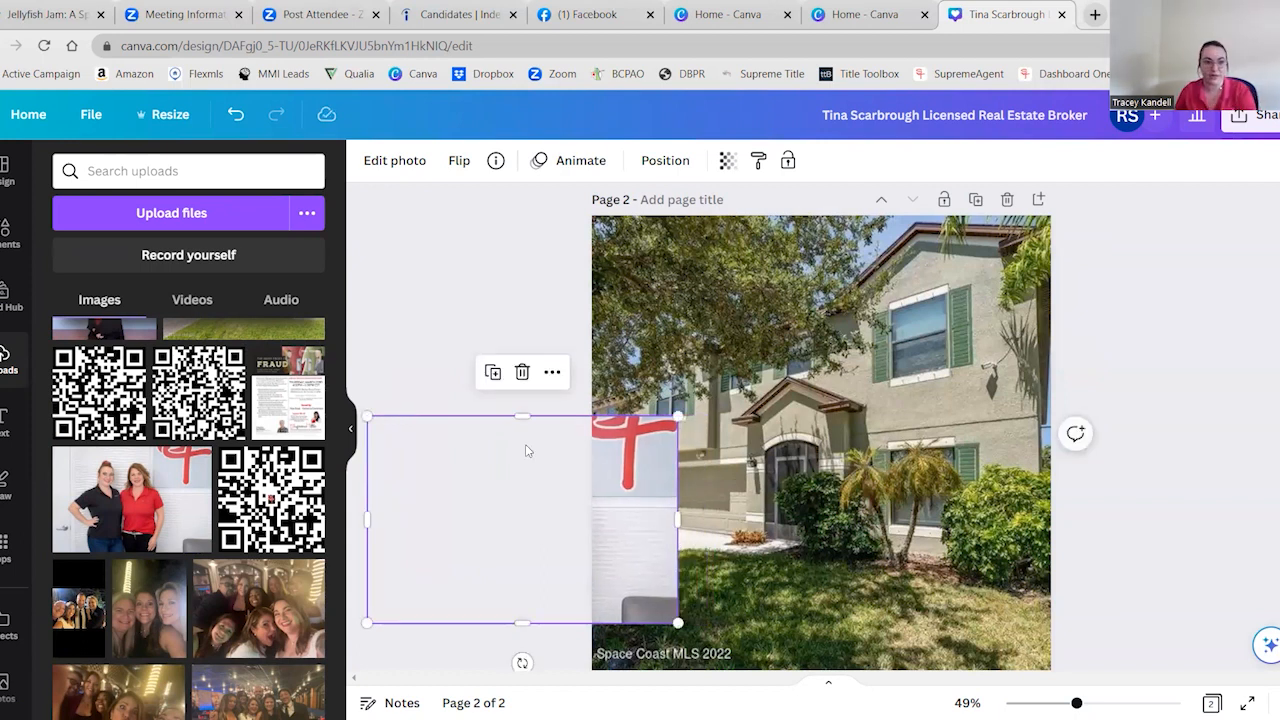
{"action": "key", "text": "Delete"}
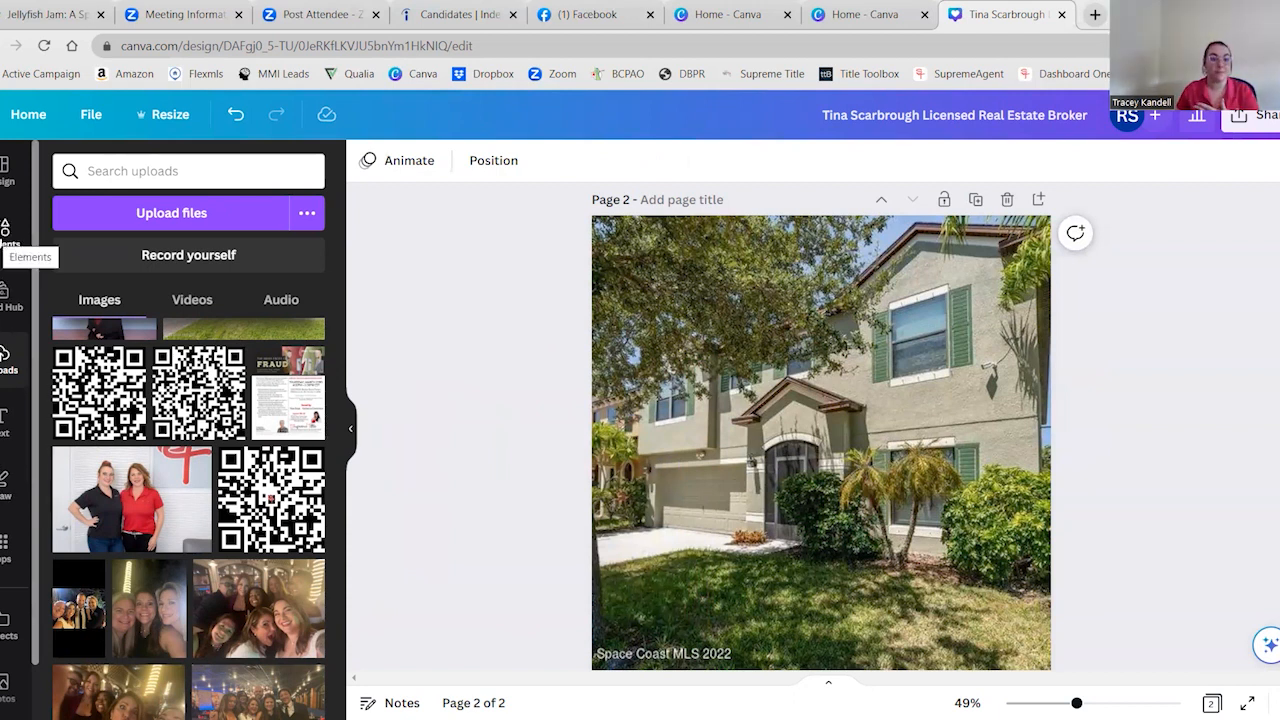
Add a square shape from the elements to page 2 and enlarge it to cover the whole house photo
{"action": "left_click", "coordinate": [6, 232]}
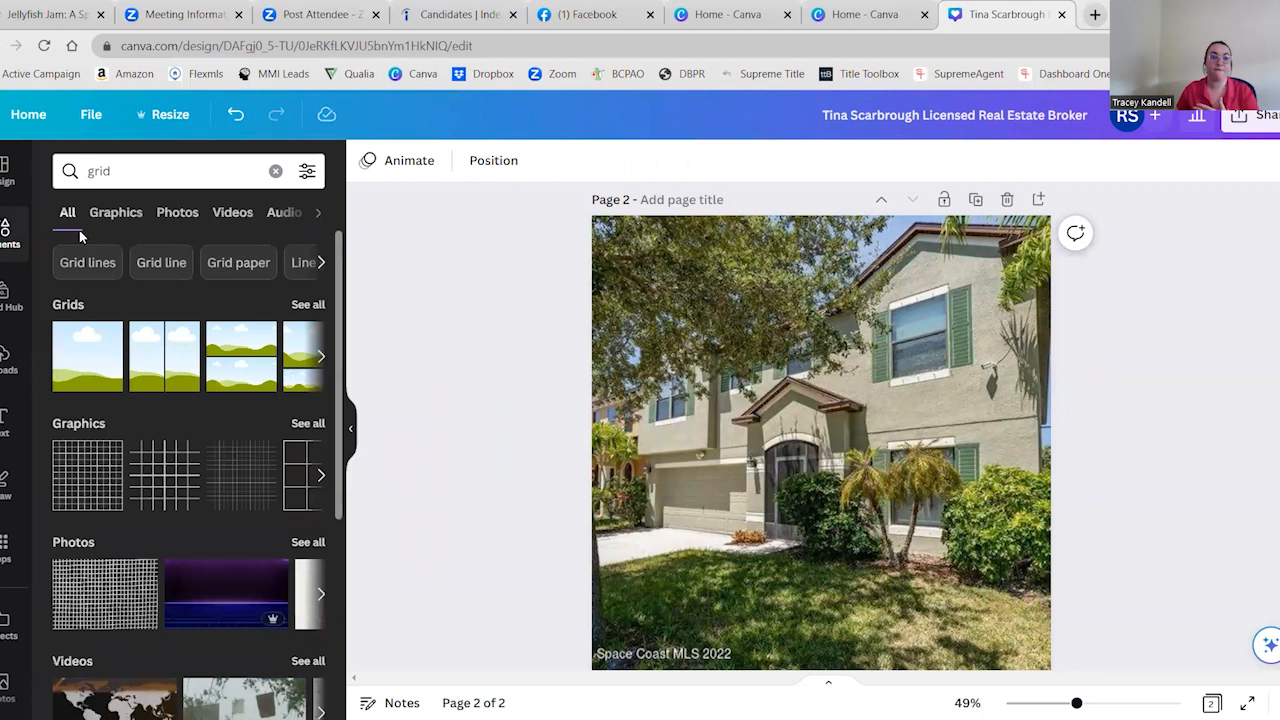
{"action": "left_click", "coordinate": [276, 171]}
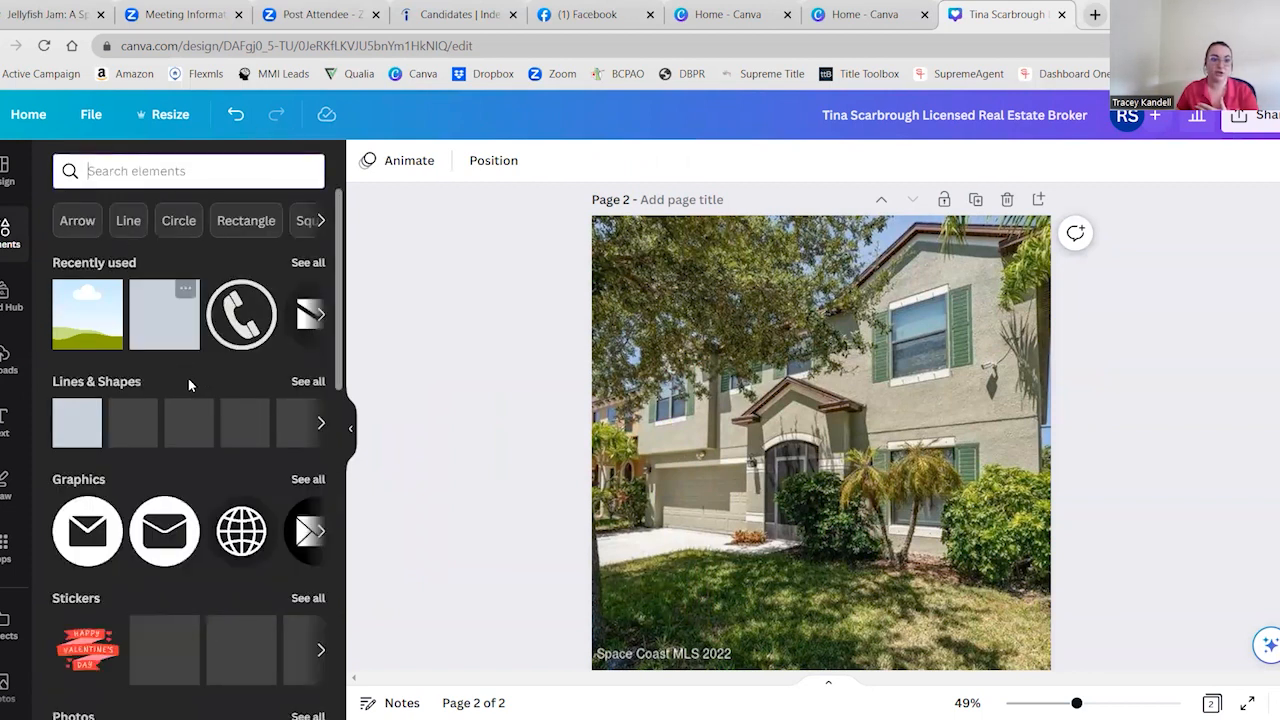
{"action": "left_click", "coordinate": [75, 438]}
{"action": "left_click_drag", "start_coordinate": [752, 380], "coordinate": [576, 202]}
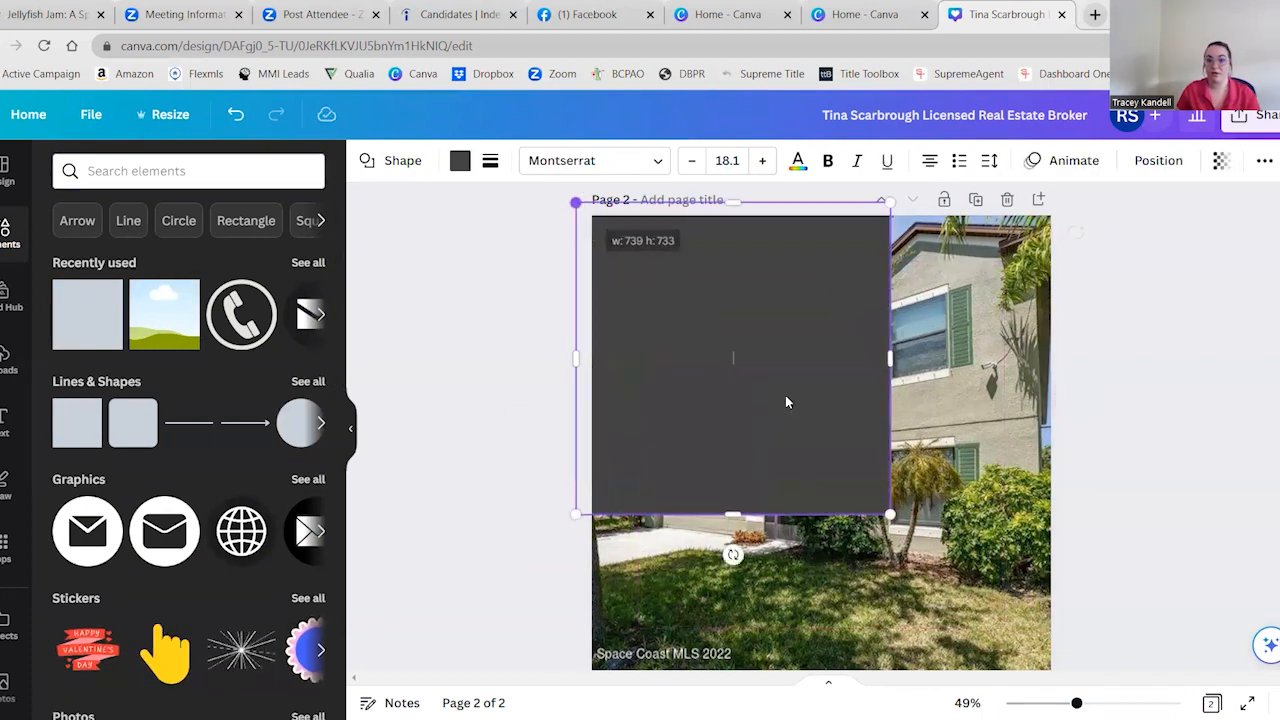
{"action": "left_click_drag", "start_coordinate": [890, 514], "coordinate": [1074, 698]}
{"action": "scroll", "coordinate": [1177, 471], "scroll_direction": "down", "scroll_amount": 2}
{"action": "scroll", "coordinate": [1177, 471], "scroll_direction": "up", "scroll_amount": 2}
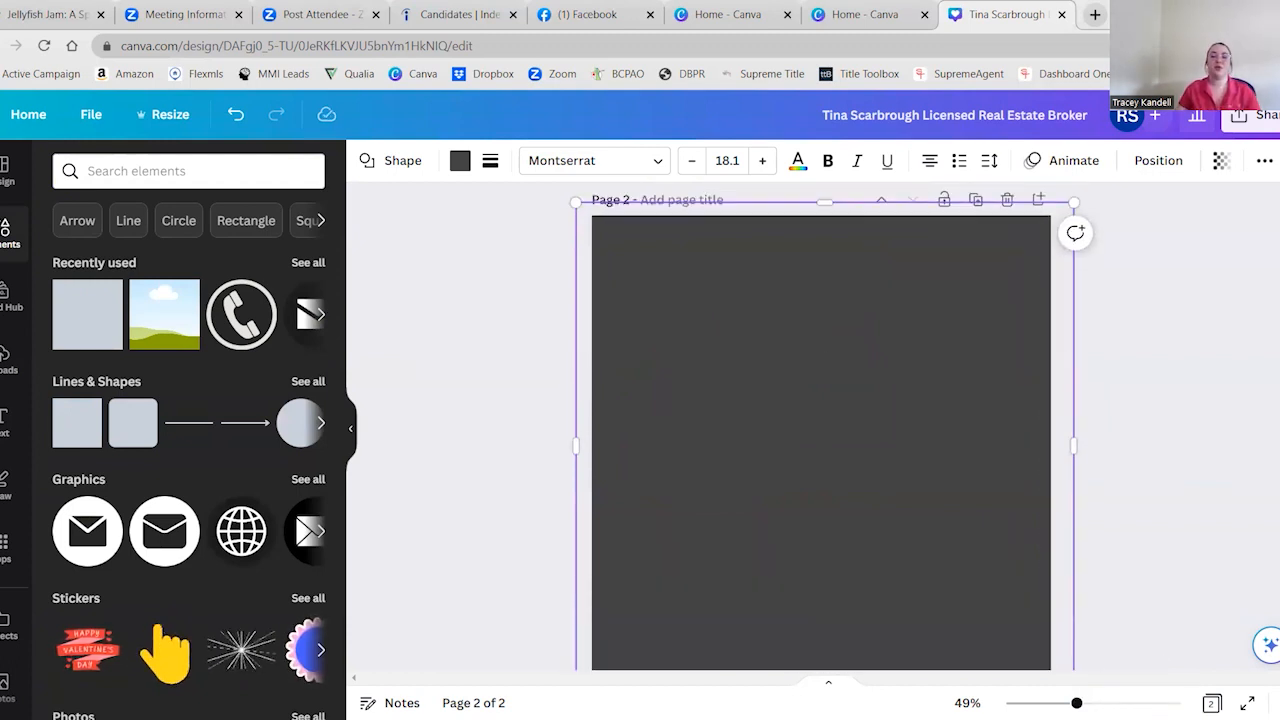
{"action": "scroll", "coordinate": [1248, 446], "scroll_direction": "down", "scroll_amount": 1}
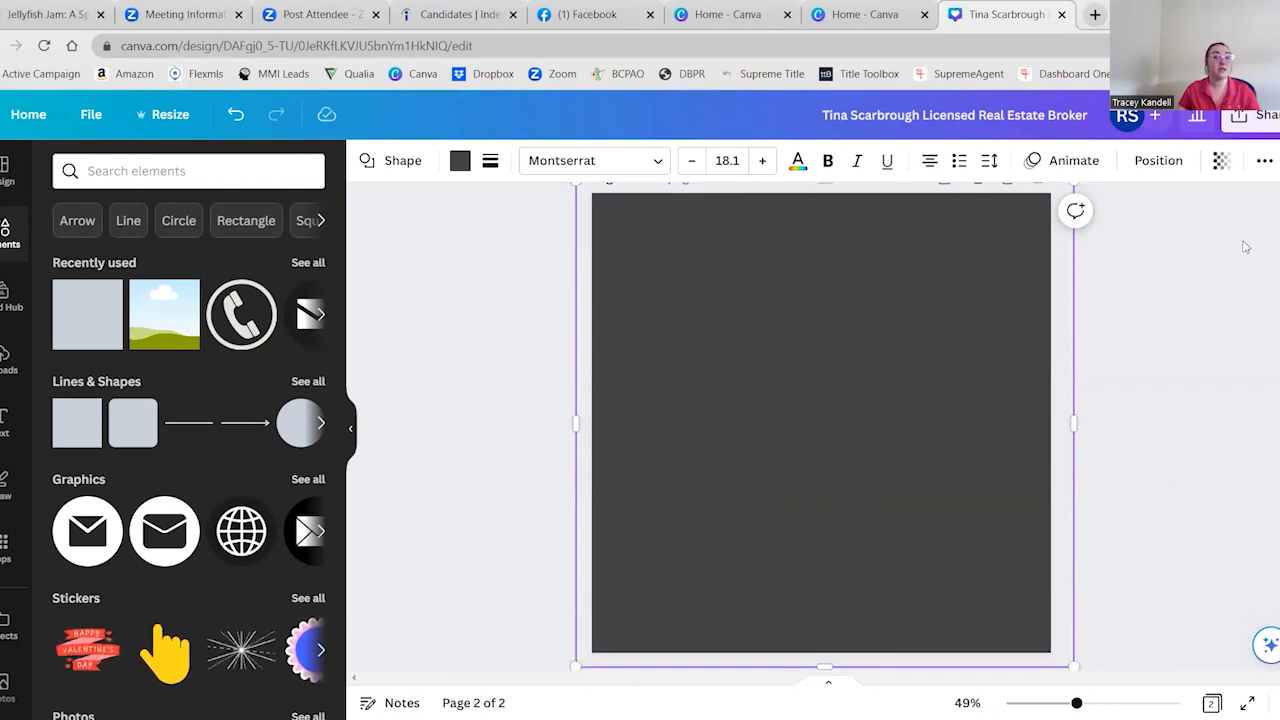
Recolor the full-page square with the light teal-blue swatch from the brand kit colors
{"action": "left_click", "coordinate": [460, 162]}
{"action": "scroll", "coordinate": [240, 400], "scroll_direction": "down", "scroll_amount": 3}
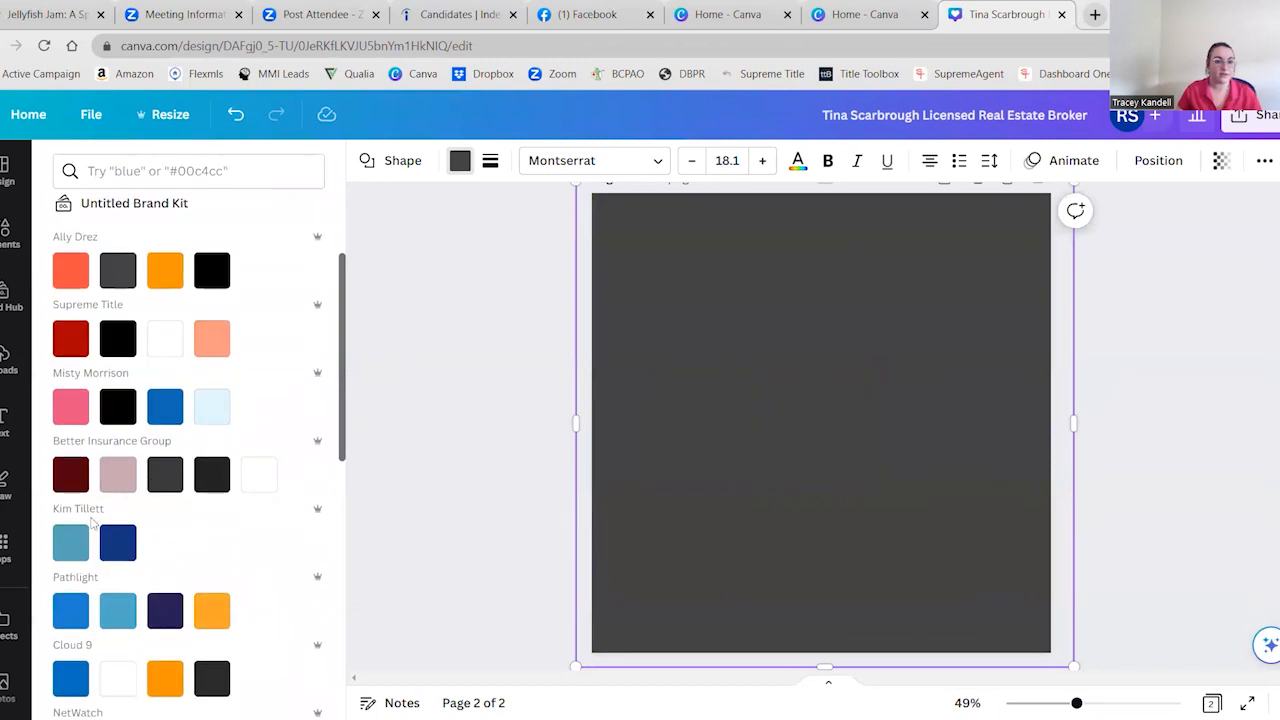
{"action": "scroll", "coordinate": [150, 560], "scroll_direction": "down", "scroll_amount": 5}
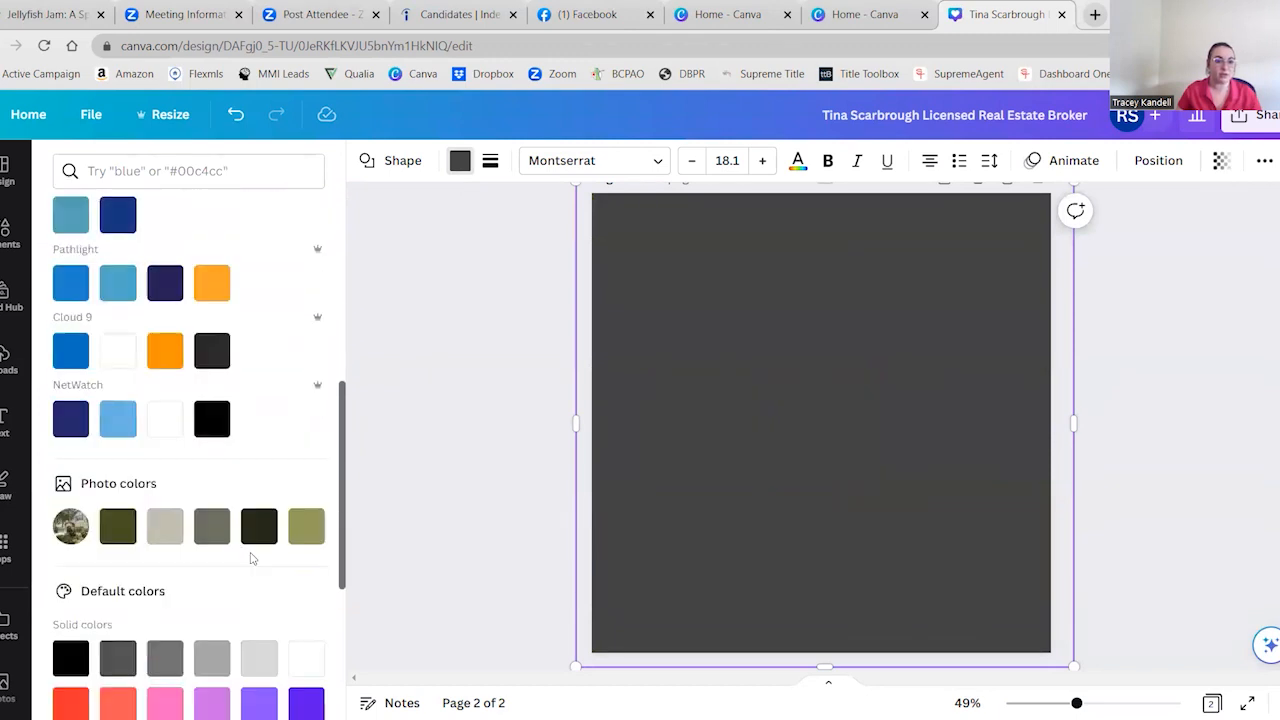
{"action": "scroll", "coordinate": [155, 497], "scroll_direction": "up", "scroll_amount": 1}
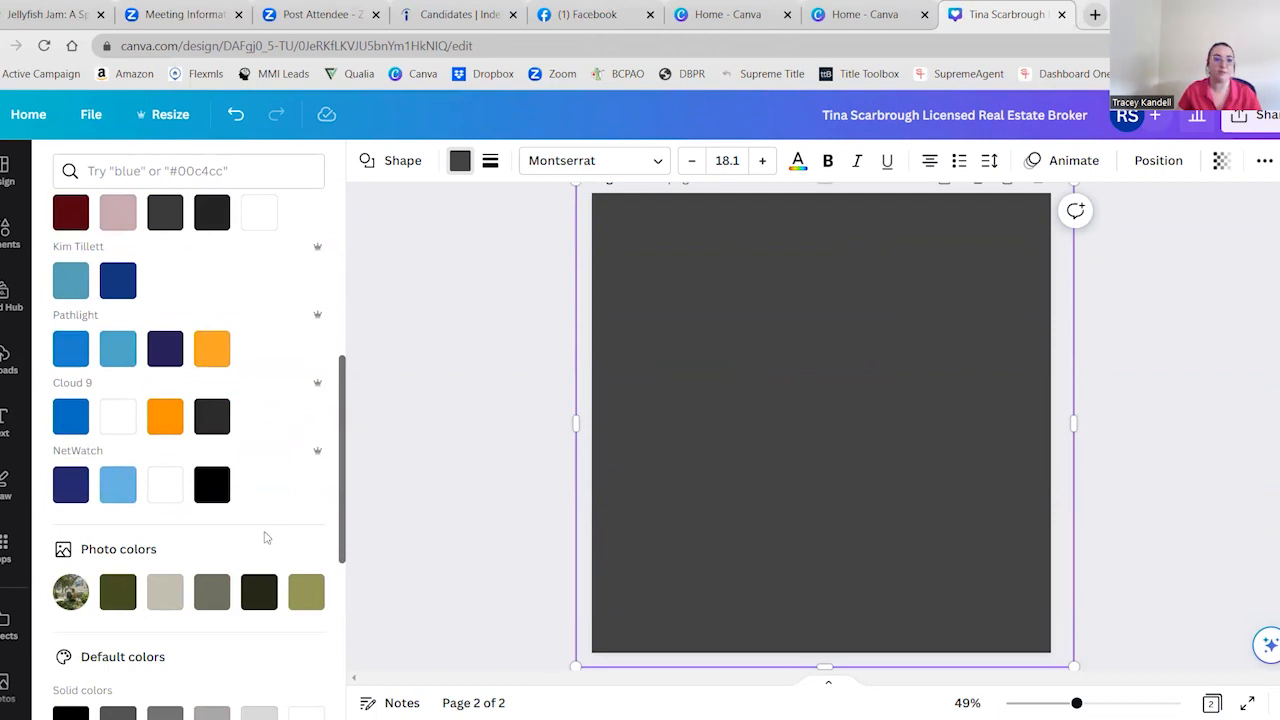
{"action": "scroll", "coordinate": [265, 538], "scroll_direction": "up", "scroll_amount": 2}
{"action": "scroll", "coordinate": [255, 480], "scroll_direction": "up", "scroll_amount": 1}
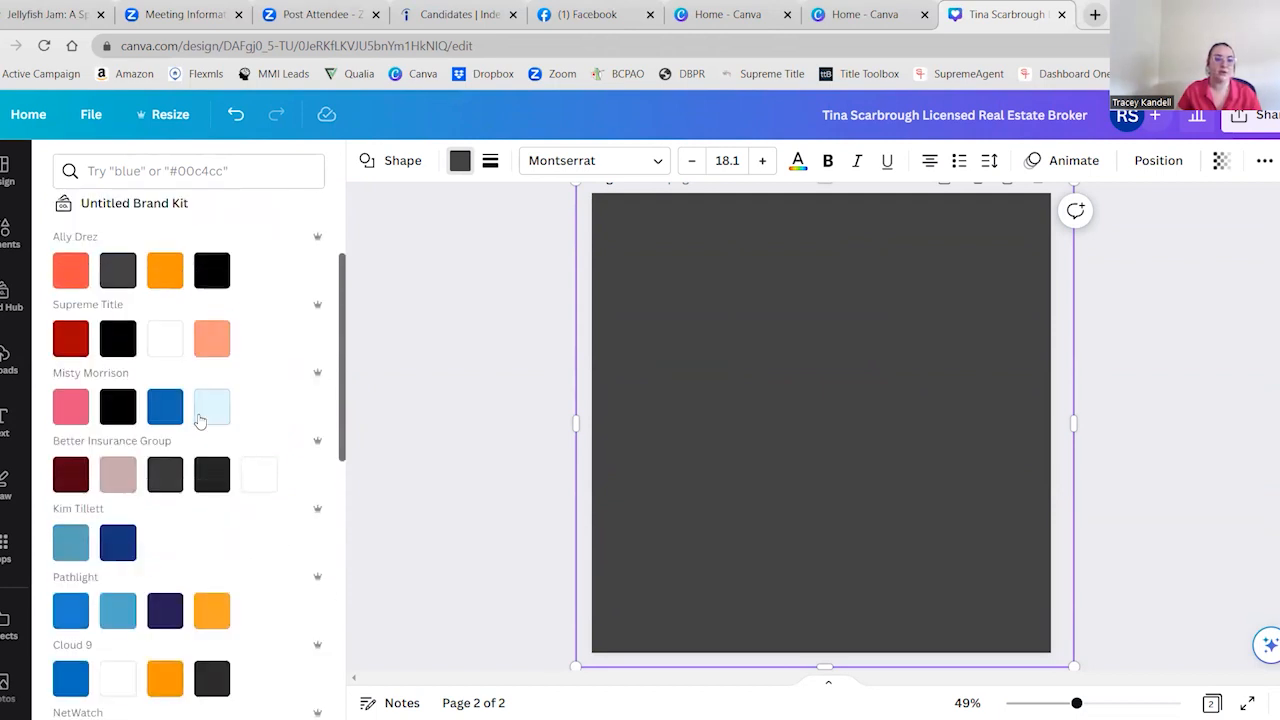
{"action": "left_click", "coordinate": [71, 542]}
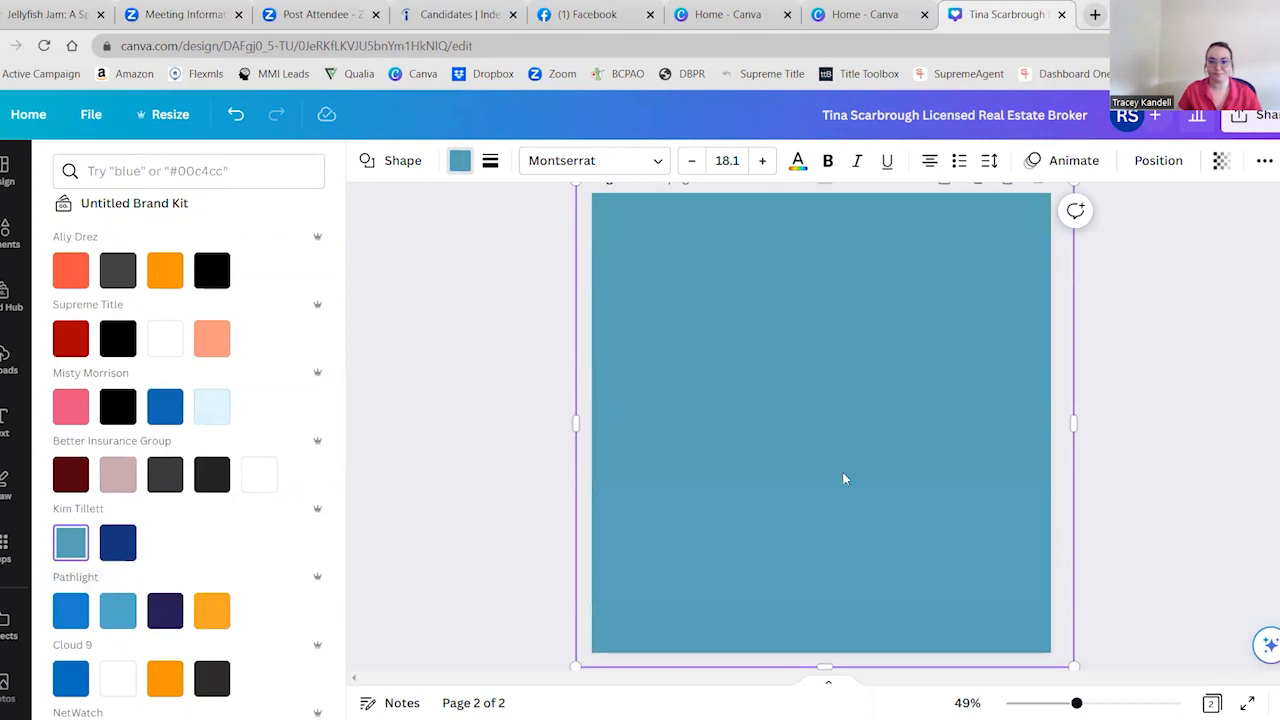
Set the teal-blue square's transparency to 53 so the house photo shows through
{"action": "scroll", "coordinate": [223, 298], "scroll_direction": "up", "scroll_amount": 2}
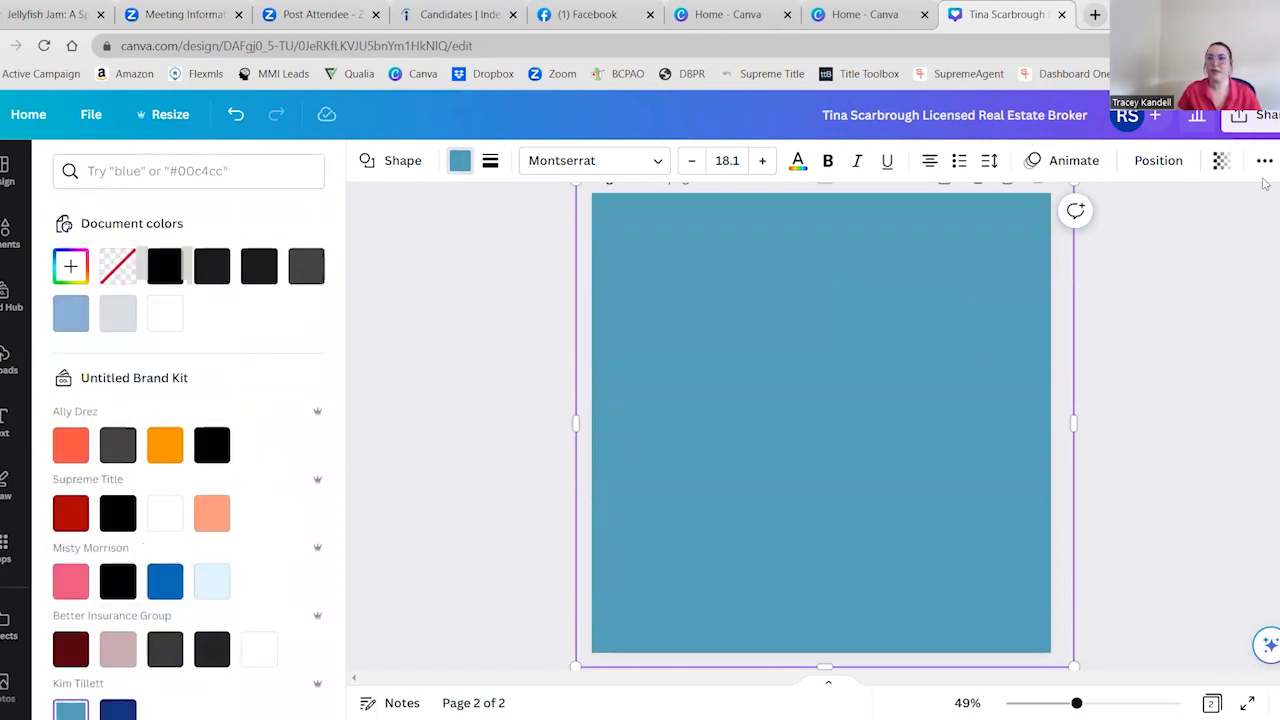
{"action": "left_click", "coordinate": [1220, 161]}
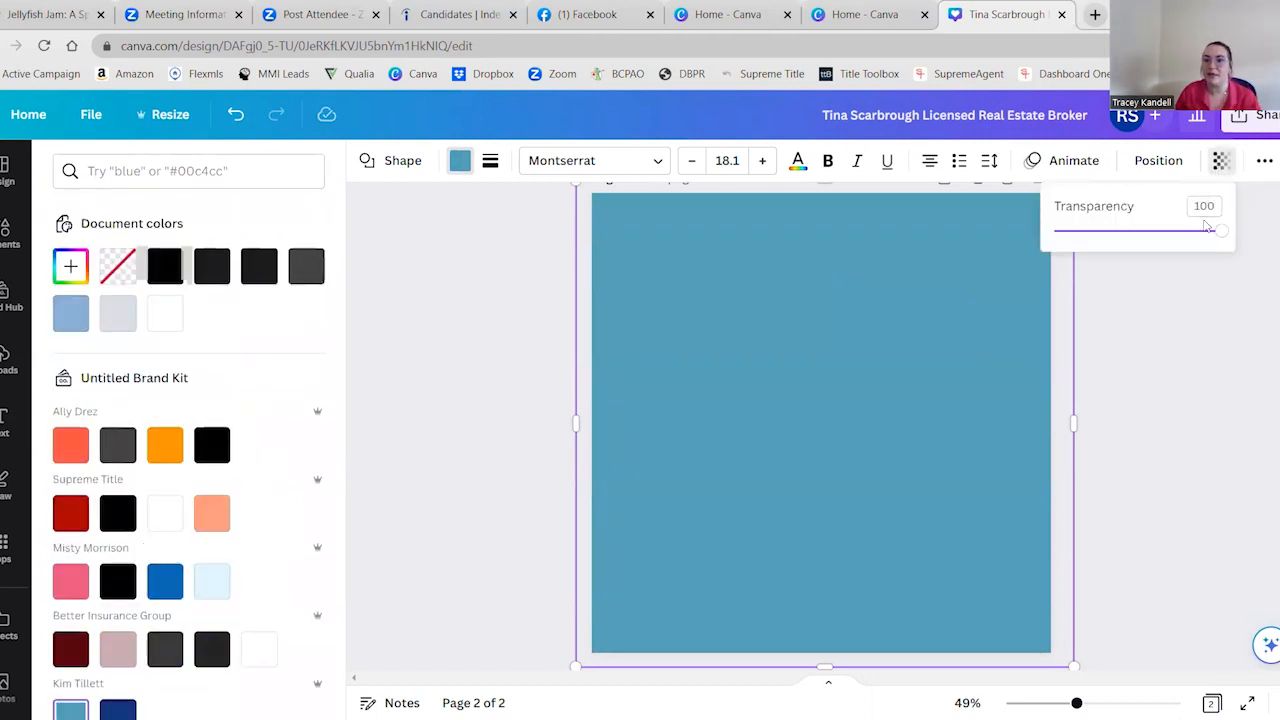
{"action": "left_click_drag", "start_coordinate": [1220, 233], "coordinate": [1143, 248]}
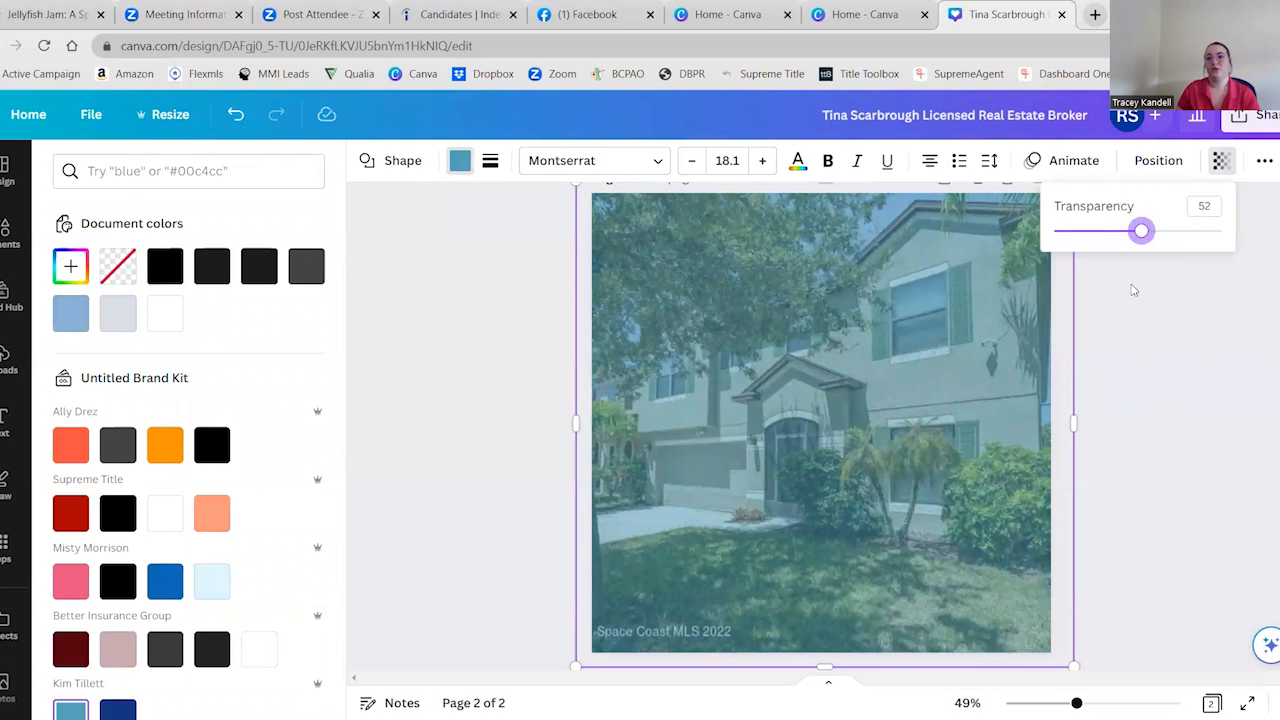
{"action": "left_click_drag", "start_coordinate": [1140, 233], "coordinate": [1147, 235]}
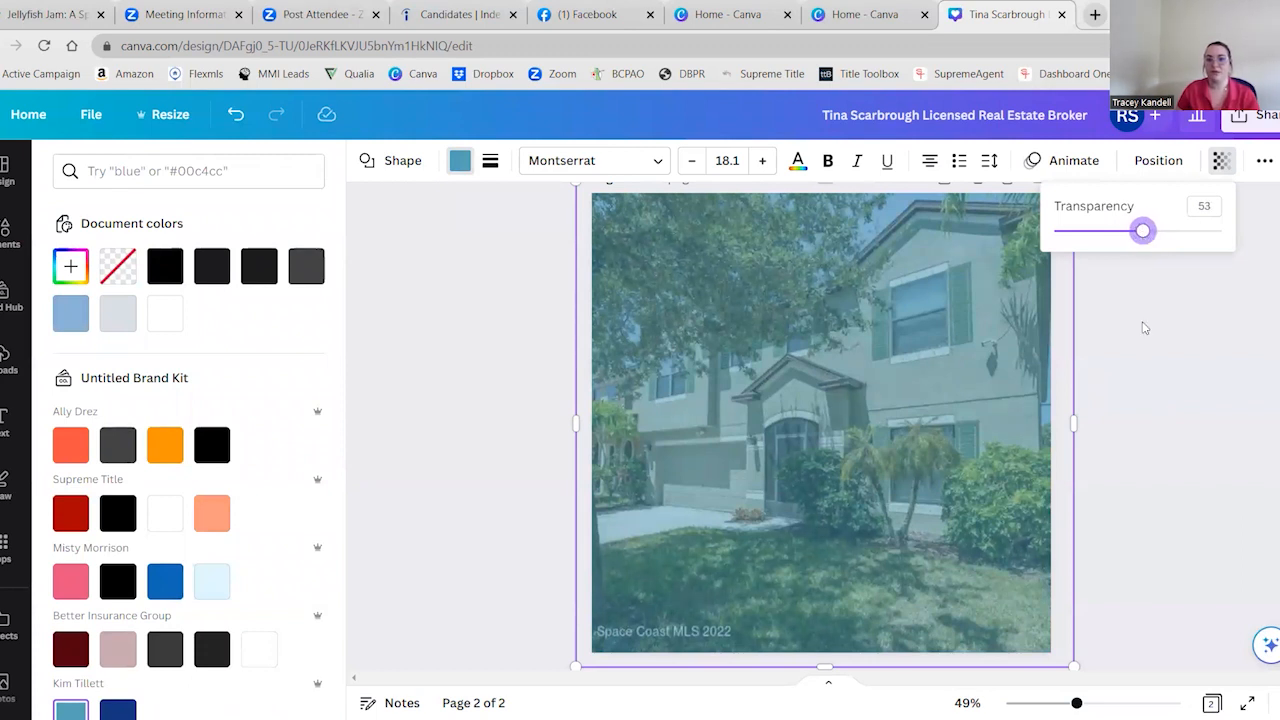
{"action": "left_click", "coordinate": [1152, 386]}
Add the uploaded photo of the two women over the lower part of the tinted house picture
{"action": "left_click", "coordinate": [10, 232]}
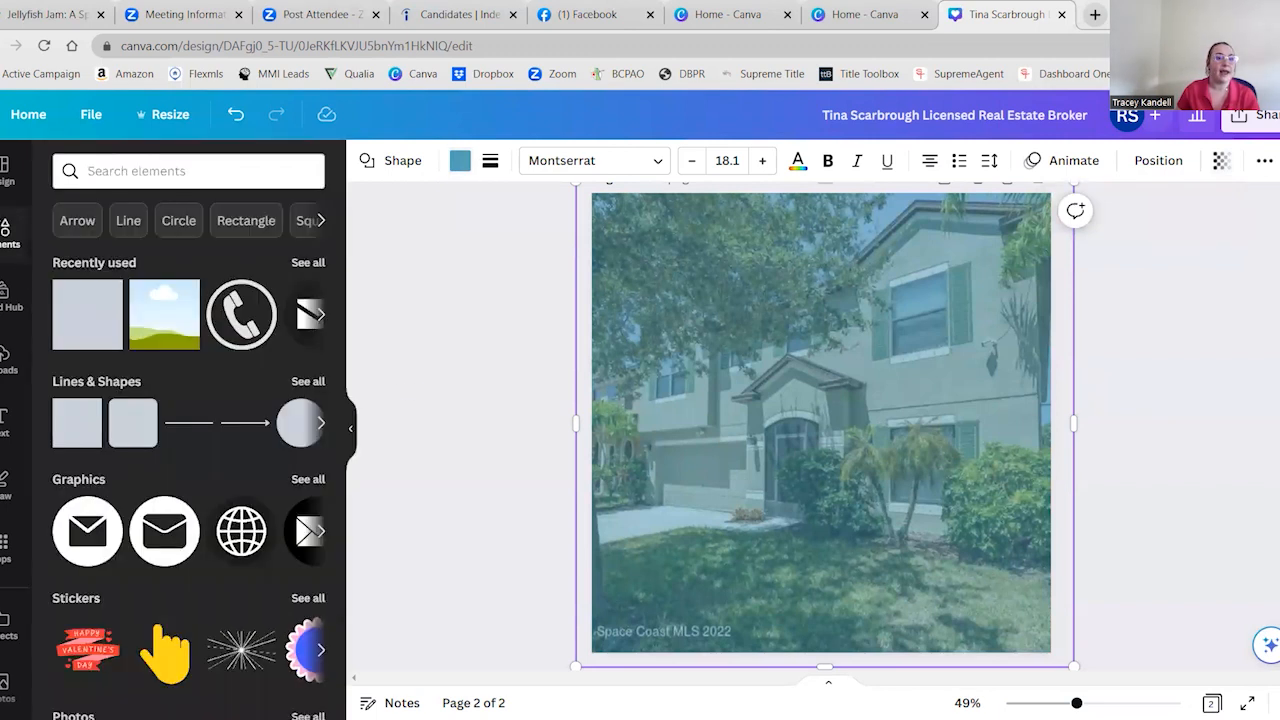
{"action": "left_click", "coordinate": [10, 358]}
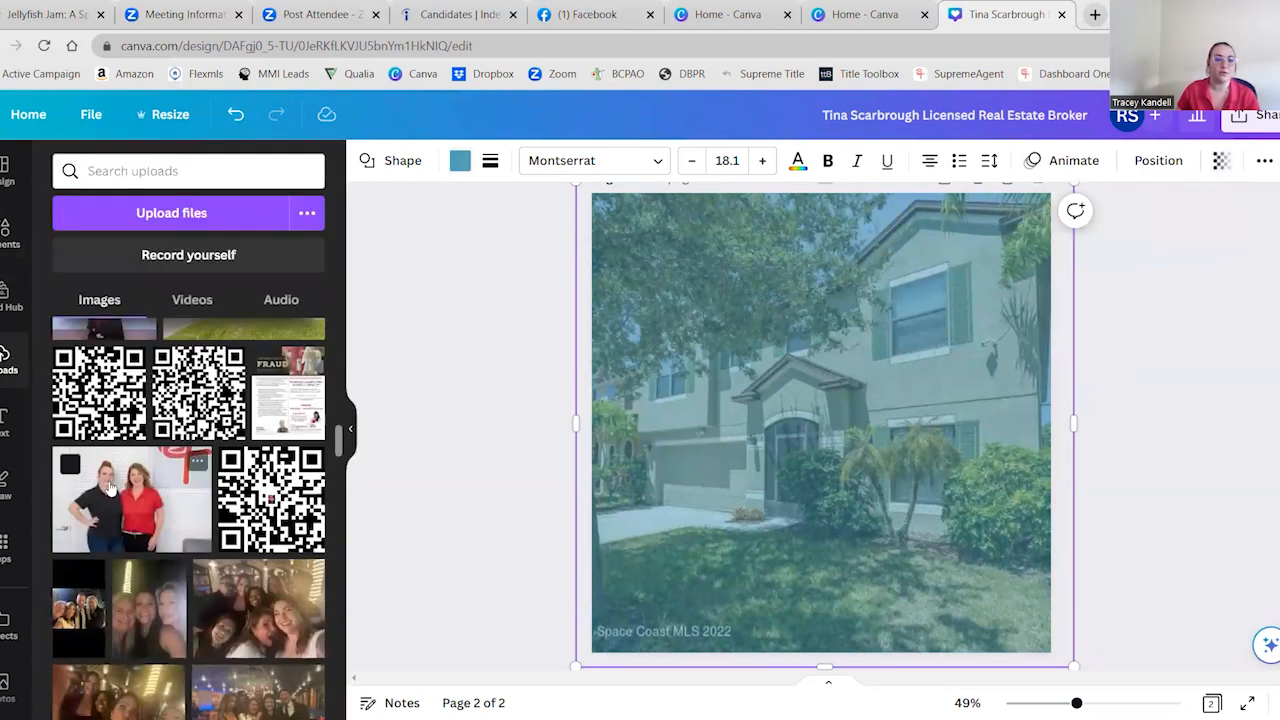
{"action": "left_click", "coordinate": [120, 496]}
{"action": "left_click_drag", "start_coordinate": [834, 441], "coordinate": [854, 508]}
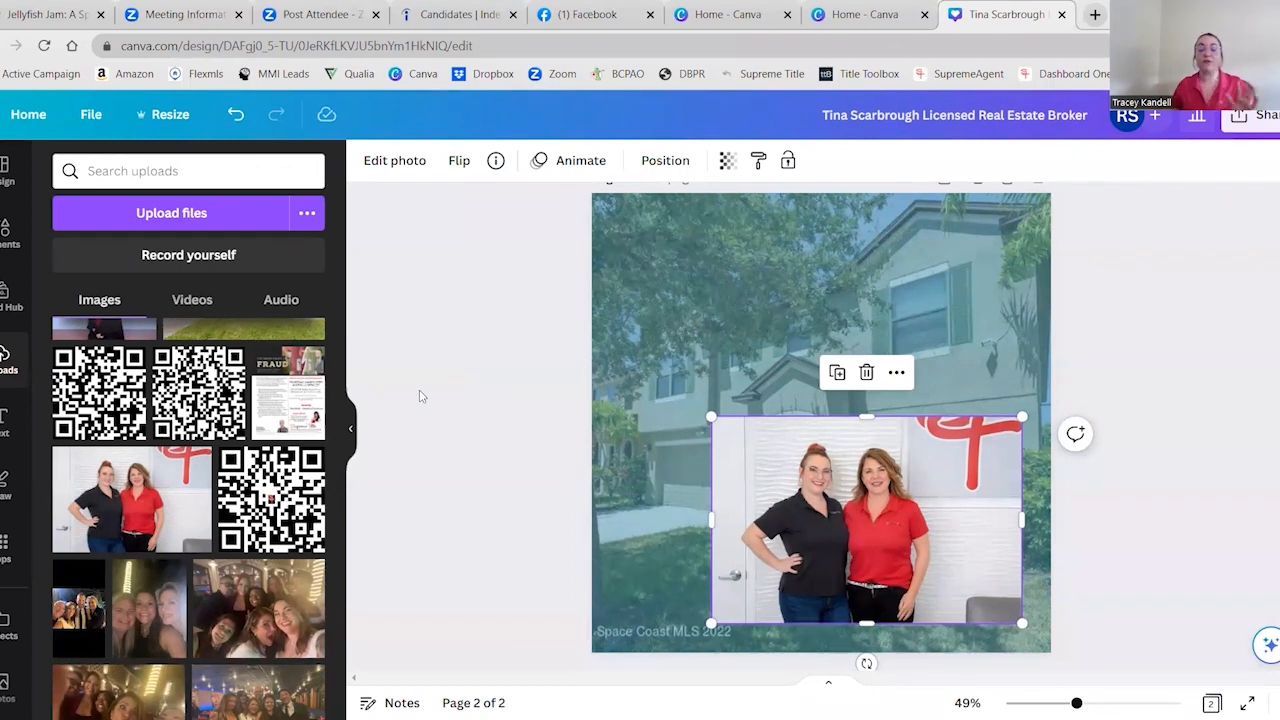
Remove the background from the photo of the two women with BG Remover
{"action": "left_click", "coordinate": [405, 163]}
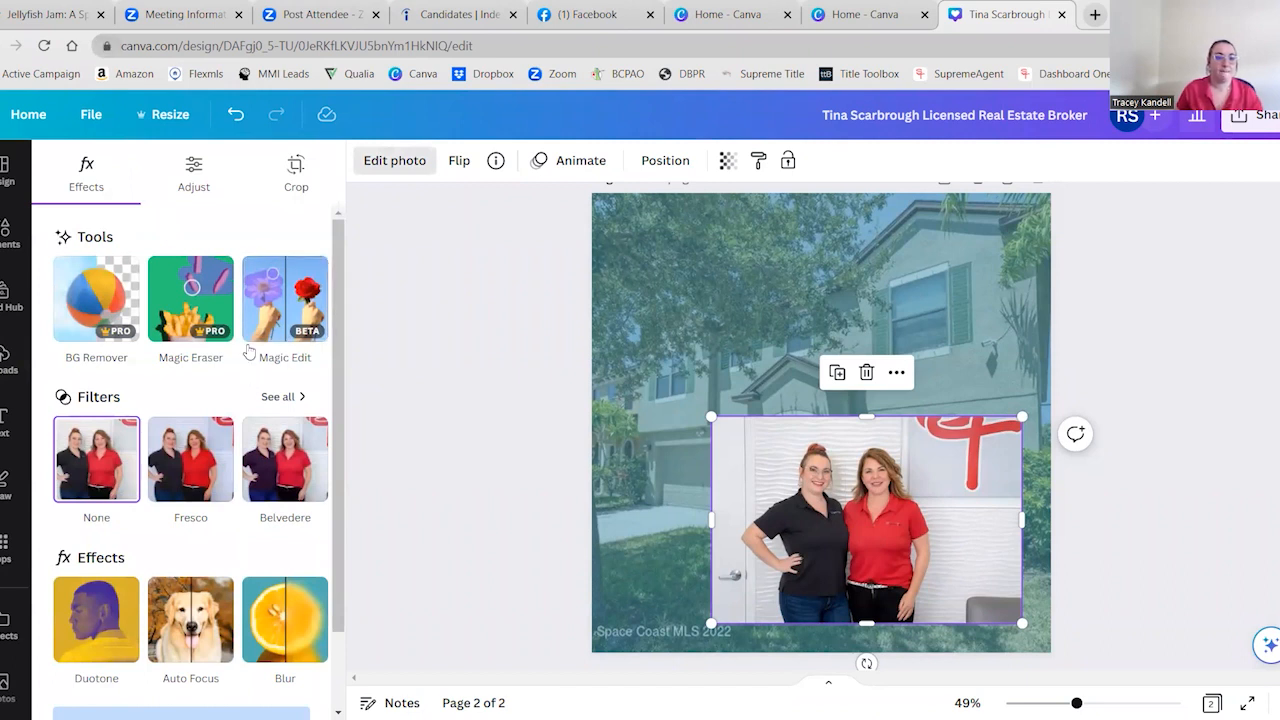
{"action": "scroll", "coordinate": [209, 445], "scroll_direction": "down", "scroll_amount": 1}
{"action": "scroll", "coordinate": [215, 456], "scroll_direction": "up", "scroll_amount": 1}
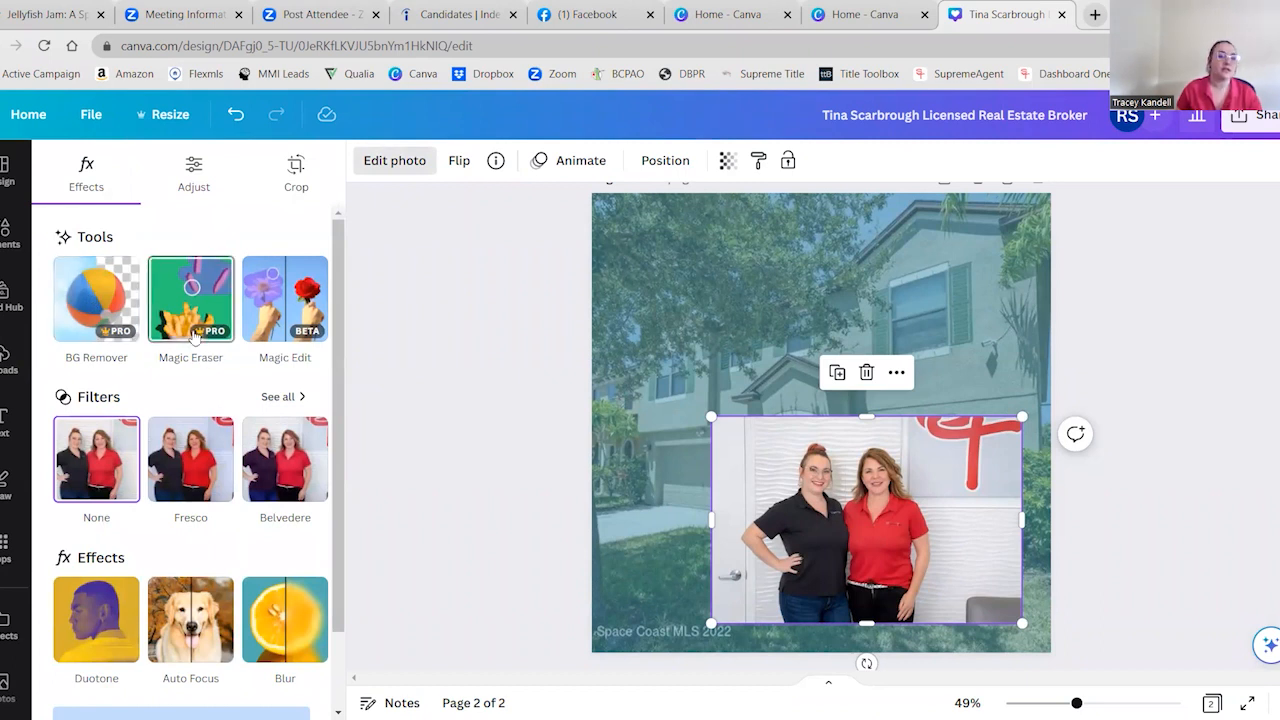
{"action": "left_click", "coordinate": [8, 355]}
{"action": "left_click", "coordinate": [8, 232]}
{"action": "scroll", "coordinate": [226, 555], "scroll_direction": "down", "scroll_amount": 3}
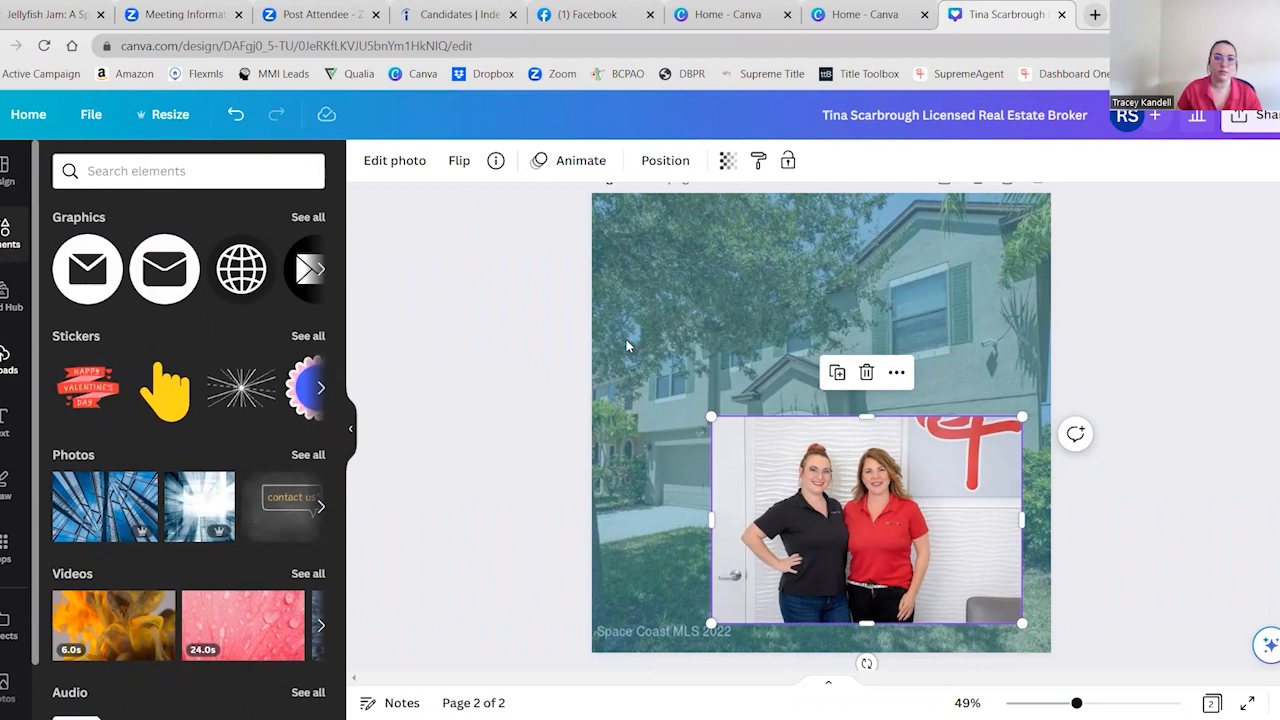
{"action": "left_click", "coordinate": [392, 161]}
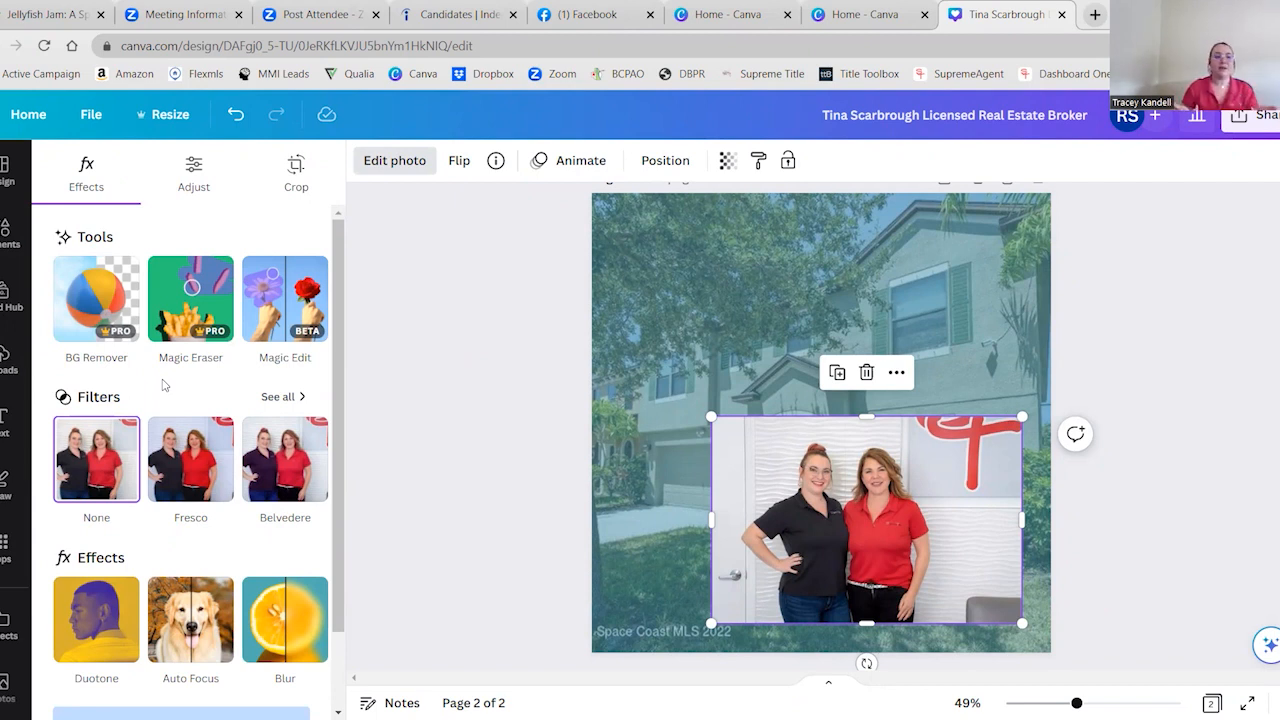
{"action": "left_click", "coordinate": [84, 291]}
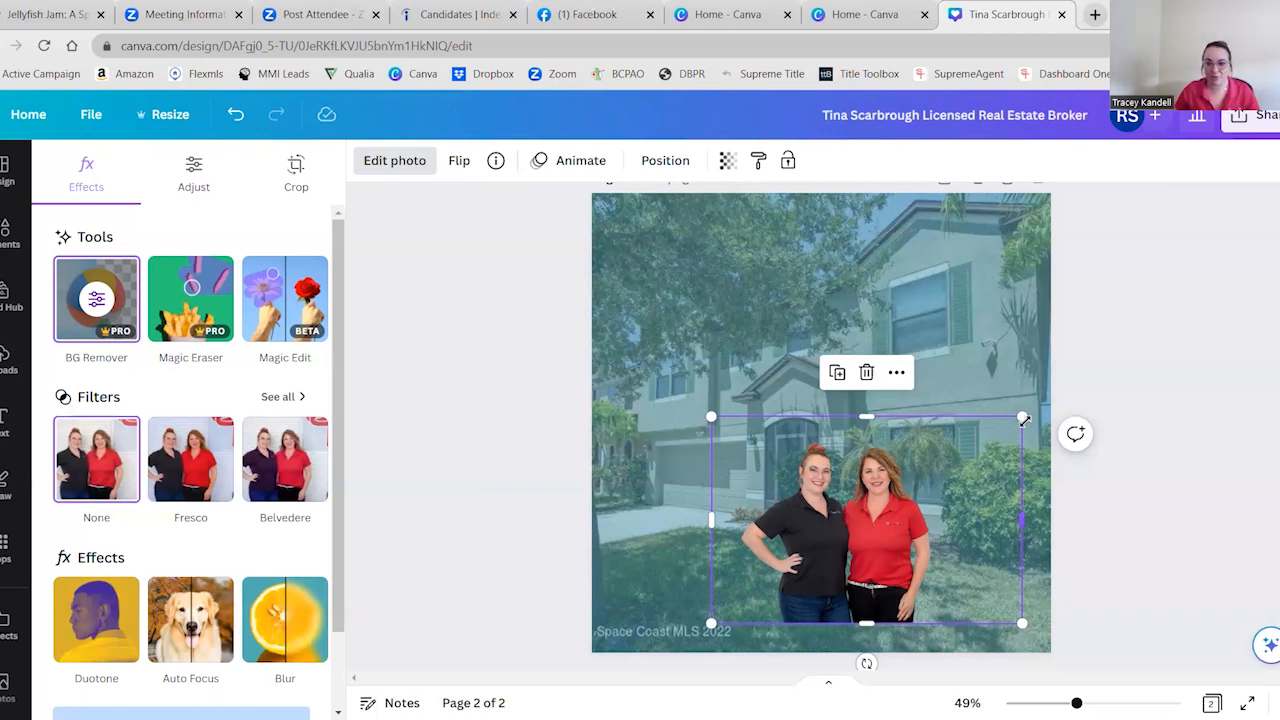
Crop the empty right side of the two women's cutout and enlarge it to about 694 by 564 in the page's lower-right corner
{"action": "left_click_drag", "start_coordinate": [976, 526], "coordinate": [972, 527]}
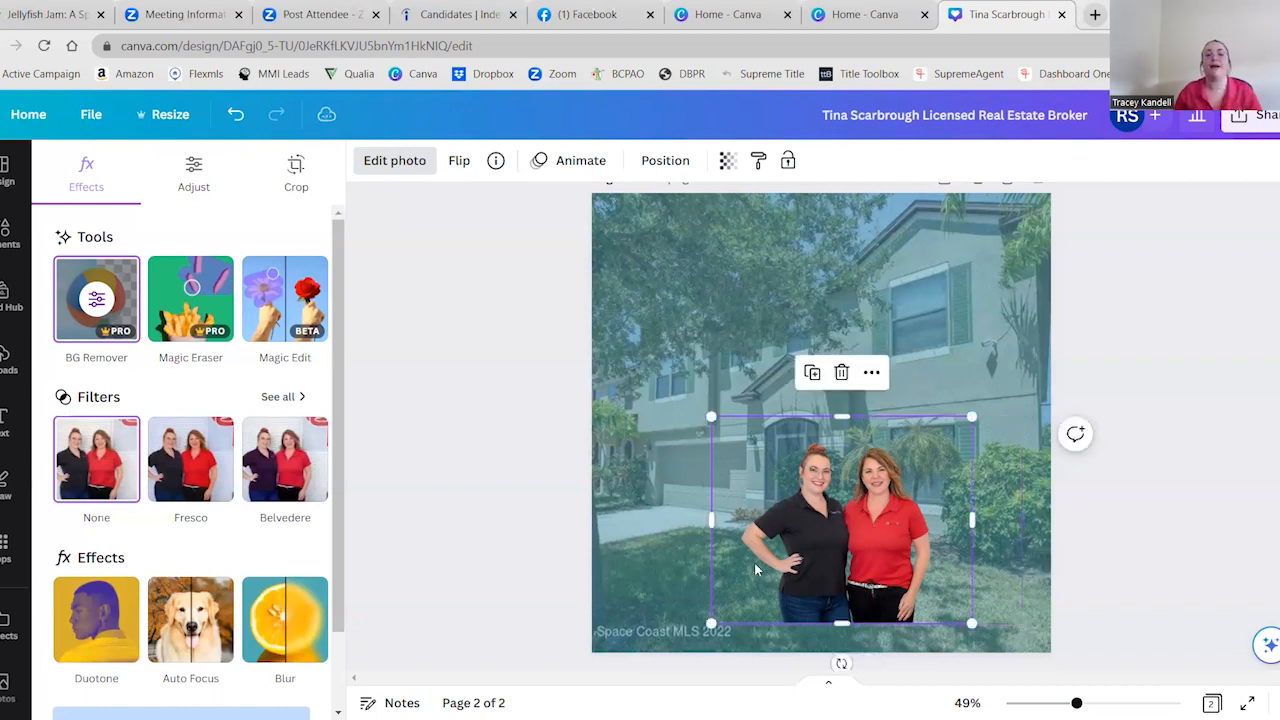
{"action": "left_click", "coordinate": [716, 518]}
{"action": "left_click_drag", "start_coordinate": [845, 520], "coordinate": [951, 545]}
{"action": "left_click_drag", "start_coordinate": [820, 434], "coordinate": [780, 412]}
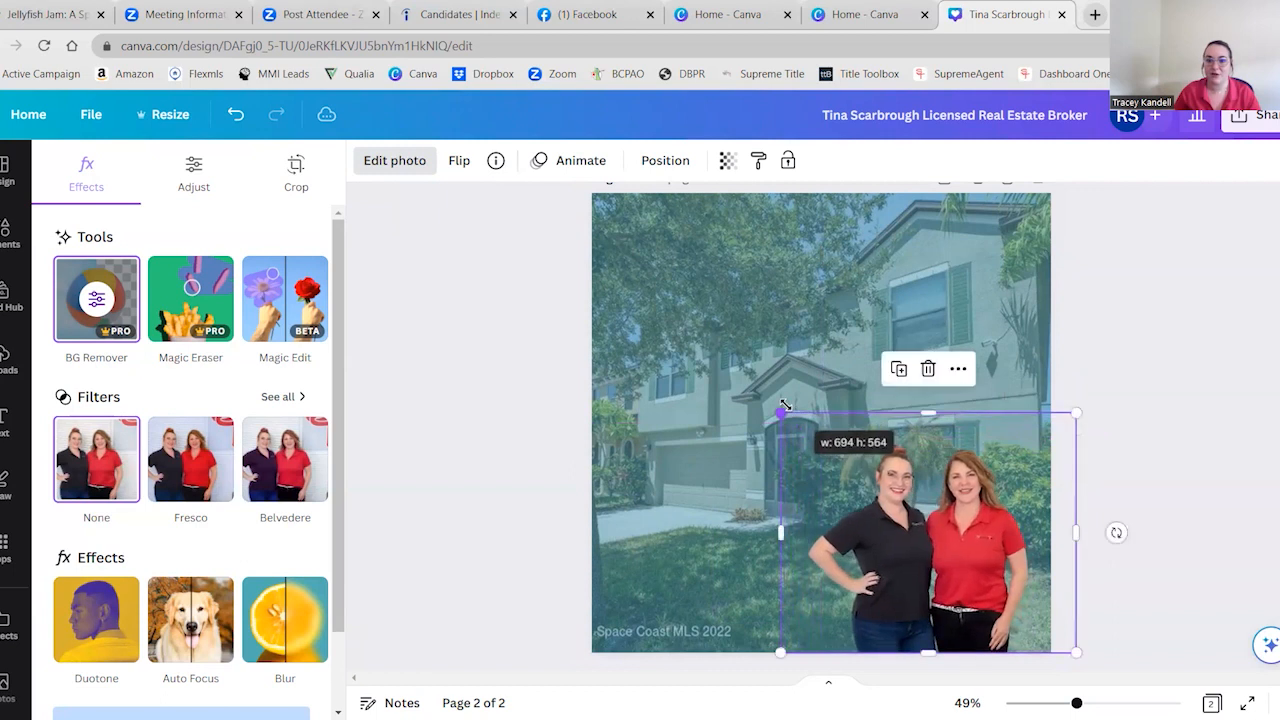
{"action": "left_click_drag", "start_coordinate": [968, 573], "coordinate": [977, 573]}
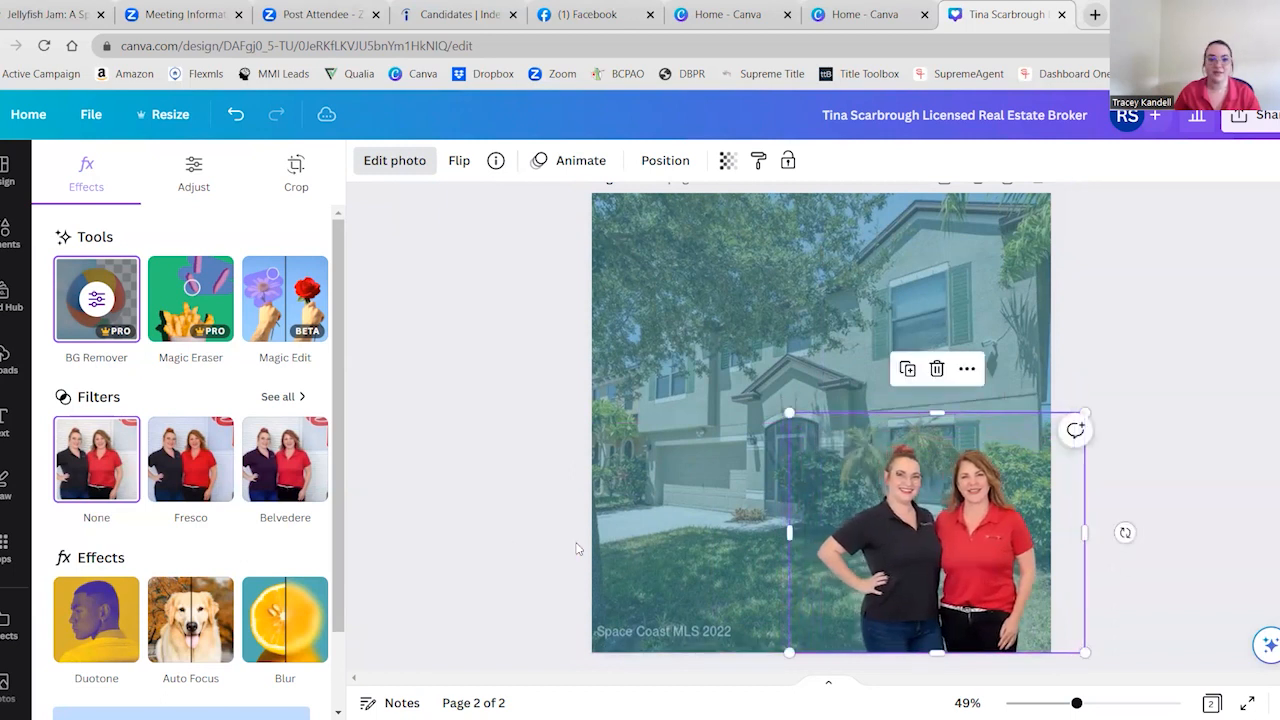
{"action": "left_click", "coordinate": [480, 541]}
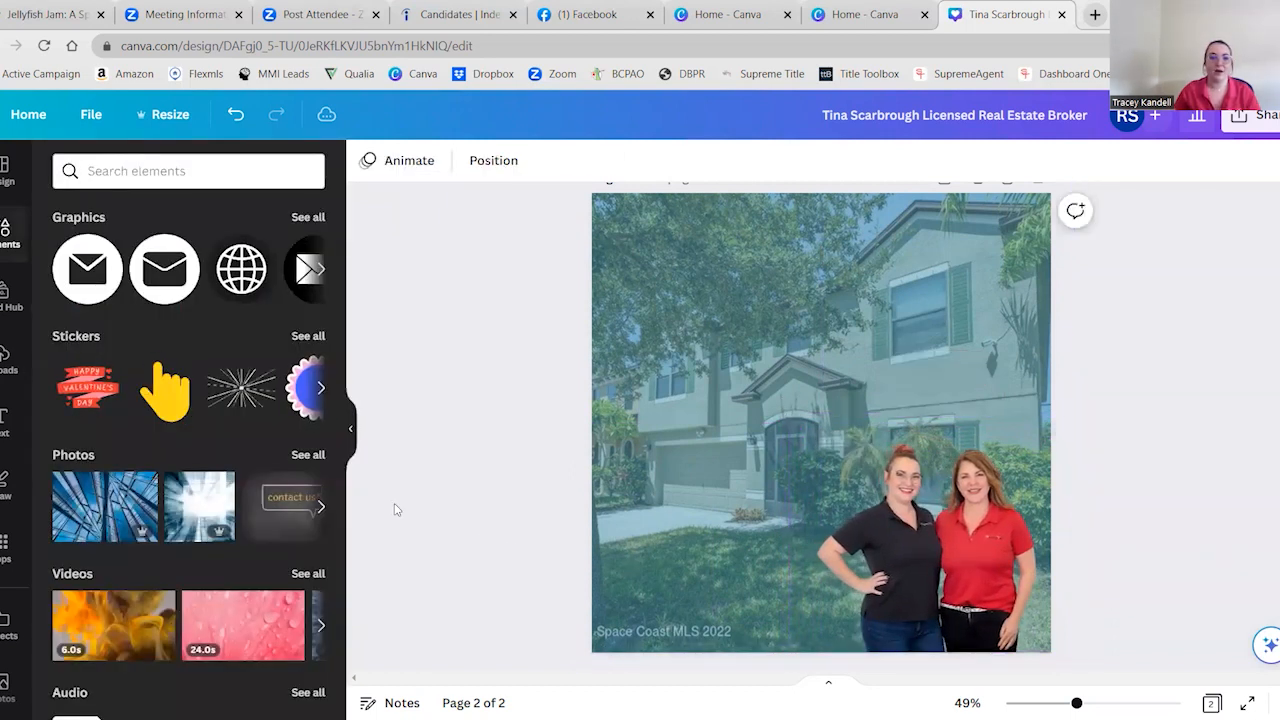
Browse the ready-made font combinations in the text library for styles suited to the post
{"action": "left_click", "coordinate": [5, 422]}
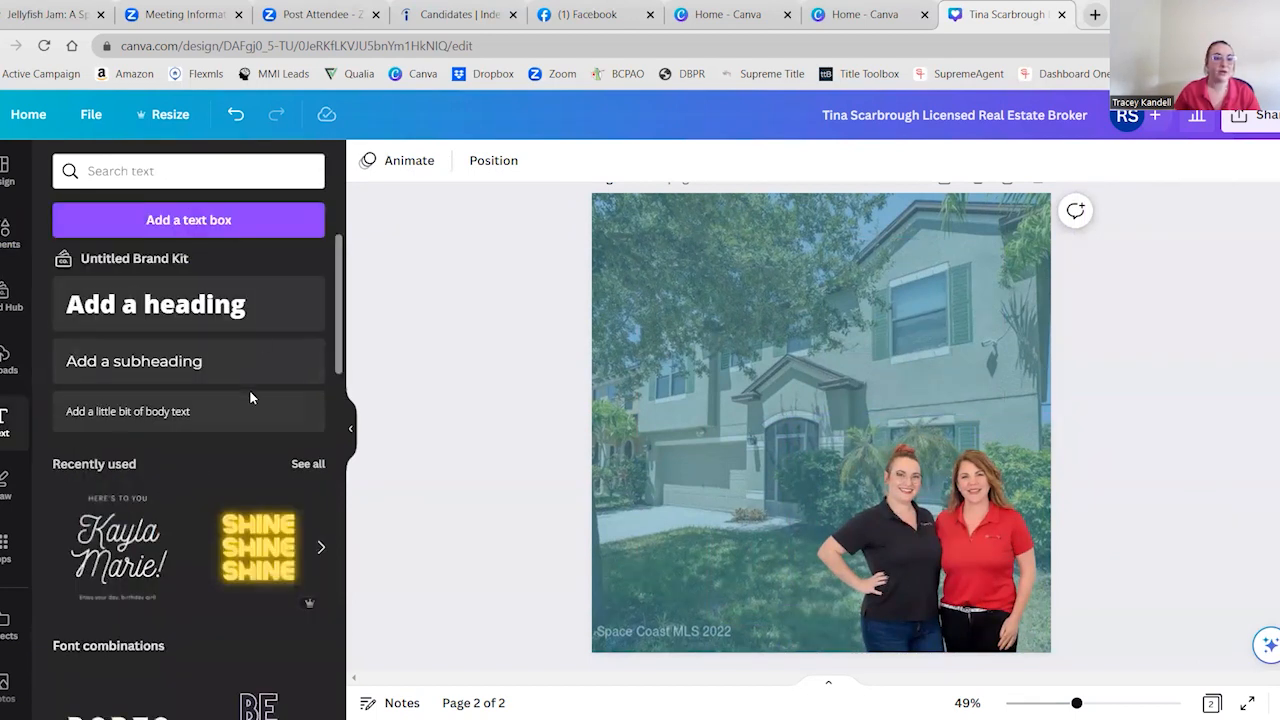
{"action": "scroll", "coordinate": [213, 518], "scroll_direction": "down", "scroll_amount": 2}
{"action": "scroll", "coordinate": [214, 409], "scroll_direction": "down", "scroll_amount": 2}
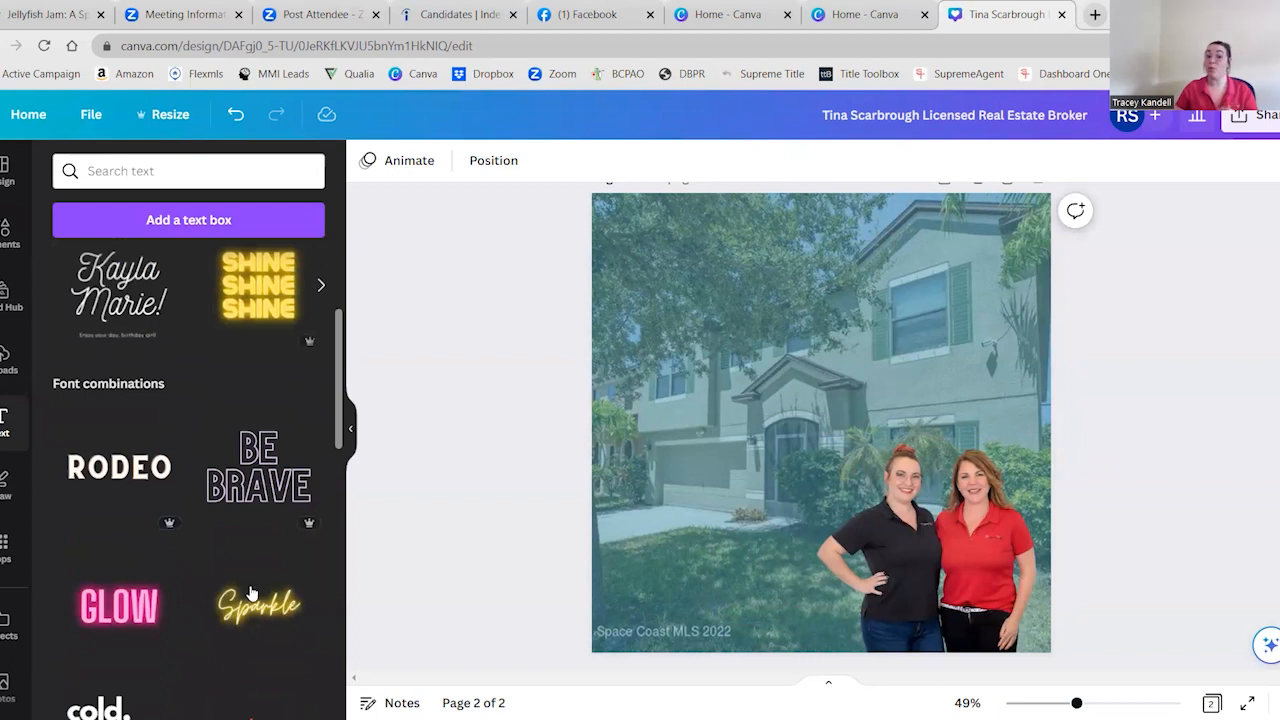
{"action": "scroll", "coordinate": [247, 583], "scroll_direction": "down", "scroll_amount": 4}
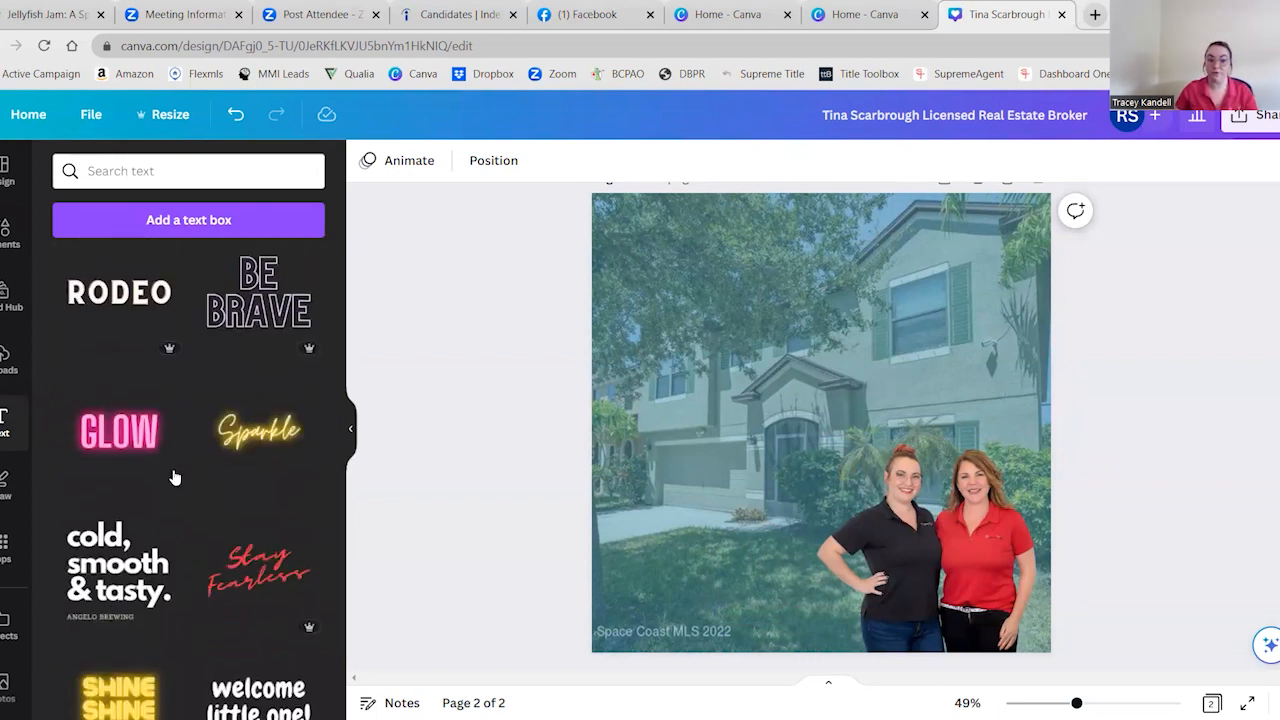
{"action": "scroll", "coordinate": [190, 645], "scroll_direction": "up", "scroll_amount": 4}
{"action": "scroll", "coordinate": [205, 605], "scroll_direction": "down", "scroll_amount": 8}
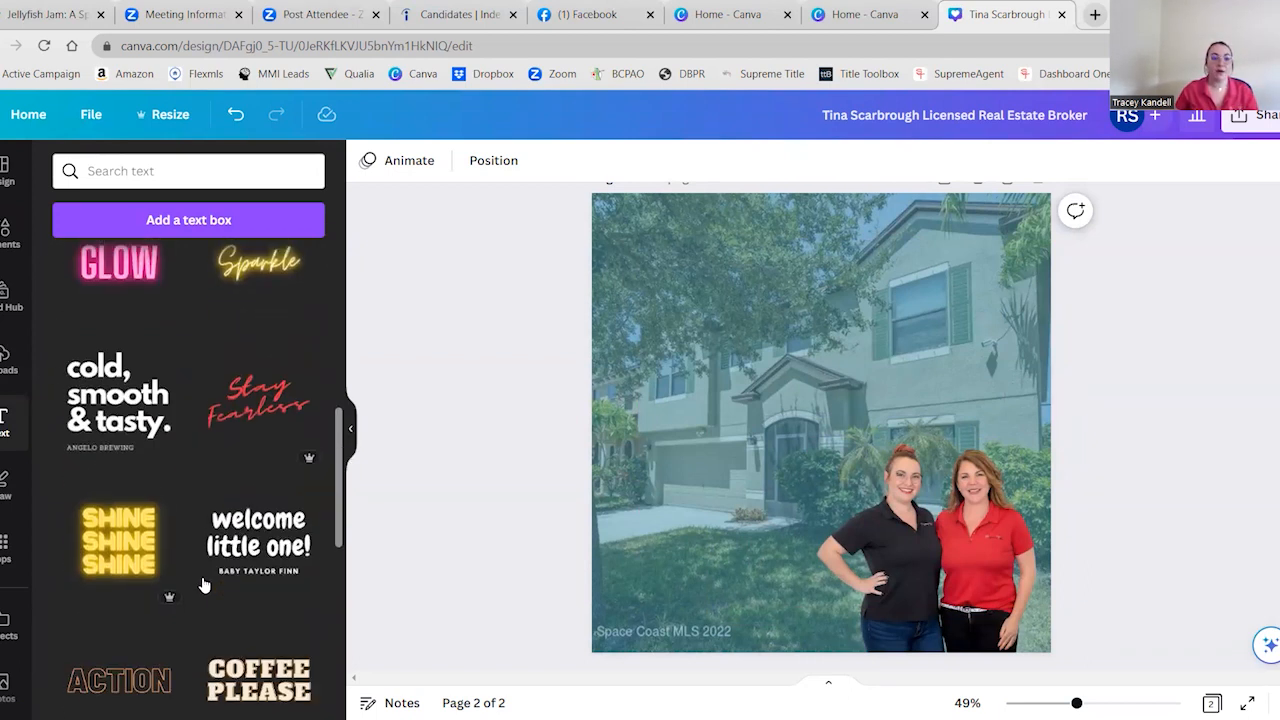
{"action": "scroll", "coordinate": [203, 585], "scroll_direction": "down", "scroll_amount": 10}
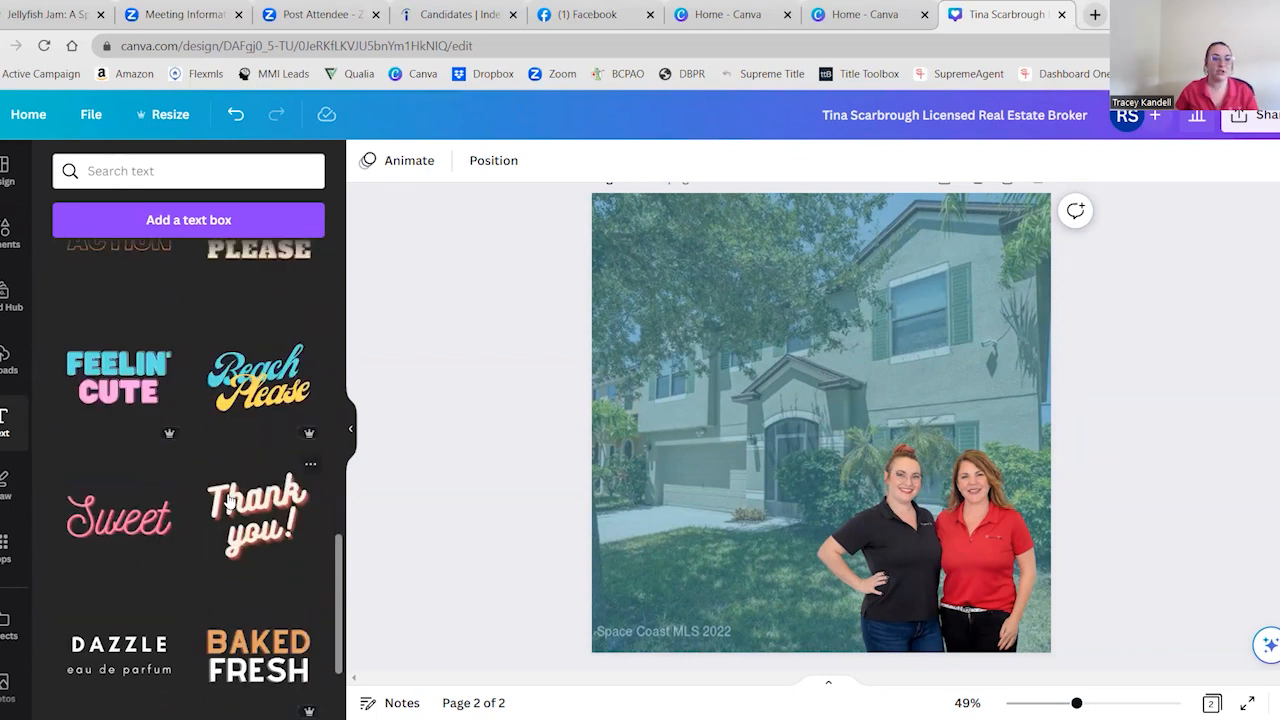
{"action": "scroll", "coordinate": [225, 570], "scroll_direction": "down", "scroll_amount": 6}
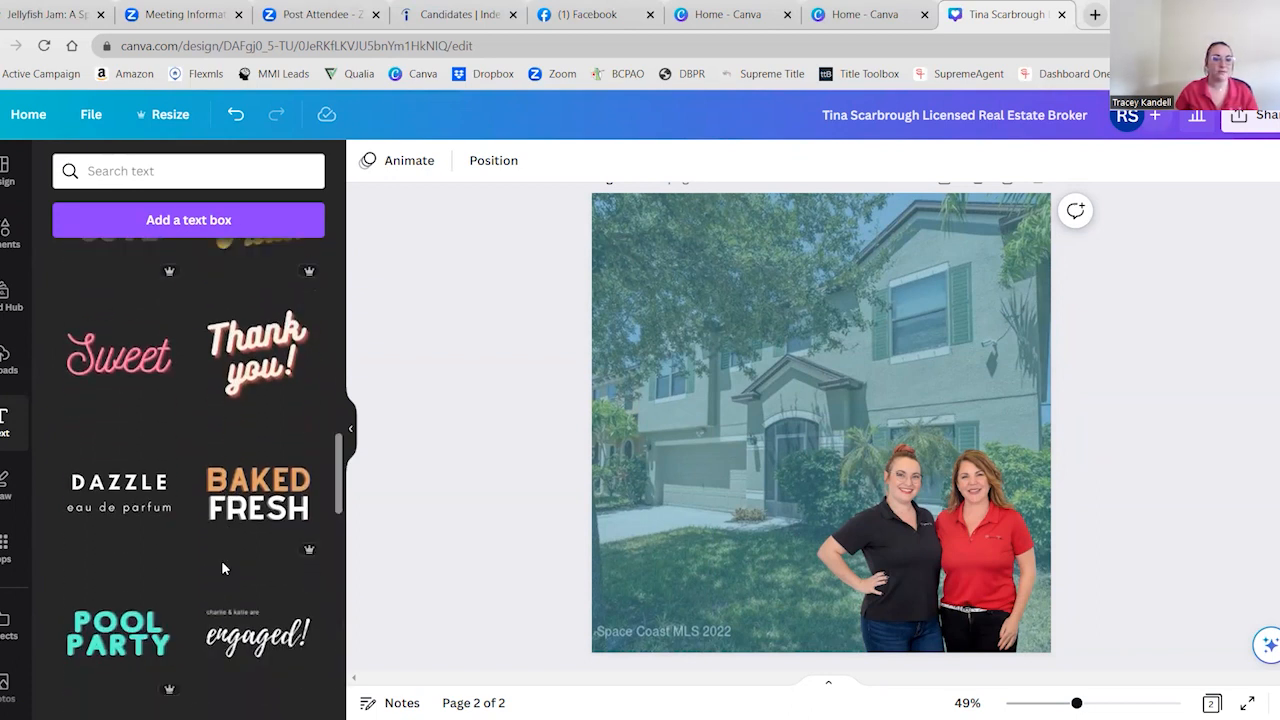
{"action": "scroll", "coordinate": [209, 620], "scroll_direction": "down", "scroll_amount": 4}
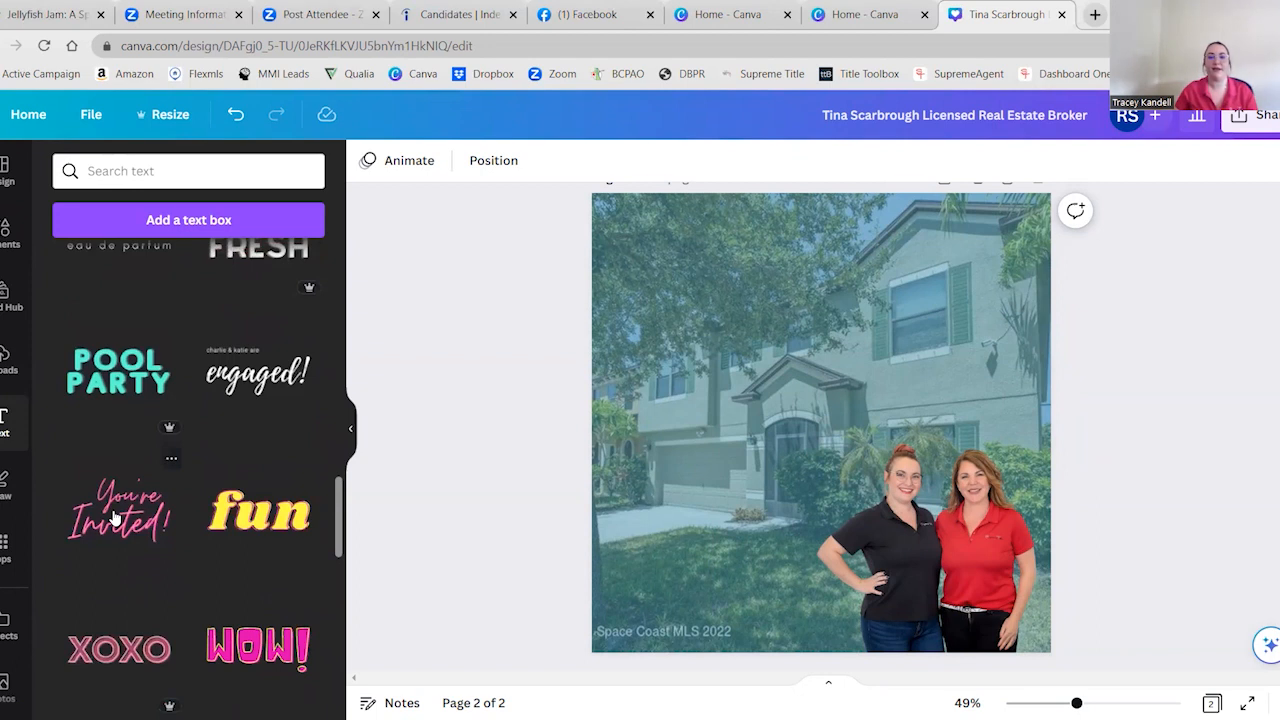
Add the pink "You're Invited!" font combination to the page and replace the word "Invited!" with "Listed!"
{"action": "left_click", "coordinate": [115, 517]}
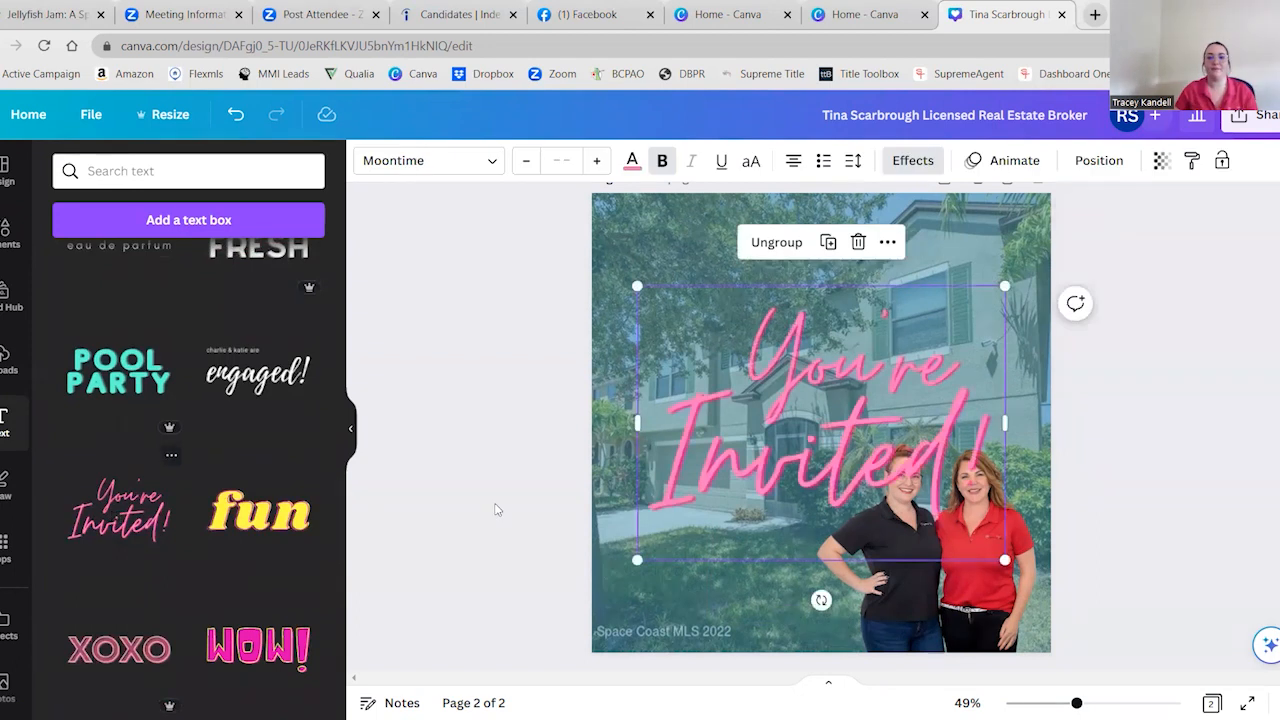
{"action": "double_click", "coordinate": [840, 457]}
{"action": "left_click", "coordinate": [921, 318]}
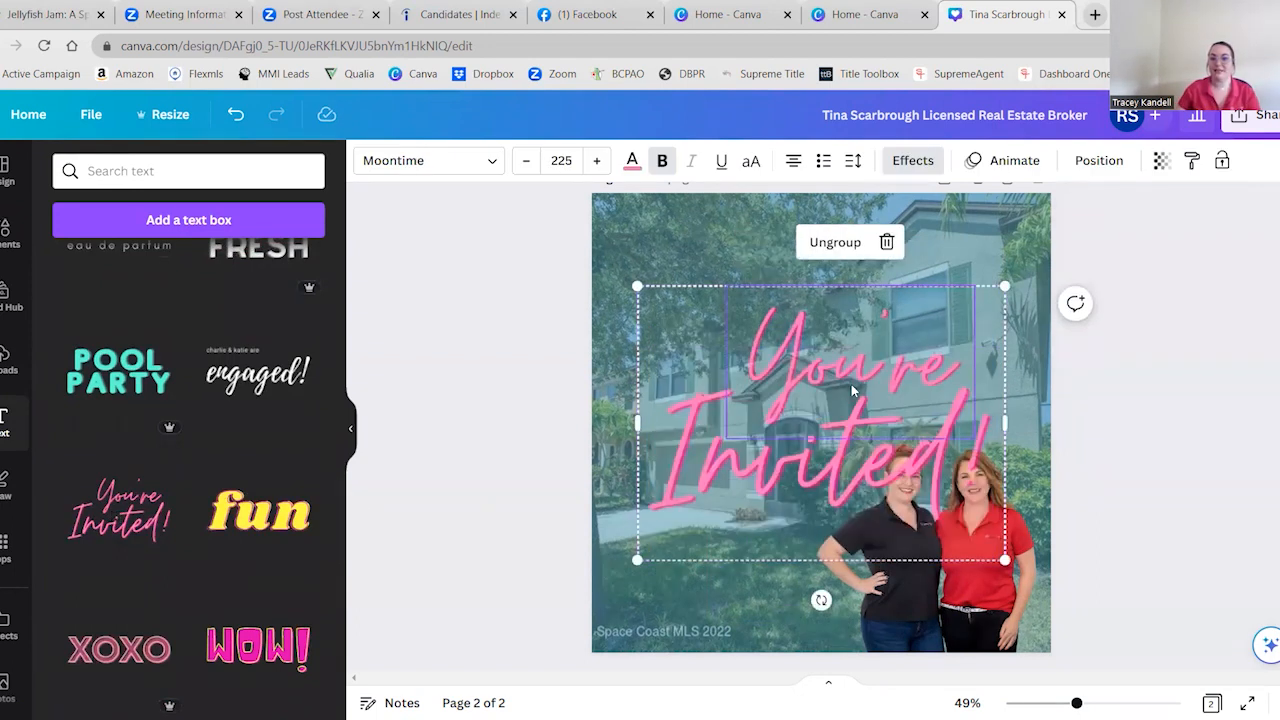
{"action": "left_click", "coordinate": [953, 310]}
{"action": "left_click", "coordinate": [765, 500]}
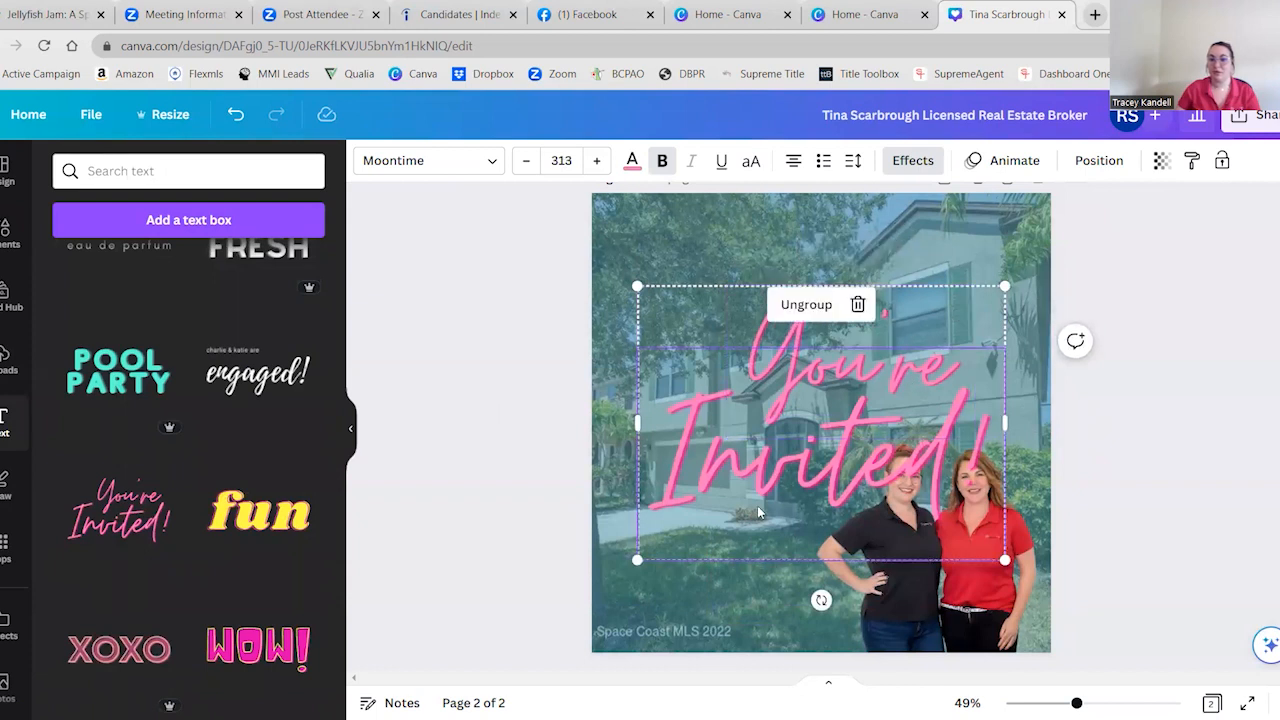
{"action": "double_click", "coordinate": [856, 342]}
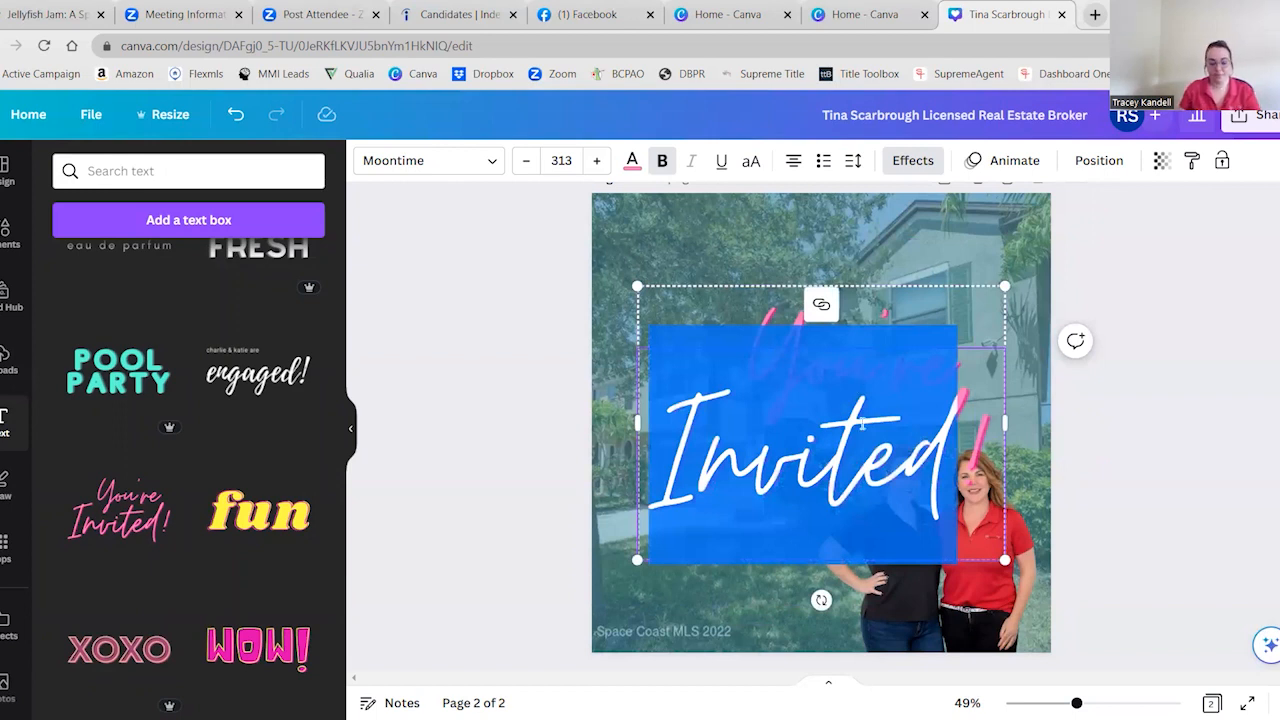
{"action": "type", "text": "Listed!"}
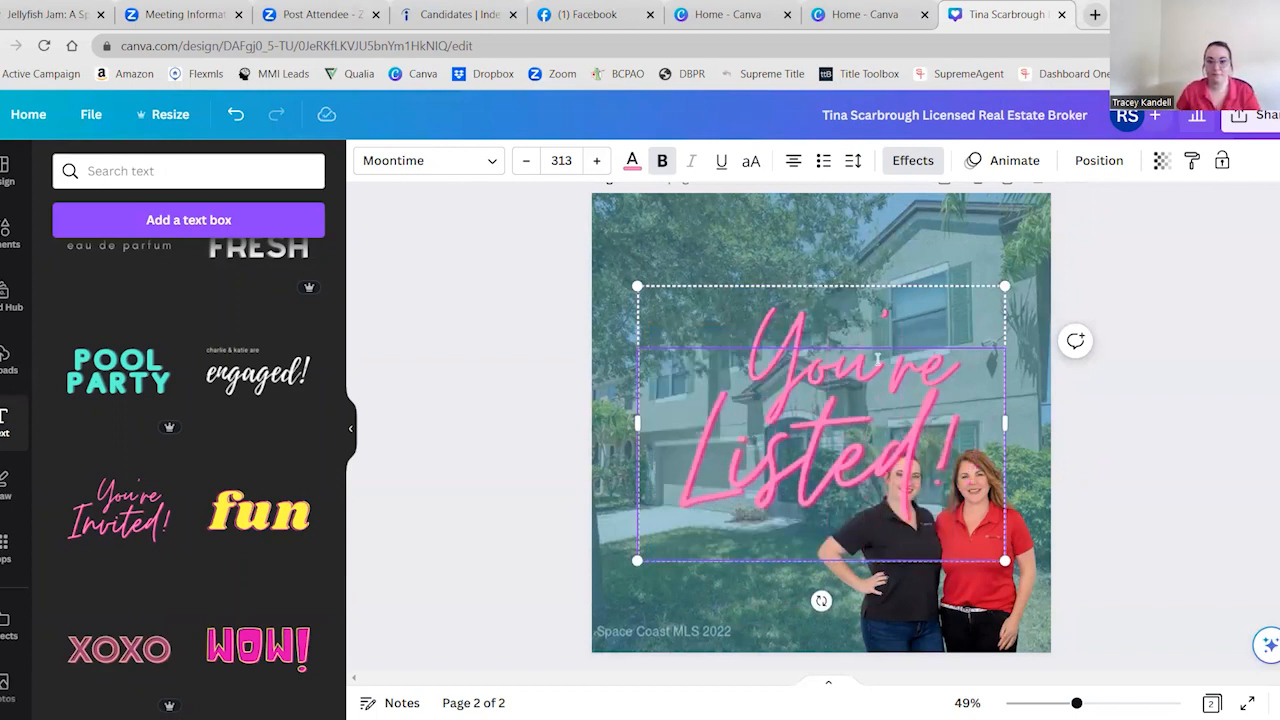
Replace the word "You're" in the pink script heading with "Just"
{"action": "left_click", "coordinate": [797, 315]}
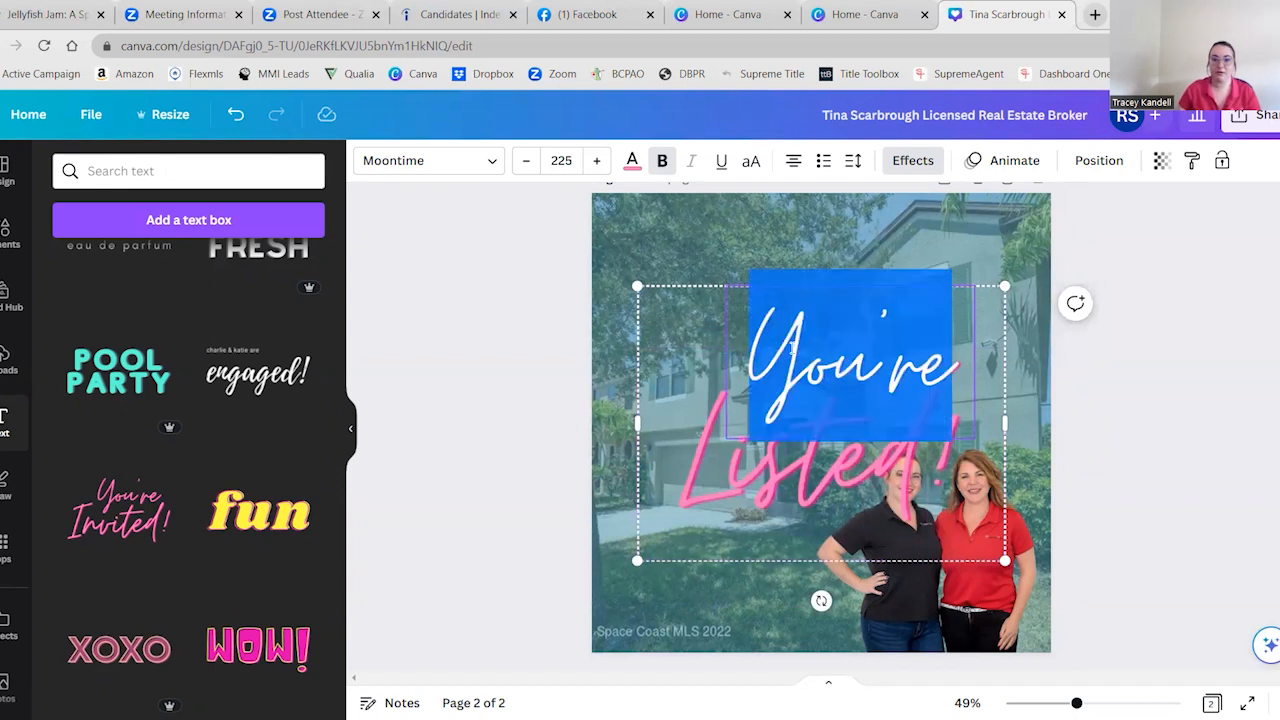
{"action": "double_click", "coordinate": [791, 347]}
{"action": "type", "text": "Just"}
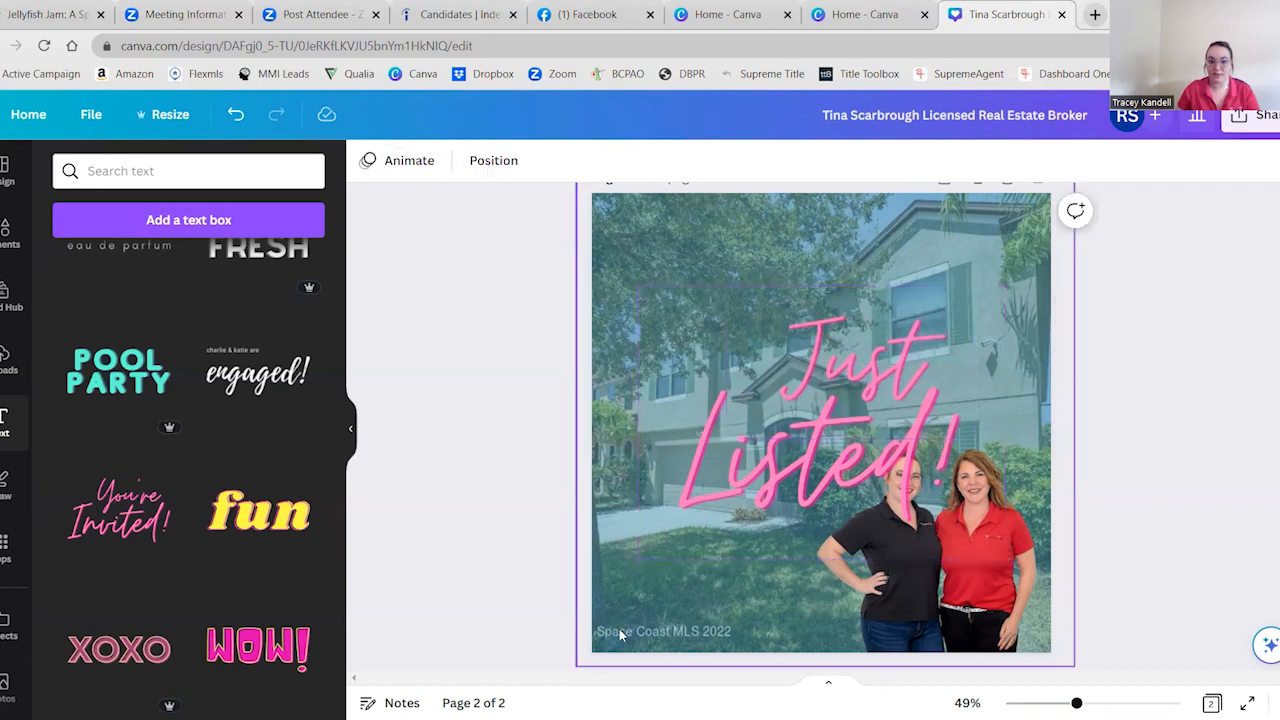
Shrink the Just Listed! group to about 598 by 447 with "Listed!" right-aligned, and move it left to the middle of the page
{"action": "left_click", "coordinate": [682, 535]}
{"action": "left_click_drag", "start_coordinate": [662, 546], "coordinate": [751, 477]}
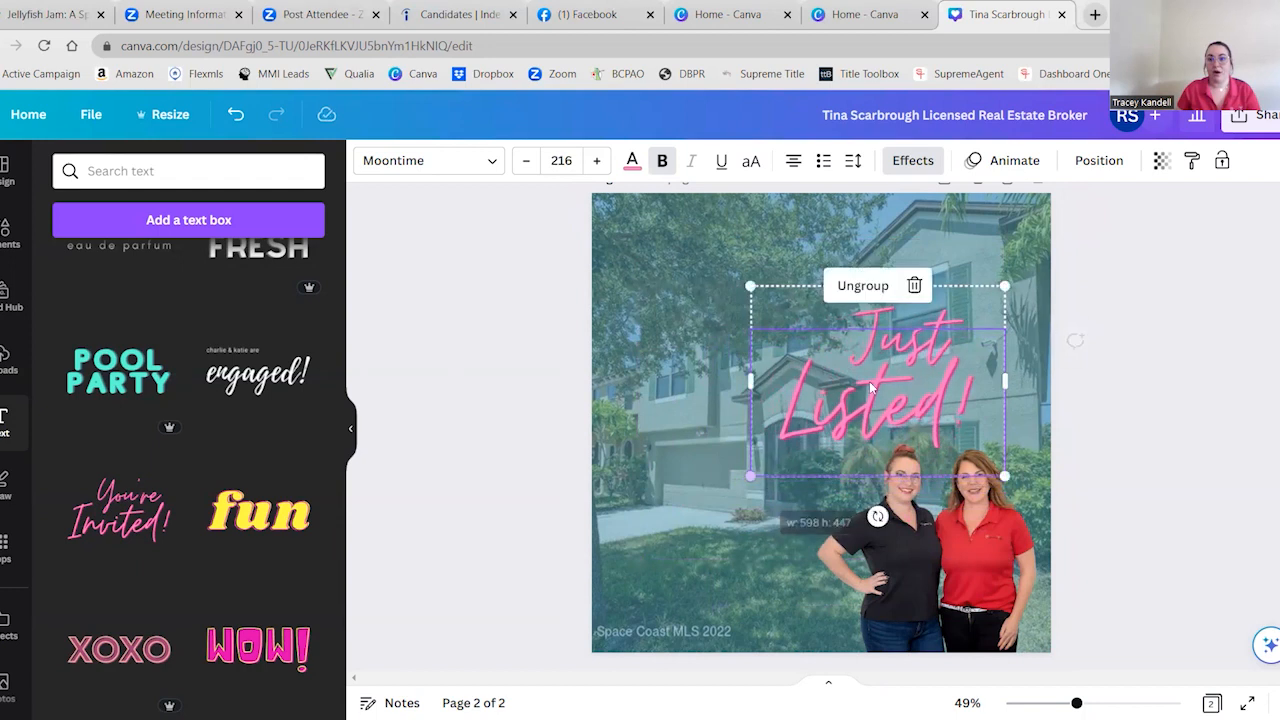
{"action": "left_click", "coordinate": [793, 163]}
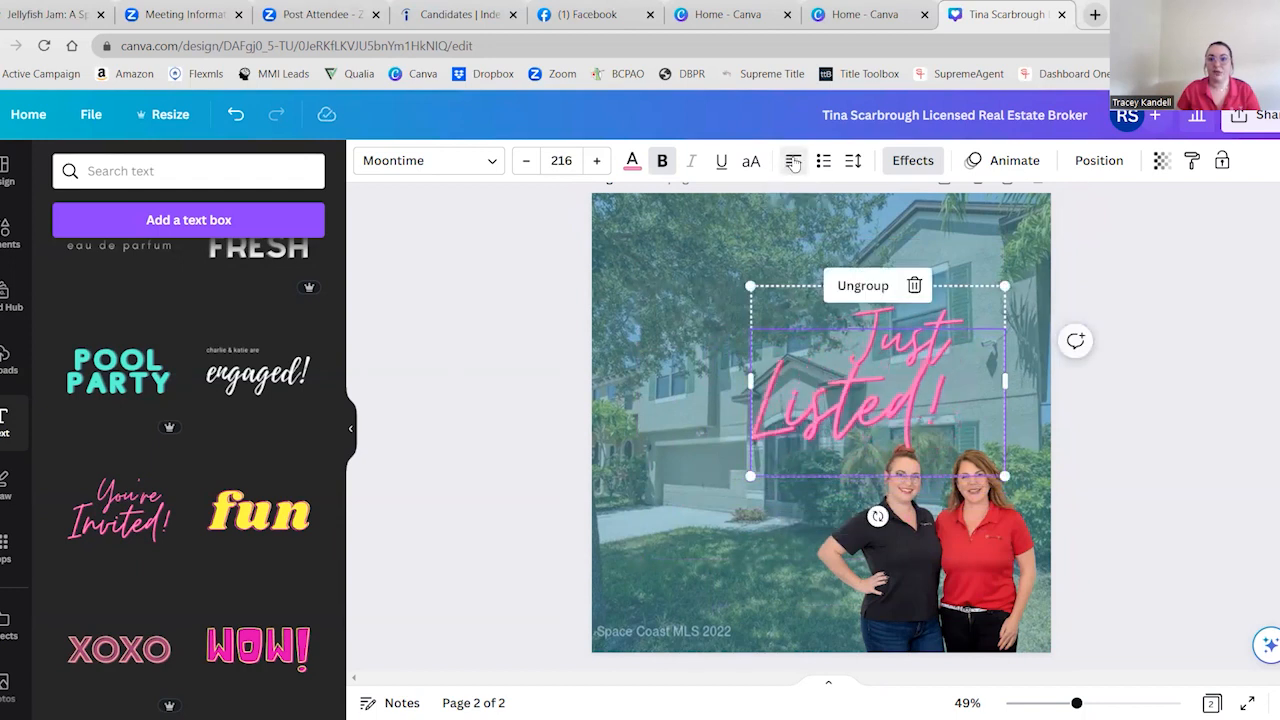
{"action": "left_click", "coordinate": [793, 163]}
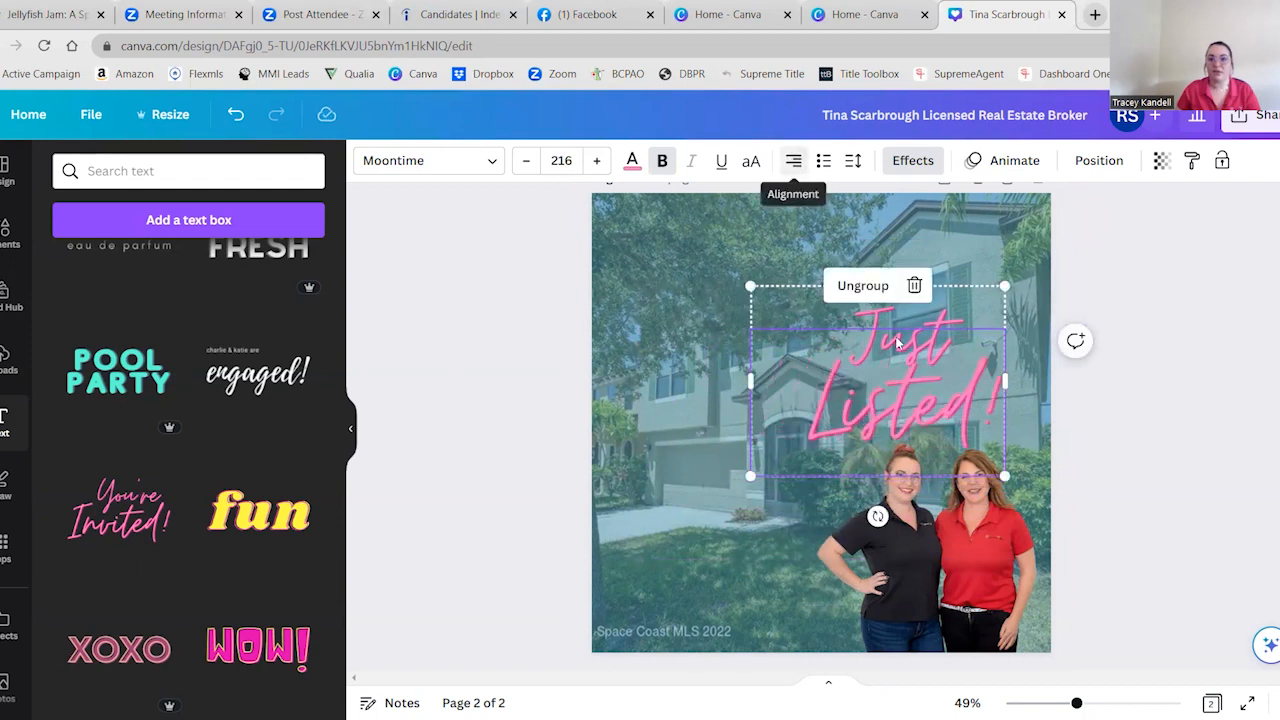
{"action": "left_click", "coordinate": [1228, 409]}
{"action": "left_click_drag", "start_coordinate": [988, 300], "coordinate": [884, 295]}
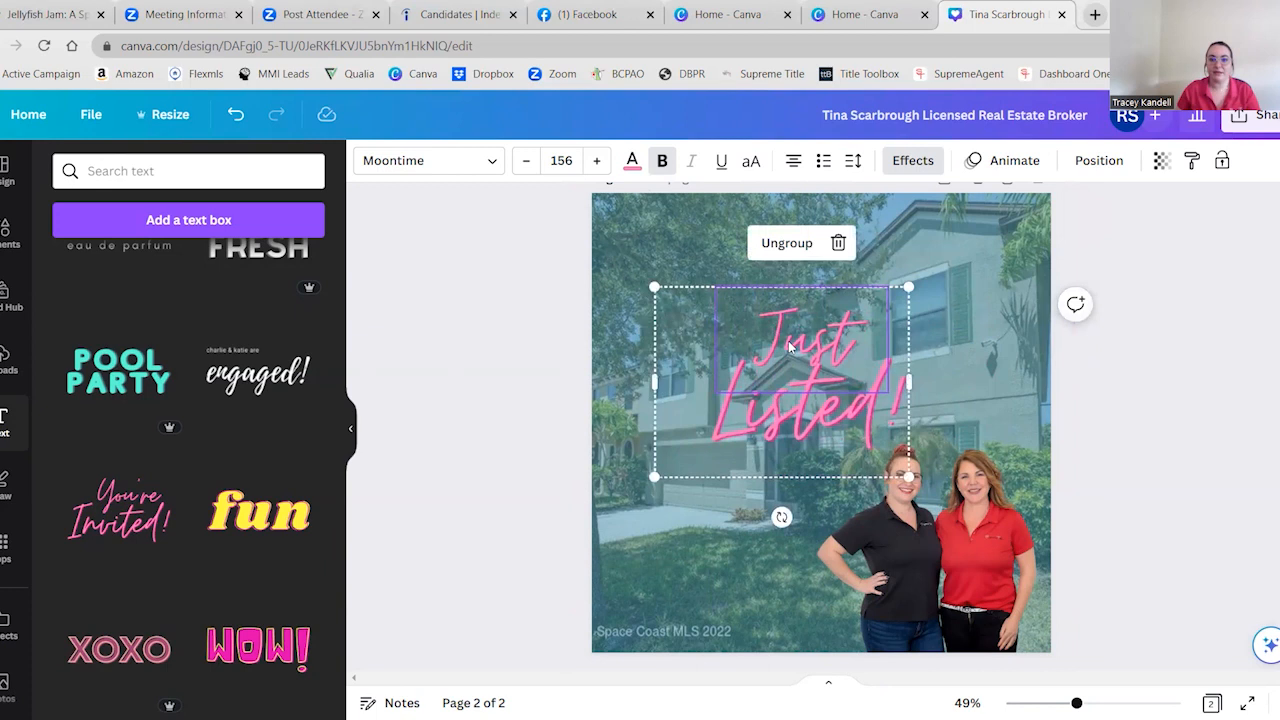
Recolor both words of the Just Listed! heading with the dark red from the Supreme Title brand palette
{"action": "left_click", "coordinate": [632, 160]}
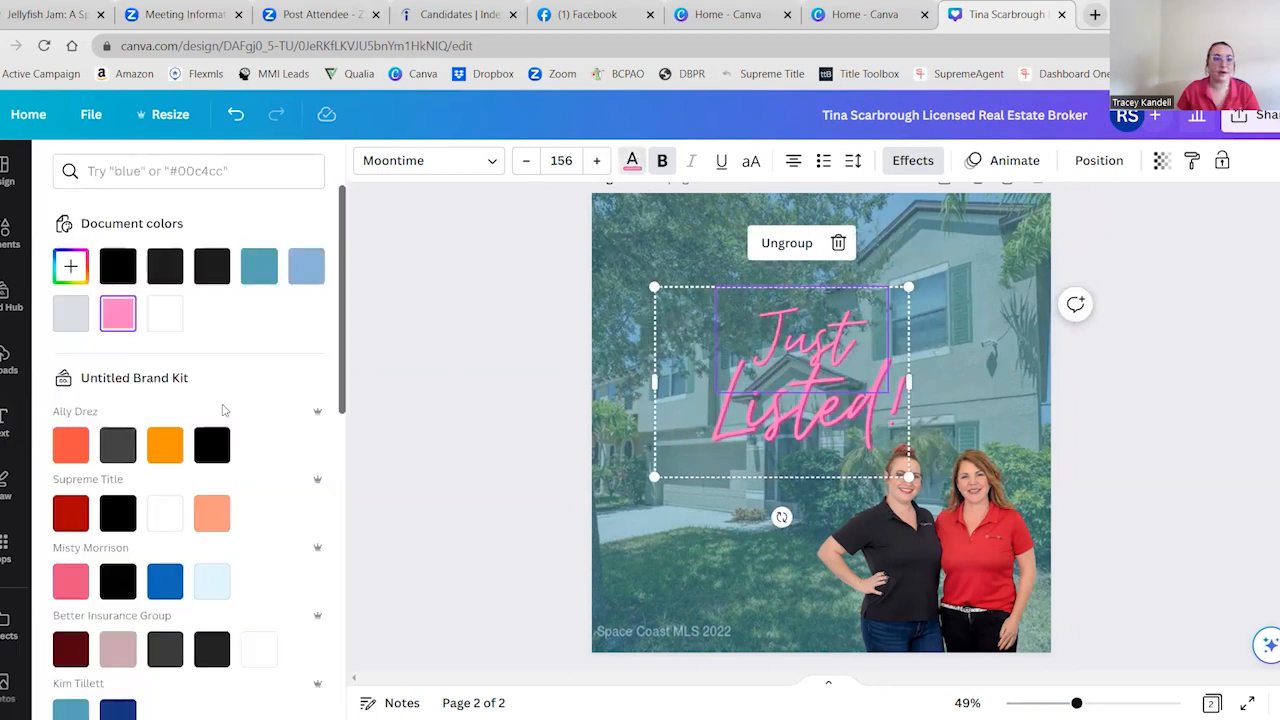
{"action": "left_click", "coordinate": [71, 513]}
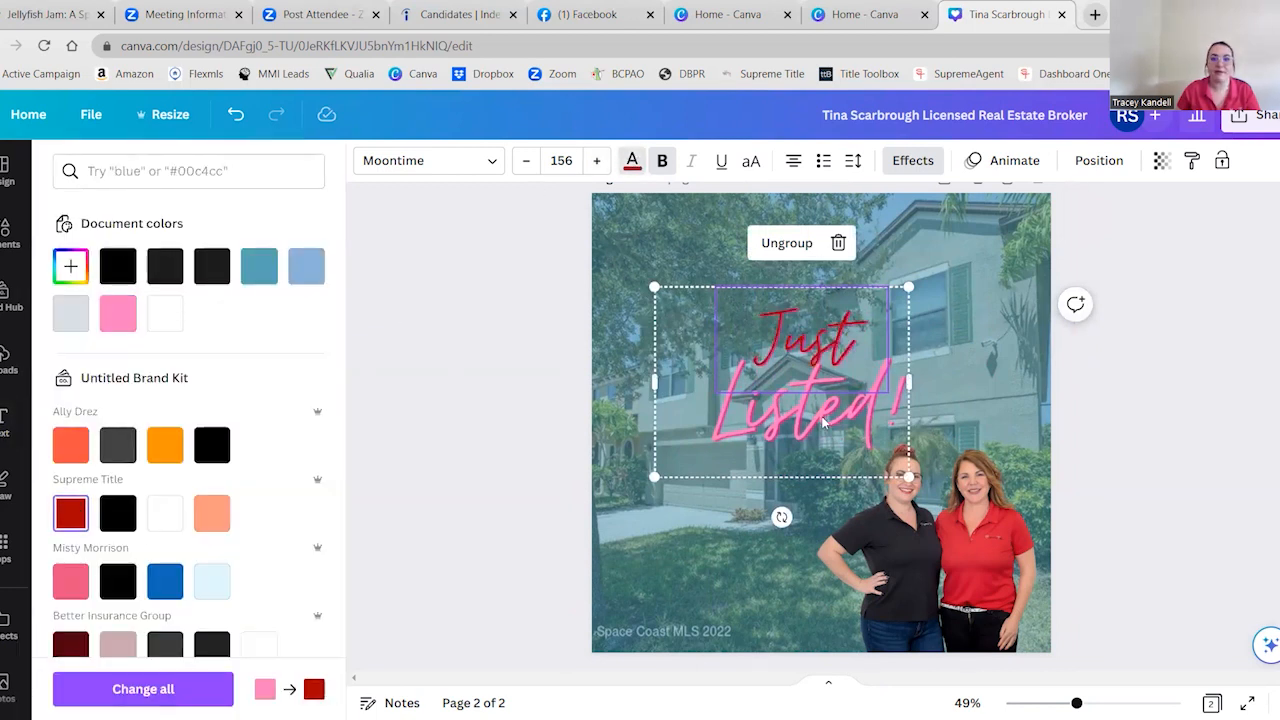
{"action": "left_click", "coordinate": [823, 424]}
{"action": "left_click", "coordinate": [70, 511]}
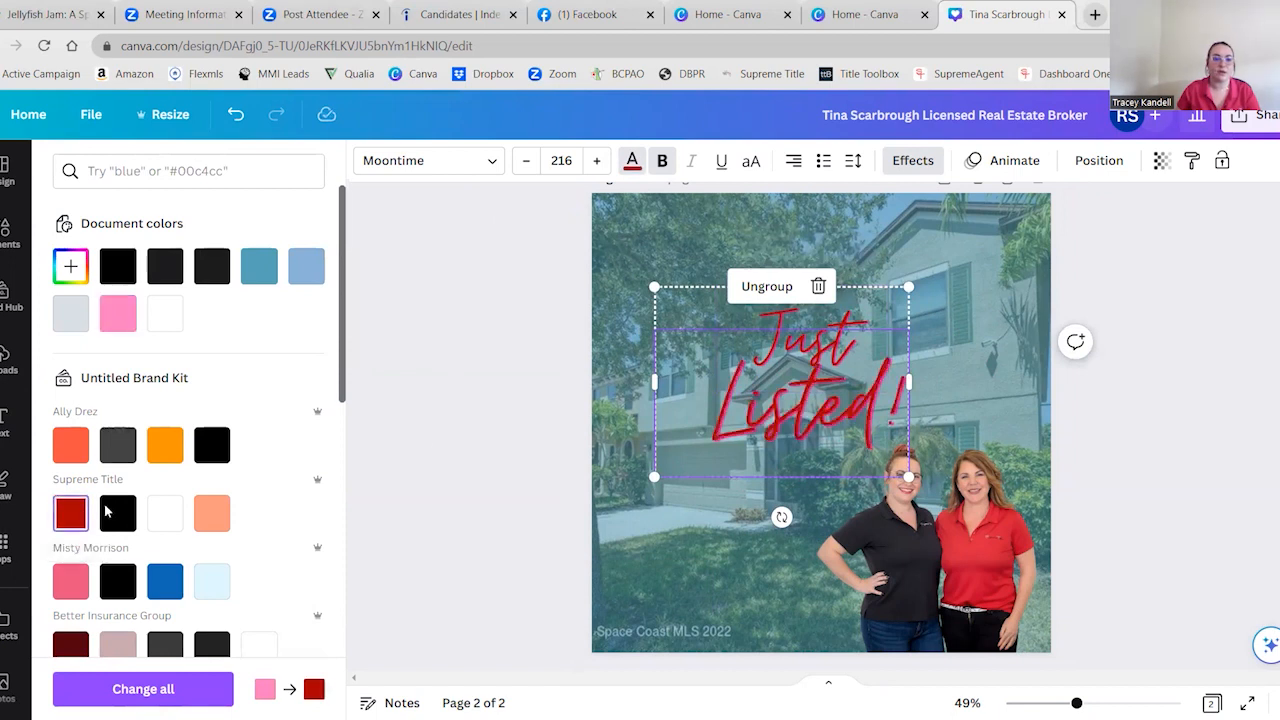
{"action": "left_click", "coordinate": [497, 503]}
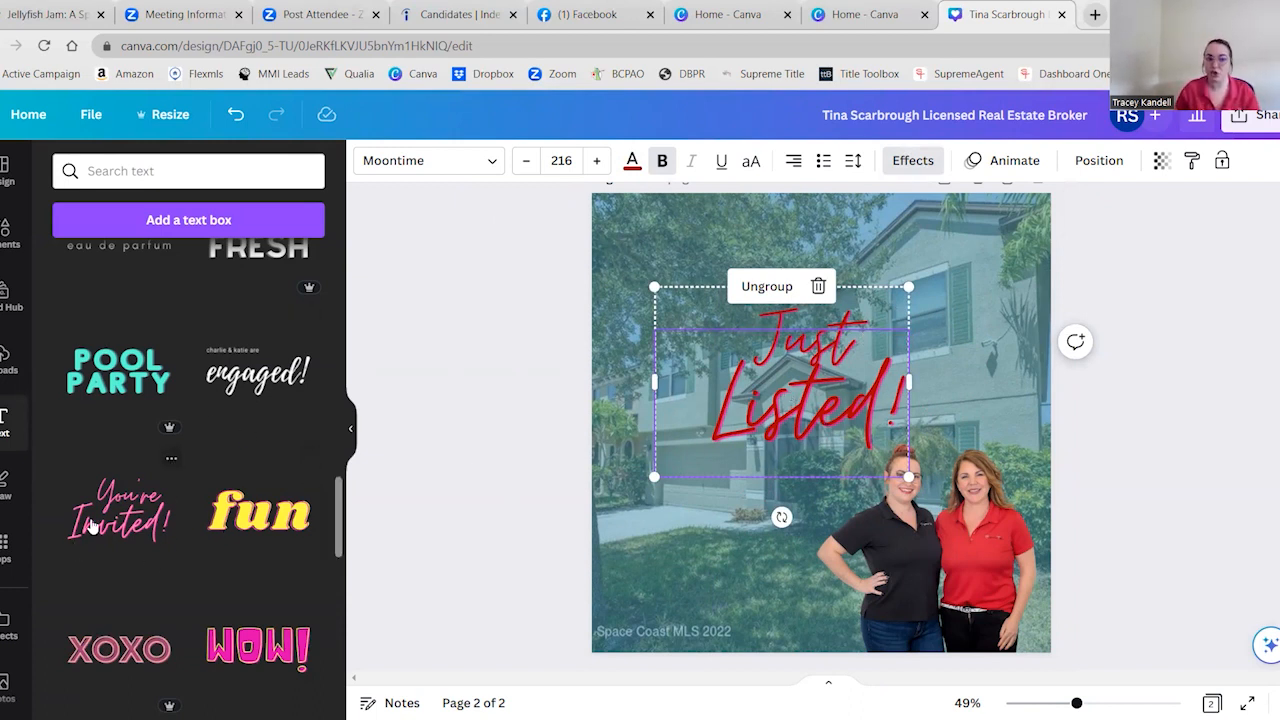
Remove the shadow effect from both words of the Just Listed! heading by setting their effect style to None
{"action": "scroll", "coordinate": [110, 567], "scroll_direction": "up", "scroll_amount": 2}
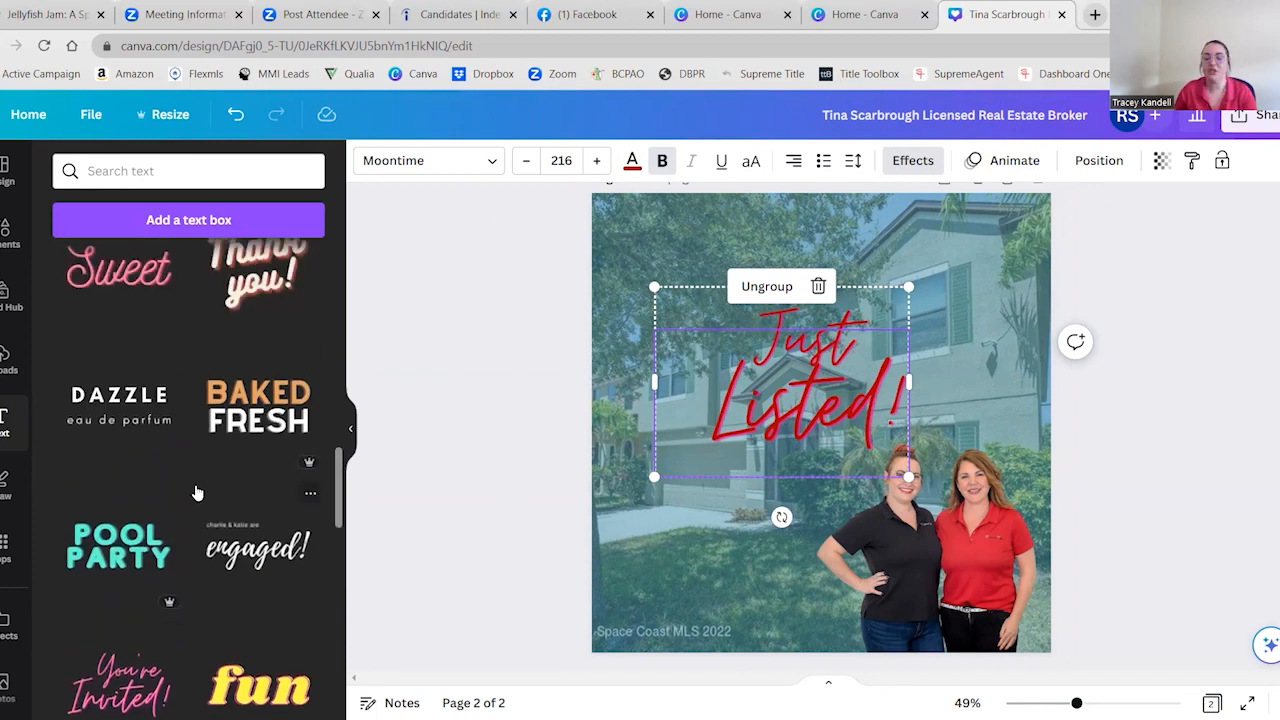
{"action": "scroll", "coordinate": [194, 491], "scroll_direction": "down", "scroll_amount": 1}
{"action": "left_click", "coordinate": [913, 163]}
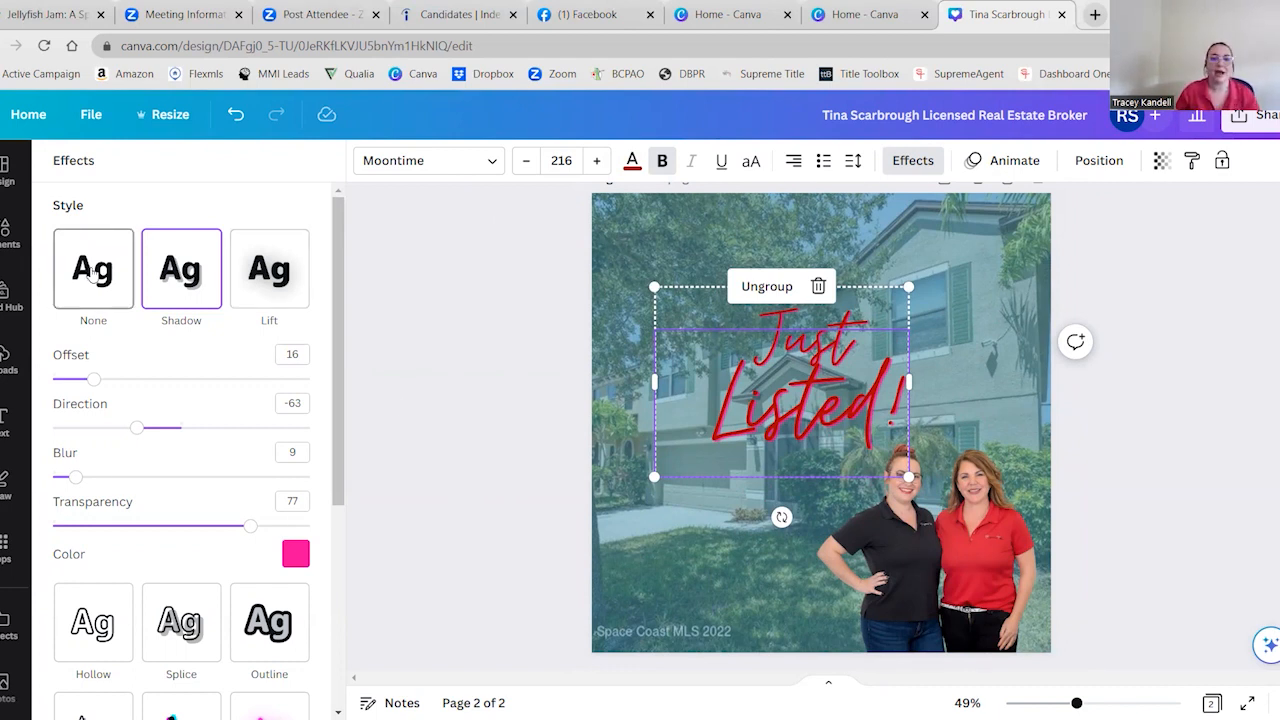
{"action": "left_click", "coordinate": [92, 275]}
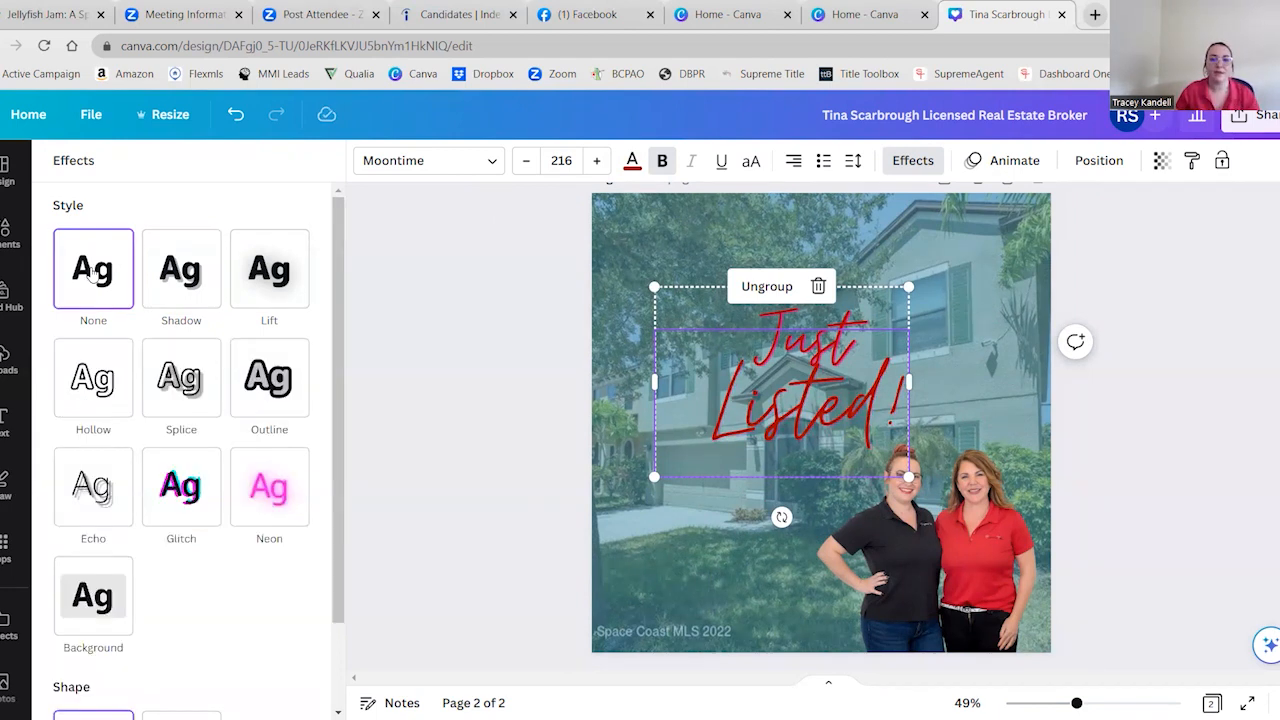
{"action": "left_click", "coordinate": [810, 316]}
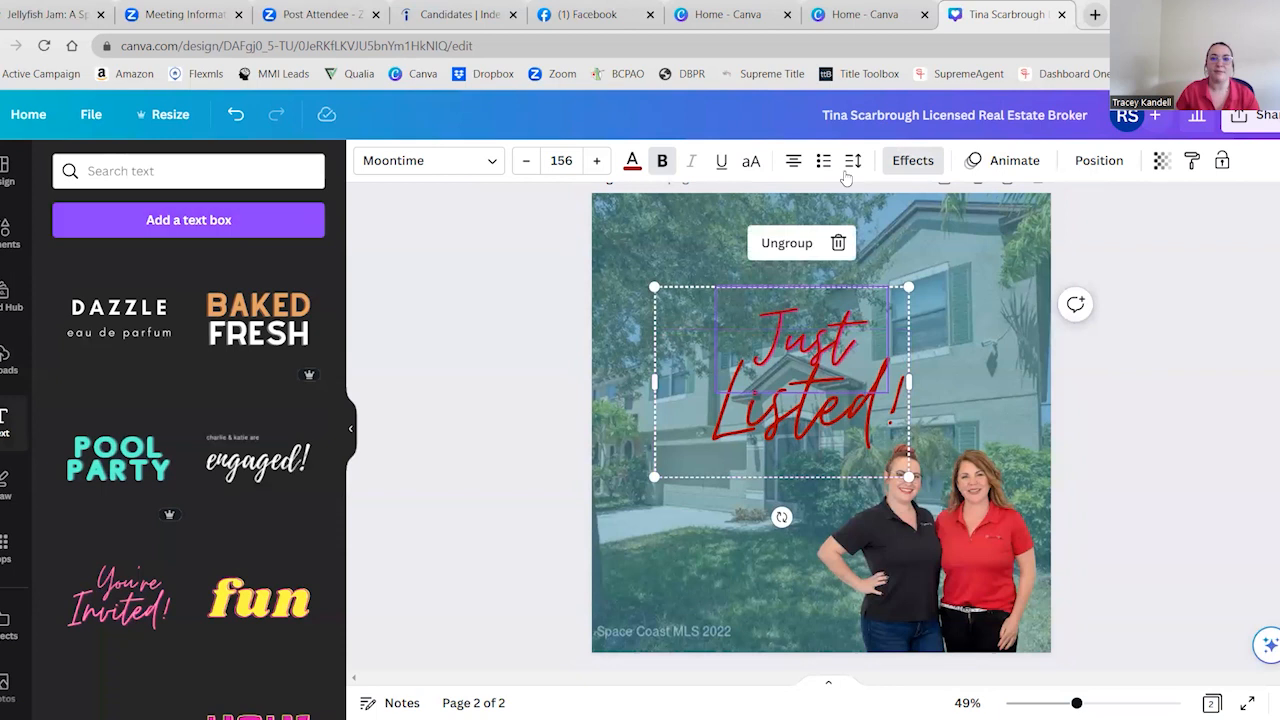
{"action": "left_click", "coordinate": [905, 167]}
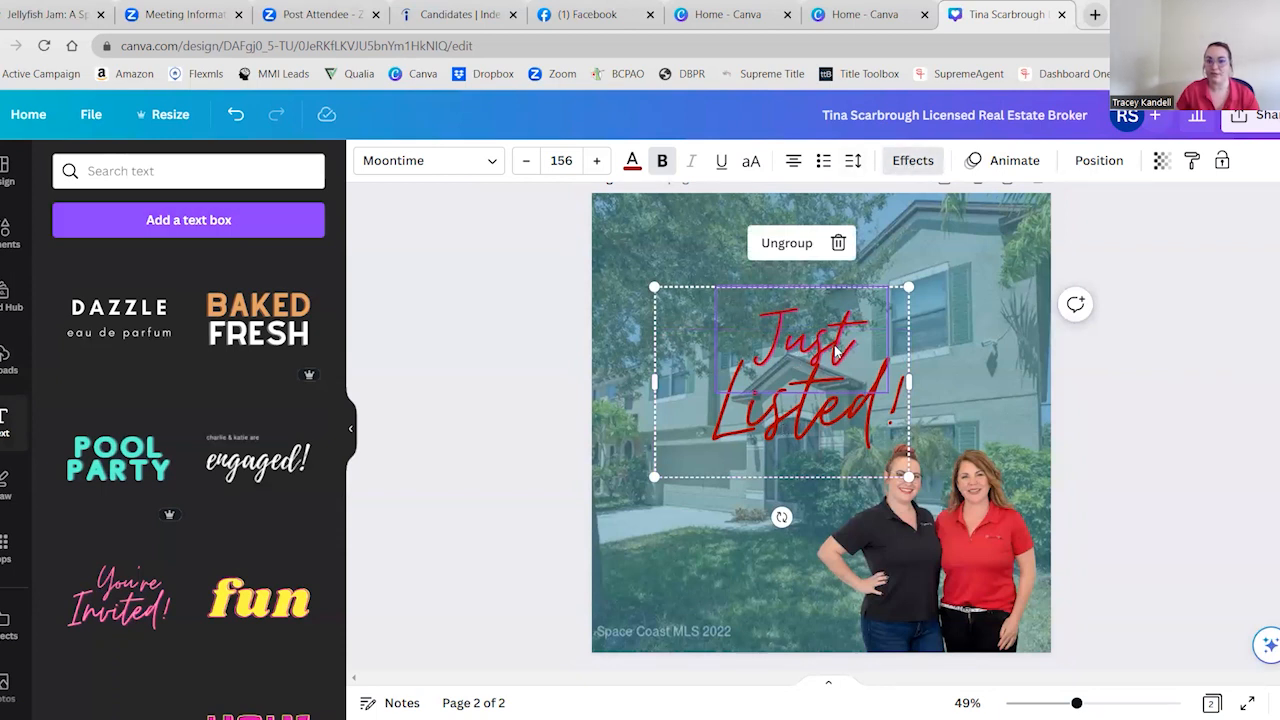
{"action": "left_click", "coordinate": [912, 163]}
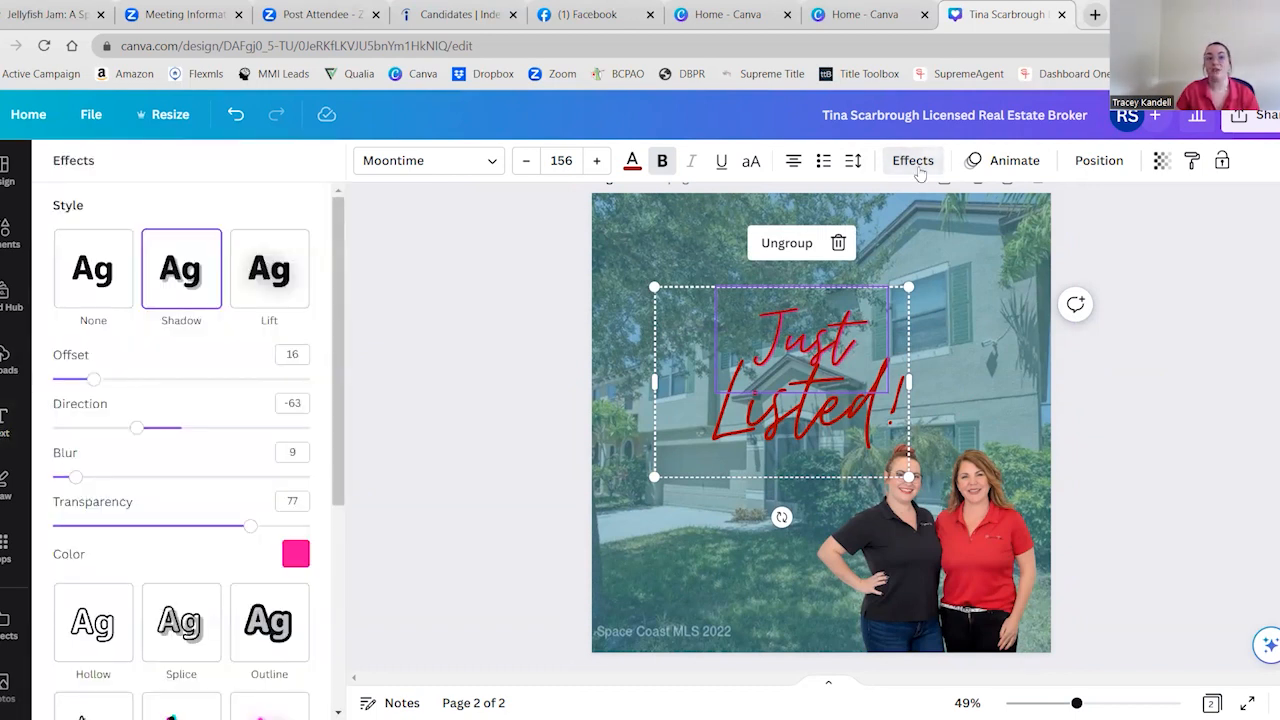
{"action": "left_click", "coordinate": [88, 282]}
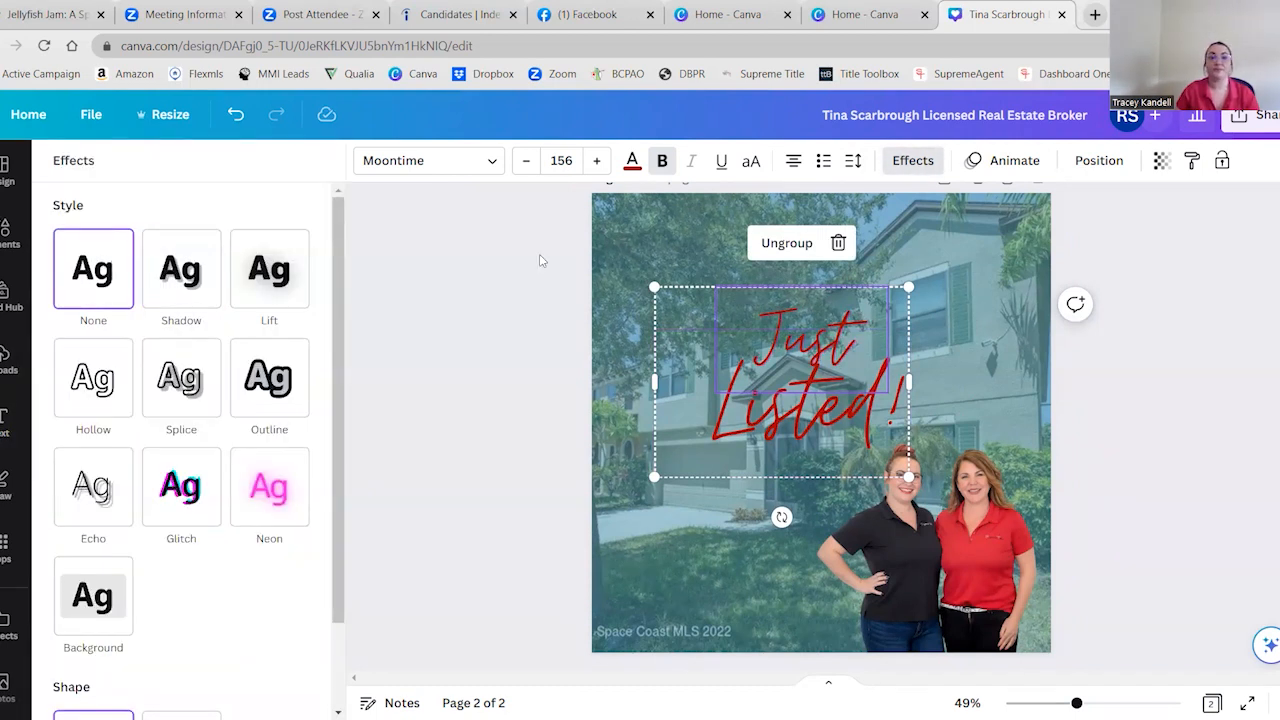
{"action": "left_click", "coordinate": [462, 410]}
{"action": "left_click", "coordinate": [810, 400]}
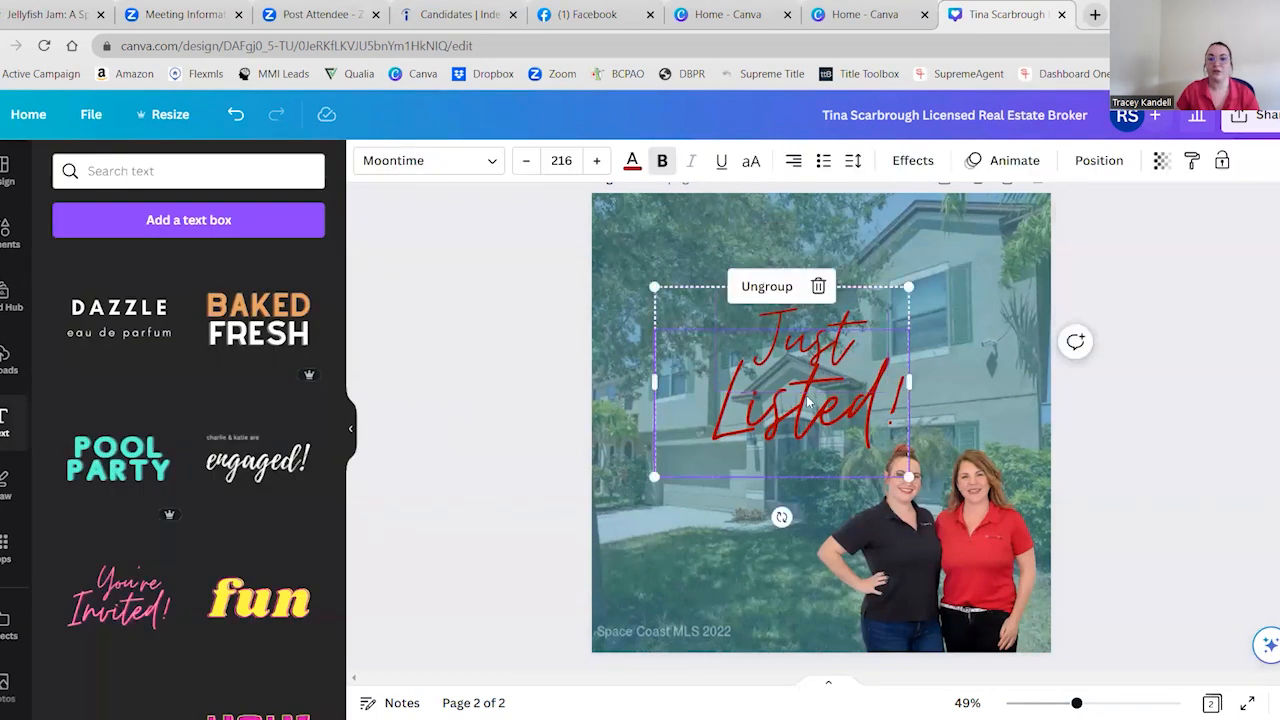
{"action": "left_click", "coordinate": [554, 408]}
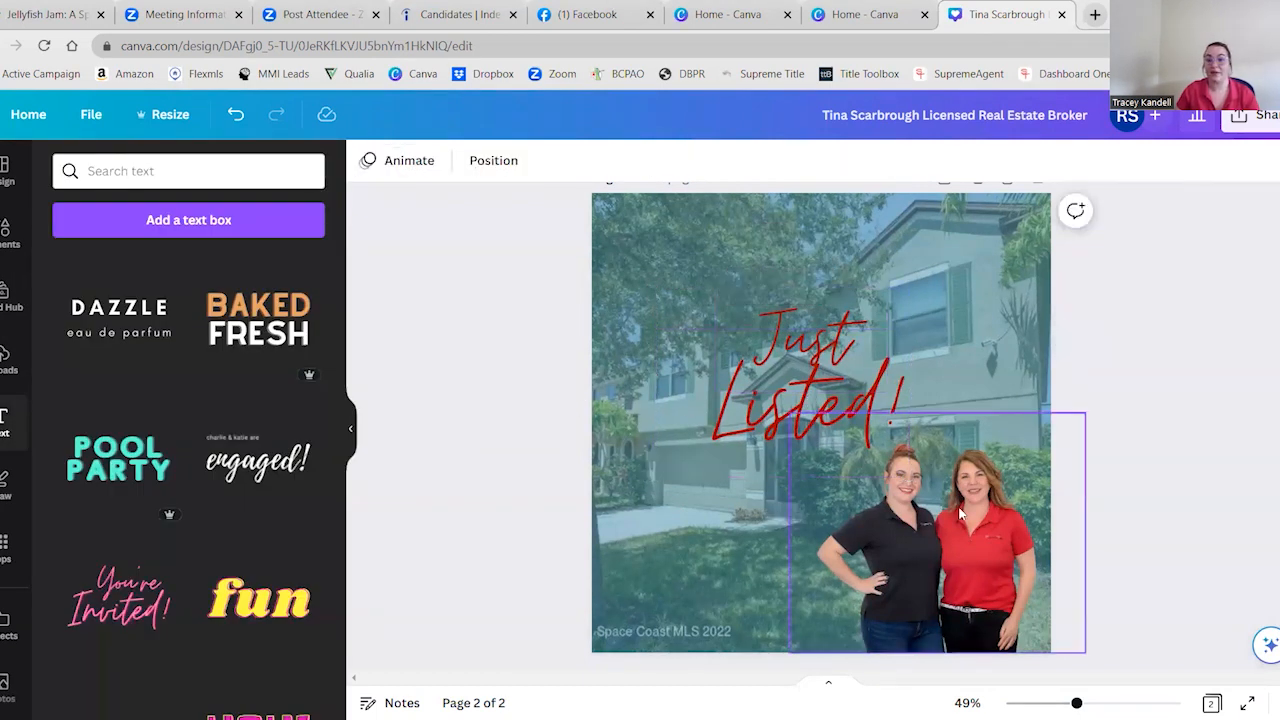
Try flipping the two women's cutout horizontally and vertically, reversing each flip
{"action": "left_click", "coordinate": [935, 568]}
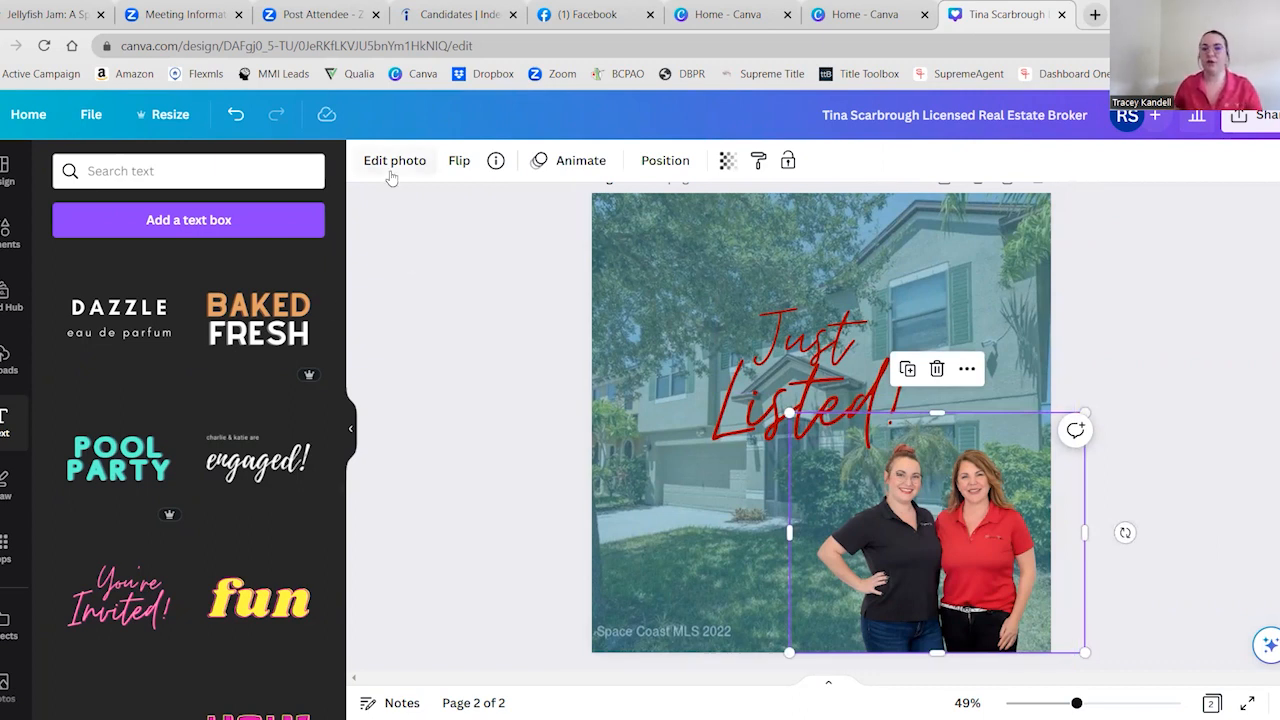
{"action": "left_click", "coordinate": [458, 162]}
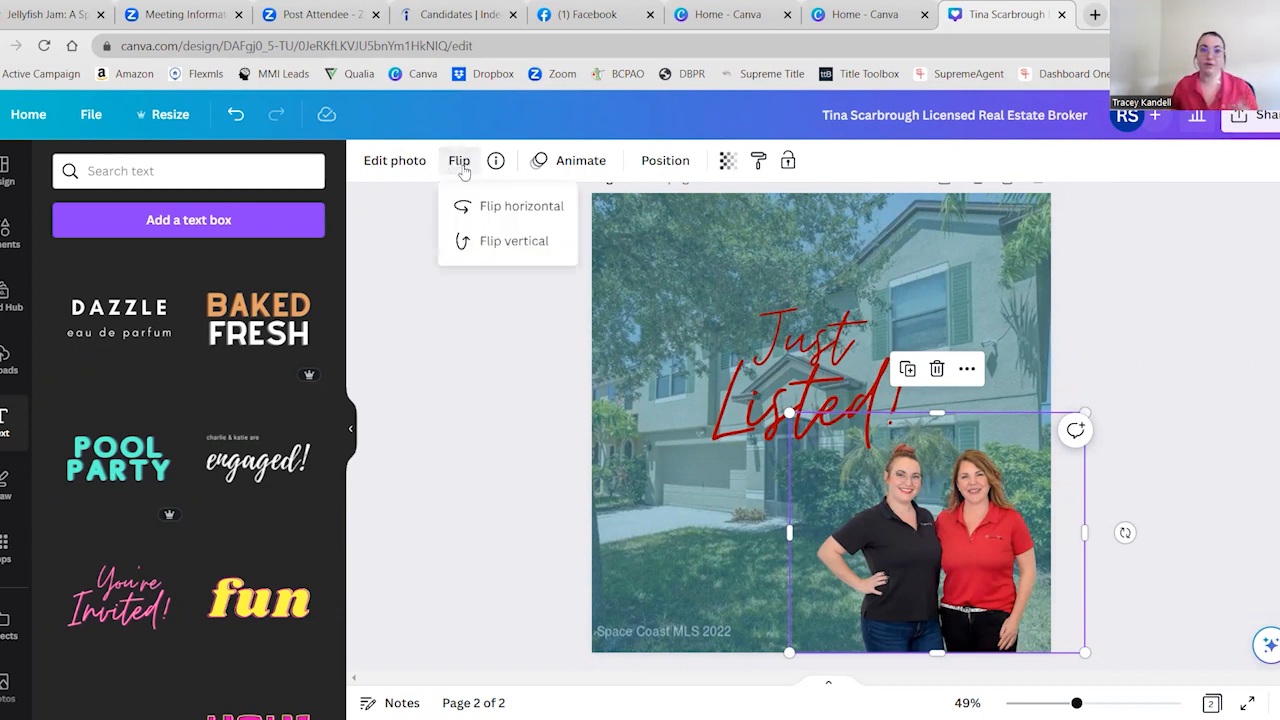
{"action": "left_click", "coordinate": [527, 206]}
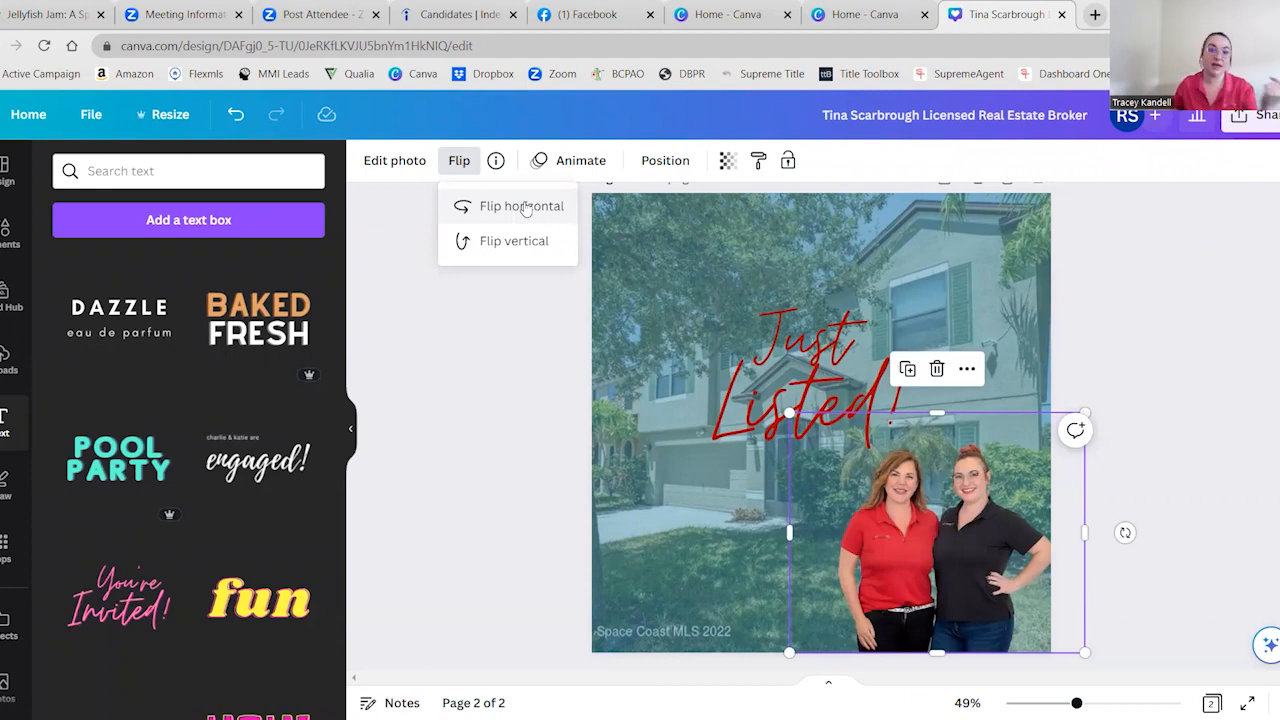
{"action": "left_click", "coordinate": [527, 206]}
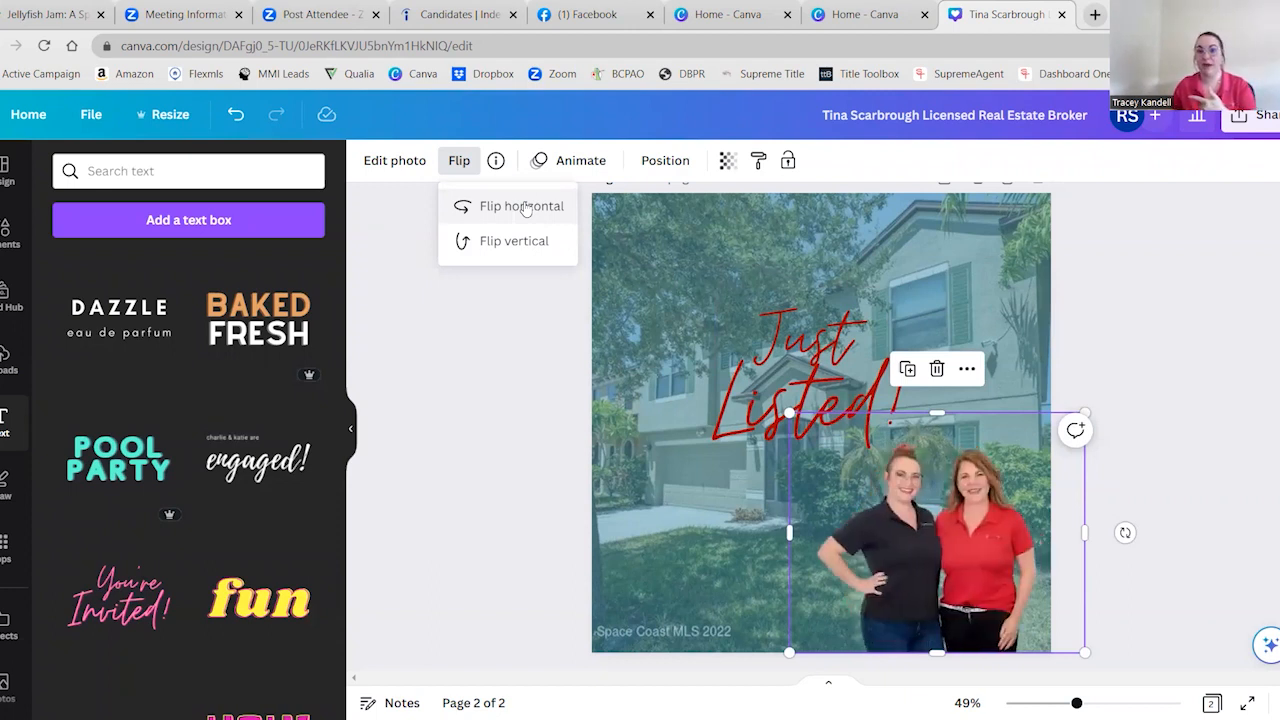
{"action": "left_click", "coordinate": [524, 243]}
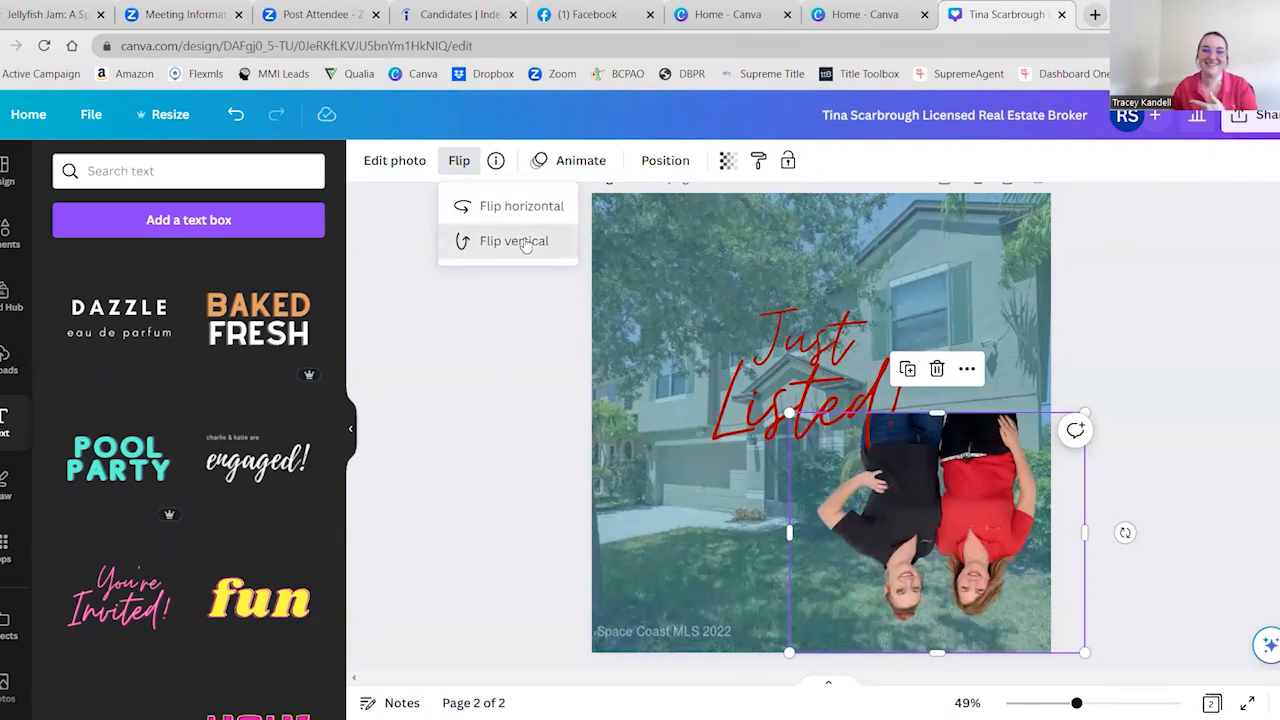
{"action": "left_click", "coordinate": [524, 243]}
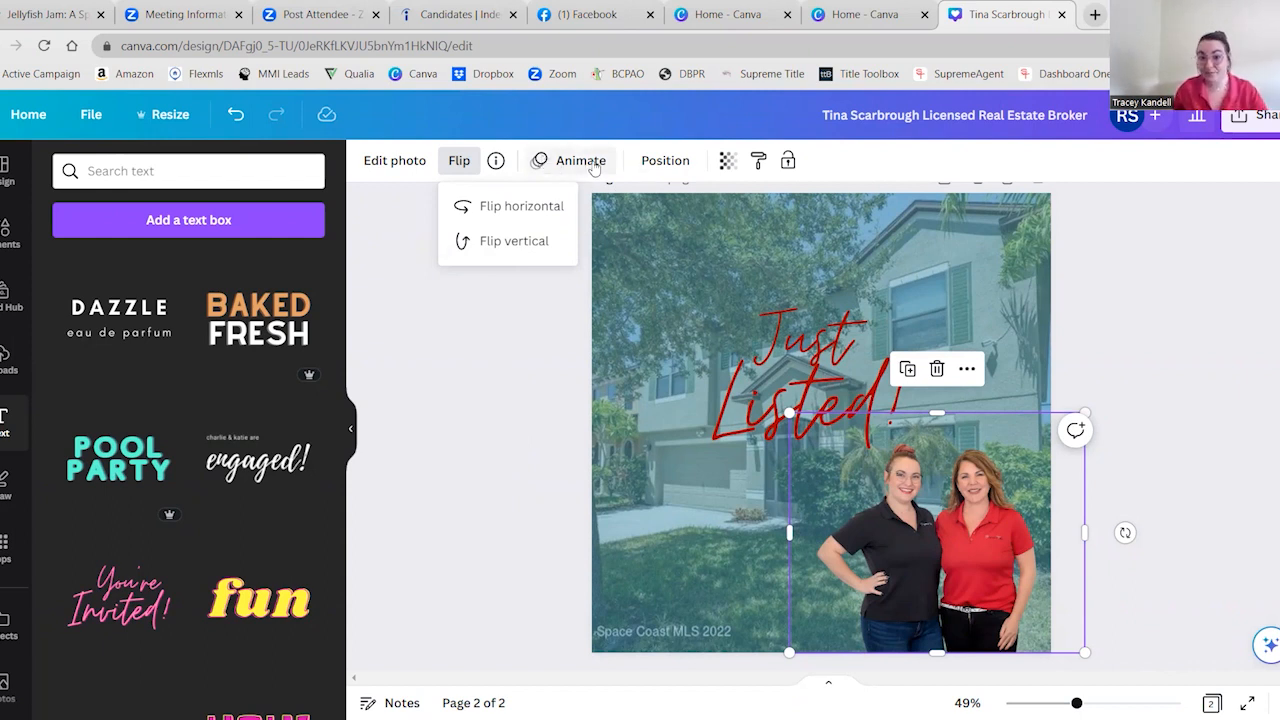
{"action": "left_click", "coordinate": [526, 444]}
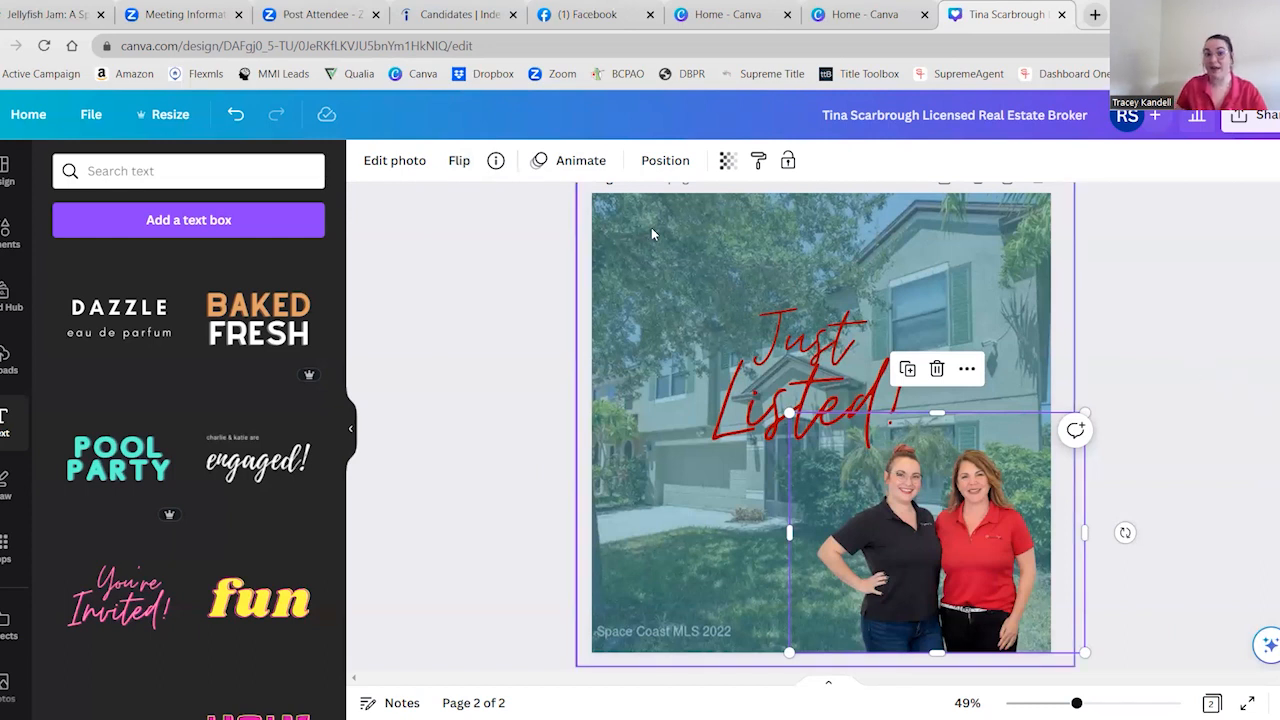
Look through the photo animation options for the two women's cutout without applying any
{"action": "left_click", "coordinate": [567, 163]}
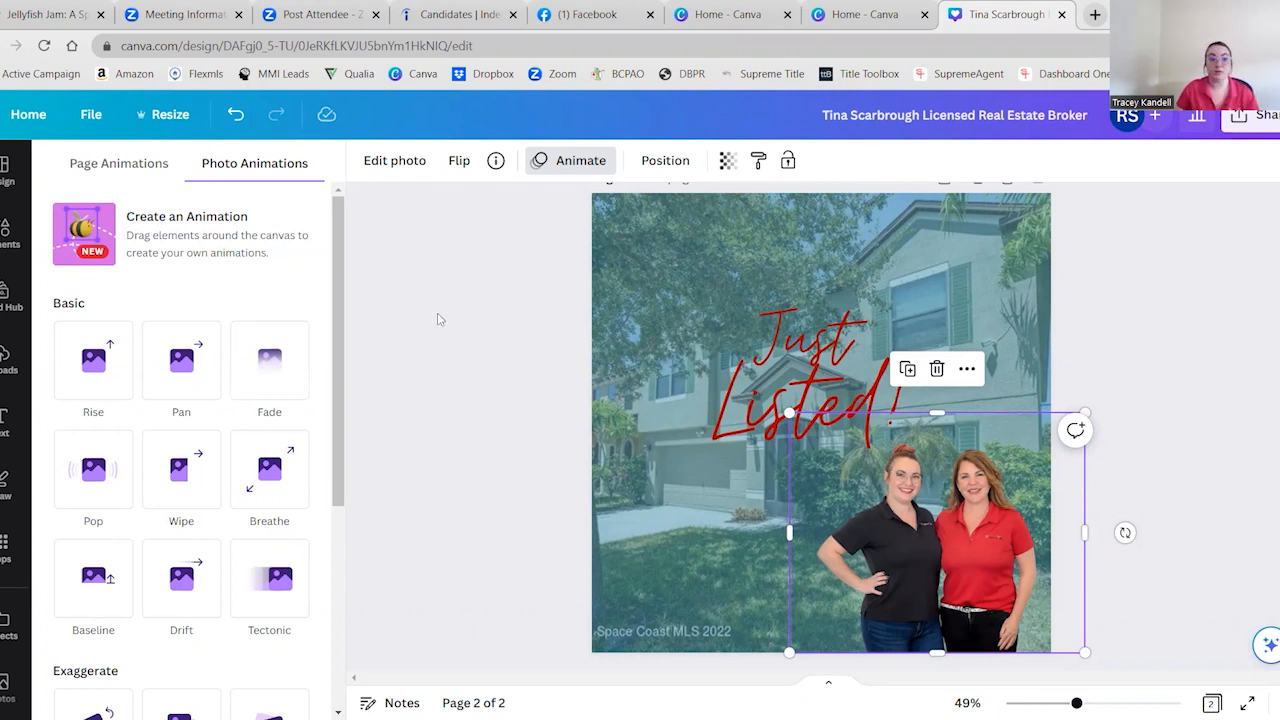
{"action": "scroll", "coordinate": [224, 297], "scroll_direction": "down", "scroll_amount": 4}
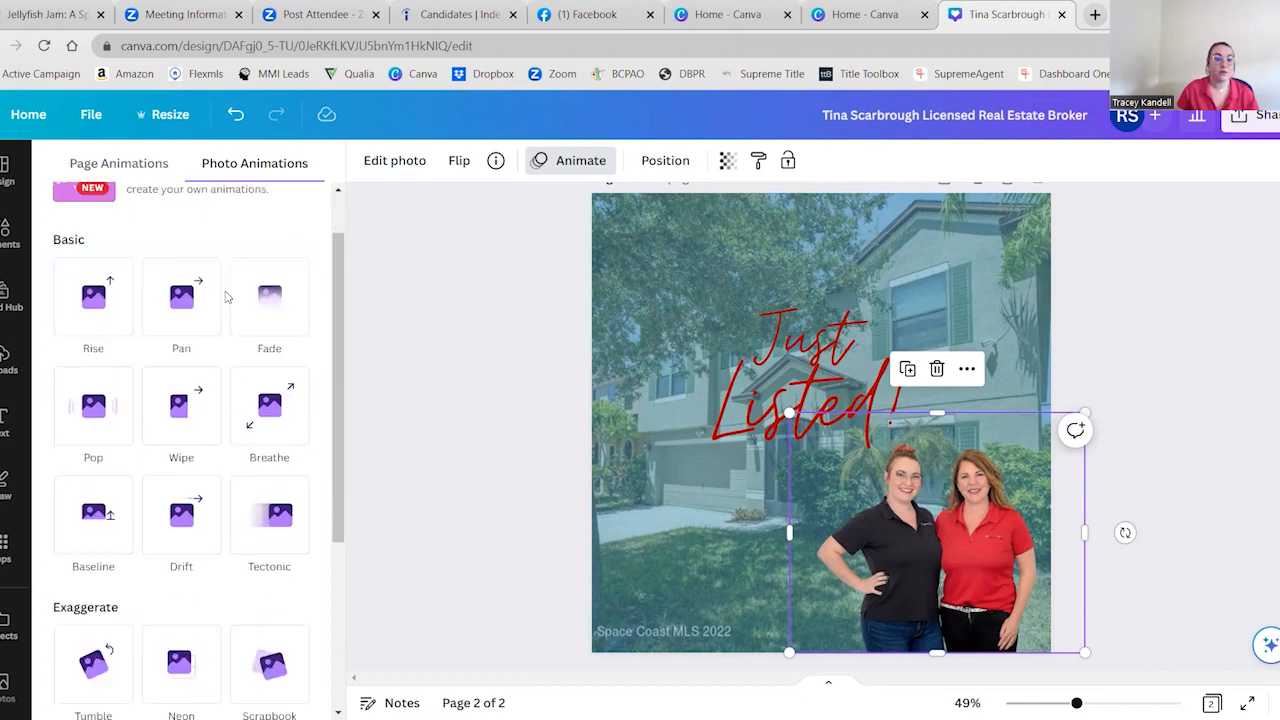
{"action": "scroll", "coordinate": [224, 297], "scroll_direction": "up", "scroll_amount": 4}
{"action": "left_click", "coordinate": [825, 445]}
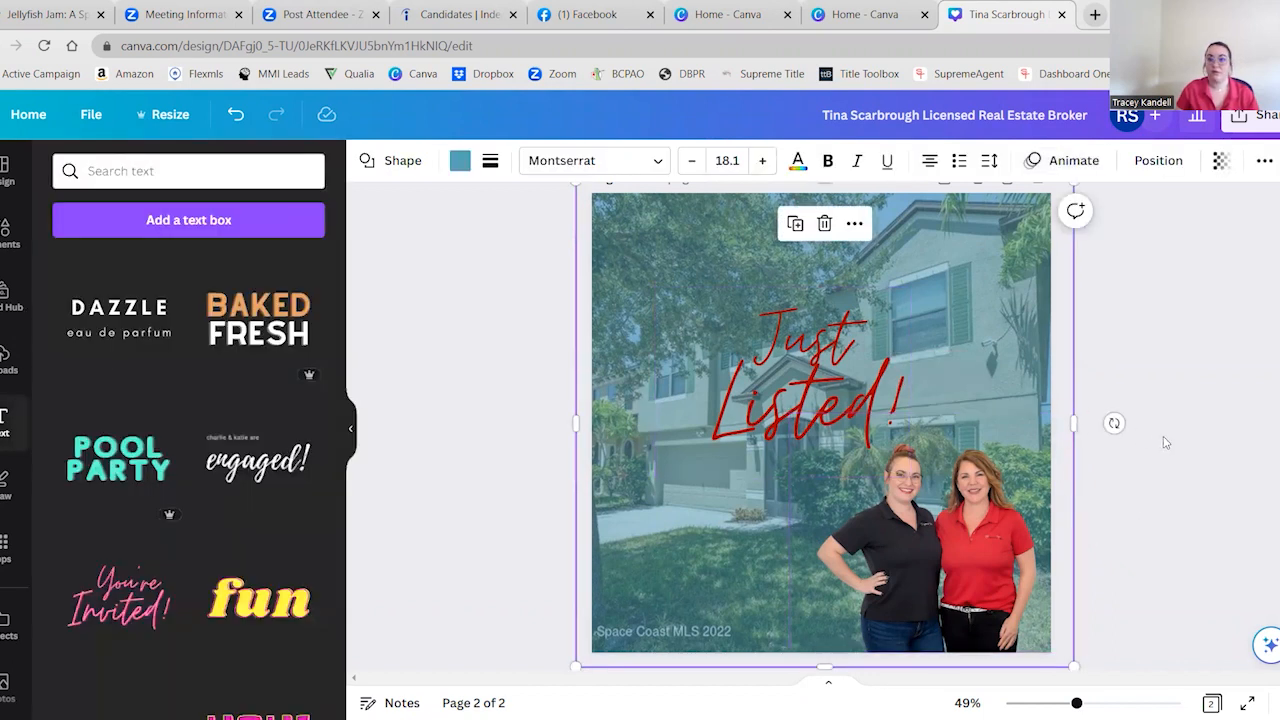
{"action": "left_click", "coordinate": [978, 525]}
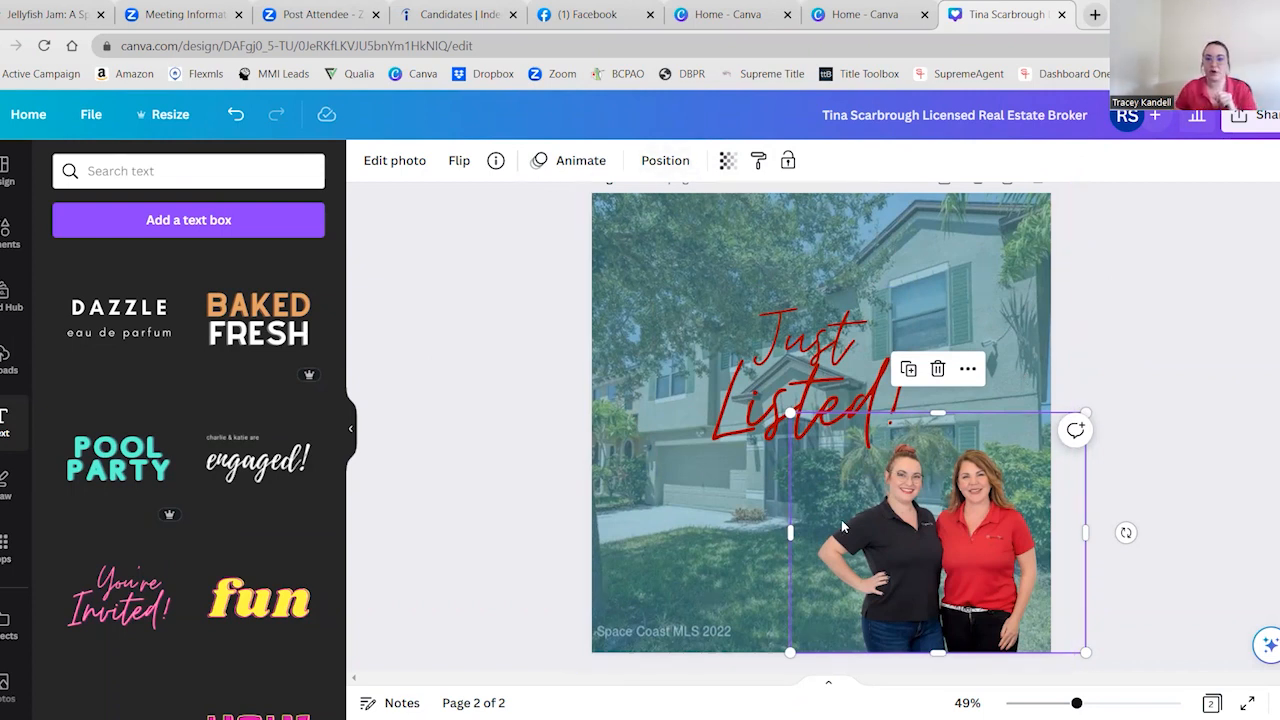
Look through the photo effects, filters and adjustment settings for the two women's cutout without applying any
{"action": "left_click", "coordinate": [390, 162]}
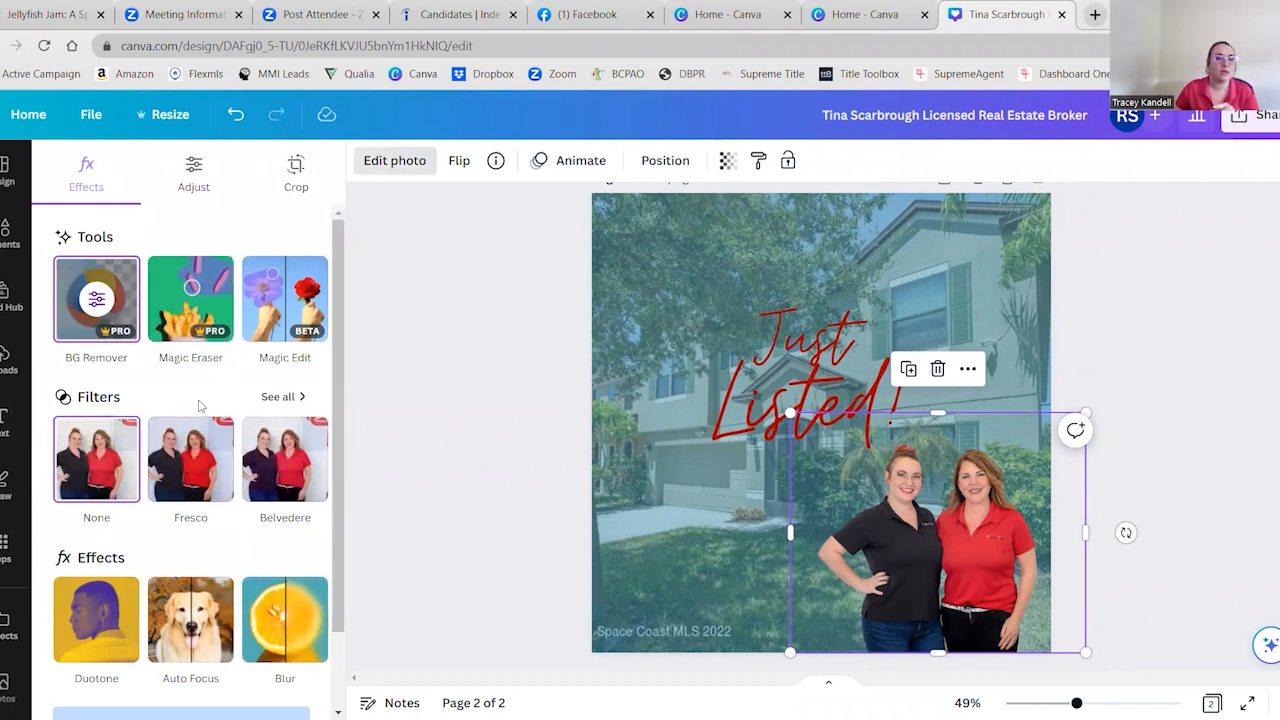
{"action": "scroll", "coordinate": [200, 400], "scroll_direction": "down", "scroll_amount": 2}
{"action": "scroll", "coordinate": [200, 405], "scroll_direction": "up", "scroll_amount": 1}
{"action": "scroll", "coordinate": [210, 440], "scroll_direction": "down", "scroll_amount": 2}
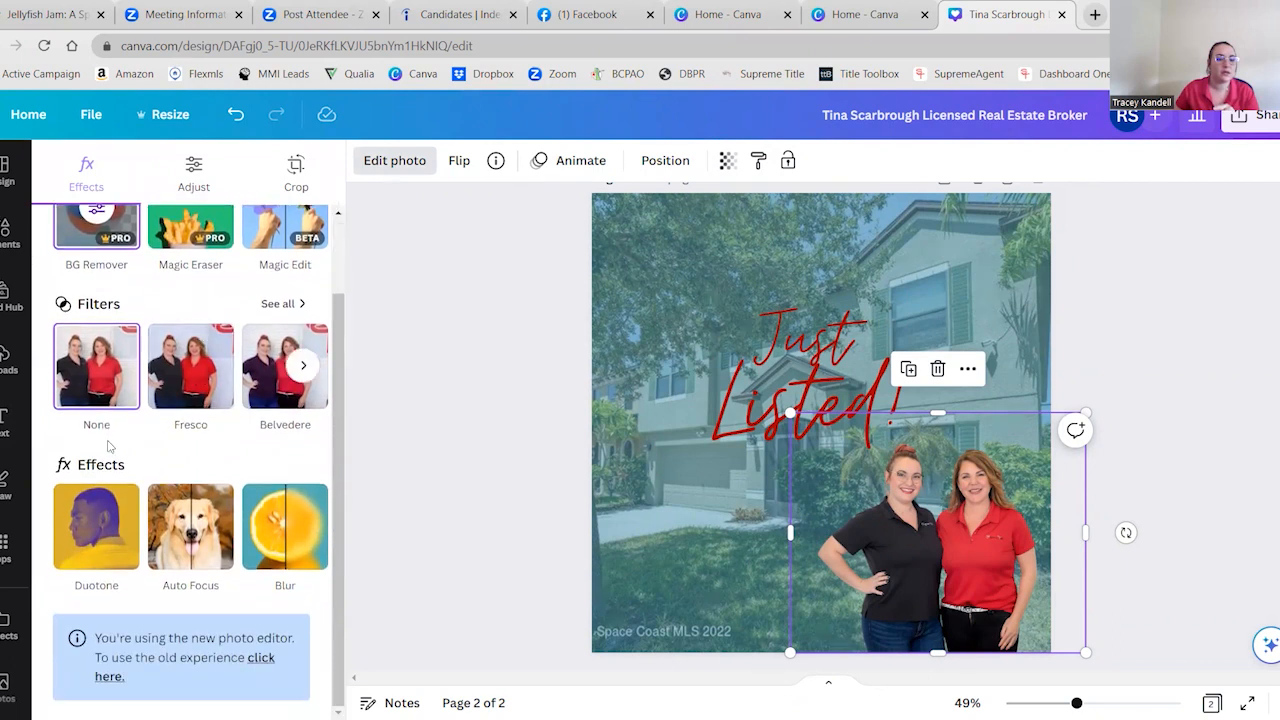
{"action": "scroll", "coordinate": [255, 480], "scroll_direction": "up", "scroll_amount": 2}
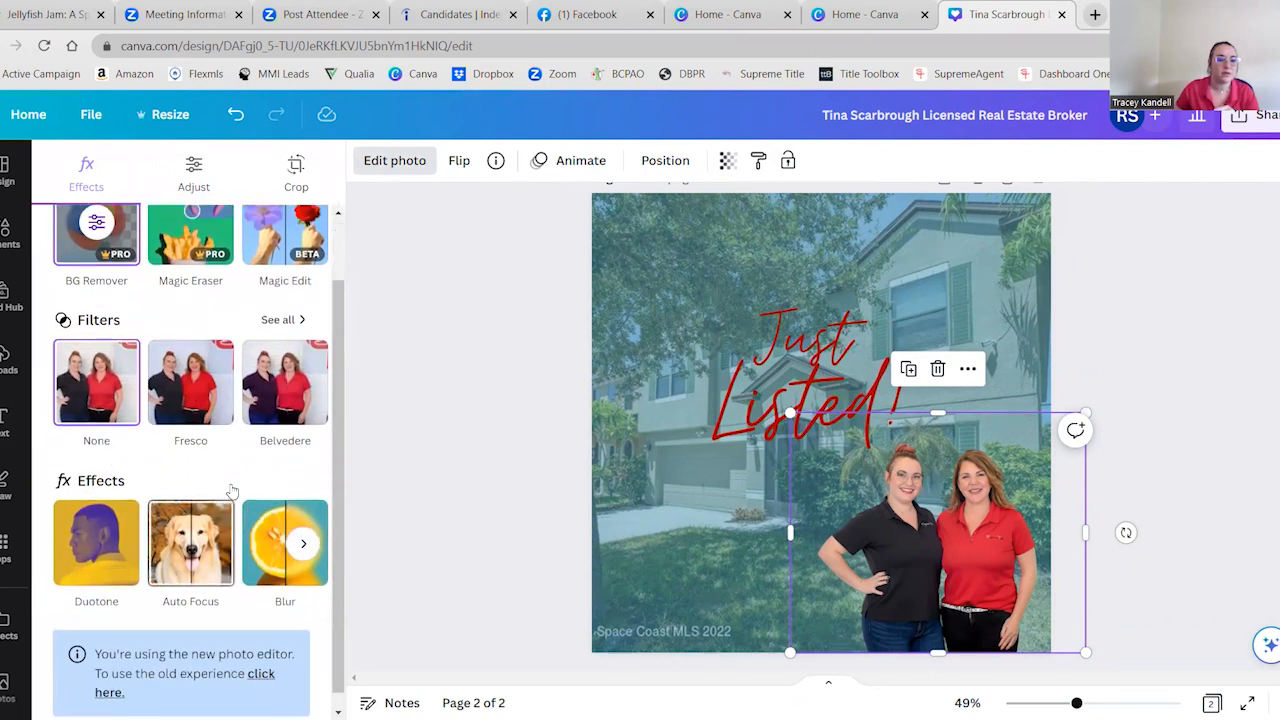
{"action": "left_click", "coordinate": [193, 172]}
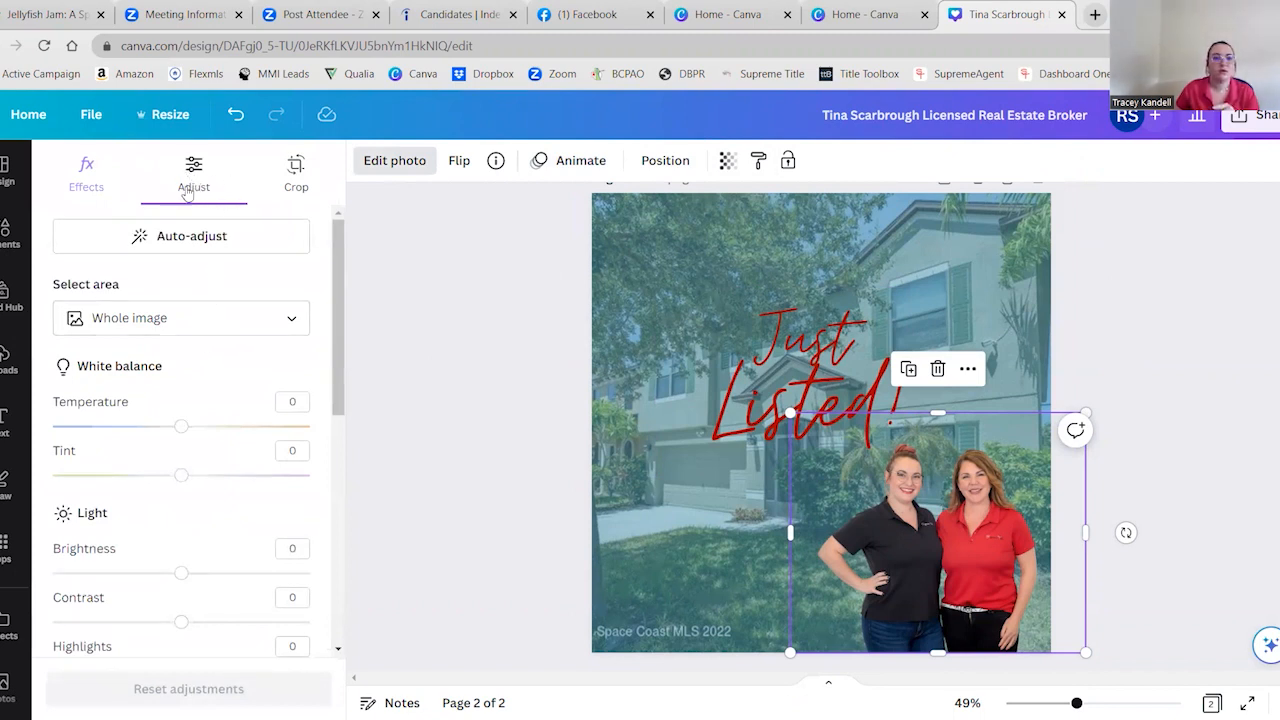
{"action": "scroll", "coordinate": [184, 302], "scroll_direction": "down", "scroll_amount": 5}
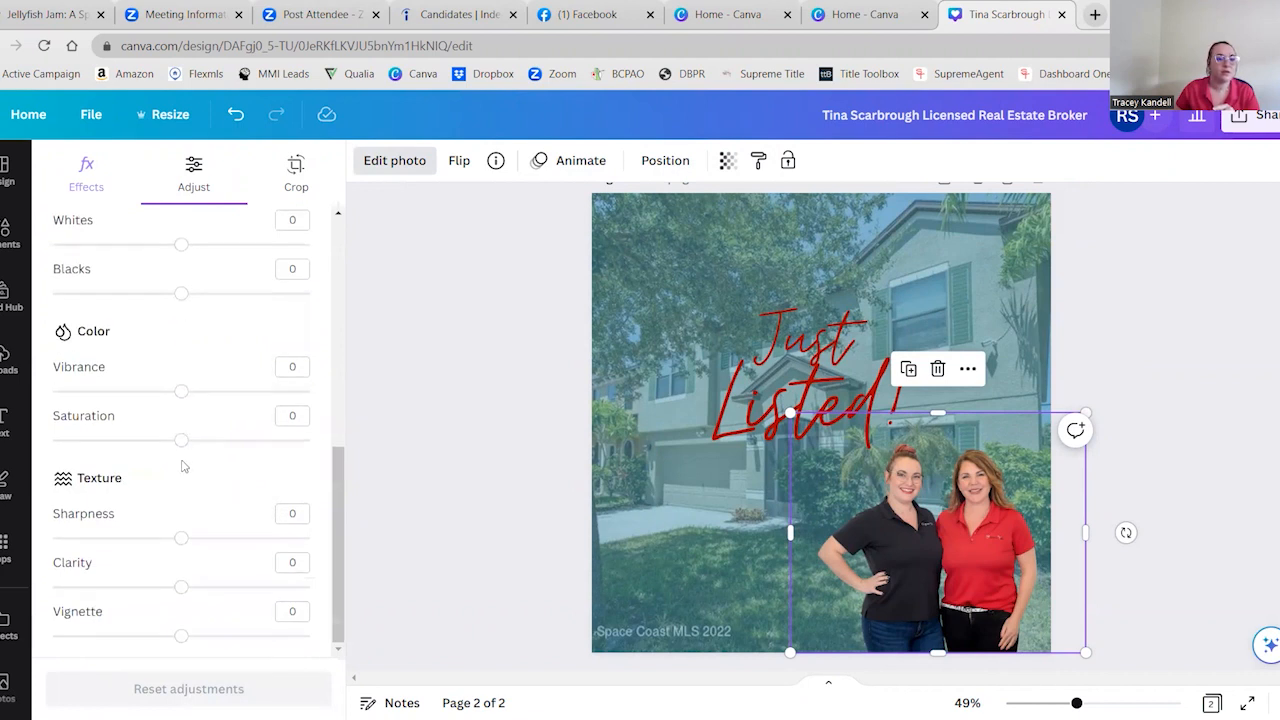
{"action": "scroll", "coordinate": [184, 468], "scroll_direction": "up", "scroll_amount": 5}
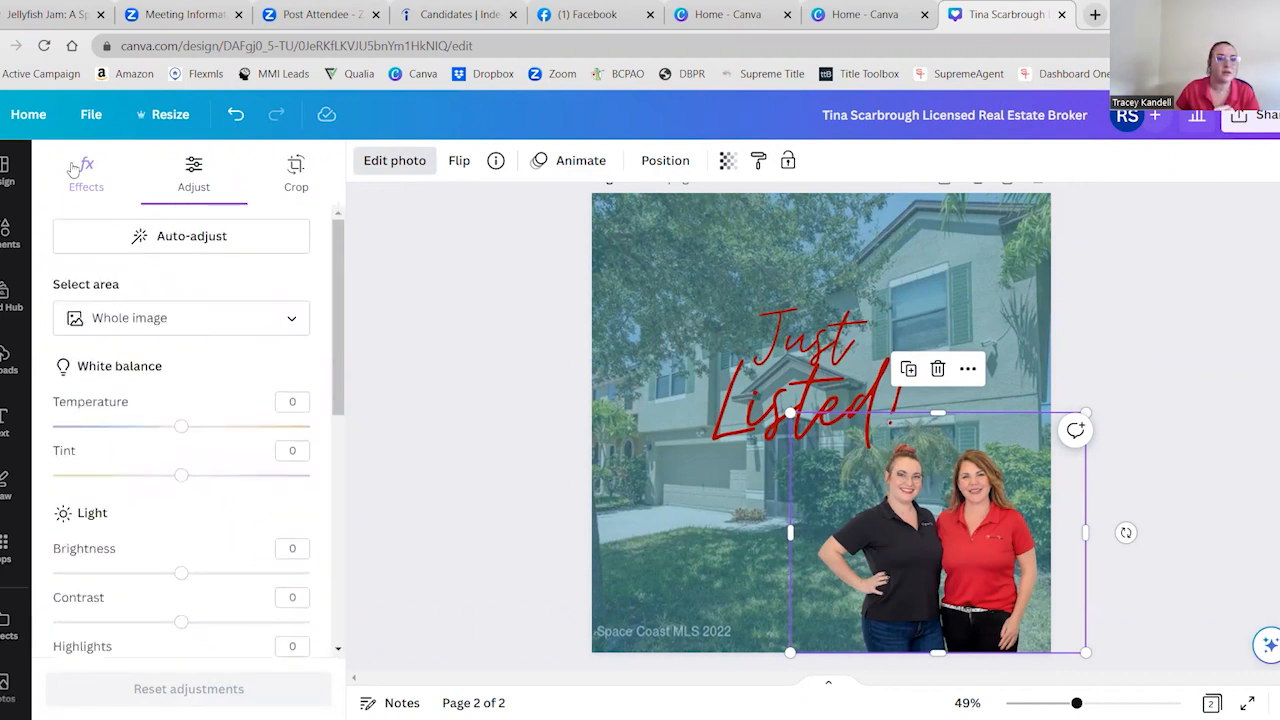
{"action": "left_click", "coordinate": [88, 185]}
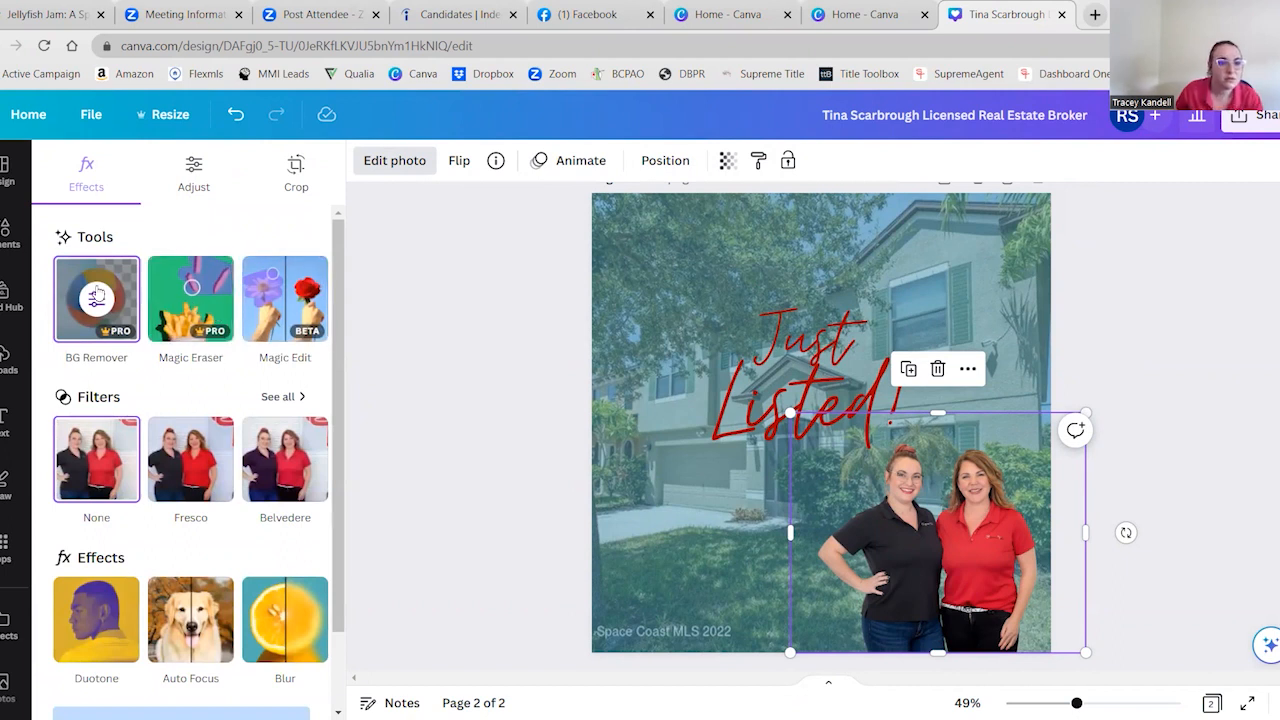
Try the Background Remover brushes at size 14 on the two women's cutout, erasing and restoring the red hair bun
{"action": "left_click", "coordinate": [96, 296]}
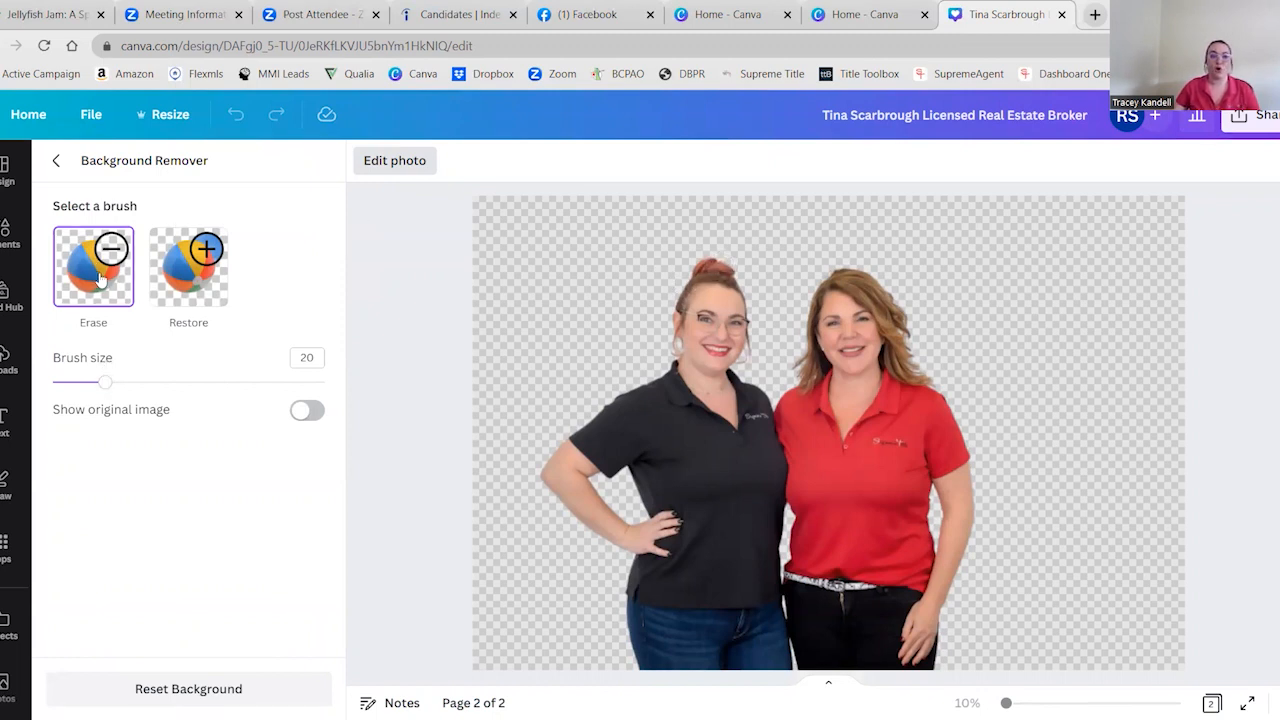
{"action": "left_click_drag", "start_coordinate": [104, 388], "coordinate": [88, 386]}
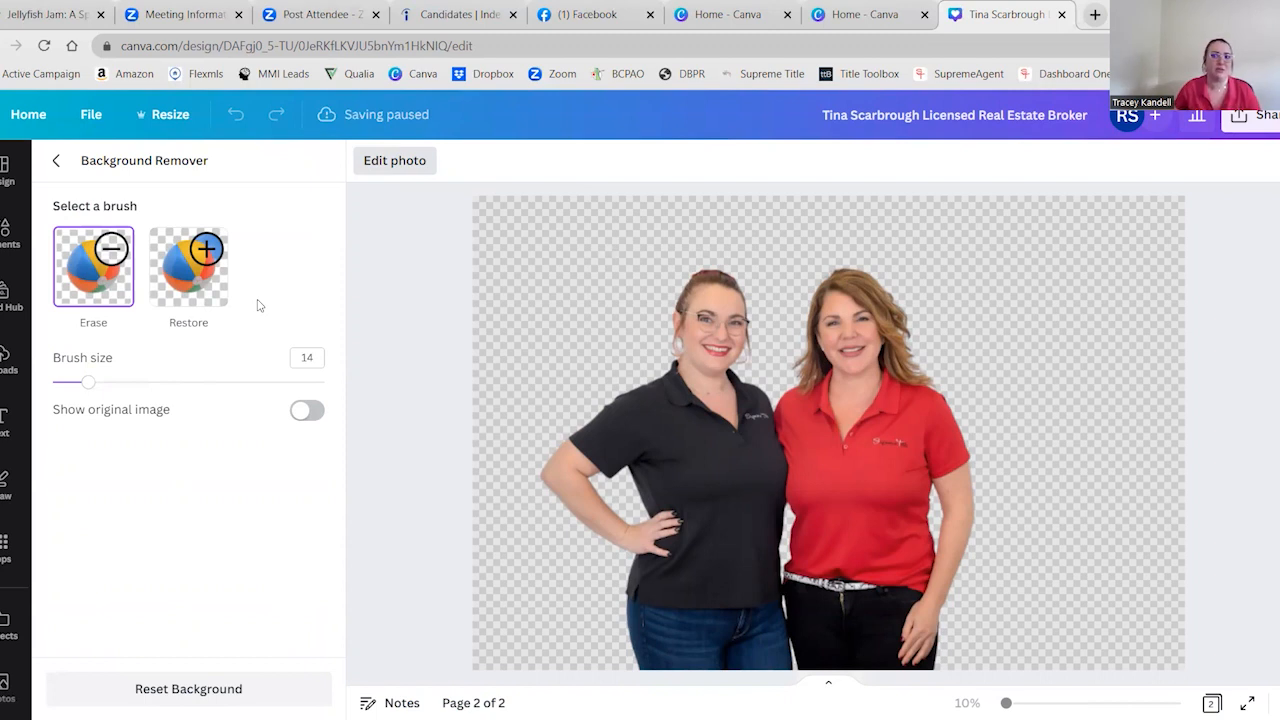
{"action": "left_click", "coordinate": [197, 291]}
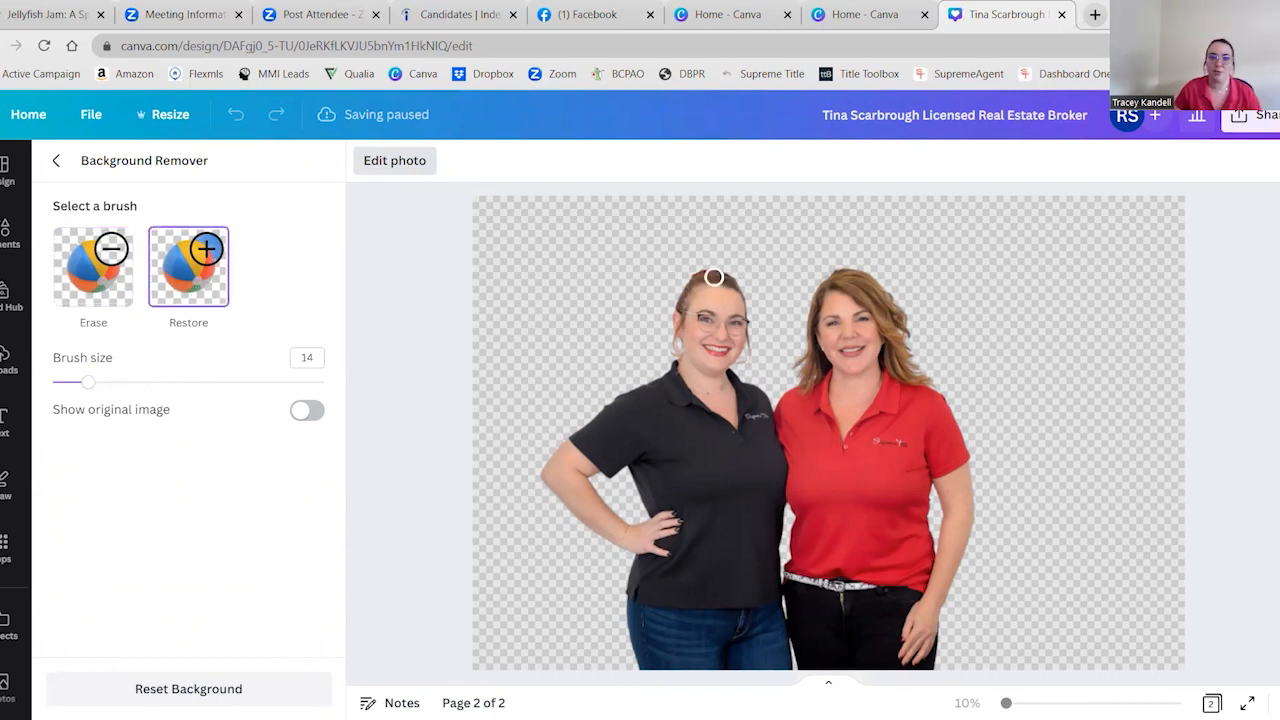
{"action": "mouse_move", "coordinate": [711, 274]}
{"action": "left_mouse_down"}
{"action": "mouse_move", "coordinate": [697, 268]}
{"action": "mouse_move", "coordinate": [730, 271]}
{"action": "left_mouse_up"}
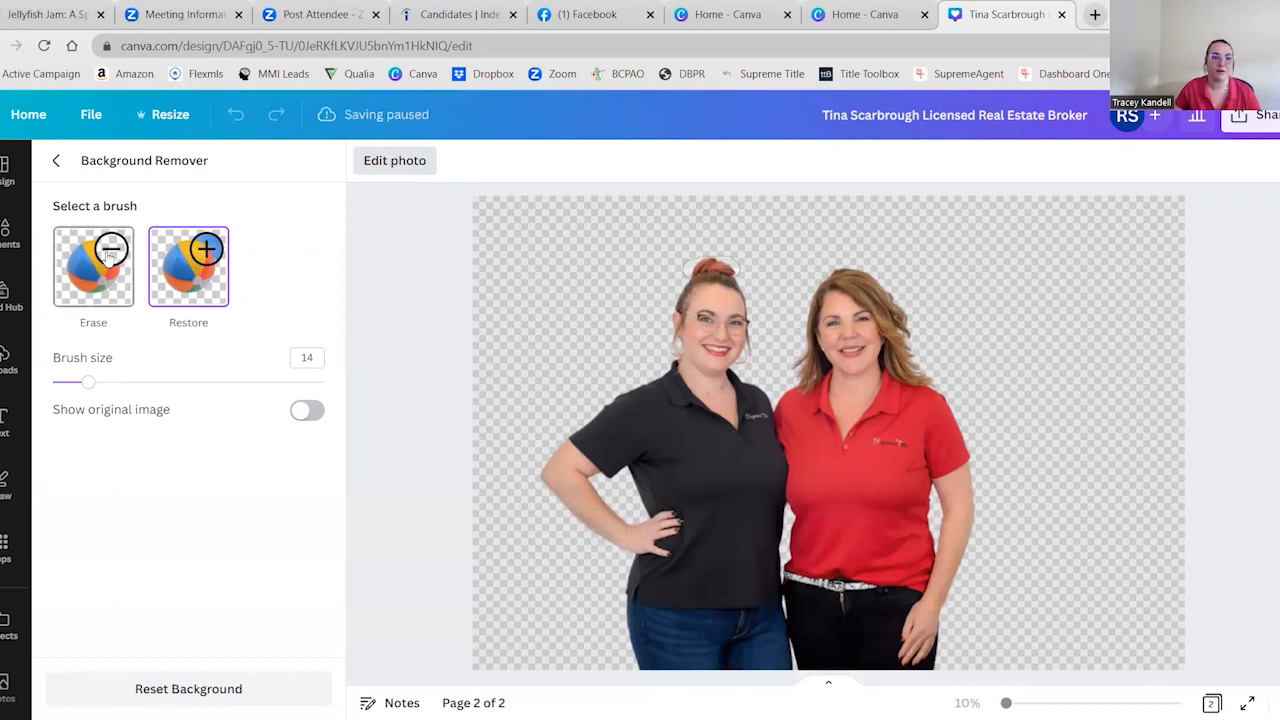
{"action": "left_click", "coordinate": [60, 162]}
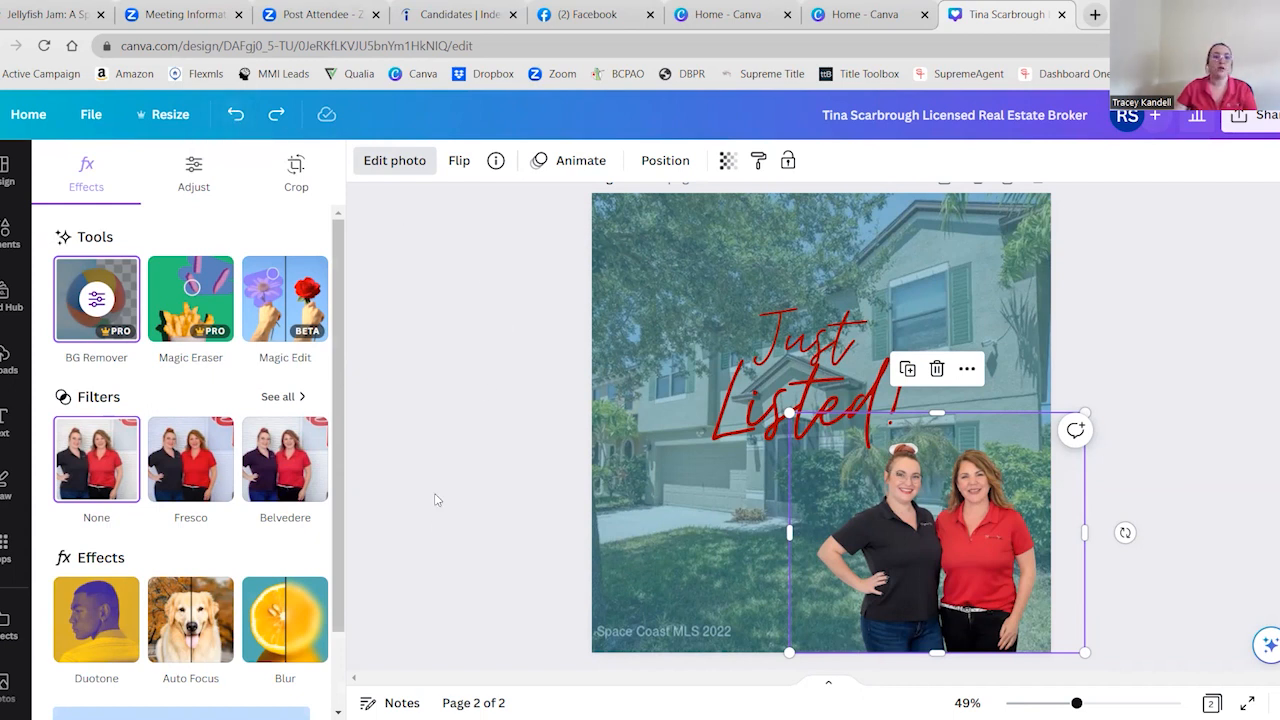
Replace the two women's cutout with a fresh copy of their uploaded photo and remove its background
{"action": "left_click_drag", "start_coordinate": [946, 518], "coordinate": [950, 518]}
{"action": "key", "text": "Delete"}
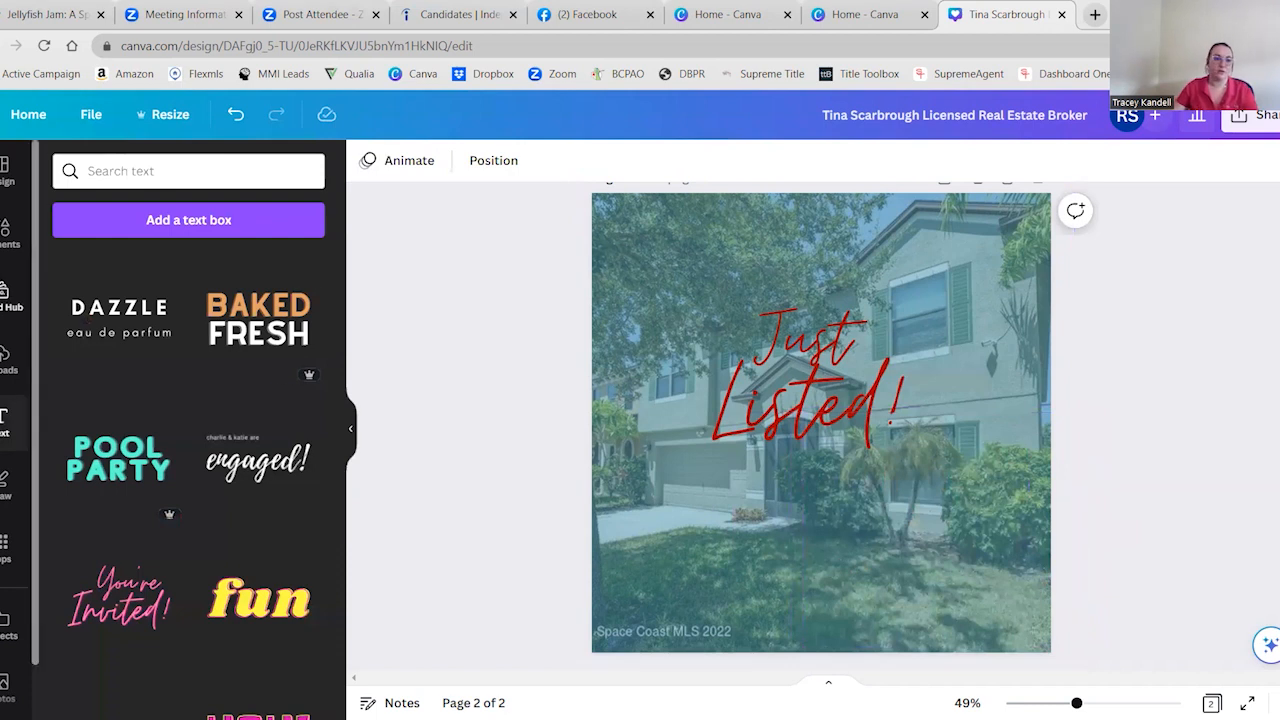
{"action": "left_click", "coordinate": [7, 360]}
{"action": "left_click", "coordinate": [70, 462]}
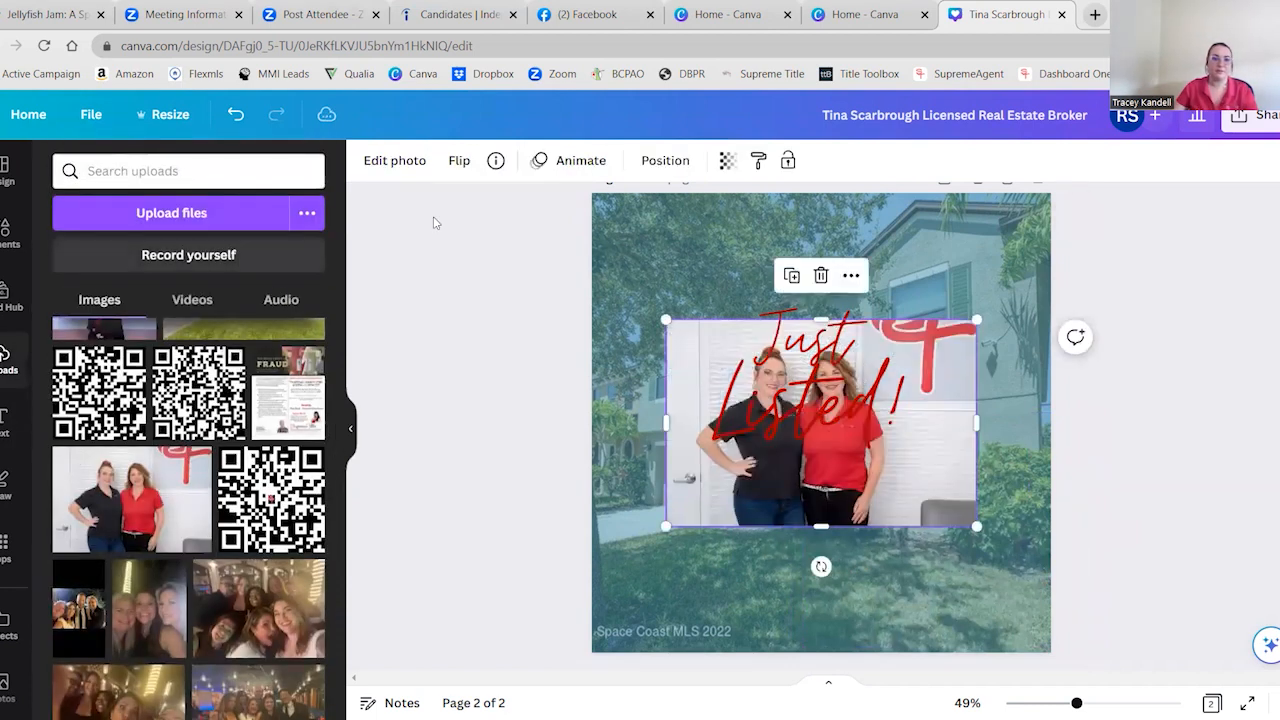
{"action": "left_click_drag", "start_coordinate": [866, 490], "coordinate": [931, 594]}
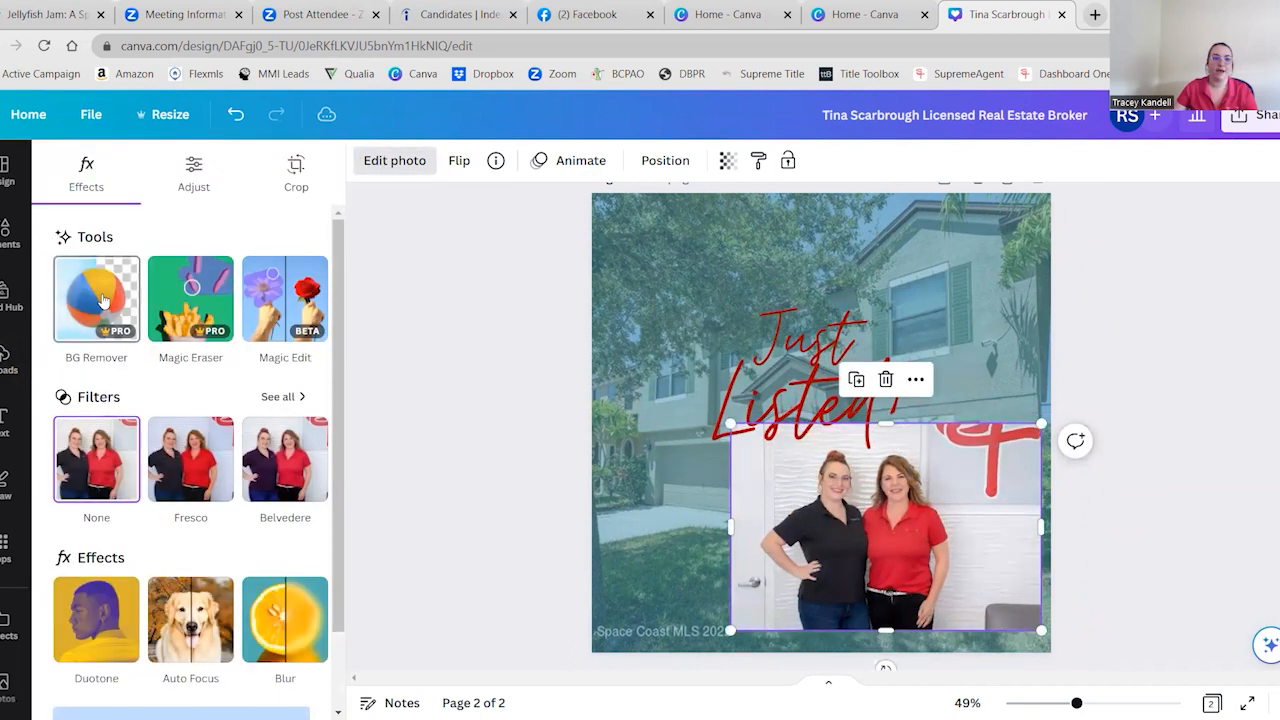
{"action": "left_click", "coordinate": [104, 300]}
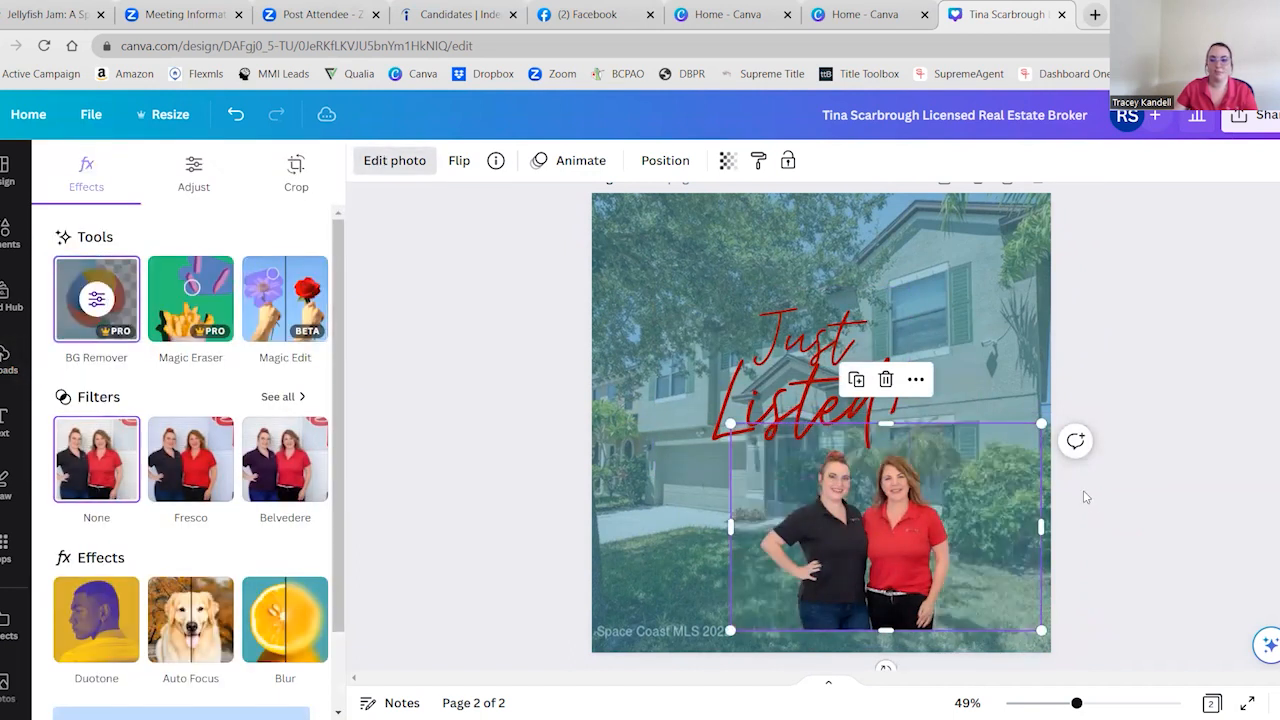
Enlarge the new cutout of the two women and position it against the post's lower-right corner
{"action": "left_click_drag", "start_coordinate": [889, 530], "coordinate": [967, 553]}
{"action": "left_click_drag", "start_coordinate": [812, 450], "coordinate": [771, 414]}
{"action": "left_click_drag", "start_coordinate": [1064, 416], "coordinate": [1070, 410]}
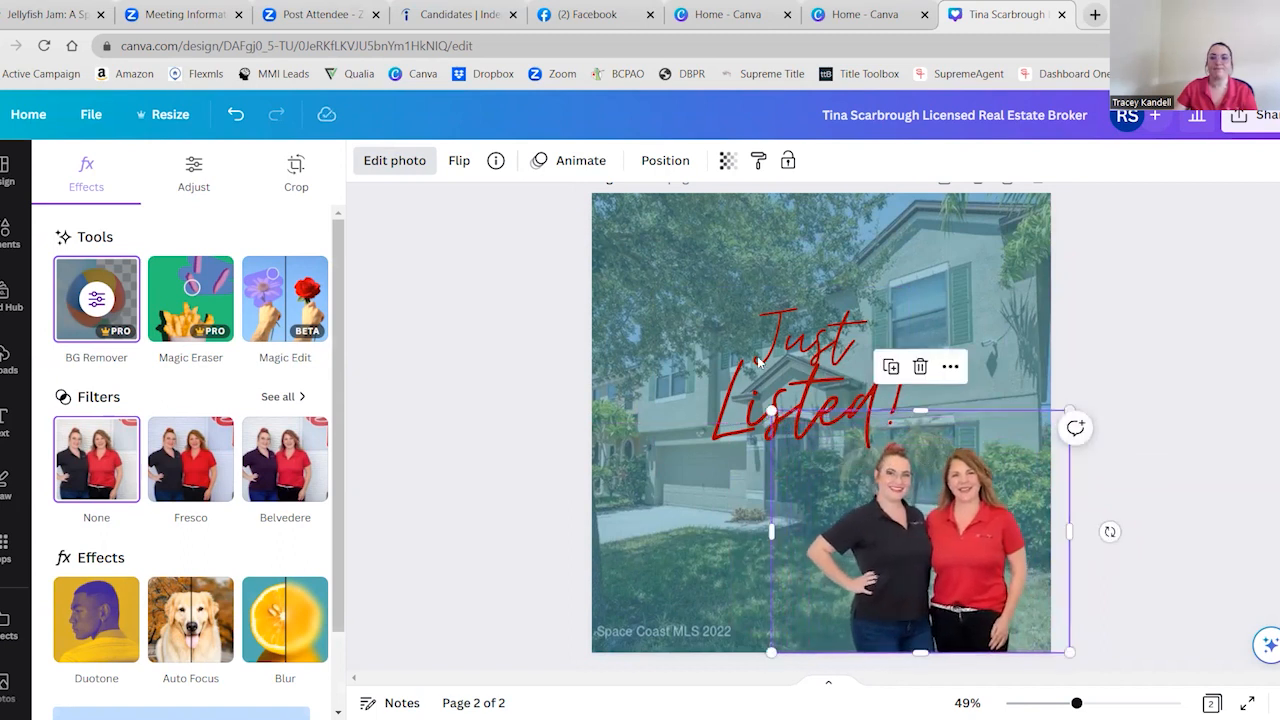
{"action": "left_click", "coordinate": [526, 386]}
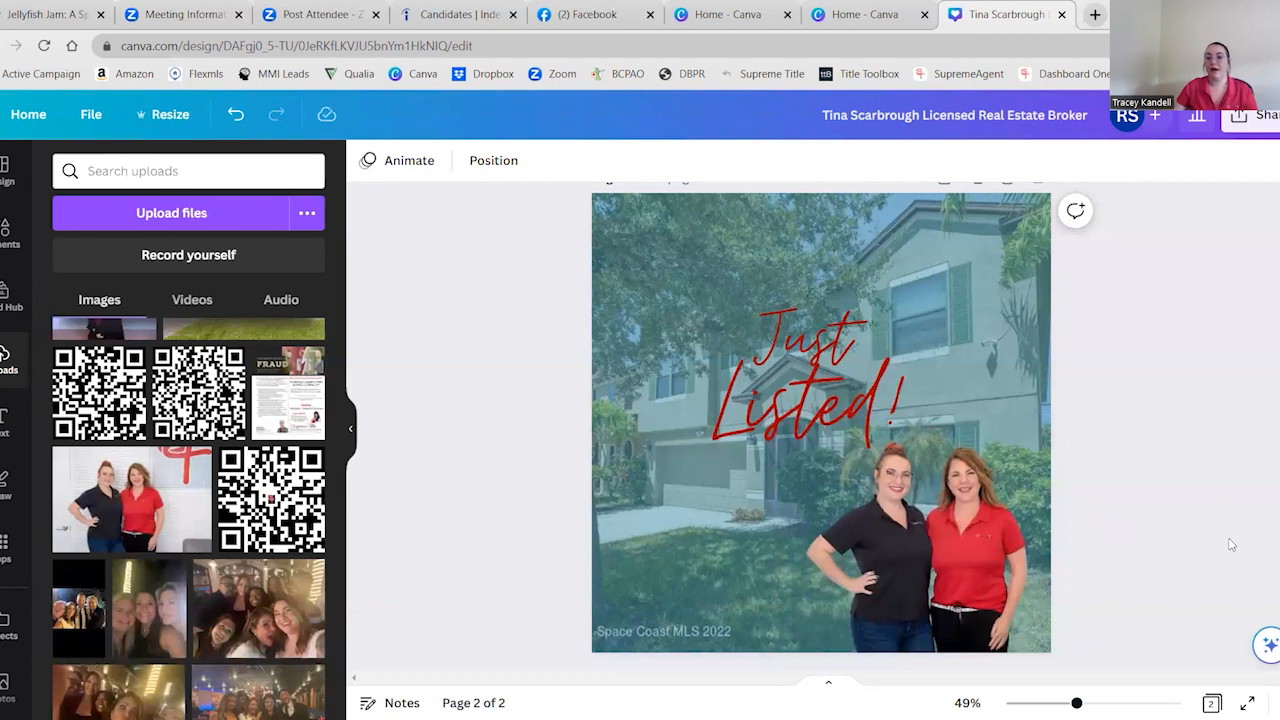
{"action": "left_click", "coordinate": [979, 566]}
{"action": "left_click_drag", "start_coordinate": [979, 566], "coordinate": [990, 566]}
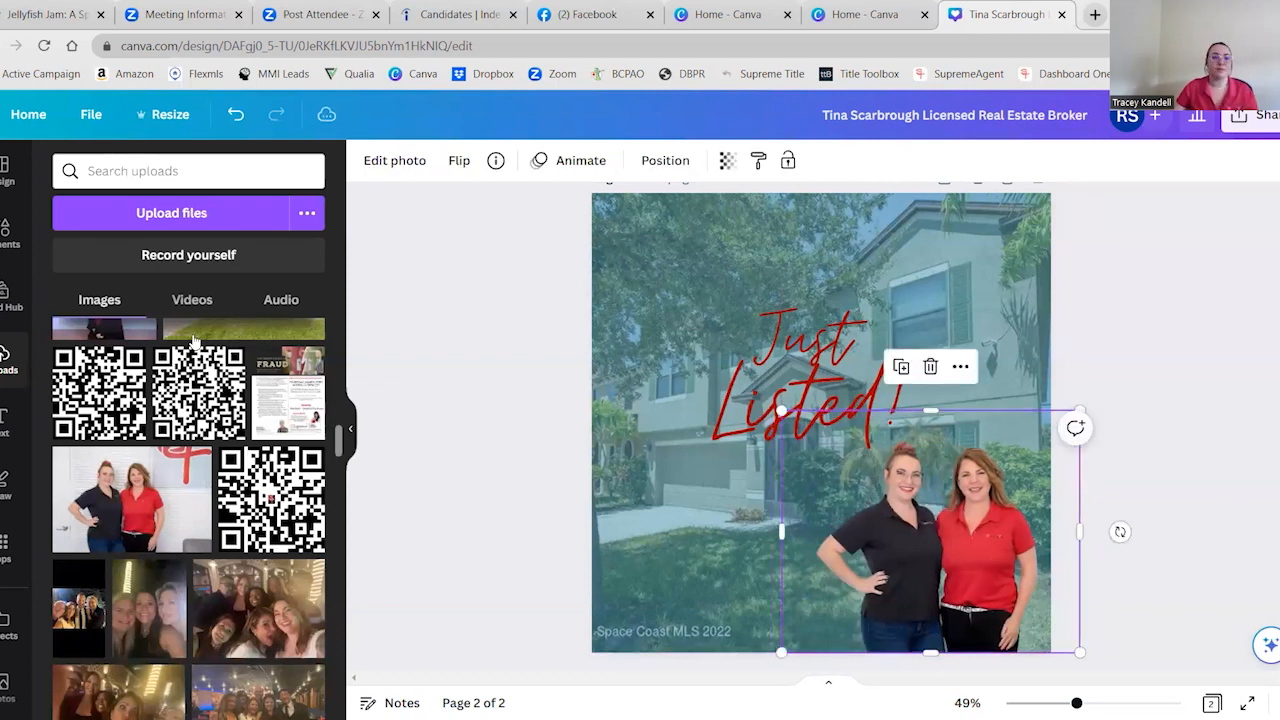
Find the Supreme Title logo by searching uploads for "supre" and place it small above the Space Coast MLS 2022 watermark
{"action": "left_click", "coordinate": [200, 156]}
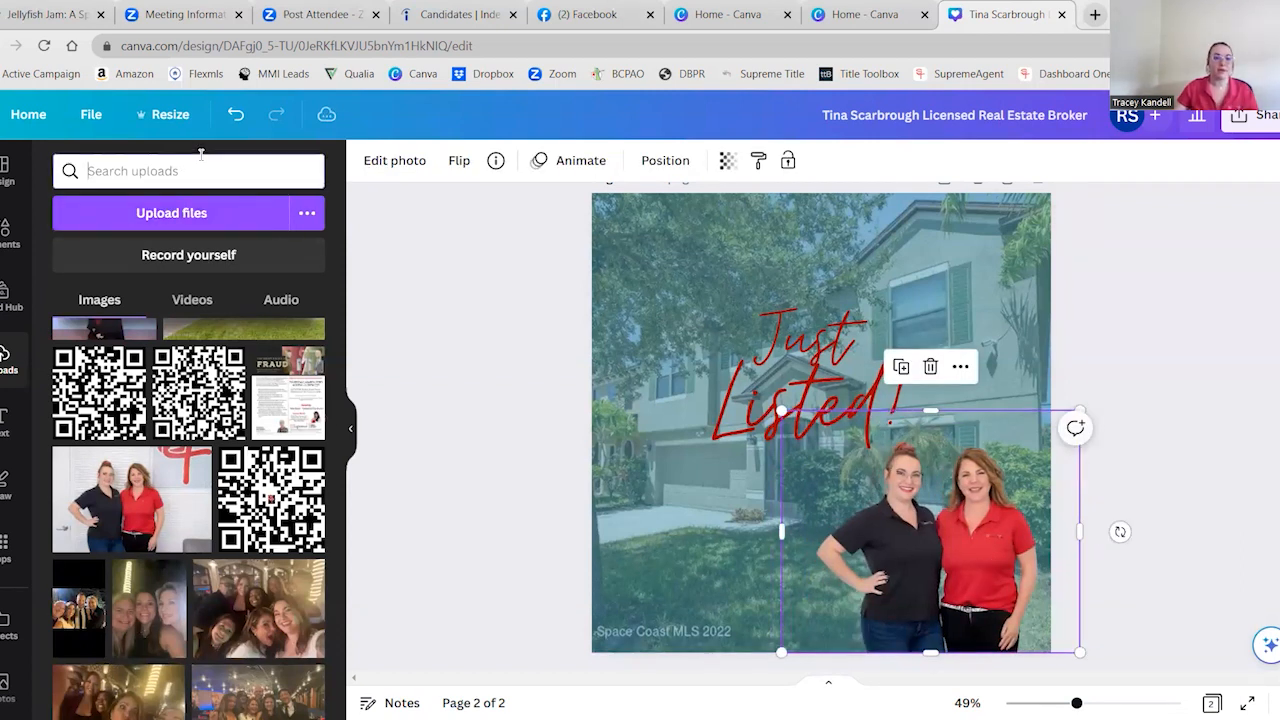
{"action": "type", "text": "supre"}
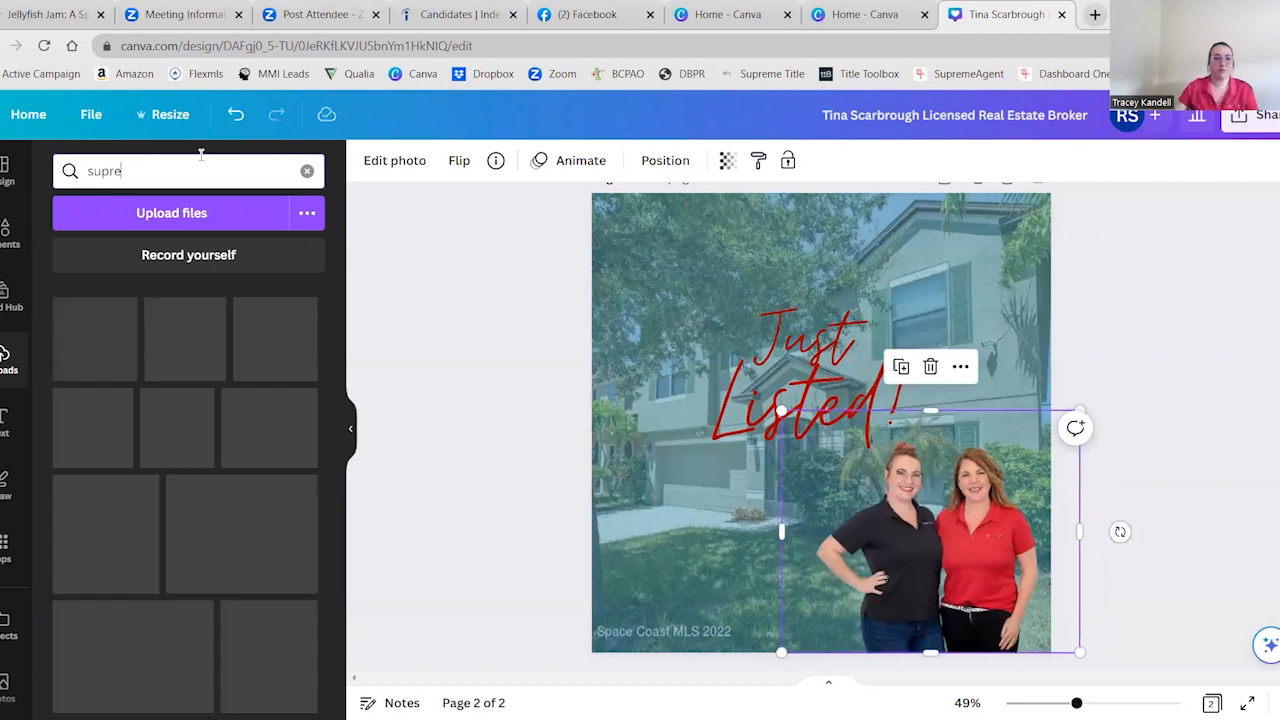
{"action": "left_click", "coordinate": [196, 545]}
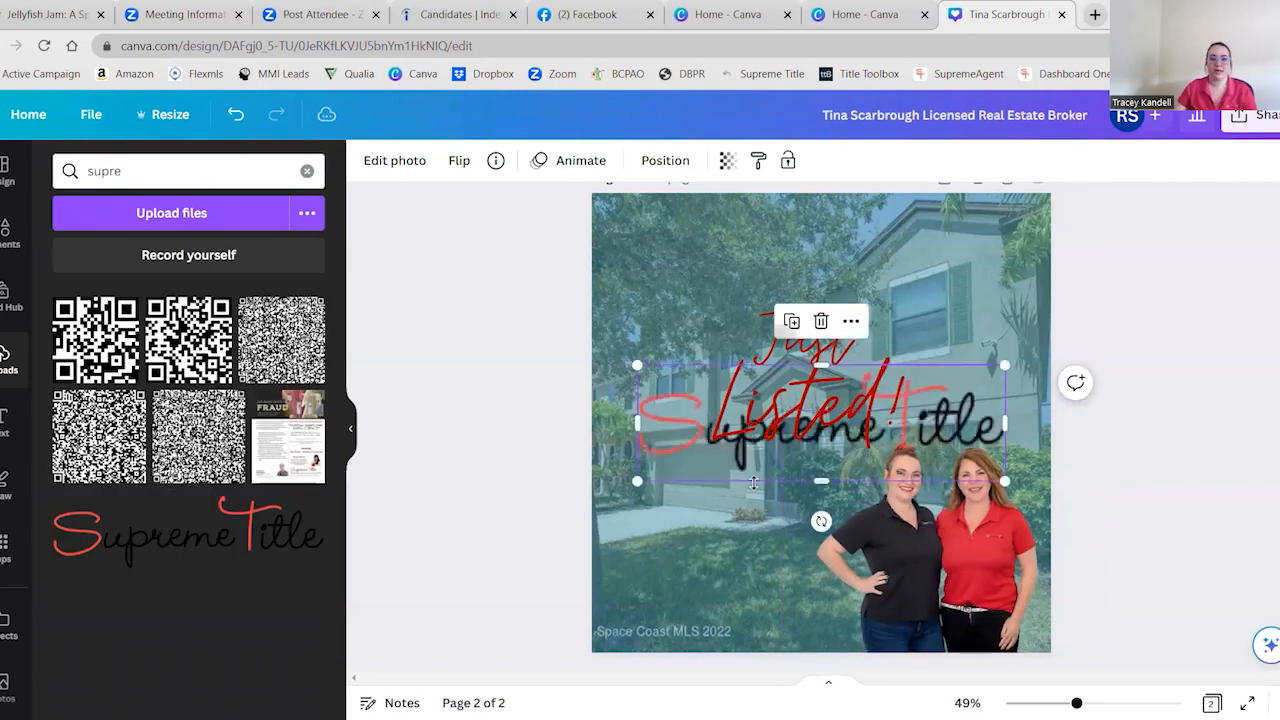
{"action": "left_click_drag", "start_coordinate": [1010, 365], "coordinate": [833, 419]}
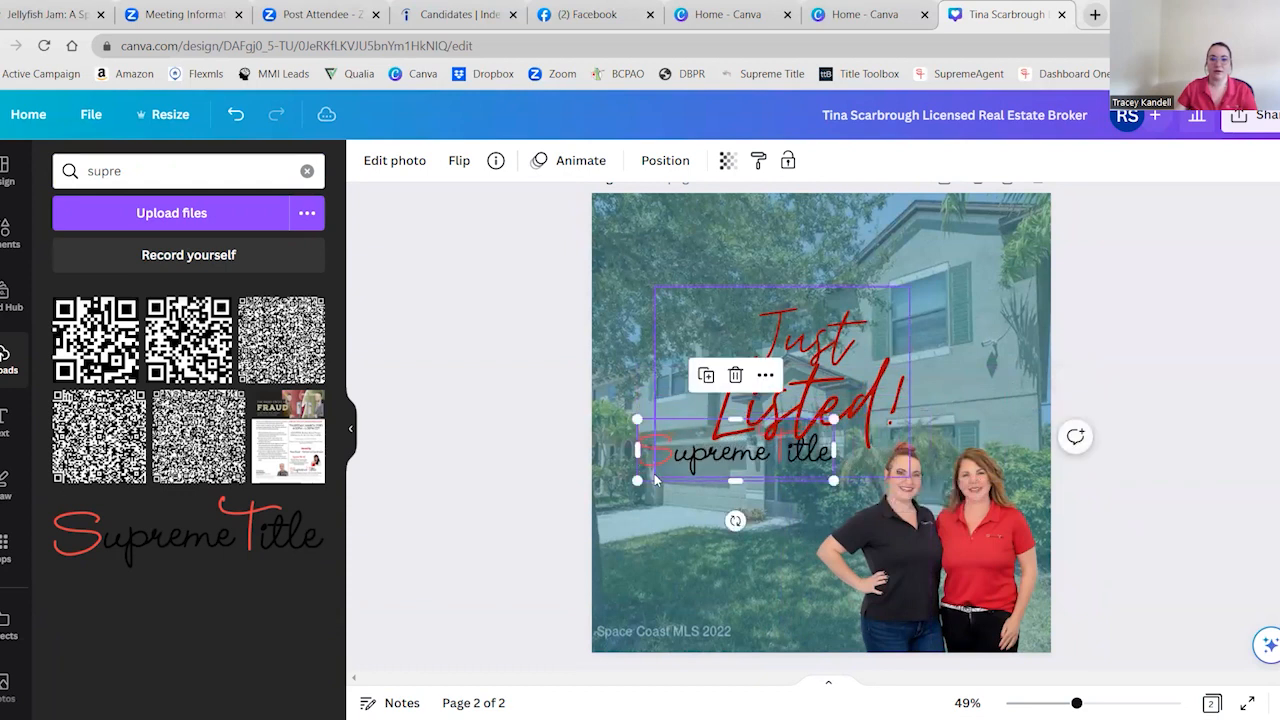
{"action": "left_click_drag", "start_coordinate": [650, 476], "coordinate": [617, 614]}
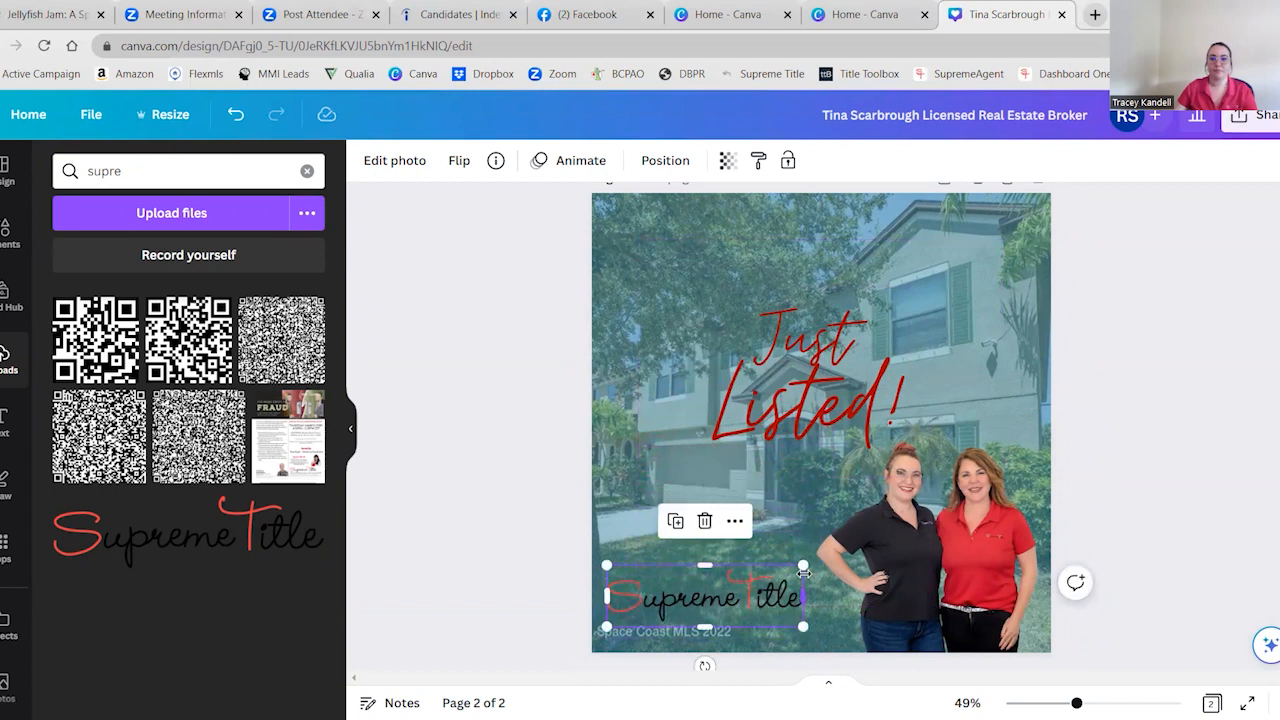
{"action": "left_click_drag", "start_coordinate": [802, 567], "coordinate": [670, 597]}
{"action": "left_click", "coordinate": [516, 600]}
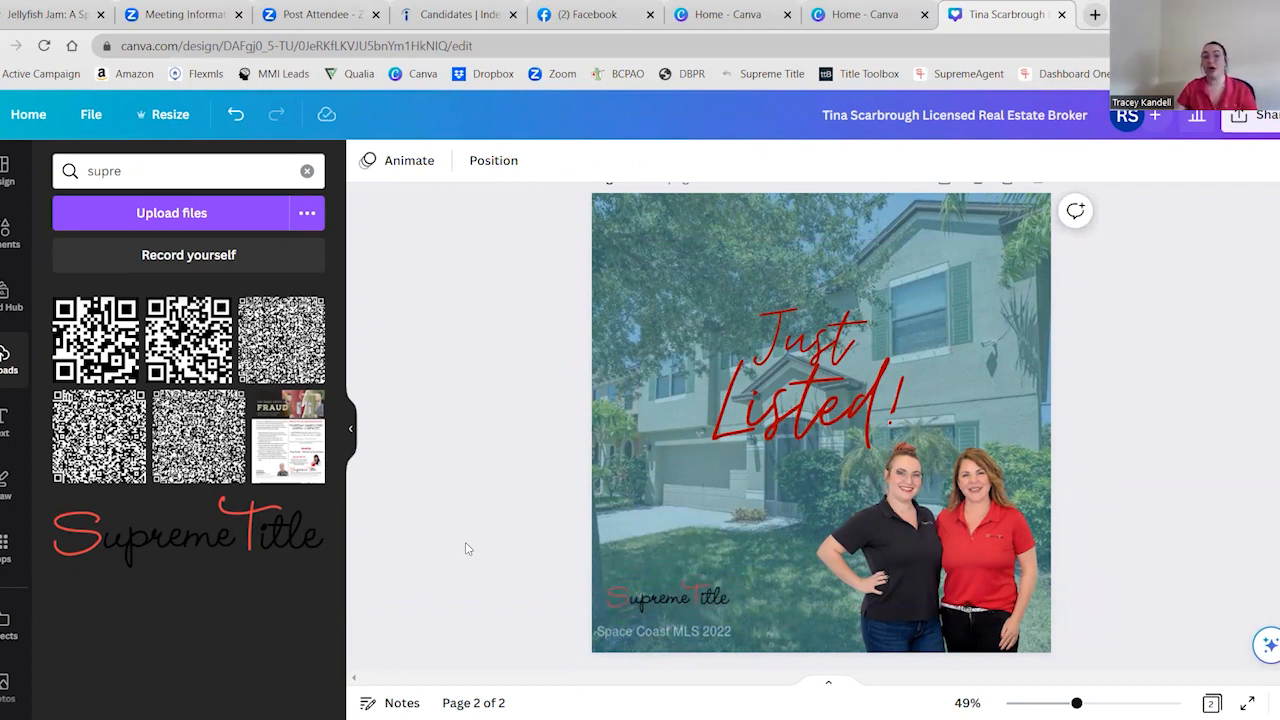
Clear the uploads search and check the browser's additional bookmarks for the QR Code Generator
{"action": "left_click", "coordinate": [308, 172]}
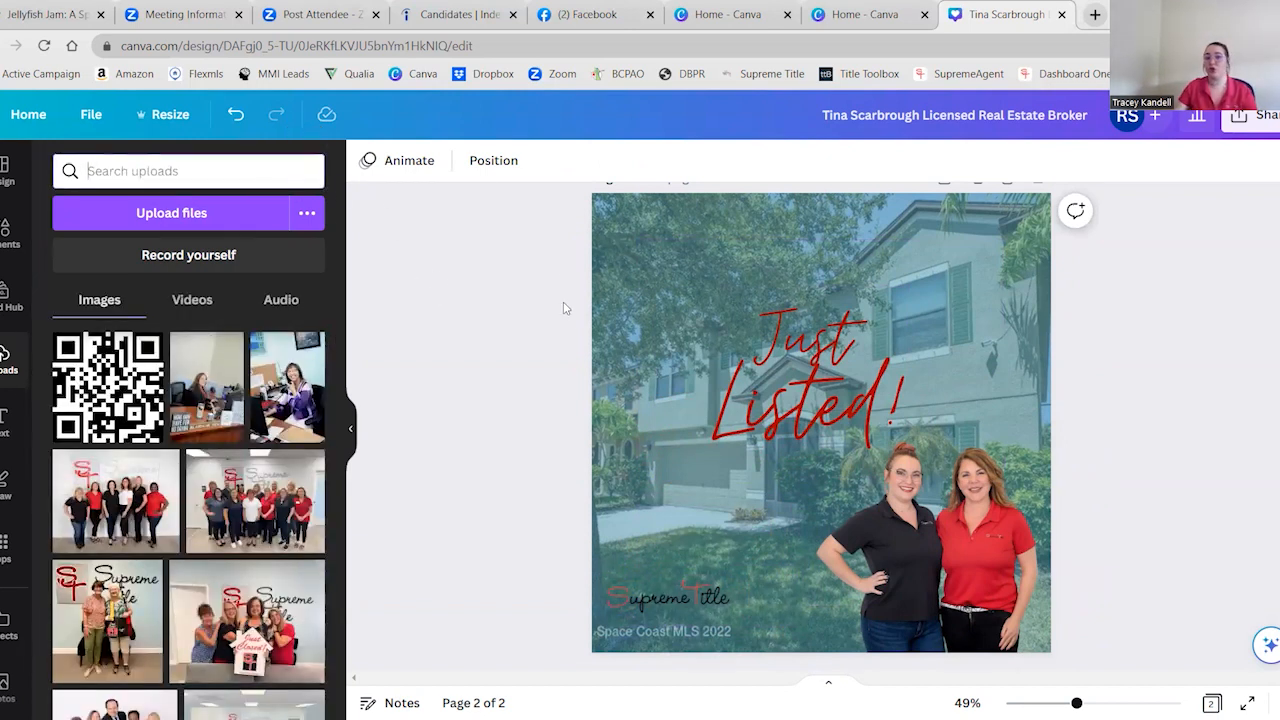
{"action": "left_click", "coordinate": [1176, 74]}
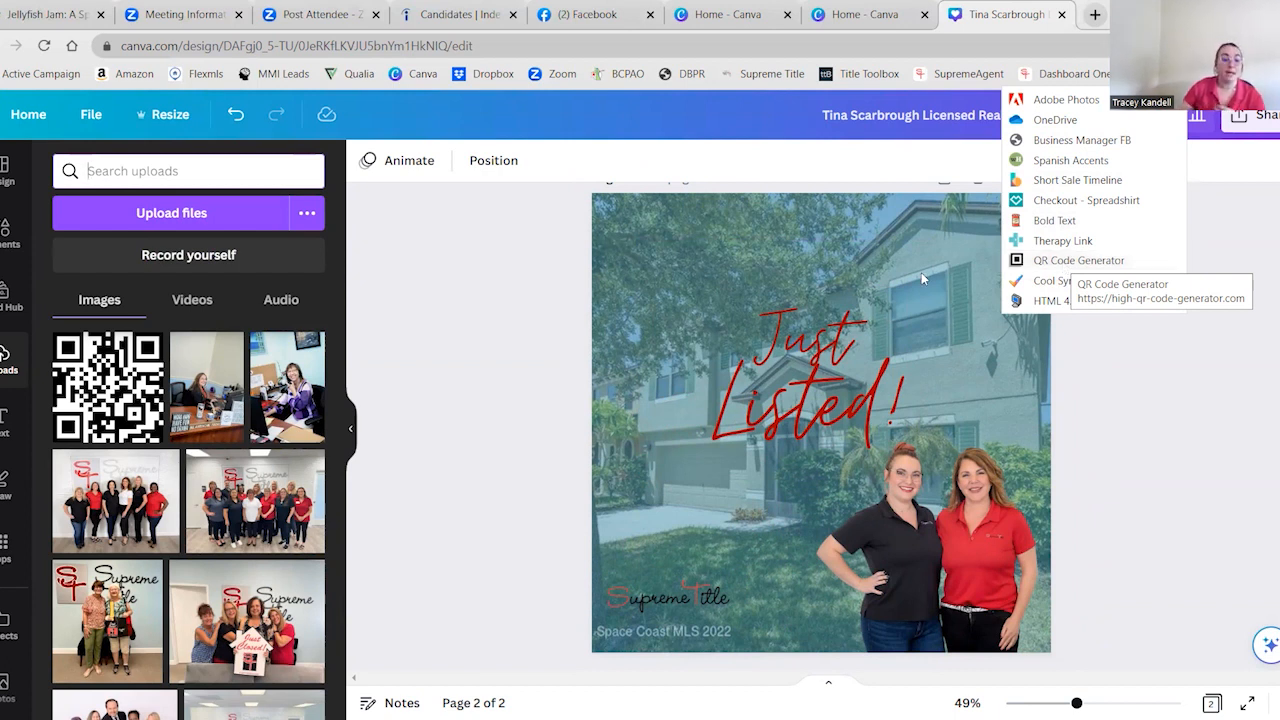
{"action": "left_click", "coordinate": [377, 454]}
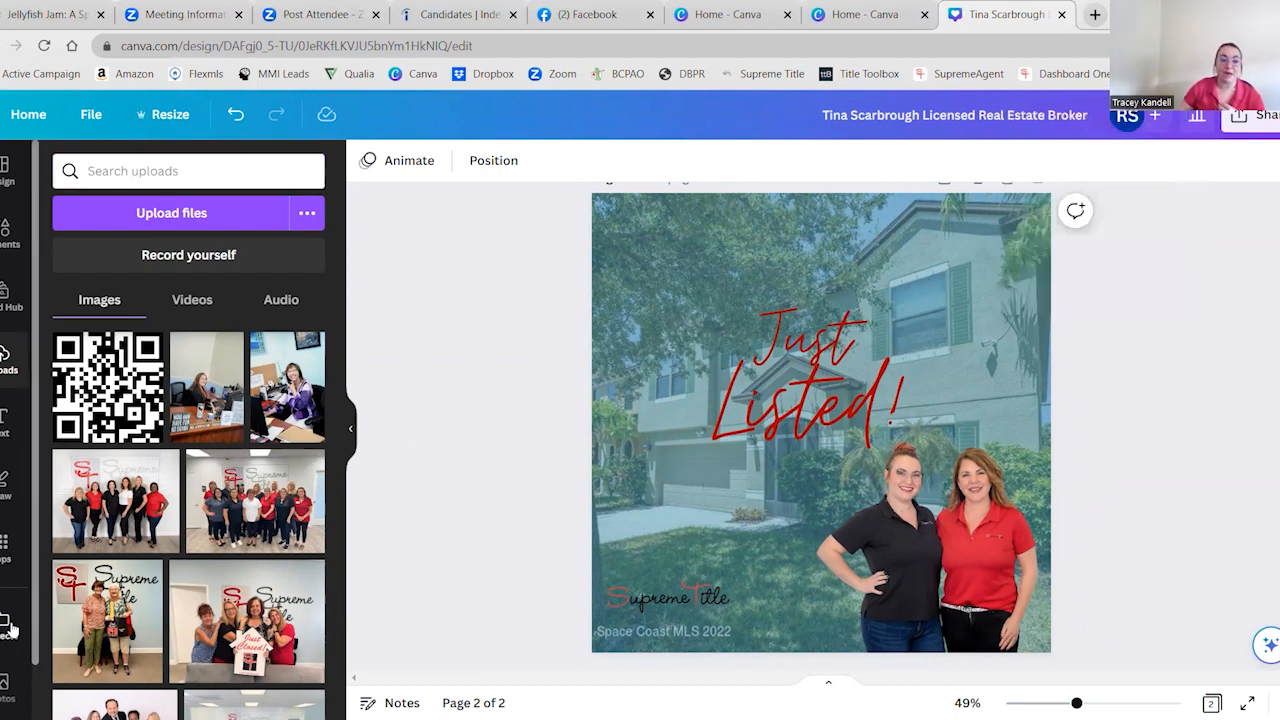
Search the design elements for "qrcode"
{"action": "scroll", "coordinate": [8, 438], "scroll_direction": "down", "scroll_amount": 1}
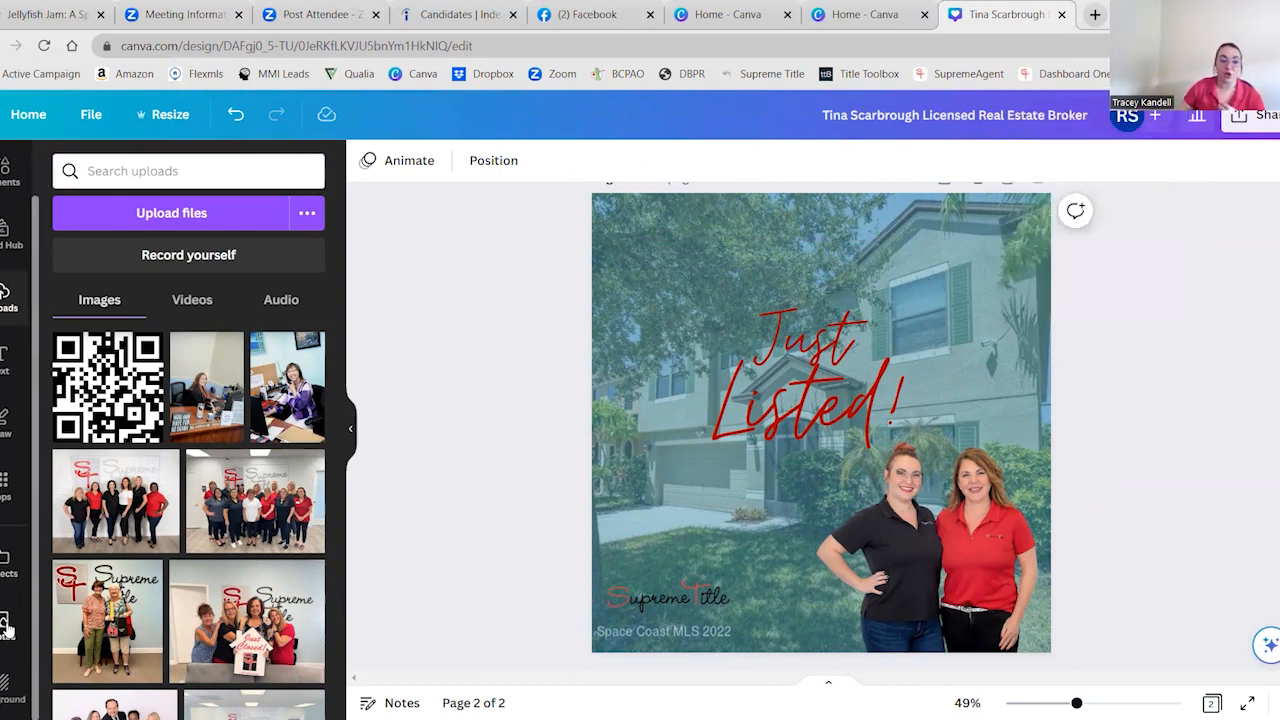
{"action": "scroll", "coordinate": [10, 244], "scroll_direction": "up", "scroll_amount": 1}
{"action": "left_click", "coordinate": [10, 240]}
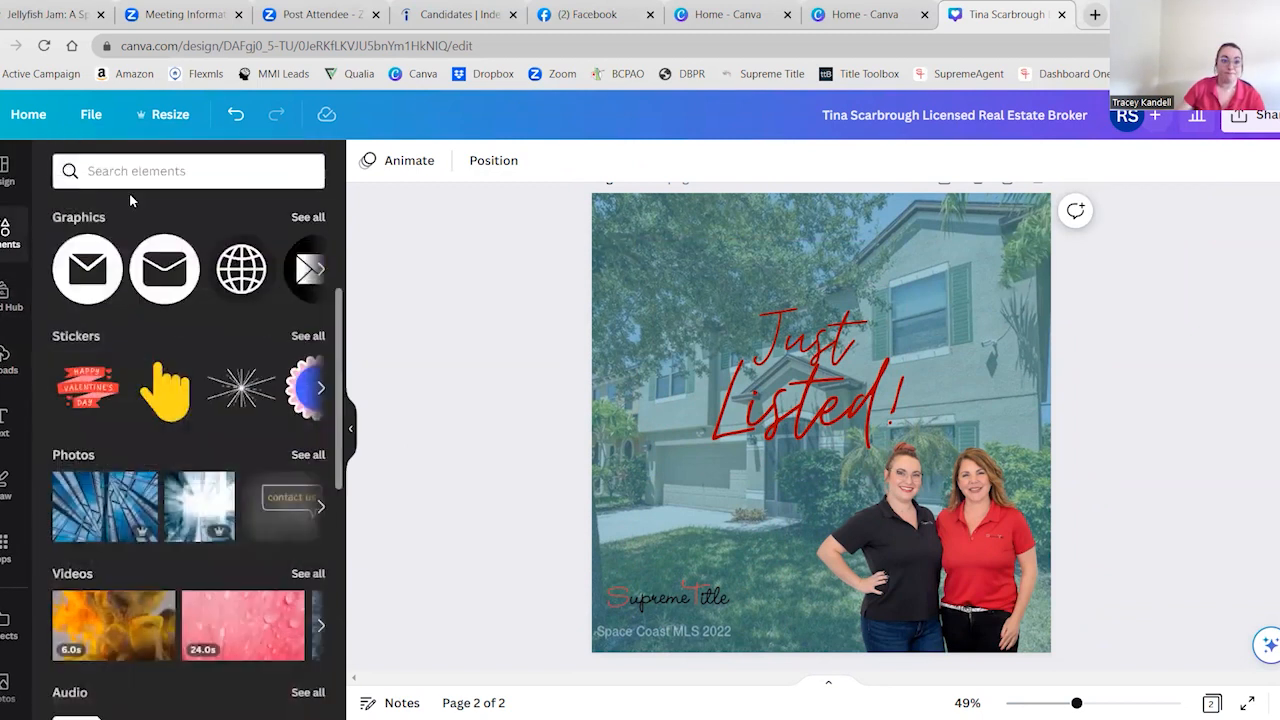
{"action": "left_click", "coordinate": [150, 172]}
{"action": "type", "text": "qr"}
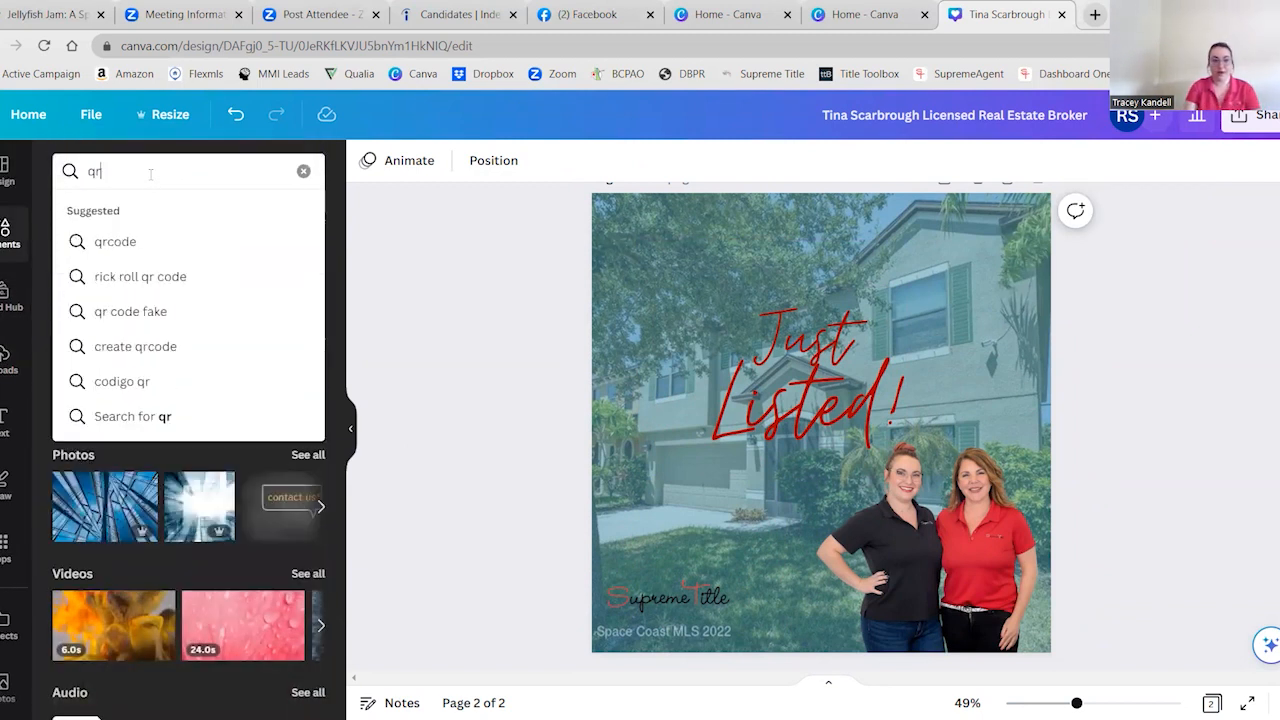
{"action": "left_click", "coordinate": [103, 241]}
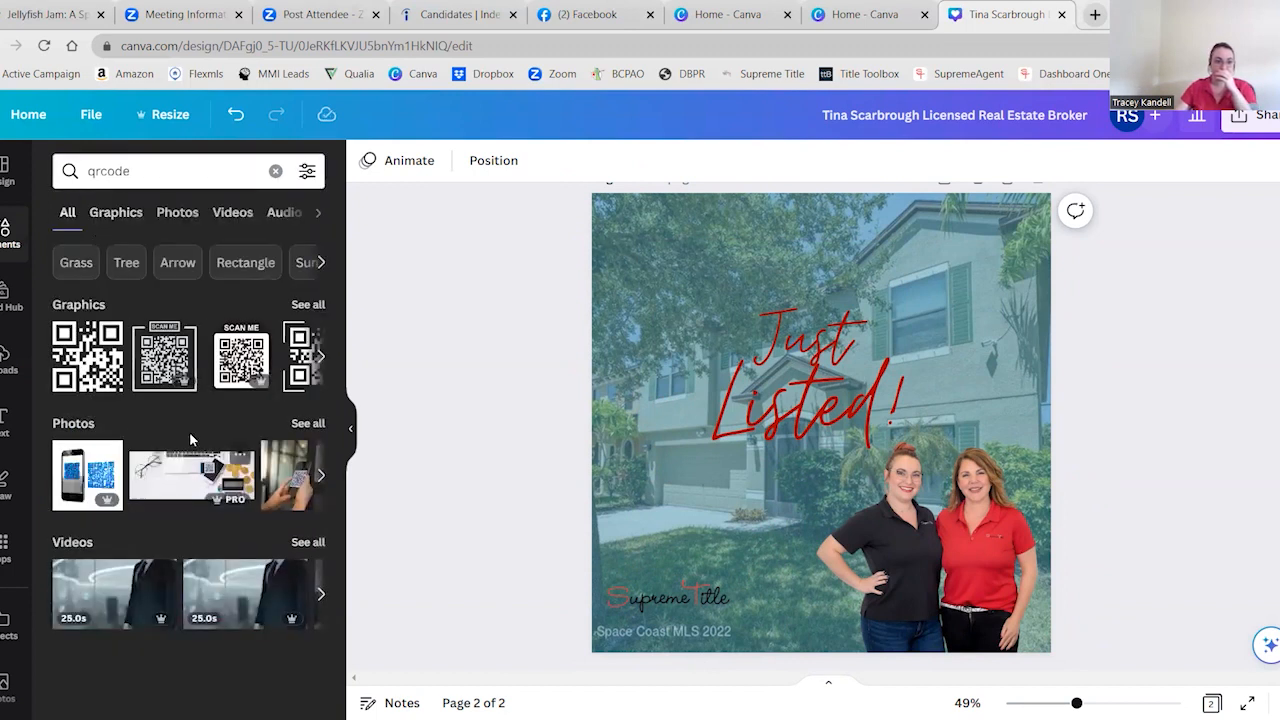
Browse the available Canva apps to locate the QR Code app
{"action": "scroll", "coordinate": [15, 400], "scroll_direction": "down", "scroll_amount": 2}
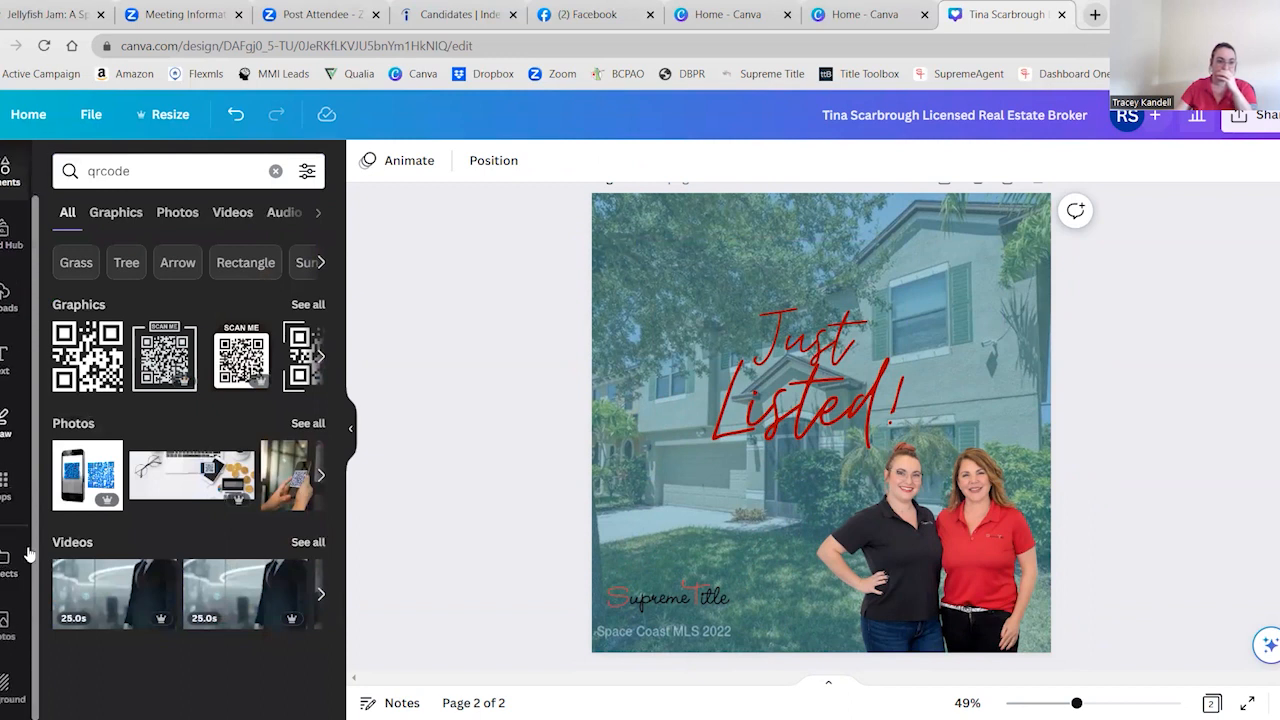
{"action": "left_click", "coordinate": [4, 482]}
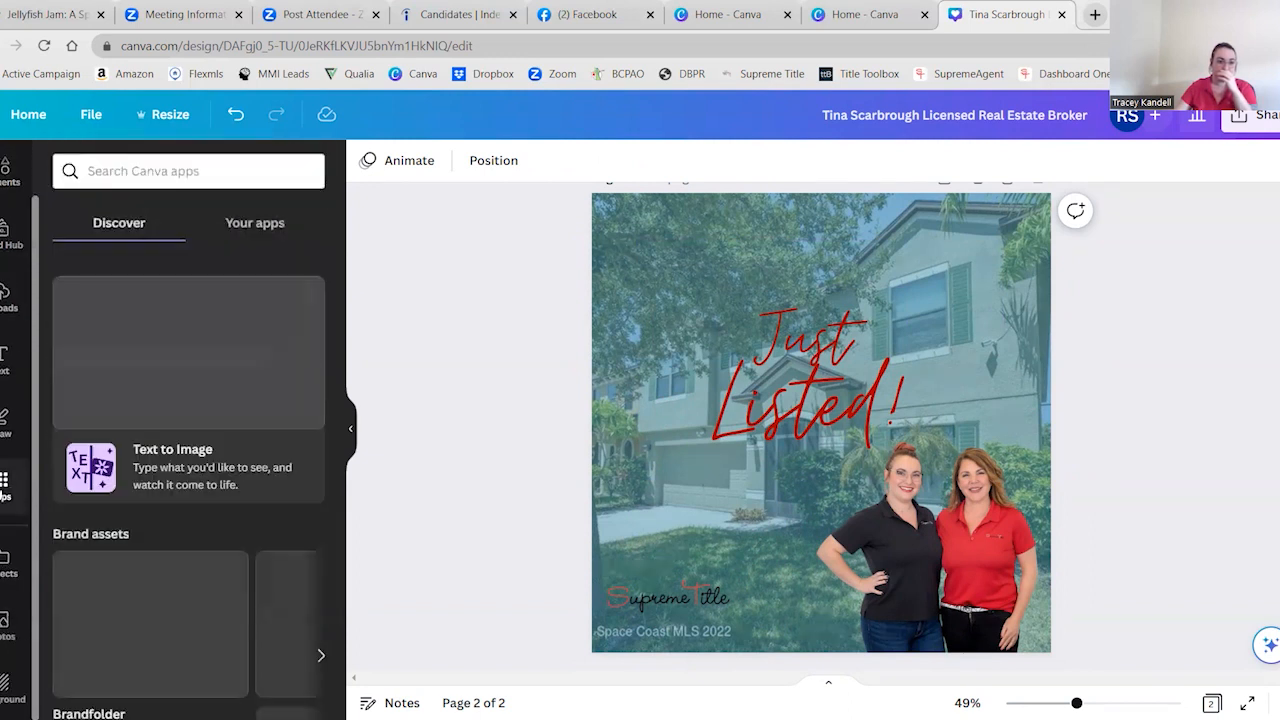
{"action": "scroll", "coordinate": [80, 440], "scroll_direction": "down", "scroll_amount": 4}
{"action": "scroll", "coordinate": [88, 454], "scroll_direction": "down", "scroll_amount": 3}
{"action": "scroll", "coordinate": [88, 454], "scroll_direction": "up", "scroll_amount": 1}
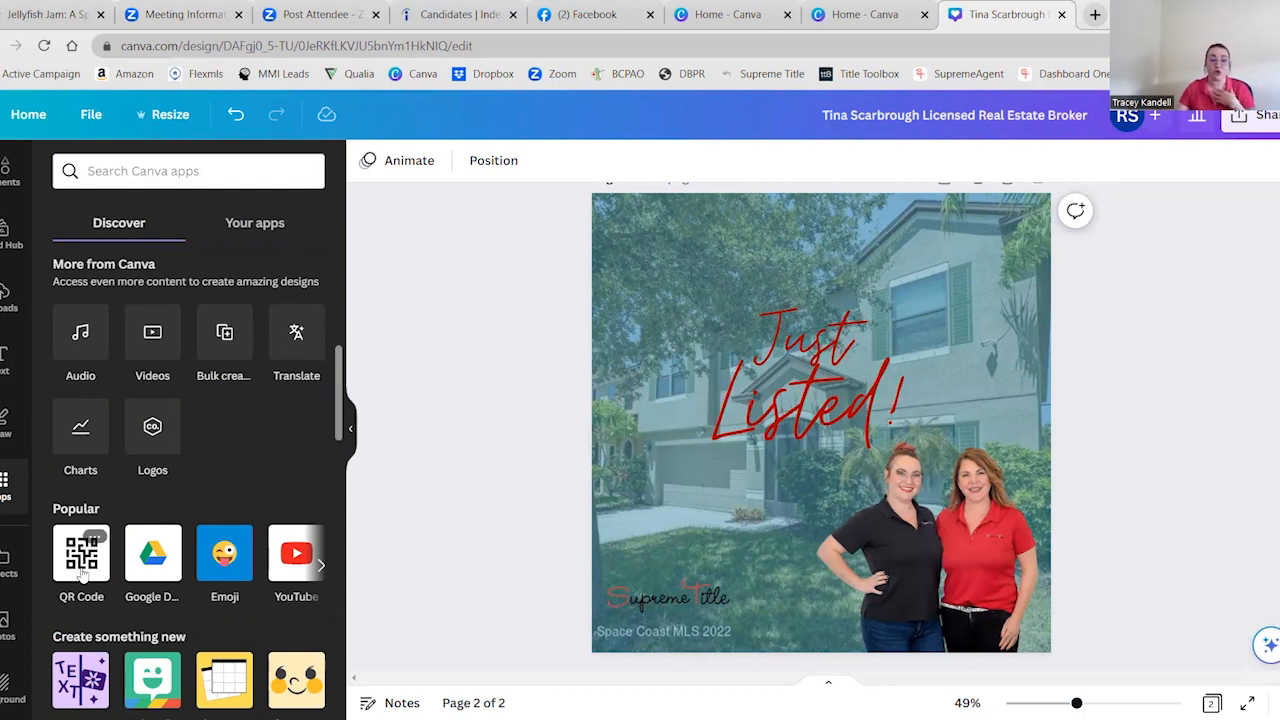
Open the QR Code app to examine its URL and customization options, and return to the design elements
{"action": "left_click", "coordinate": [81, 568]}
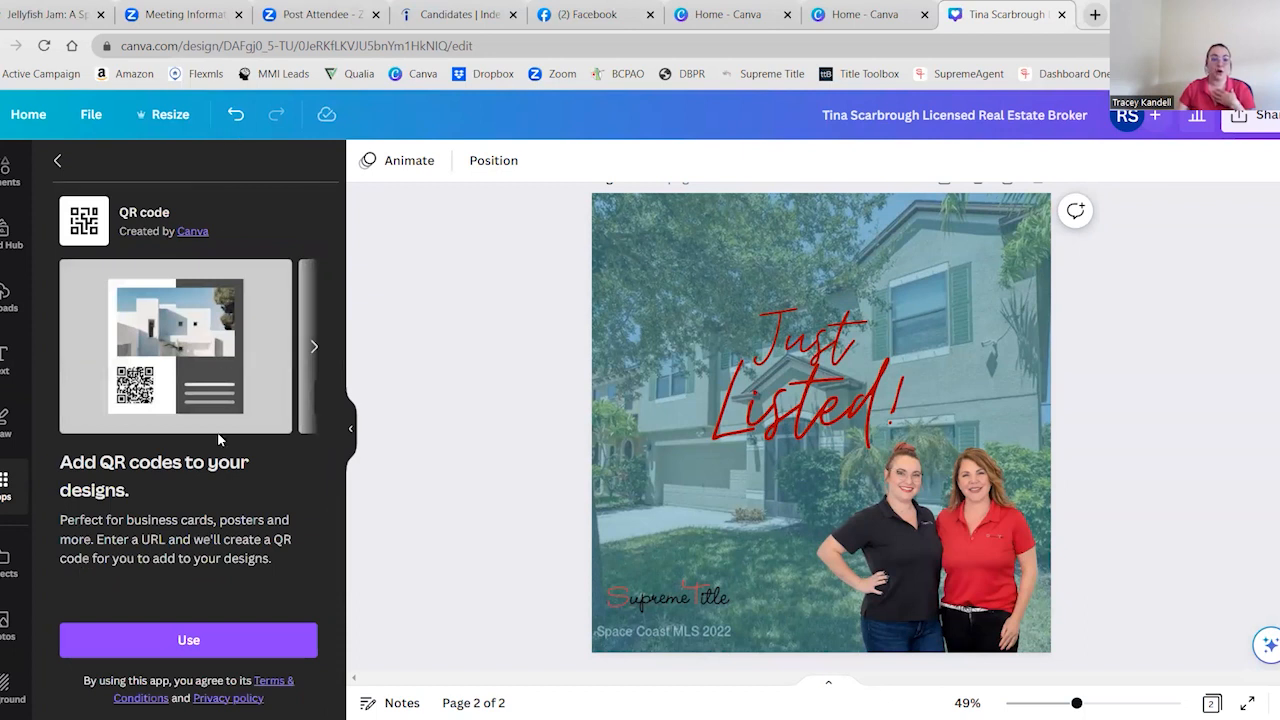
{"action": "left_click", "coordinate": [186, 643]}
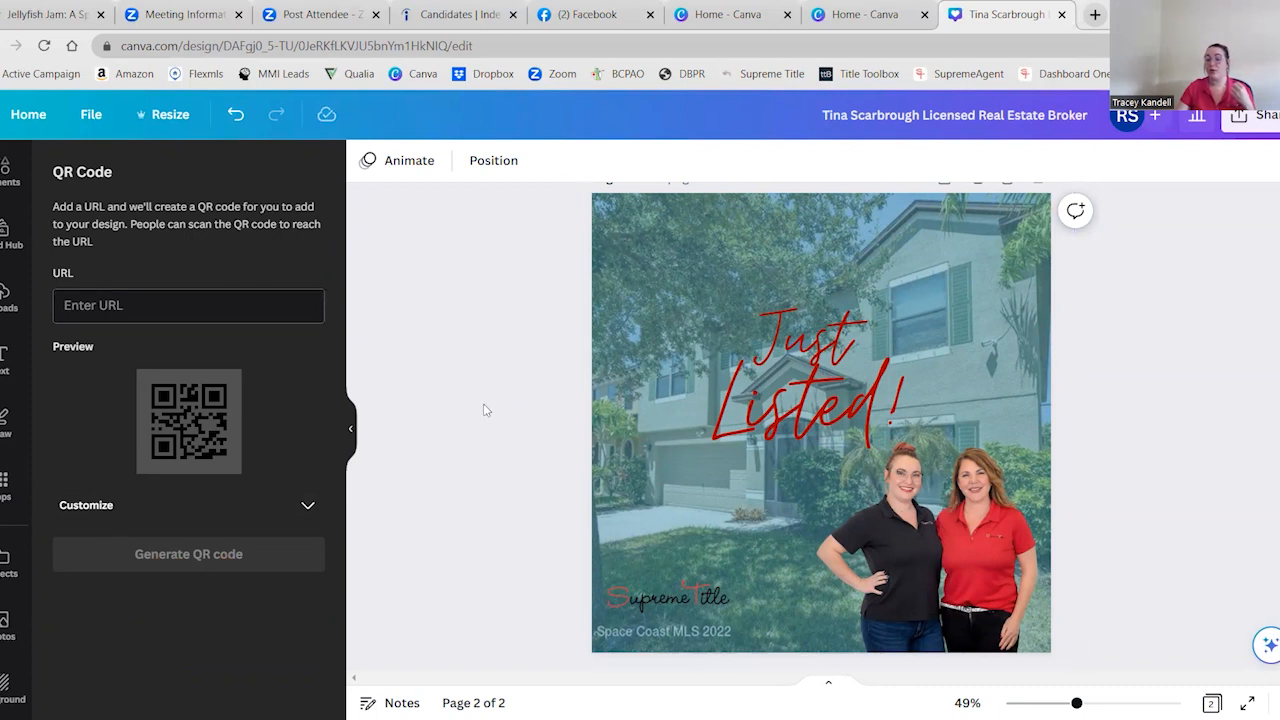
{"action": "scroll", "coordinate": [8, 230], "scroll_direction": "up", "scroll_amount": 2}
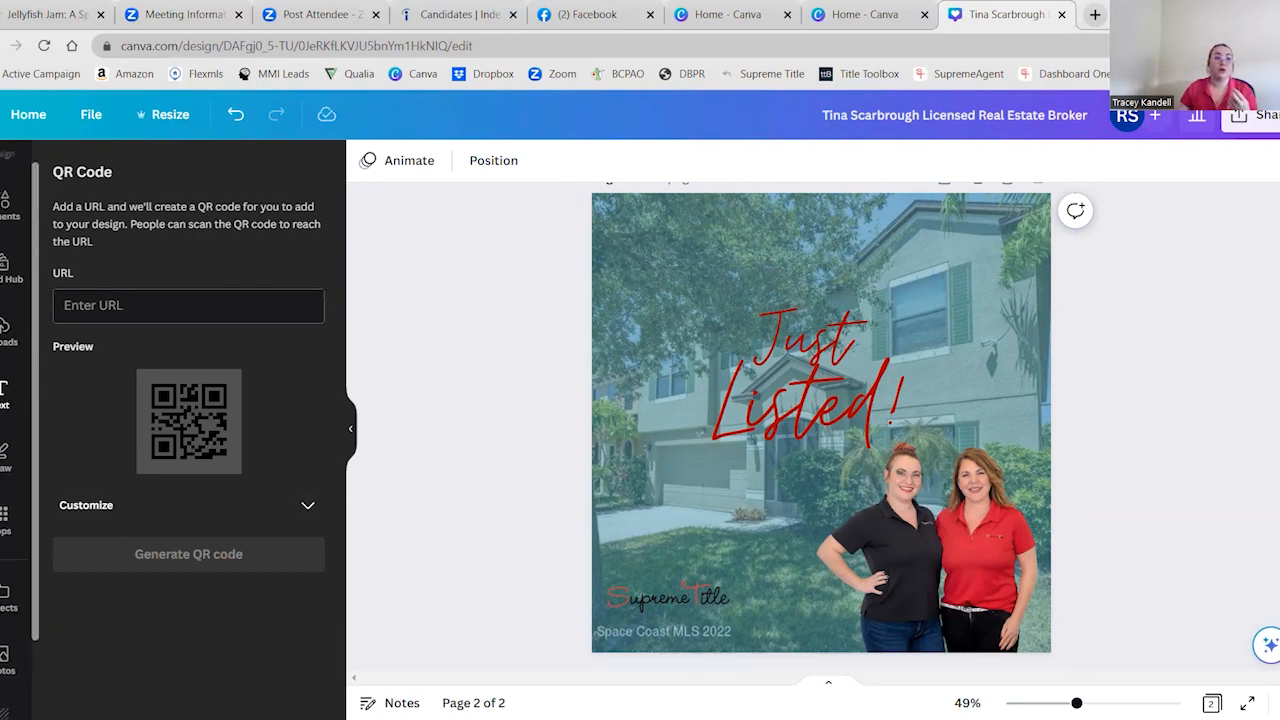
{"action": "left_click", "coordinate": [8, 230]}
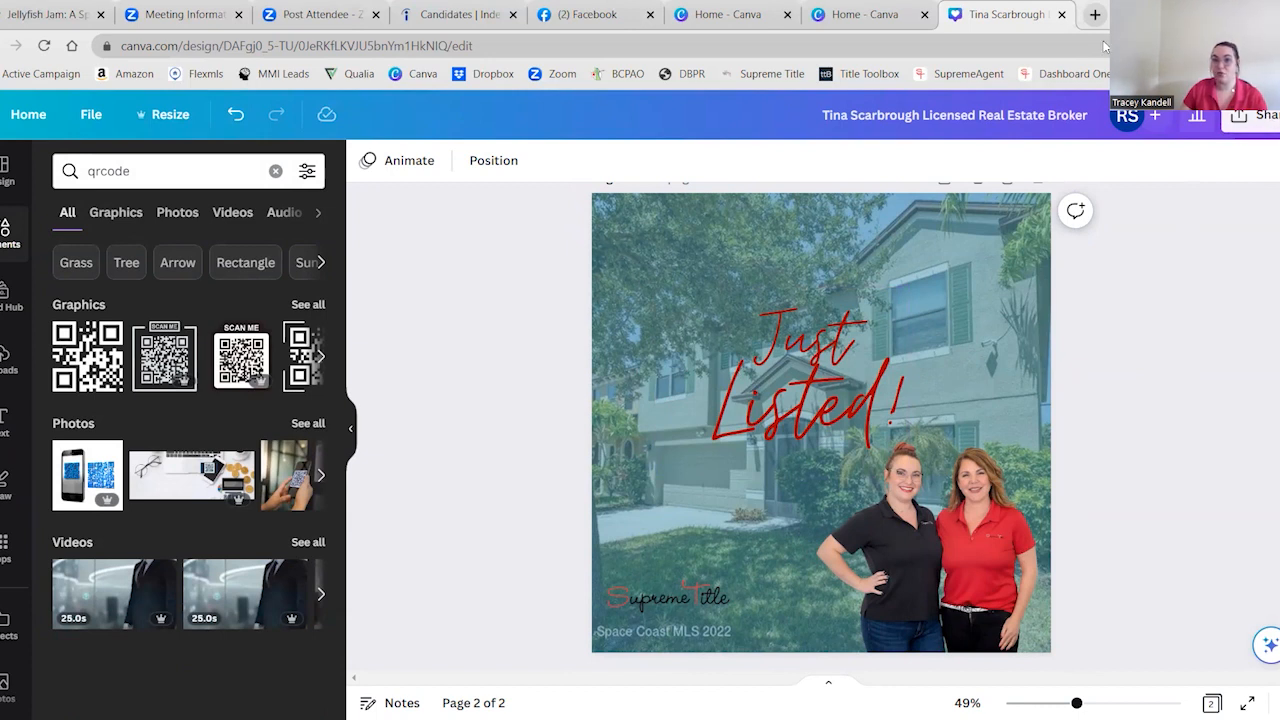
Review the collaboration link's access options and the download file types, keeping PNG as the file type
{"action": "left_click", "coordinate": [1262, 117]}
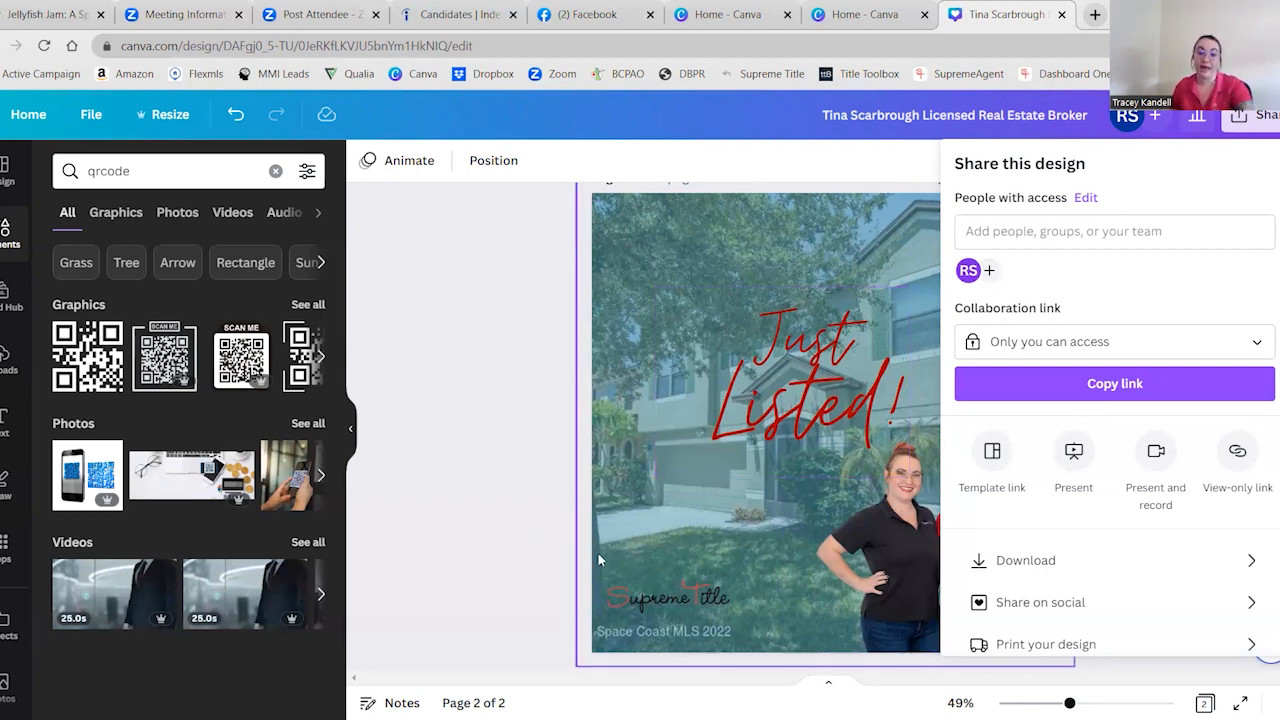
{"action": "left_click", "coordinate": [1195, 343]}
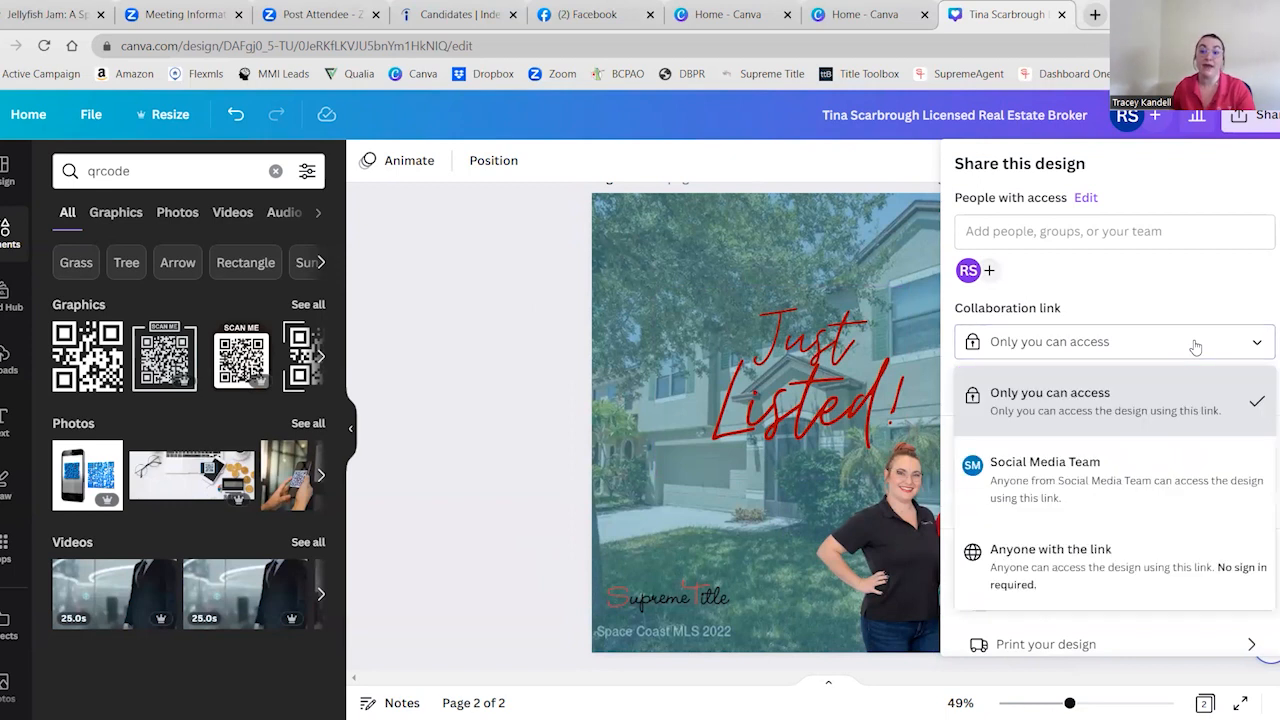
{"action": "left_click", "coordinate": [1205, 330]}
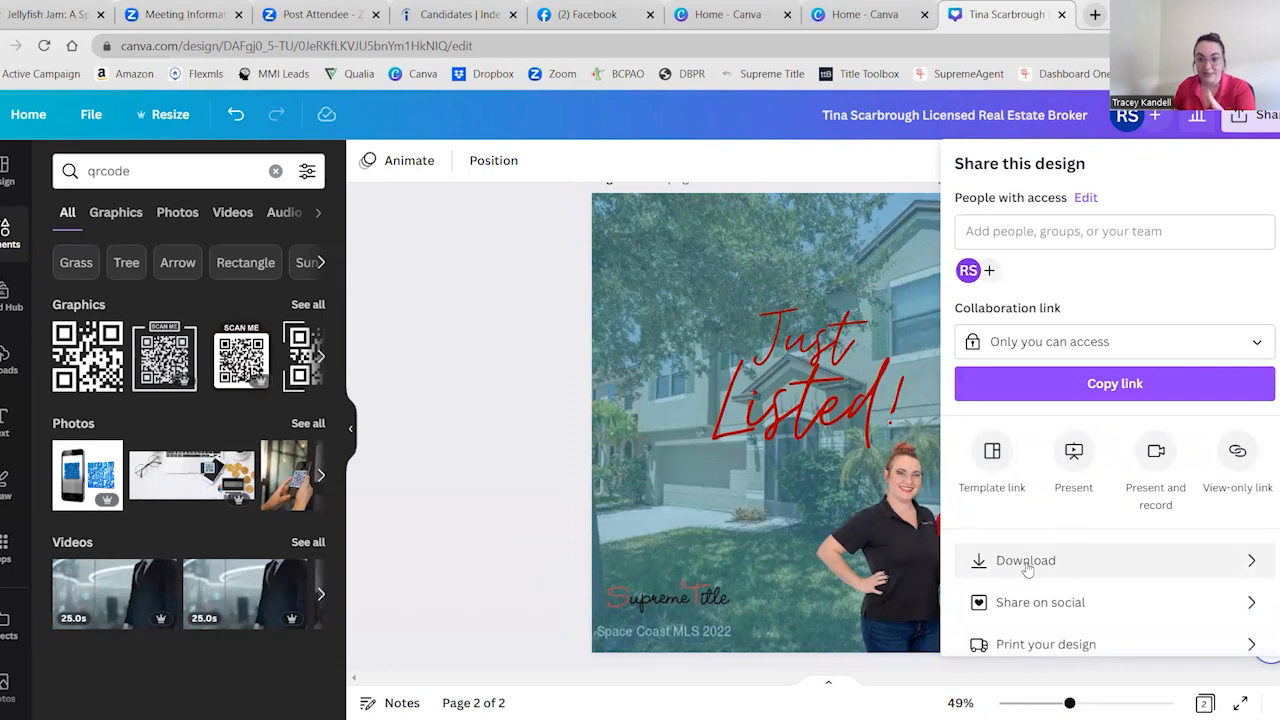
{"action": "left_click", "coordinate": [1079, 571]}
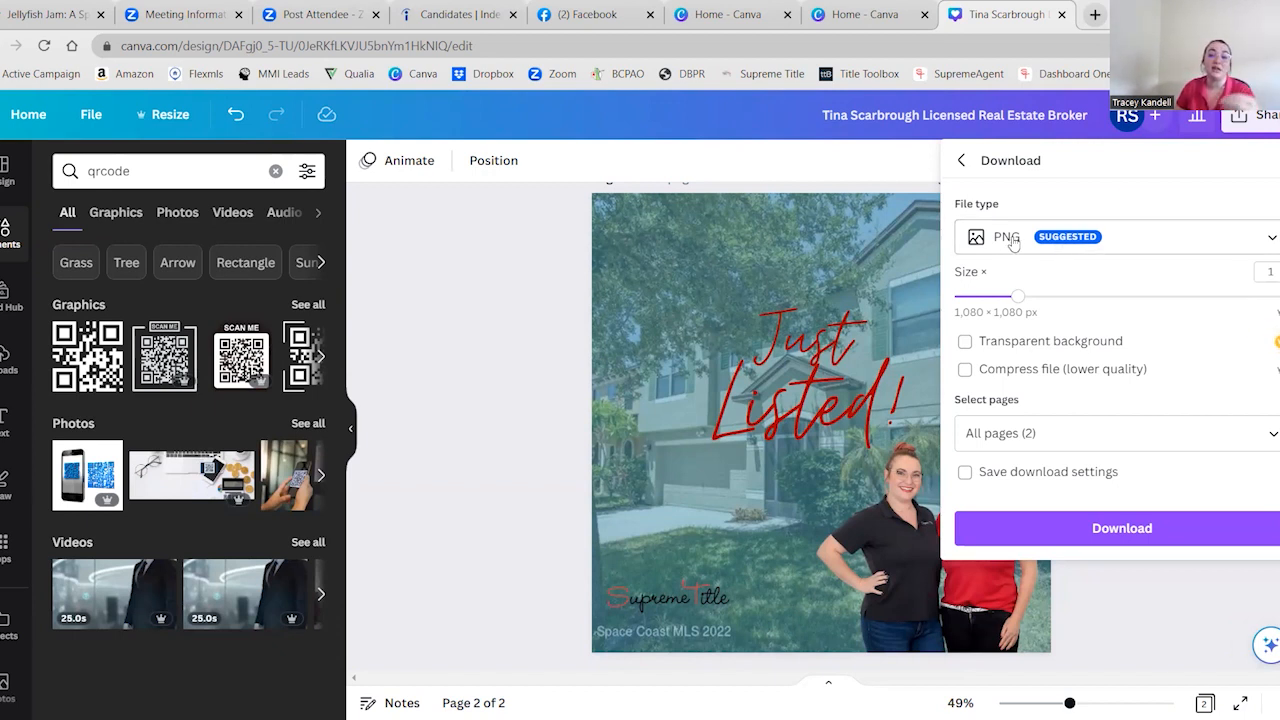
{"action": "left_click", "coordinate": [1084, 248]}
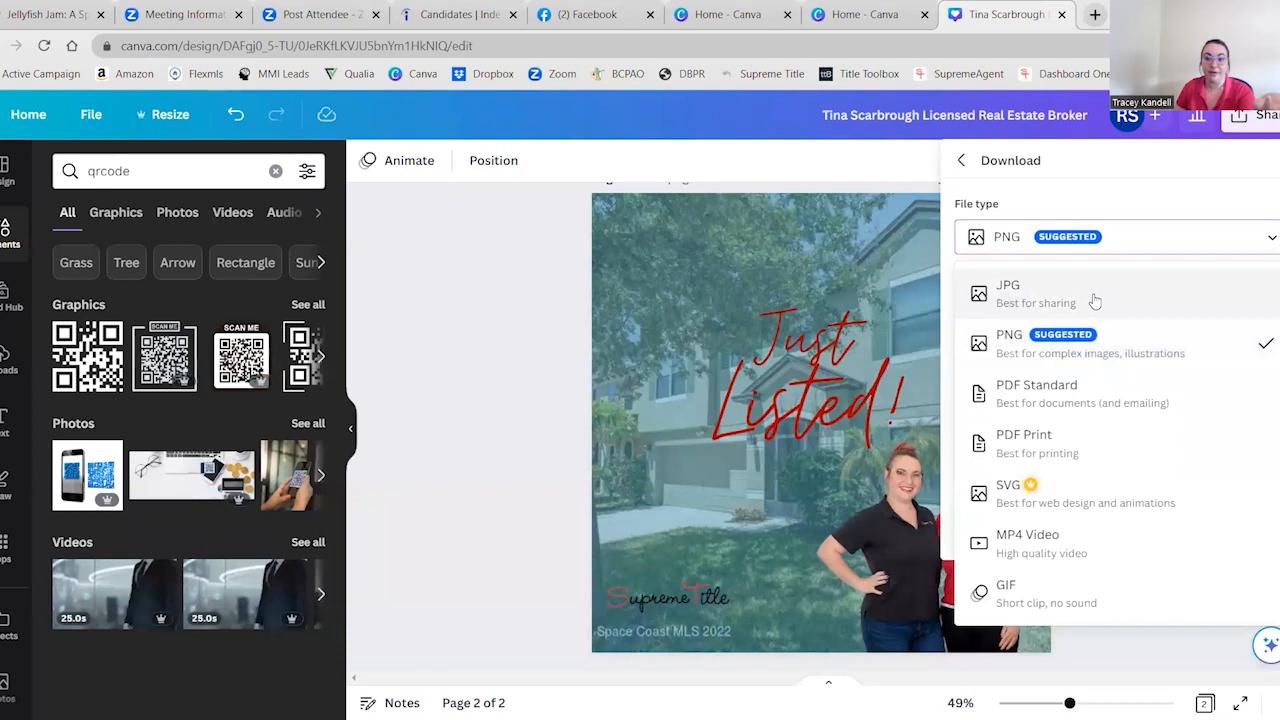
{"action": "left_click", "coordinate": [1078, 349]}
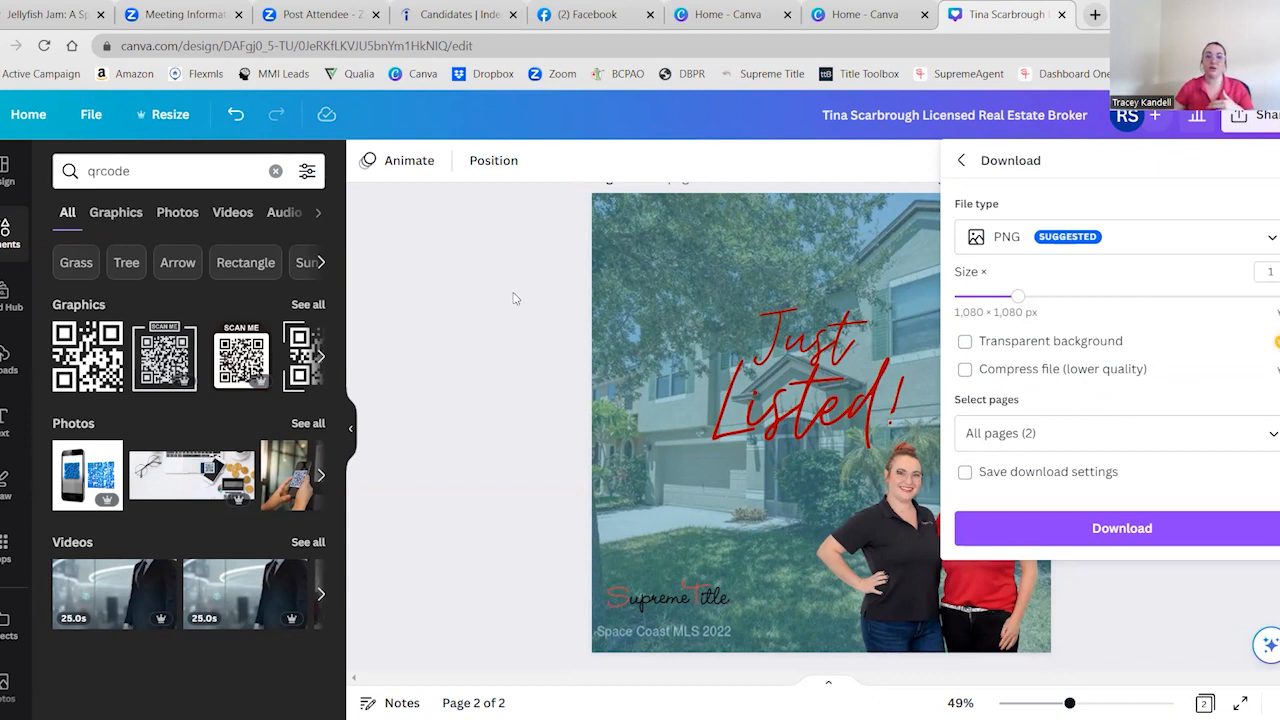
Rename the design as "Facebook Posts - April 2023"
{"action": "scroll", "coordinate": [514, 294], "scroll_direction": "up", "scroll_amount": 5}
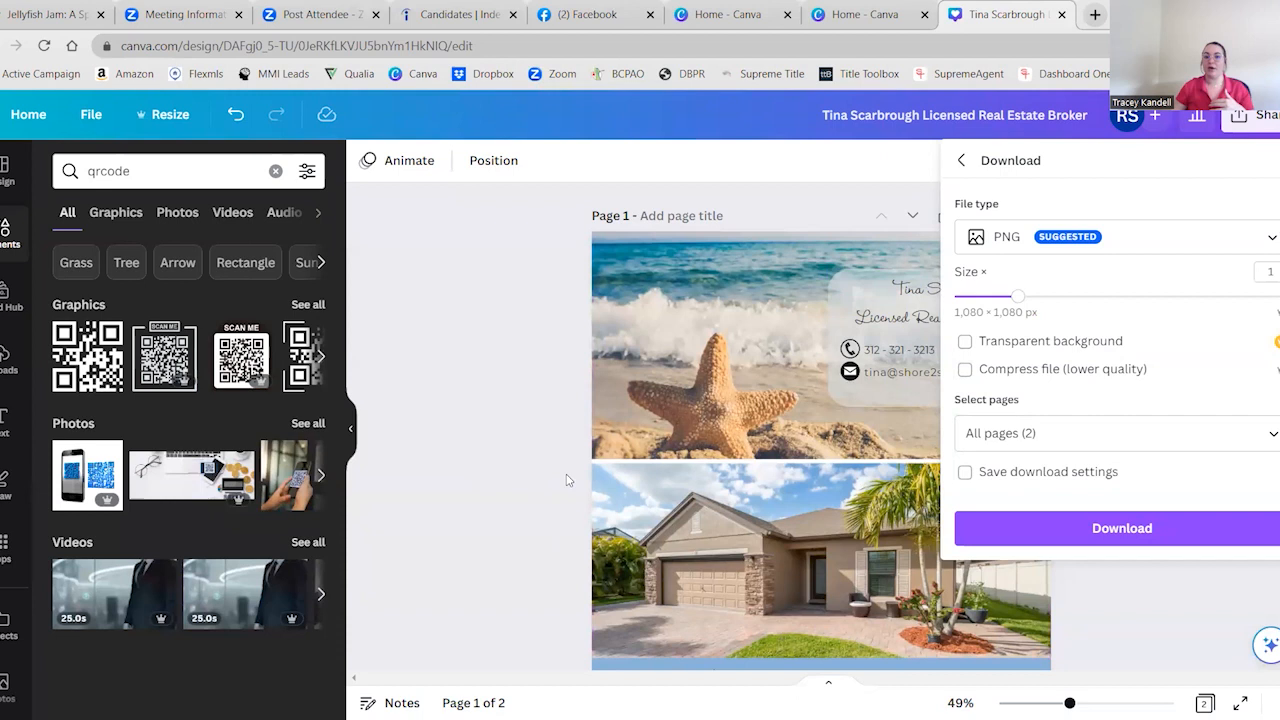
{"action": "scroll", "coordinate": [539, 483], "scroll_direction": "down", "scroll_amount": 5}
{"action": "scroll", "coordinate": [530, 465], "scroll_direction": "up", "scroll_amount": 2}
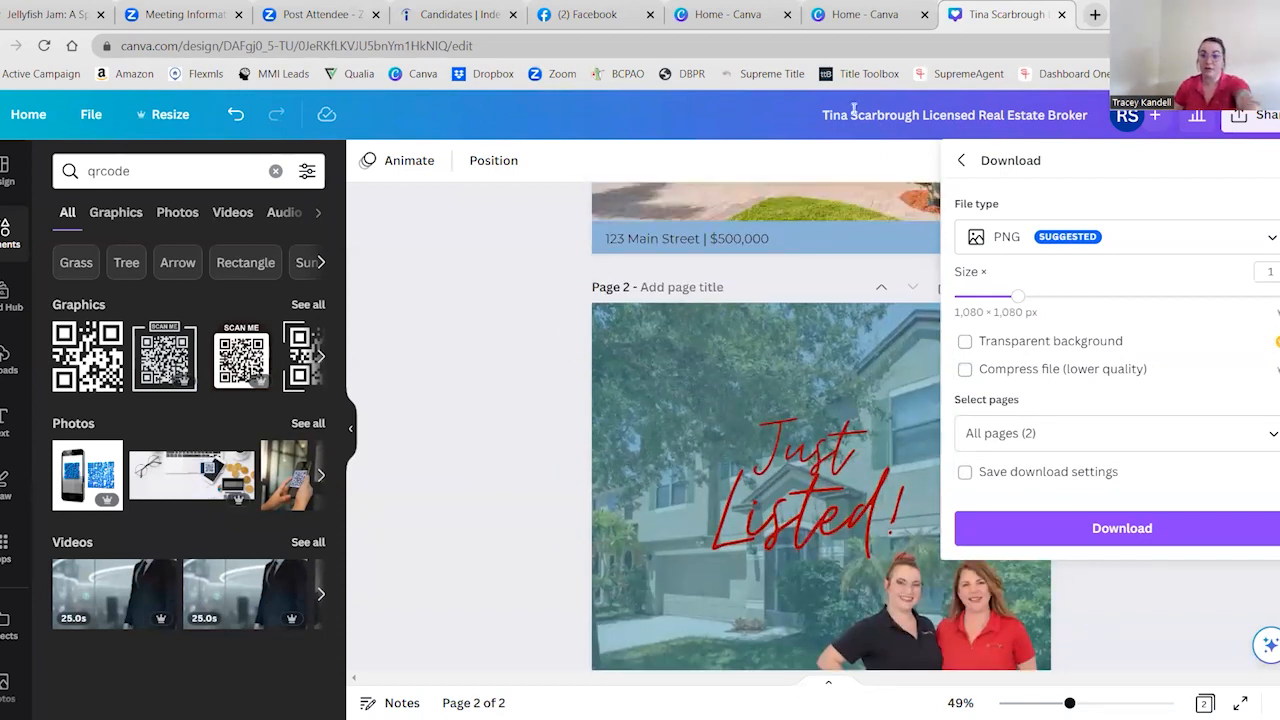
{"action": "double_click", "coordinate": [935, 116]}
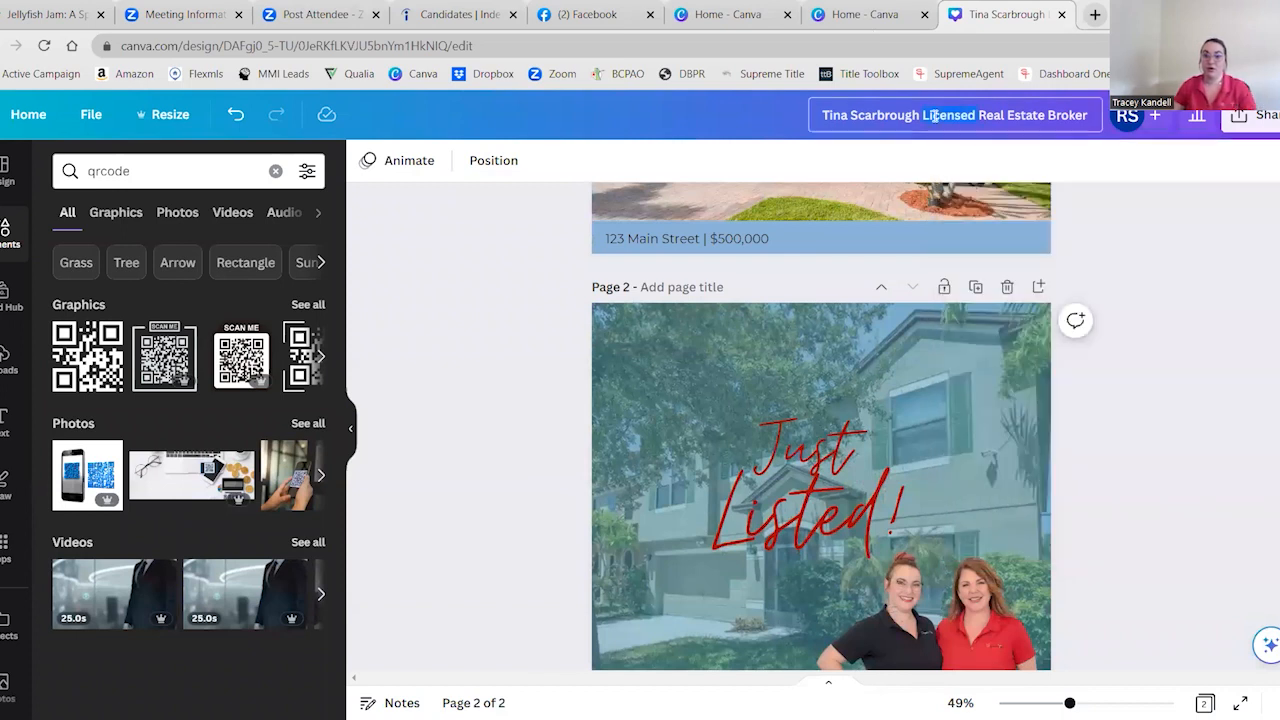
{"action": "type", "text": "Facebook"}
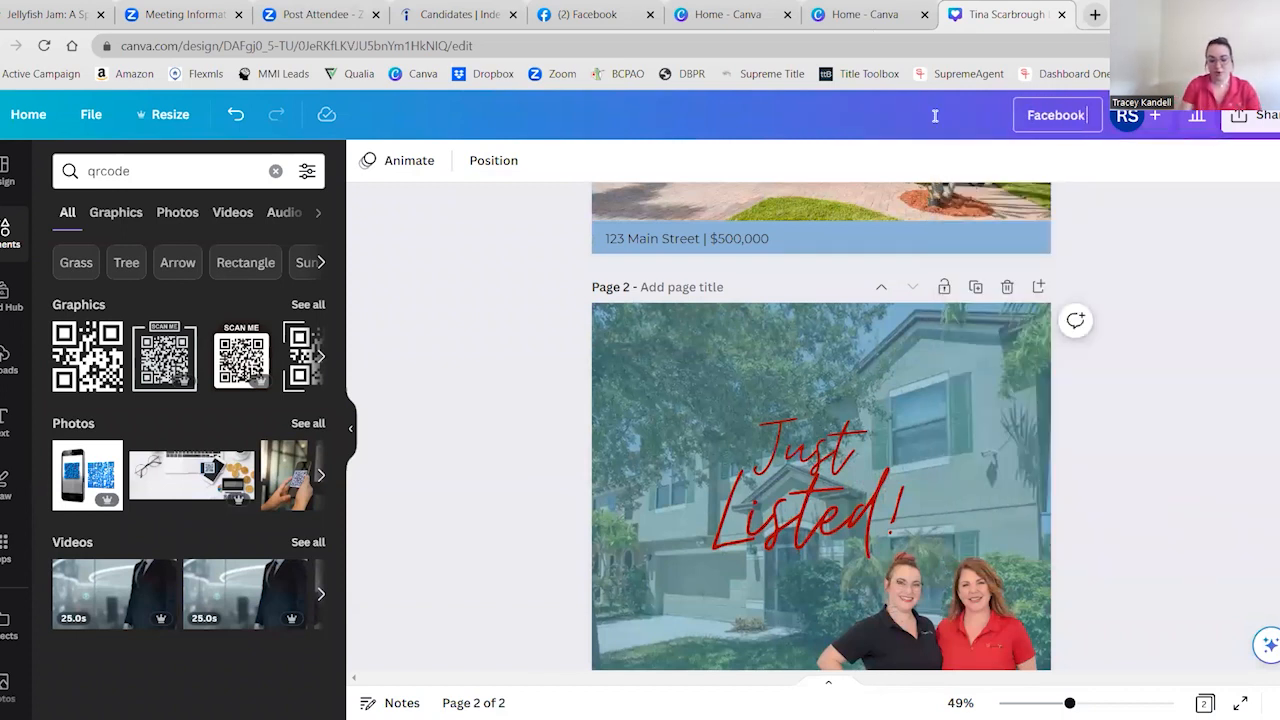
{"action": "type", "text": " Posts - Ma"}
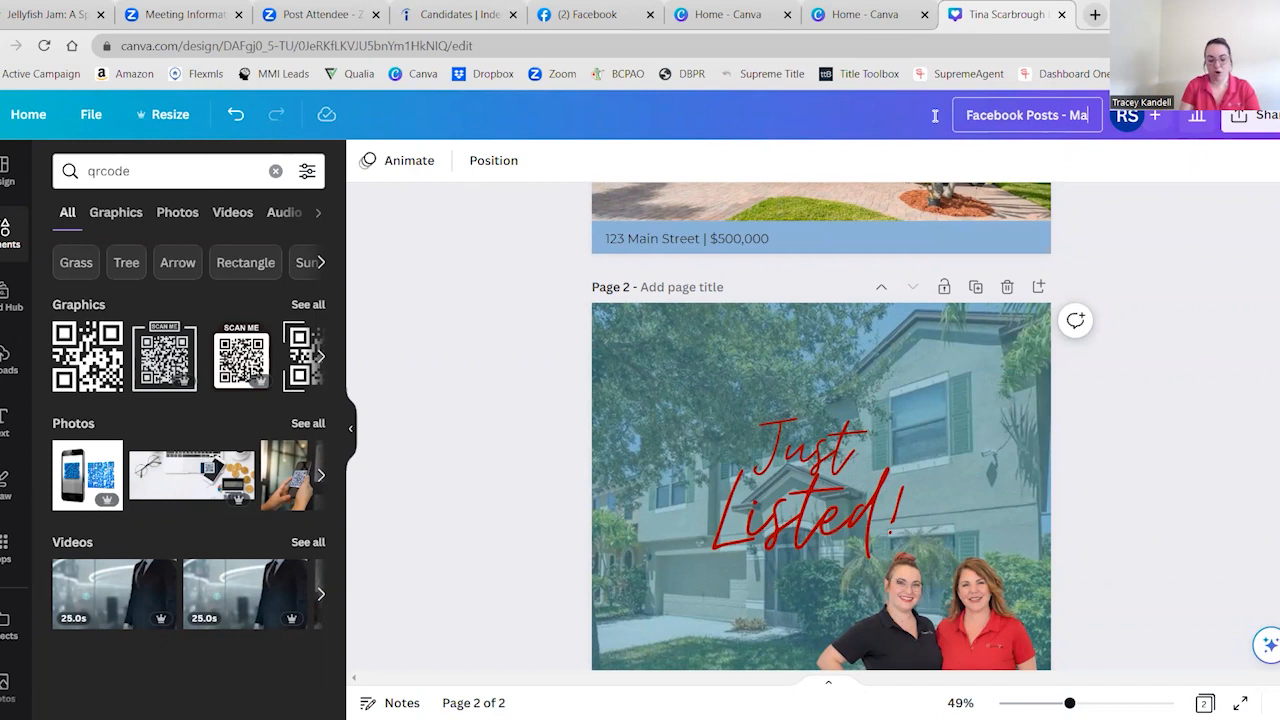
{"action": "key", "text": "Return"}
{"action": "key", "text": "BackSpace"}
{"action": "type", "text": "April 2023"}
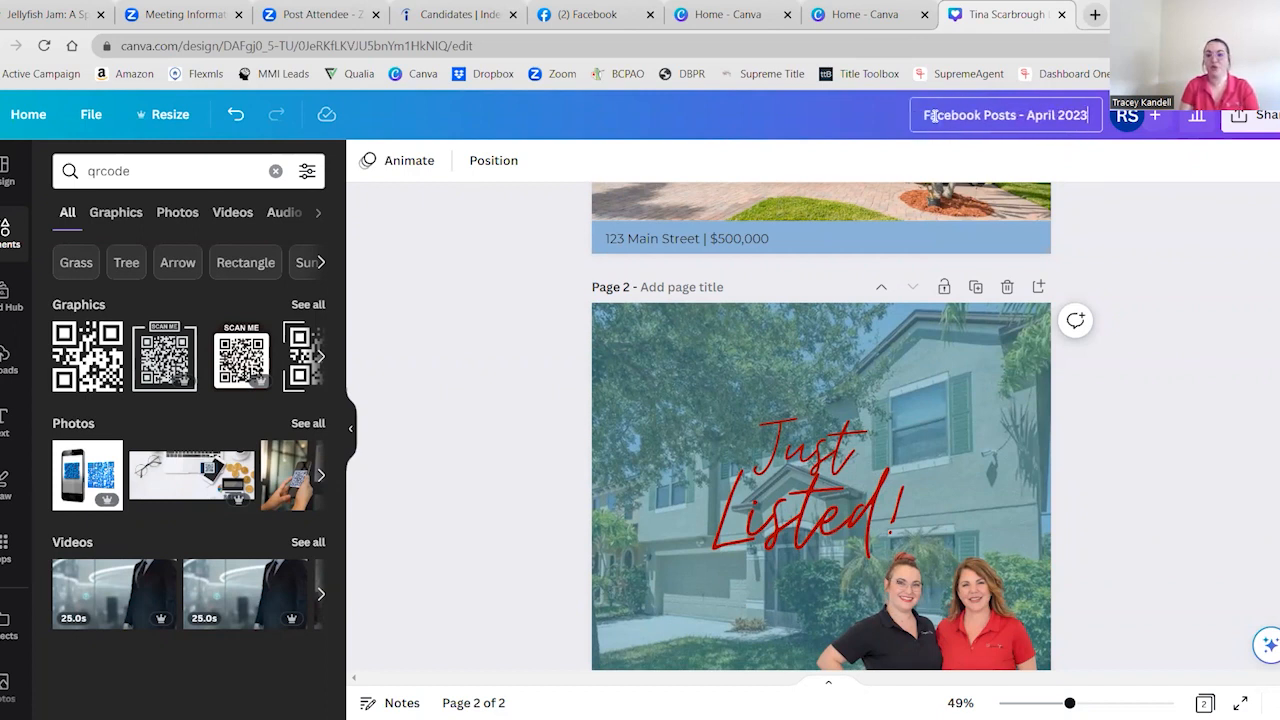
{"action": "key", "text": "Return"}
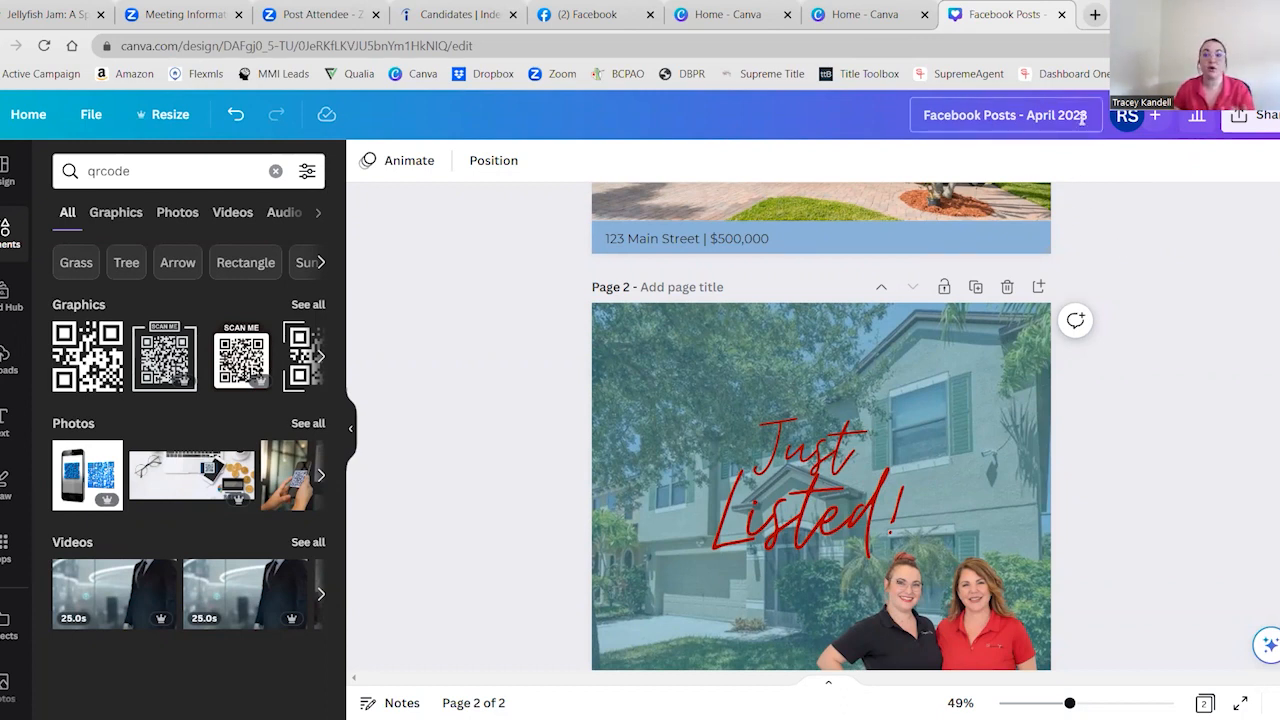
Download only page 2 of the design as a PNG and close the download confirmation
{"action": "left_click", "coordinate": [1255, 115]}
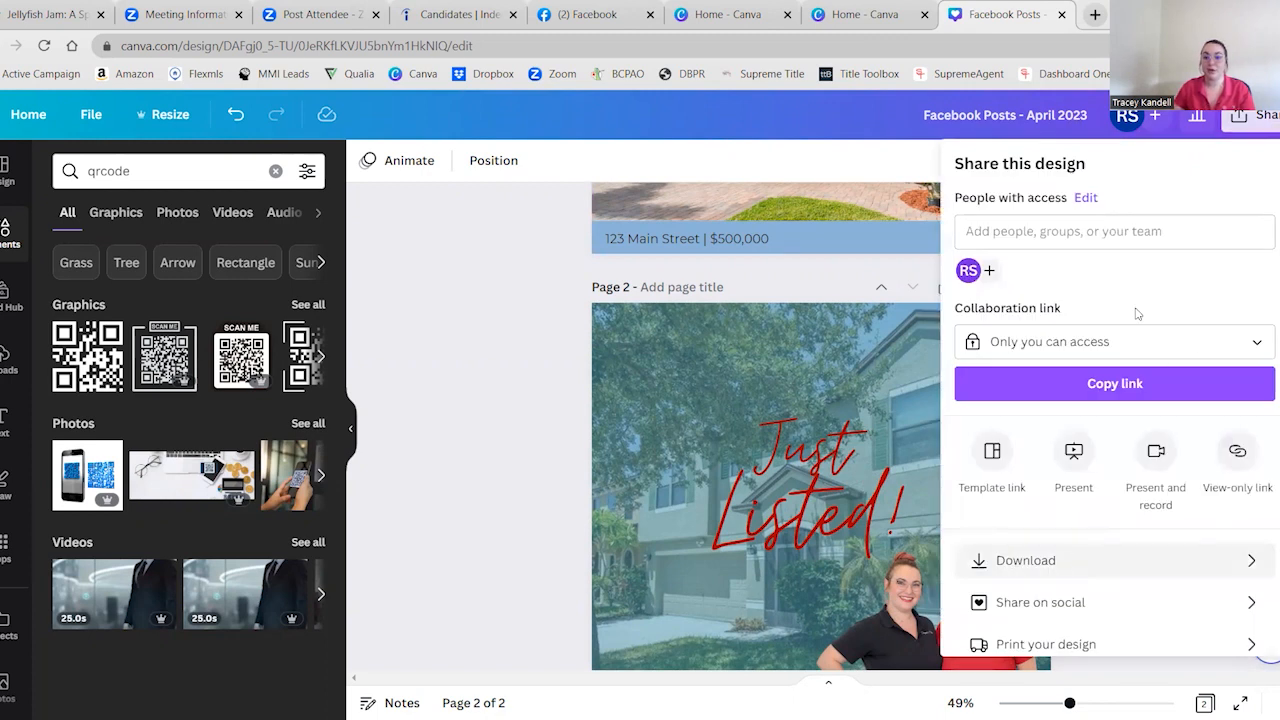
{"action": "left_click", "coordinate": [1020, 566]}
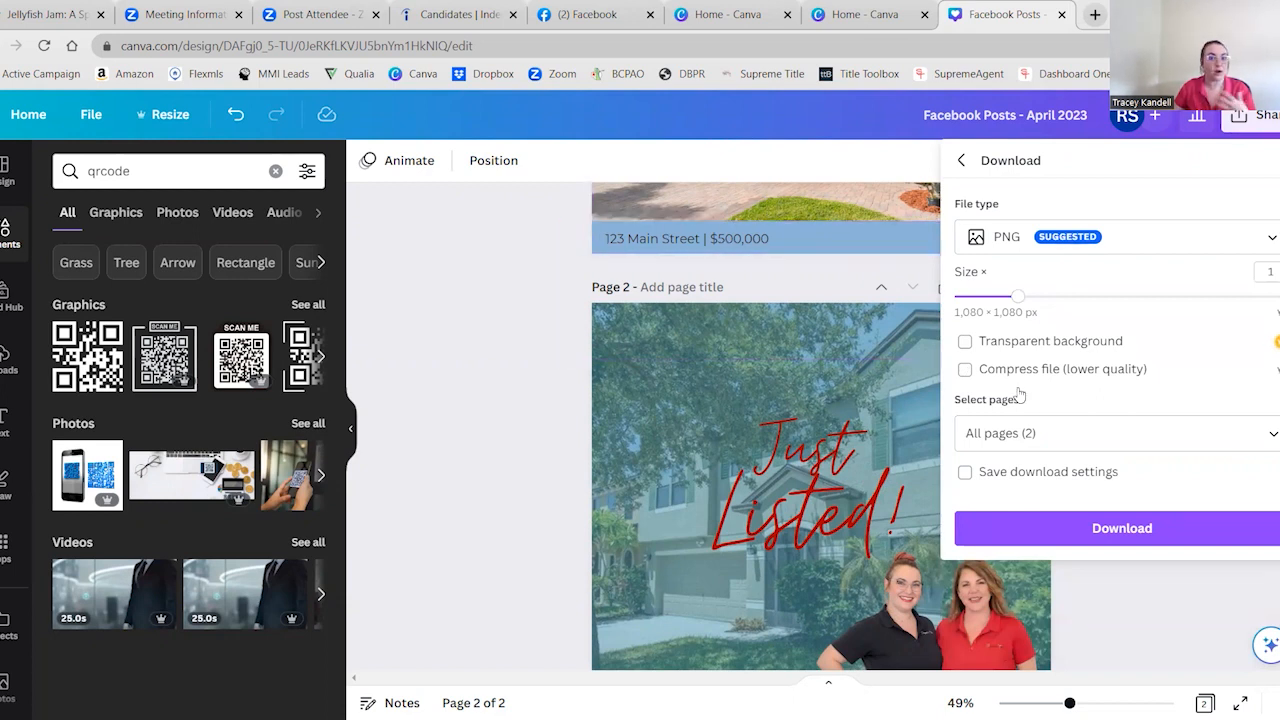
{"action": "left_click", "coordinate": [993, 434]}
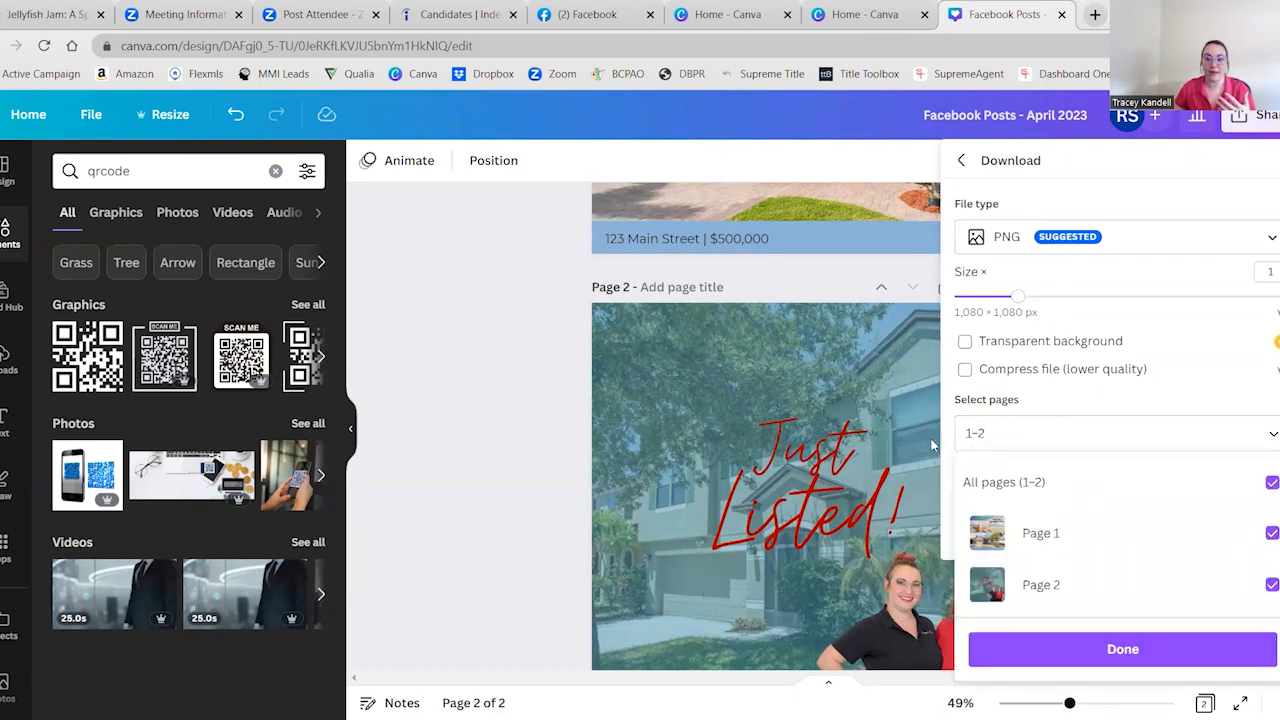
{"action": "left_click", "coordinate": [1269, 536]}
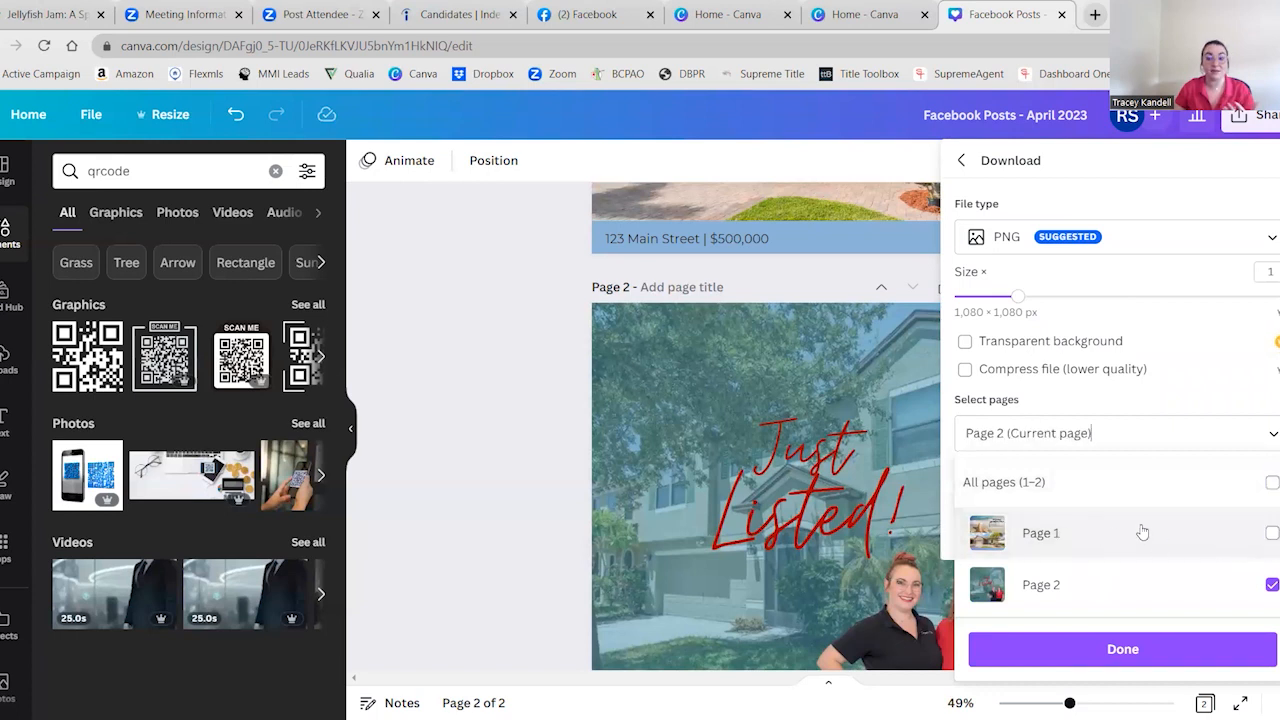
{"action": "left_click", "coordinate": [1131, 652]}
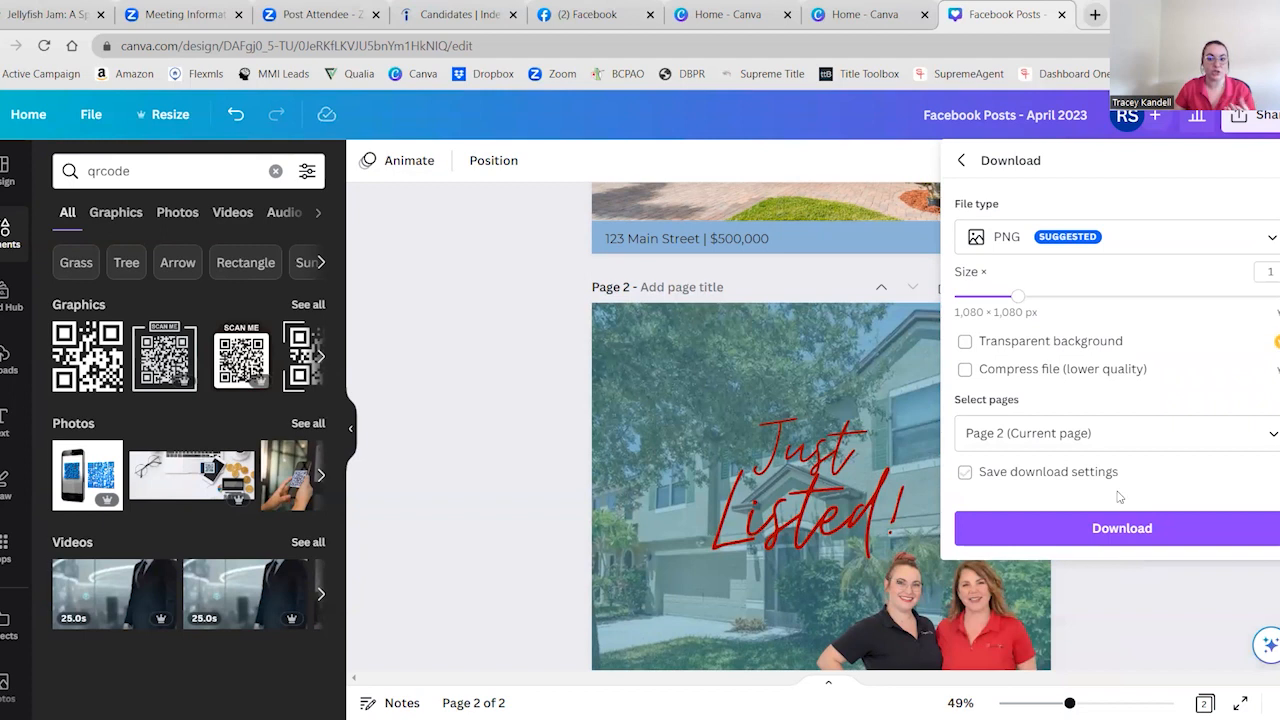
{"action": "left_click", "coordinate": [1078, 546]}
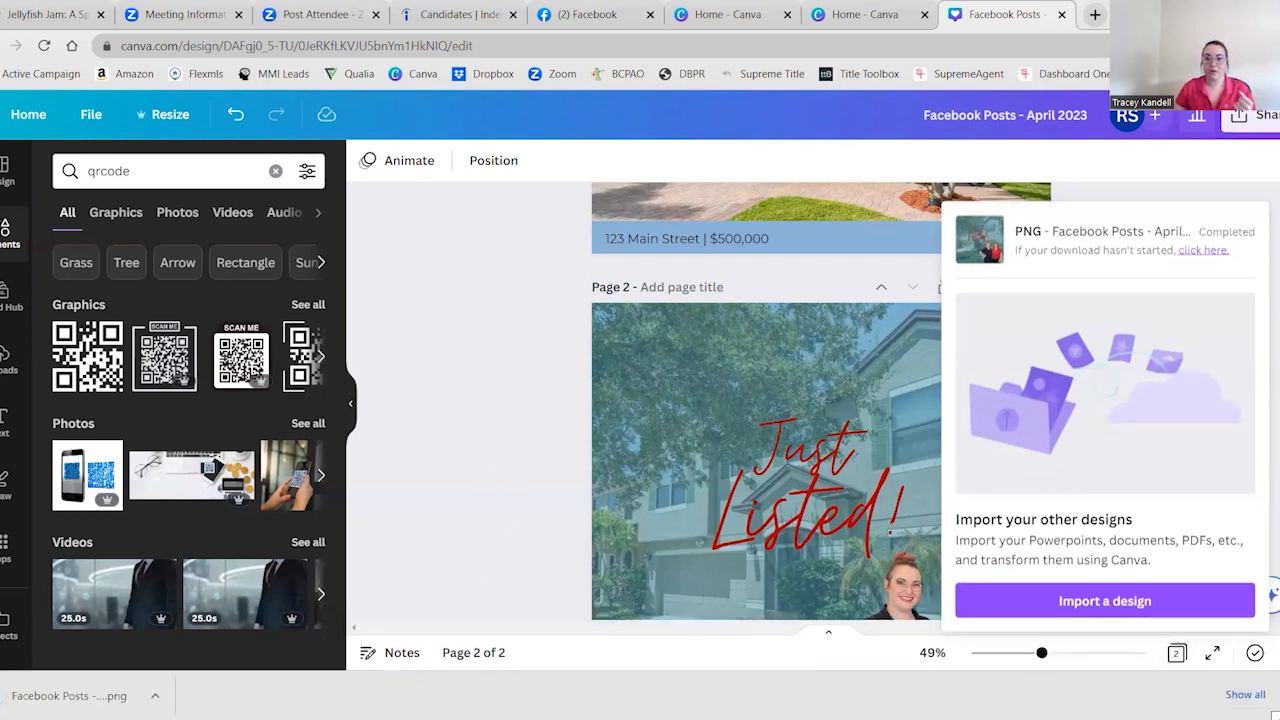
{"action": "left_click", "coordinate": [480, 466]}
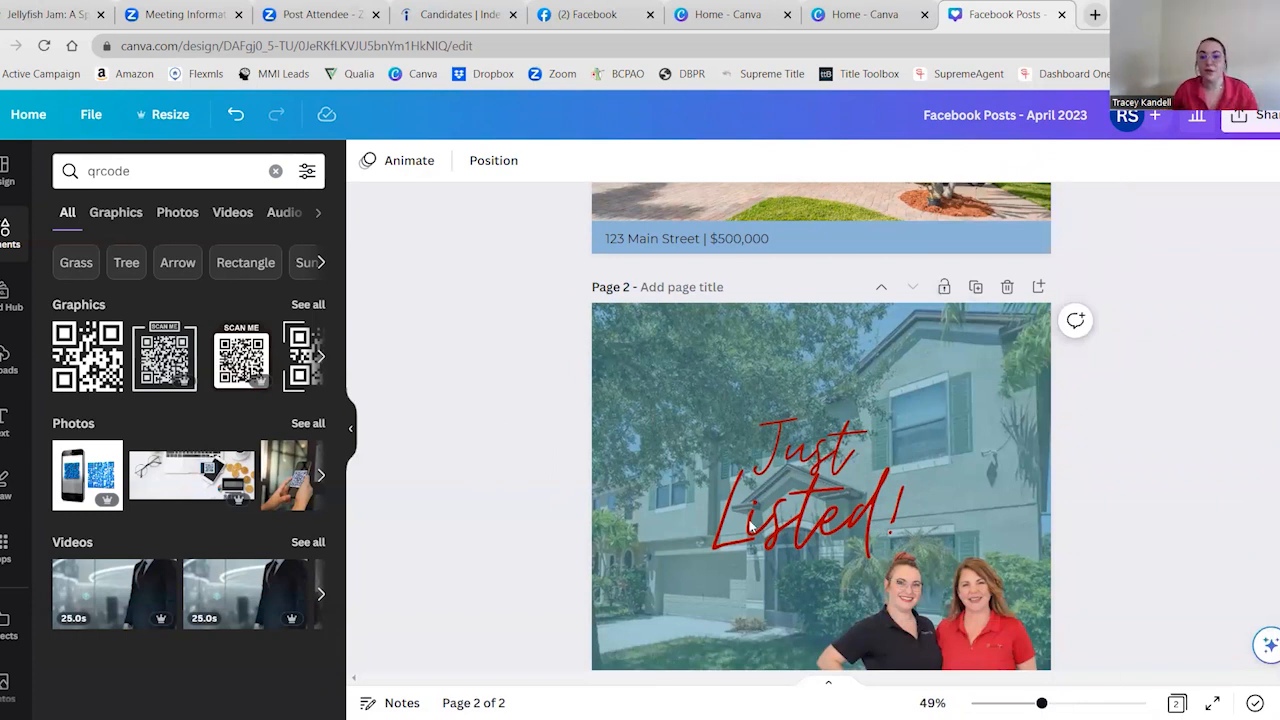
Ungroup the "Just Listed!" text on page 2 into separate text elements
{"action": "left_click", "coordinate": [790, 500]}
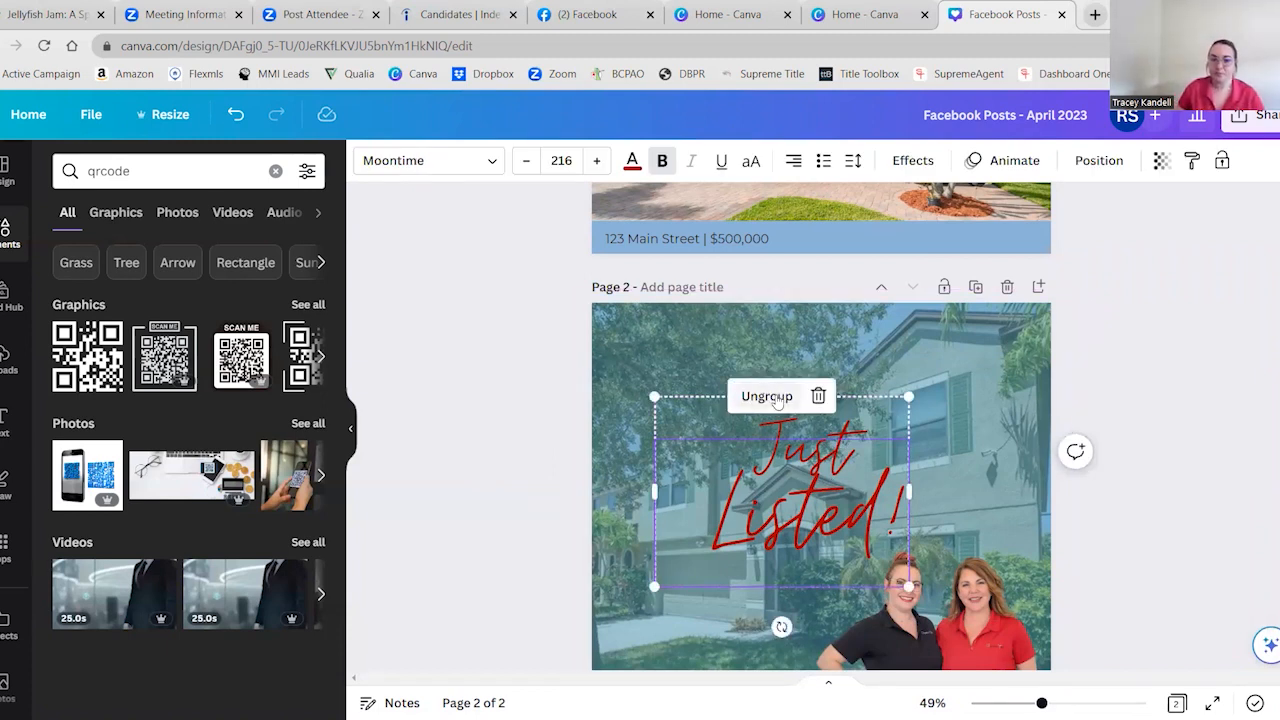
{"action": "scroll", "coordinate": [533, 404], "scroll_direction": "down", "scroll_amount": 1}
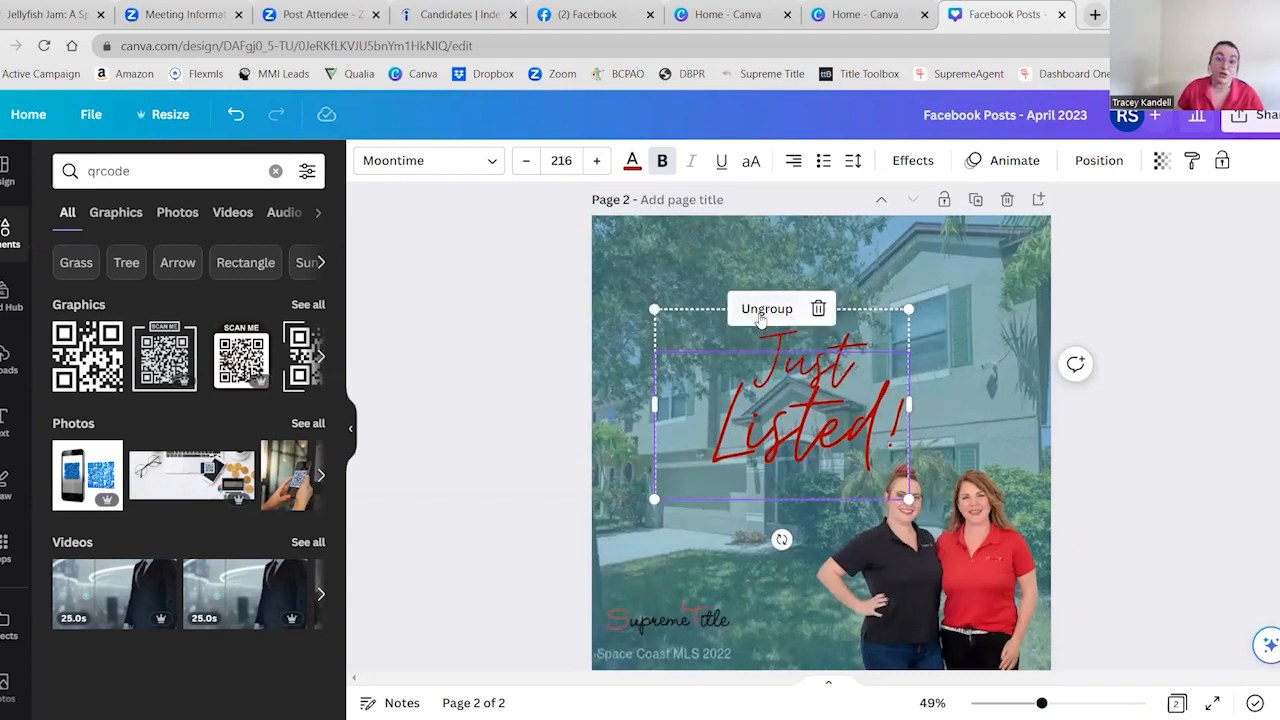
{"action": "left_click", "coordinate": [762, 310]}
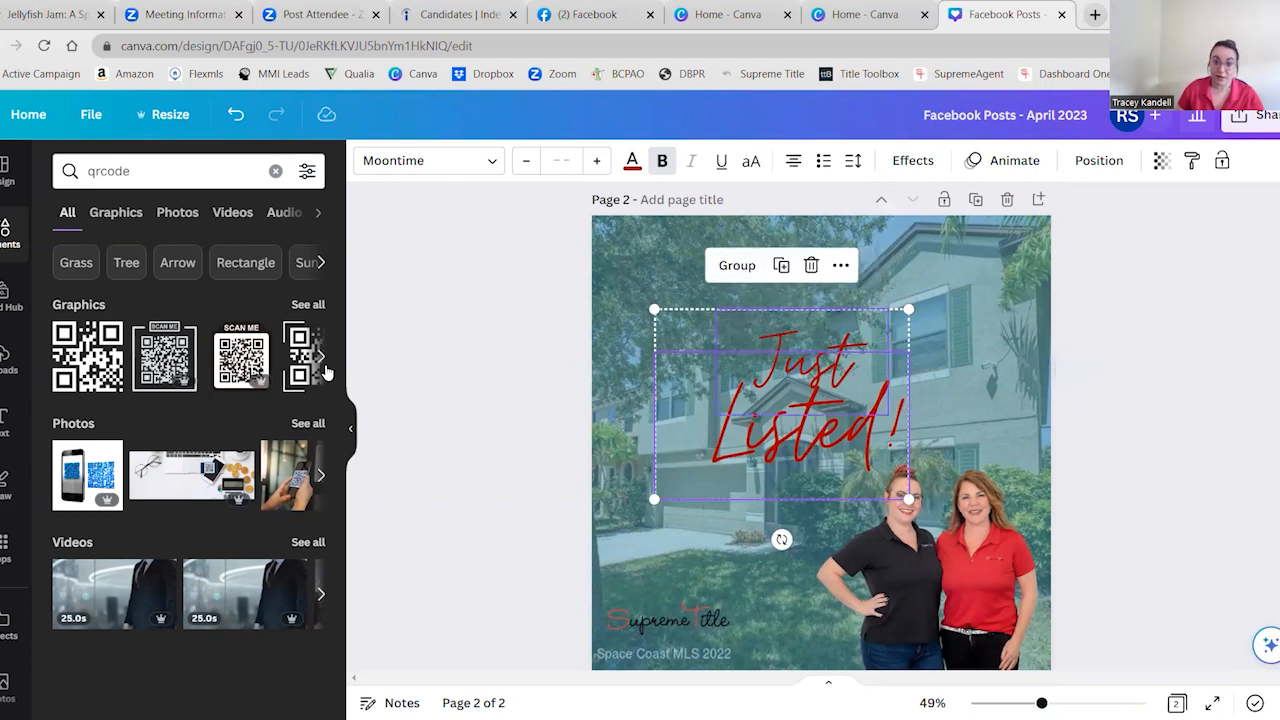
{"action": "left_click", "coordinate": [388, 360]}
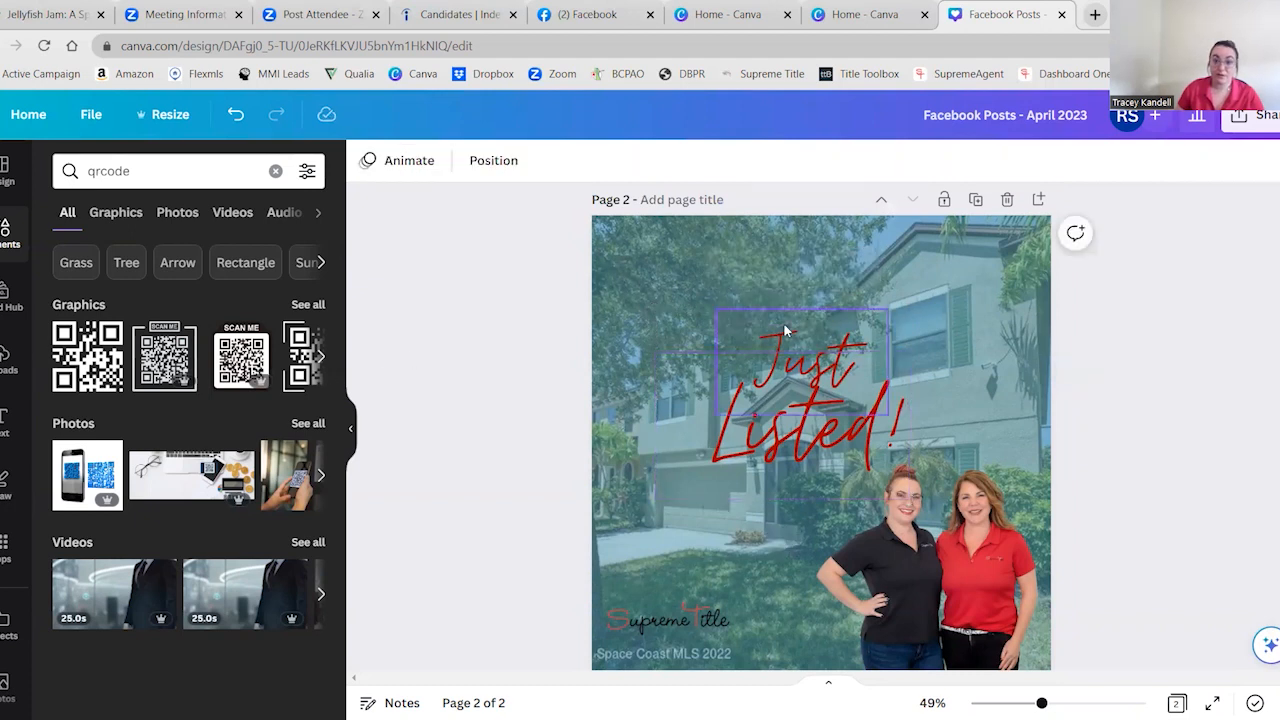
Nudge "Listed!" slightly upward, shift "Just" slightly right above it, and enlarge "Just" to font size 164
{"action": "left_click_drag", "start_coordinate": [793, 333], "coordinate": [770, 365]}
{"action": "mouse_move", "coordinate": [697, 386]}
{"action": "left_mouse_down"}
{"action": "mouse_move", "coordinate": [611, 361]}
{"action": "mouse_move", "coordinate": [697, 377]}
{"action": "left_mouse_up"}
{"action": "left_click", "coordinate": [903, 322]}
{"action": "left_click_drag", "start_coordinate": [903, 322], "coordinate": [821, 350]}
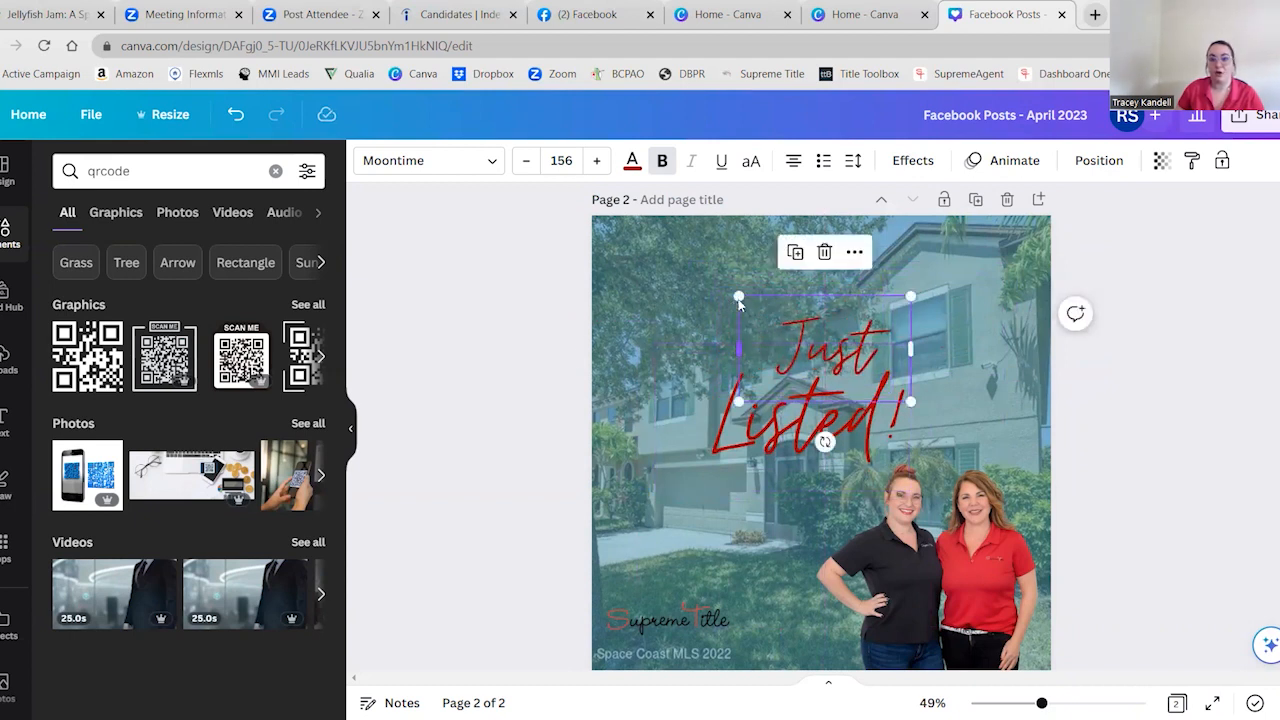
{"action": "left_click_drag", "start_coordinate": [735, 291], "coordinate": [729, 290]}
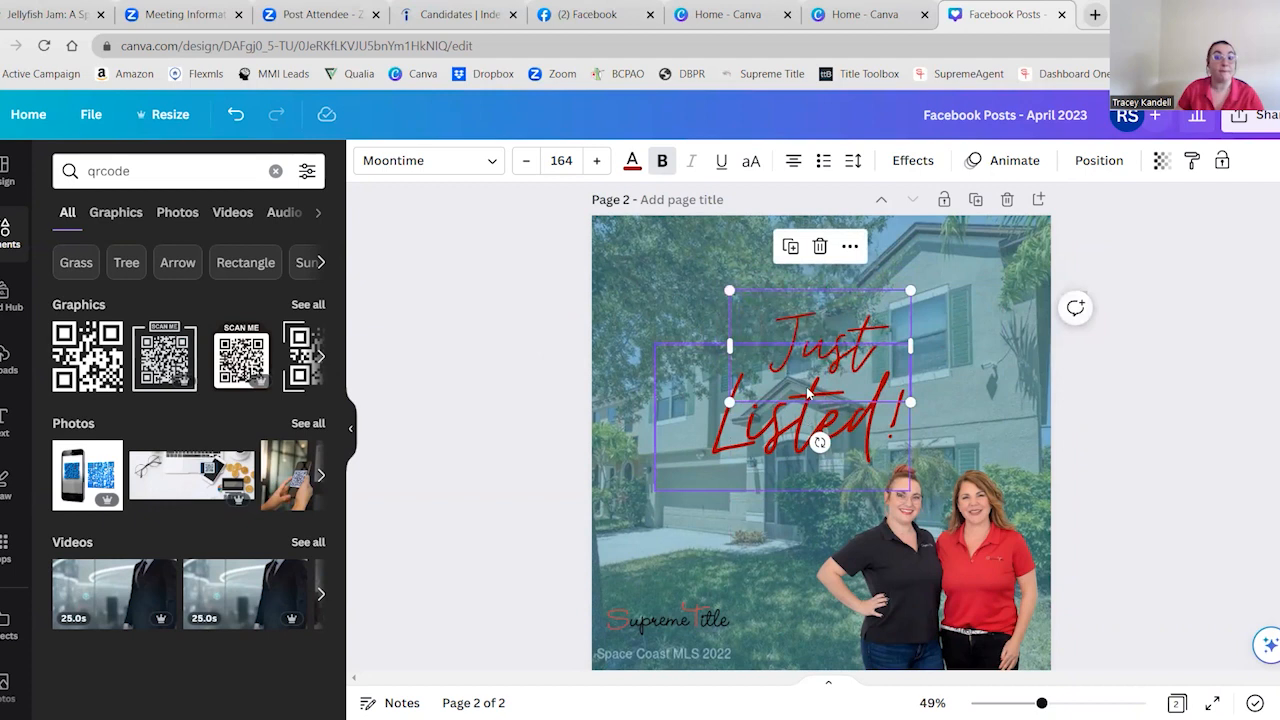
{"action": "left_click_drag", "start_coordinate": [853, 325], "coordinate": [858, 333]}
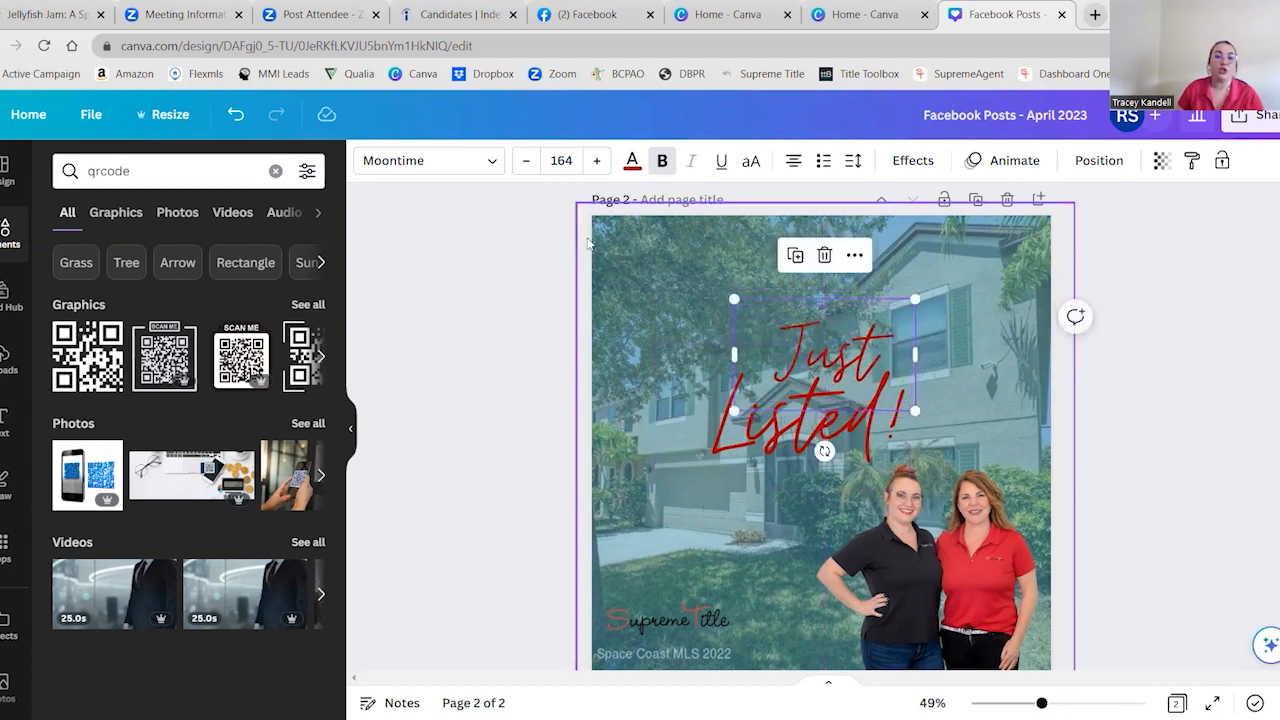
Change the font of "Listed!" to HK Grotesk Bold and widen its text box to fit the word on one line
{"action": "left_click", "coordinate": [720, 430]}
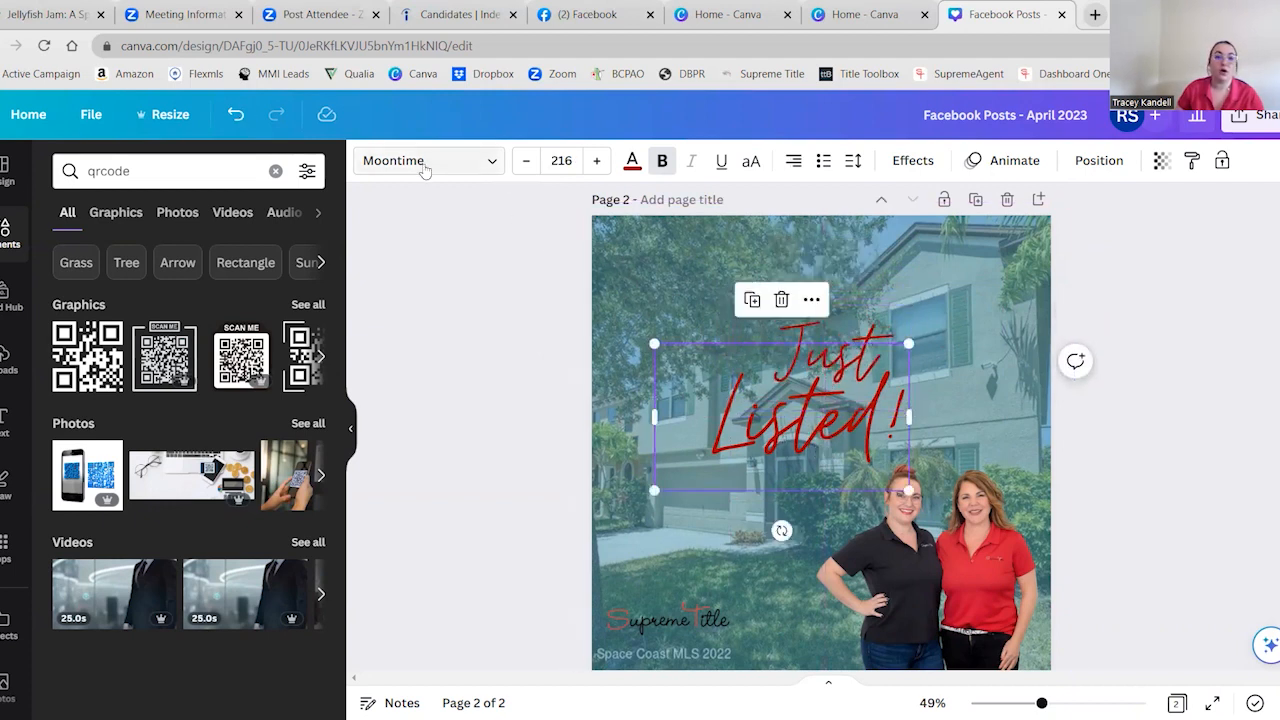
{"action": "left_click", "coordinate": [428, 160]}
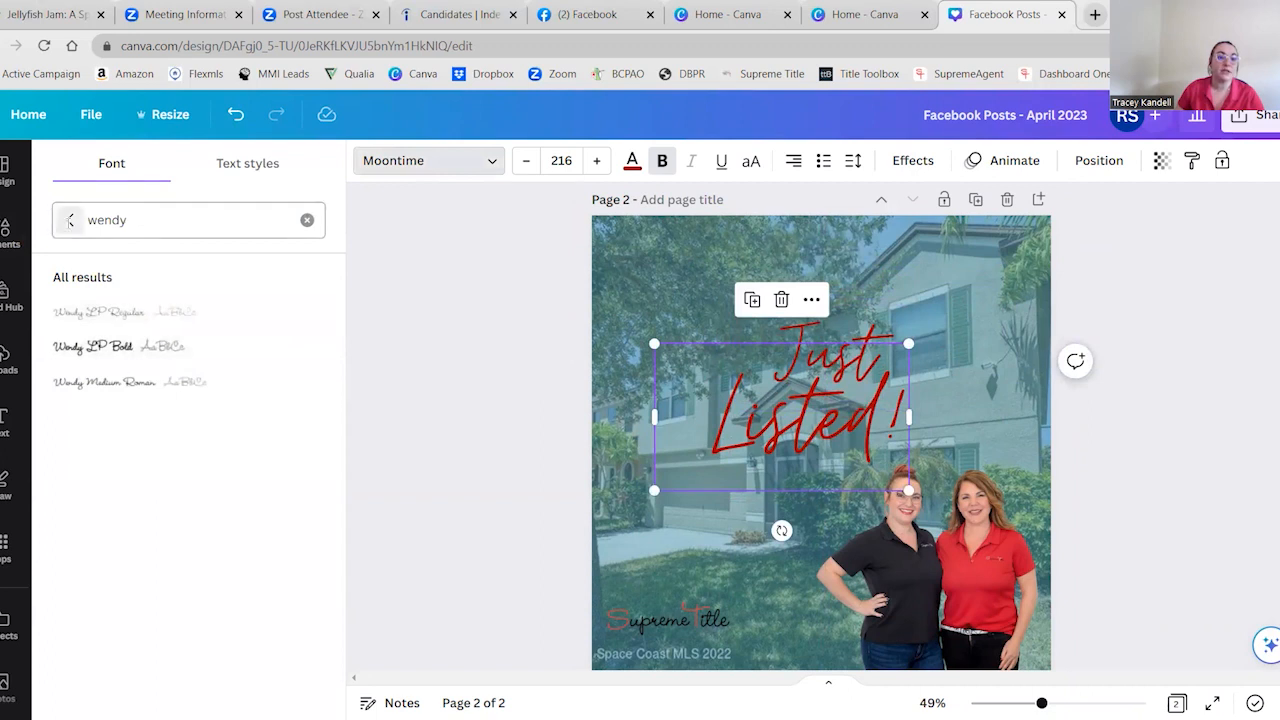
{"action": "left_click", "coordinate": [70, 219]}
{"action": "left_click", "coordinate": [139, 568]}
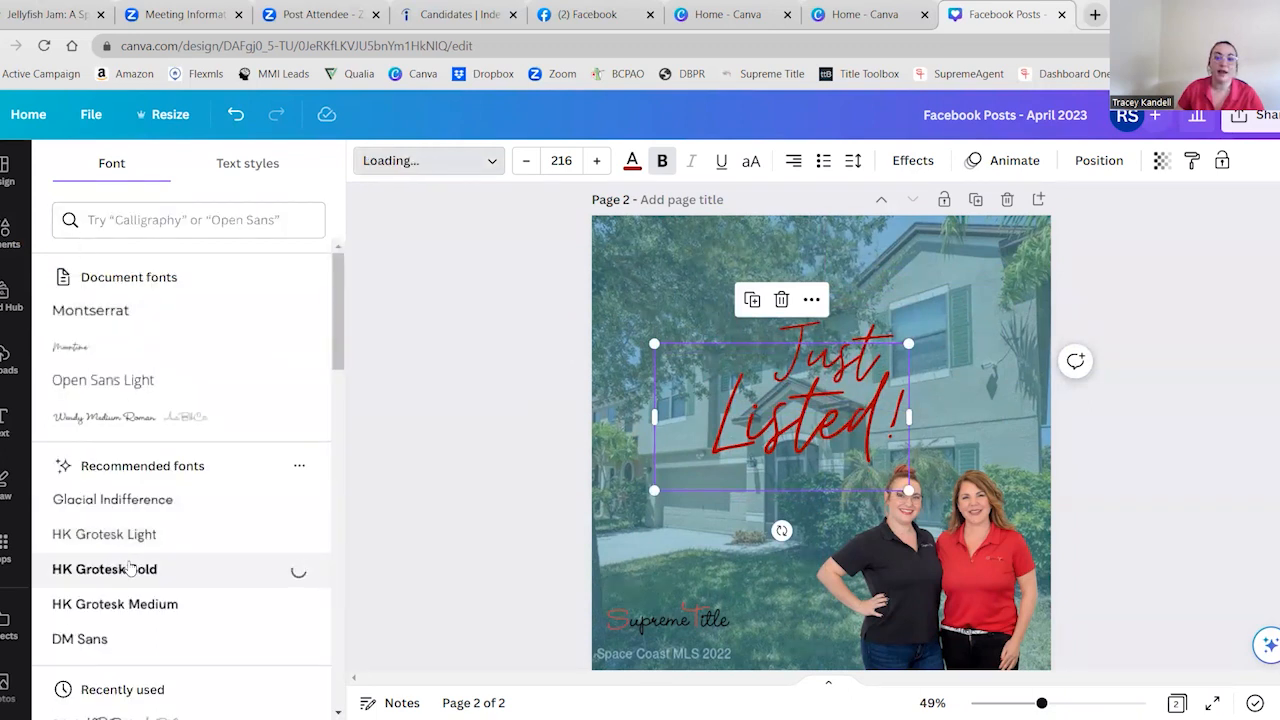
{"action": "left_click_drag", "start_coordinate": [908, 465], "coordinate": [1032, 462]}
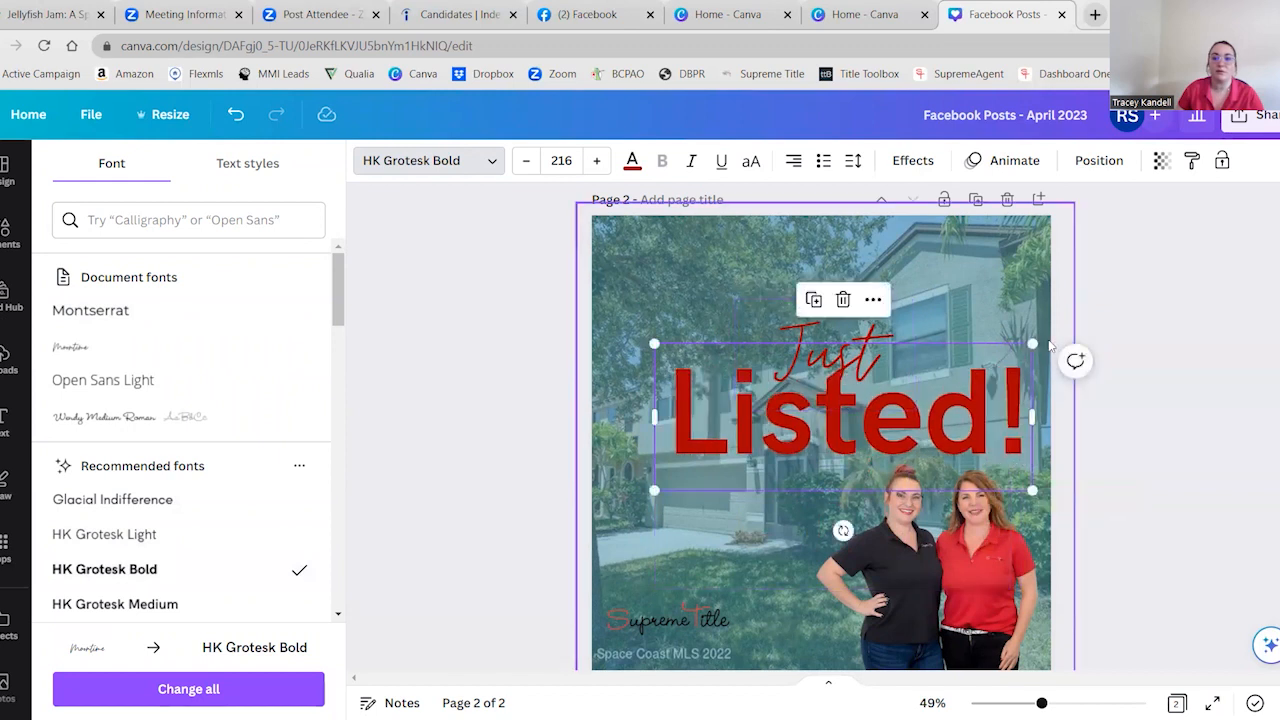
Shrink "Listed!" to font size 149 and centre it directly beneath "Just"
{"action": "left_click_drag", "start_coordinate": [1010, 354], "coordinate": [908, 378]}
{"action": "left_click_drag", "start_coordinate": [784, 436], "coordinate": [810, 421]}
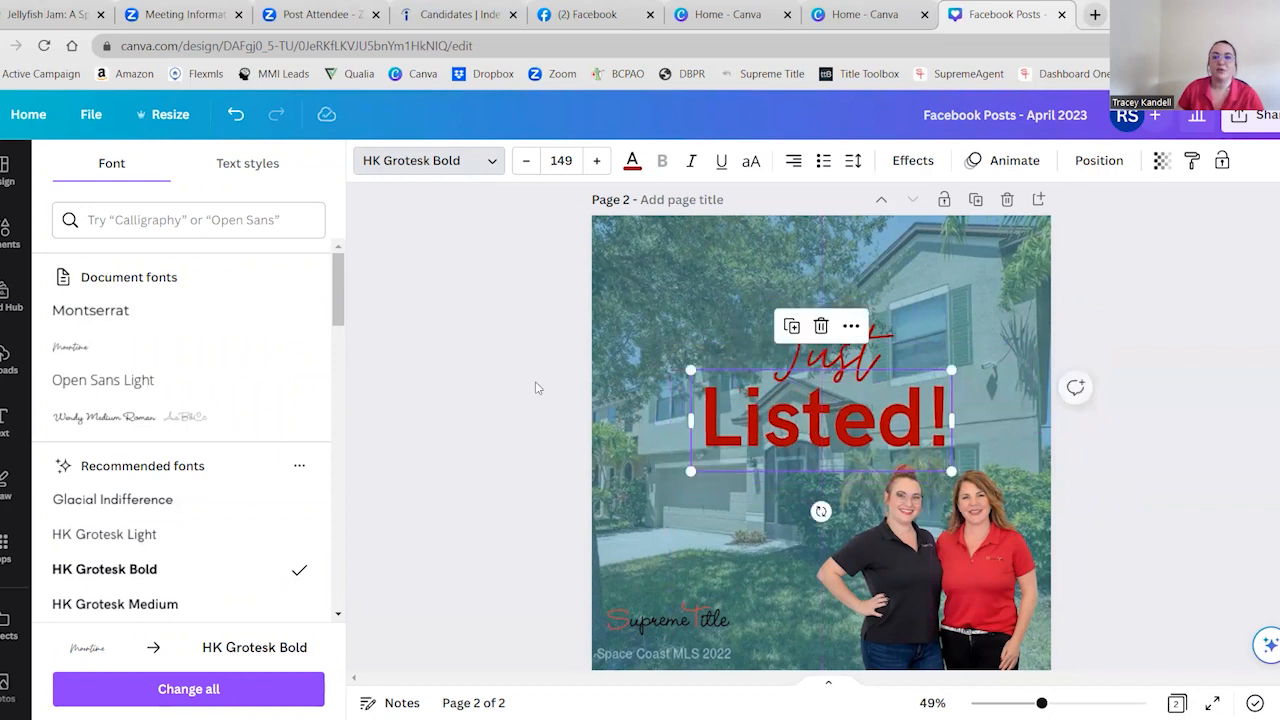
{"action": "left_click", "coordinate": [483, 404]}
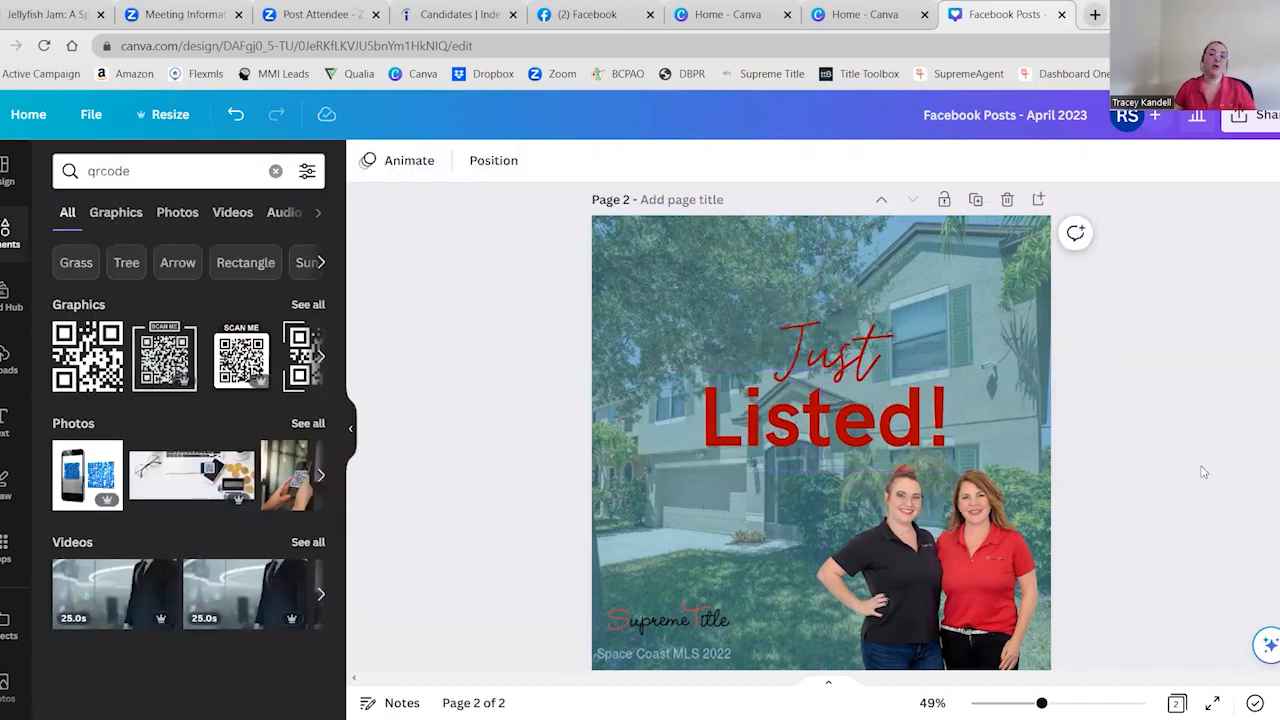
{"action": "left_click", "coordinate": [763, 354]}
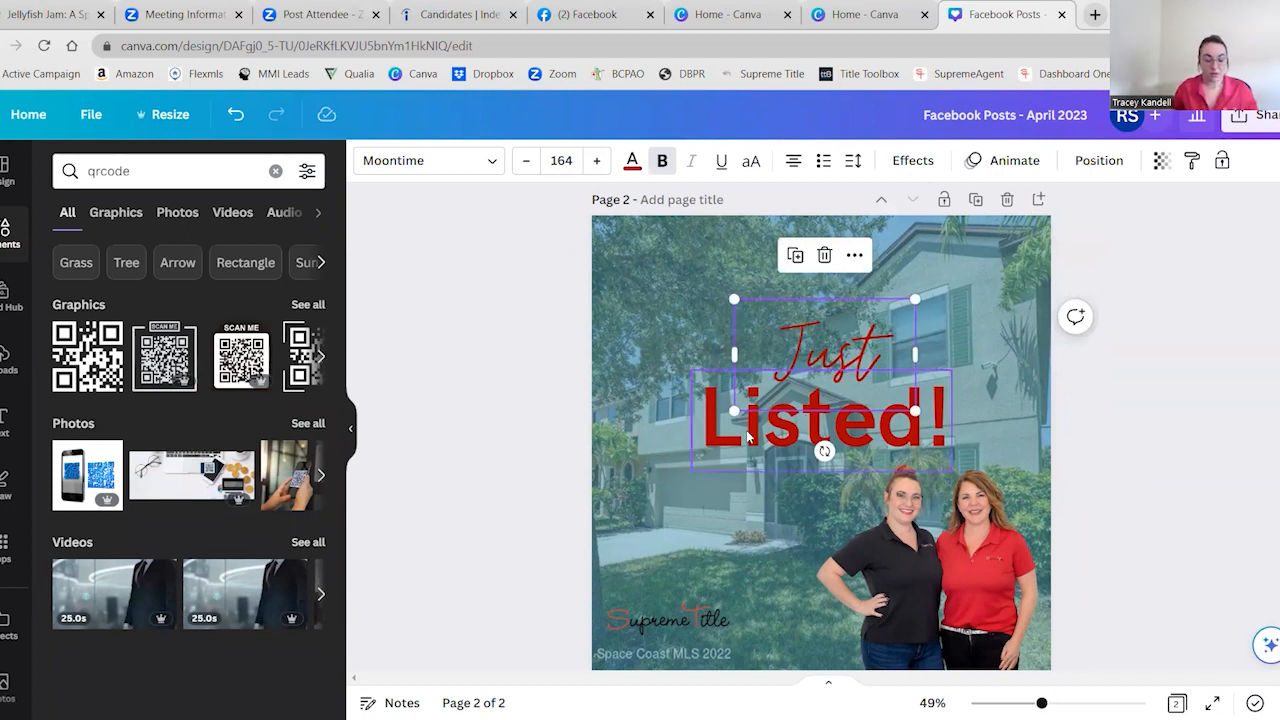
{"action": "left_click", "coordinate": [758, 437]}
{"action": "left_click", "coordinate": [766, 343]}
{"action": "left_click", "coordinate": [729, 322]}
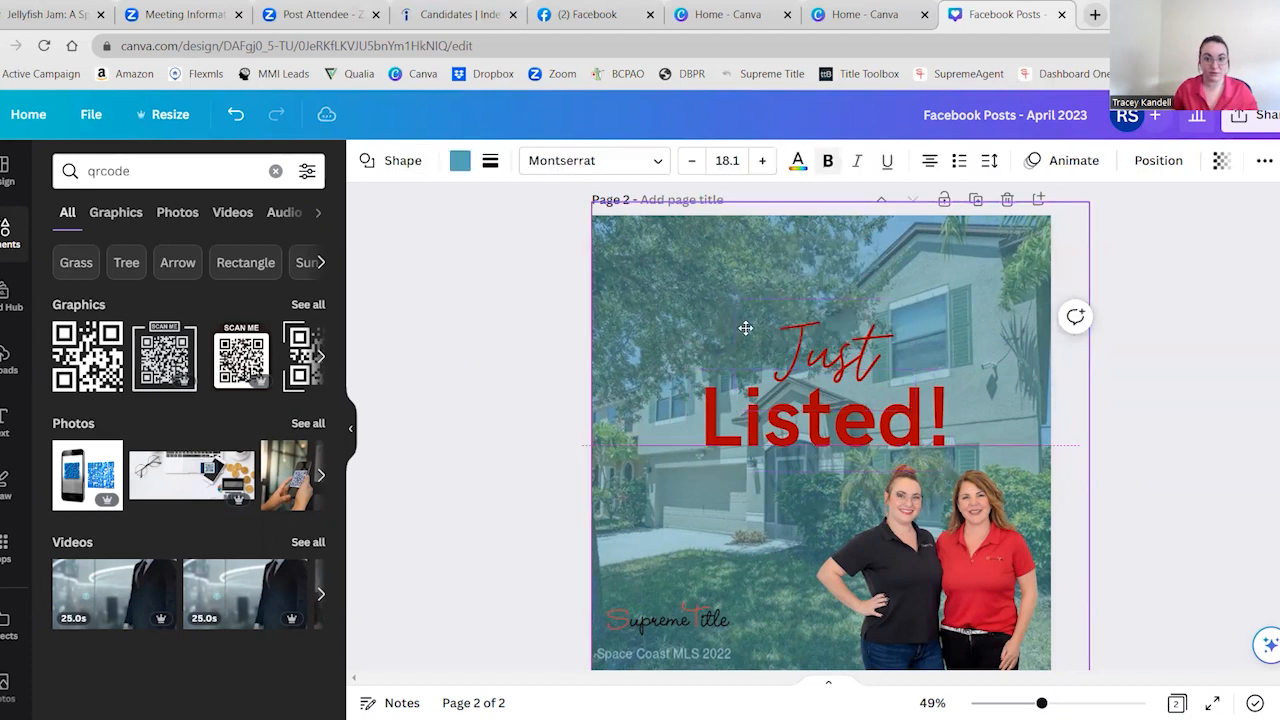
{"action": "left_click_drag", "start_coordinate": [722, 329], "coordinate": [714, 331]}
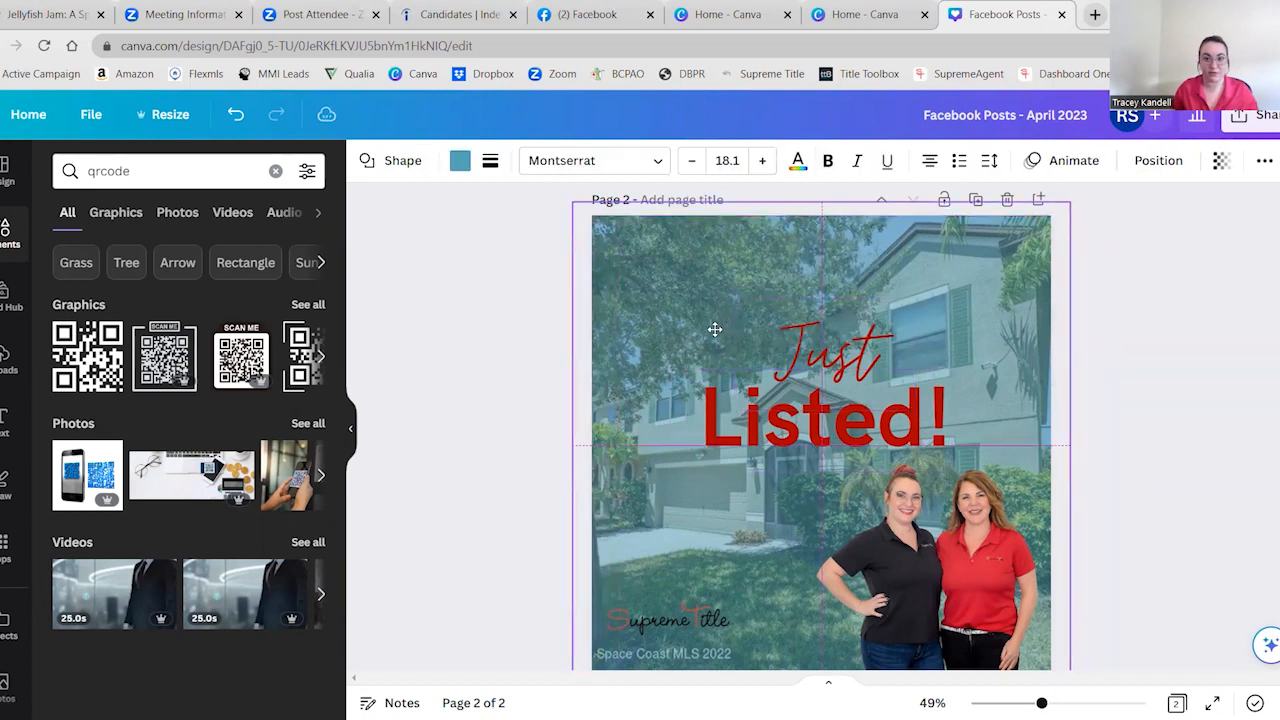
{"action": "left_click", "coordinate": [811, 347]}
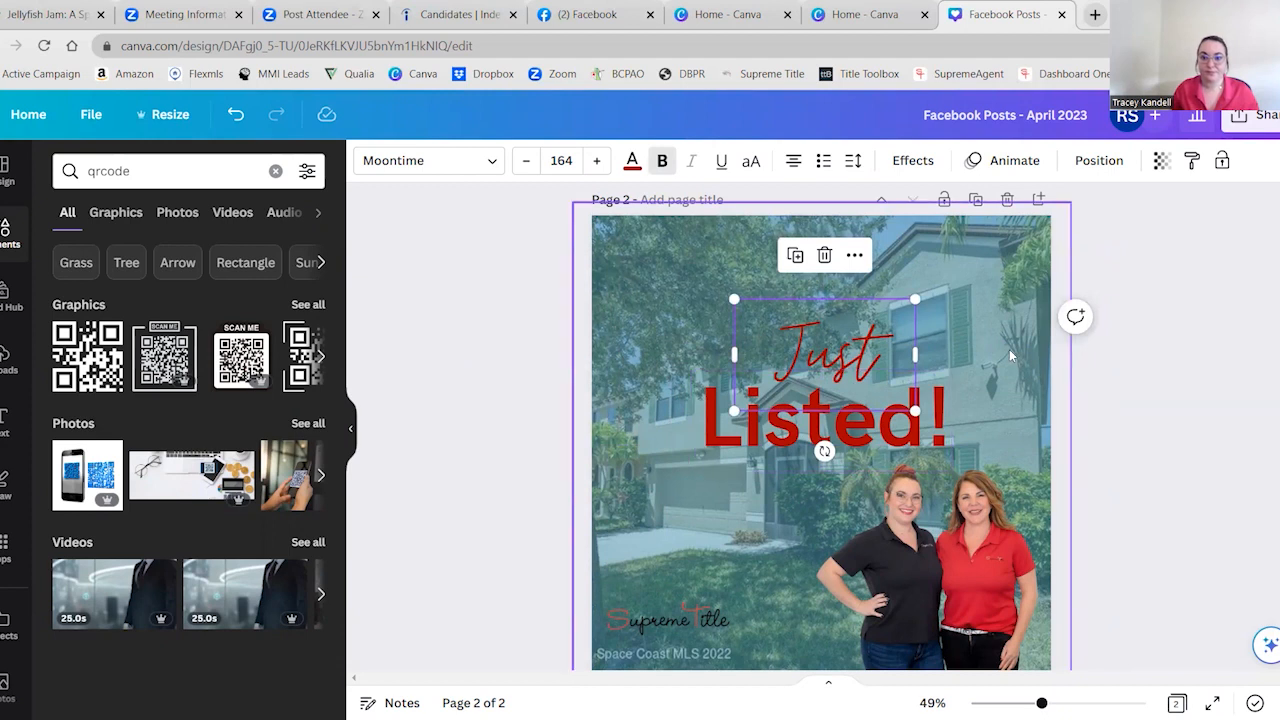
Move the tint overlay and house photo aside, then group "Just" and "Listed!" into one title element
{"action": "left_click_drag", "start_coordinate": [961, 409], "coordinate": [651, 388]}
{"action": "left_click_drag", "start_coordinate": [977, 415], "coordinate": [686, 385]}
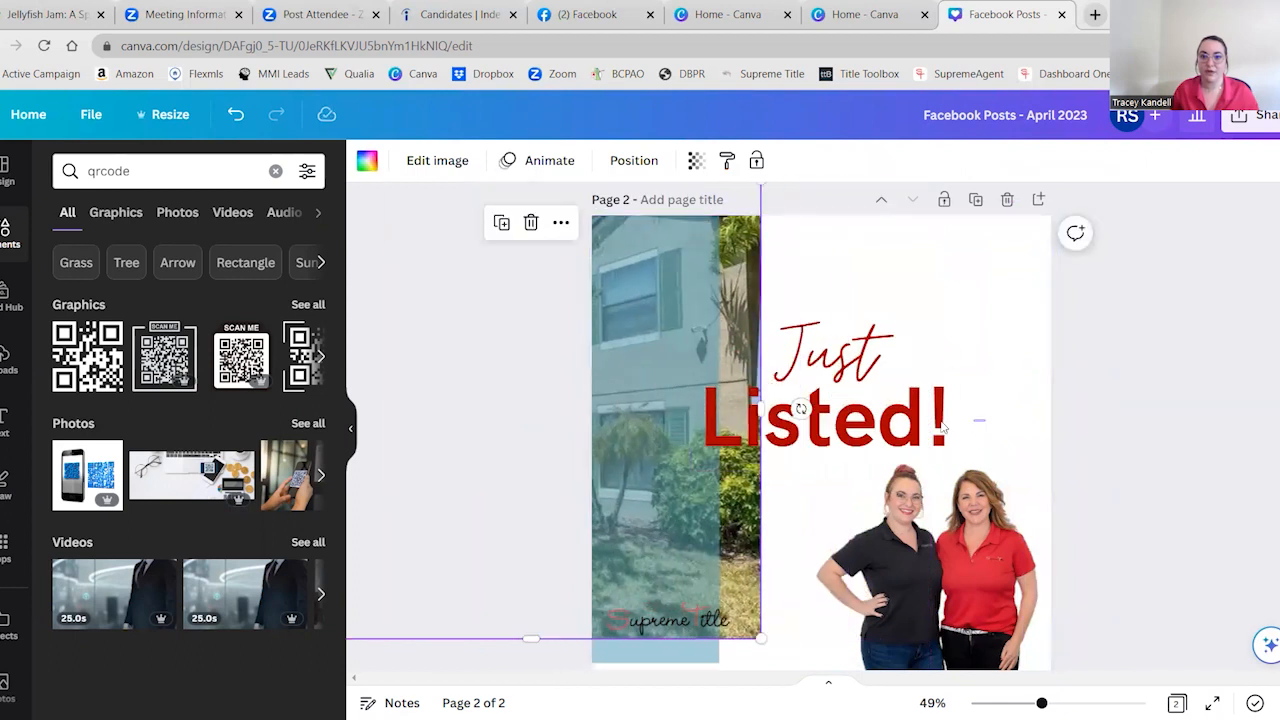
{"action": "left_click_drag", "start_coordinate": [895, 396], "coordinate": [864, 343]}
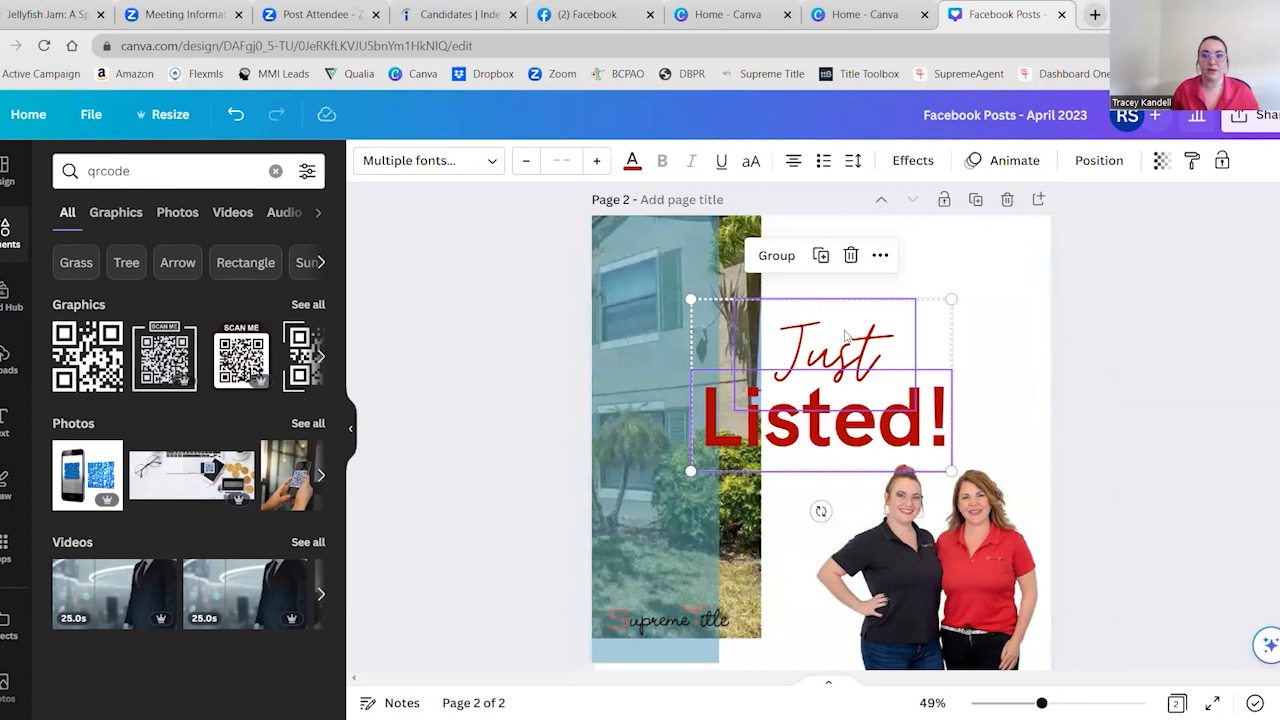
{"action": "left_click", "coordinate": [970, 412]}
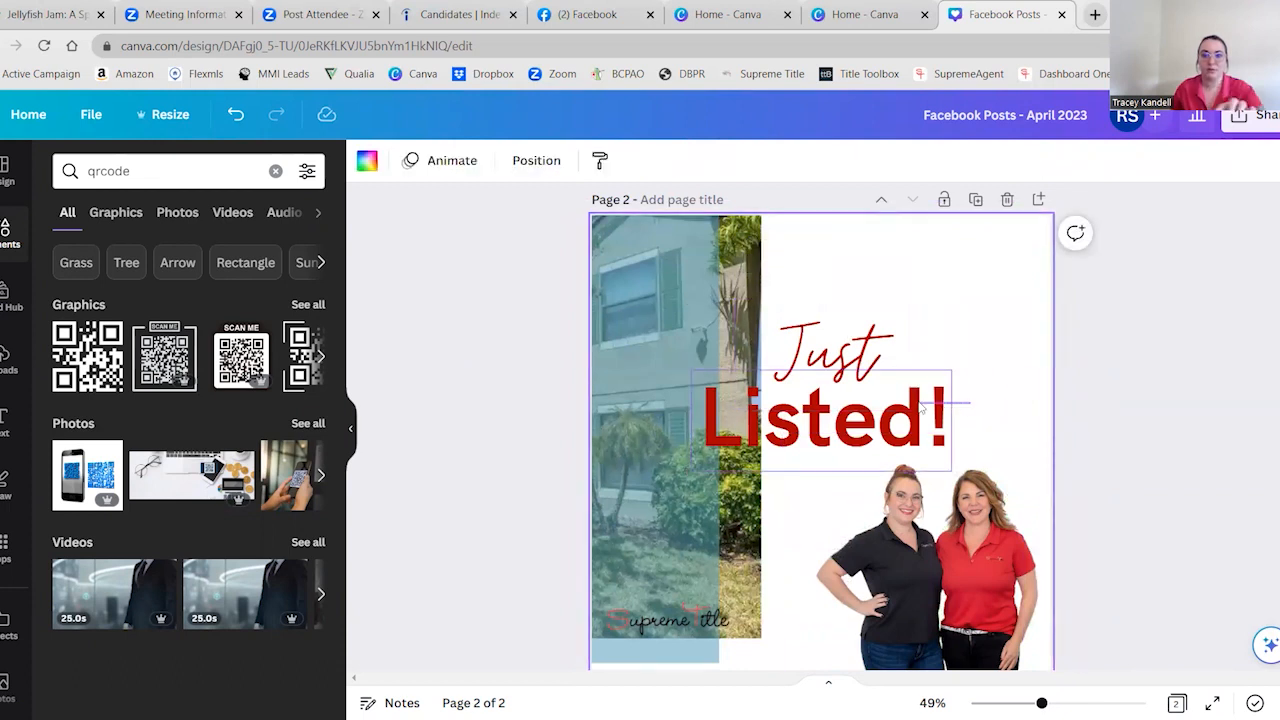
{"action": "left_click_drag", "start_coordinate": [888, 407], "coordinate": [871, 352]}
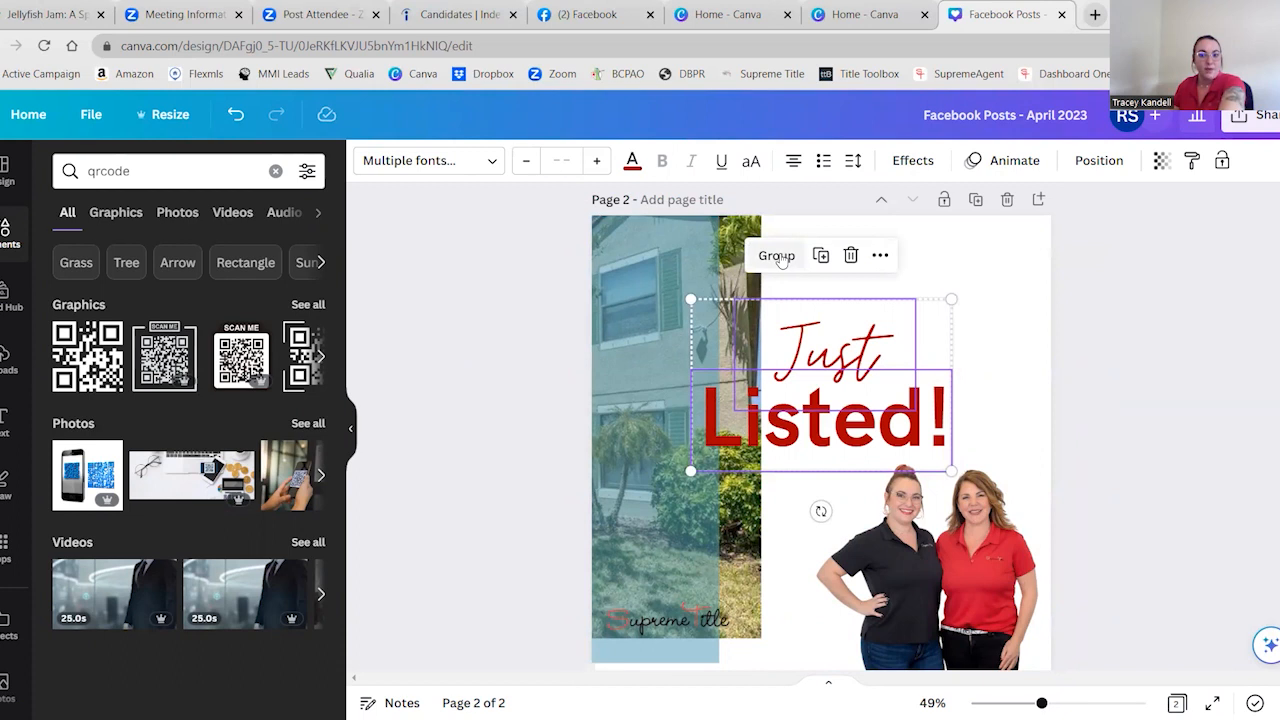
{"action": "left_click", "coordinate": [777, 256]}
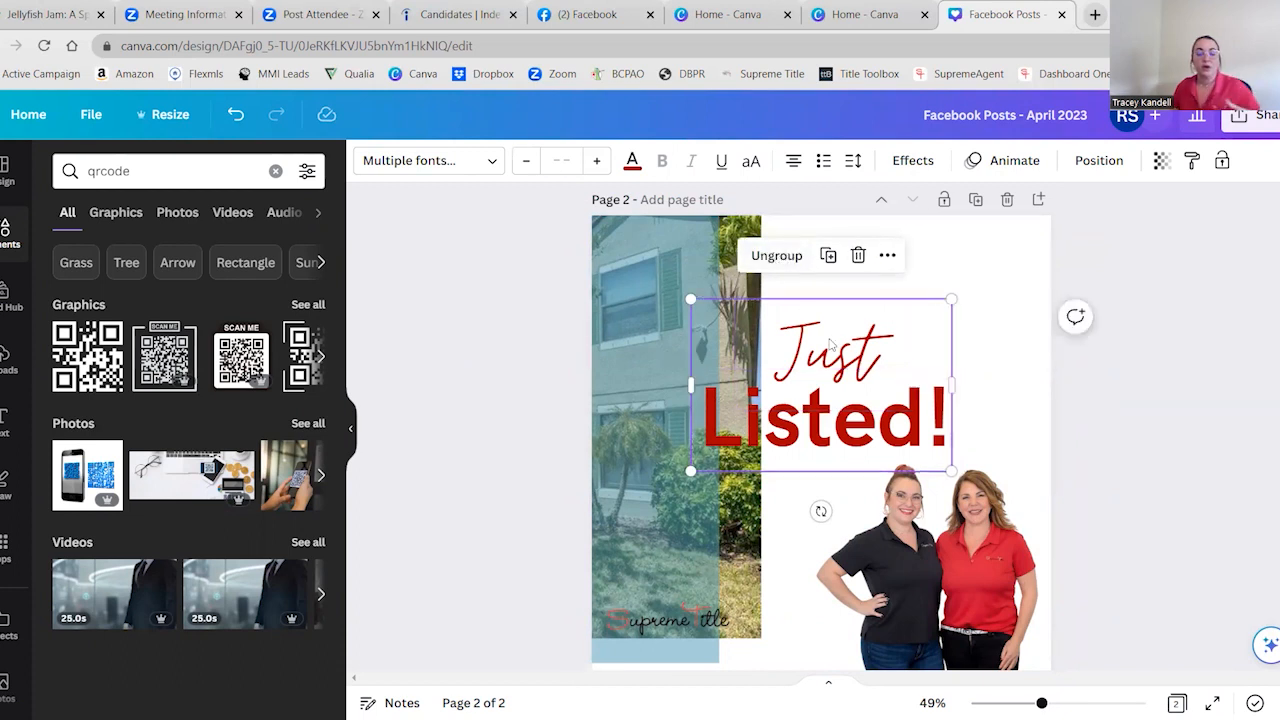
{"action": "left_click", "coordinate": [1126, 418]}
Move the grouped title higher and shift the house photo and tint overlay back over page 2
{"action": "left_click_drag", "start_coordinate": [710, 345], "coordinate": [897, 323]}
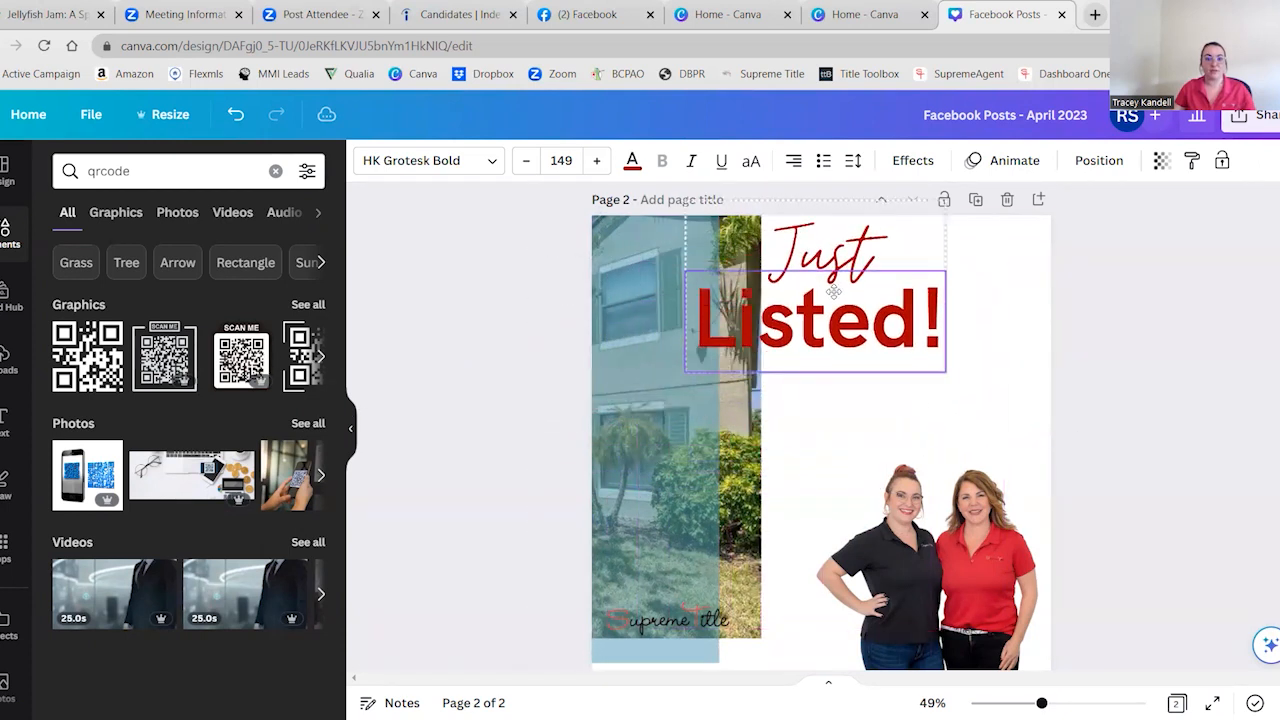
{"action": "left_click", "coordinate": [753, 460]}
{"action": "left_click_drag", "start_coordinate": [760, 440], "coordinate": [1040, 489]}
{"action": "mouse_move", "coordinate": [667, 440]}
{"action": "left_mouse_down"}
{"action": "mouse_move", "coordinate": [888, 436]}
{"action": "mouse_move", "coordinate": [718, 414]}
{"action": "mouse_move", "coordinate": [655, 445]}
{"action": "left_mouse_up"}
{"action": "left_click", "coordinate": [655, 560]}
{"action": "left_click_drag", "start_coordinate": [680, 584], "coordinate": [1012, 604]}
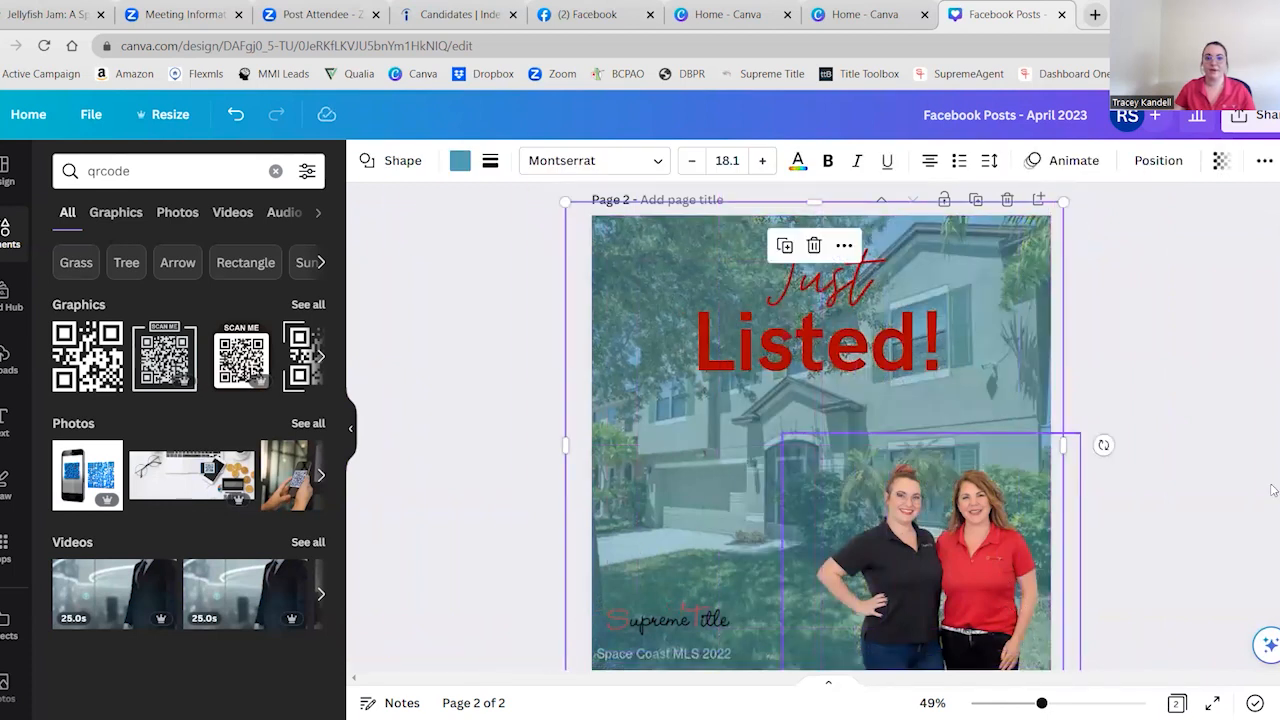
Move the grouped "Just Listed!" title down to just above the two women's heads
{"action": "left_click", "coordinate": [892, 314]}
{"action": "left_click_drag", "start_coordinate": [892, 314], "coordinate": [892, 386]}
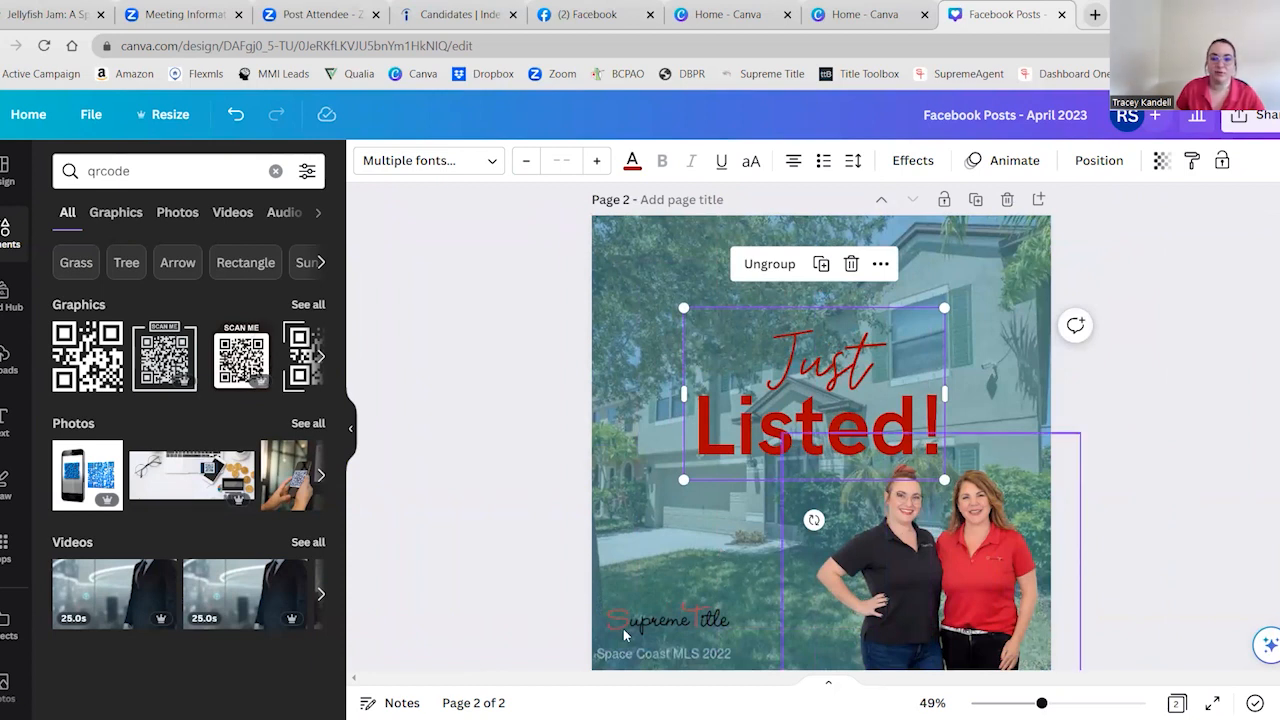
{"action": "left_click", "coordinate": [489, 410]}
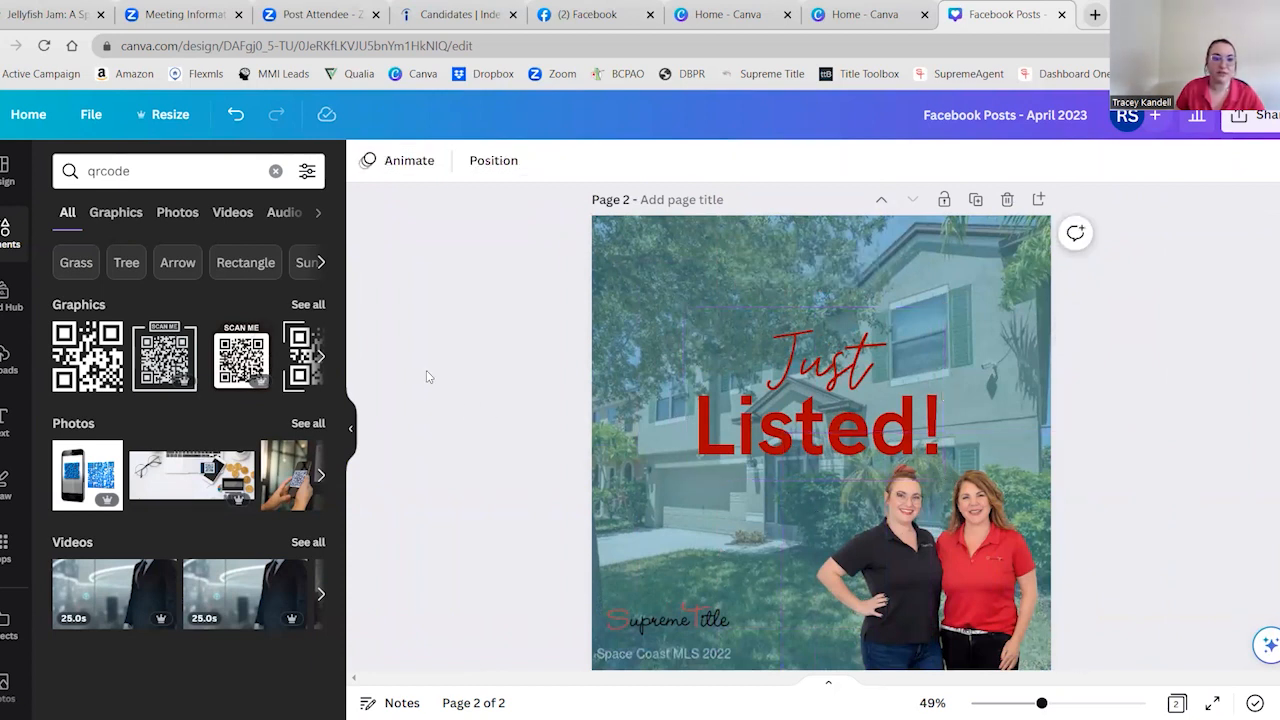
Add a square shape, rotate it about -30.4°, and stretch it to about 794 by 324 px across page 2's lower-right corner
{"action": "left_click", "coordinate": [5, 240]}
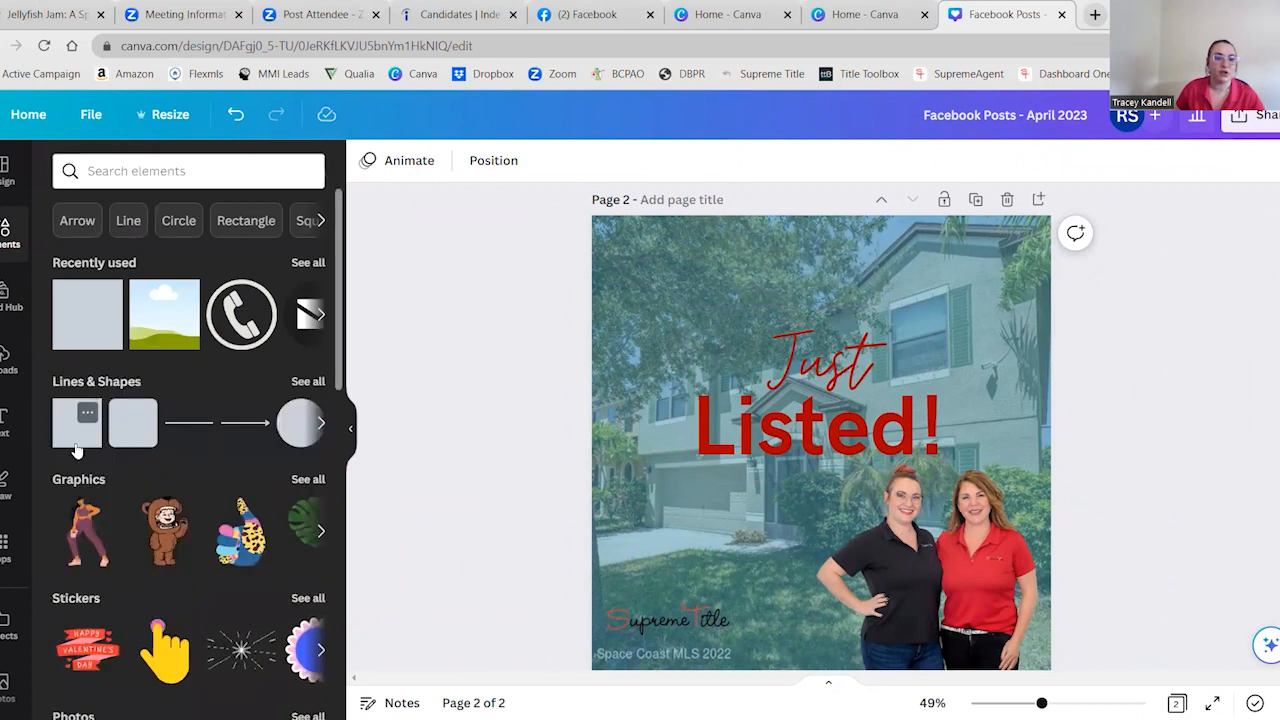
{"action": "left_click", "coordinate": [78, 440]}
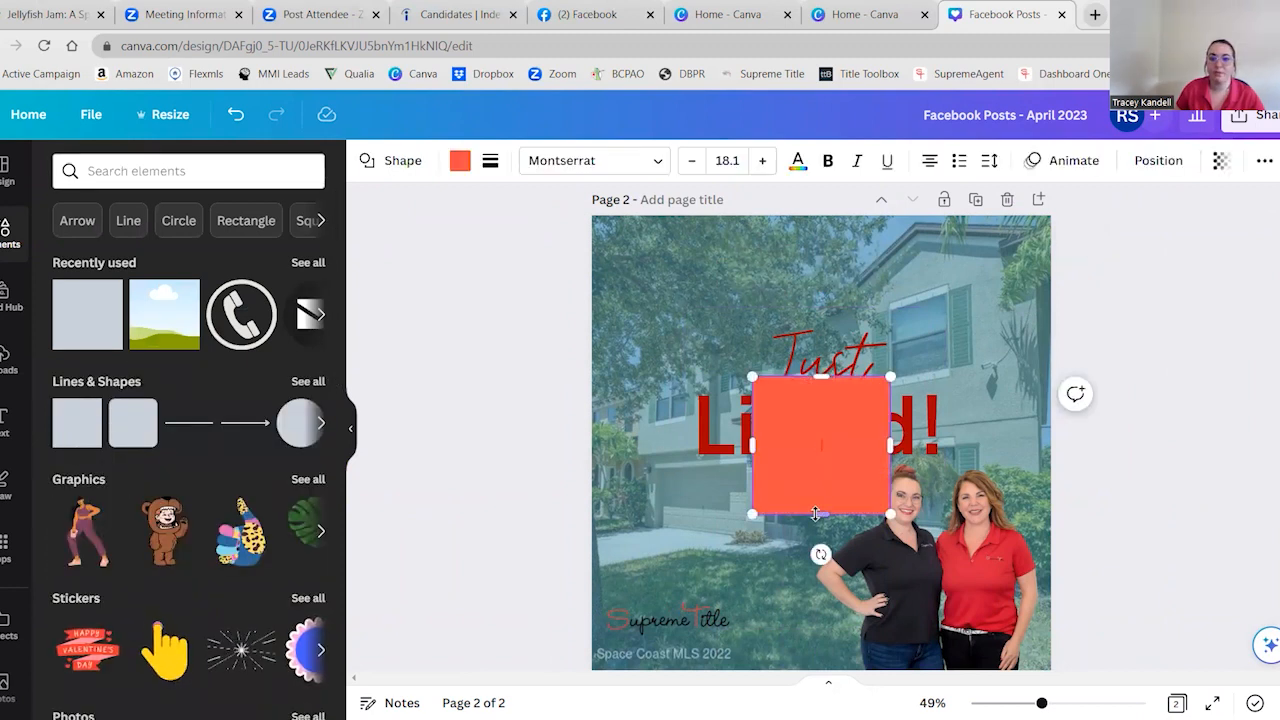
{"action": "left_click", "coordinate": [1128, 486]}
{"action": "left_click_drag", "start_coordinate": [829, 491], "coordinate": [920, 635]}
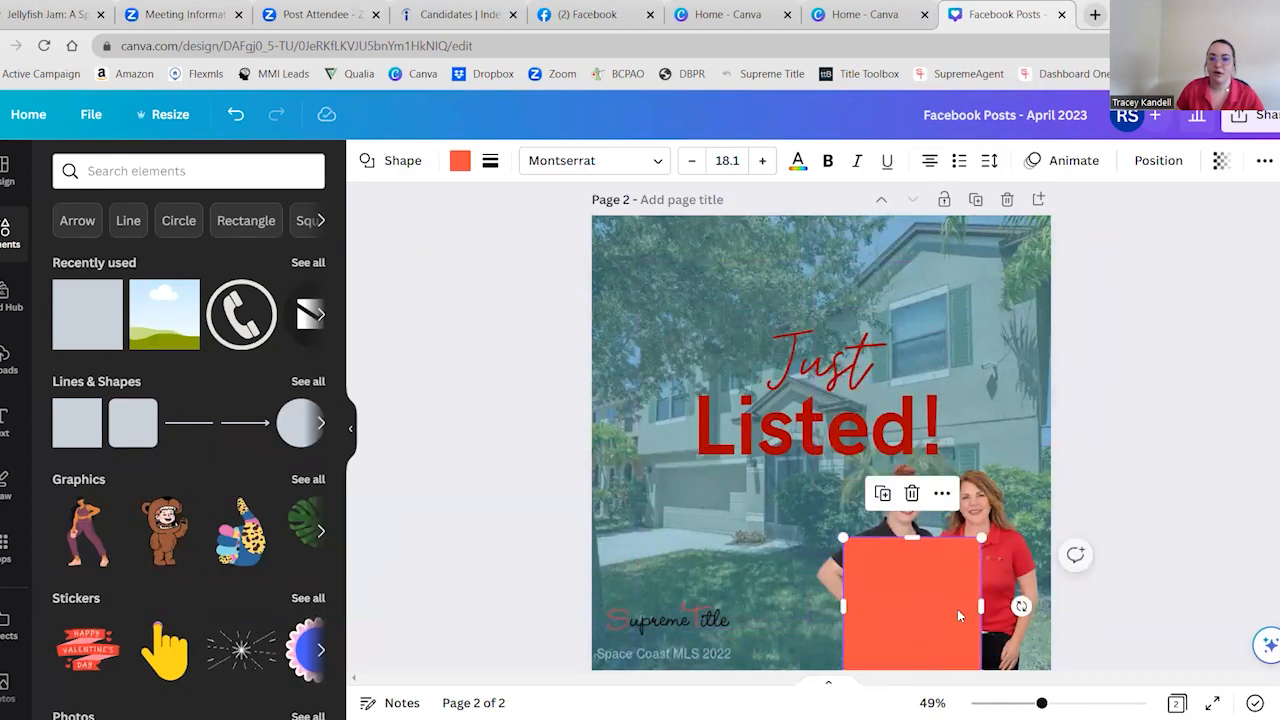
{"action": "left_click_drag", "start_coordinate": [1022, 605], "coordinate": [1036, 610]}
{"action": "left_click_drag", "start_coordinate": [931, 615], "coordinate": [914, 662]}
{"action": "left_click_drag", "start_coordinate": [957, 622], "coordinate": [1160, 580]}
{"action": "left_click_drag", "start_coordinate": [891, 628], "coordinate": [874, 684]}
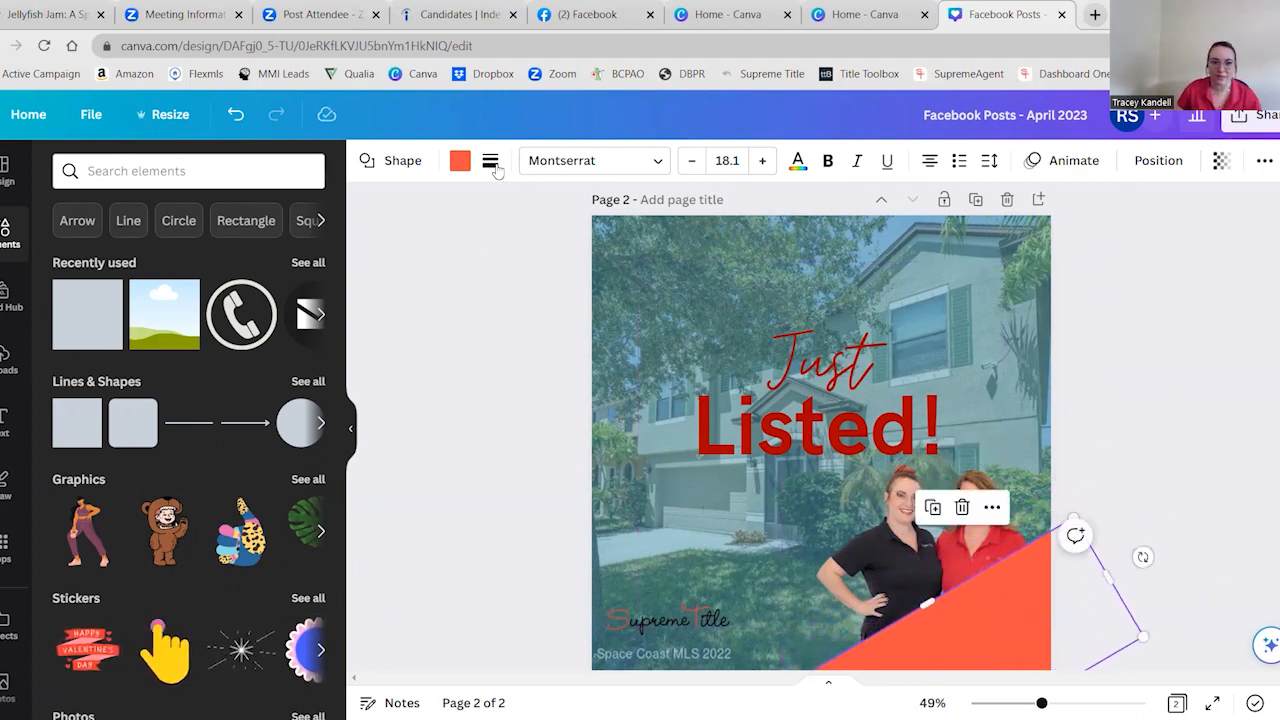
Fill the diagonal corner shape with the dark blue from the brand kit colors
{"action": "left_click", "coordinate": [458, 163]}
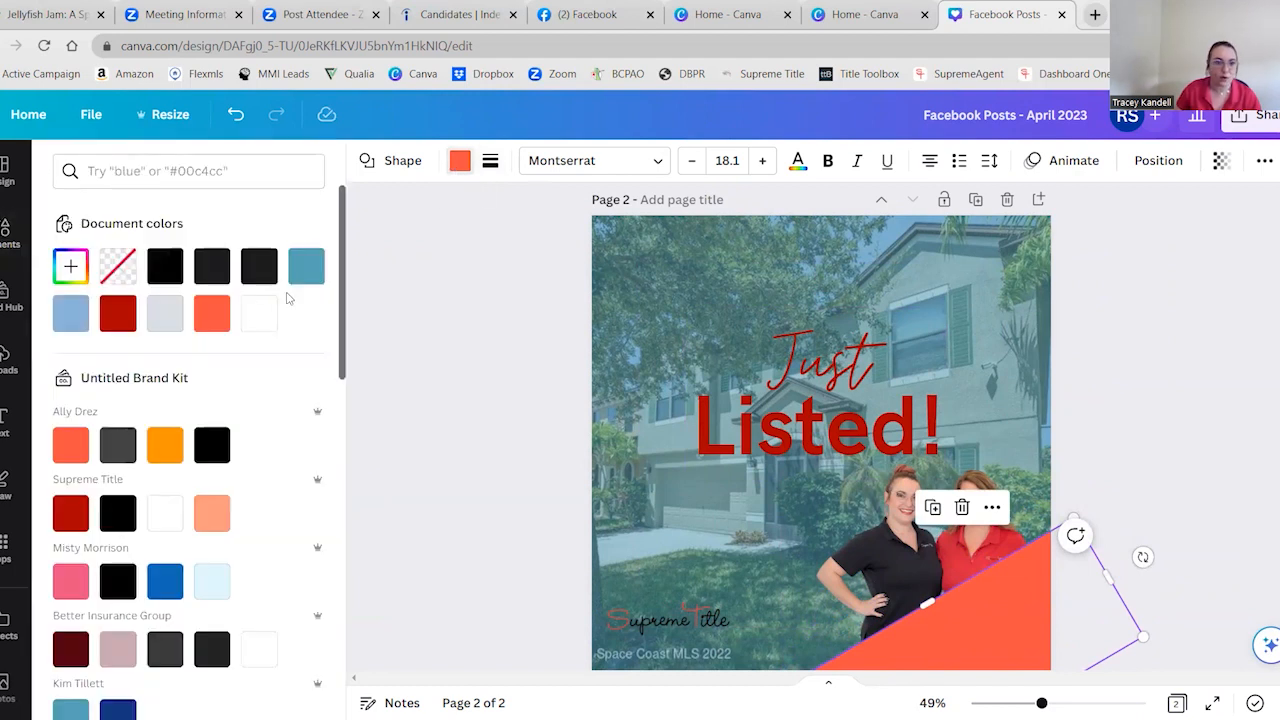
{"action": "left_click", "coordinate": [165, 581]}
{"action": "left_click", "coordinate": [485, 319]}
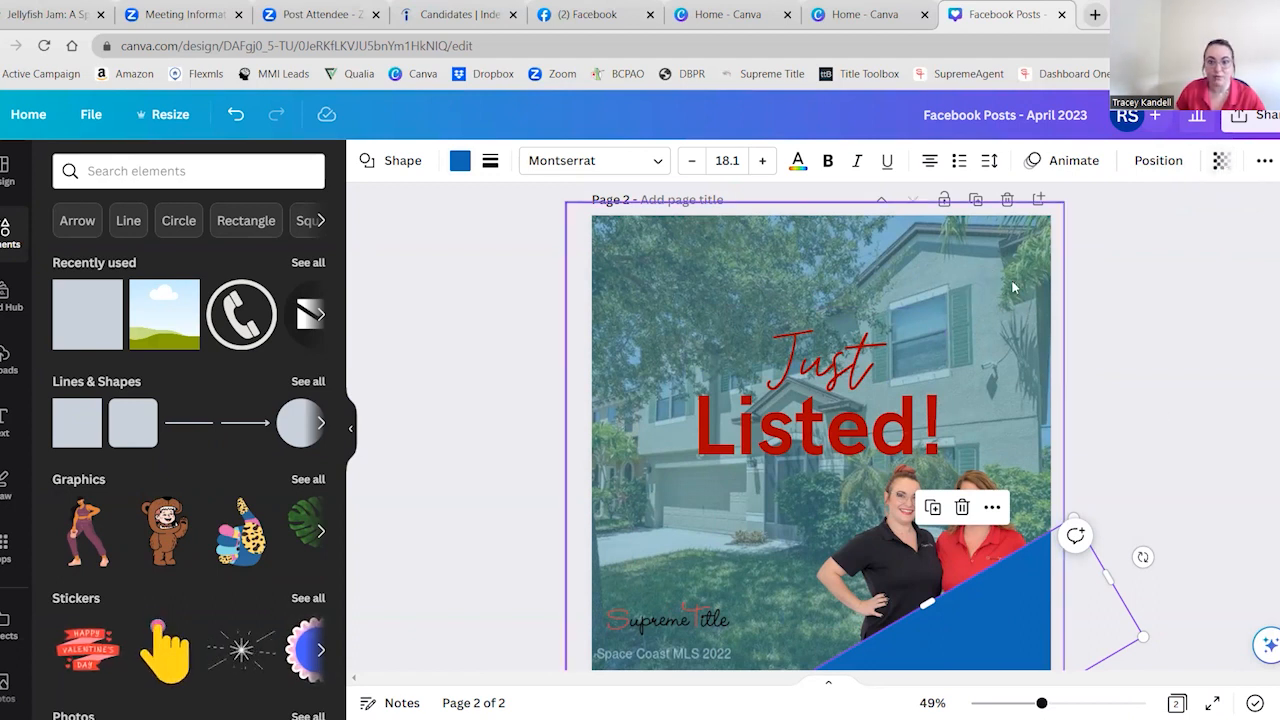
Send the blue corner shape one layer backward, behind the cutout of the two women
{"action": "left_click", "coordinate": [1179, 170]}
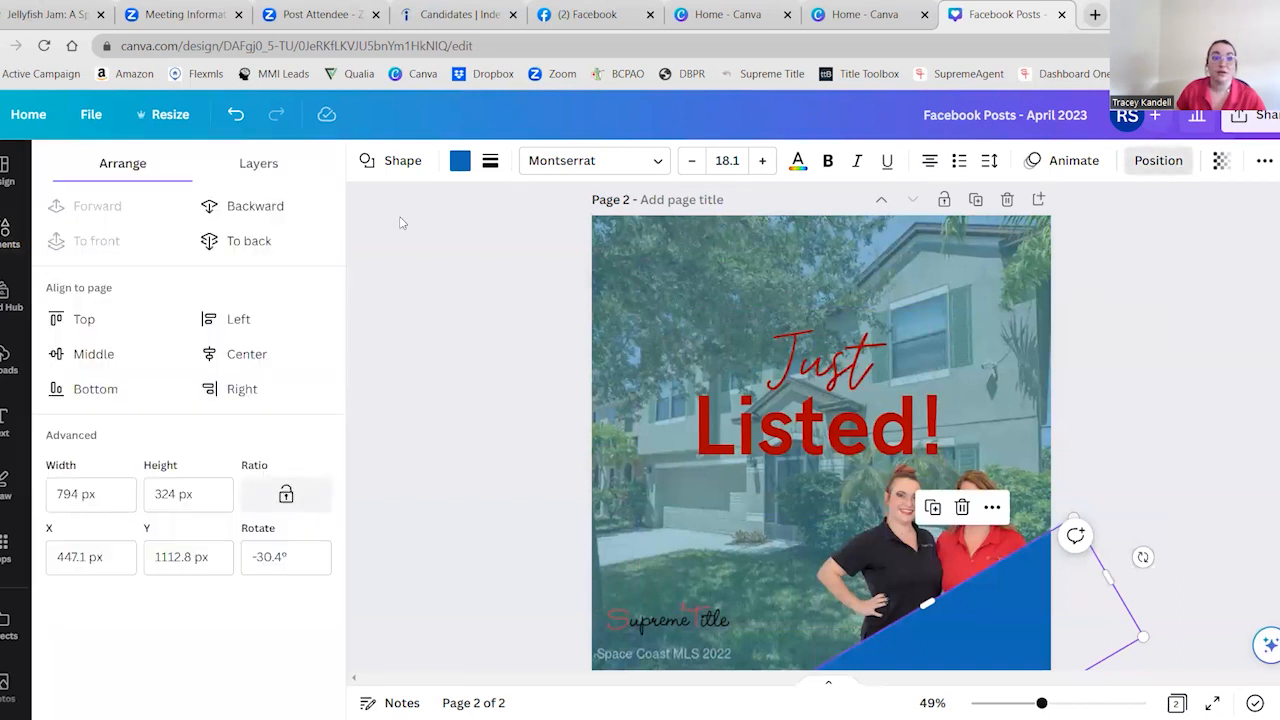
{"action": "left_click", "coordinate": [256, 207]}
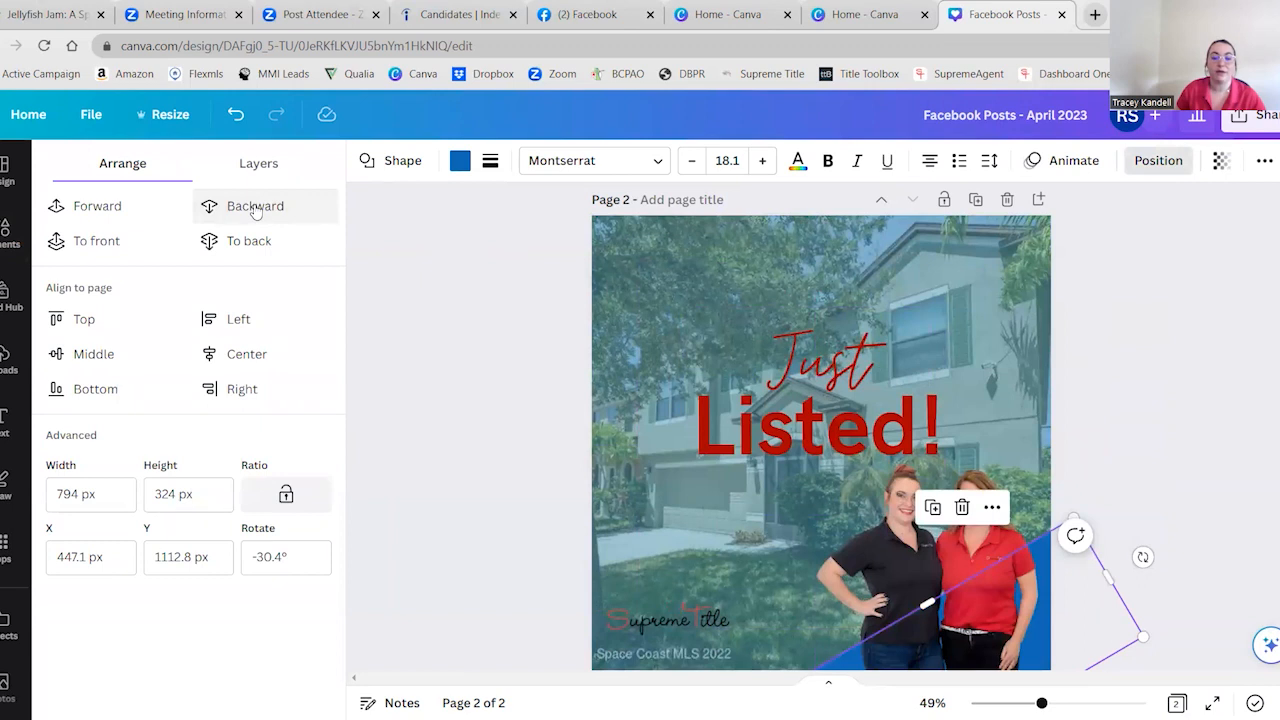
{"action": "left_click", "coordinate": [460, 492]}
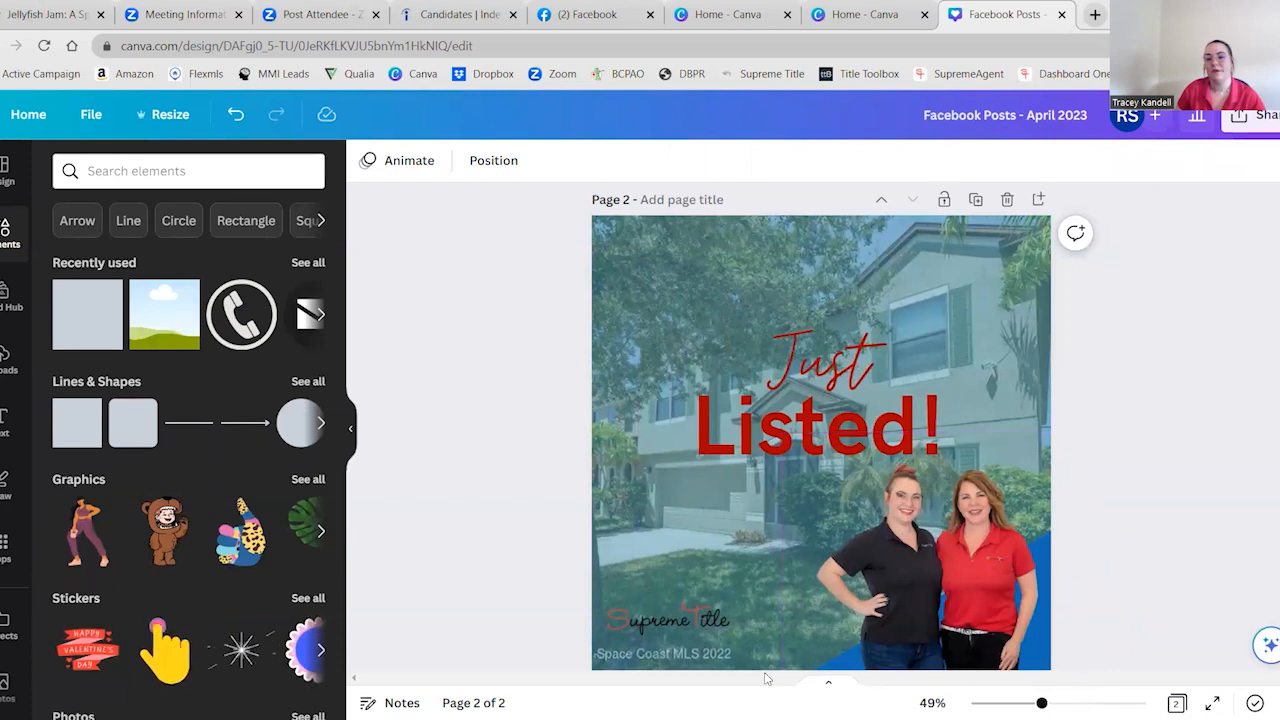
Move the cutout of the two women aside and send the blue corner shape further backward, behind the tint overlay
{"action": "scroll", "coordinate": [1038, 463], "scroll_direction": "down", "scroll_amount": 2}
{"action": "left_click", "coordinate": [1038, 463]}
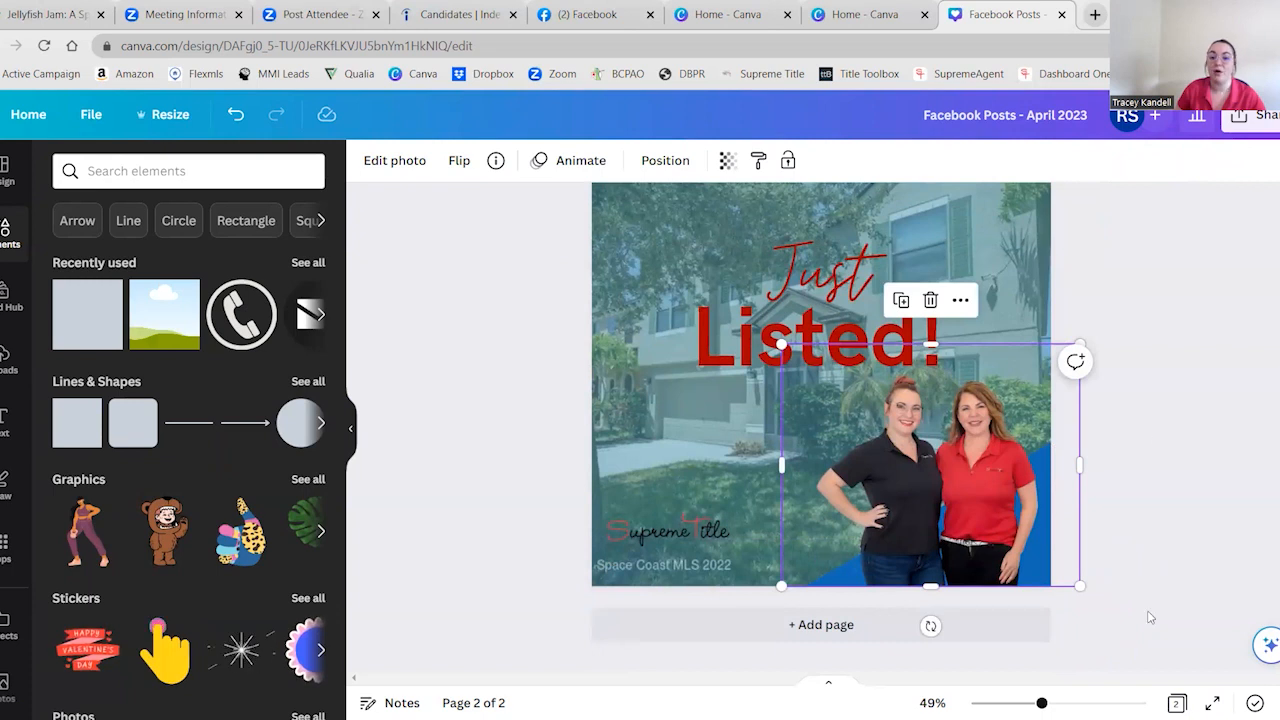
{"action": "left_click", "coordinate": [1110, 565]}
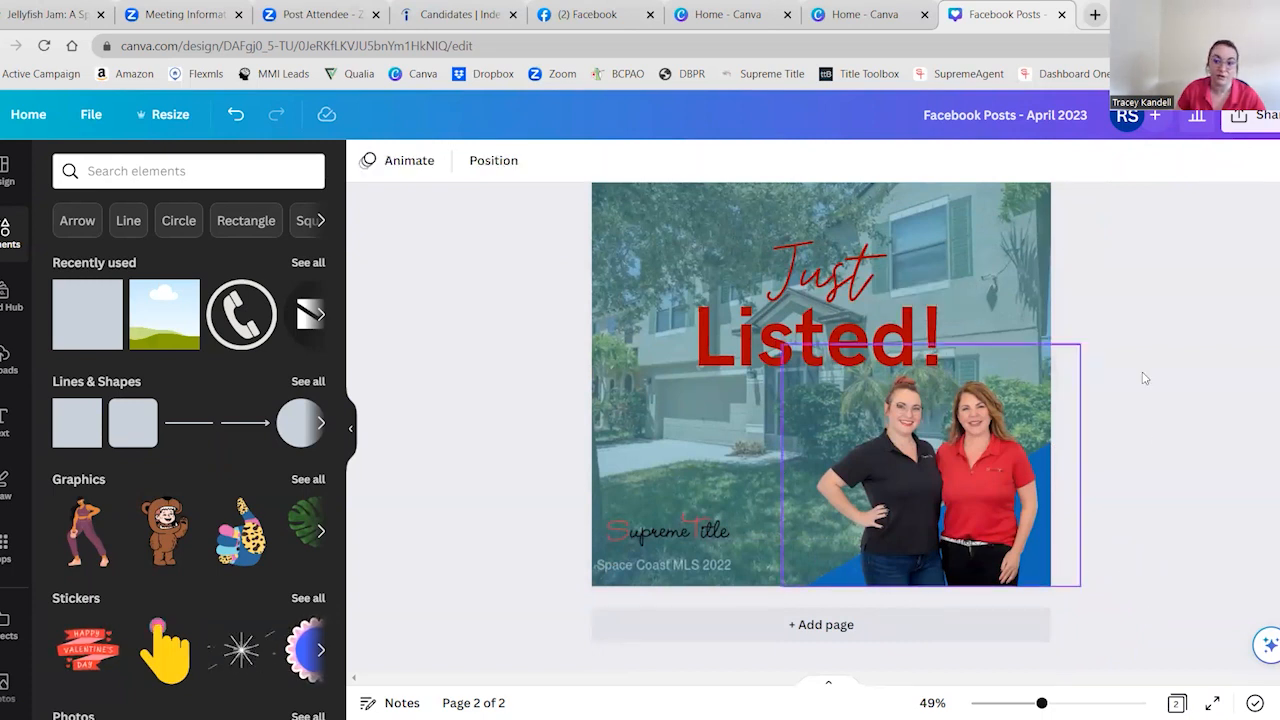
{"action": "left_click_drag", "start_coordinate": [971, 522], "coordinate": [885, 526]}
{"action": "left_click", "coordinate": [1029, 517]}
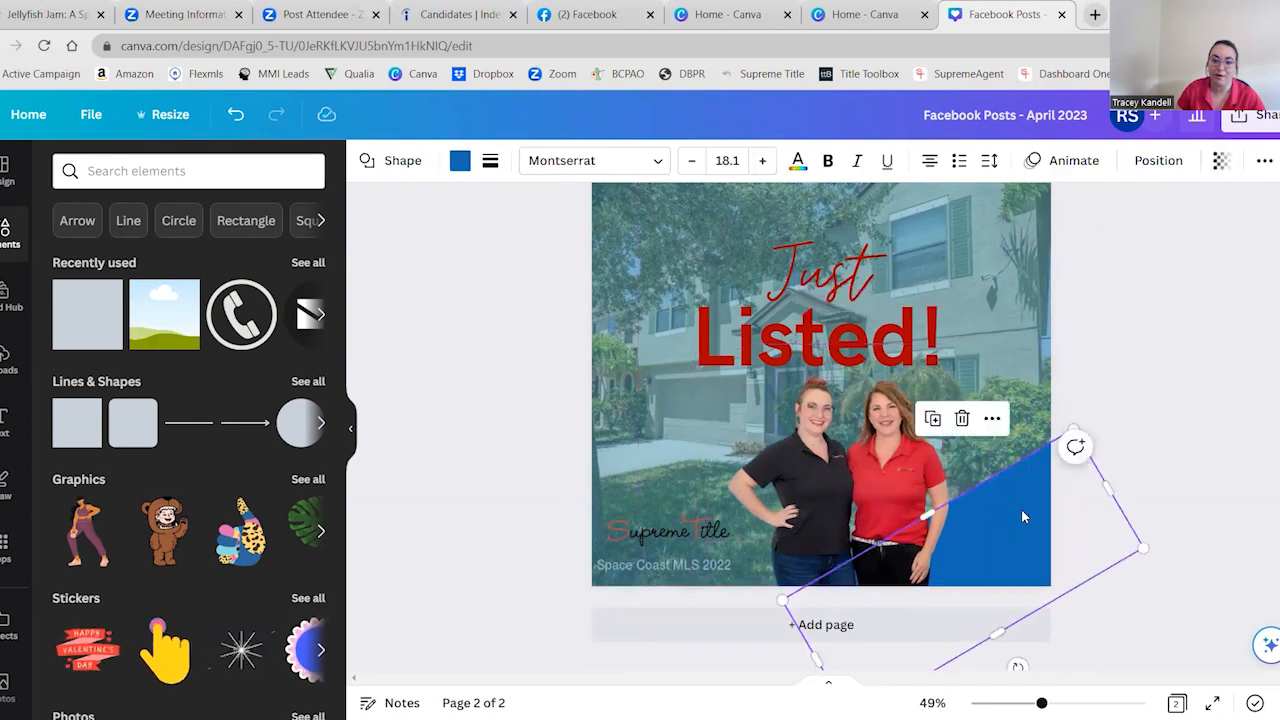
{"action": "left_click", "coordinate": [1160, 162]}
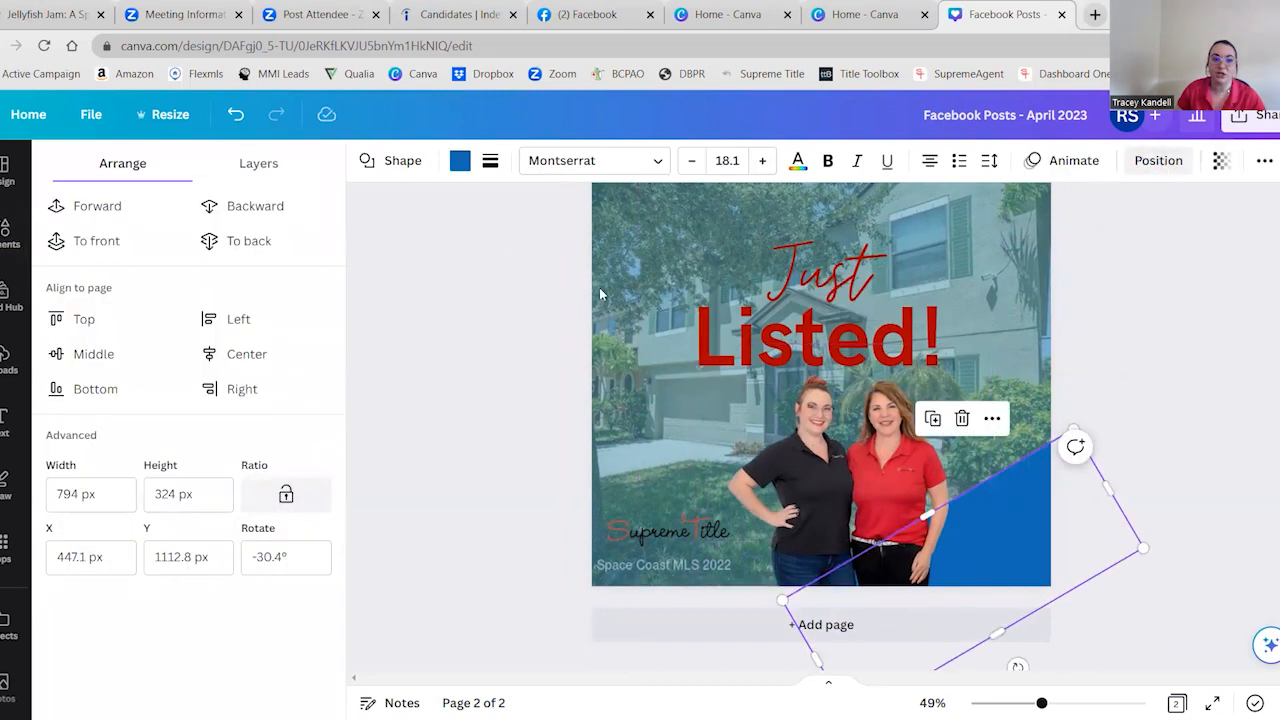
{"action": "left_click", "coordinate": [217, 207]}
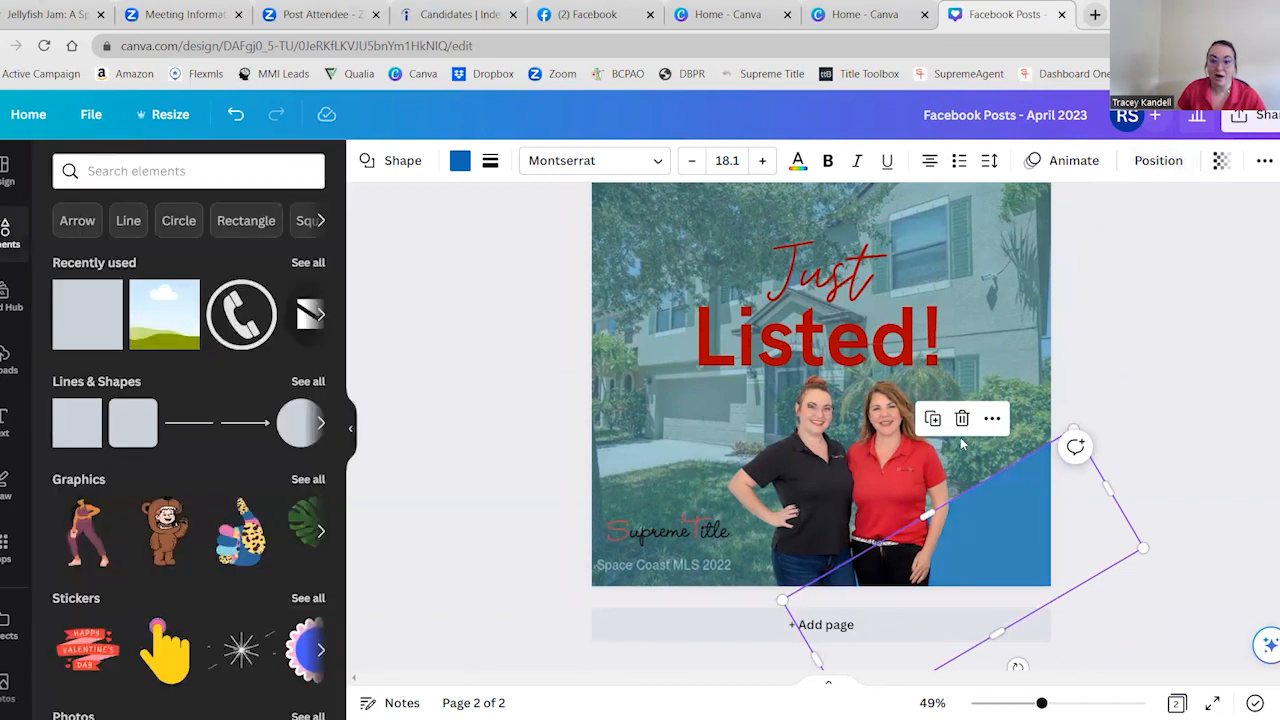
Move the cutout of the two women back over the blue shape in the page's lower-right corner
{"action": "left_click", "coordinate": [893, 467]}
{"action": "left_click_drag", "start_coordinate": [893, 467], "coordinate": [971, 462]}
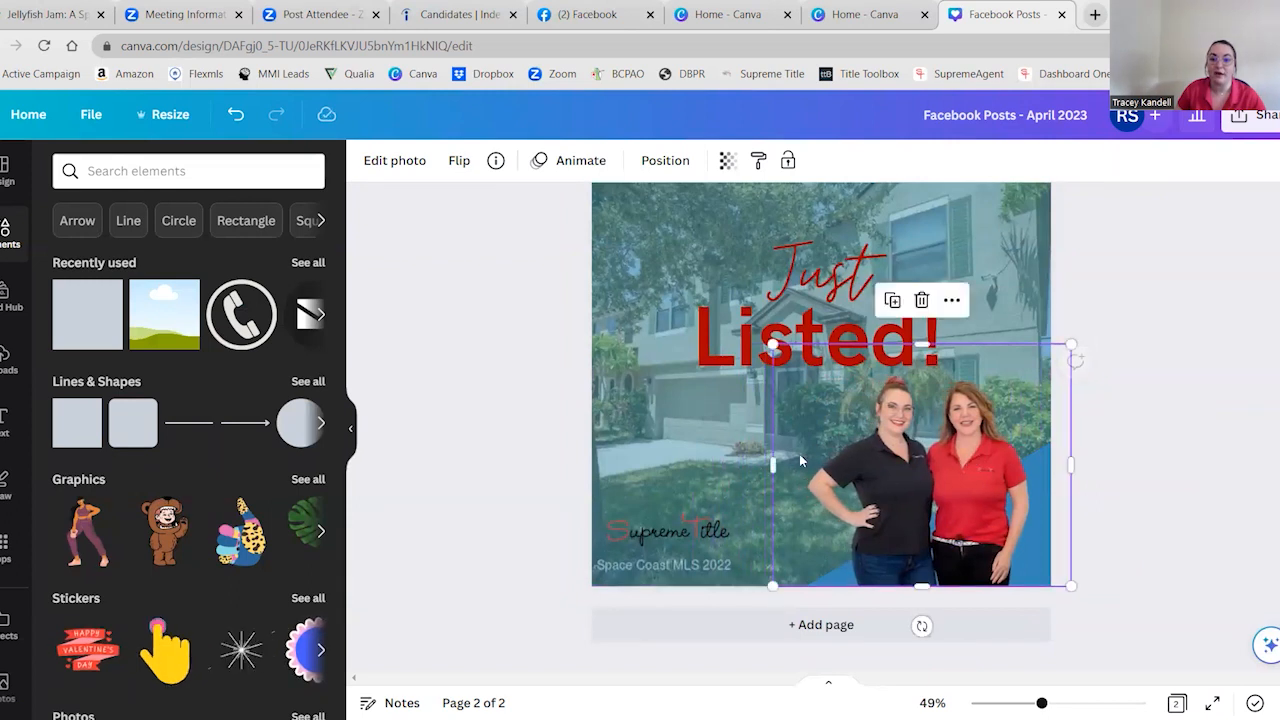
{"action": "left_click", "coordinate": [632, 418]}
{"action": "left_click_drag", "start_coordinate": [564, 411], "coordinate": [659, 413]}
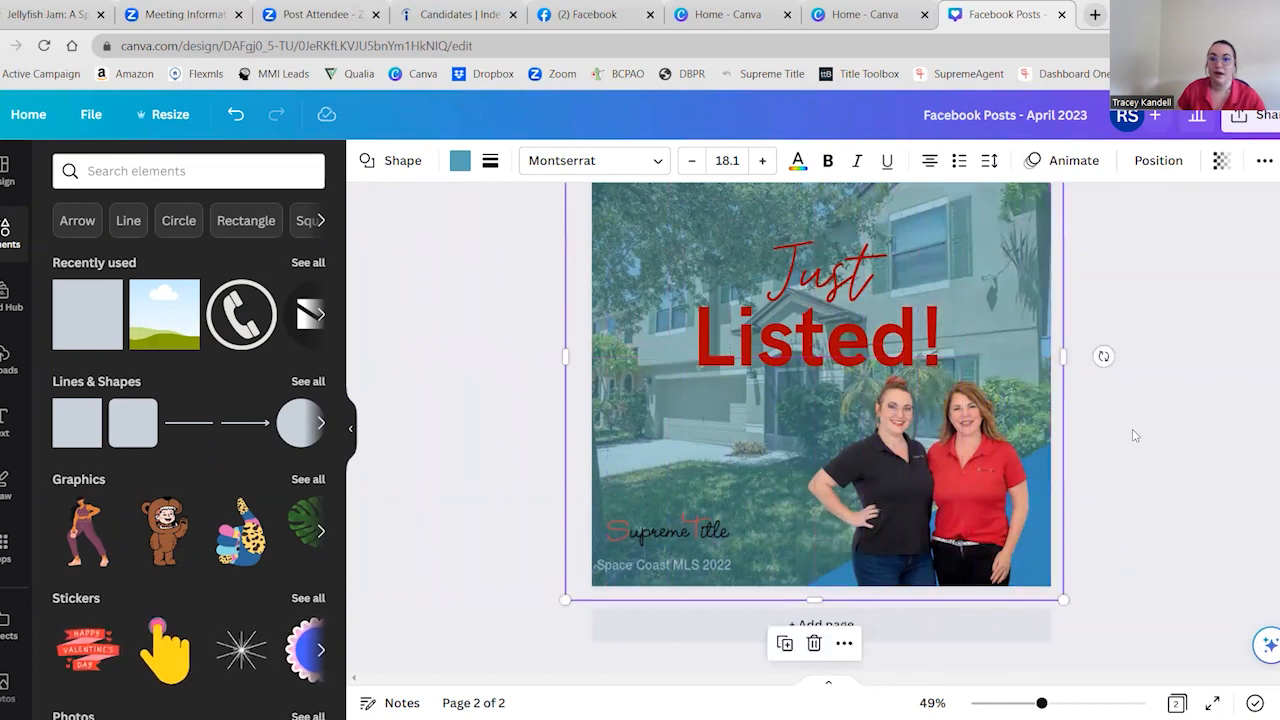
{"action": "left_click", "coordinate": [1160, 445]}
Review the page 2 layout, selecting the title, the cutout, the Supreme Title logo and the tint overlay in turn
{"action": "scroll", "coordinate": [1191, 457], "scroll_direction": "up", "scroll_amount": 2}
{"action": "scroll", "coordinate": [1192, 459], "scroll_direction": "down", "scroll_amount": 1}
{"action": "scroll", "coordinate": [1192, 459], "scroll_direction": "down", "scroll_amount": 1}
{"action": "scroll", "coordinate": [1191, 459], "scroll_direction": "up", "scroll_amount": 1}
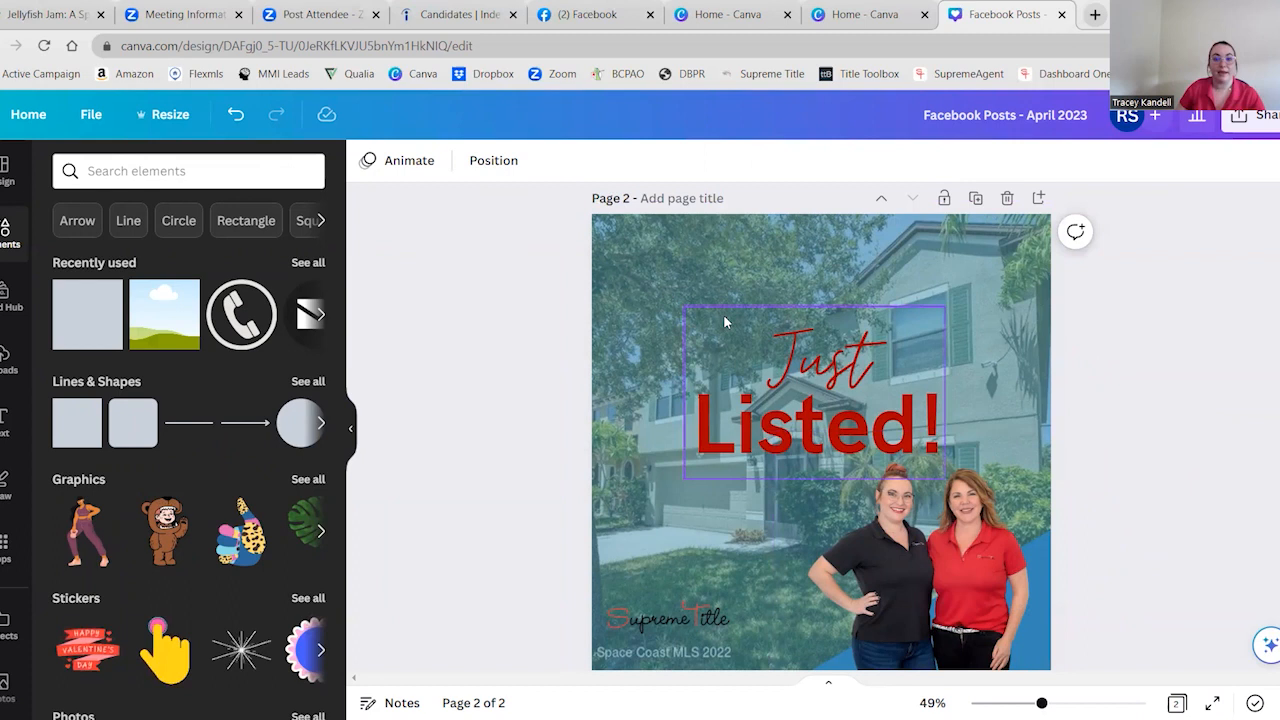
{"action": "left_click", "coordinate": [808, 408]}
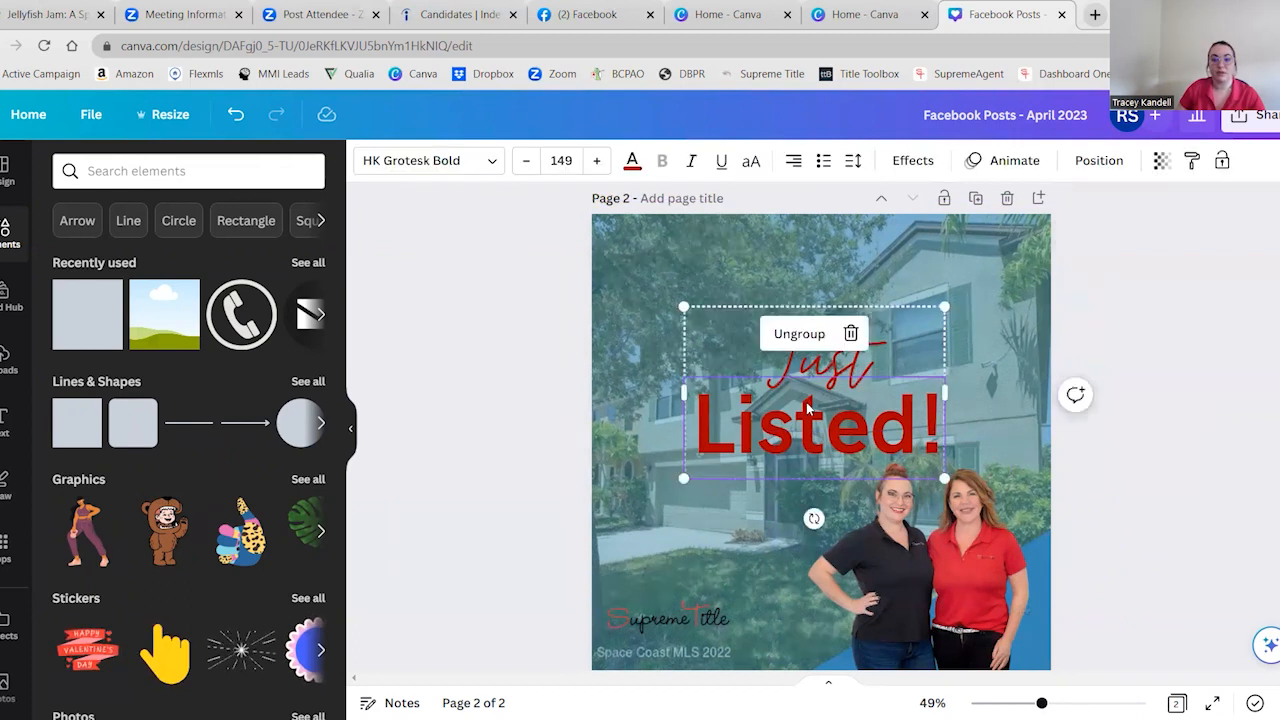
{"action": "left_click", "coordinate": [953, 598]}
{"action": "left_click", "coordinate": [675, 624]}
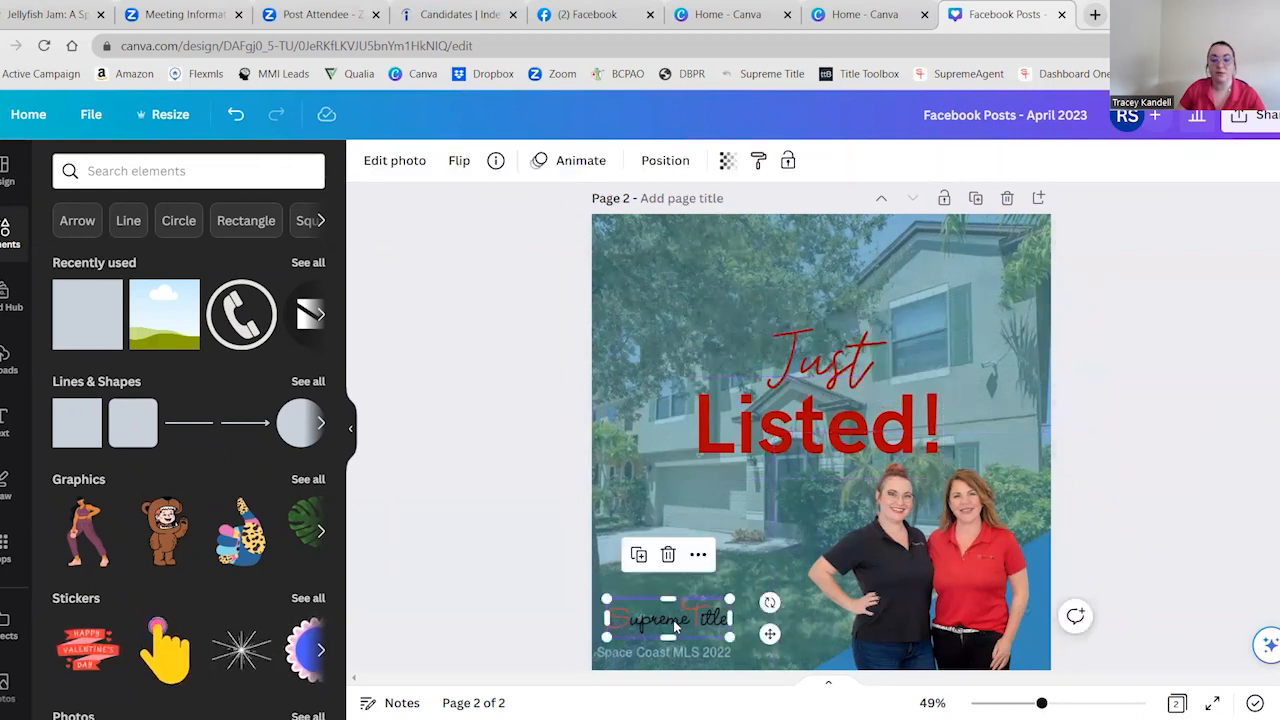
{"action": "left_click", "coordinate": [1003, 298]}
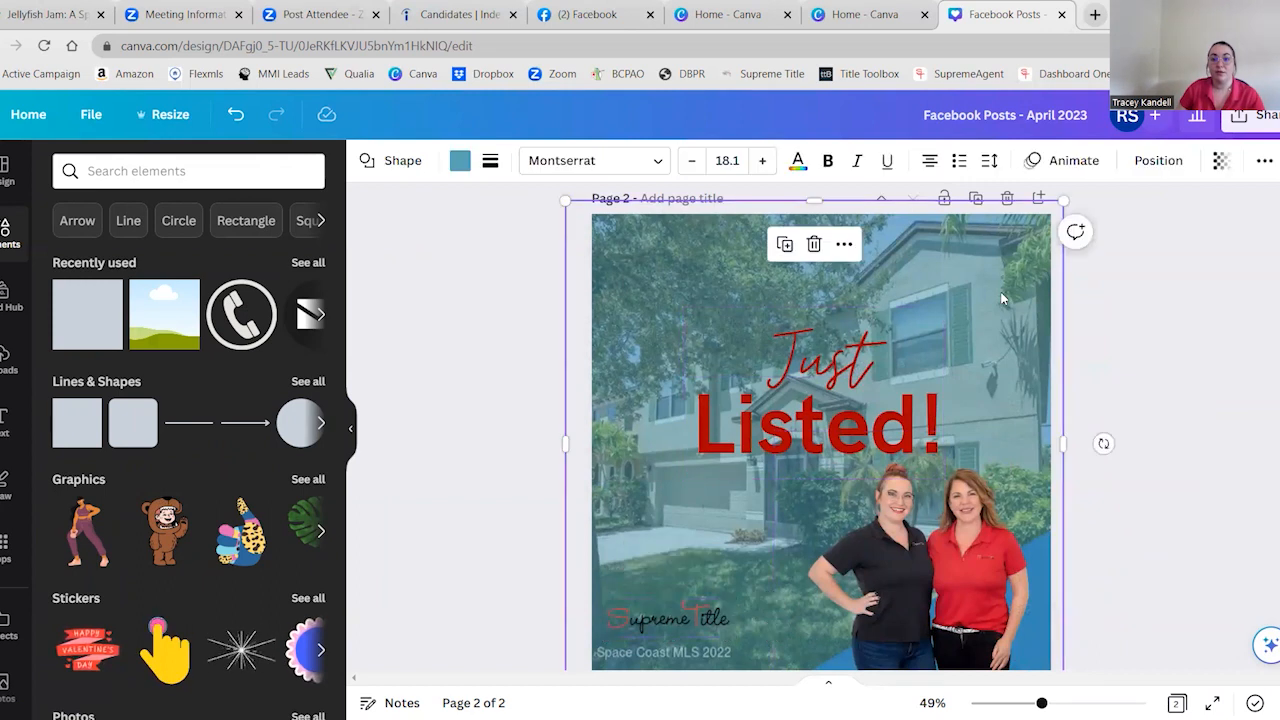
Nudge the blue tint overlay on page 2 slightly down and to the right over the house photo and deselect it
{"action": "mouse_move", "coordinate": [998, 298]}
{"action": "left_mouse_down"}
{"action": "mouse_move", "coordinate": [674, 297]}
{"action": "mouse_move", "coordinate": [1029, 300]}
{"action": "mouse_move", "coordinate": [1006, 300]}
{"action": "left_mouse_up"}
{"action": "left_click_drag", "start_coordinate": [1037, 420], "coordinate": [1037, 420]}
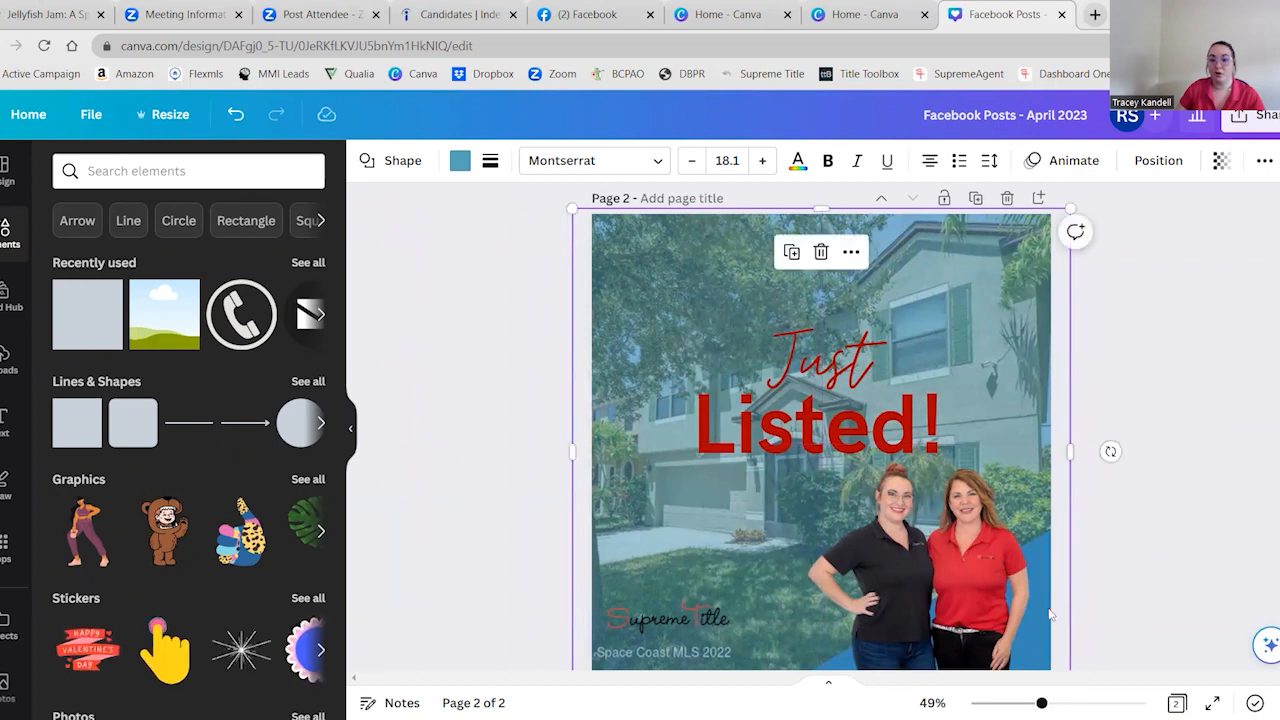
{"action": "left_click", "coordinate": [1160, 540]}
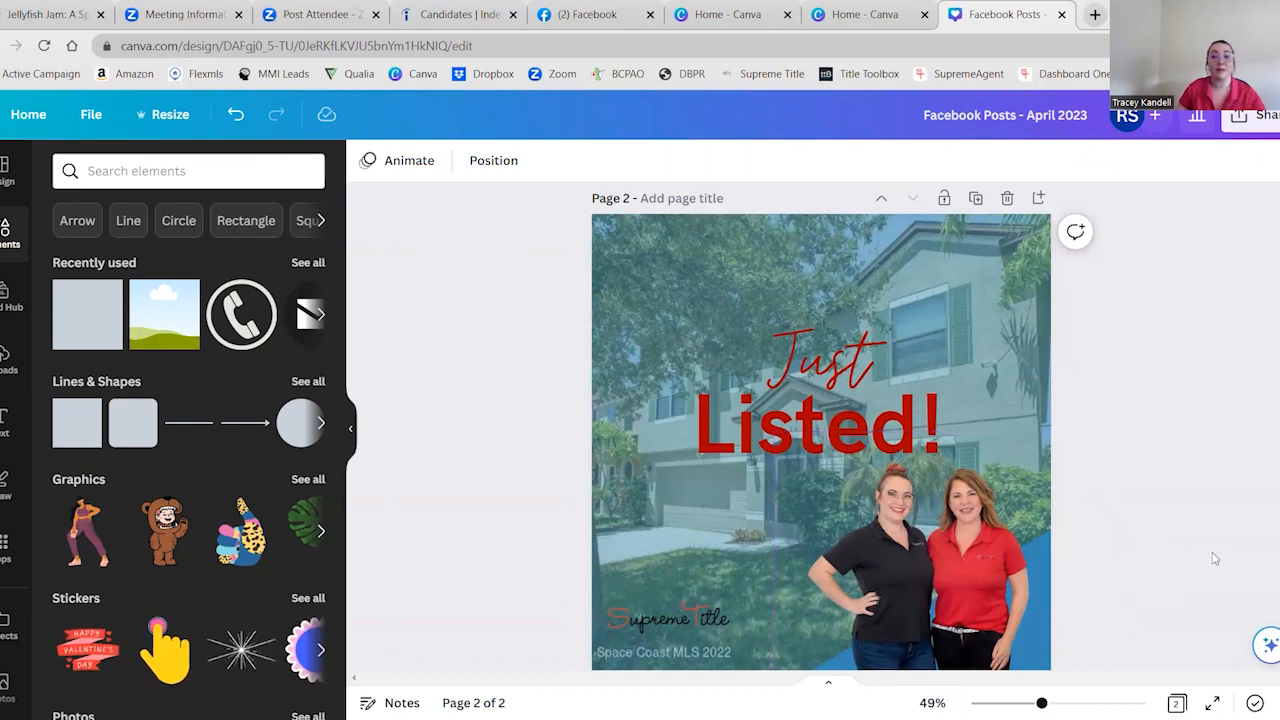
{"action": "left_click", "coordinate": [964, 248]}
{"action": "left_click", "coordinate": [1120, 322]}
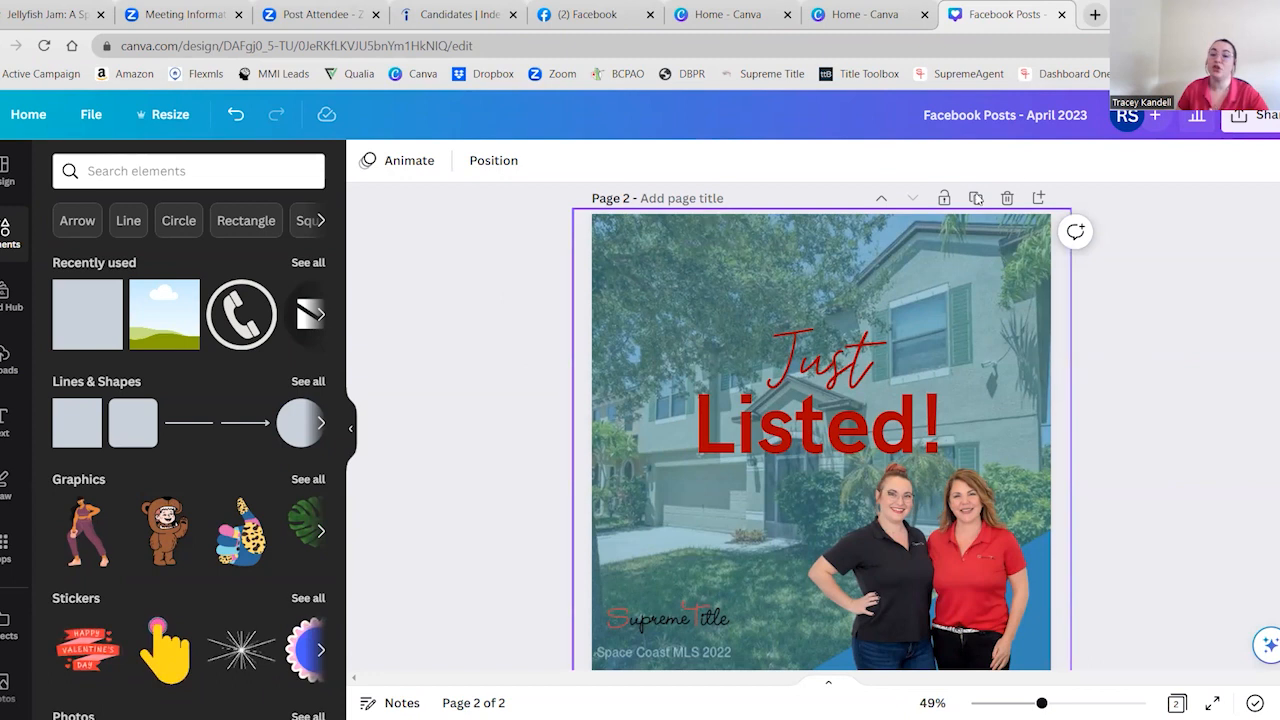
Add a blank page 3 and insert a subheading text box on it
{"action": "left_click", "coordinate": [1040, 199]}
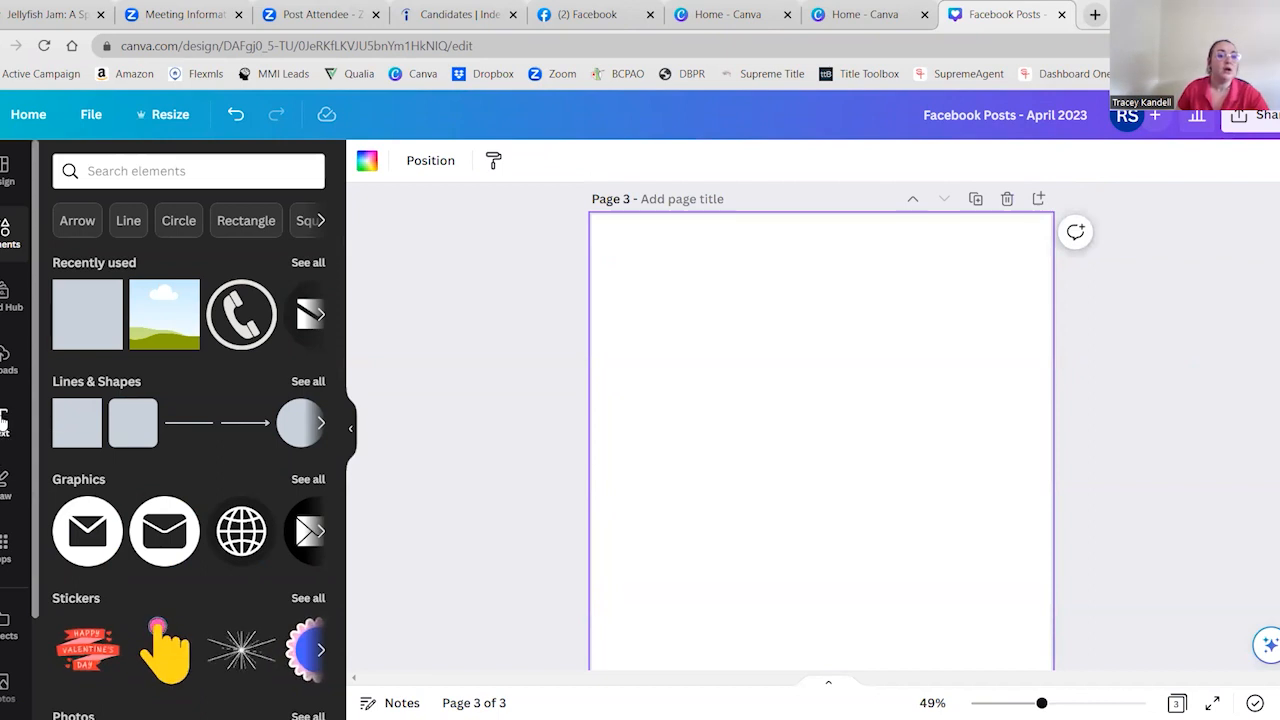
{"action": "left_click", "coordinate": [5, 424]}
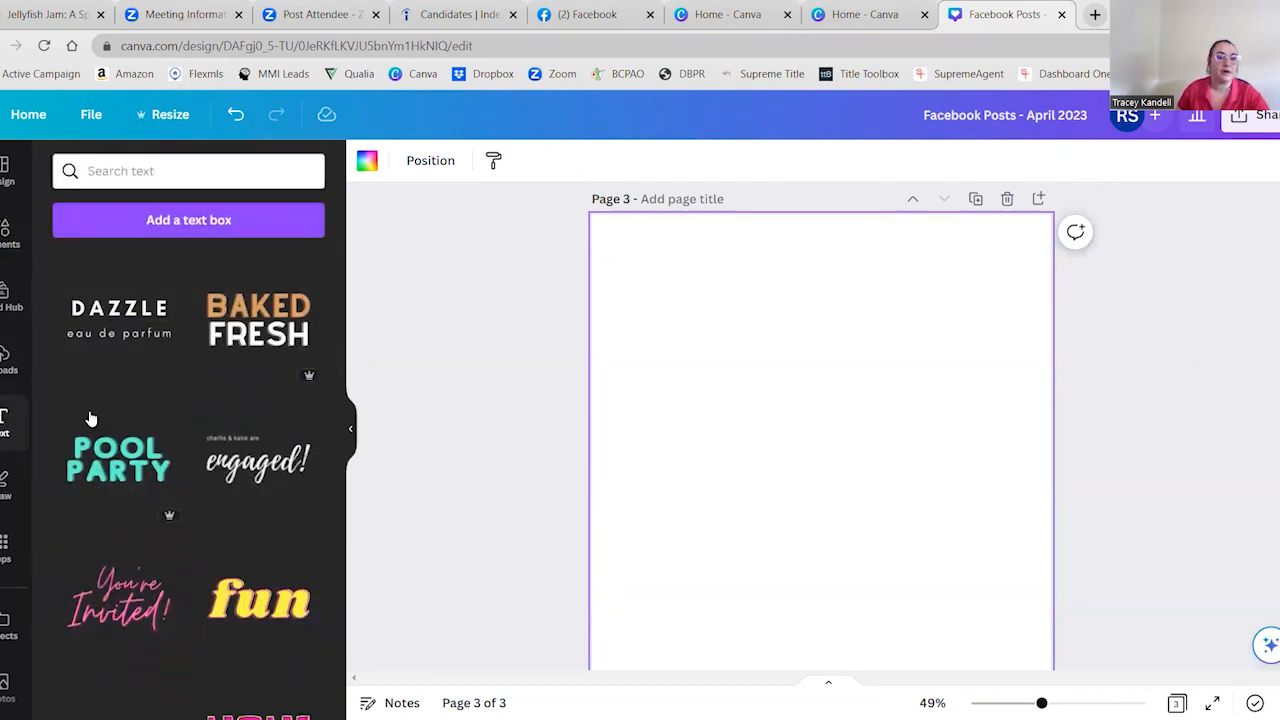
{"action": "scroll", "coordinate": [95, 417], "scroll_direction": "up", "scroll_amount": 5}
{"action": "scroll", "coordinate": [108, 400], "scroll_direction": "up", "scroll_amount": 2}
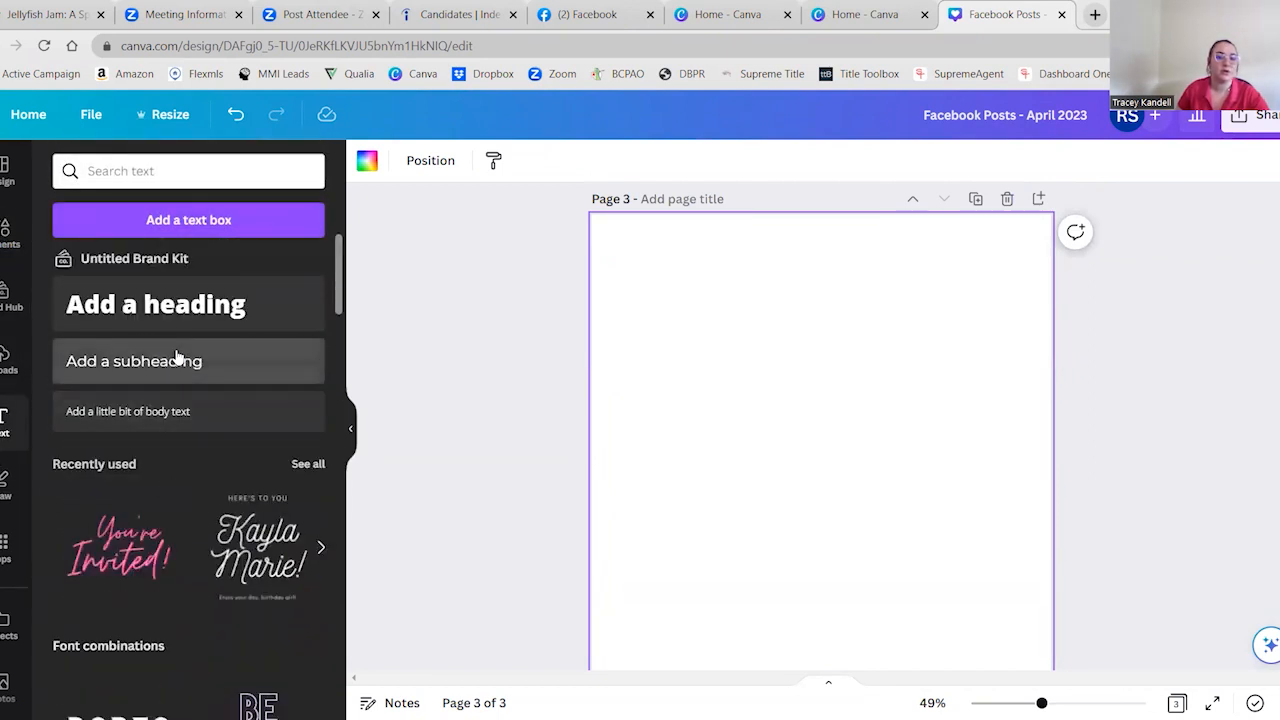
{"action": "left_click", "coordinate": [177, 360]}
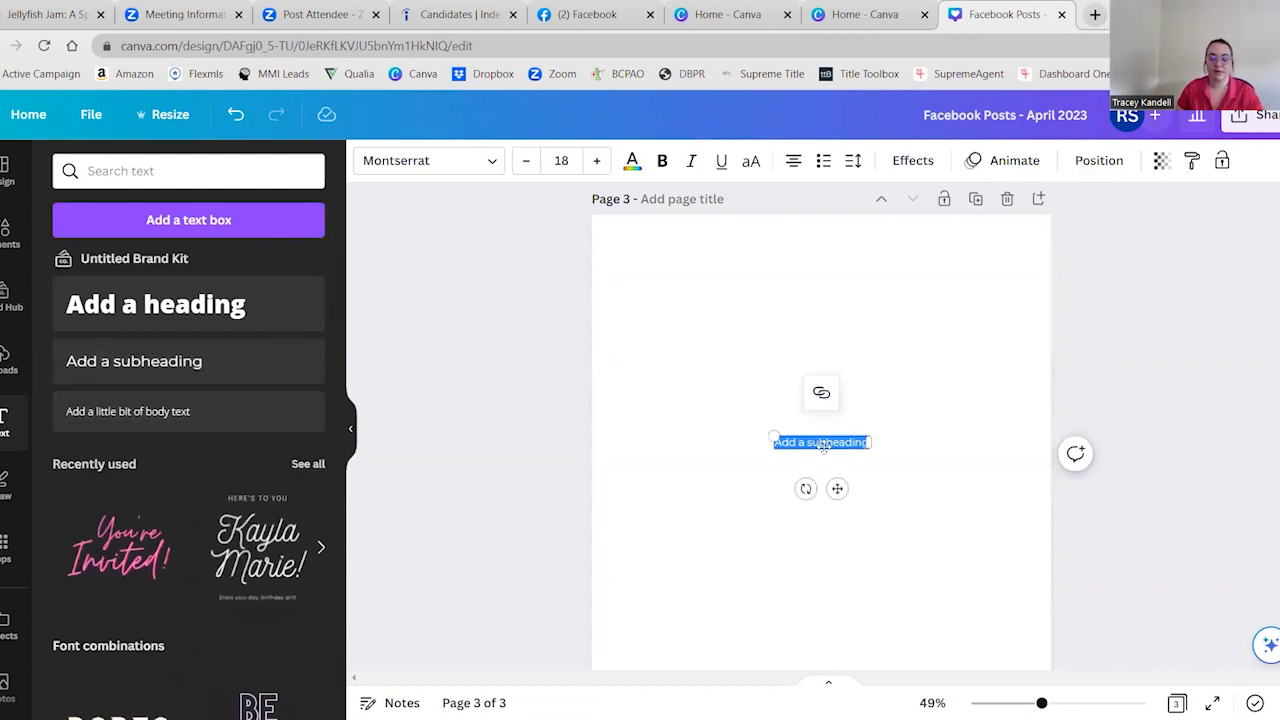
Fill the subheading with several lines of random placeholder letters, then enlarge it to font size 29 on the page's left half
{"action": "type", "text": "jurfhzdkjnfverngfkjdnedjc"}
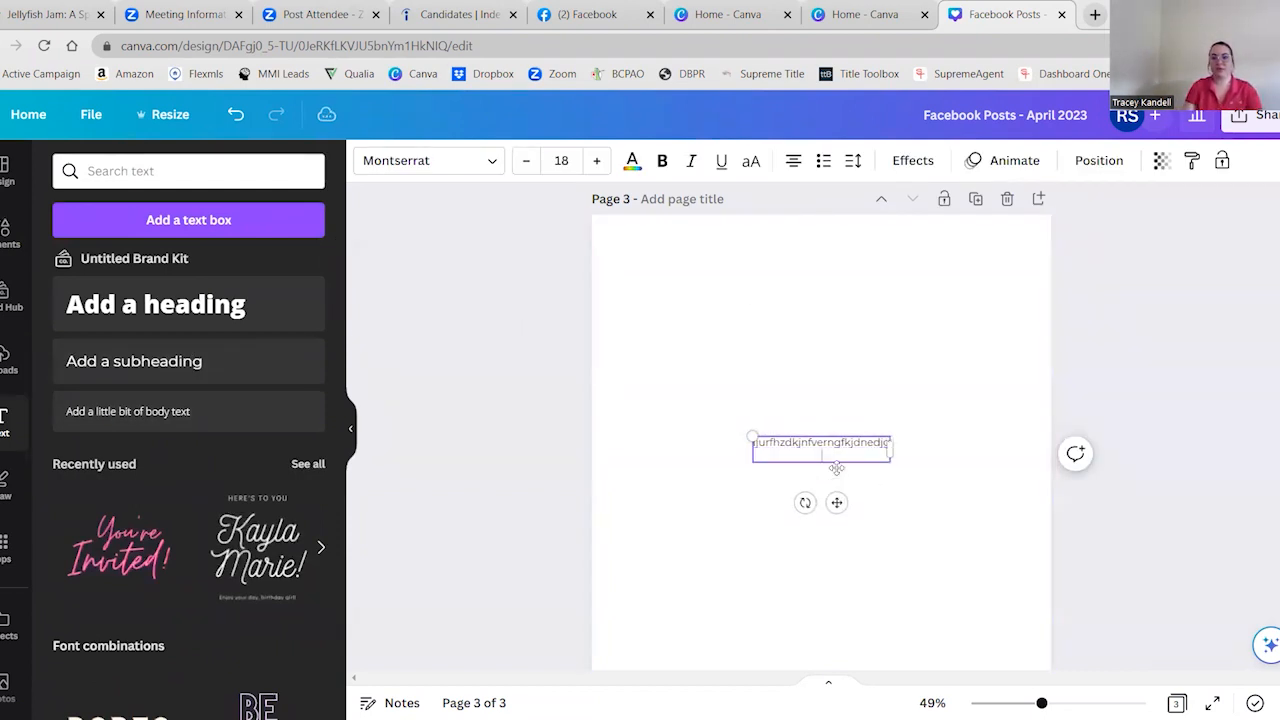
{"action": "type", "text": "gujirngjdnjrgnjgnirjnalrog"}
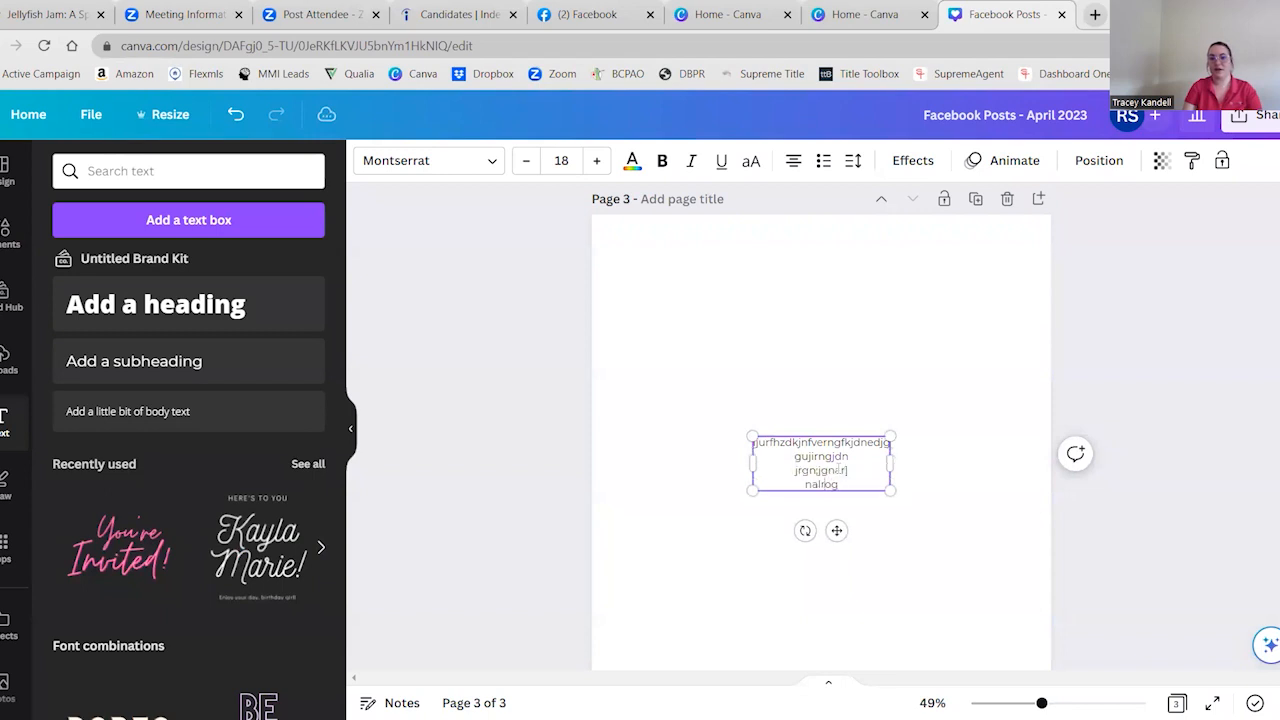
{"action": "type", "text": "rgang"}
{"action": "key", "text": "Return"}
{"action": "key", "text": "Return"}
{"action": "type", "text": "agjngjlanrt"}
{"action": "key", "text": "Return"}
{"action": "key", "text": "Return"}
{"action": "type", "text": "awjg"}
{"action": "left_click_drag", "start_coordinate": [890, 437], "coordinate": [974, 369]}
{"action": "left_click_drag", "start_coordinate": [765, 475], "coordinate": [727, 458]}
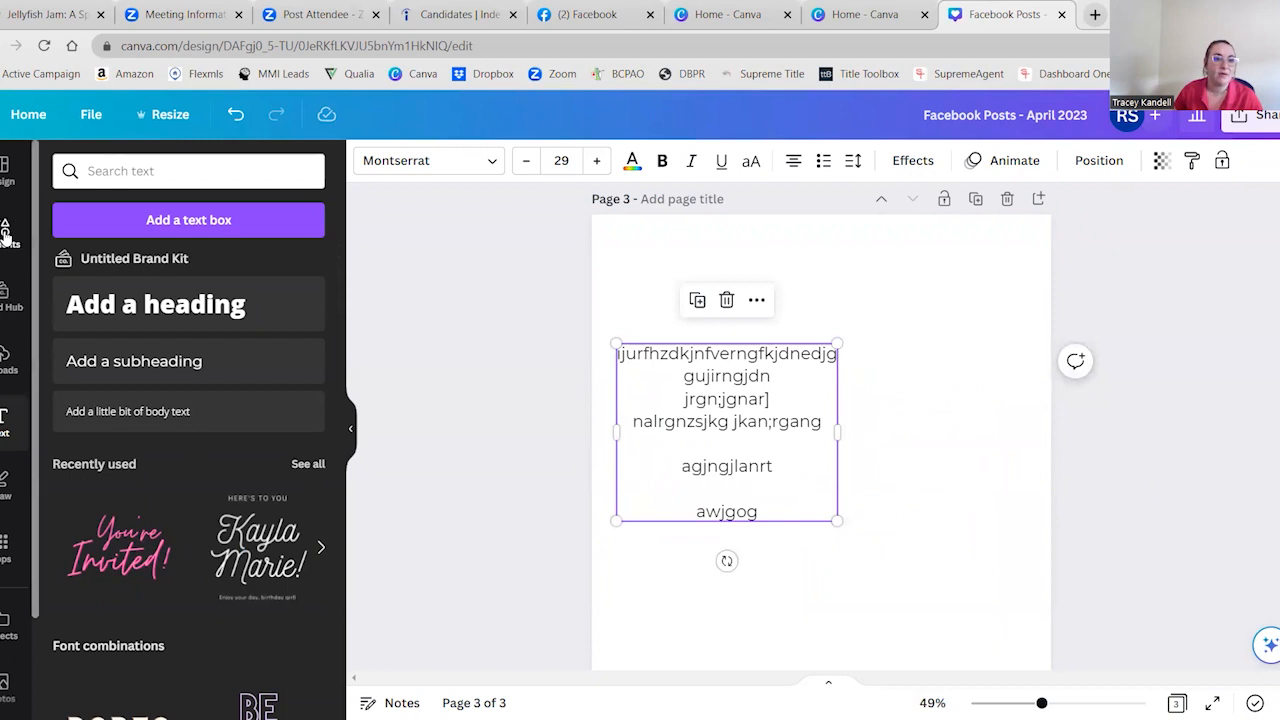
Search the elements for "lines" and add the plain dotted line from Lines & Shapes to page 3
{"action": "left_click", "coordinate": [5, 232]}
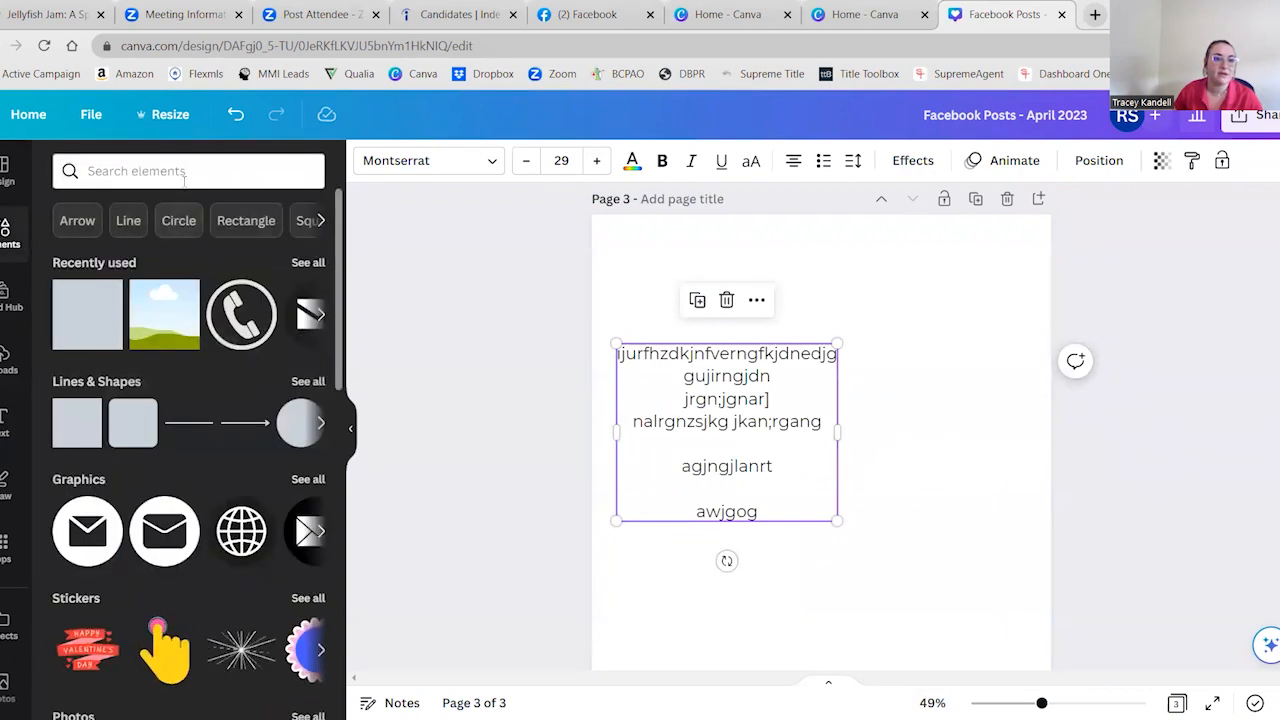
{"action": "left_click", "coordinate": [186, 174]}
{"action": "type", "text": "lines"}
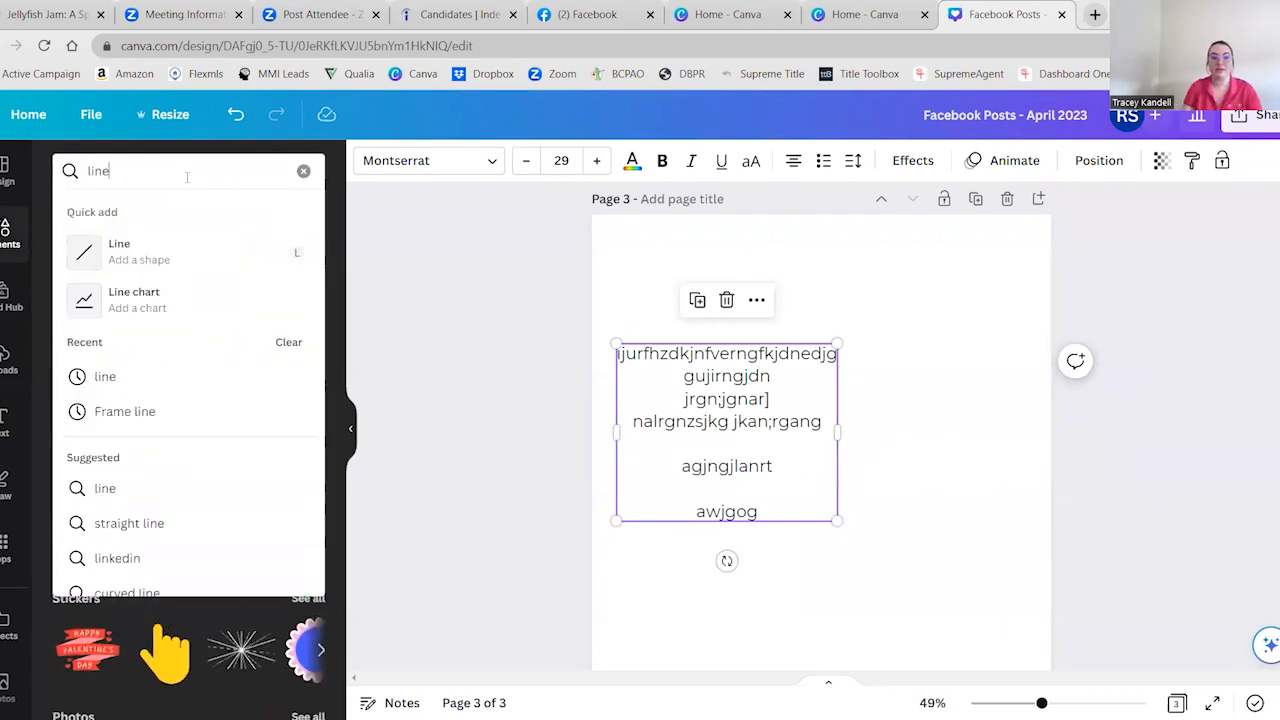
{"action": "key", "text": "Return"}
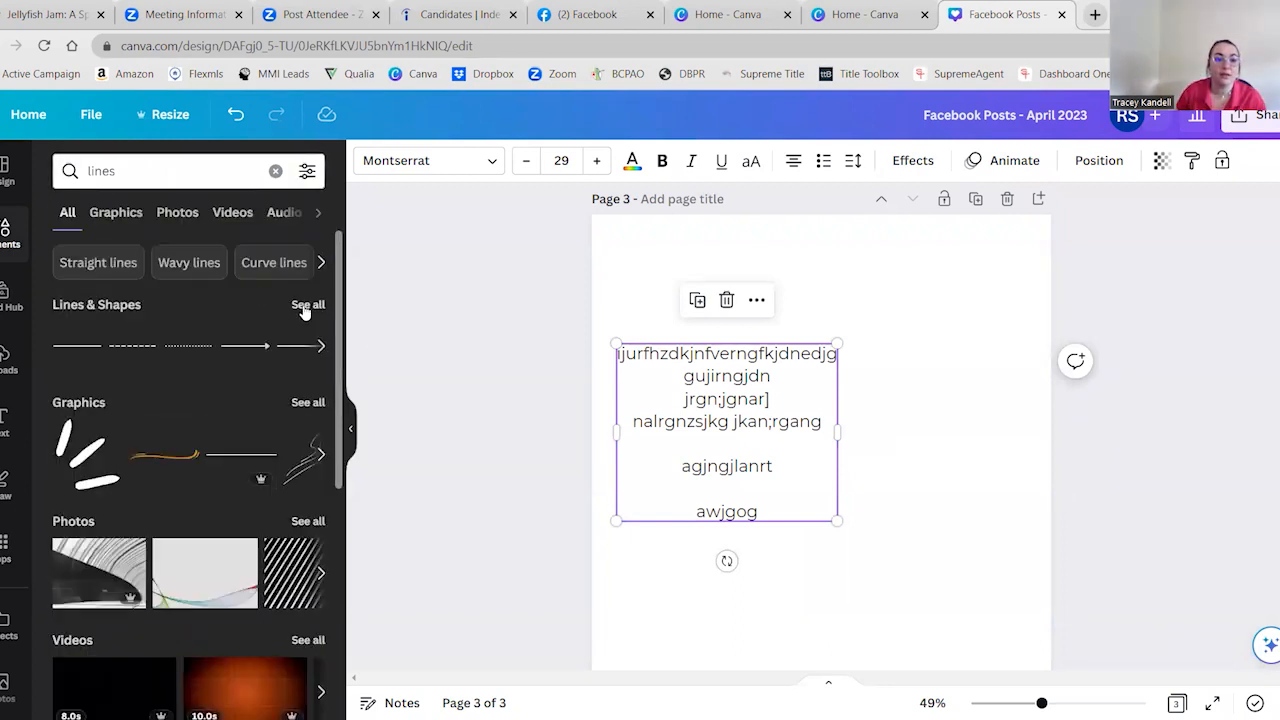
{"action": "left_click", "coordinate": [305, 308]}
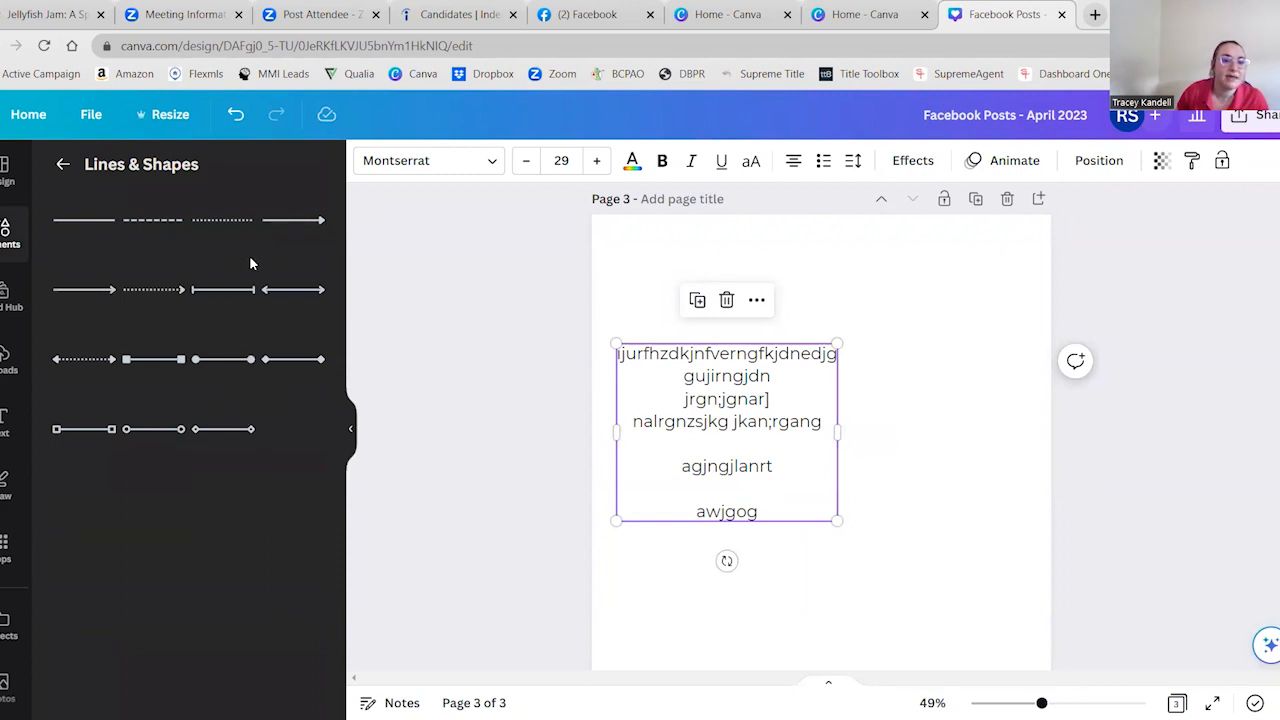
{"action": "left_click", "coordinate": [220, 223]}
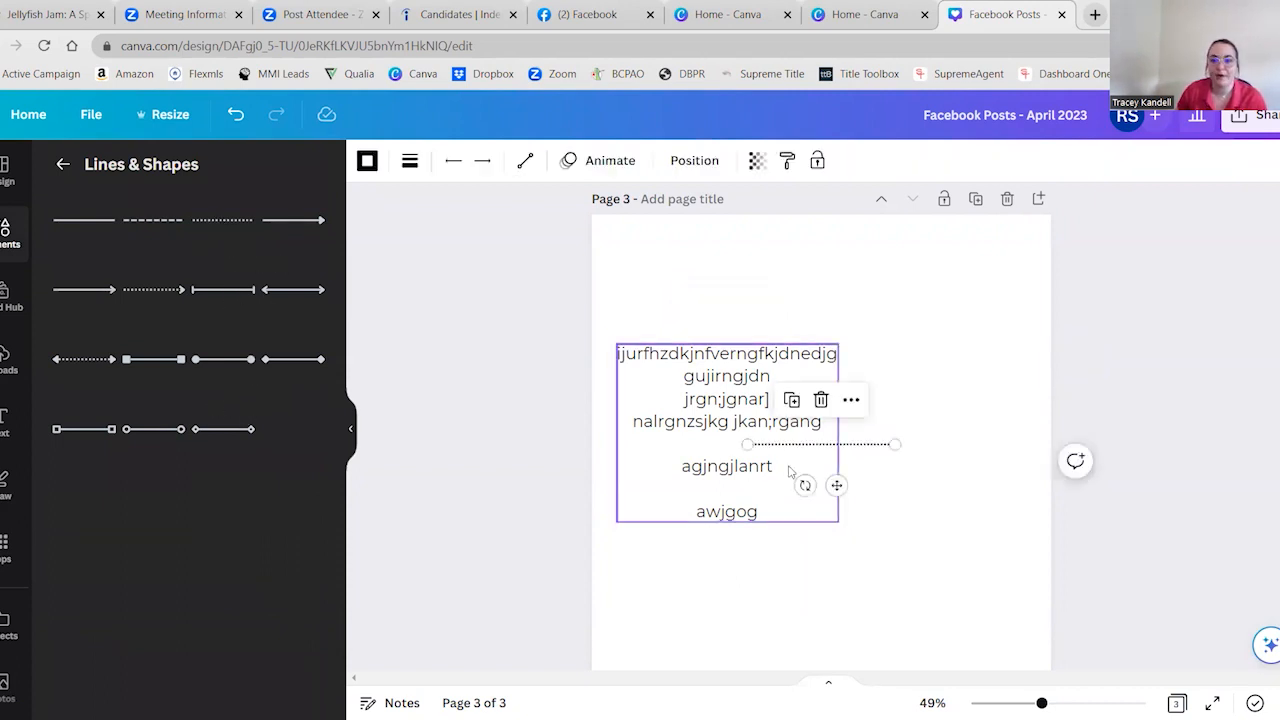
Rotate the dotted line to vertical and stretch it into a tall divider just right of the placeholder text
{"action": "left_click_drag", "start_coordinate": [805, 485], "coordinate": [810, 375]}
{"action": "left_click_drag", "start_coordinate": [851, 432], "coordinate": [852, 645]}
{"action": "left_click_drag", "start_coordinate": [890, 635], "coordinate": [891, 636]}
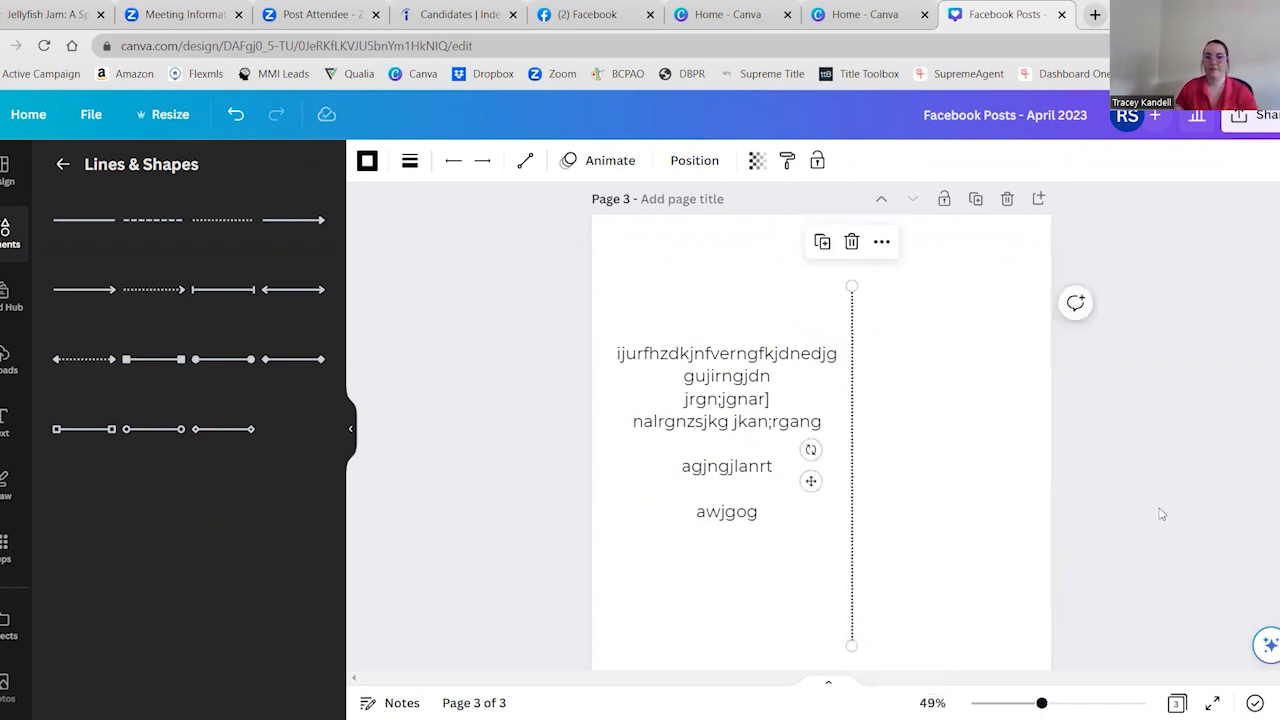
{"action": "left_click", "coordinate": [1189, 509]}
{"action": "scroll", "coordinate": [1188, 510], "scroll_direction": "down", "scroll_amount": 2}
{"action": "scroll", "coordinate": [1189, 509], "scroll_direction": "up", "scroll_amount": 2}
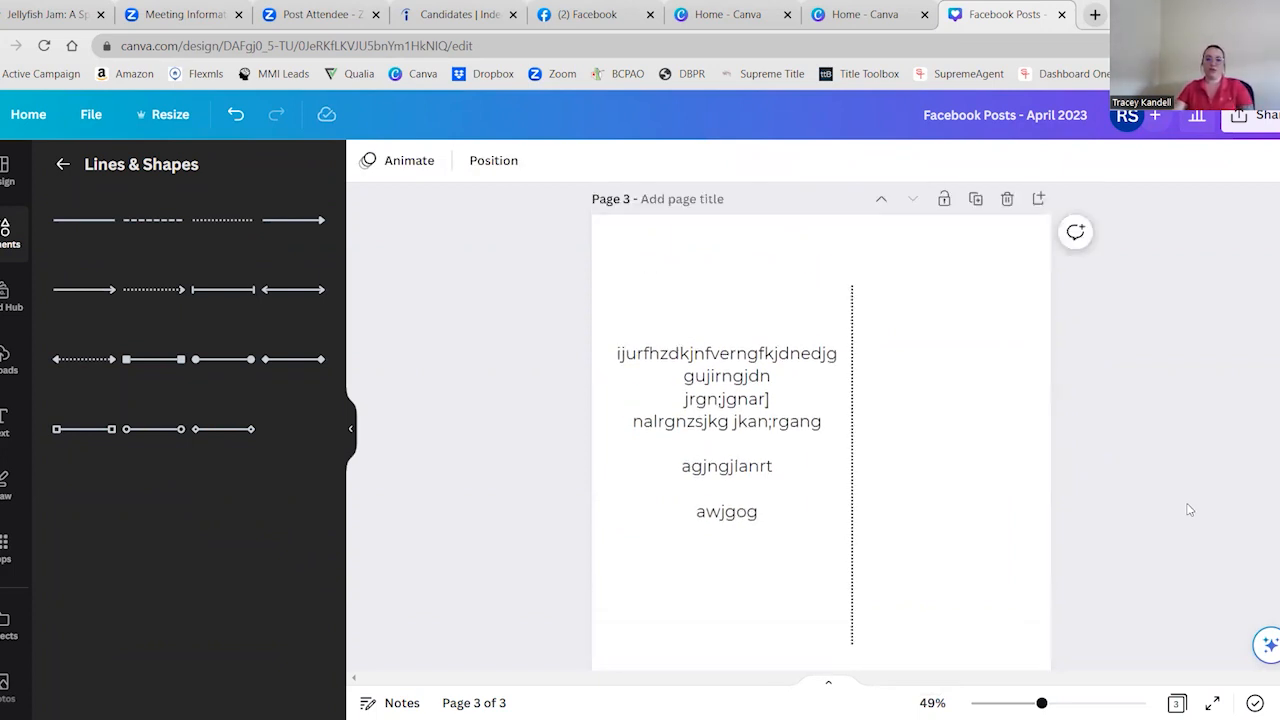
Add a subheading with a "DEAR" greeting and the sample recipient's name in capitals, enlarged and placed above the placeholder text
{"action": "left_click", "coordinate": [662, 294]}
{"action": "left_click", "coordinate": [5, 420]}
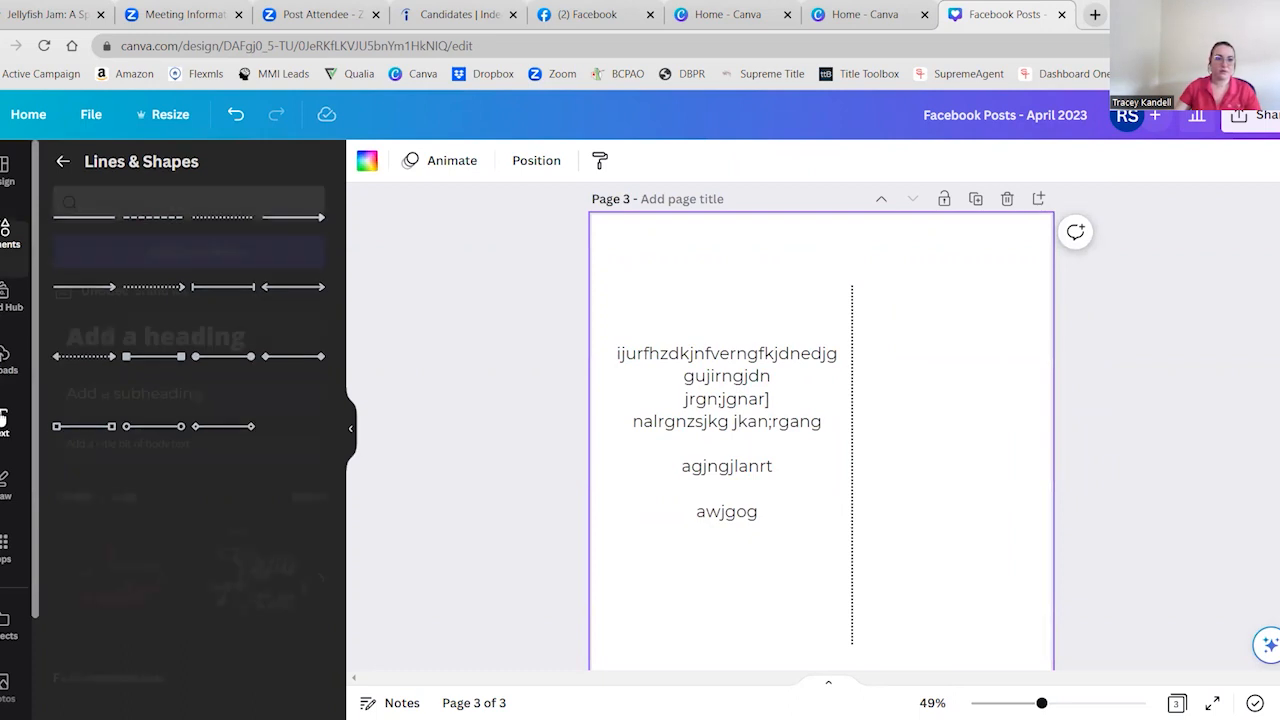
{"action": "left_click", "coordinate": [128, 362]}
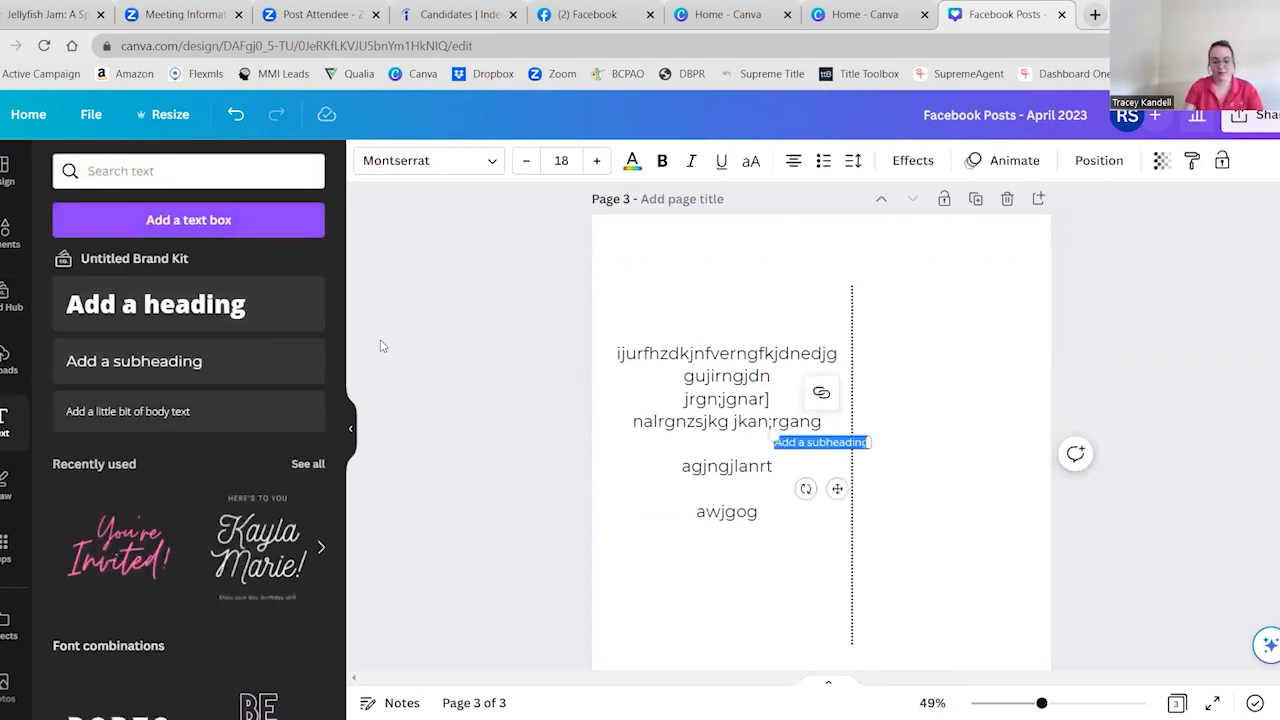
{"action": "type", "text": "DEAR JANE E"}
{"action": "type", "text": "OE"}
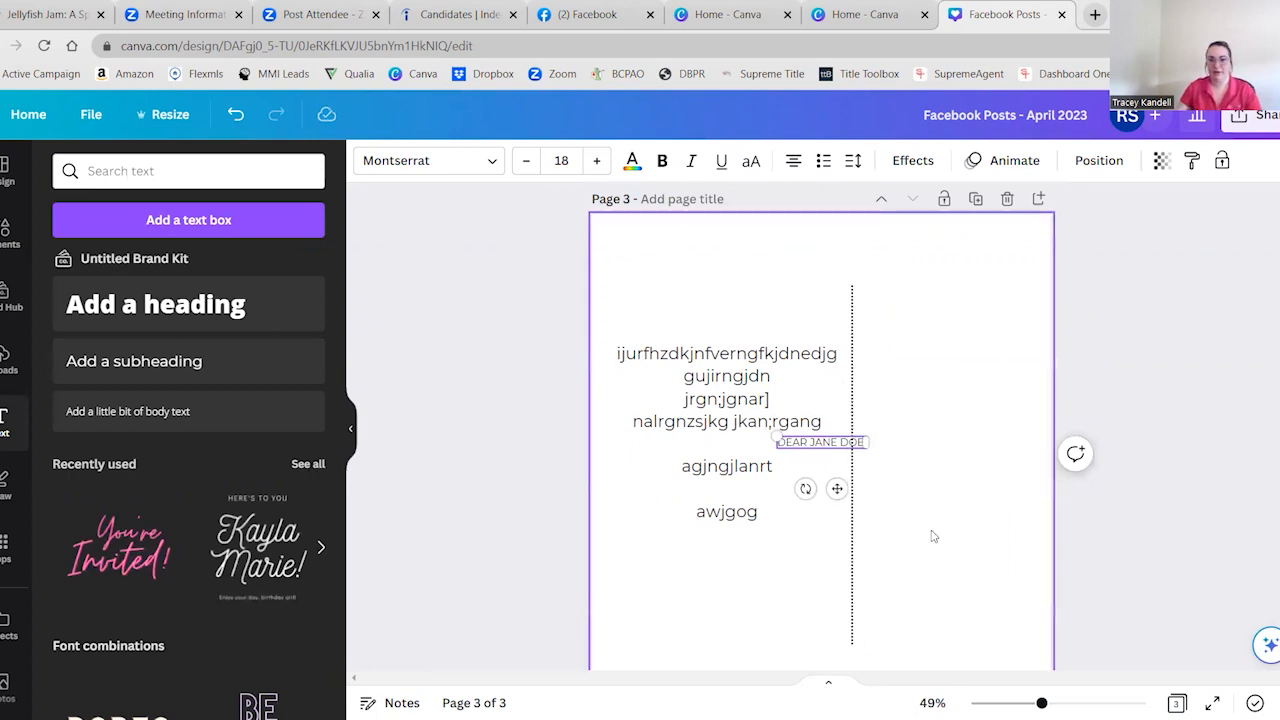
{"action": "left_click_drag", "start_coordinate": [837, 488], "coordinate": [749, 294]}
{"action": "left_click", "coordinate": [960, 329]}
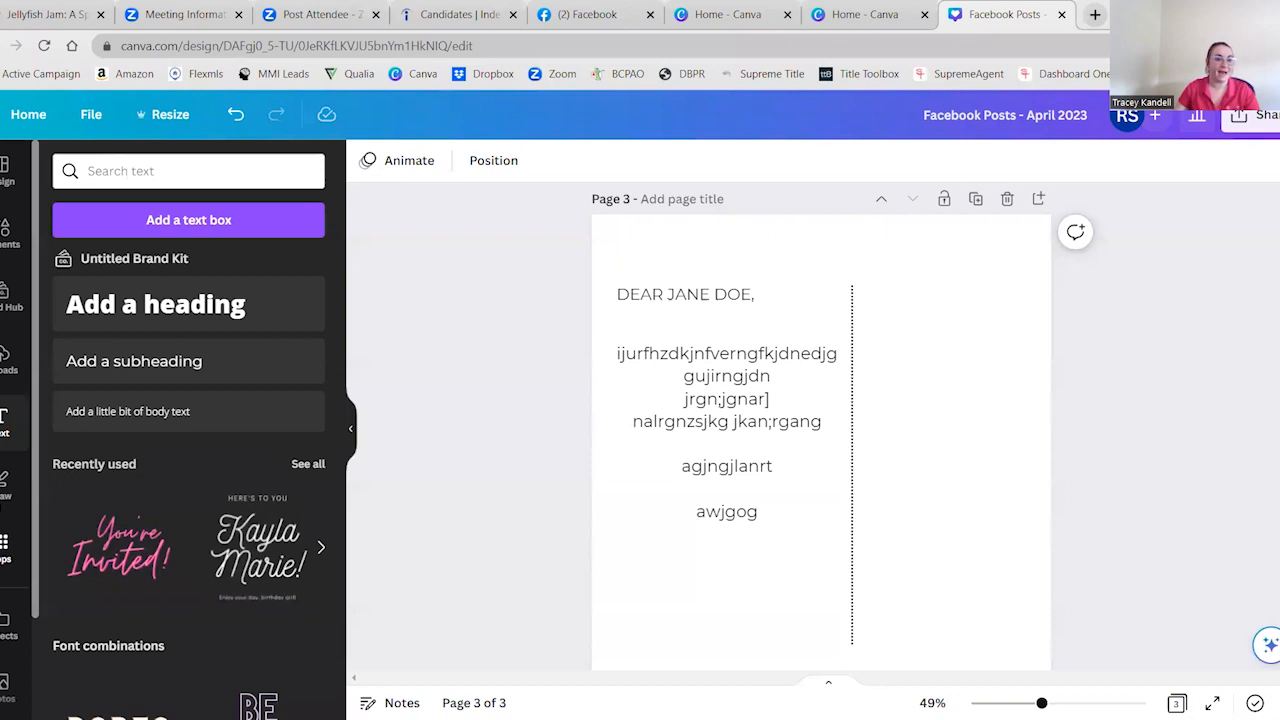
Browse the available Canva apps and open the QR Code generator
{"action": "left_click", "coordinate": [11, 236]}
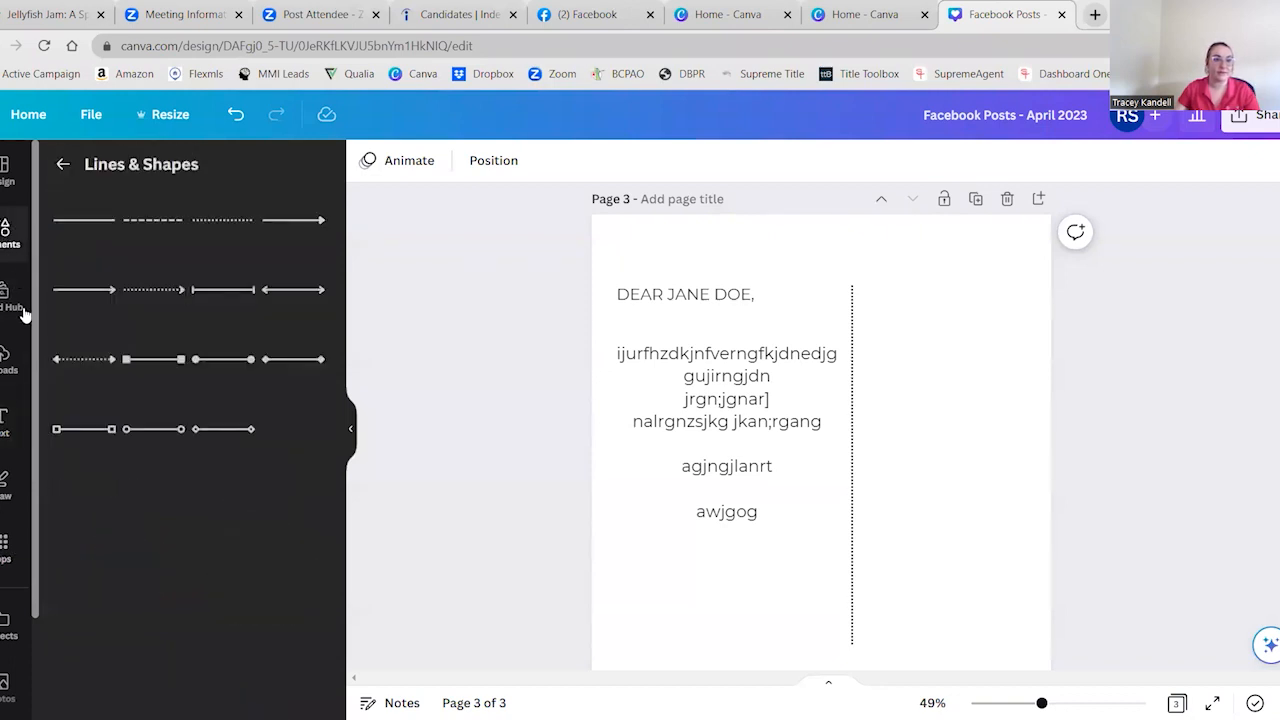
{"action": "left_click", "coordinate": [14, 234]}
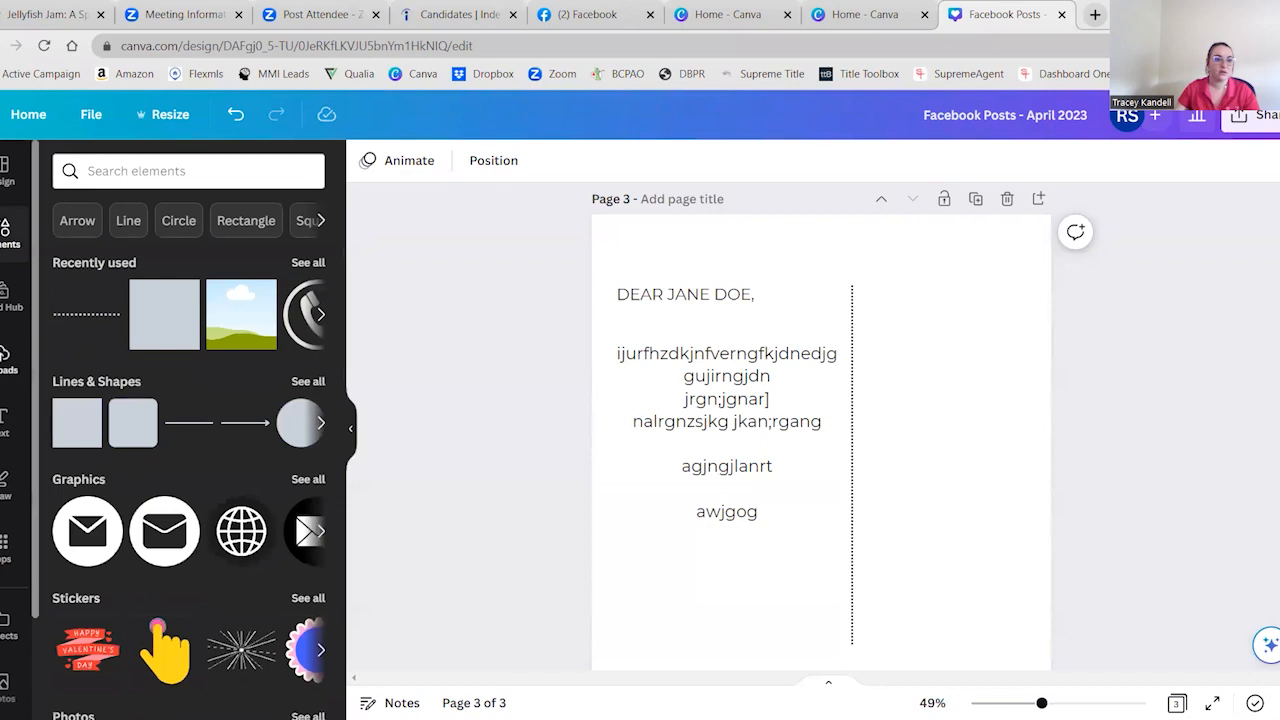
{"action": "scroll", "coordinate": [10, 400], "scroll_direction": "down", "scroll_amount": 2}
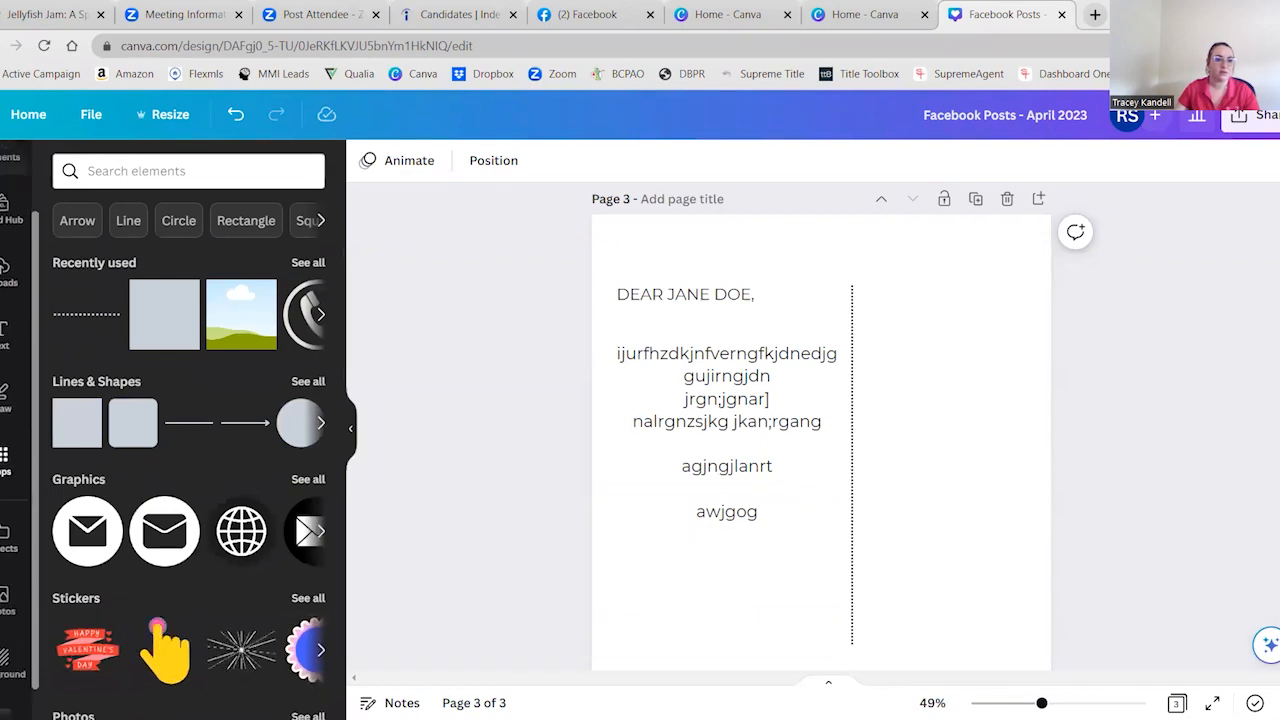
{"action": "left_click", "coordinate": [4, 464]}
{"action": "scroll", "coordinate": [25, 467], "scroll_direction": "down", "scroll_amount": 6}
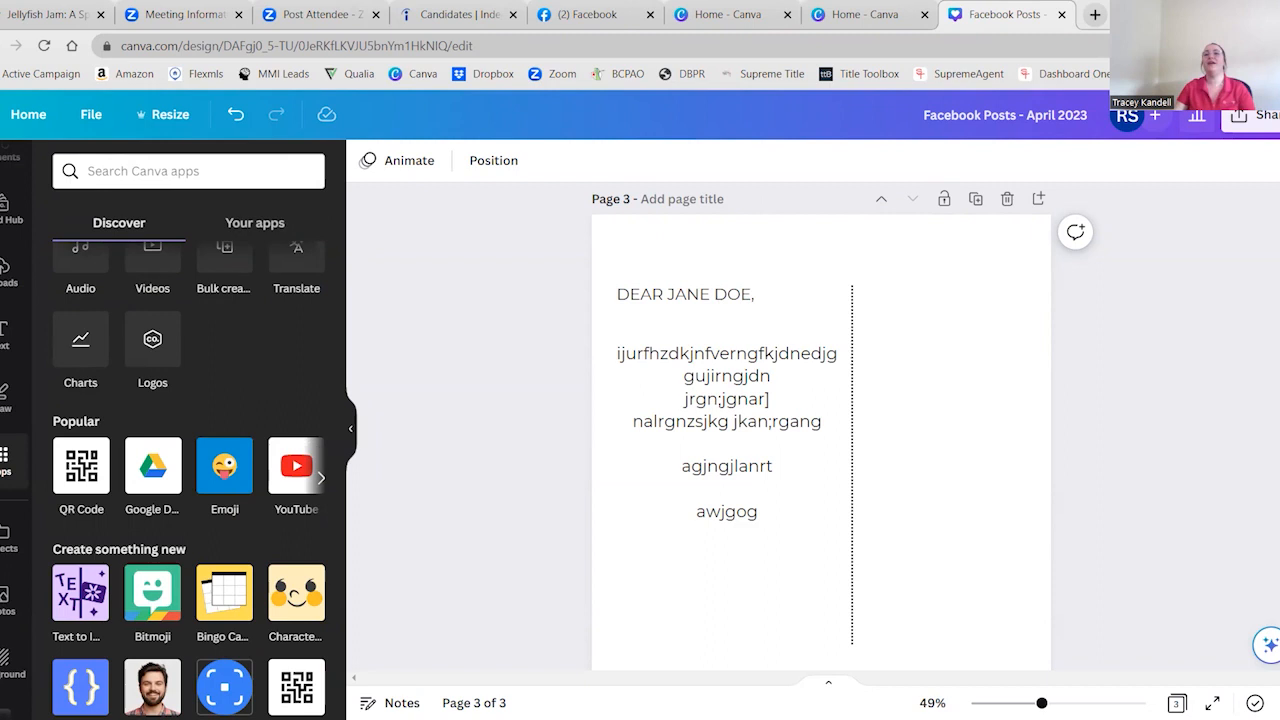
{"action": "left_click", "coordinate": [1175, 74]}
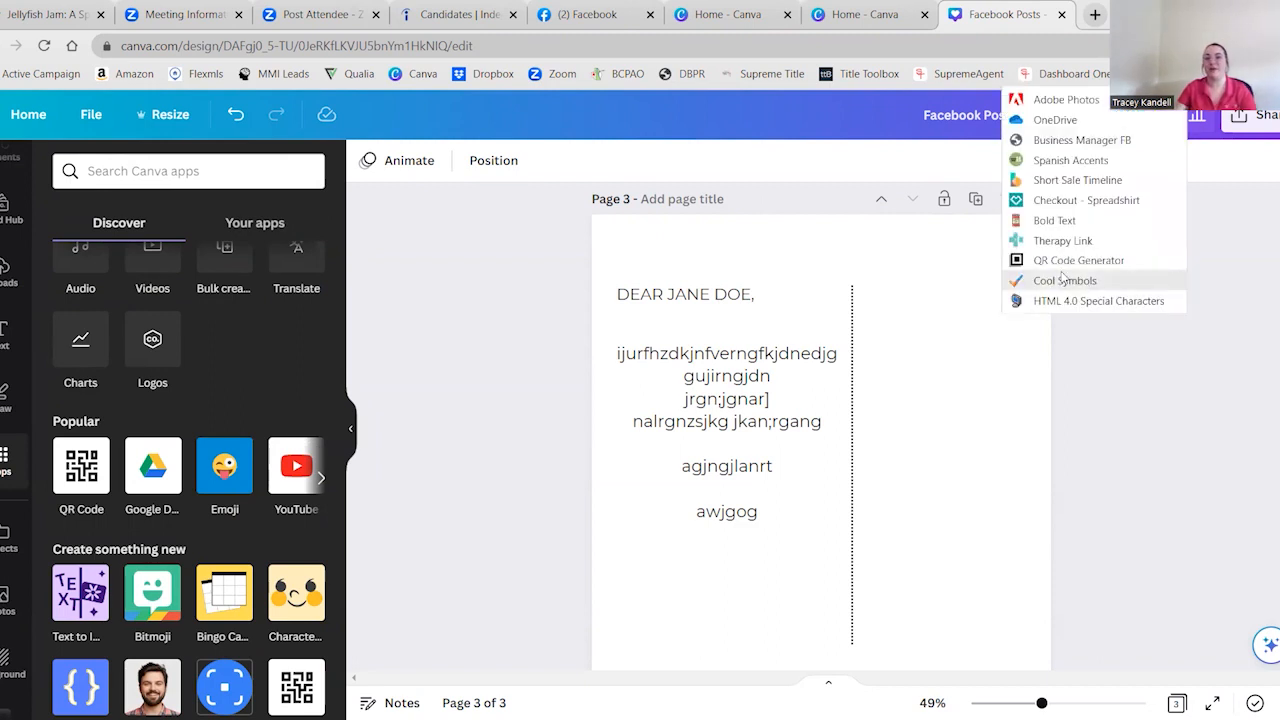
{"action": "left_click", "coordinate": [259, 391]}
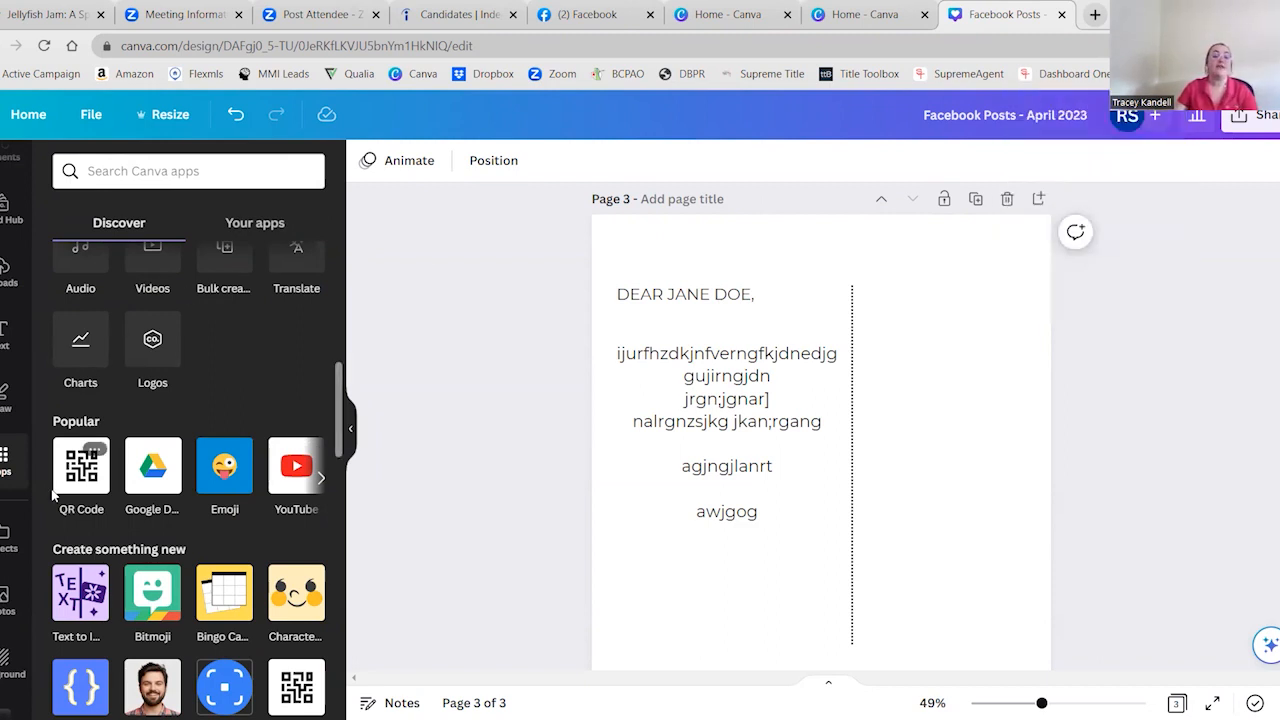
{"action": "left_click", "coordinate": [70, 488]}
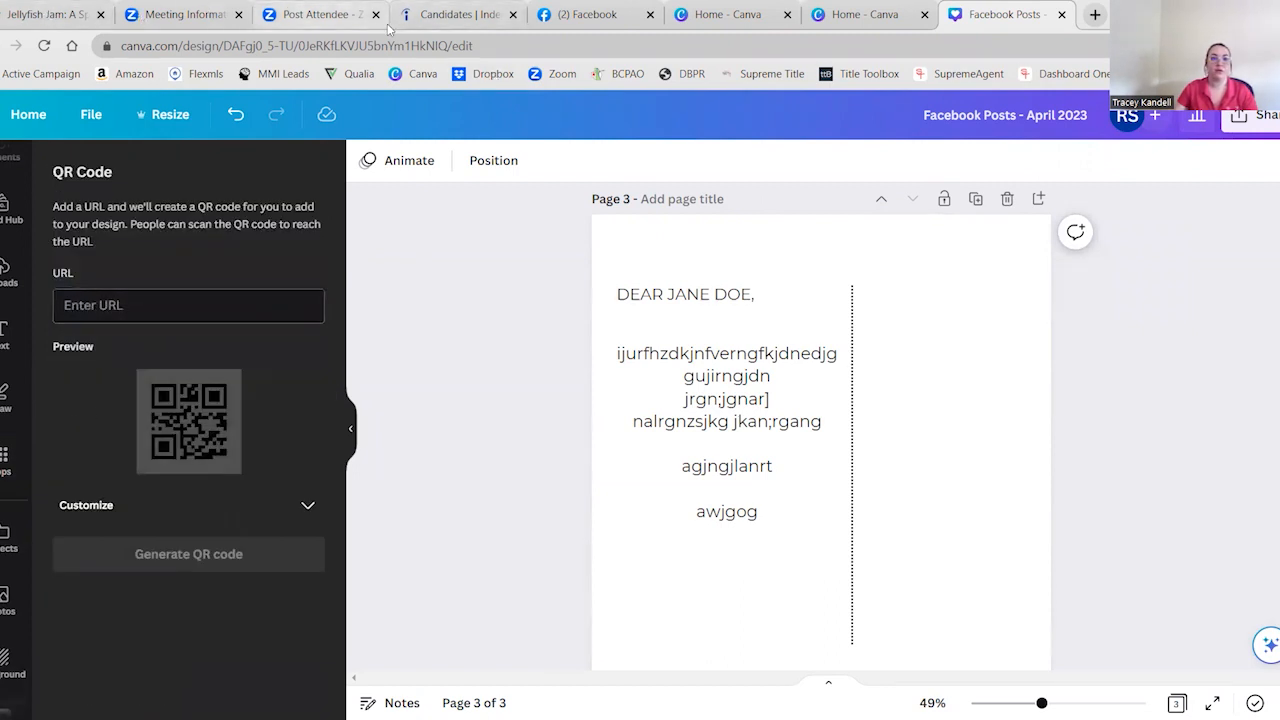
{"action": "key", "text": "ctrl+t"}
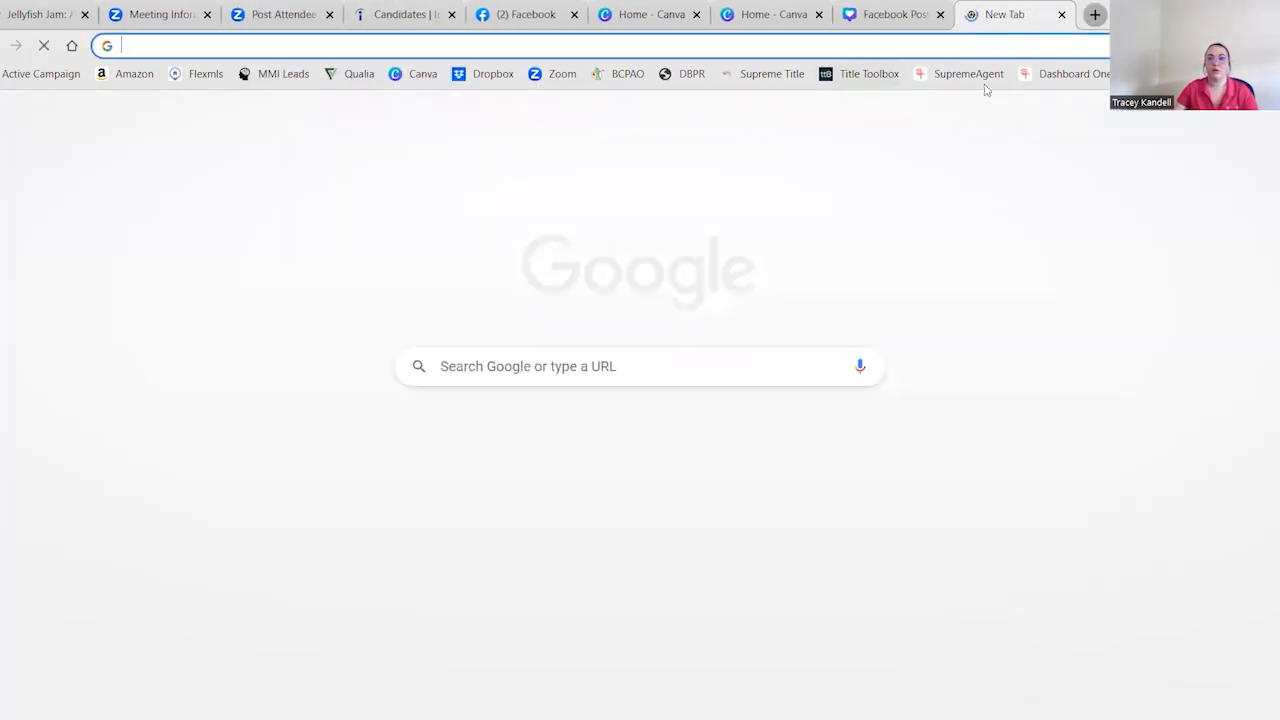
{"action": "left_click", "coordinate": [956, 76]}
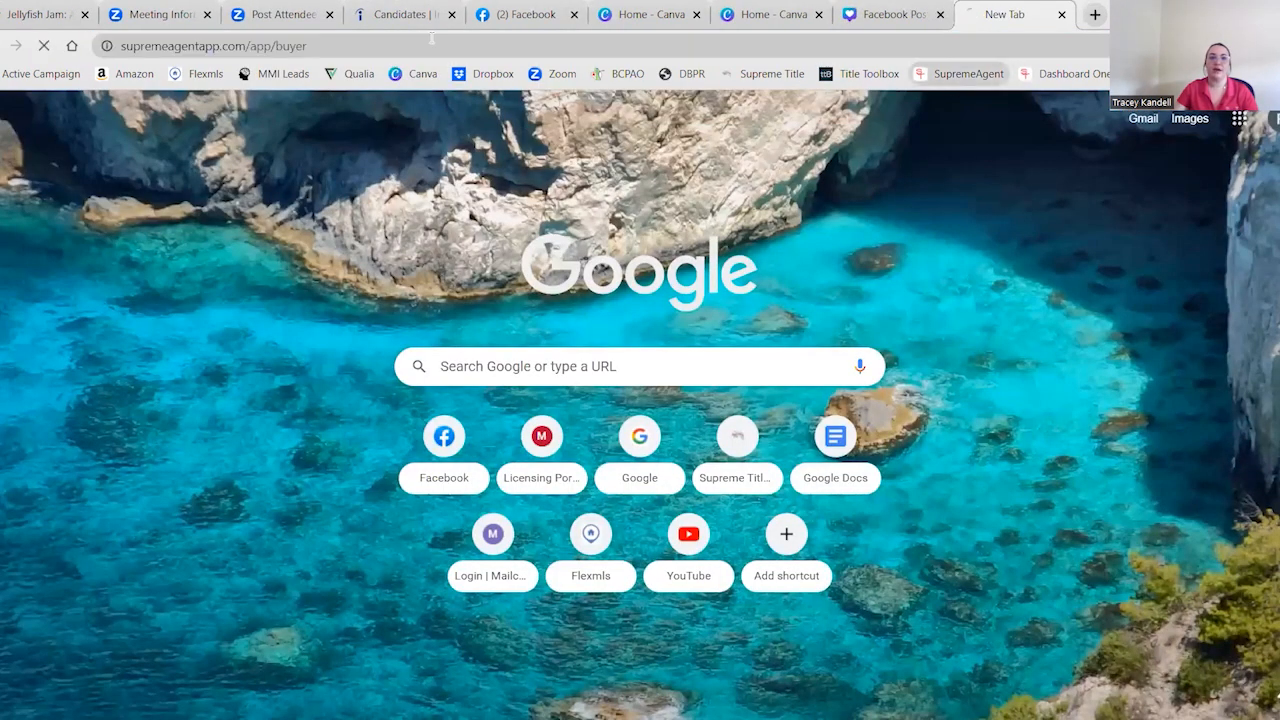
{"action": "left_click", "coordinate": [425, 39]}
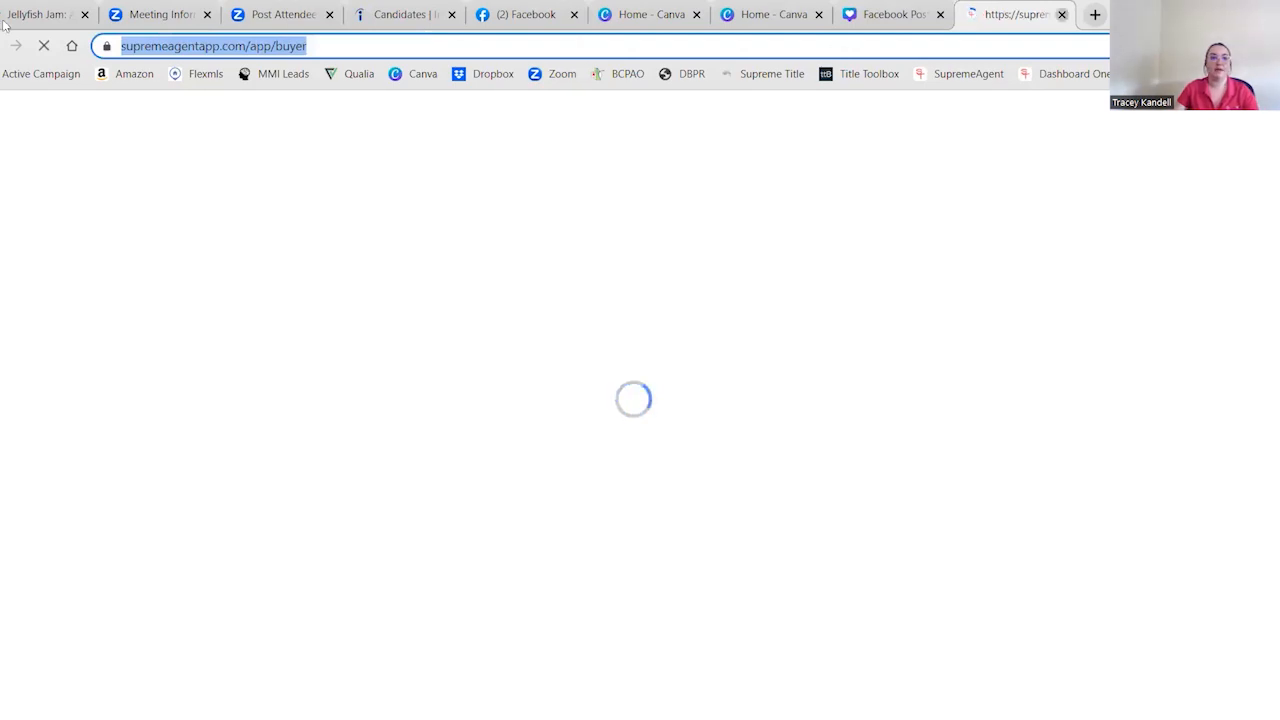
{"action": "key", "text": "ctrl+w"}
{"action": "type", "text": "https://supremeagentapp.com/app/buyer"}
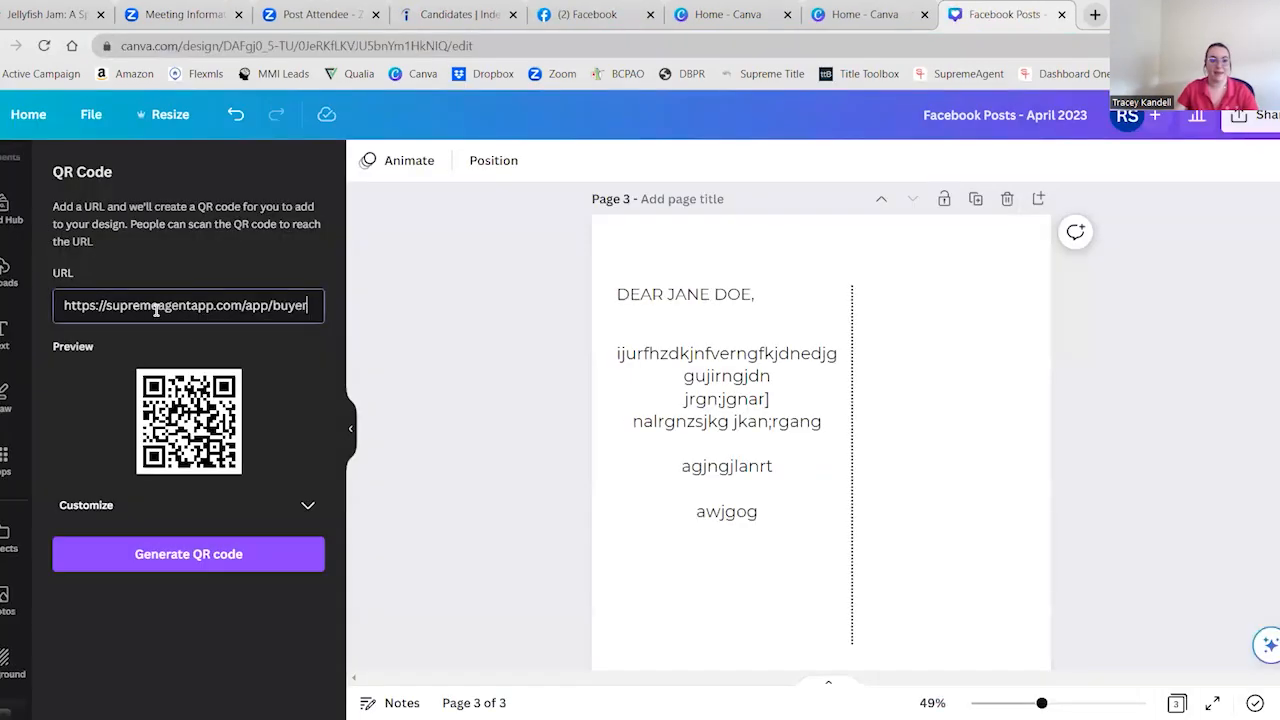
Generate the QR code, shrink it and place it to the right of the dotted divider on page 3
{"action": "left_click", "coordinate": [182, 558]}
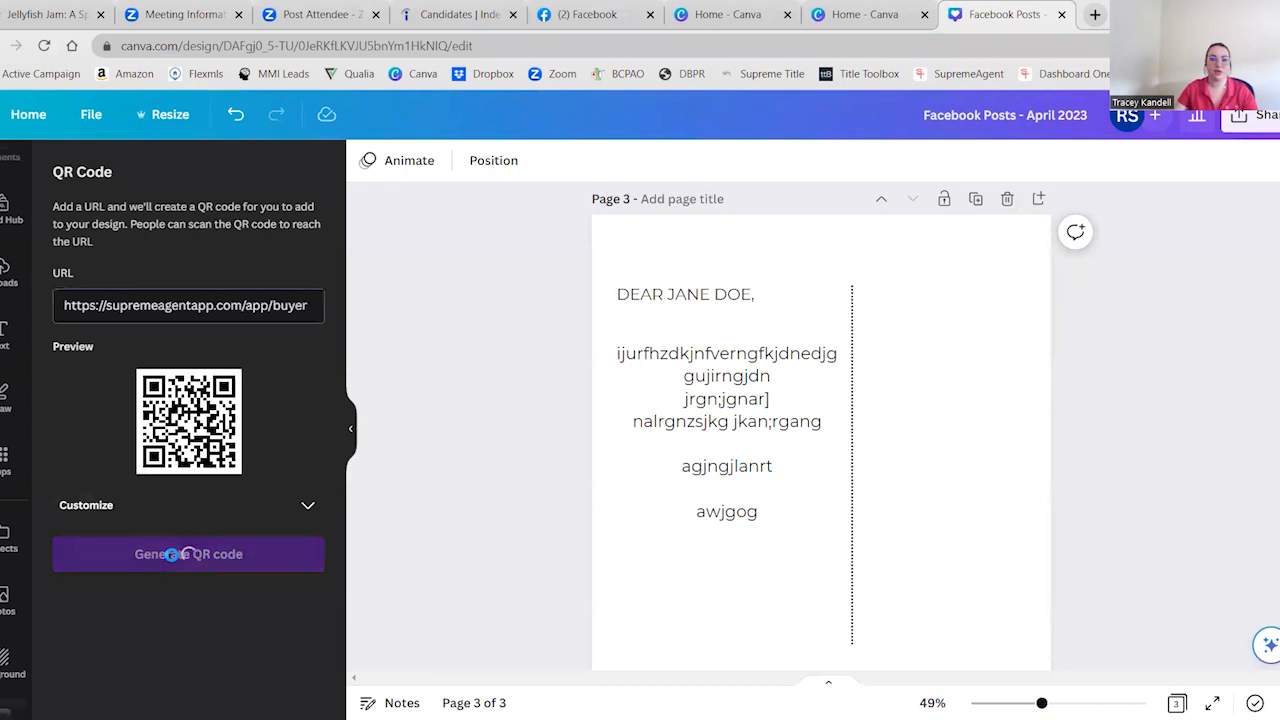
{"action": "left_click_drag", "start_coordinate": [859, 438], "coordinate": [986, 470]}
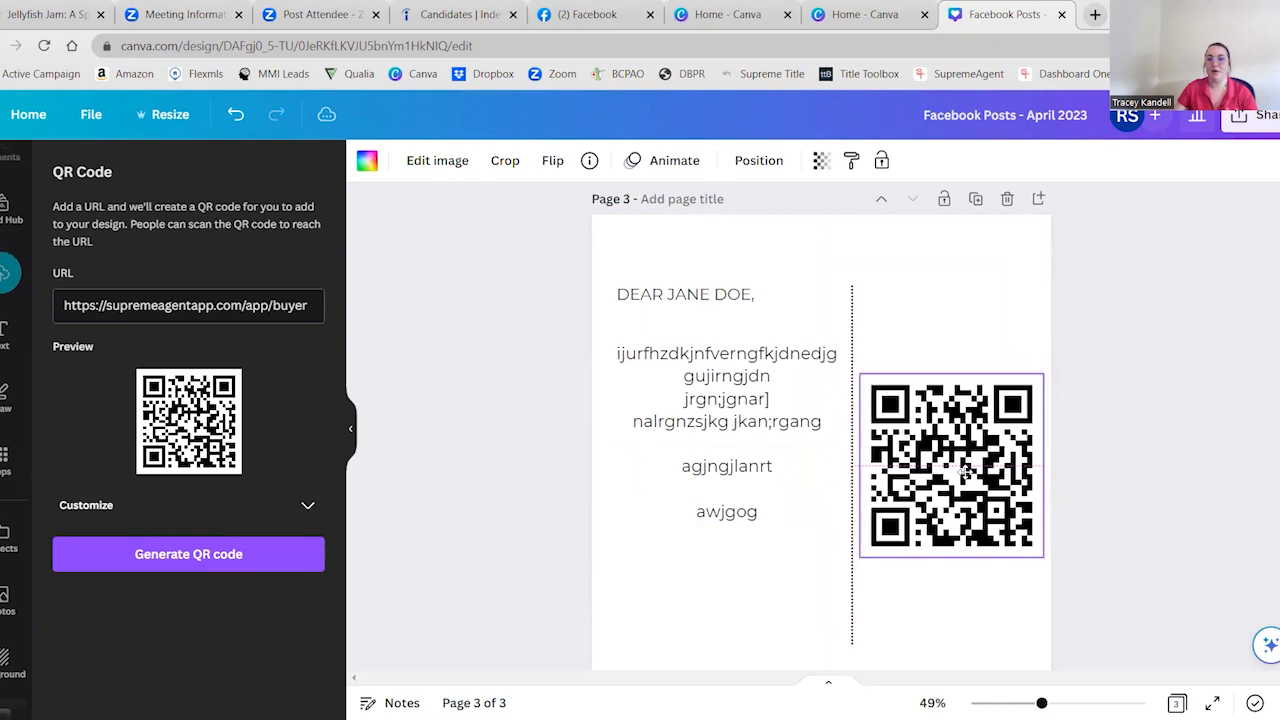
{"action": "left_click_drag", "start_coordinate": [1043, 375], "coordinate": [985, 433]}
{"action": "left_click_drag", "start_coordinate": [926, 466], "coordinate": [953, 445]}
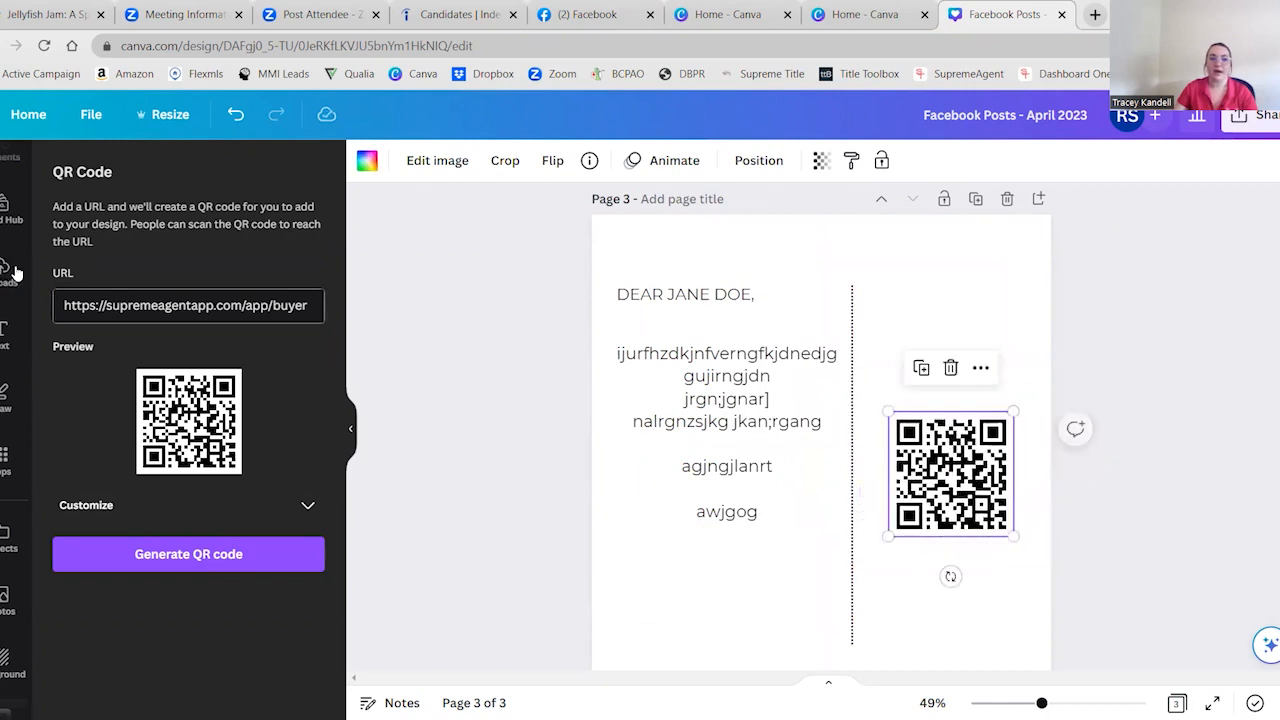
Add a subheading reading "Leave me a review!" and place it just above the QR code on page 3
{"action": "left_click", "coordinate": [6, 330]}
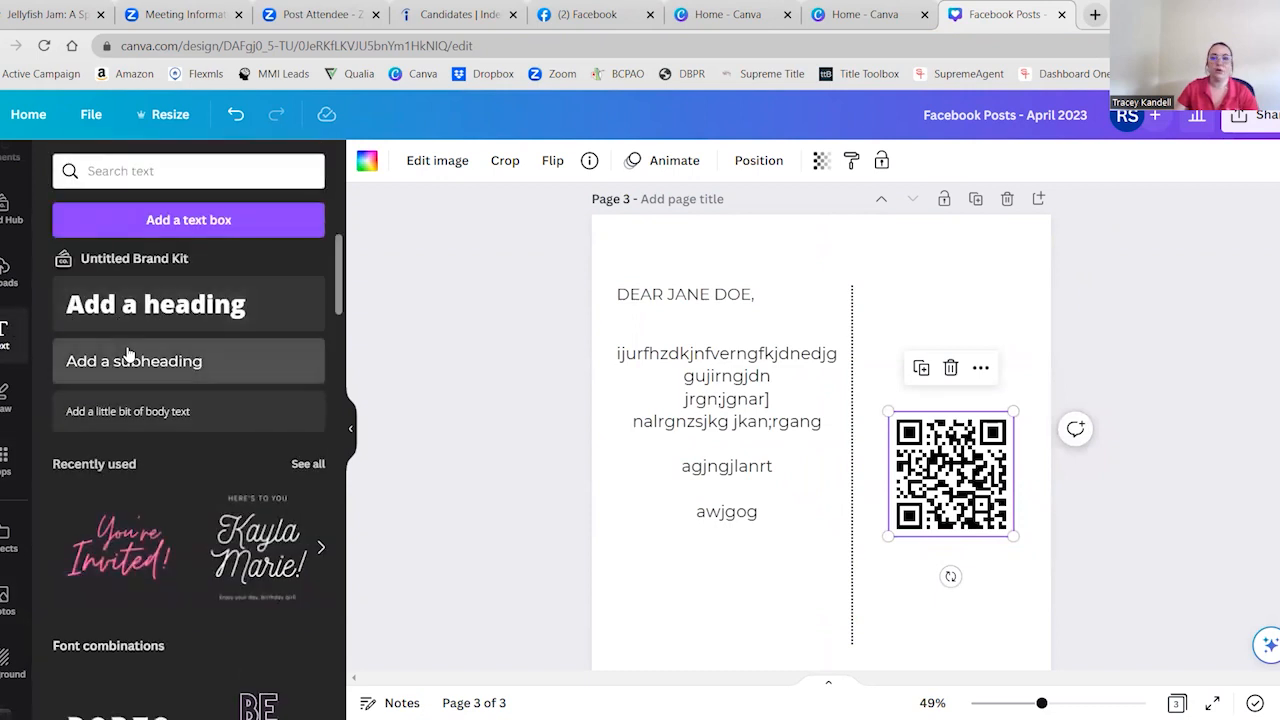
{"action": "left_click", "coordinate": [128, 358]}
{"action": "type", "text": "Chec"}
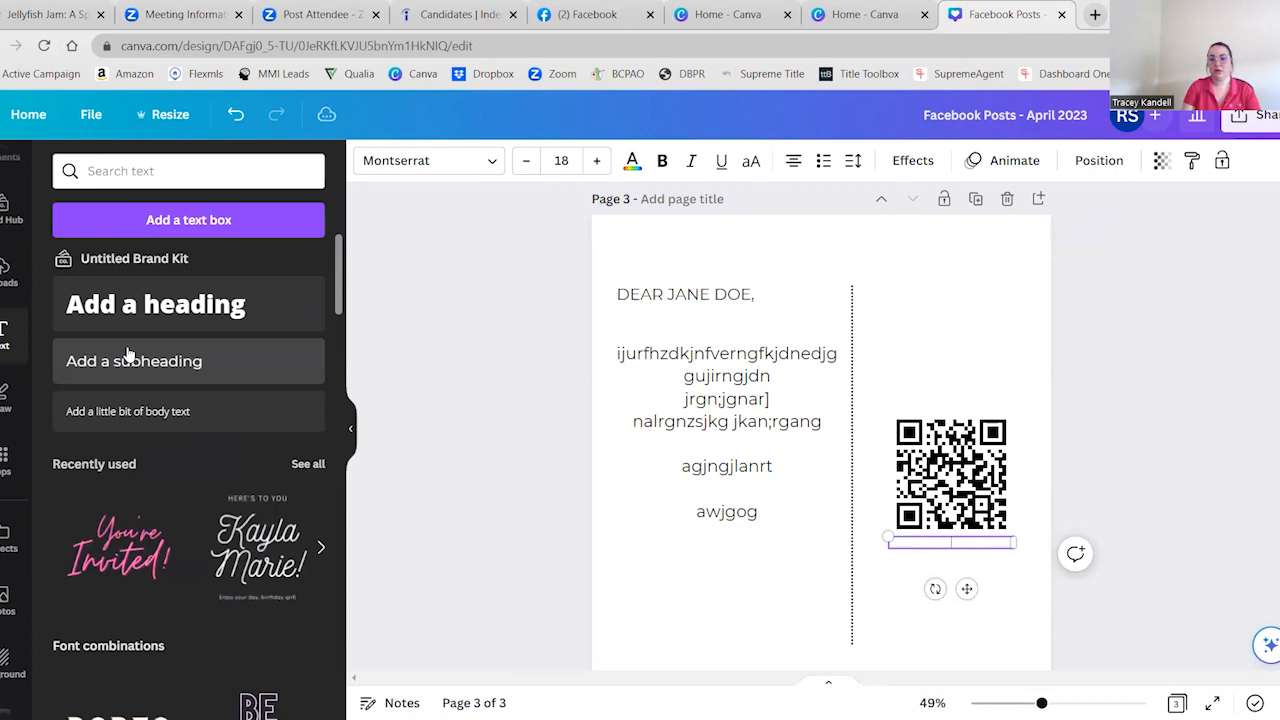
{"action": "type", "text": "Leave me a review!"}
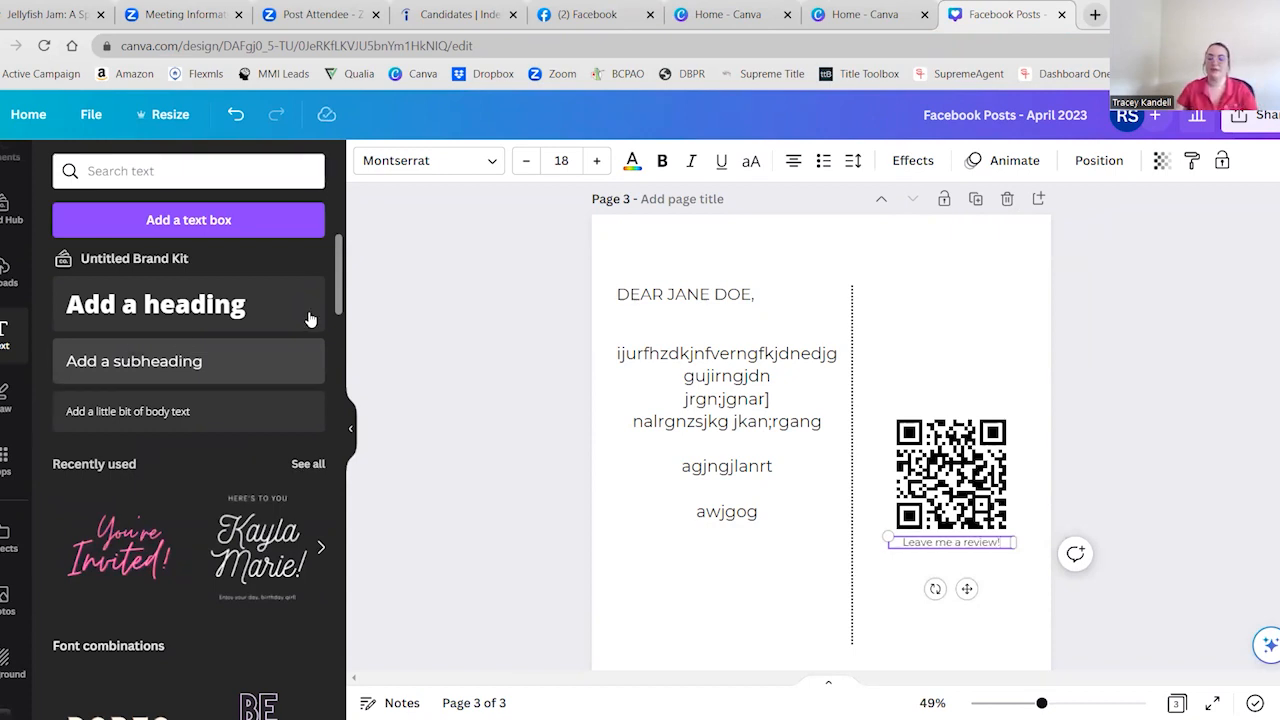
{"action": "left_click", "coordinate": [1197, 483]}
{"action": "left_click", "coordinate": [970, 546]}
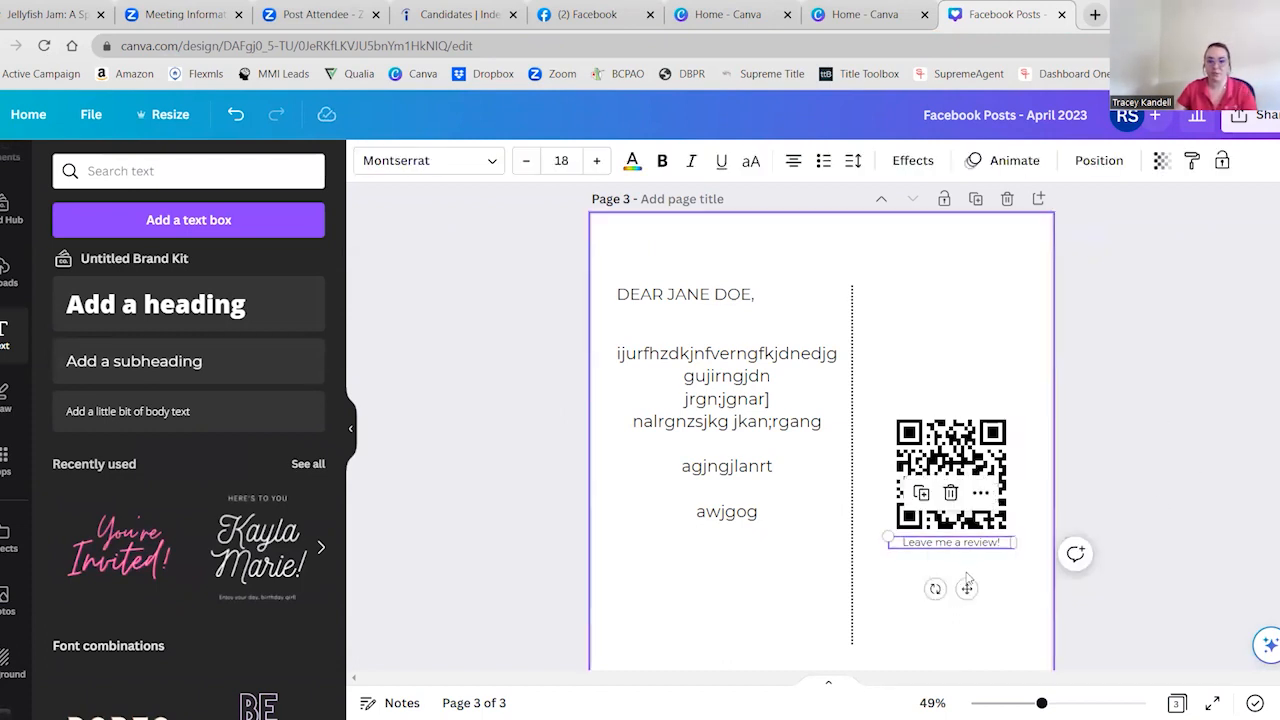
{"action": "left_click_drag", "start_coordinate": [966, 588], "coordinate": [968, 441]}
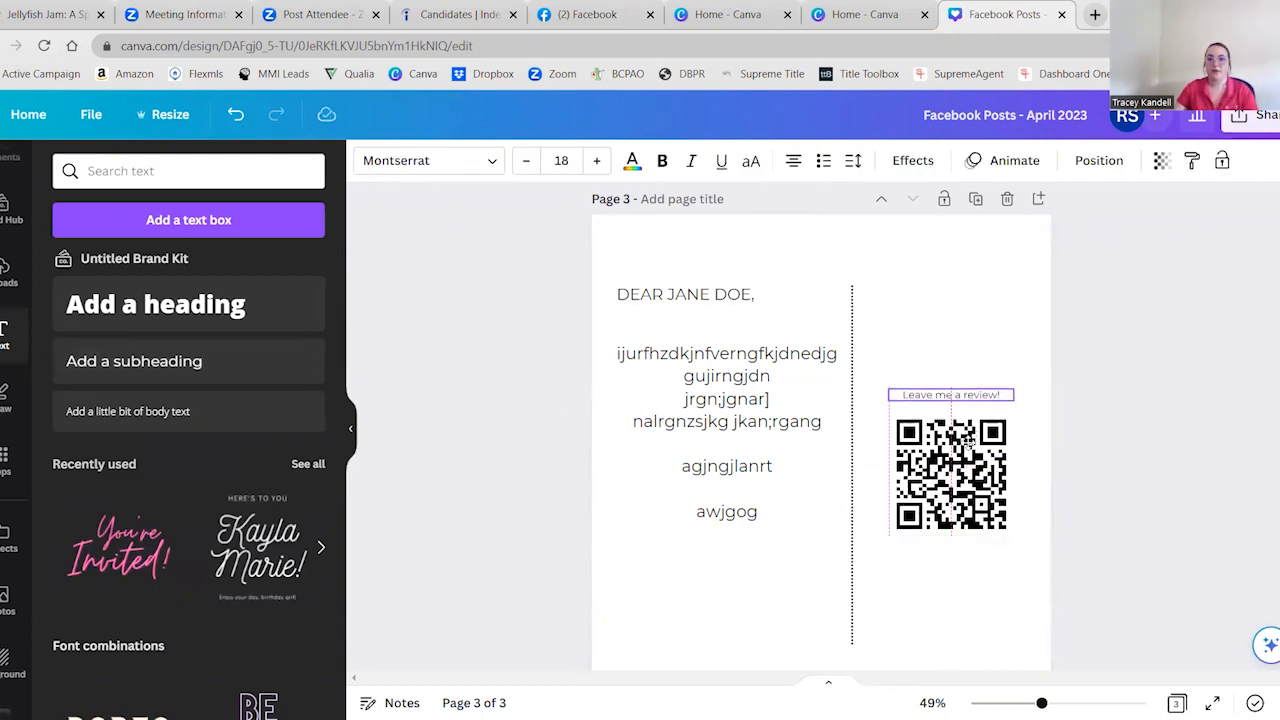
{"action": "left_click", "coordinate": [1208, 281]}
{"action": "scroll", "coordinate": [1198, 290], "scroll_direction": "down", "scroll_amount": 1}
{"action": "scroll", "coordinate": [1198, 290], "scroll_direction": "up", "scroll_amount": 1}
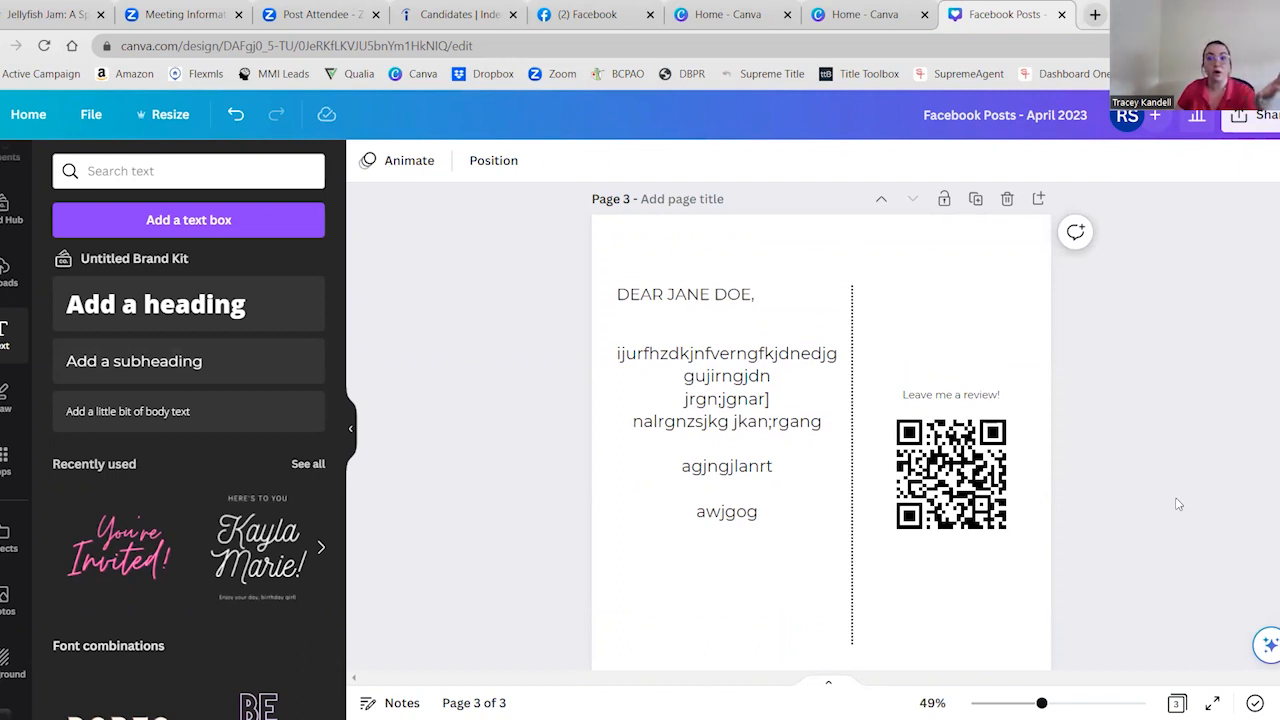
Open the print options for the design and browse the available print products
{"action": "left_click", "coordinate": [1272, 122]}
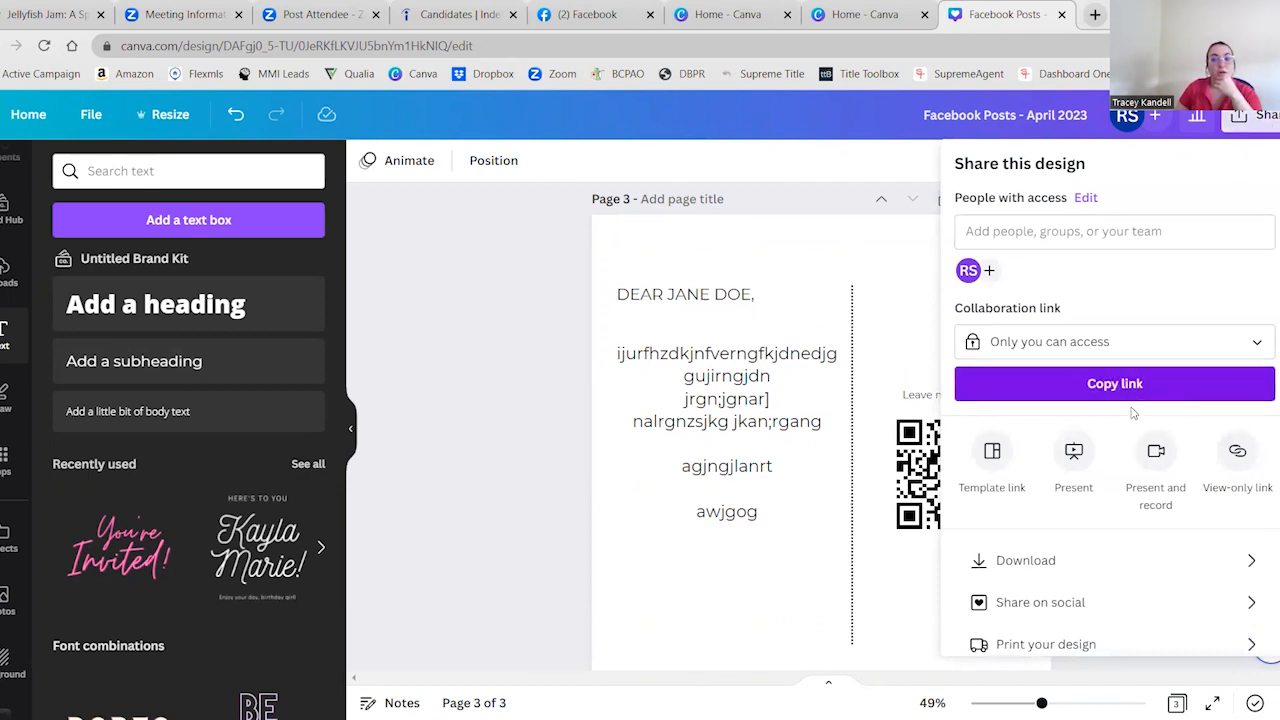
{"action": "scroll", "coordinate": [1131, 415], "scroll_direction": "down", "scroll_amount": 1}
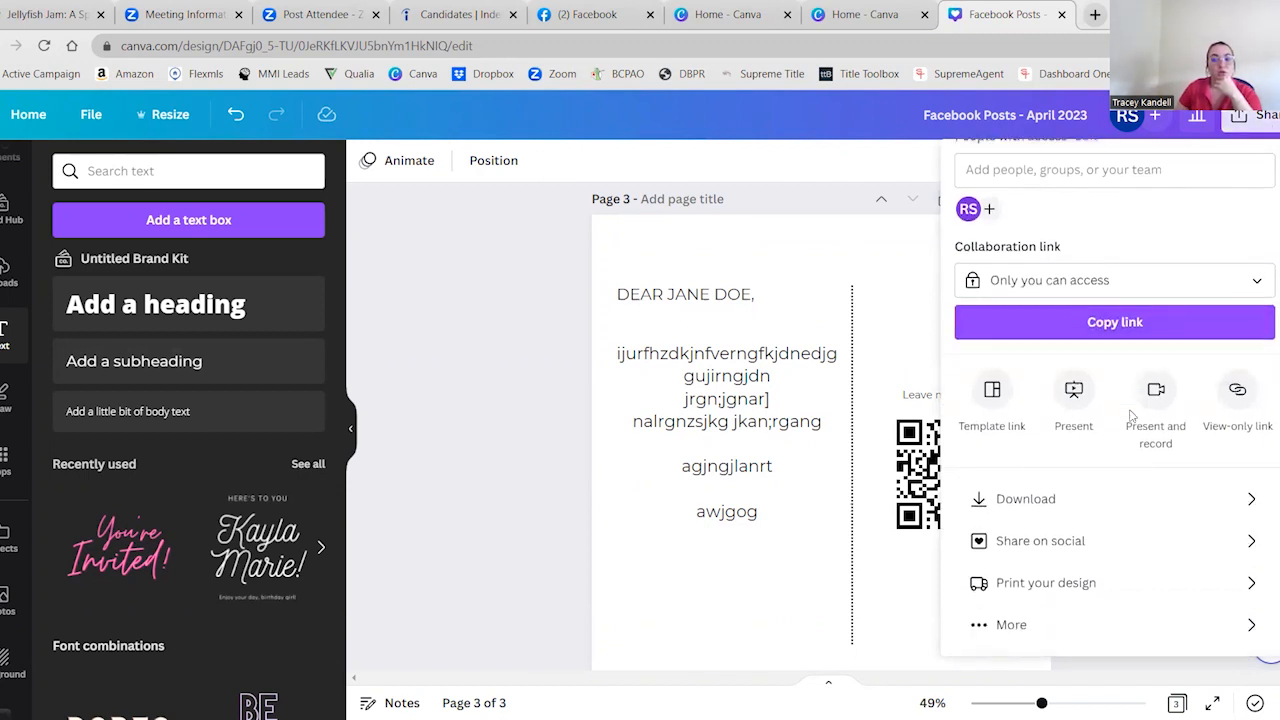
{"action": "left_click", "coordinate": [1095, 587]}
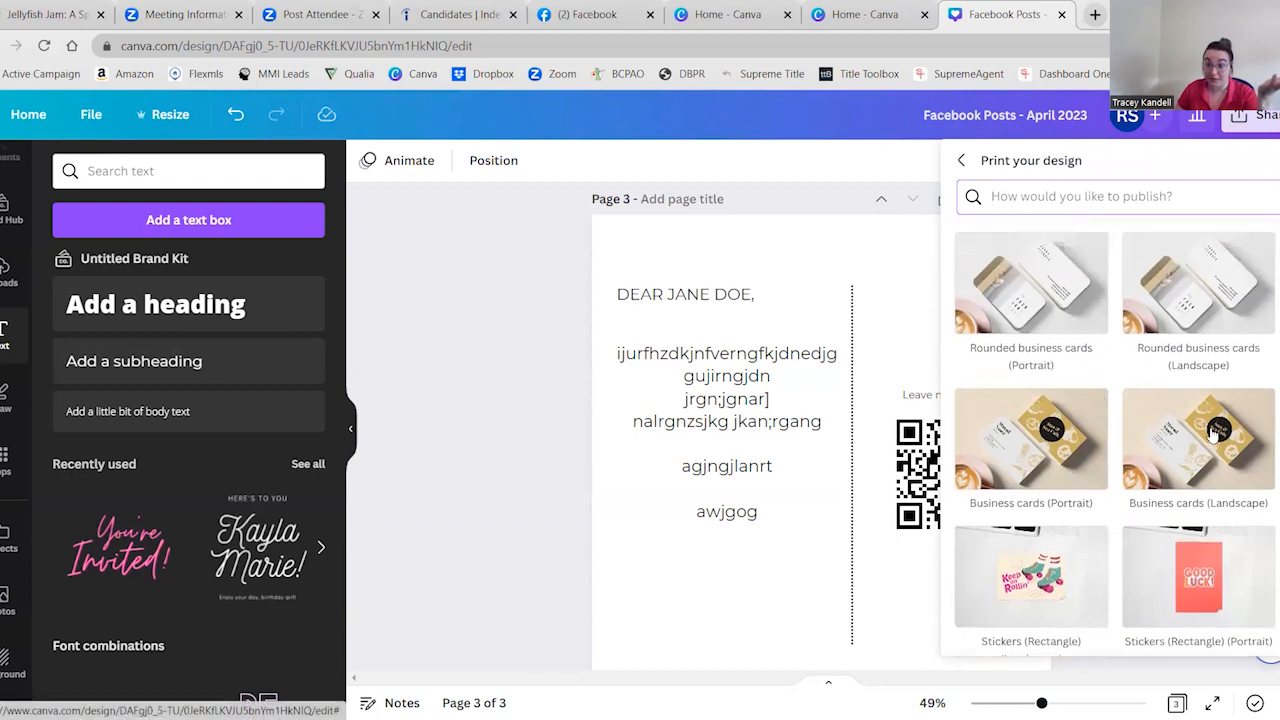
{"action": "scroll", "coordinate": [1228, 347], "scroll_direction": "down", "scroll_amount": 1}
{"action": "scroll", "coordinate": [1218, 401], "scroll_direction": "down", "scroll_amount": 1}
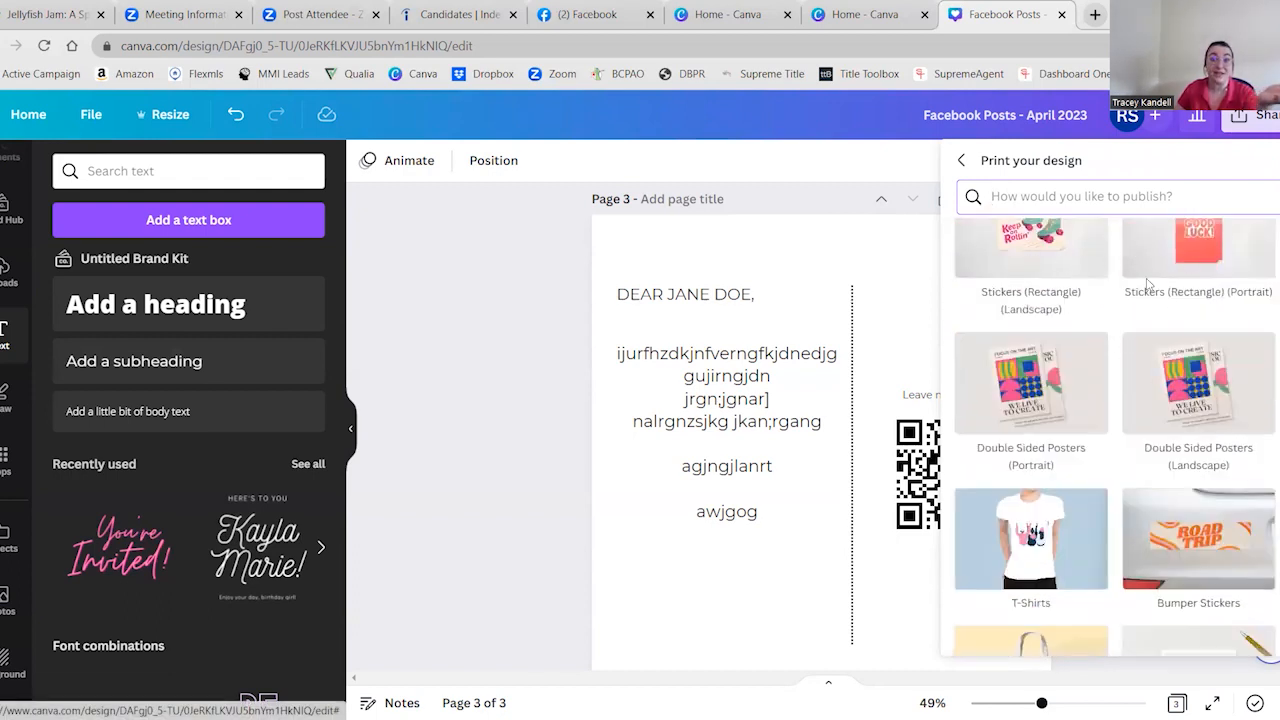
{"action": "scroll", "coordinate": [1100, 345], "scroll_direction": "down", "scroll_amount": 1}
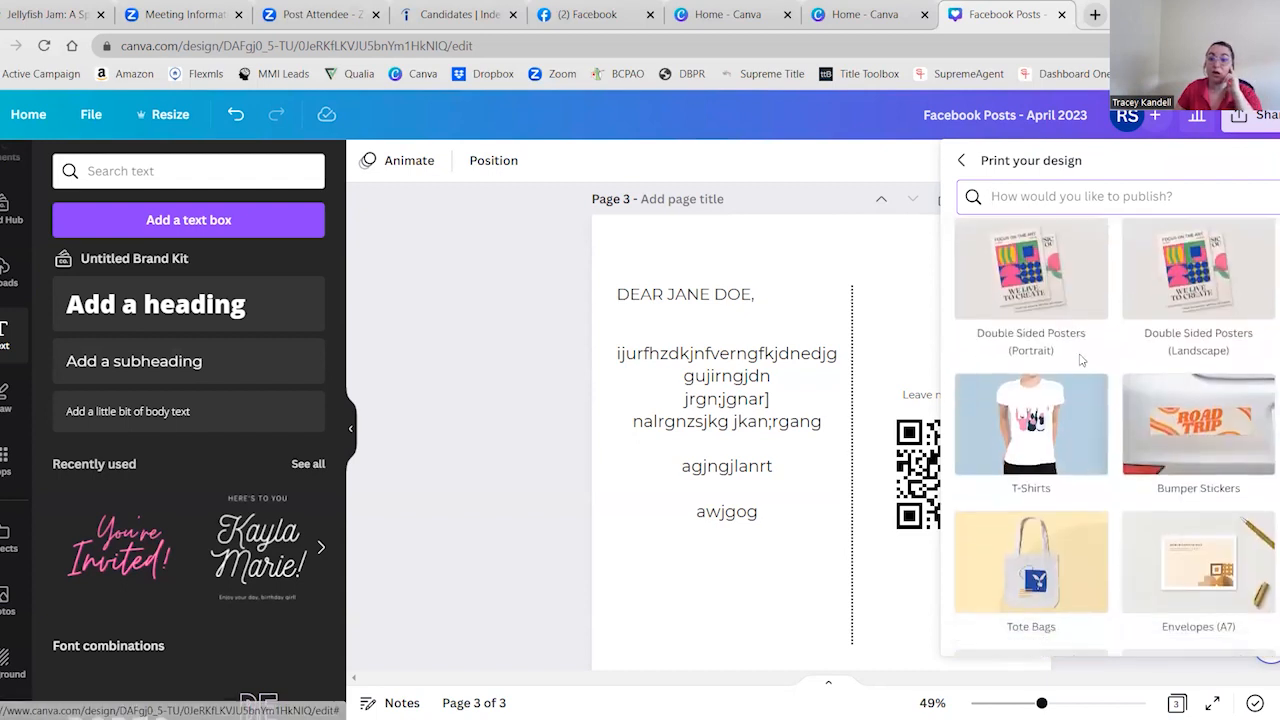
{"action": "scroll", "coordinate": [1085, 340], "scroll_direction": "down", "scroll_amount": 1}
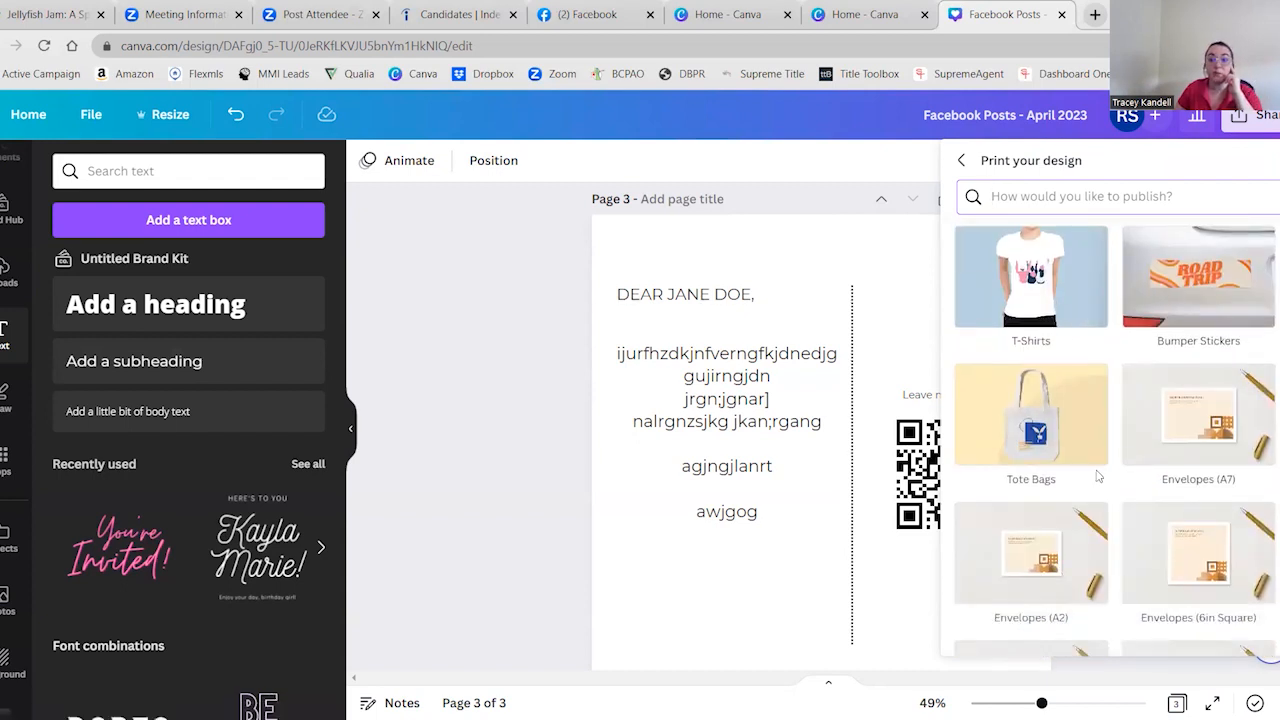
{"action": "scroll", "coordinate": [1100, 470], "scroll_direction": "down", "scroll_amount": 1}
{"action": "scroll", "coordinate": [1106, 460], "scroll_direction": "down", "scroll_amount": 1}
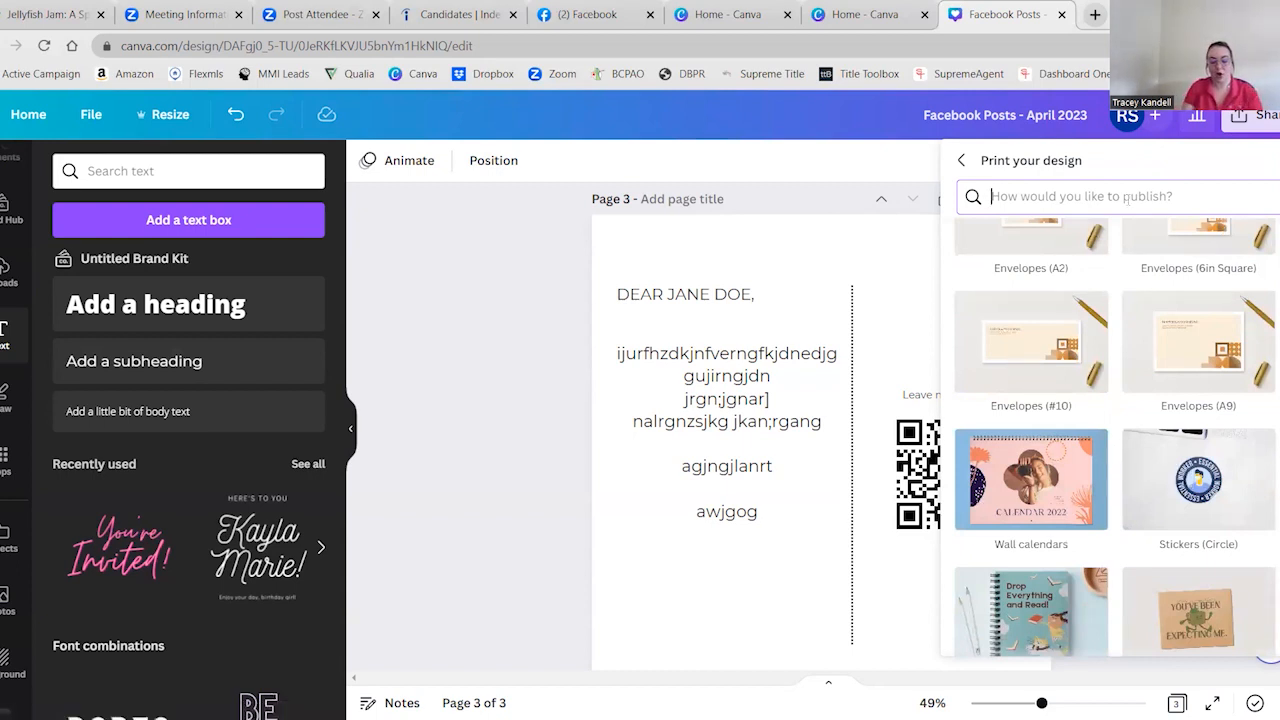
Search the print products for "card" and choose Postcards (Portrait)
{"action": "type", "text": "card"}
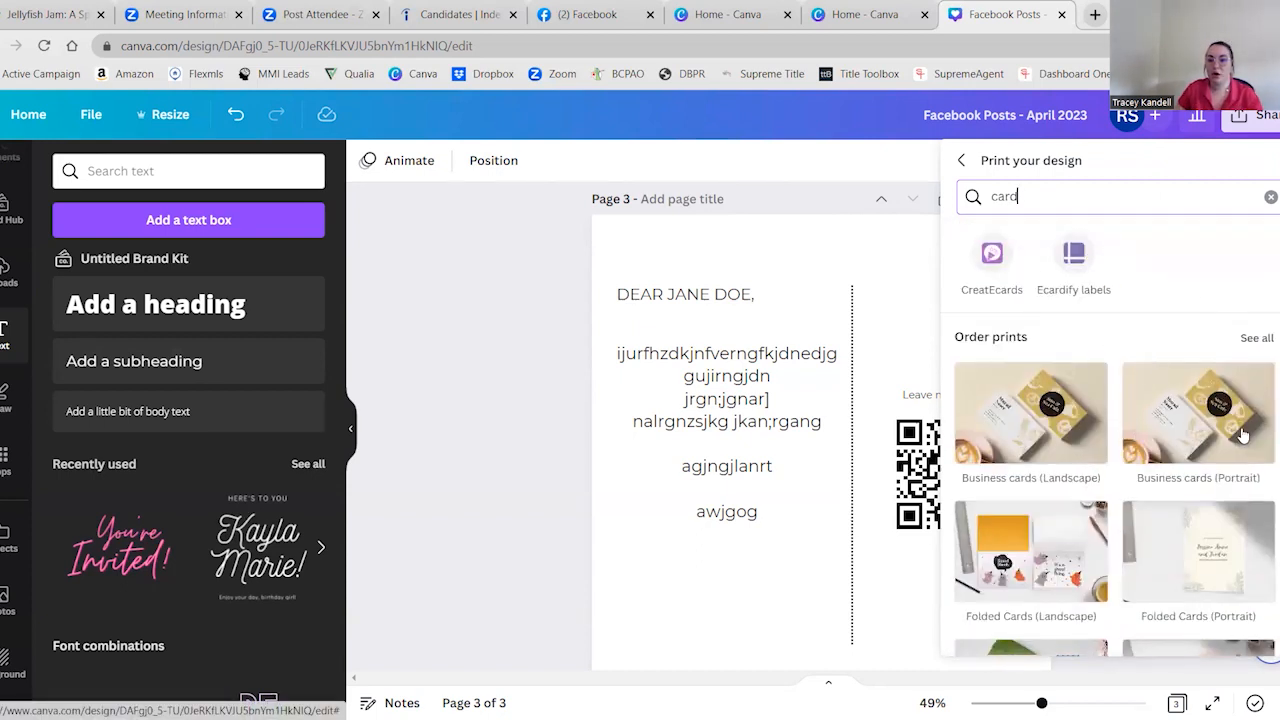
{"action": "scroll", "coordinate": [1165, 393], "scroll_direction": "down", "scroll_amount": 1}
{"action": "scroll", "coordinate": [1145, 484], "scroll_direction": "down", "scroll_amount": 2}
{"action": "scroll", "coordinate": [1075, 340], "scroll_direction": "up", "scroll_amount": 1}
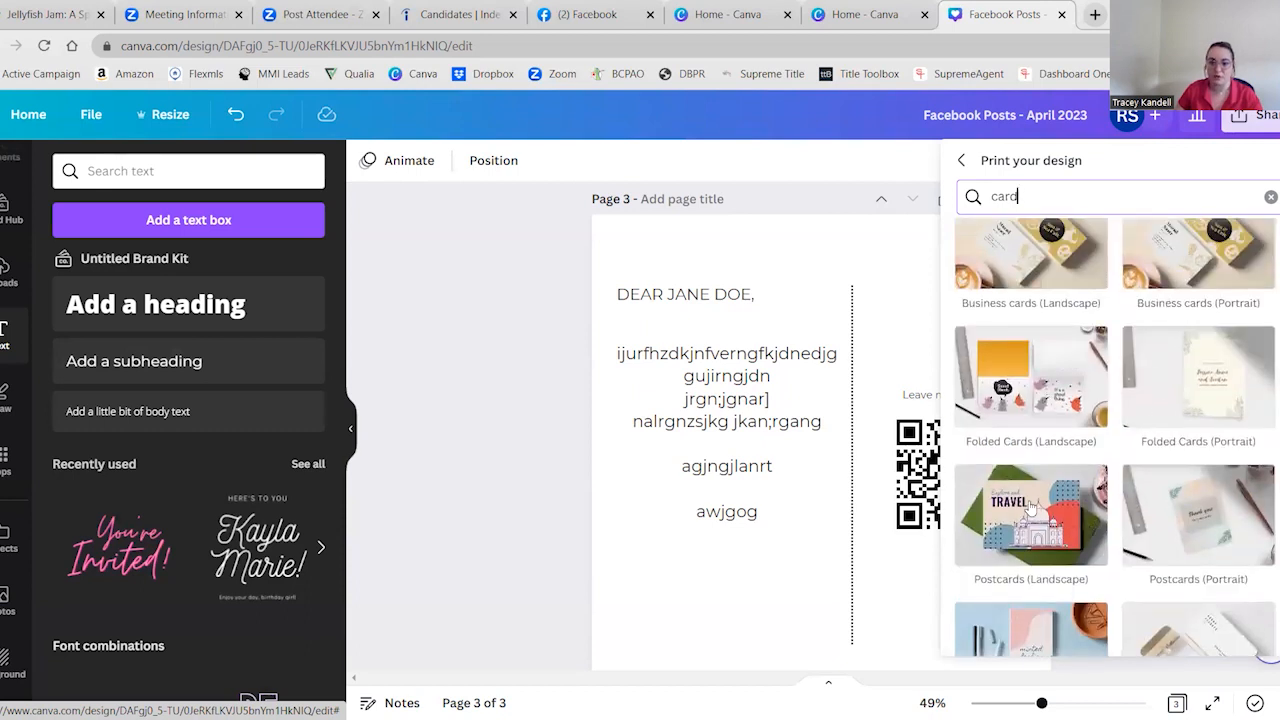
{"action": "left_click", "coordinate": [1181, 524]}
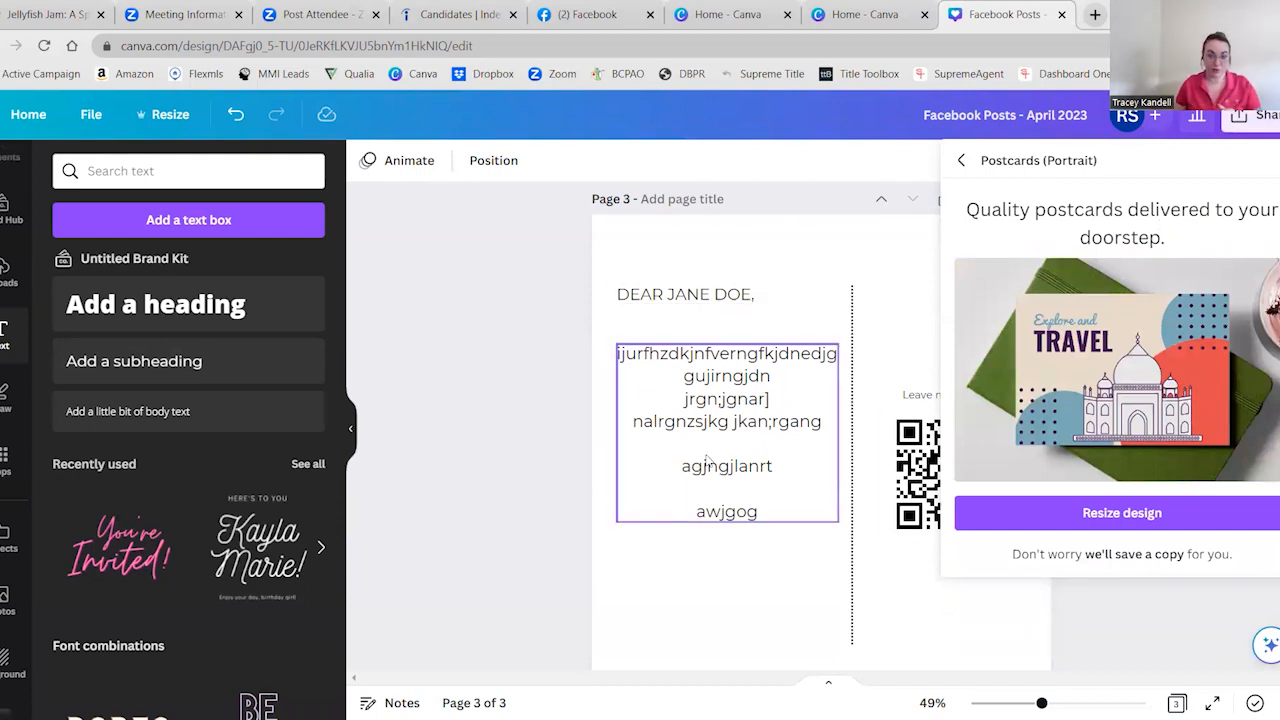
Look over the design's pages and resize the design to the portrait postcard format
{"action": "scroll", "coordinate": [706, 455], "scroll_direction": "up", "scroll_amount": 10}
{"action": "scroll", "coordinate": [706, 450], "scroll_direction": "down", "scroll_amount": 5}
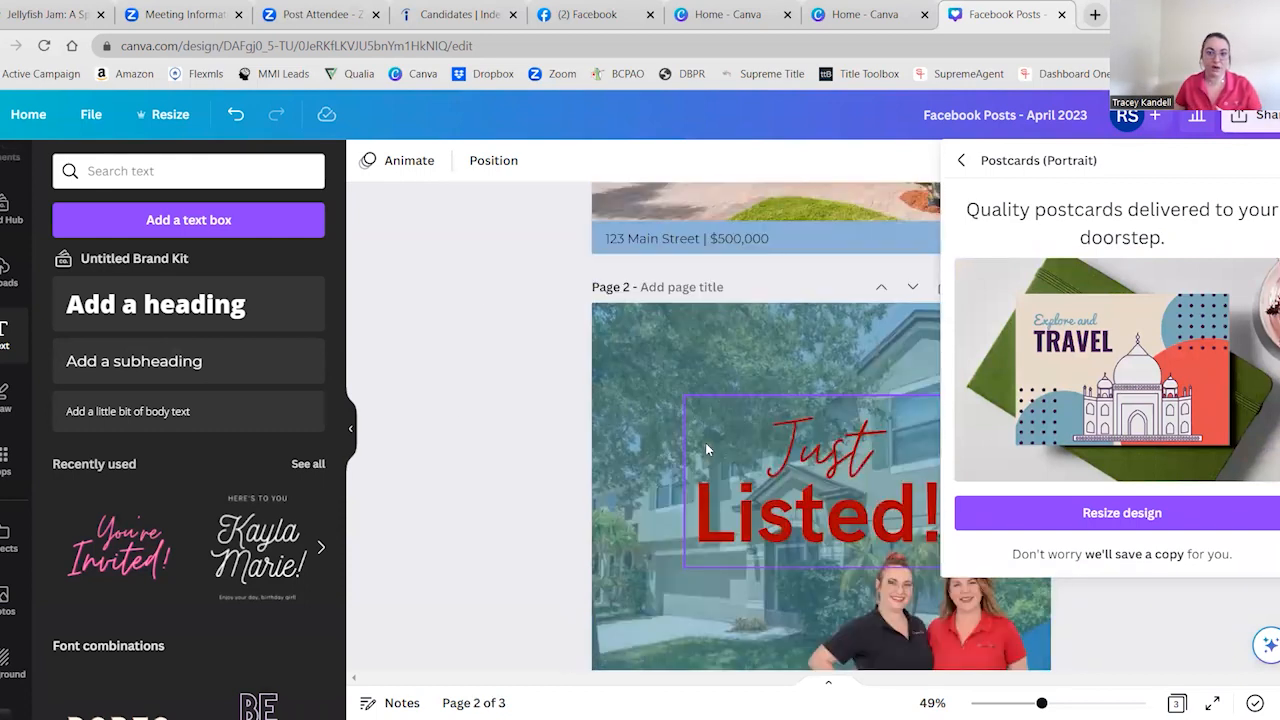
{"action": "scroll", "coordinate": [679, 440], "scroll_direction": "down", "scroll_amount": 5}
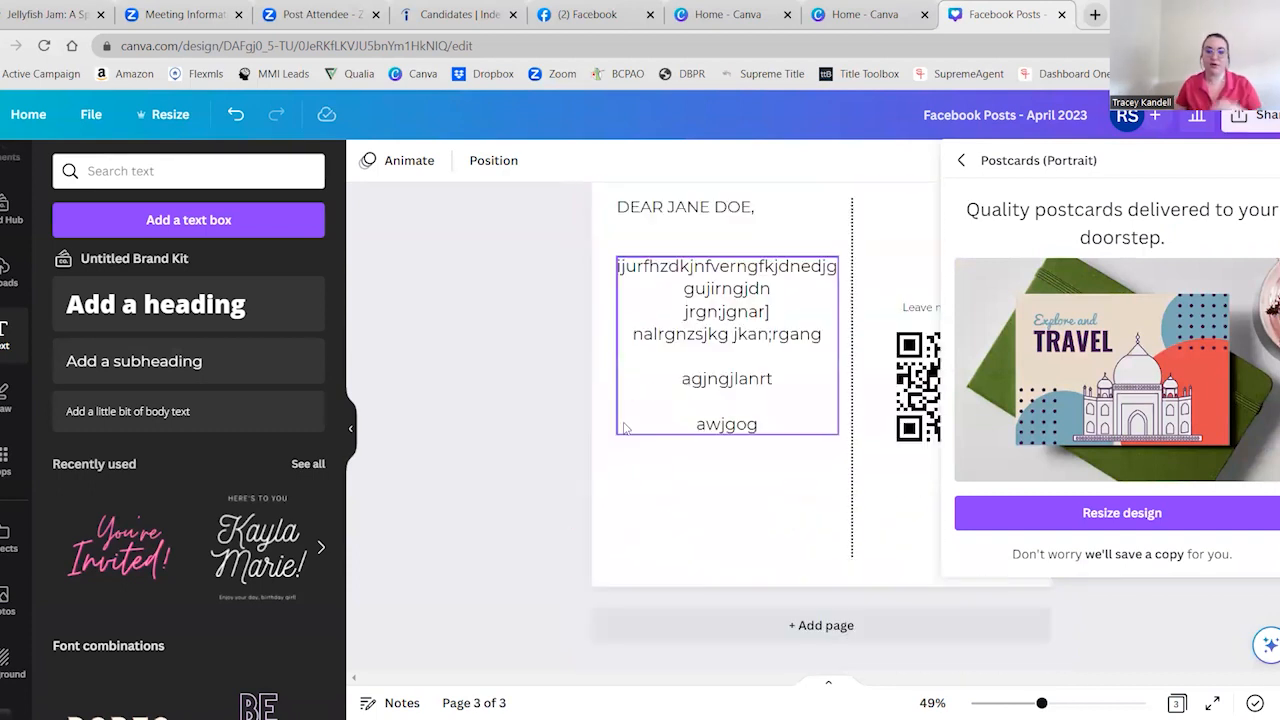
{"action": "scroll", "coordinate": [623, 428], "scroll_direction": "up", "scroll_amount": 2}
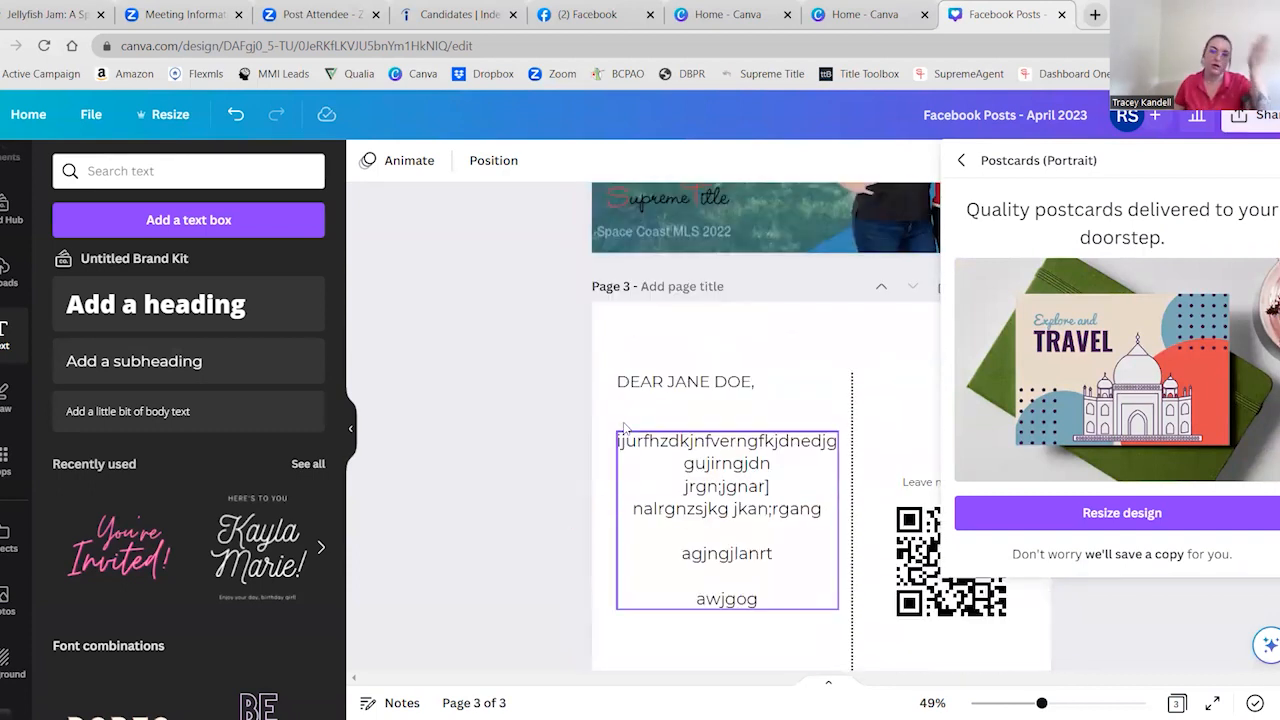
{"action": "left_click", "coordinate": [1110, 513]}
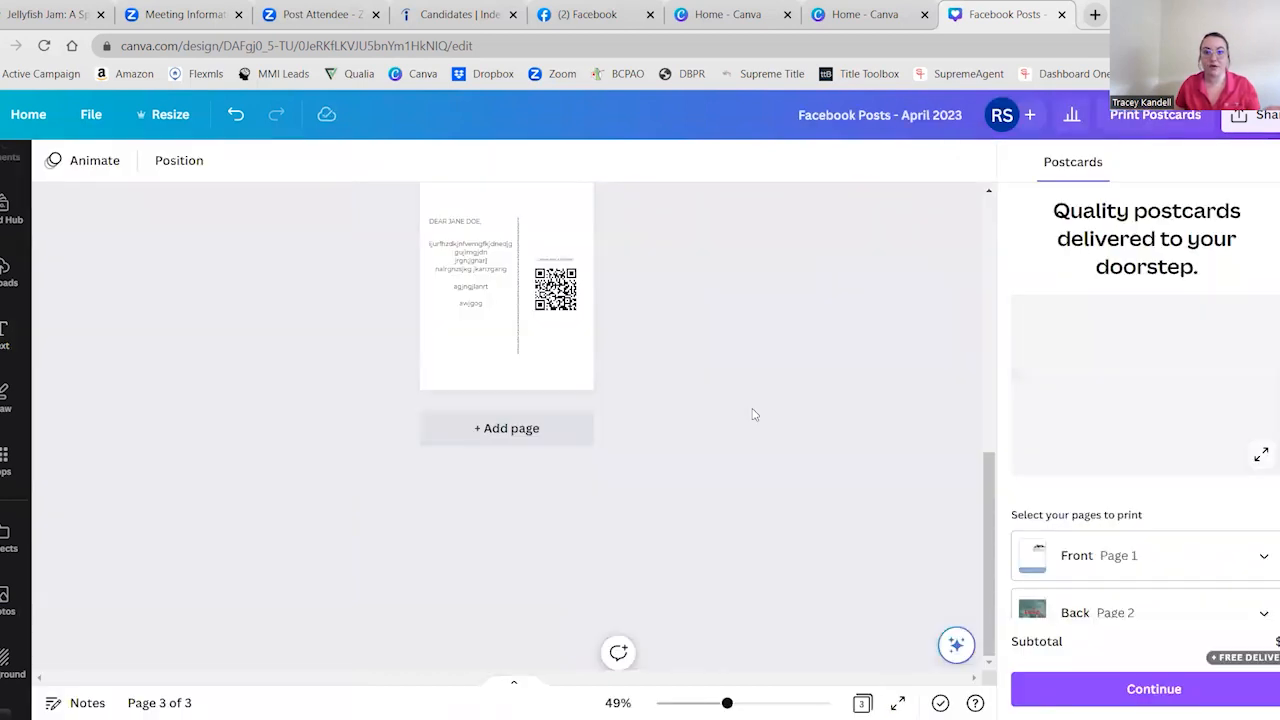
Delete the "Just Listed!" page and the house photo page, keeping only the letter page with the QR code
{"action": "scroll", "coordinate": [766, 457], "scroll_direction": "up", "scroll_amount": 3}
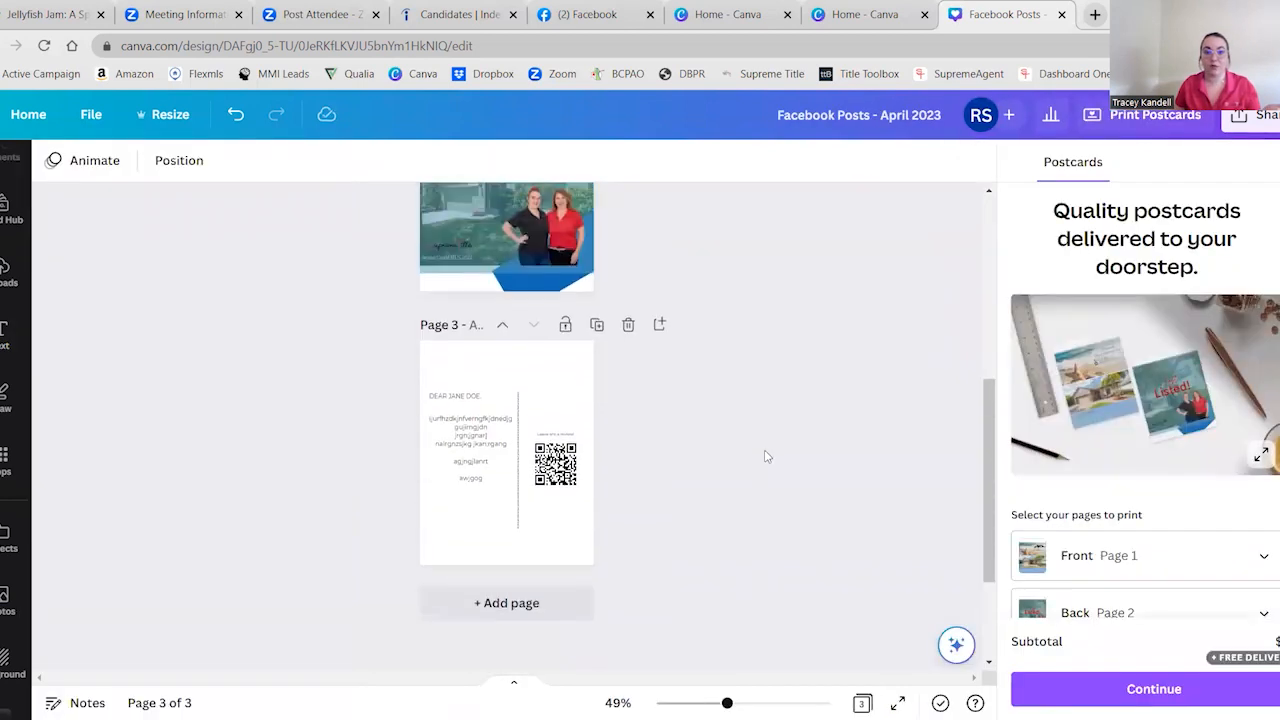
{"action": "scroll", "coordinate": [755, 466], "scroll_direction": "up", "scroll_amount": 3}
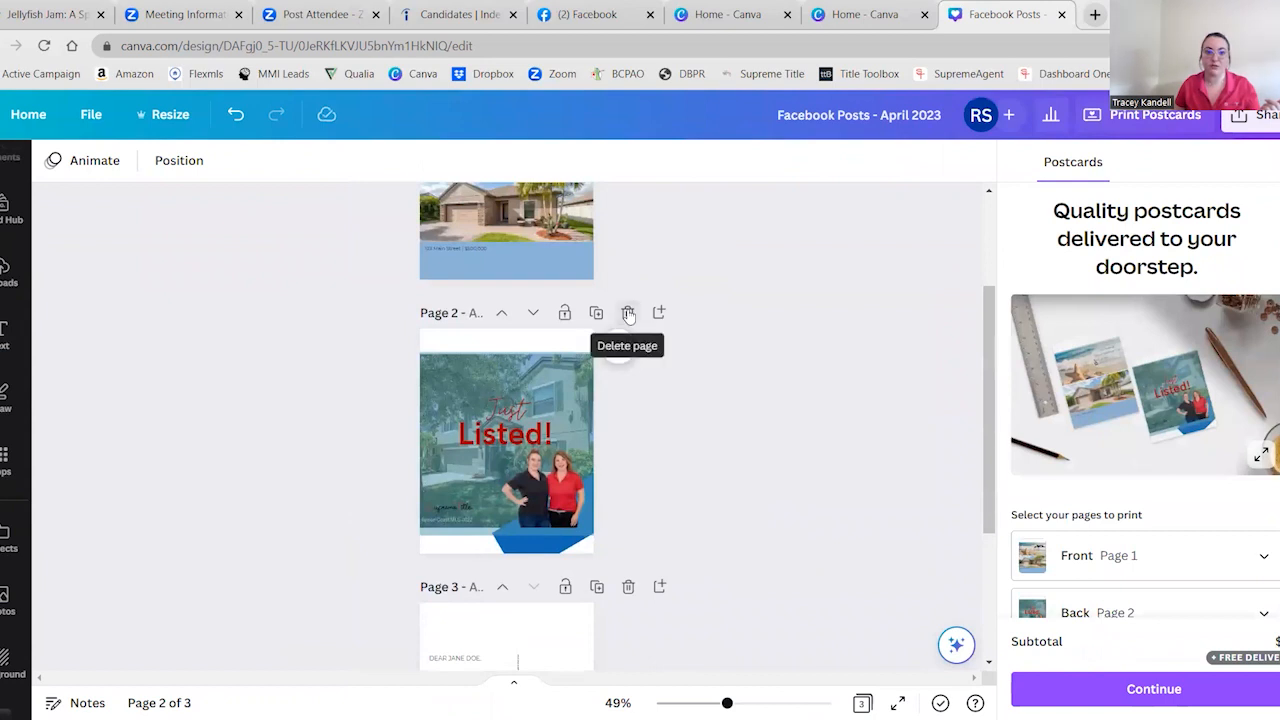
{"action": "left_click", "coordinate": [627, 310]}
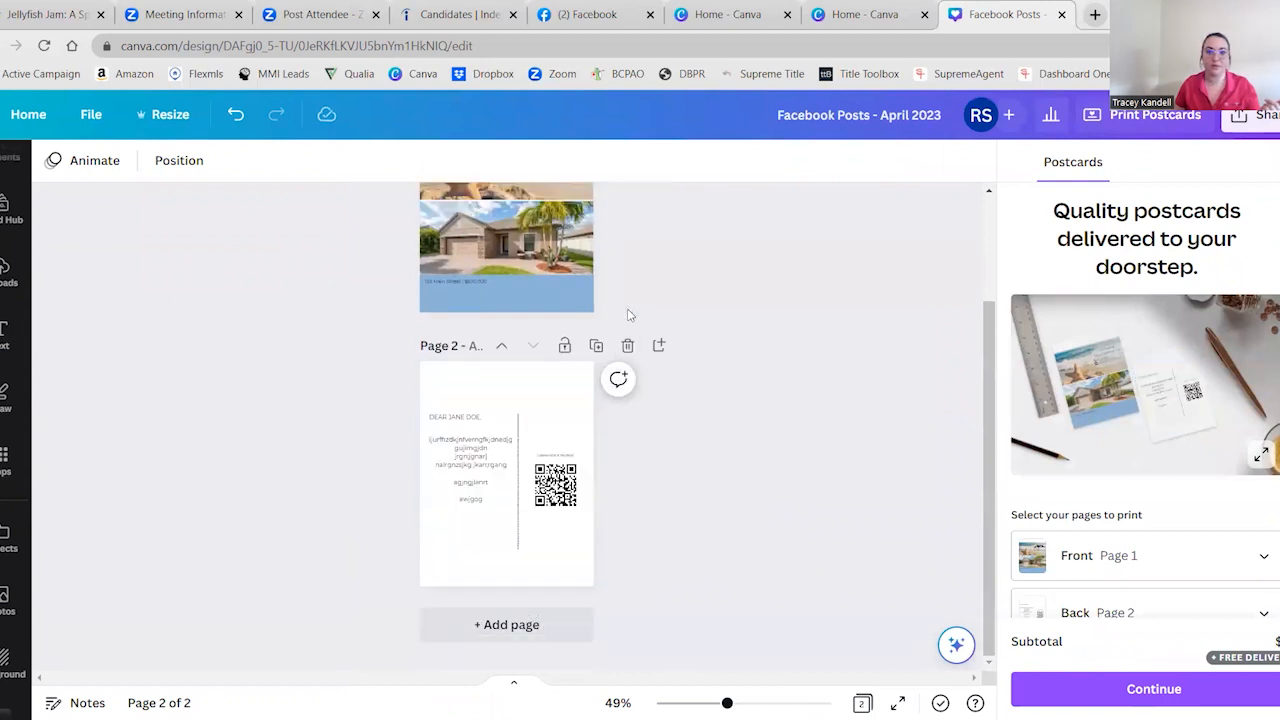
{"action": "scroll", "coordinate": [637, 297], "scroll_direction": "up", "scroll_amount": 2}
{"action": "left_click", "coordinate": [624, 214]}
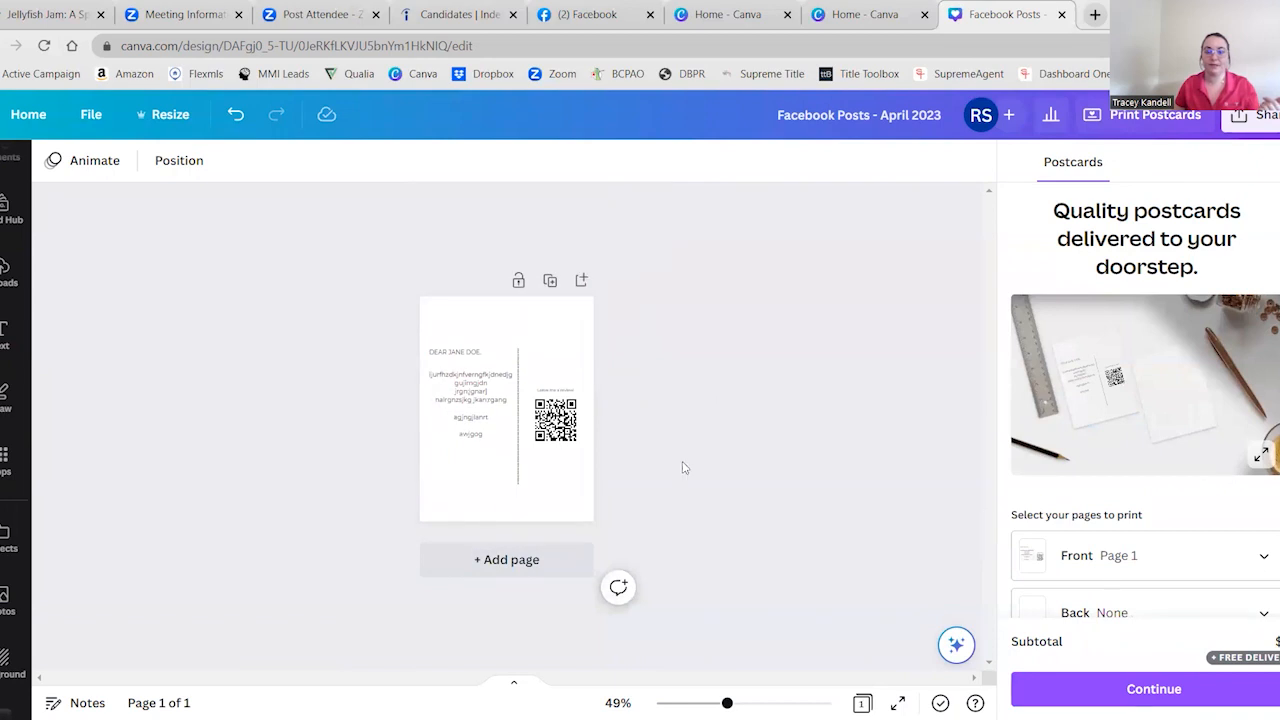
Review the postcard order's page, size, paper type and finish options
{"action": "scroll", "coordinate": [1150, 530], "scroll_direction": "down", "scroll_amount": 2}
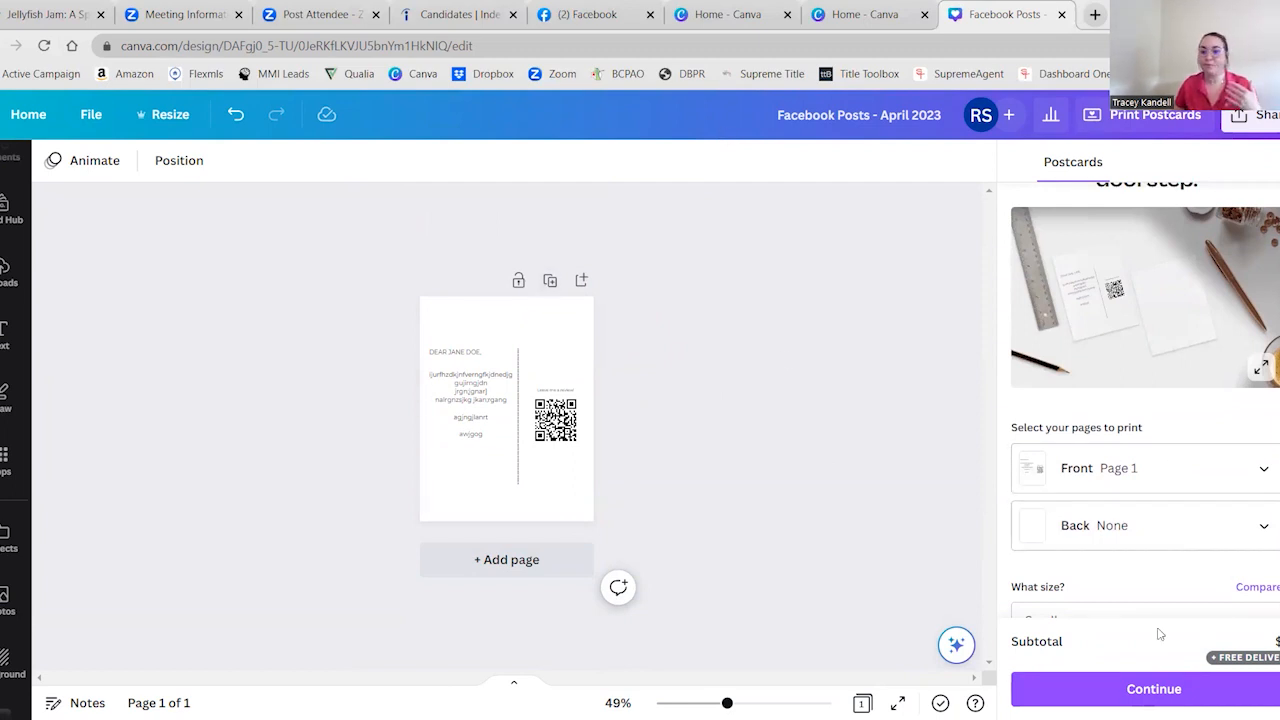
{"action": "scroll", "coordinate": [1114, 306], "scroll_direction": "down", "scroll_amount": 3}
{"action": "scroll", "coordinate": [1066, 354], "scroll_direction": "up", "scroll_amount": 1}
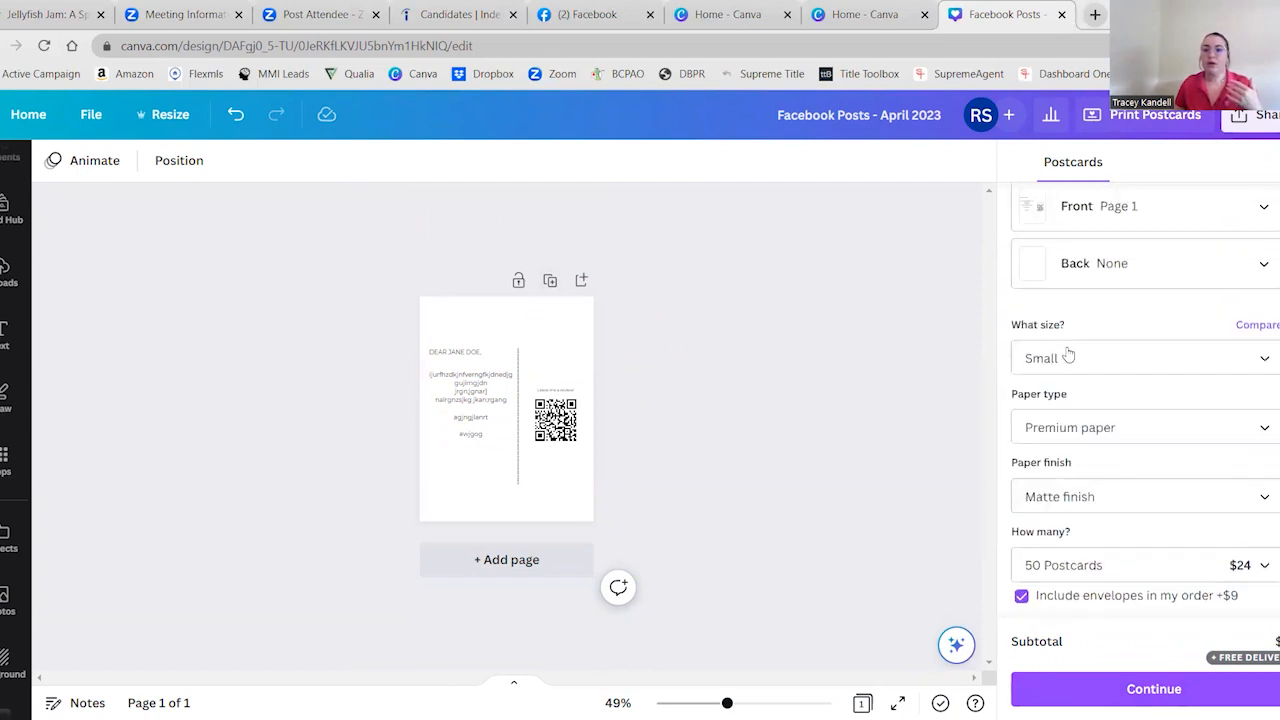
{"action": "left_click", "coordinate": [1159, 429]}
{"action": "left_click", "coordinate": [1180, 332]}
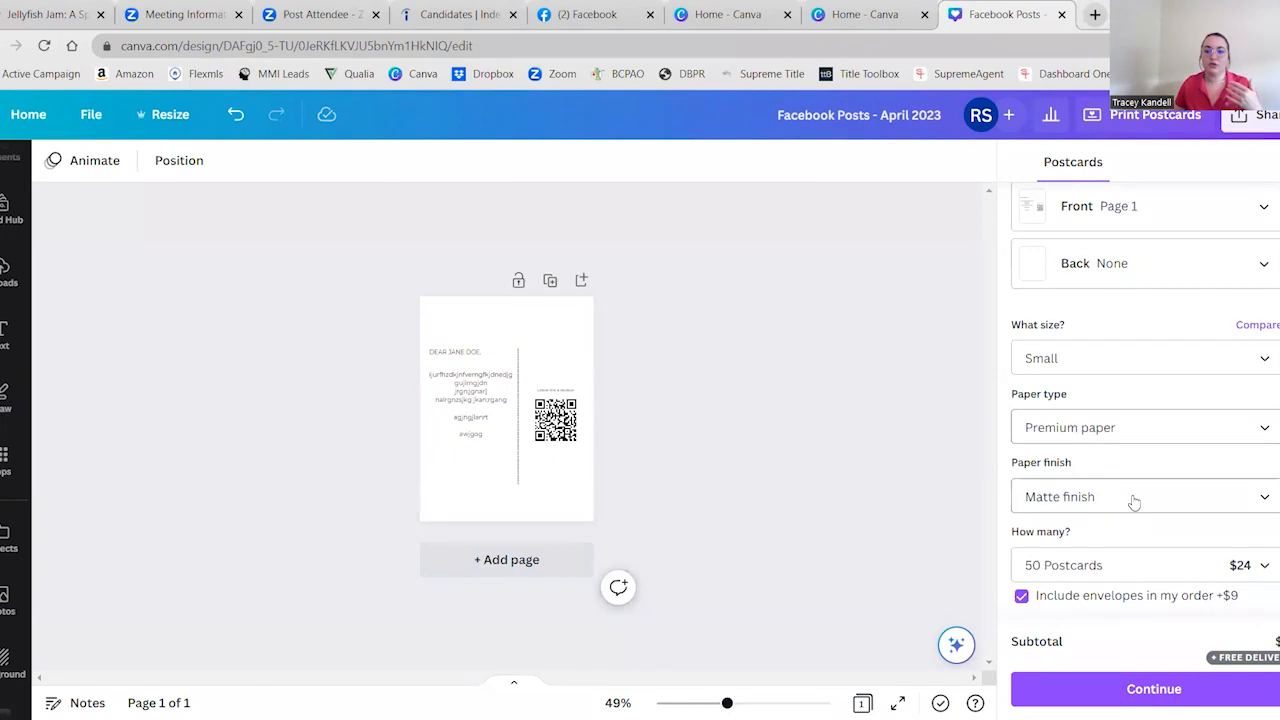
Set the print order quantity to 250 Postcards, check the remaining order details and close the postcard order settings
{"action": "scroll", "coordinate": [1162, 487], "scroll_direction": "down", "scroll_amount": 1}
{"action": "left_click", "coordinate": [1256, 482]}
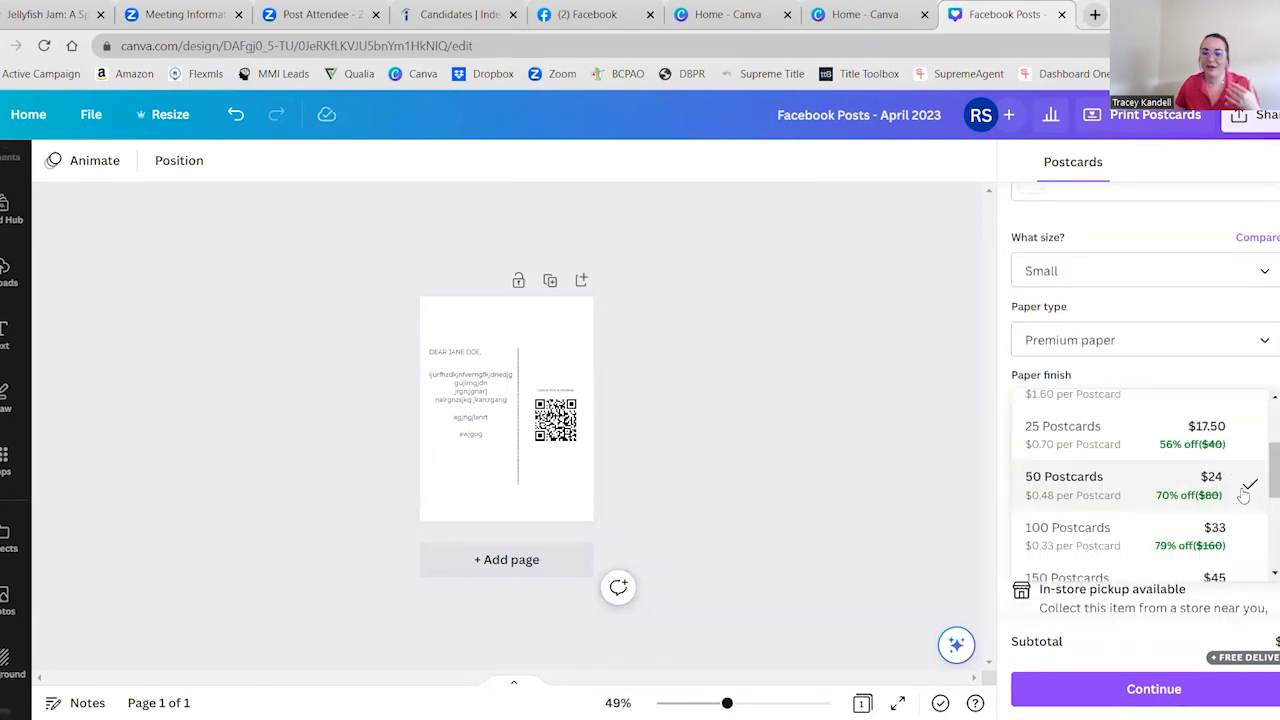
{"action": "scroll", "coordinate": [1180, 468], "scroll_direction": "down", "scroll_amount": 1}
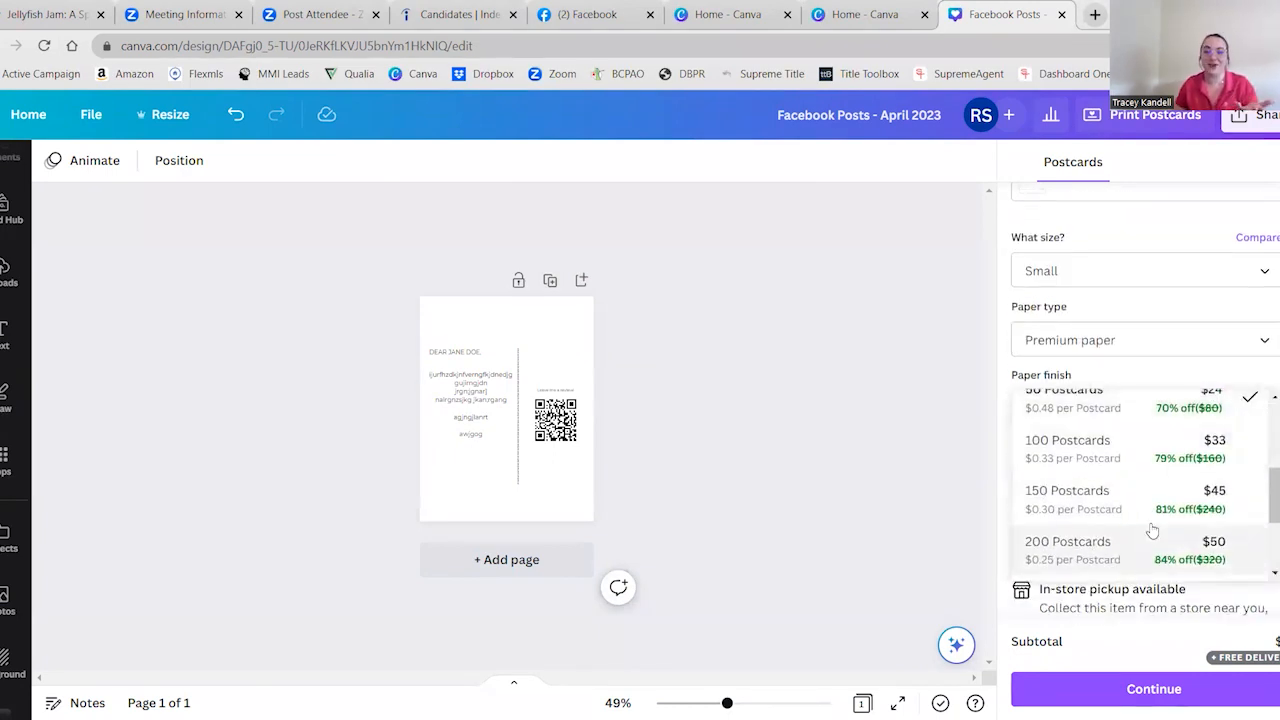
{"action": "scroll", "coordinate": [1153, 526], "scroll_direction": "down", "scroll_amount": 1}
{"action": "scroll", "coordinate": [1185, 495], "scroll_direction": "down", "scroll_amount": 1}
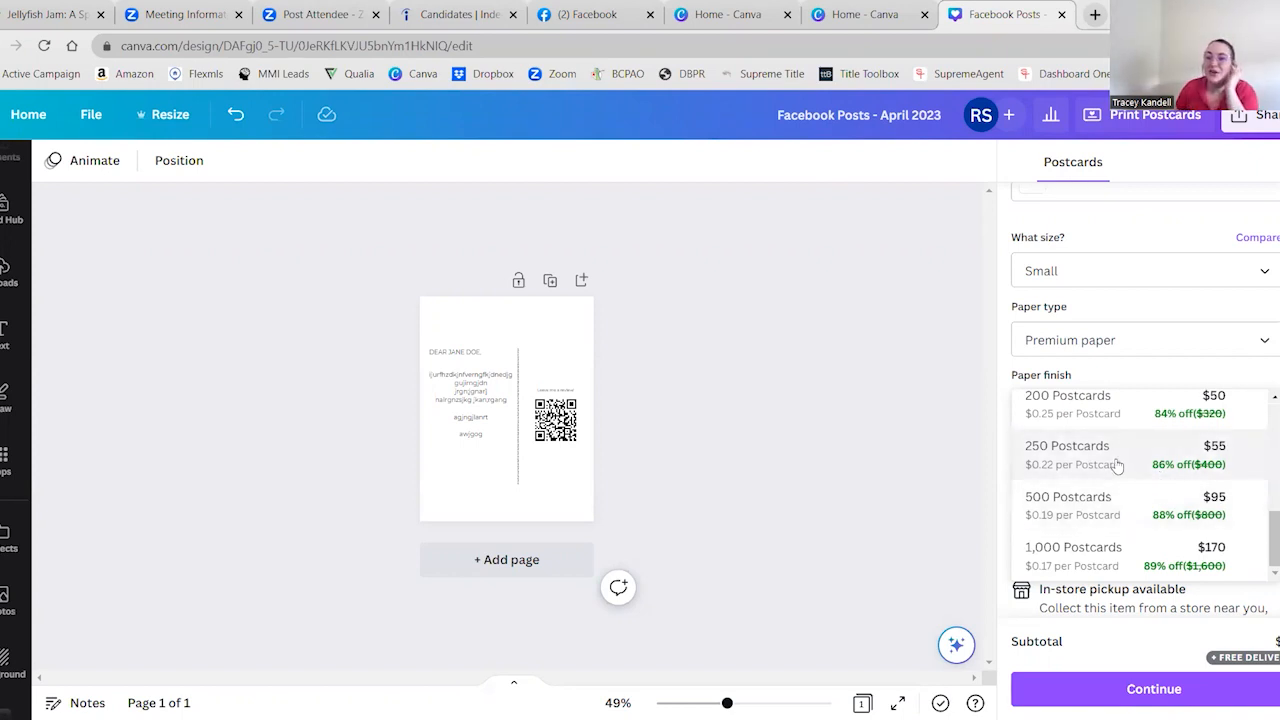
{"action": "left_click", "coordinate": [1143, 462]}
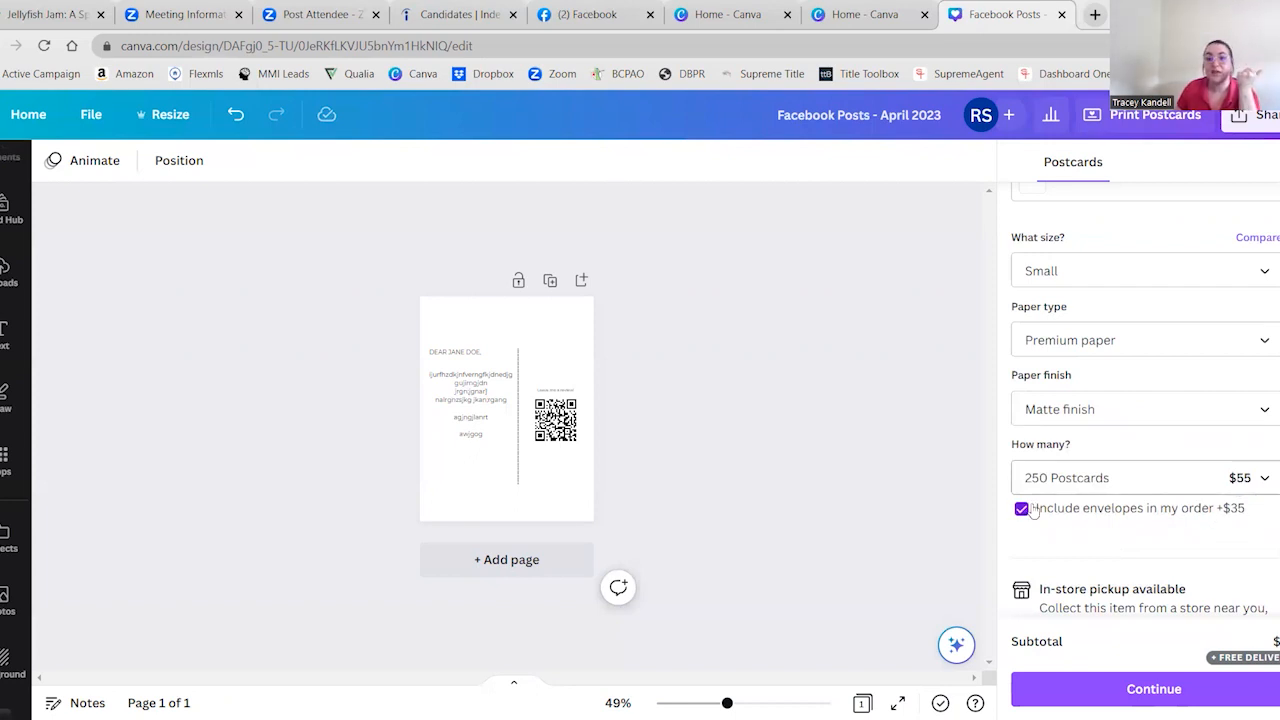
{"action": "scroll", "coordinate": [1205, 610], "scroll_direction": "down", "scroll_amount": 2}
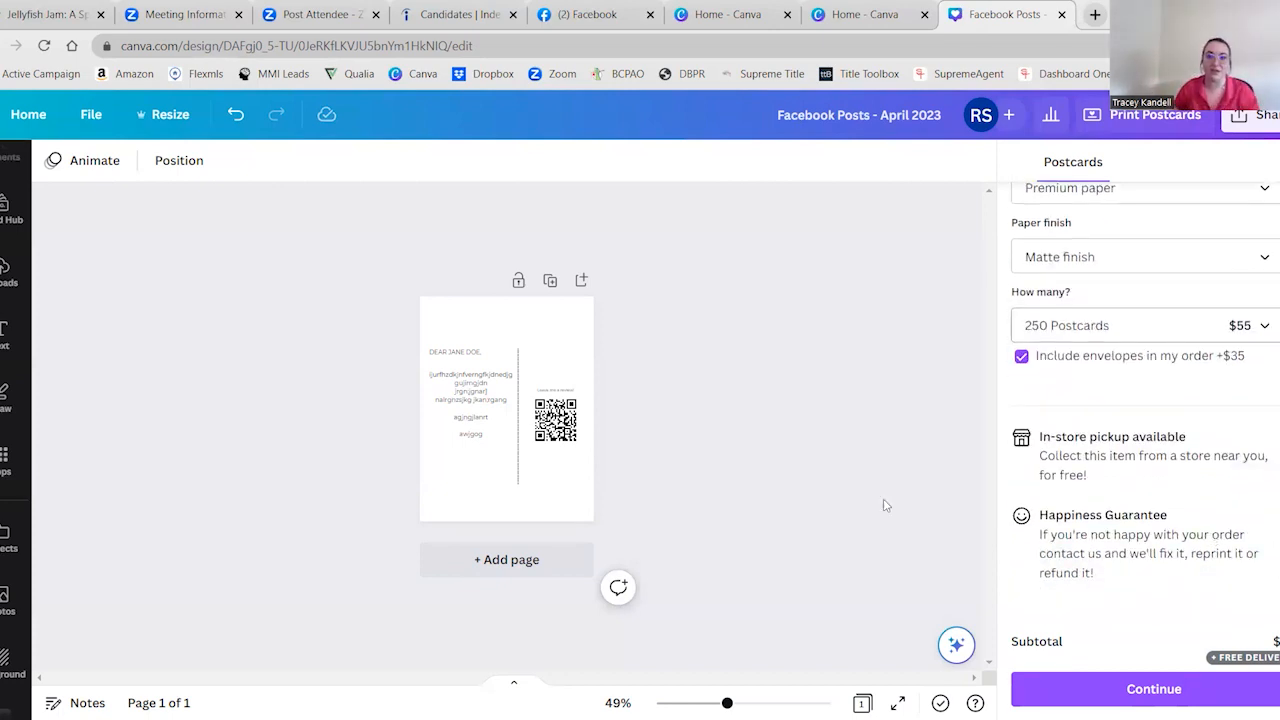
{"action": "left_click", "coordinate": [1277, 162]}
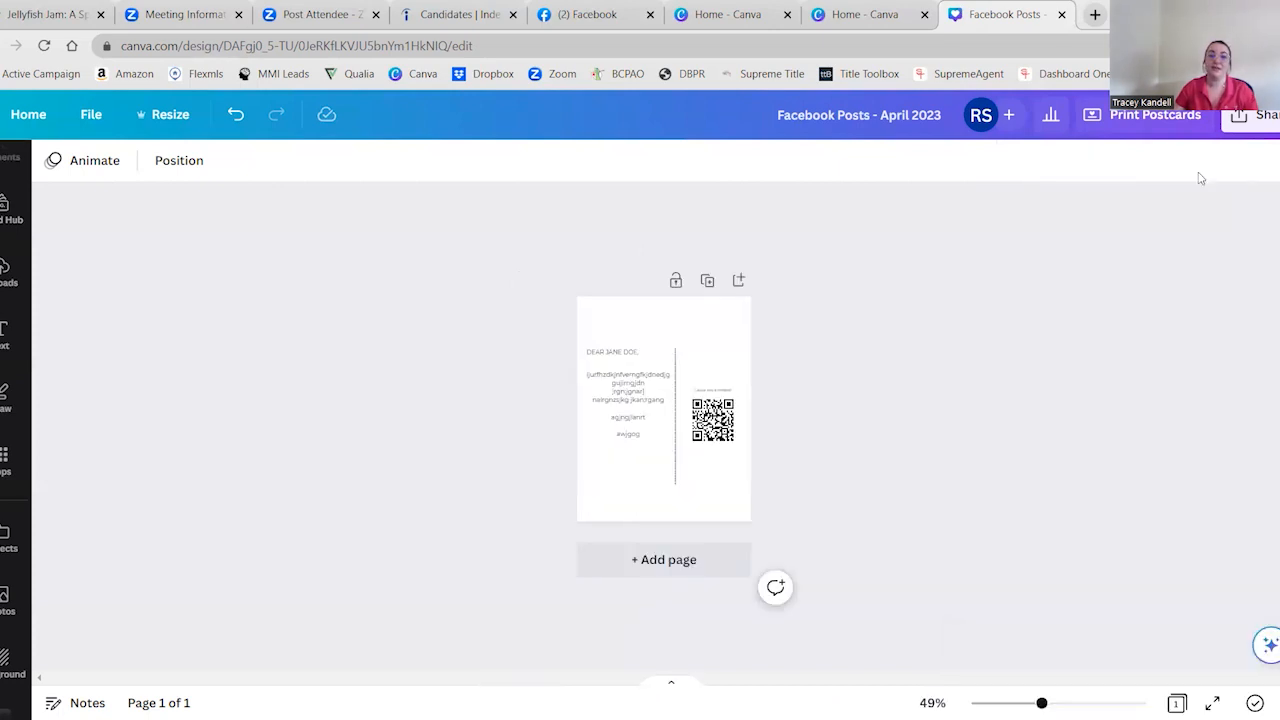